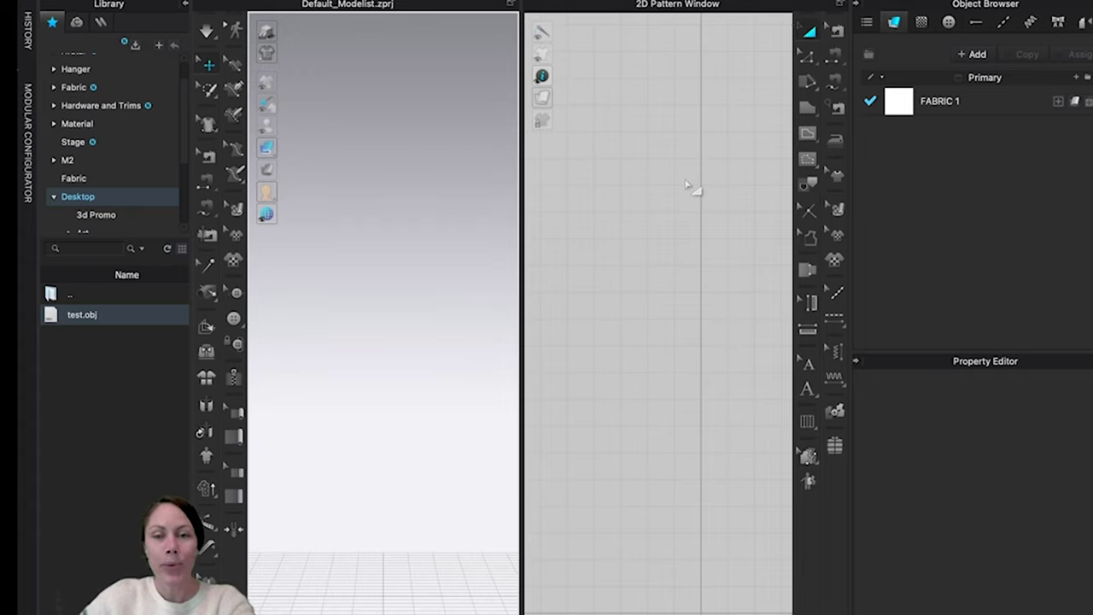
Step: Try drawing a rectangular pattern piece freehand in the 2D pattern window with the Rectangle tool and delete it
right_click_drag(703, 402, 657, 155)
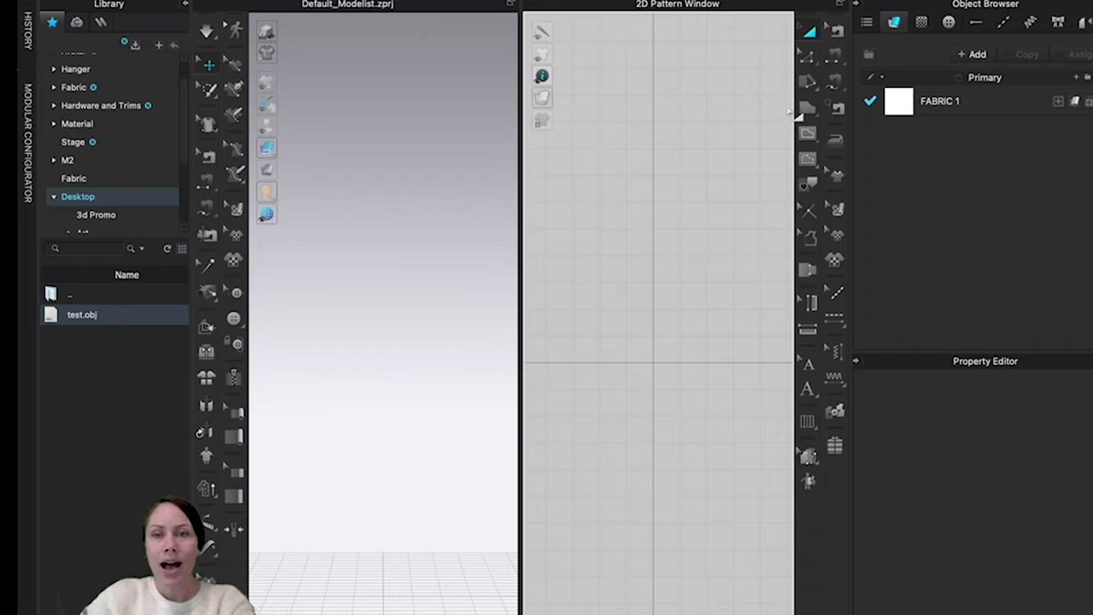
left_click(808, 114)
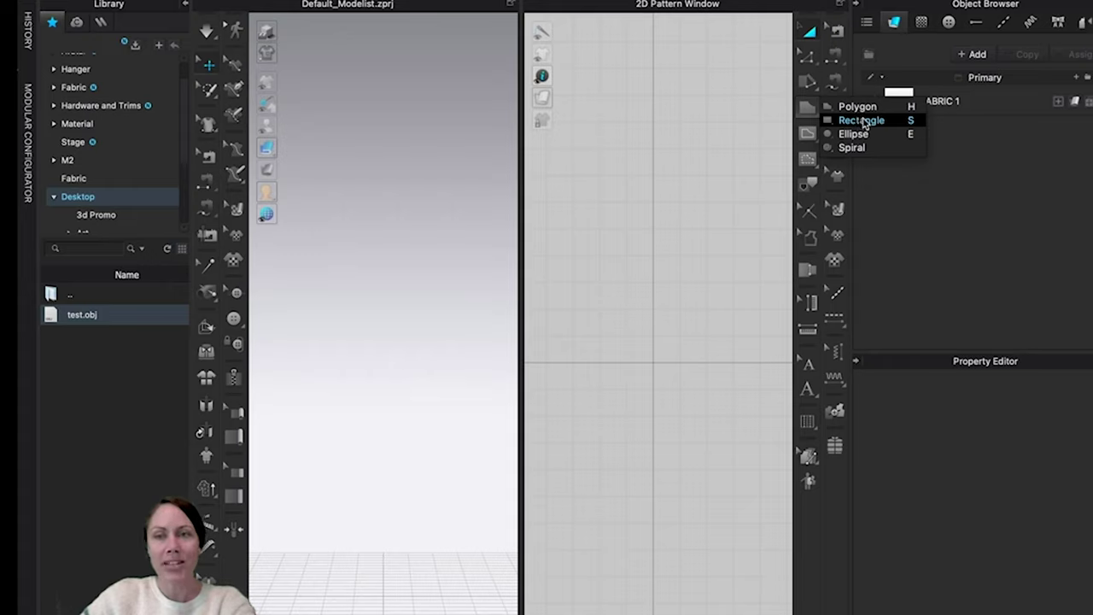
left_click(865, 124)
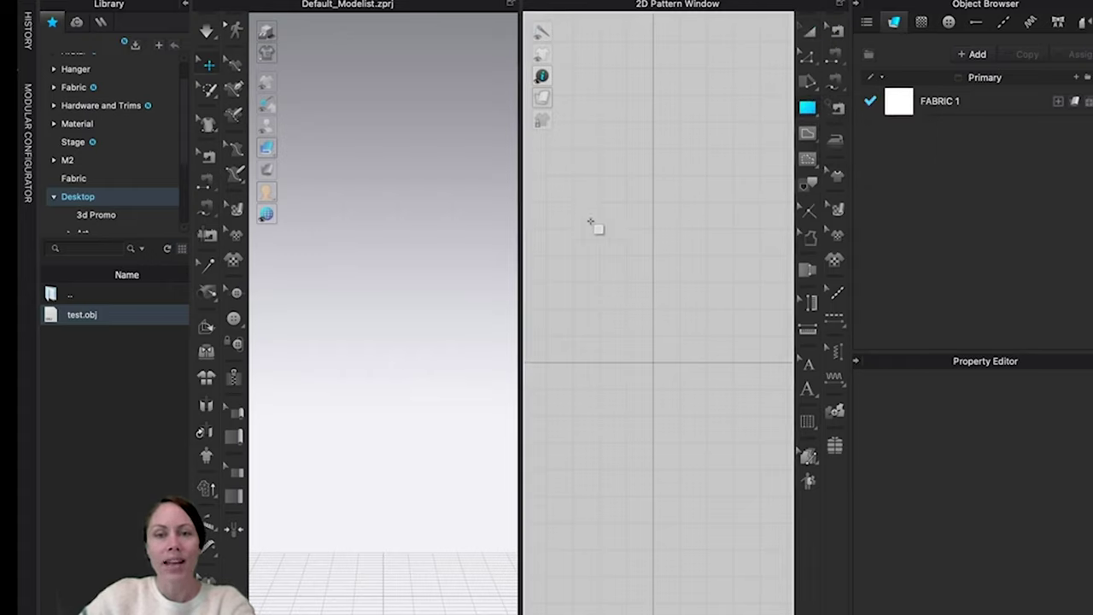
left_click_drag(598, 203, 726, 319)
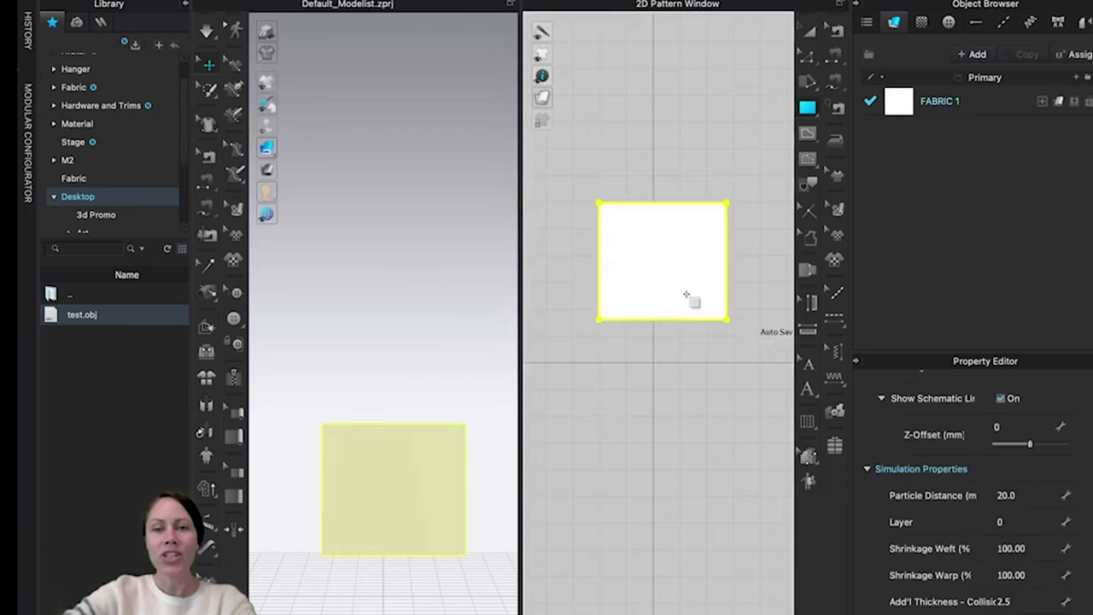
key("Delete")
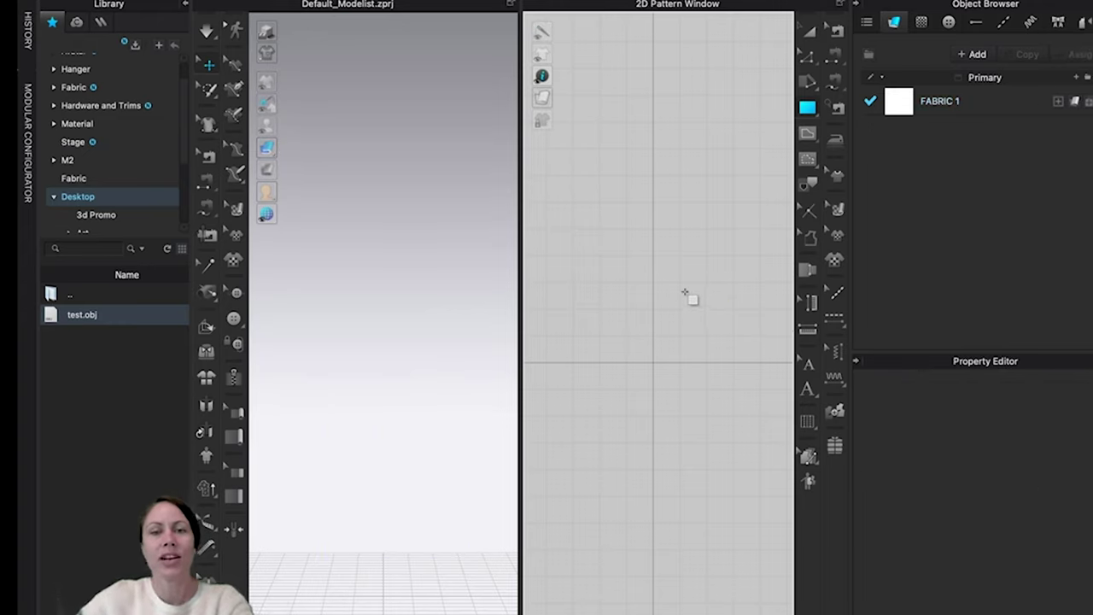
Step: Create a rectangular pattern piece 5 in wide and 5 in high in the 2D pattern window
right_click(589, 200)
left_click(602, 142)
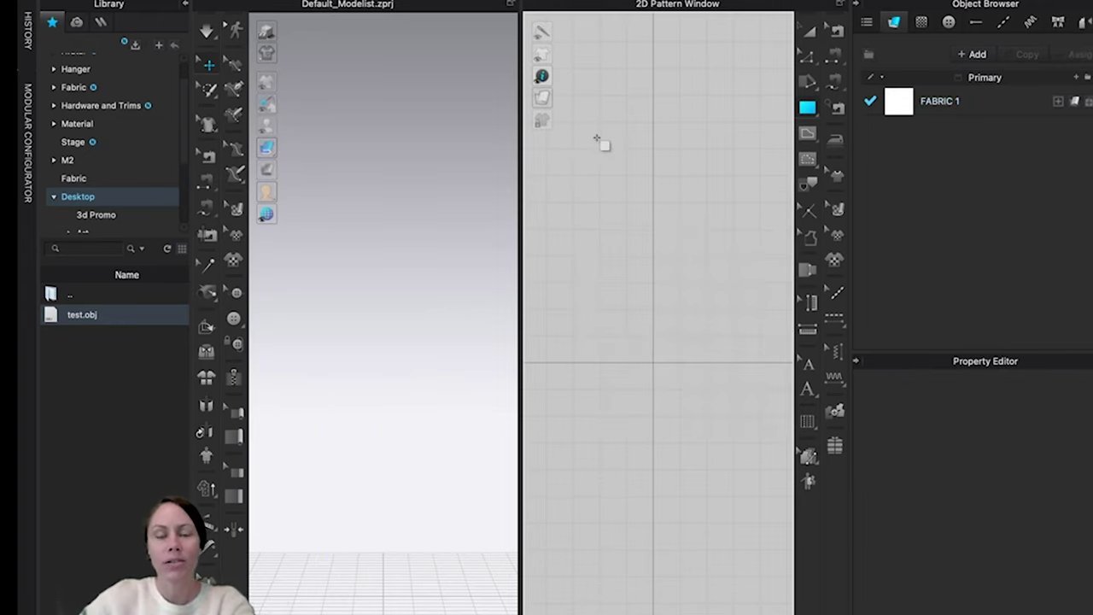
left_click(581, 219)
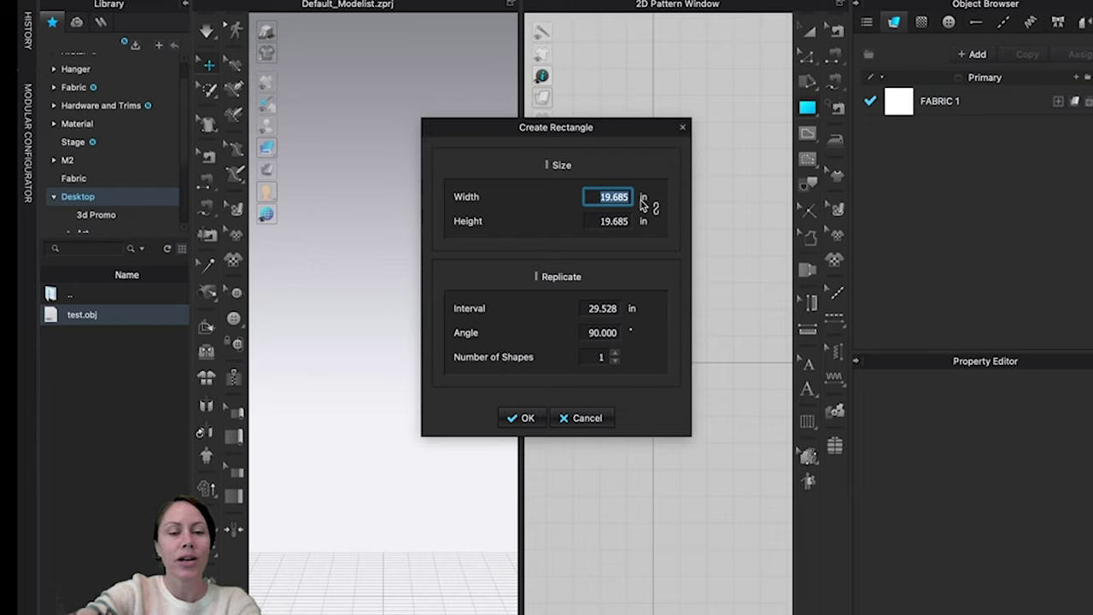
type("5")
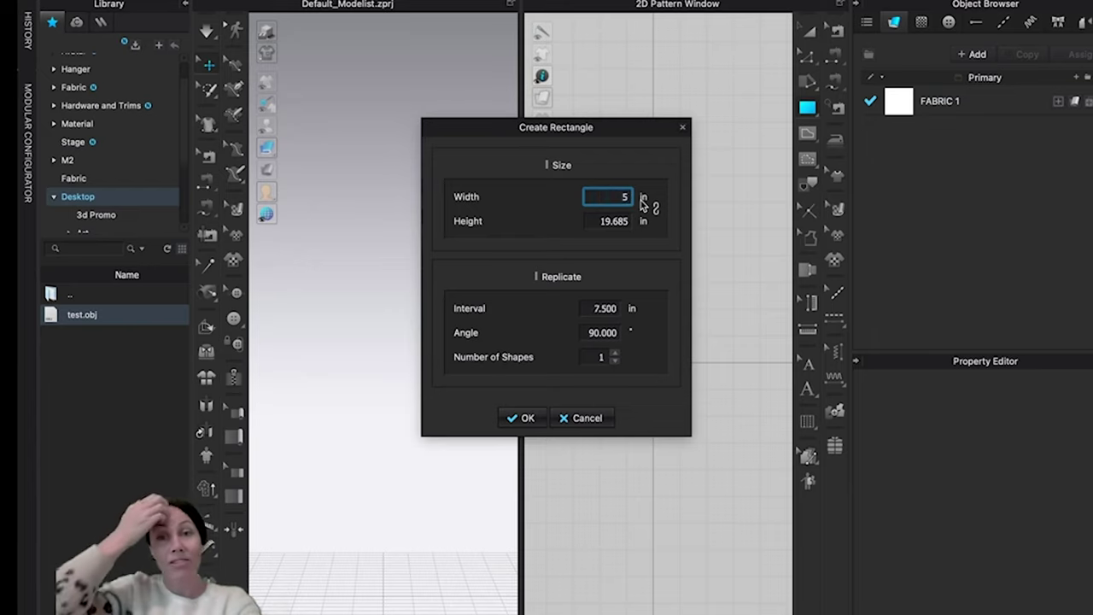
left_click(613, 220)
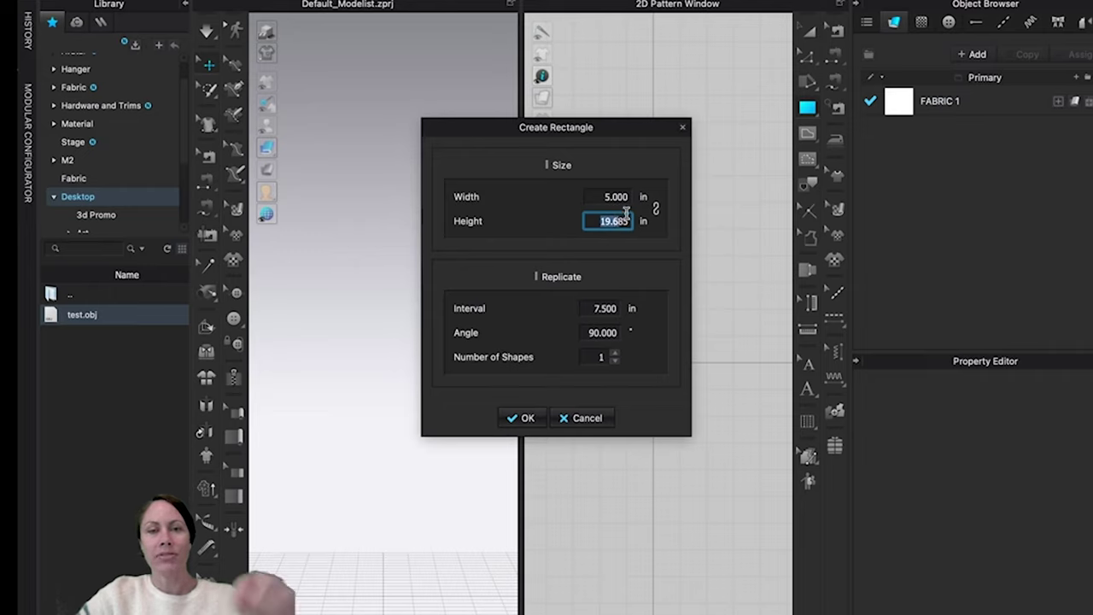
type("5")
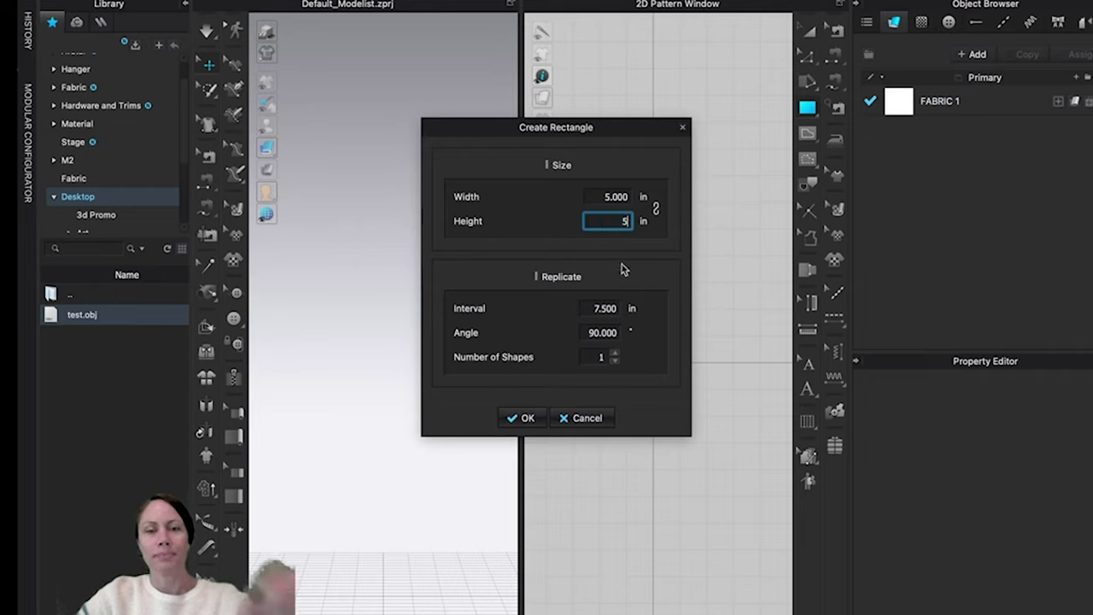
left_click(528, 419)
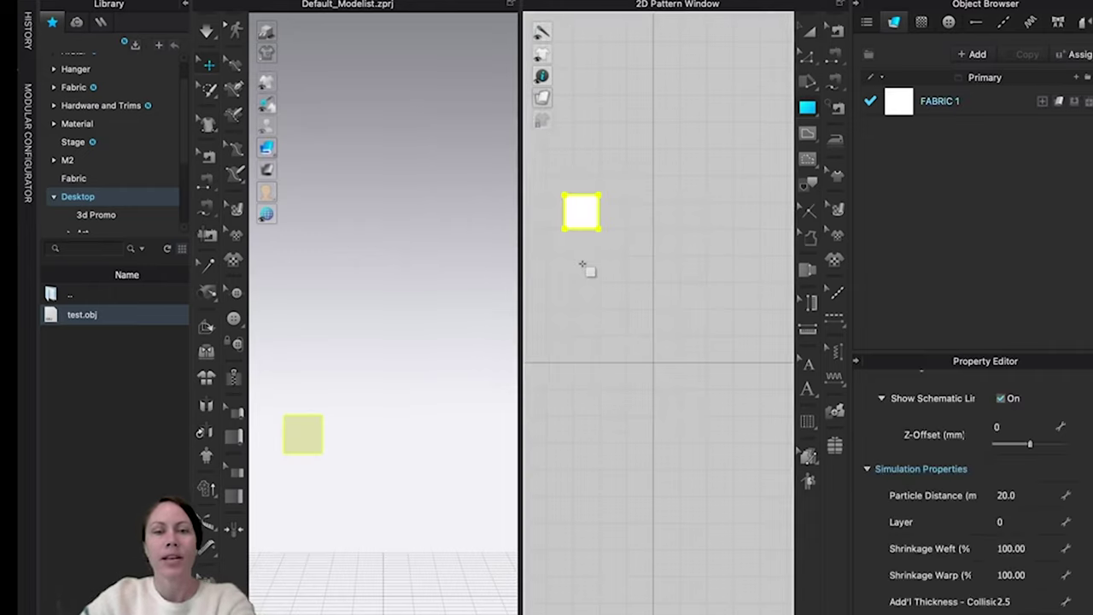
Step: Collapse the Object Browser and Property Editor and fill the workspace with the 2D pattern window
scroll(570, 212, "up", 5)
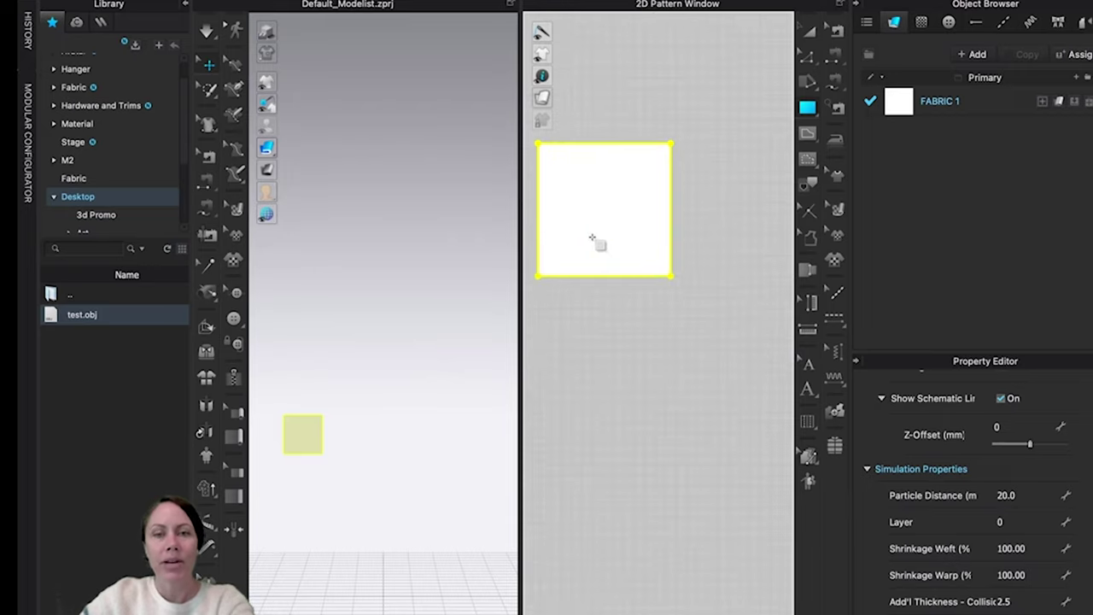
left_click_drag(592, 239, 660, 253)
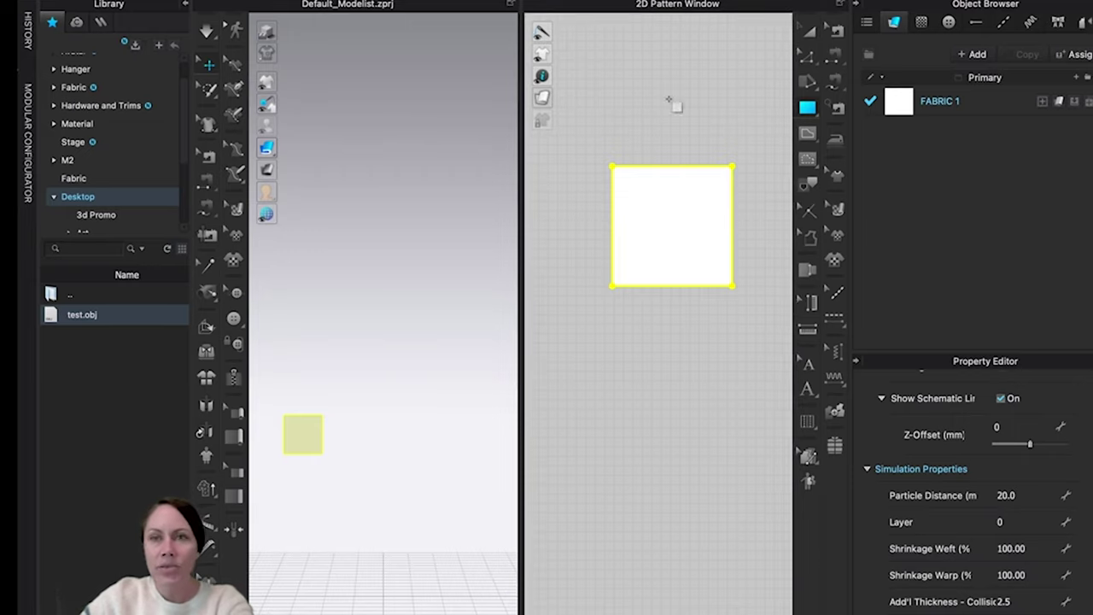
left_click(859, 6)
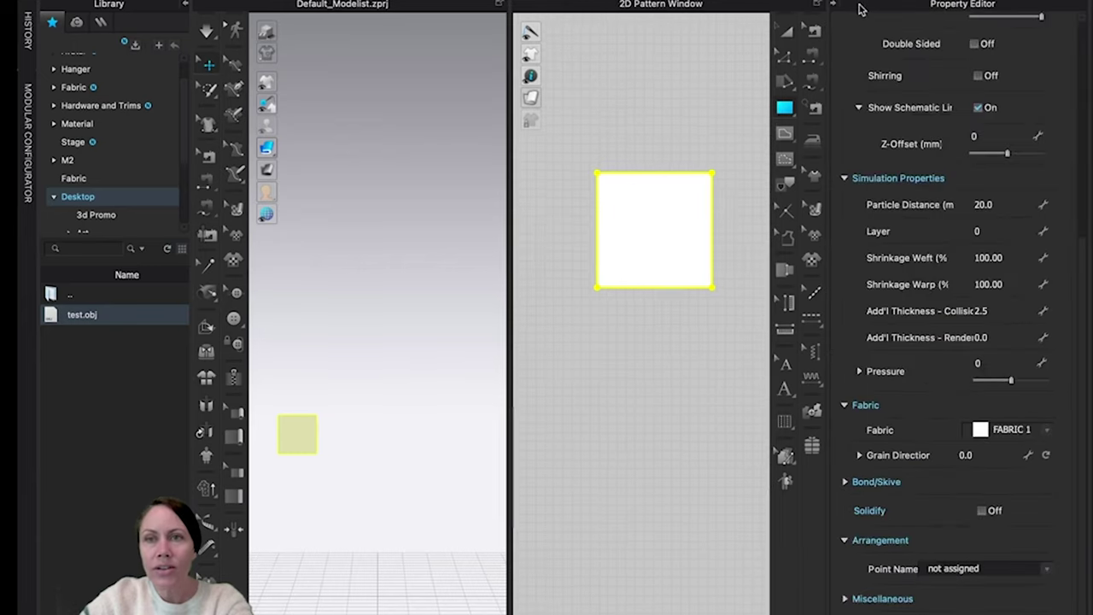
left_click(836, 7)
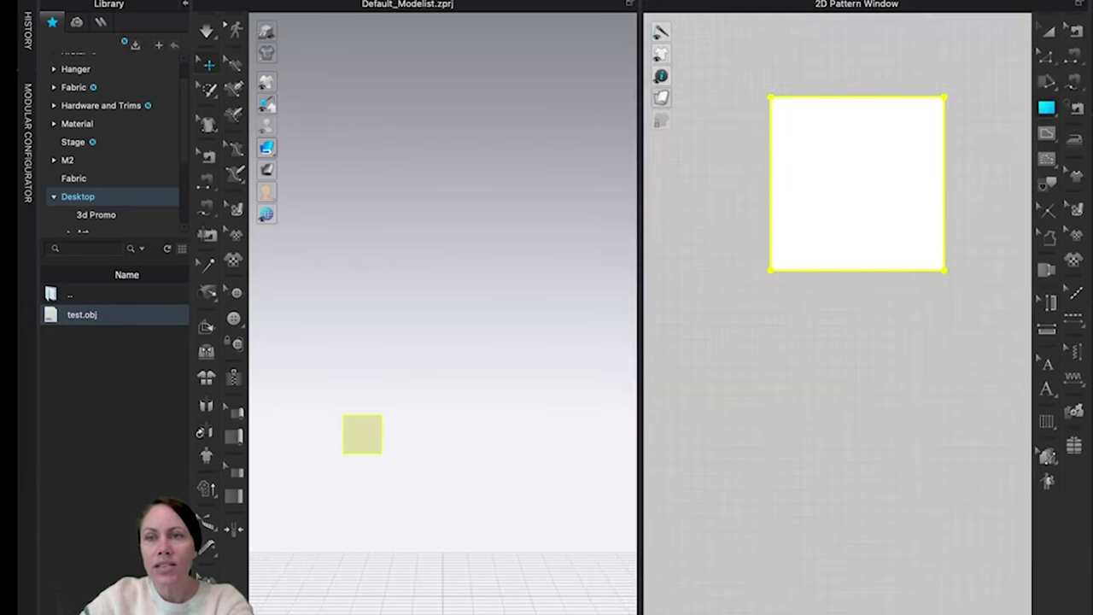
key("ctrl+Up")
key("ctrl+Up")
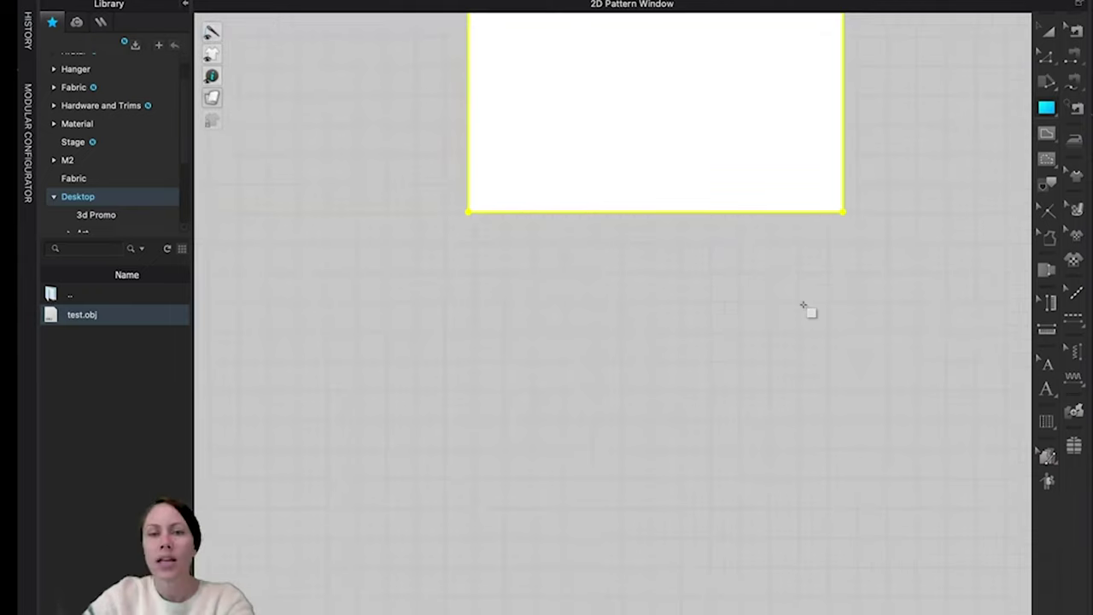
right_click_drag(756, 250, 737, 525)
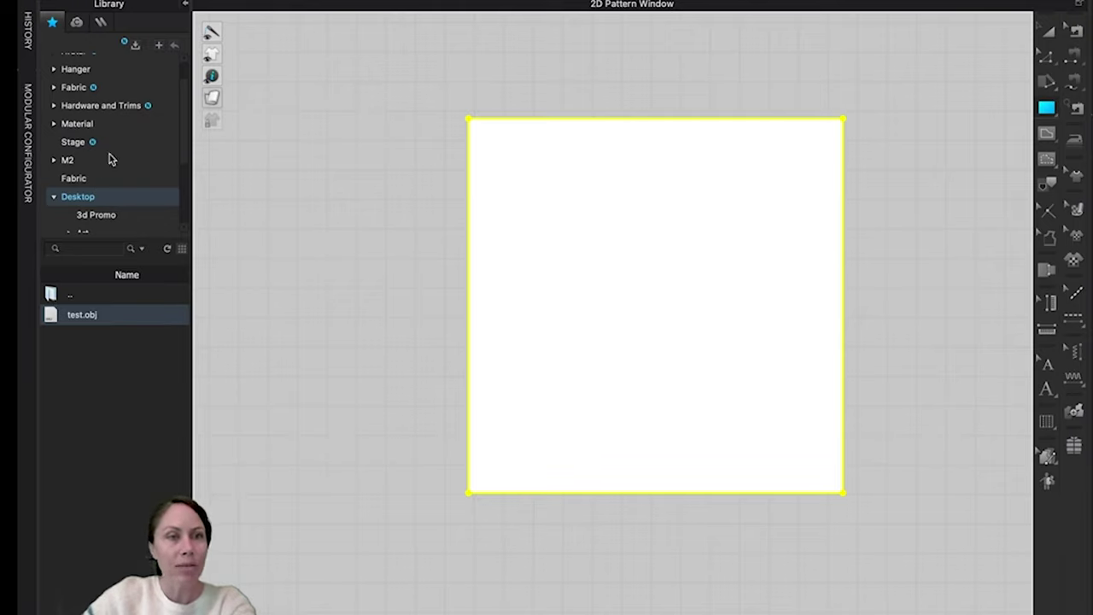
Step: Add the M2 folder from Patterns/114C to the Library favorites and show its files
left_click(158, 47)
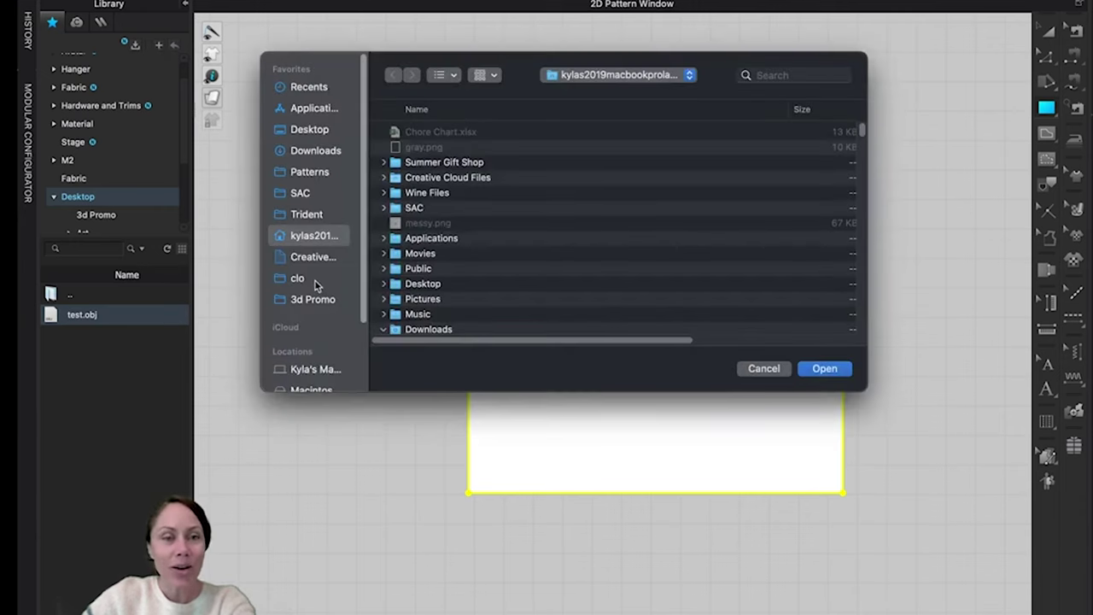
scroll(313, 286, "down", 3)
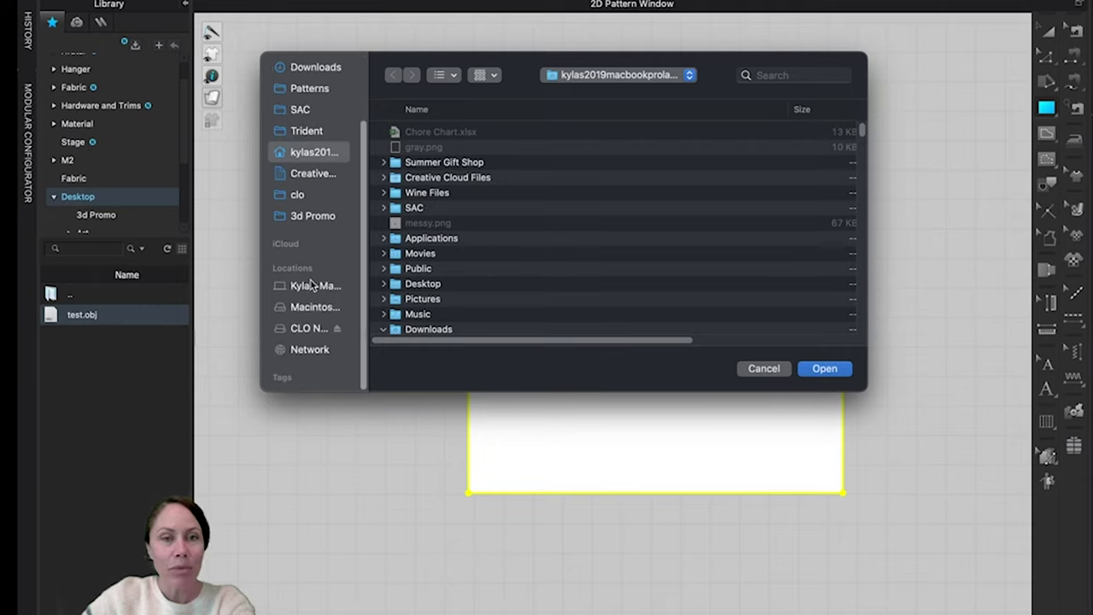
scroll(316, 245, "up", 3)
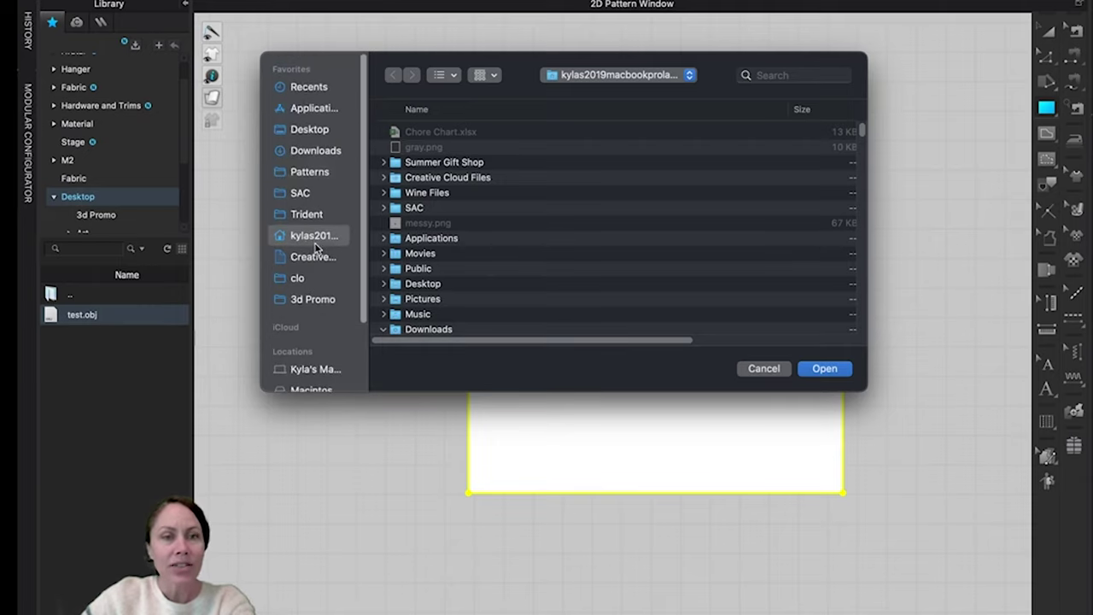
left_click(303, 178)
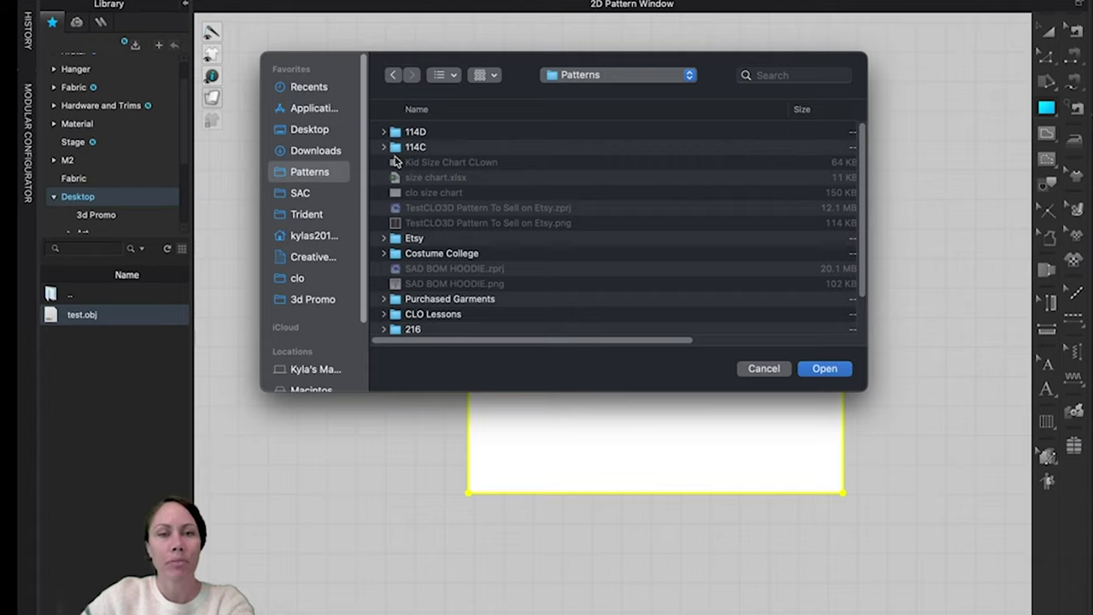
double_click(397, 147)
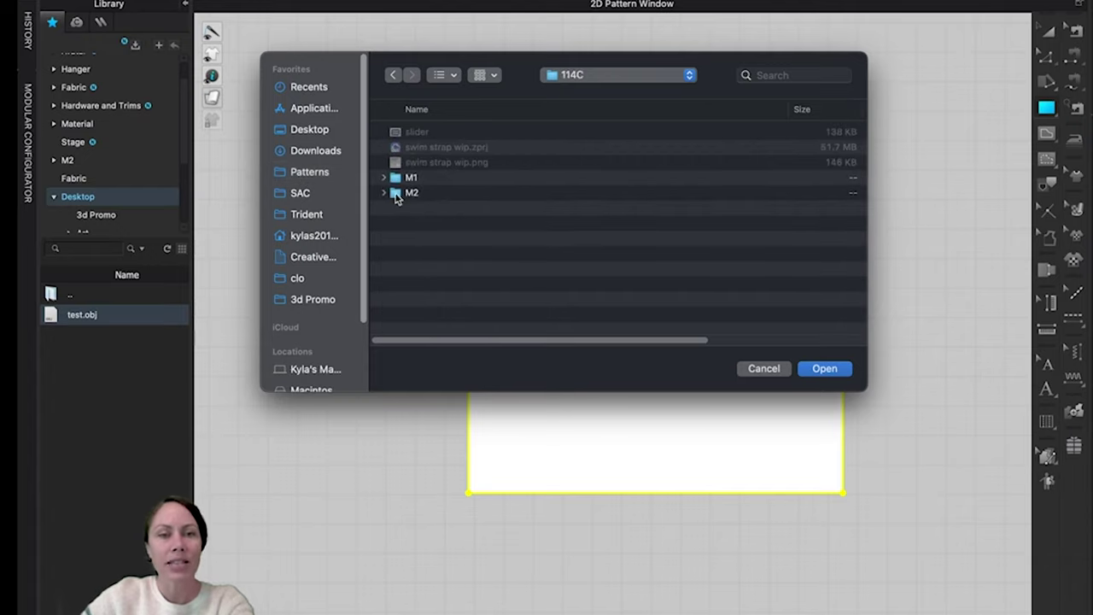
left_click(396, 195)
left_click(824, 368)
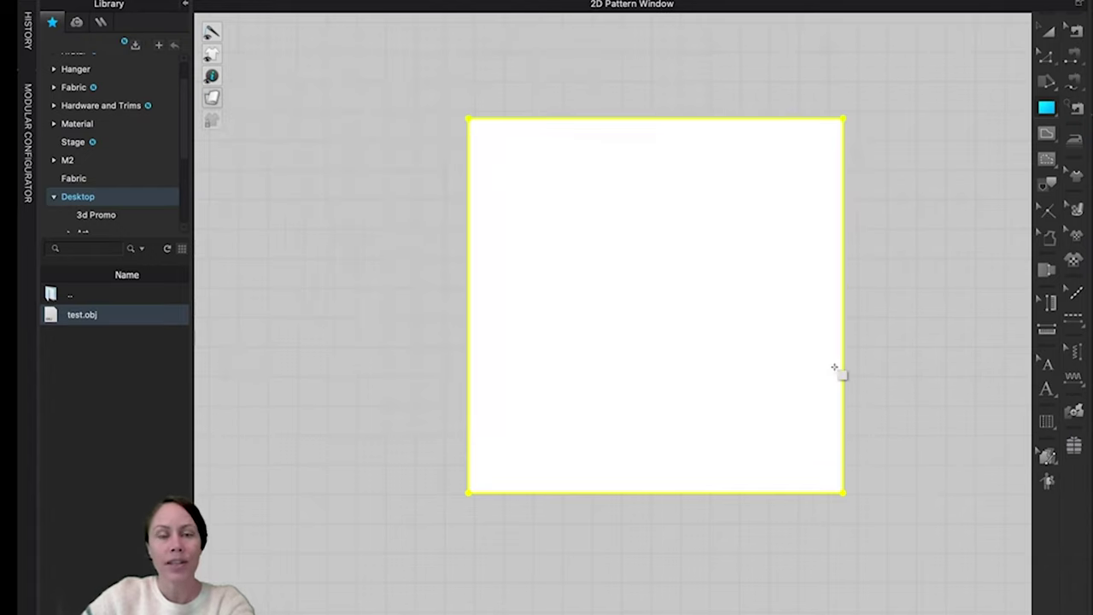
scroll(122, 162, "down", 5)
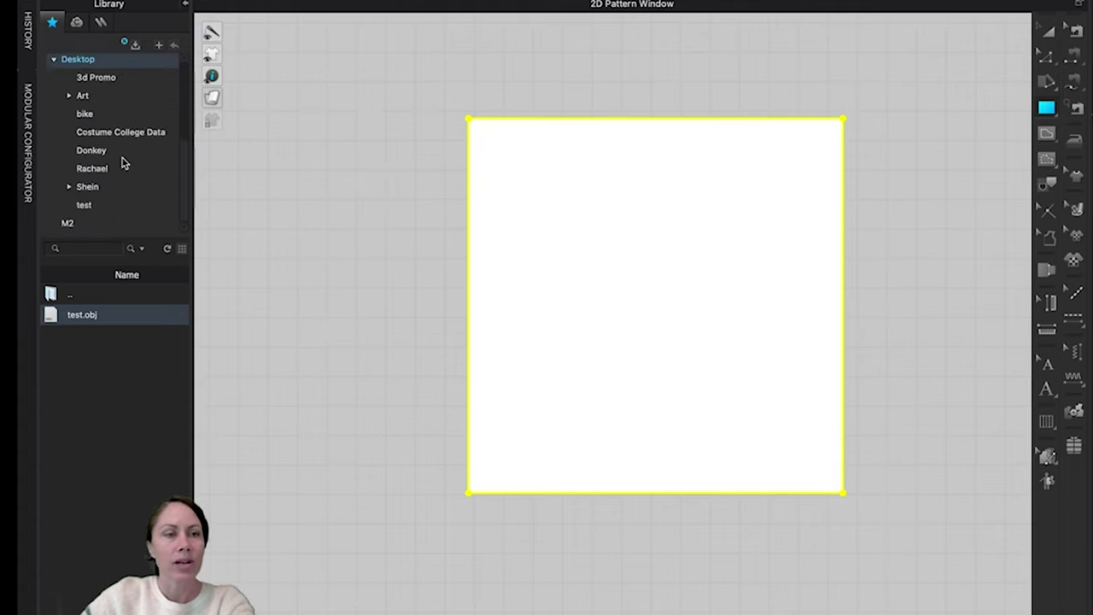
left_click(68, 223)
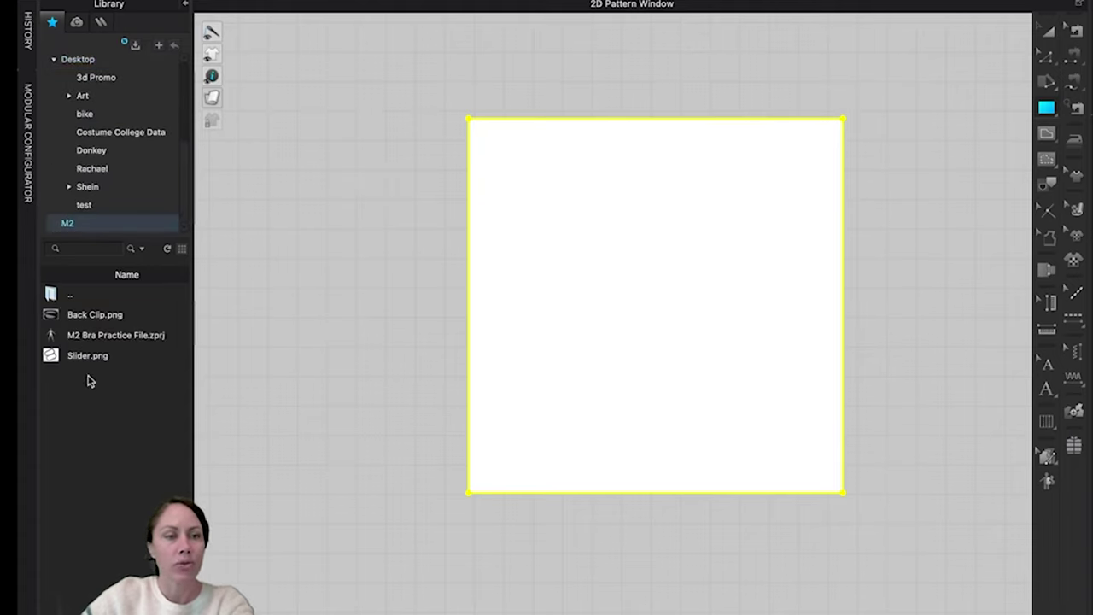
Step: Collapse the Library to give the square pattern piece more room in the 2D pattern window
mouse_move(86, 359)
left_click_drag(86, 357, 188, 6)
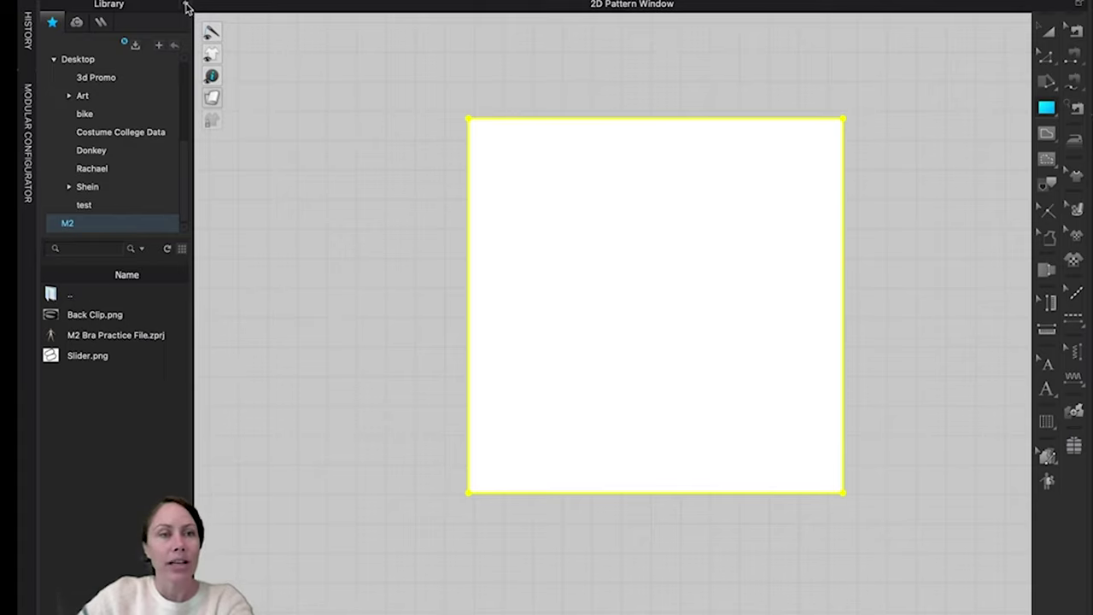
left_click(188, 7)
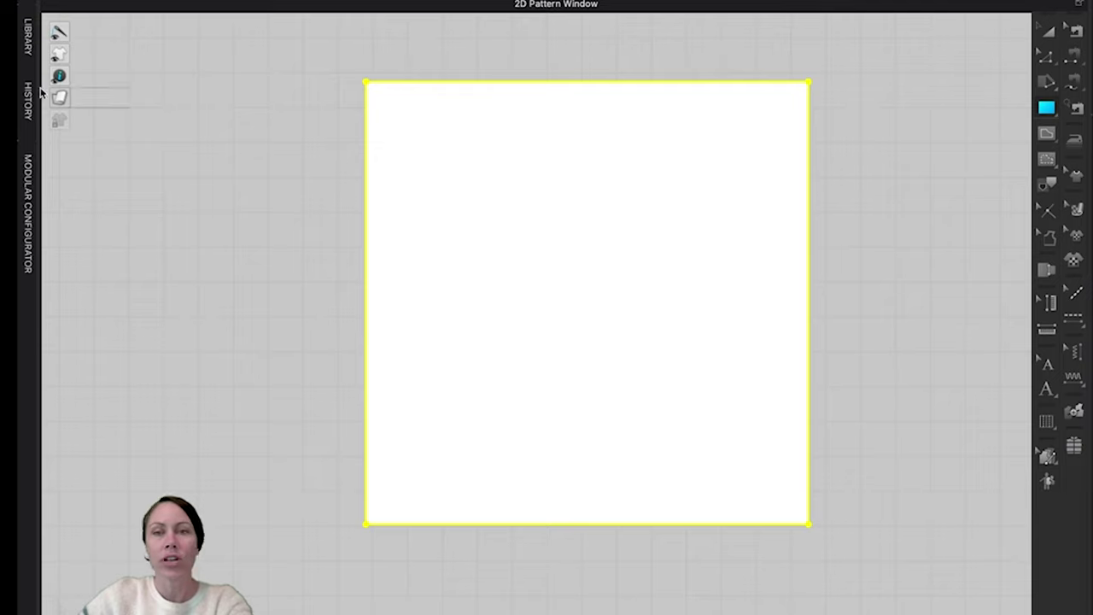
middle_click_drag(644, 253, 541, 256)
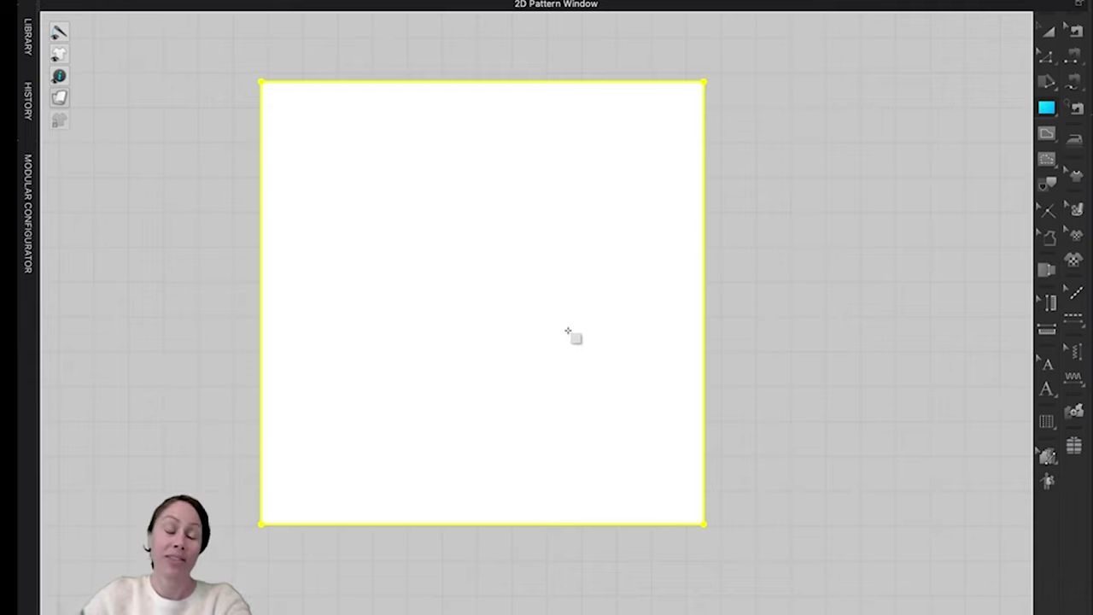
Step: Add the Slider image from Patterns/114C/M2 as a graphic on the square pattern piece, keeping the default size
left_click(1074, 263)
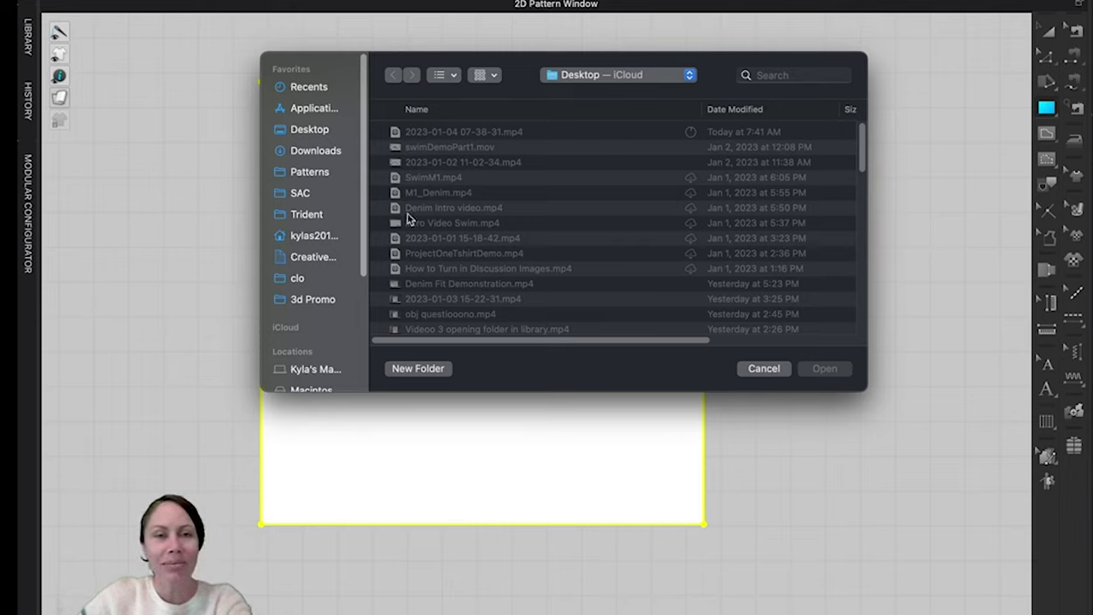
left_click(320, 174)
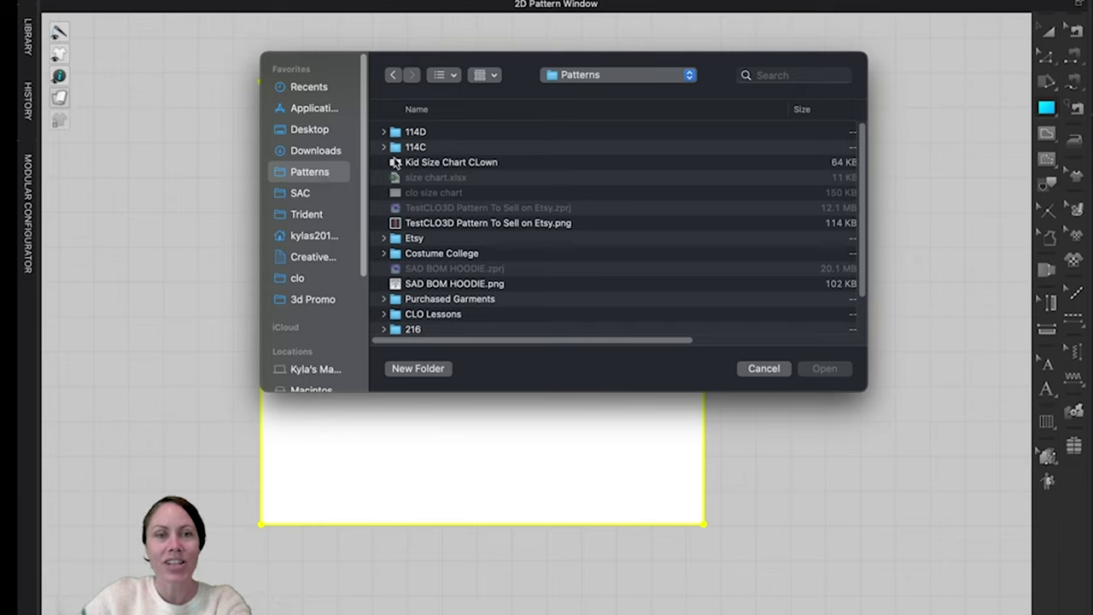
double_click(398, 149)
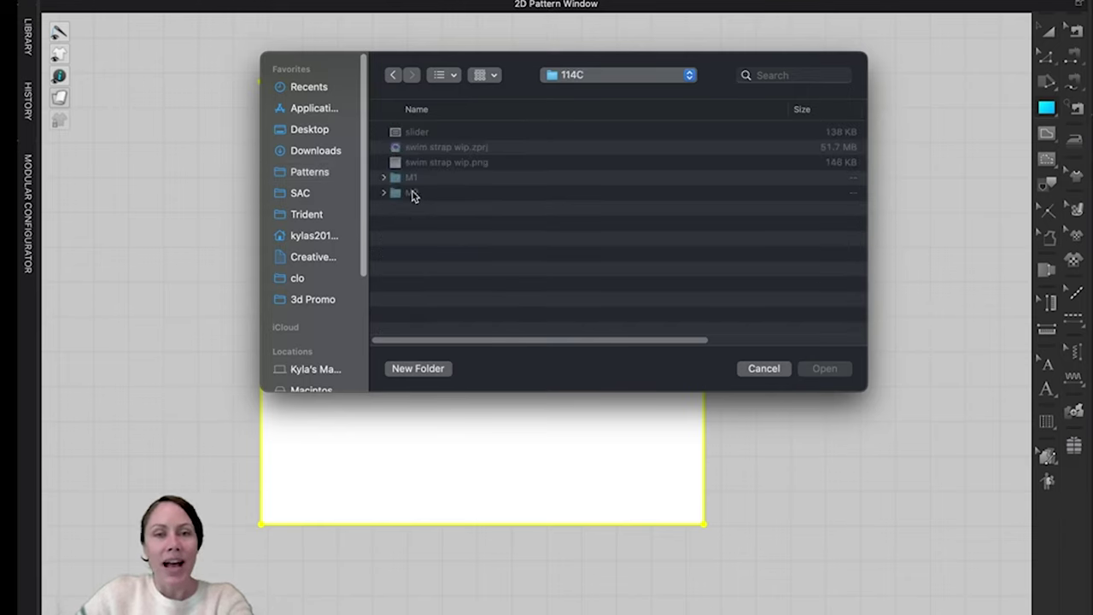
double_click(394, 195)
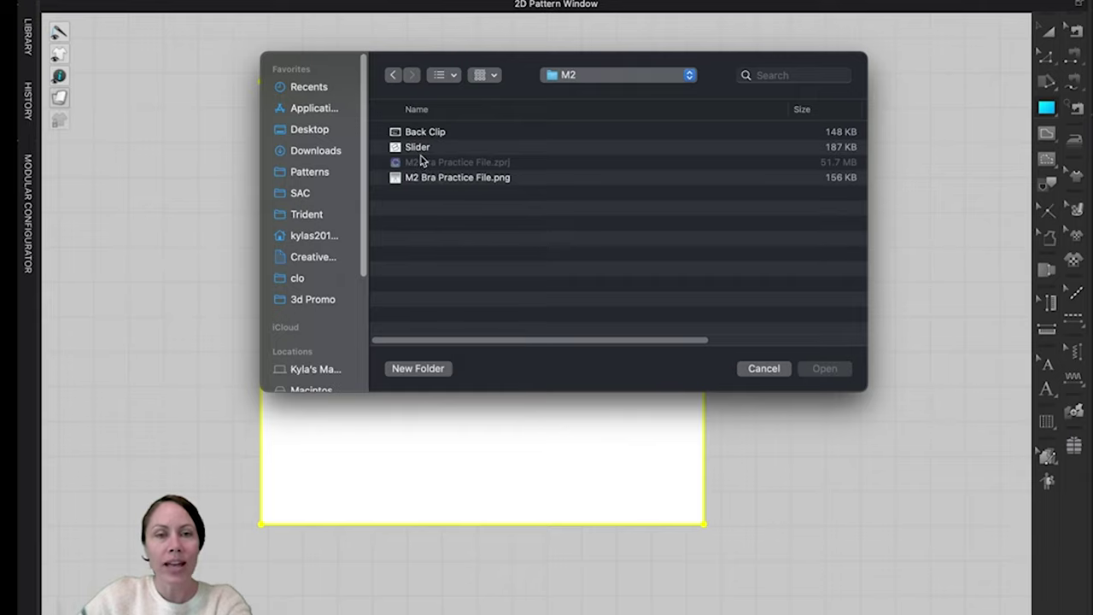
left_click(420, 149)
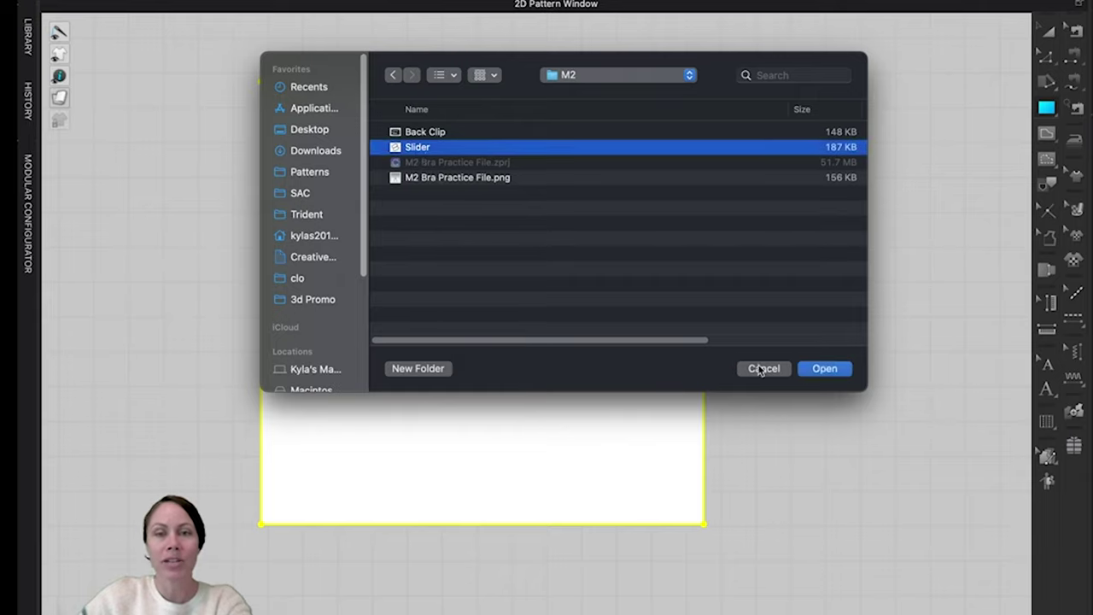
left_click(823, 368)
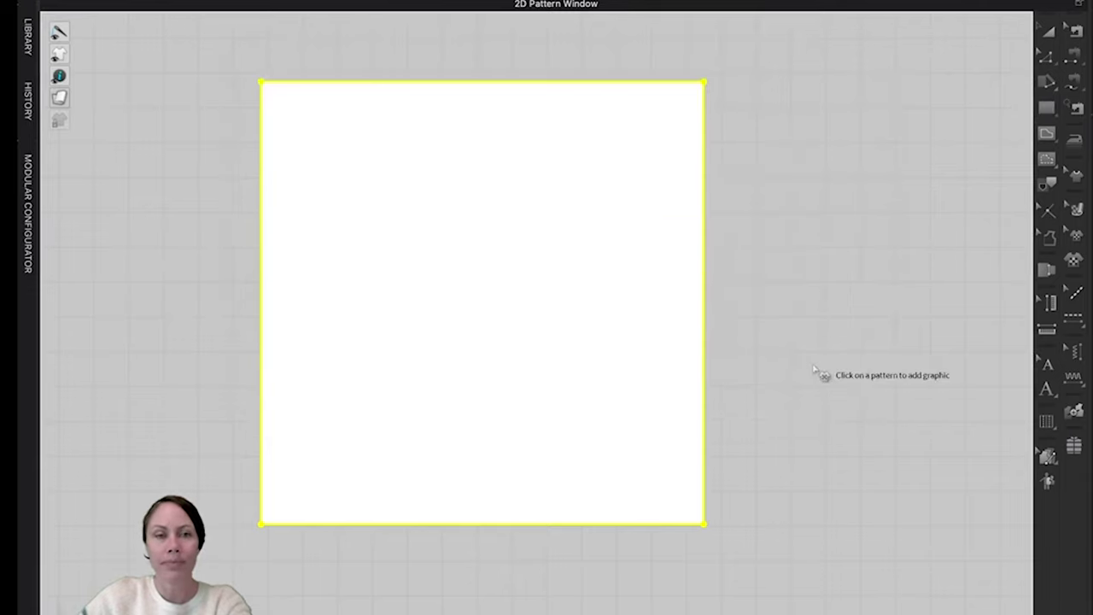
left_click(467, 295)
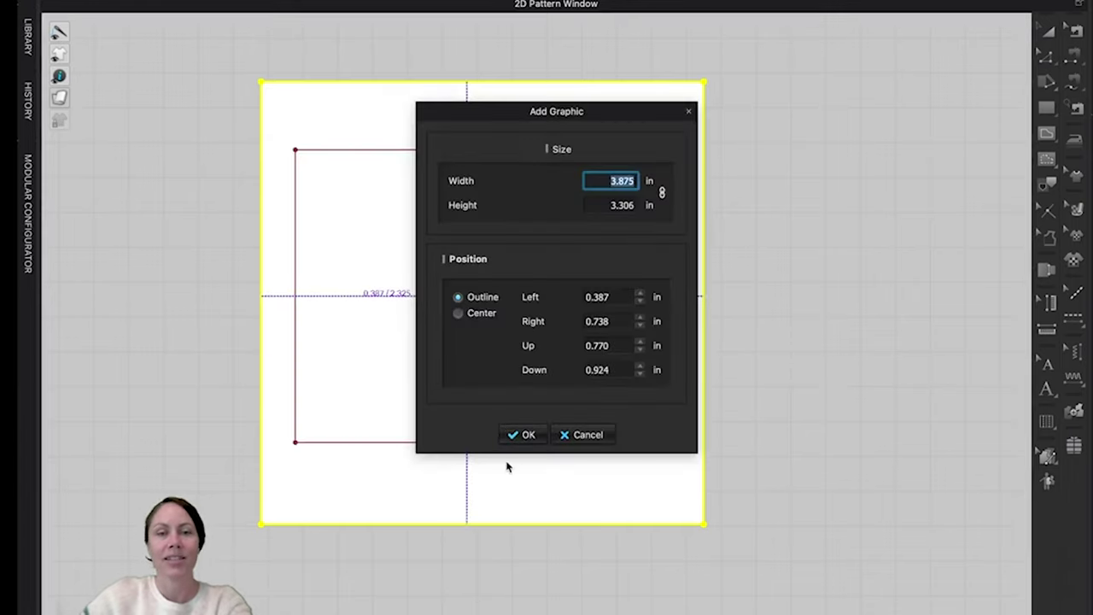
left_click(521, 435)
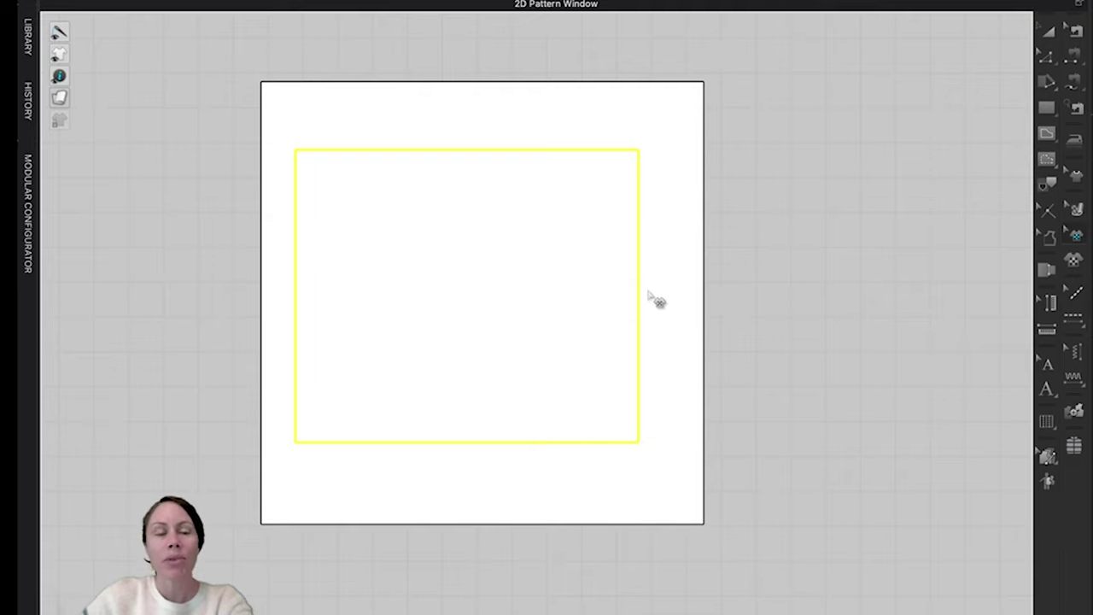
Step: Switch the 2D pattern display from monochrome to textured surface and expand the Library with the M2 files
left_click(58, 98)
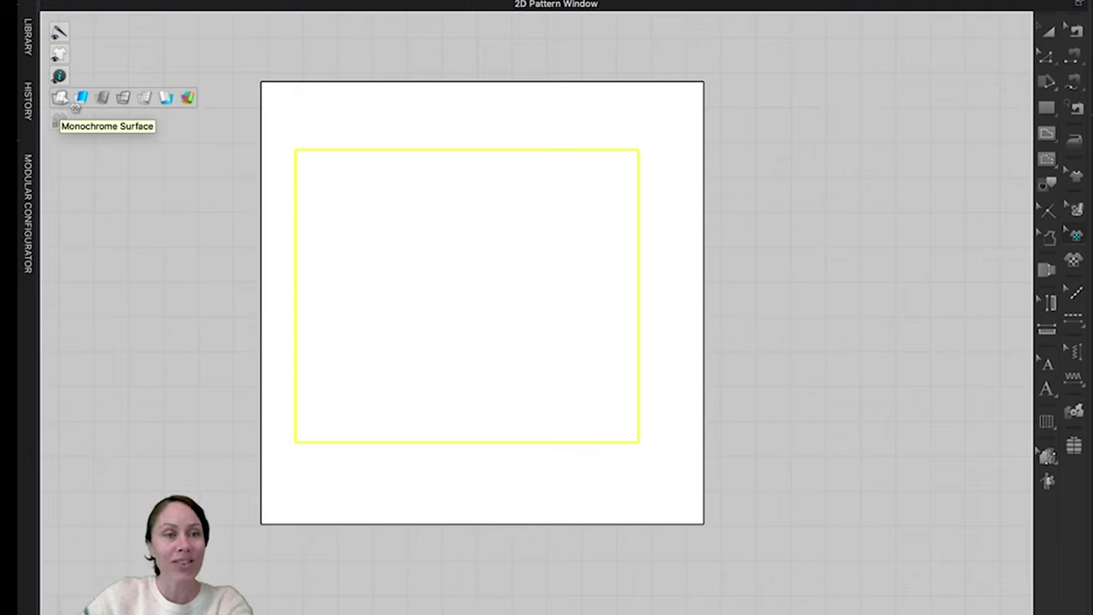
left_click(86, 99)
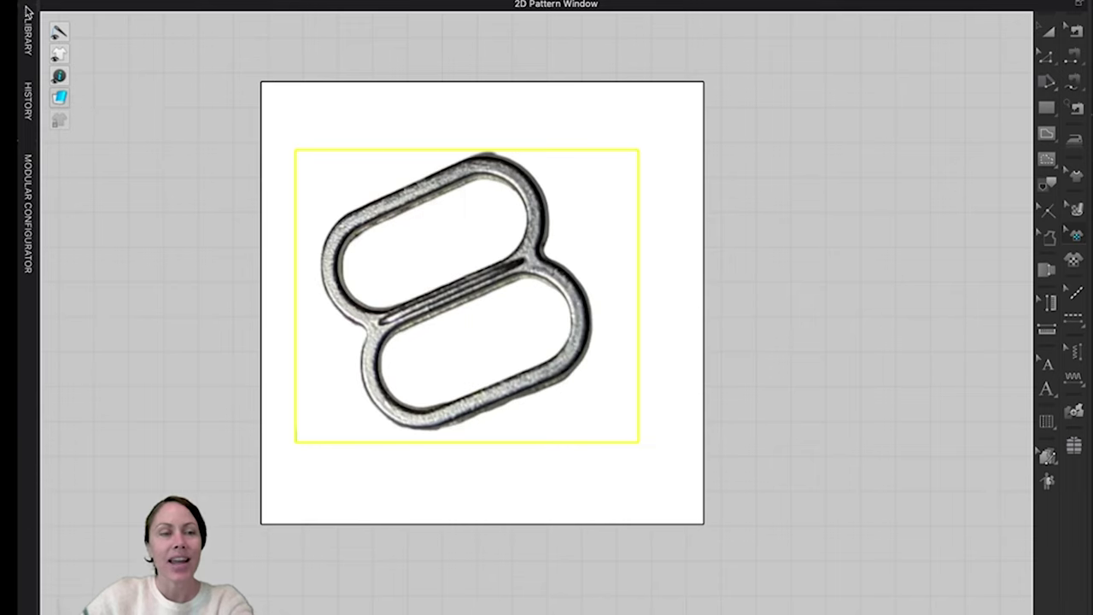
left_click(28, 27)
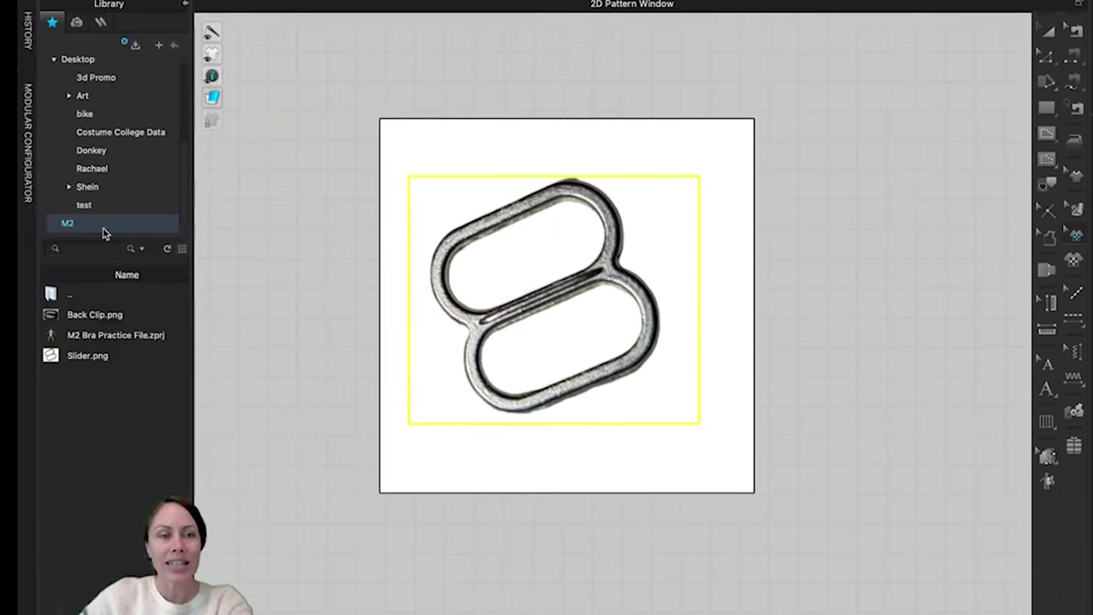
left_click_drag(70, 357, 578, 312)
left_click_drag(74, 362, 604, 330)
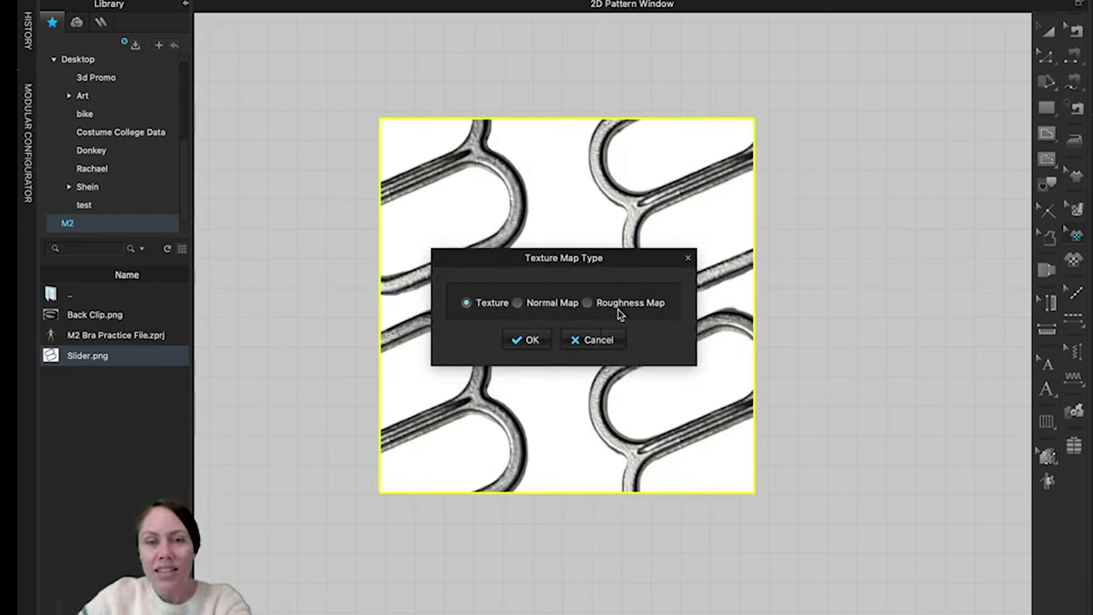
left_click(598, 340)
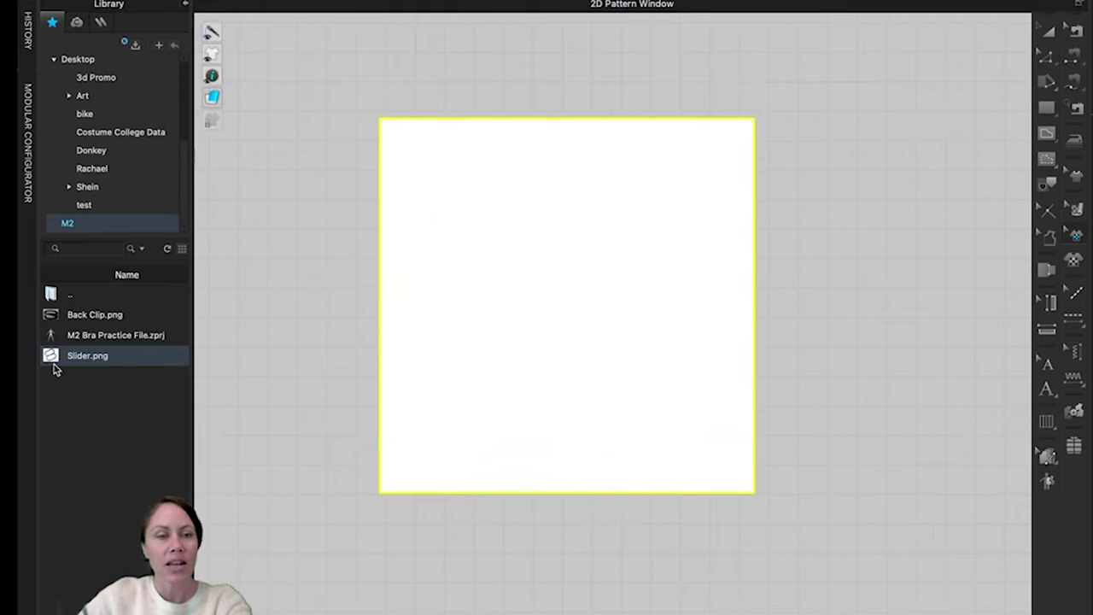
Step: Add Slider.png from the Library as a graphic near the centre of the square pattern piece, keeping the default size
right_click(74, 363)
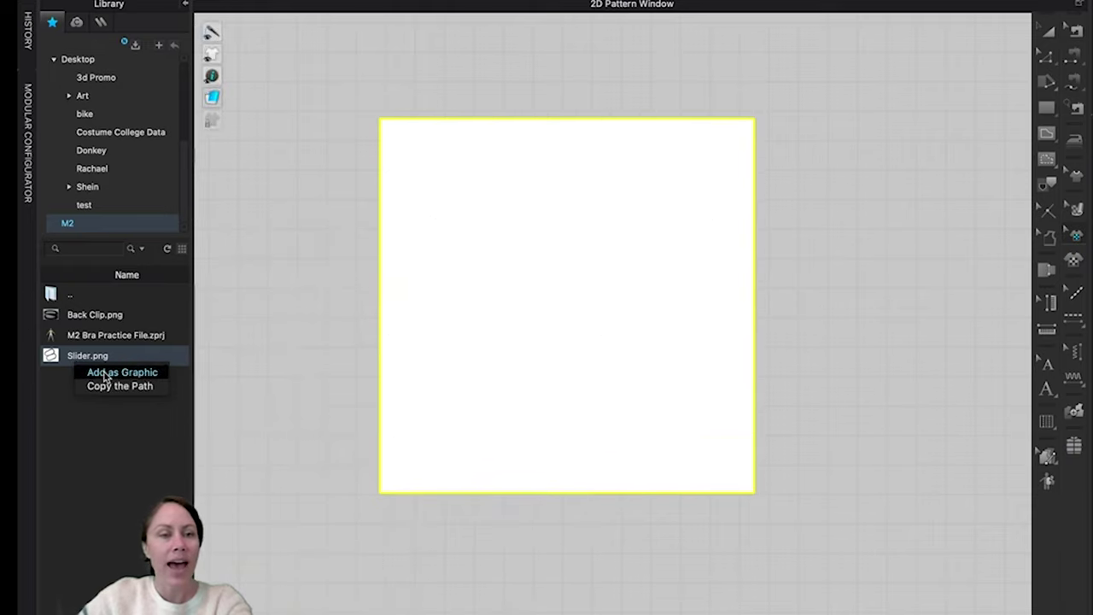
left_click(105, 376)
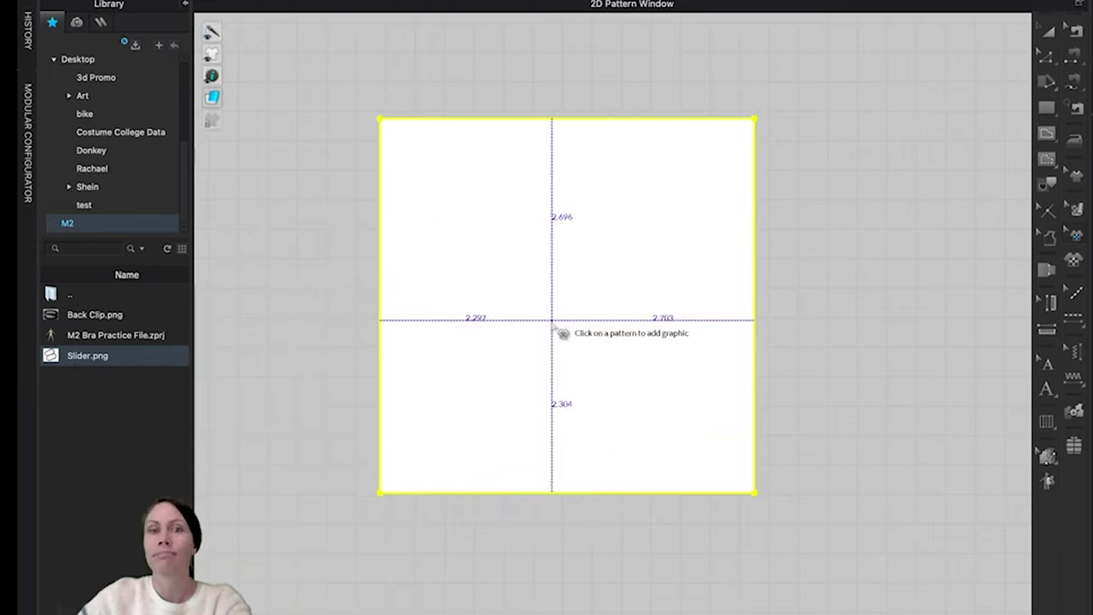
left_click(579, 293)
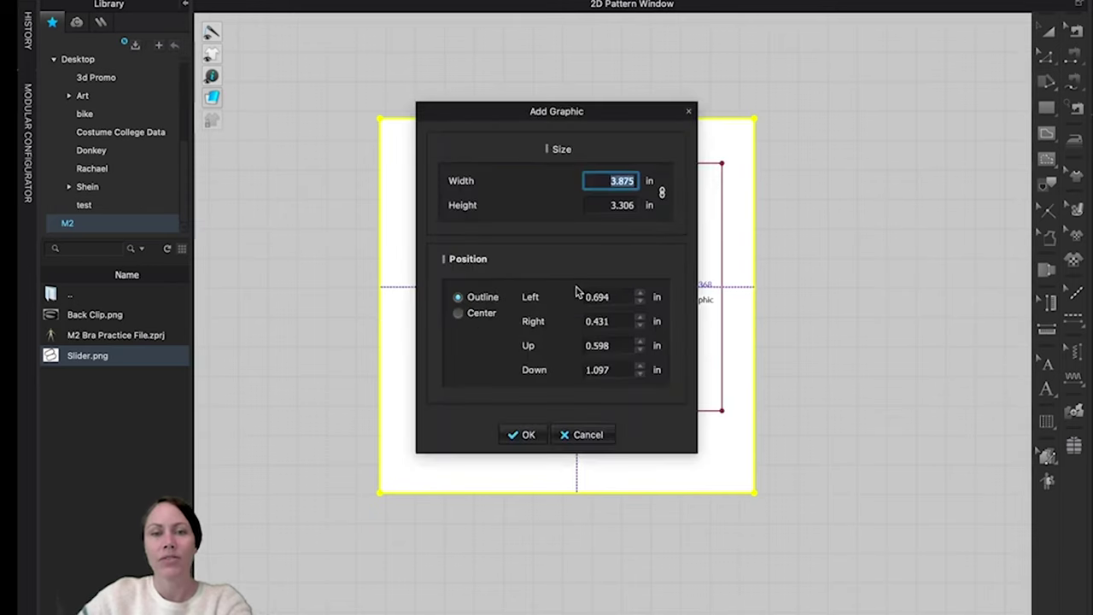
left_click(527, 435)
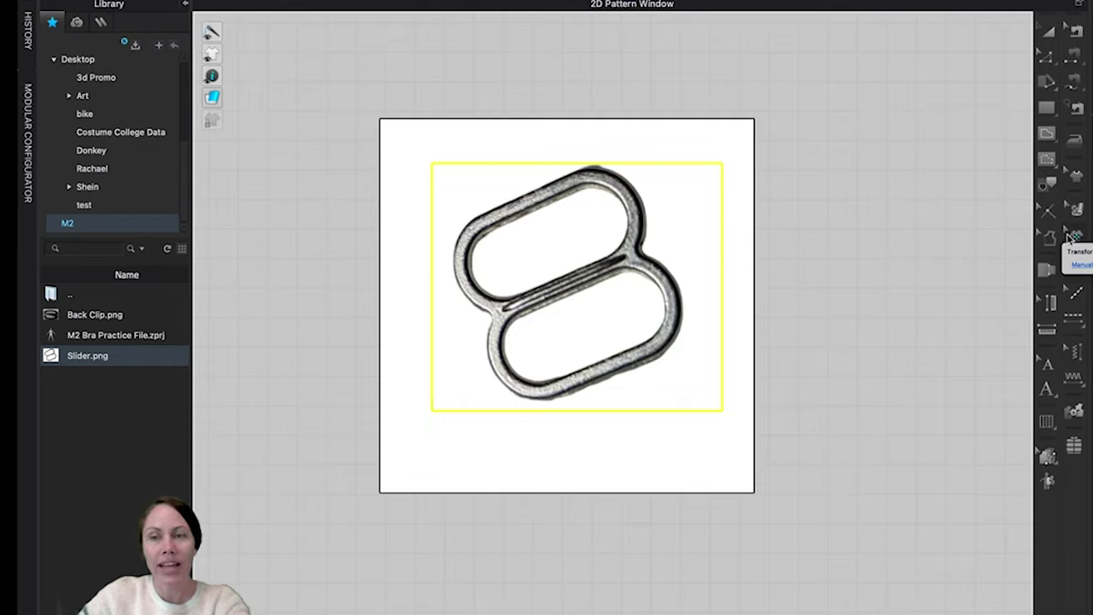
Step: Rotate the slider graphic clockwise with Transform Graphic until its middle bar is roughly horizontal
left_click(1073, 234)
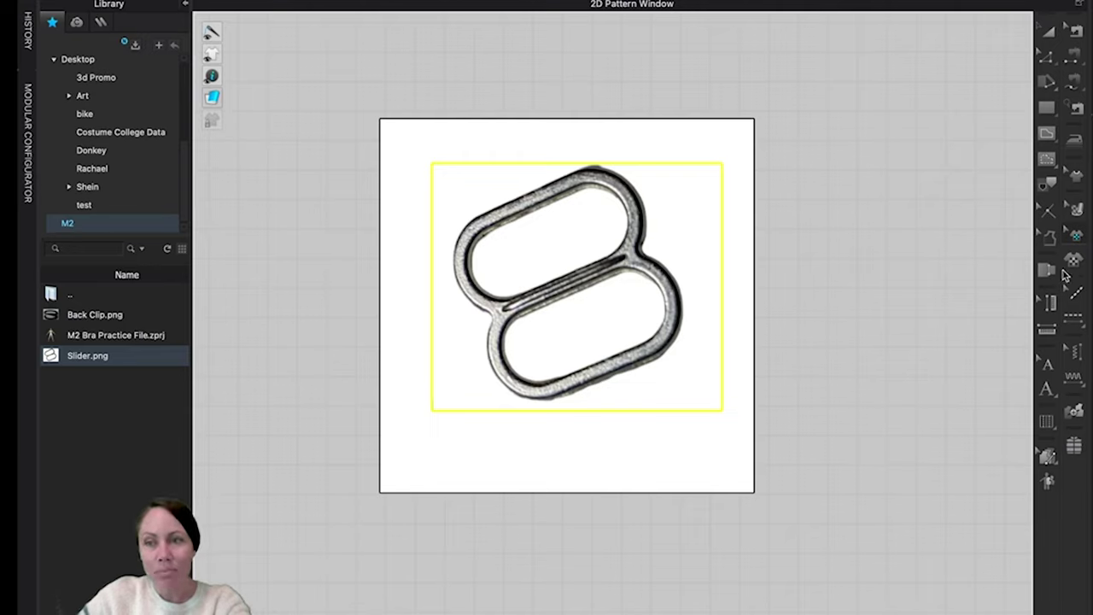
left_click(603, 287)
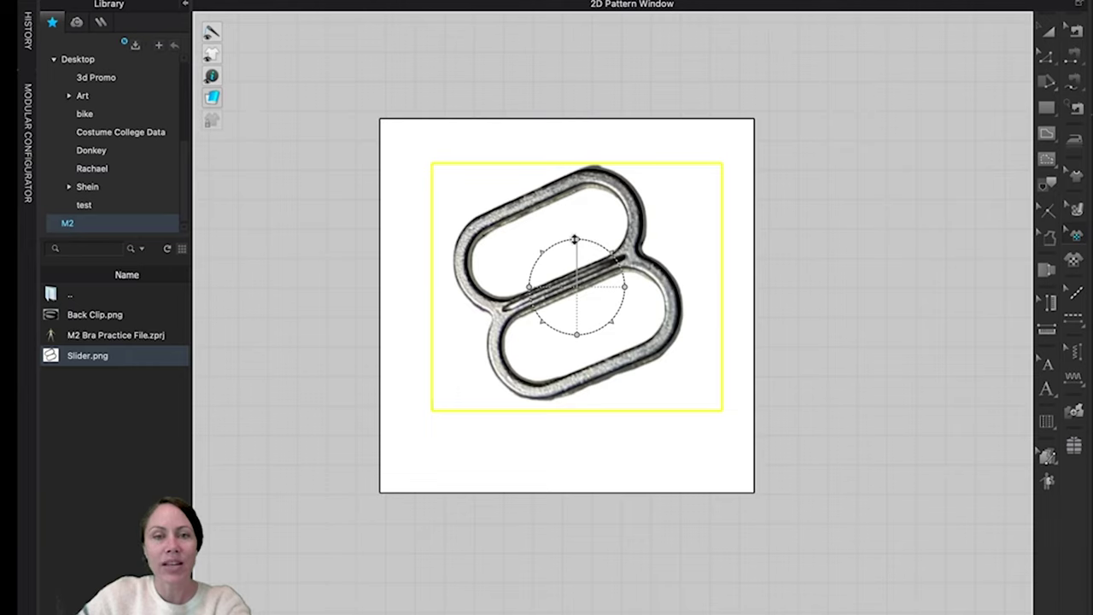
left_click_drag(589, 242, 605, 245)
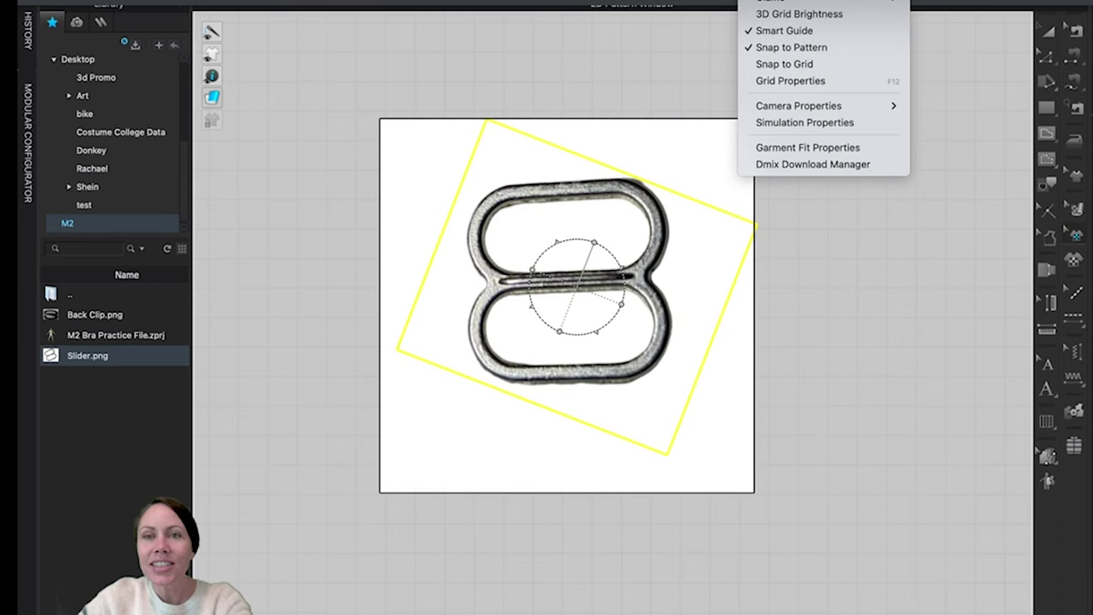
Step: Show the rulers in the 2D pattern window and set their unit to inches
mouse_move(758, 112)
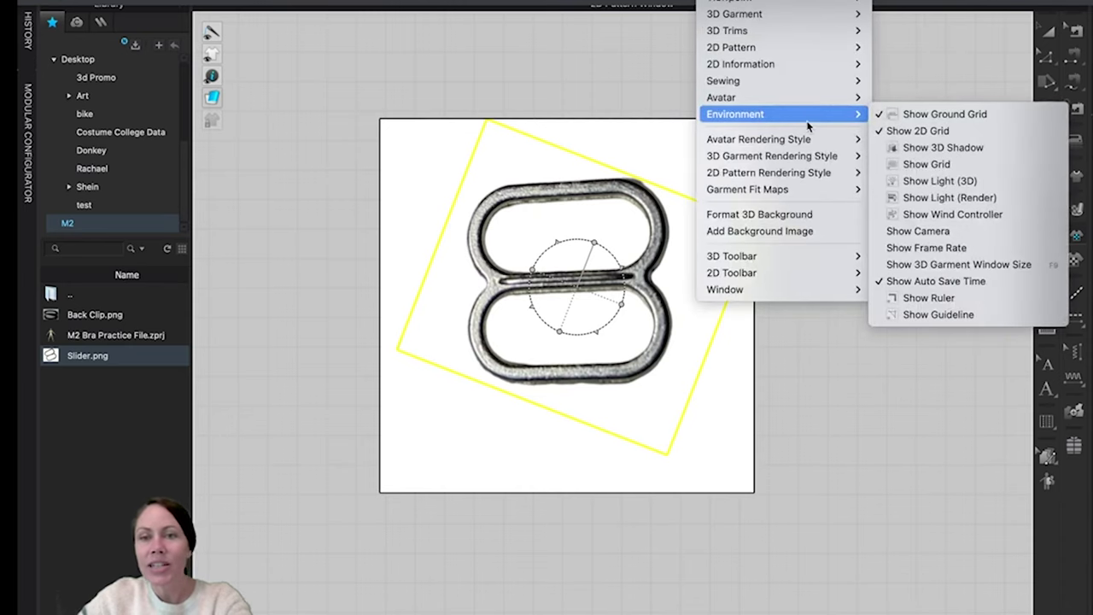
left_click(933, 296)
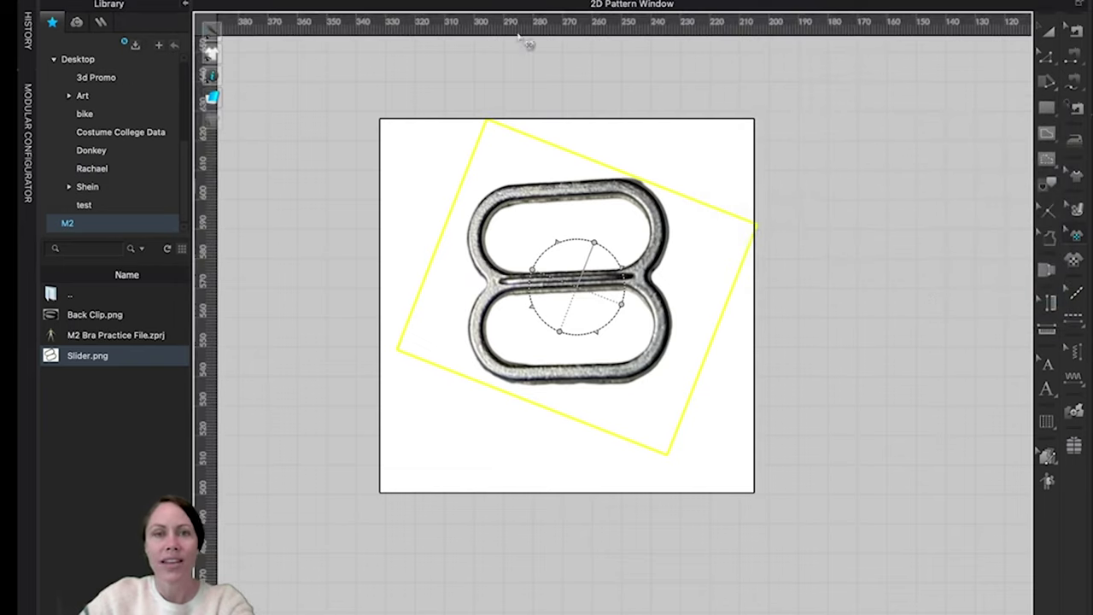
left_click(534, 43)
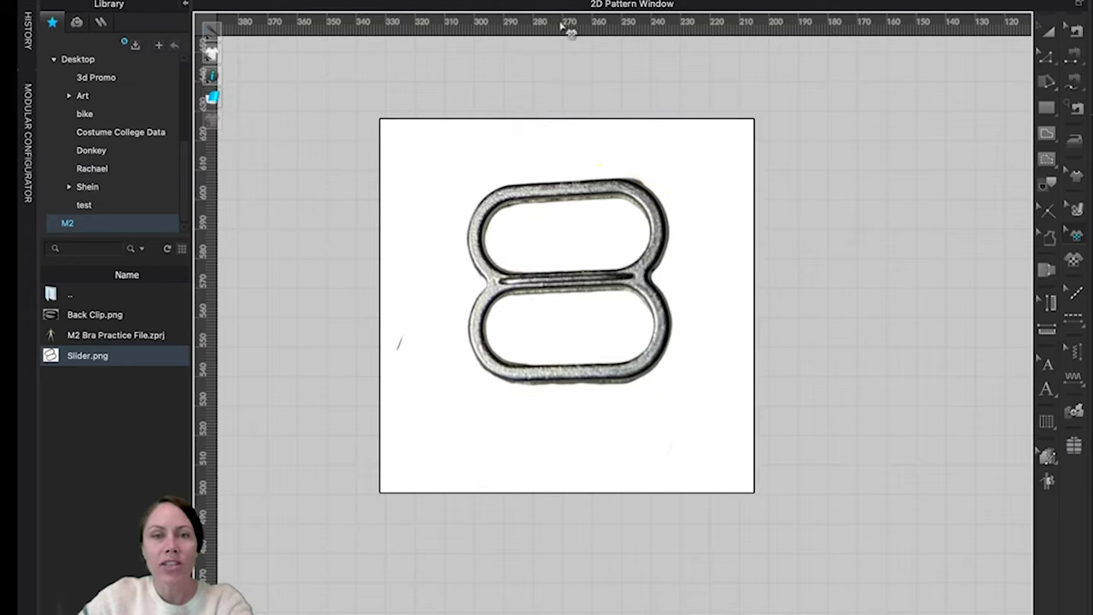
right_click(561, 27)
left_click(543, 29)
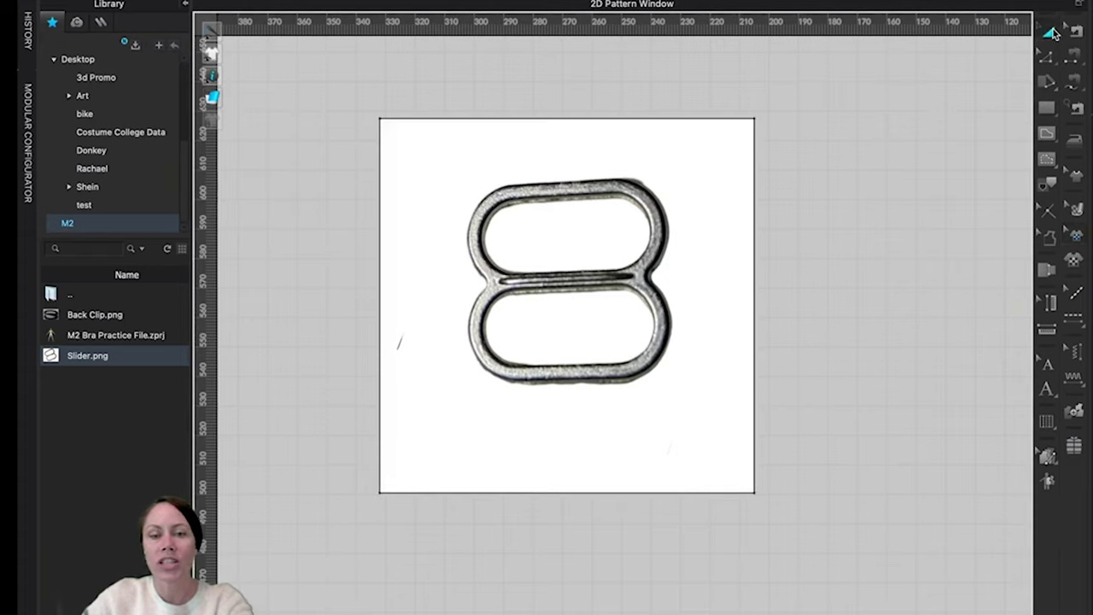
right_click(578, 32)
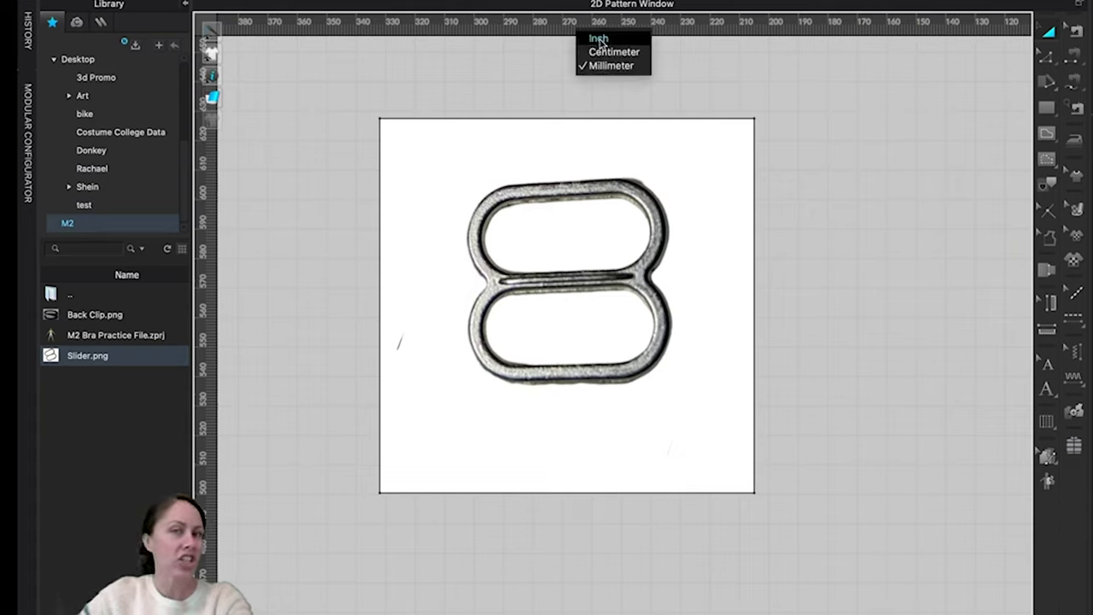
left_click(598, 38)
Step: Place a horizontal guideline along the slider's middle bar and fine-rotate the graphic until the bar is parallel to it
left_click_drag(597, 31, 604, 275)
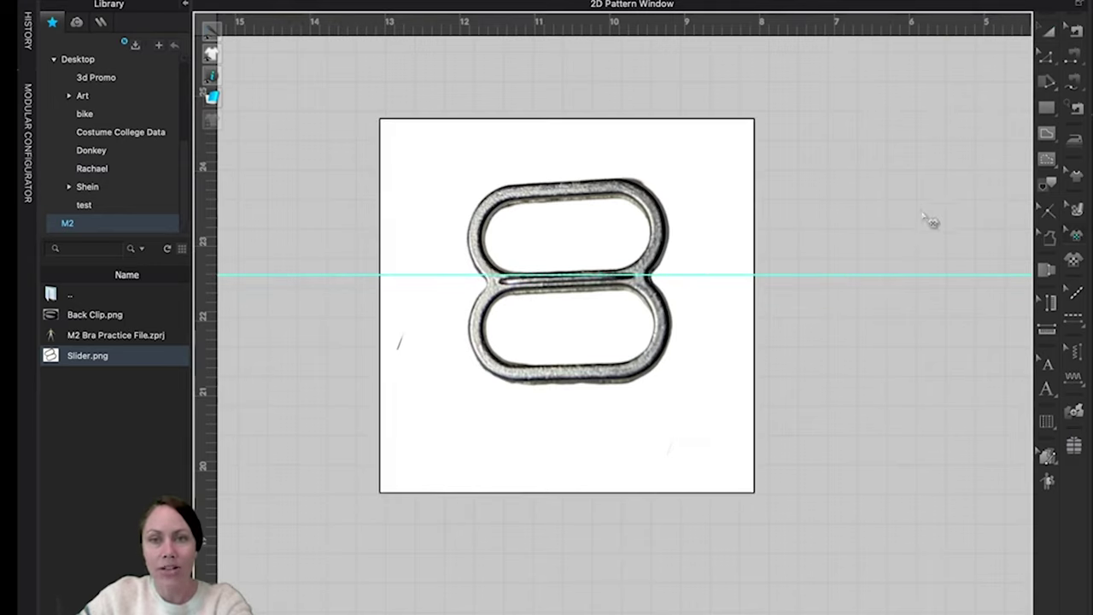
left_click(1077, 236)
left_click(644, 207)
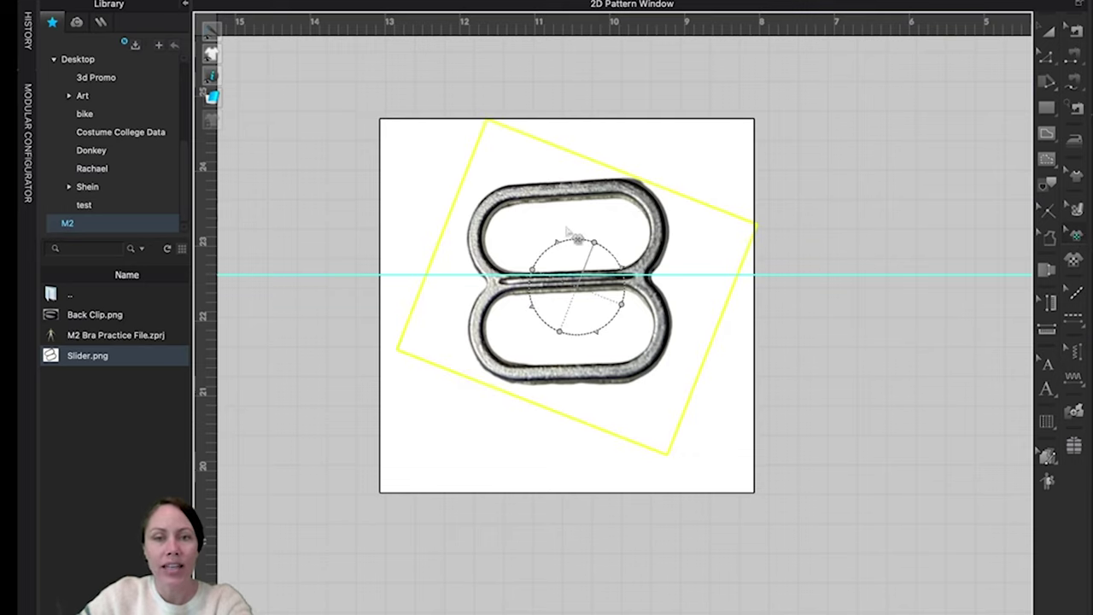
scroll(569, 240, "up", 5)
scroll(570, 242, "down", 2)
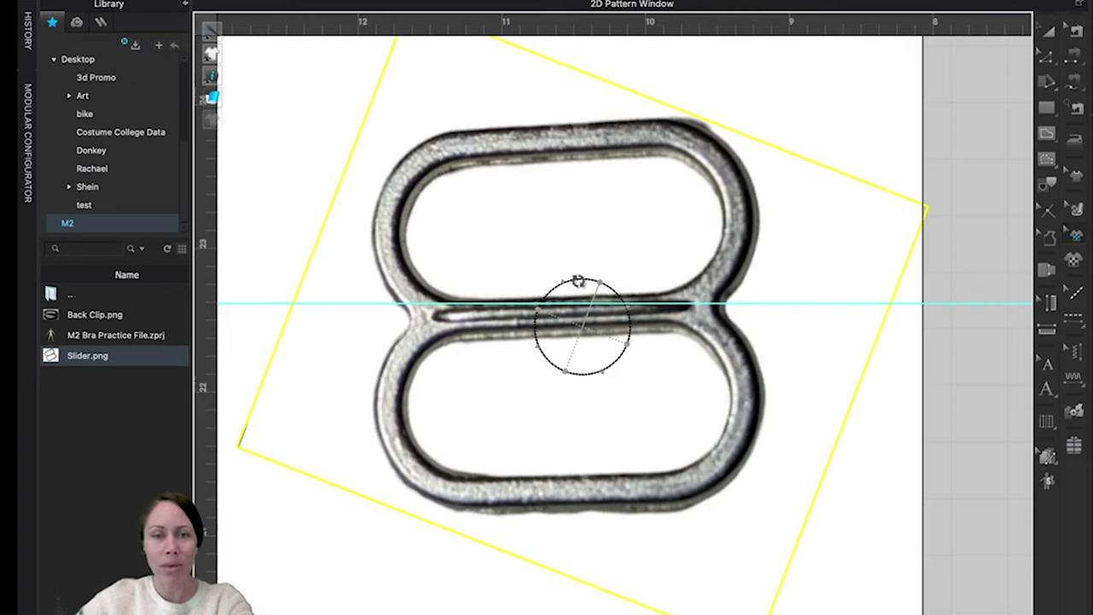
left_click_drag(578, 281, 581, 281)
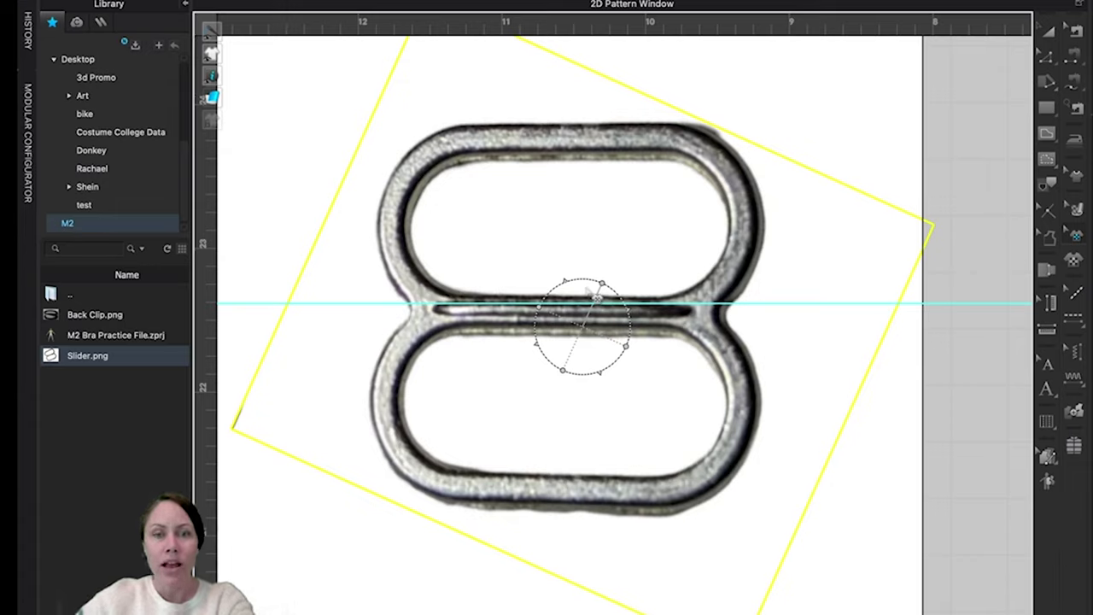
left_click(906, 443)
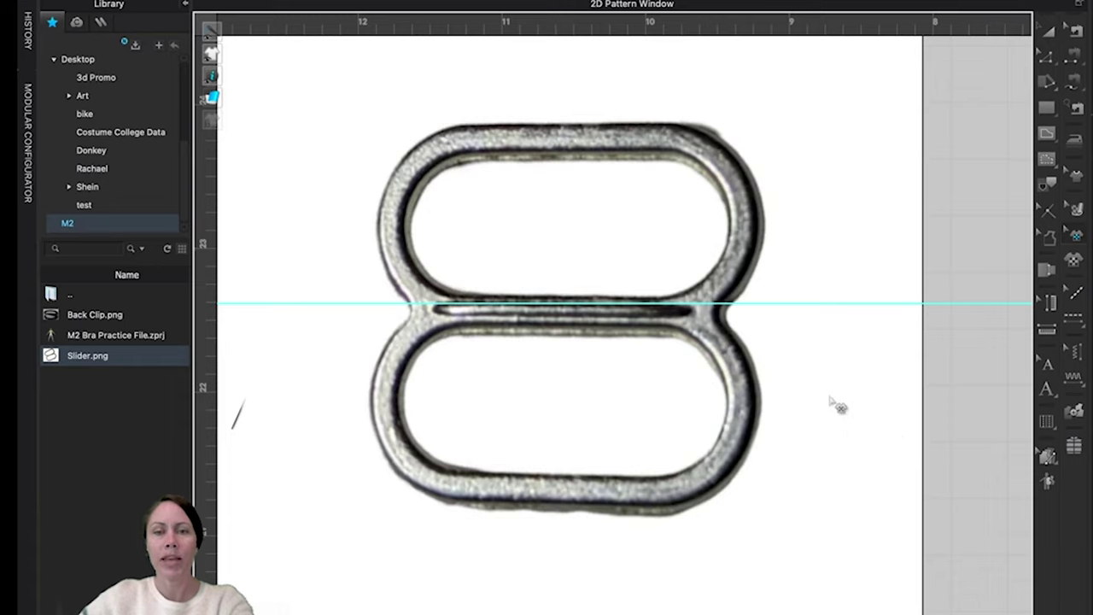
Step: Delete the horizontal guideline crossing the slider graphic
scroll(837, 404, "down", 3)
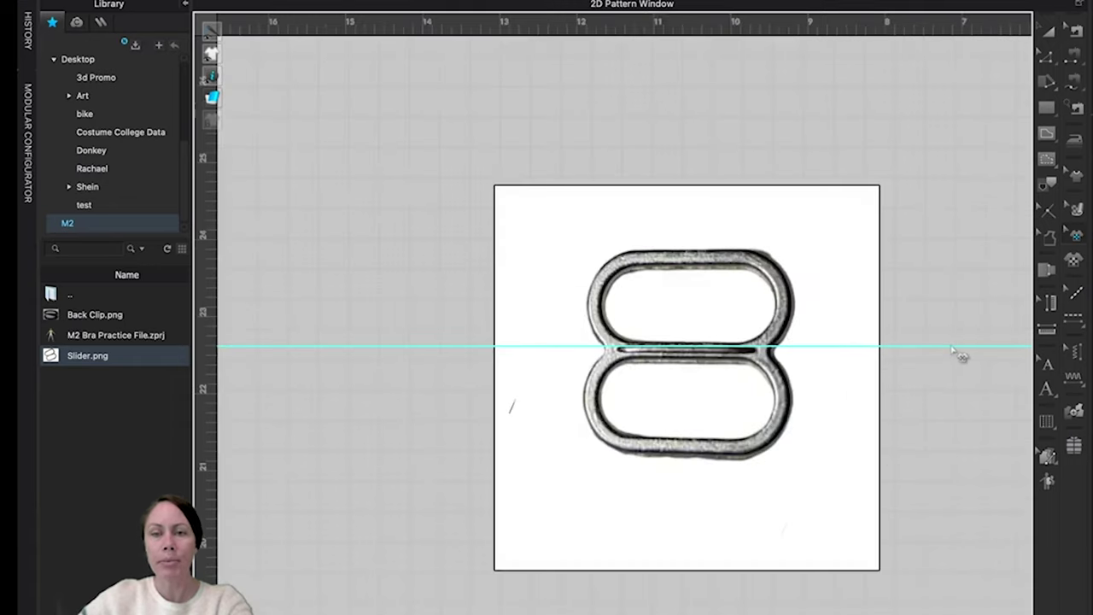
left_click(1052, 35)
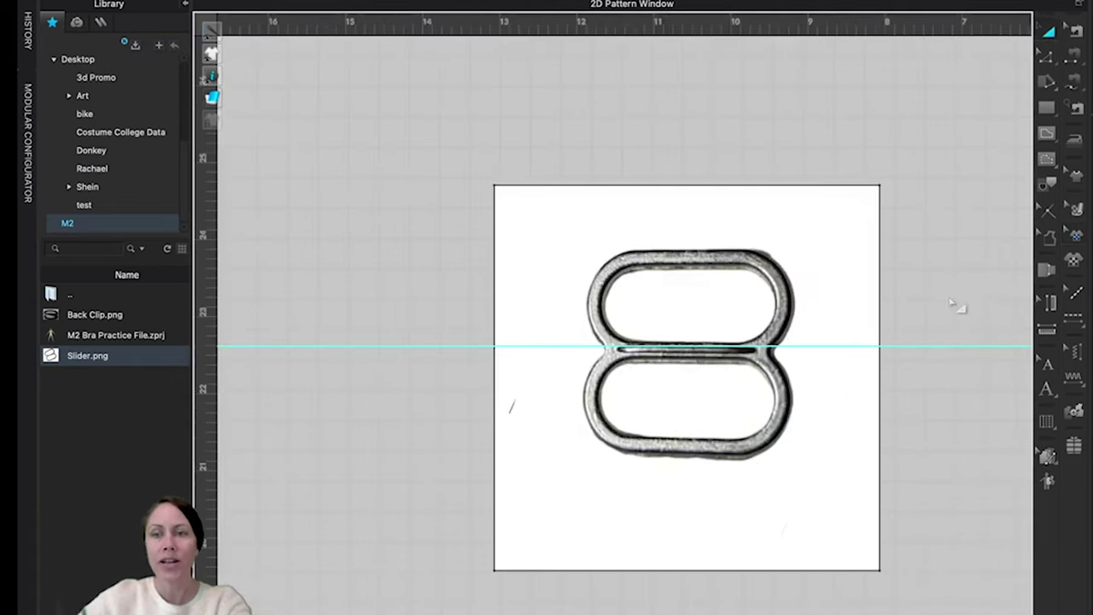
left_click_drag(929, 305, 991, 403)
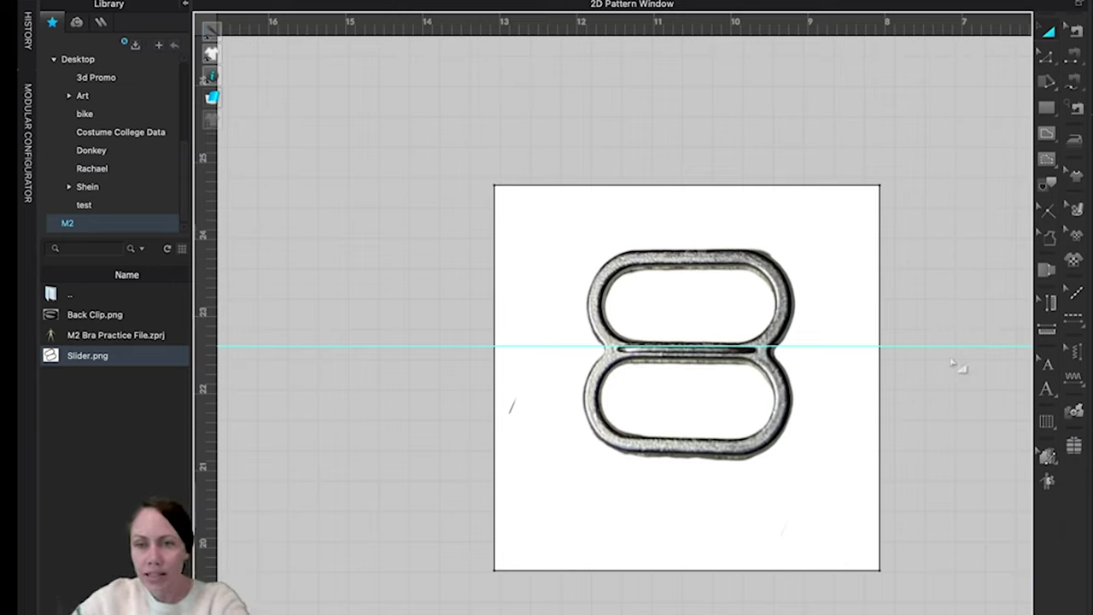
right_click(937, 345)
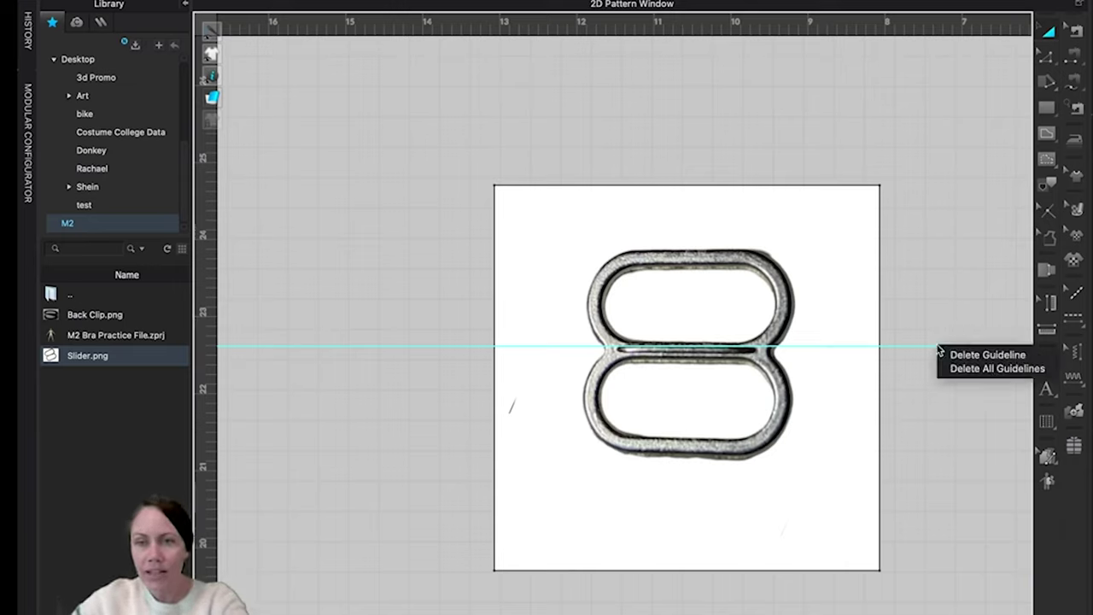
left_click(957, 354)
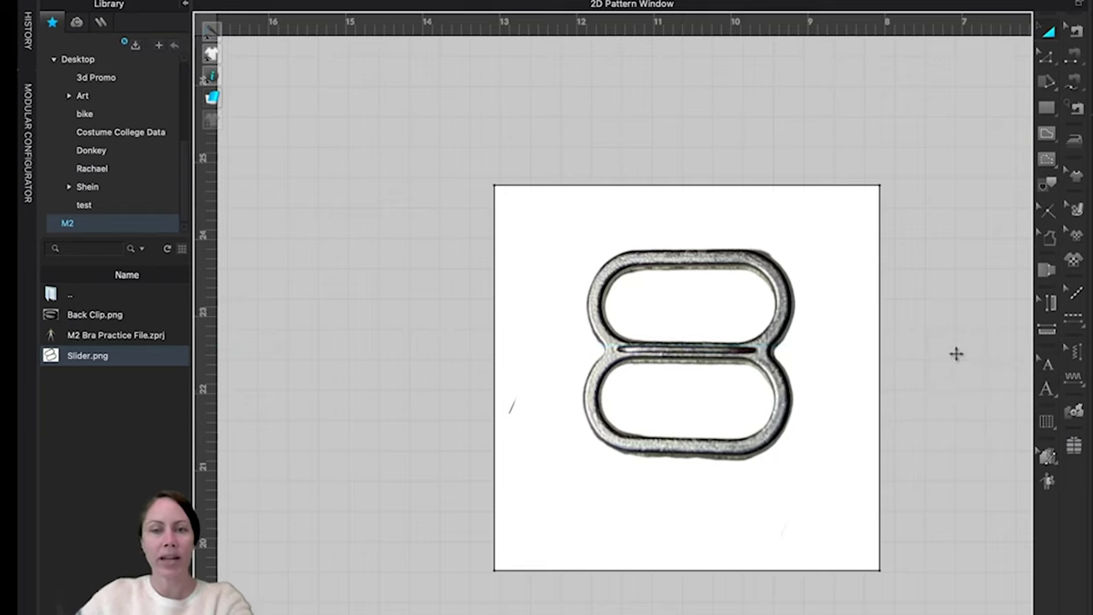
Step: Start an internal polygon/line with a straight horizontal segment about 2.13 in long across the slider's middle bar, from right notch to left notch
left_click_drag(688, 405, 682, 383)
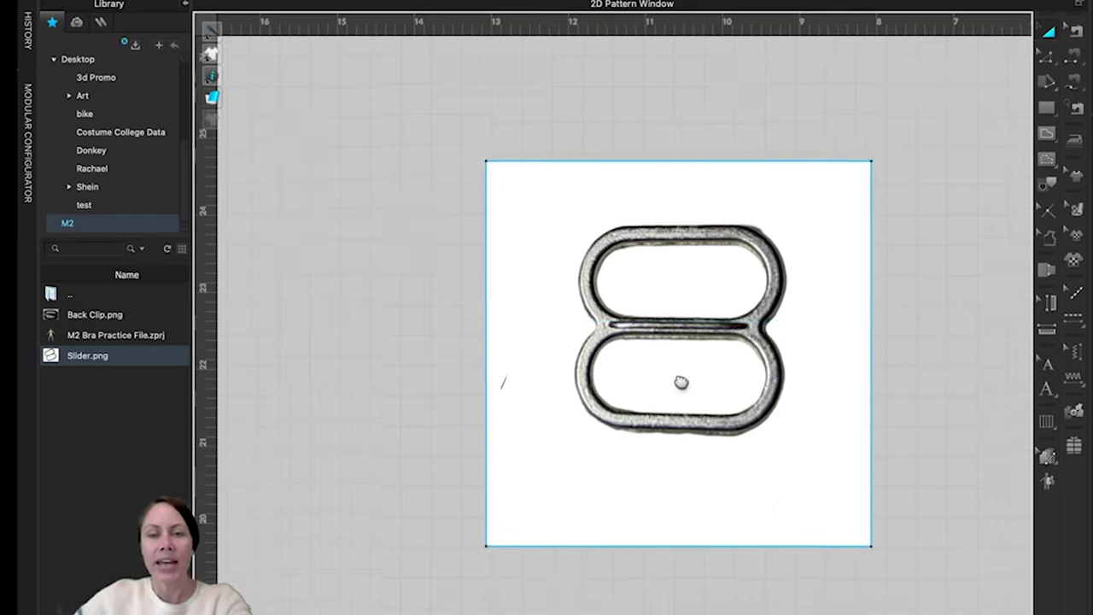
middle_click_drag(682, 383, 548, 338)
scroll(547, 338, "up", 2)
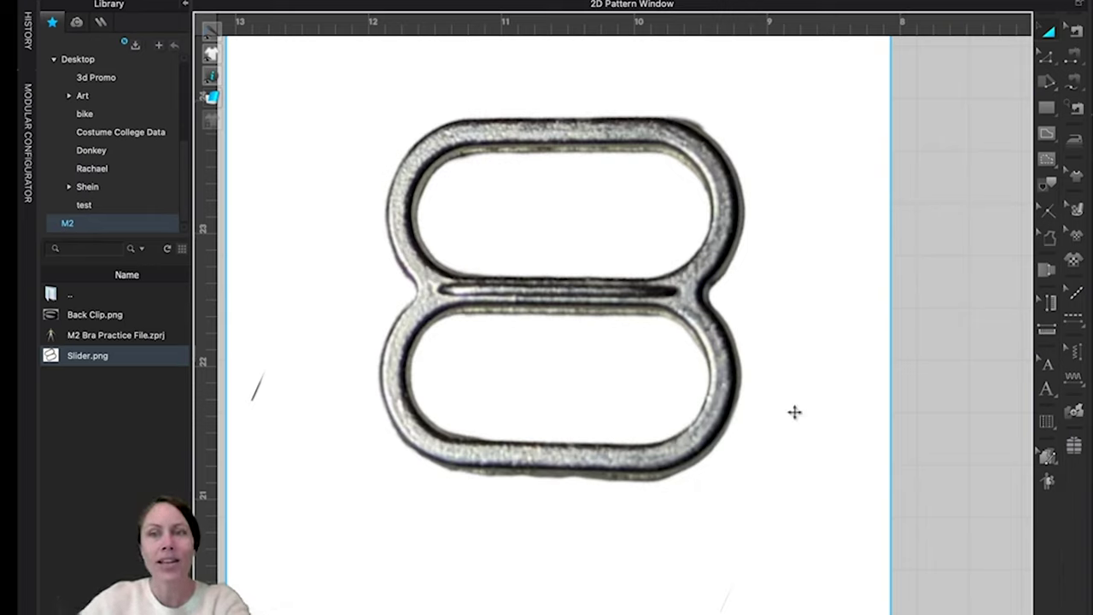
left_click(1046, 134)
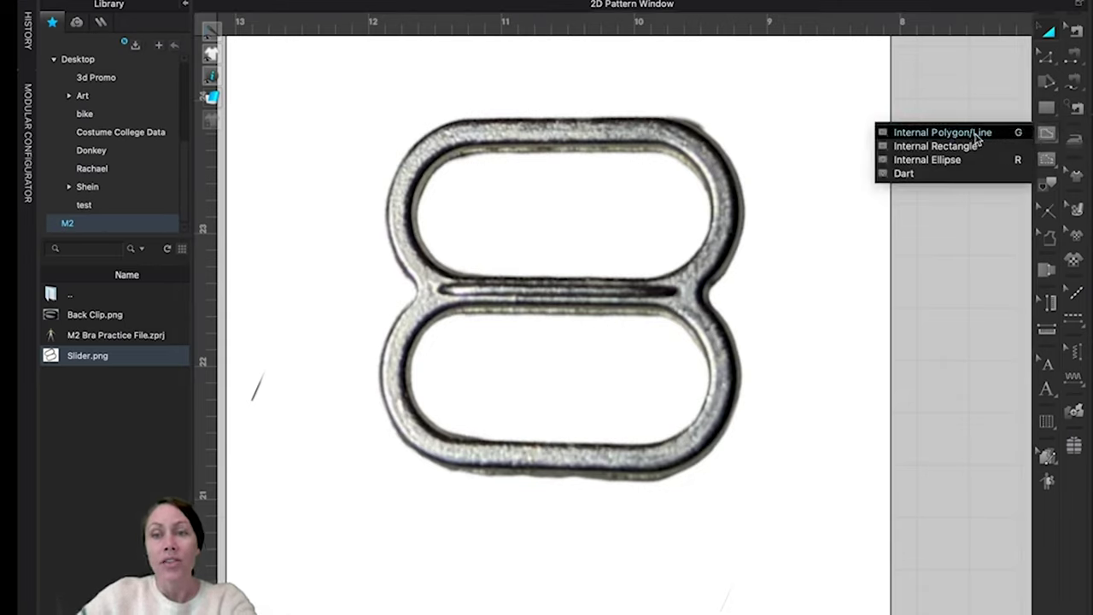
left_click(978, 134)
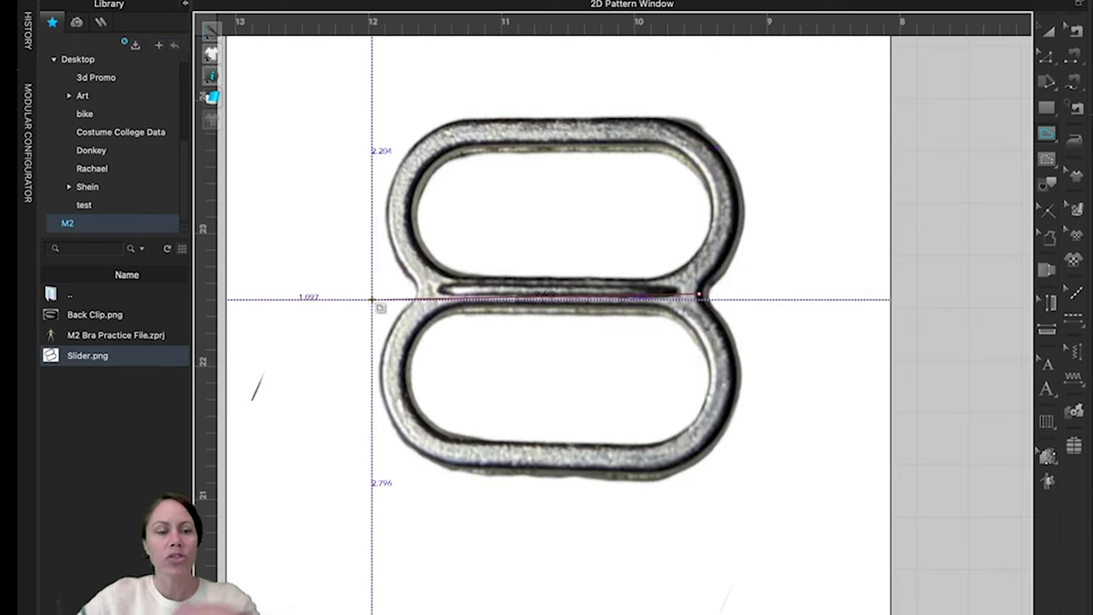
left_click(416, 294)
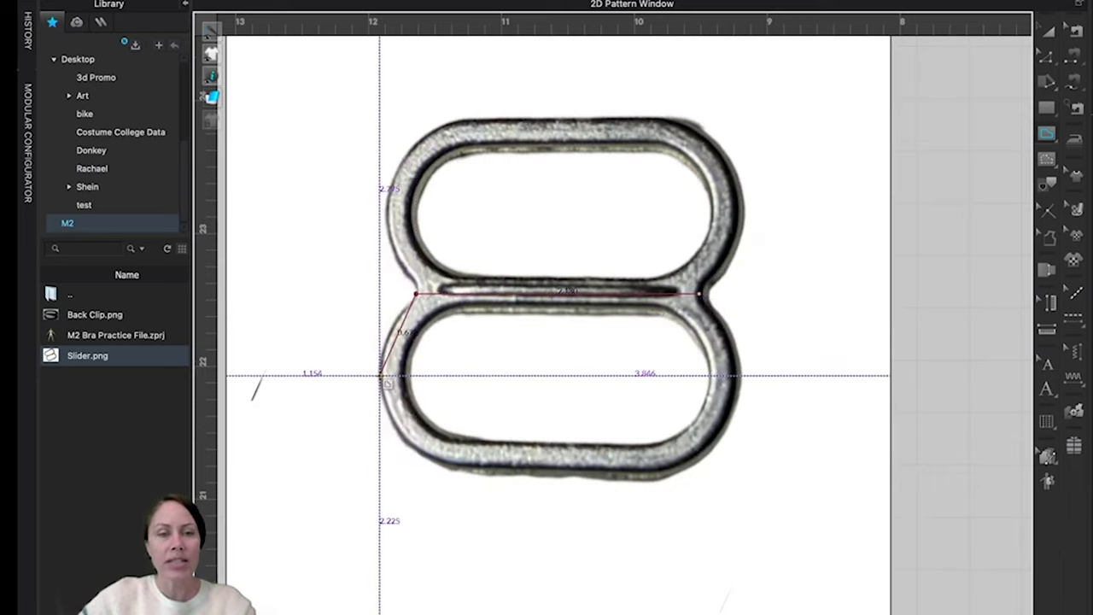
Step: Continue the internal line along the lower loop's left outer edge with curved points, and finish with a vertical centre line up to the middle bar
left_click(381, 375)
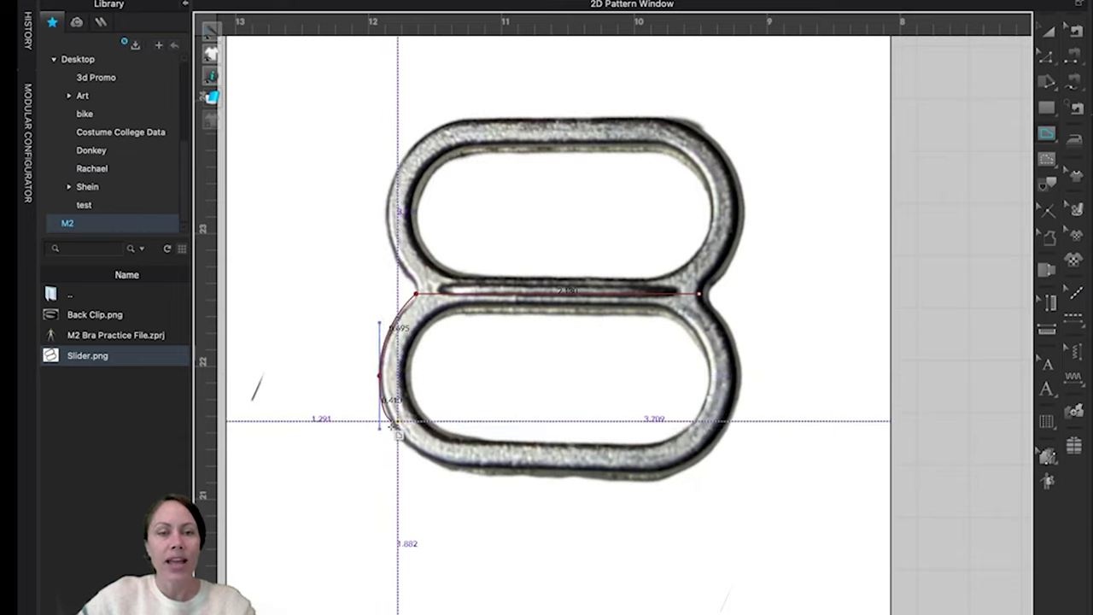
left_click(416, 294)
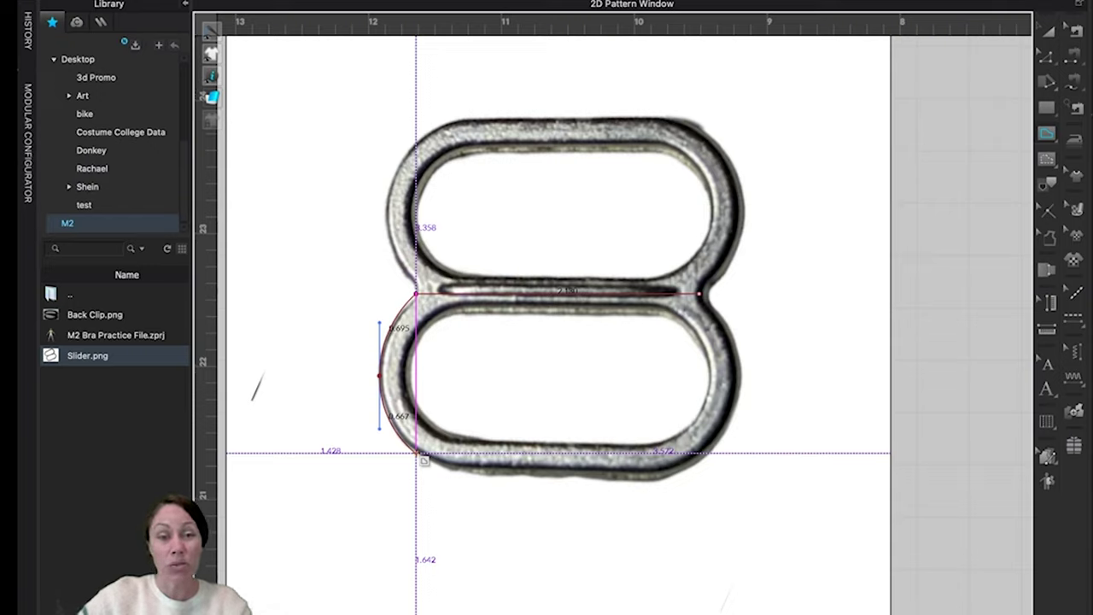
left_click(416, 453)
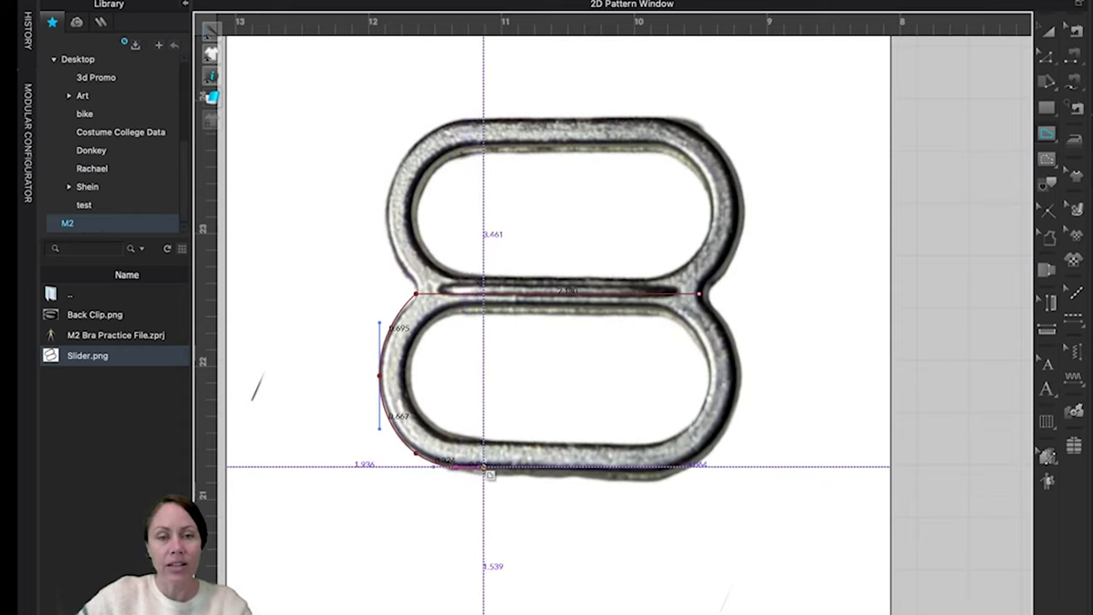
left_click(560, 468)
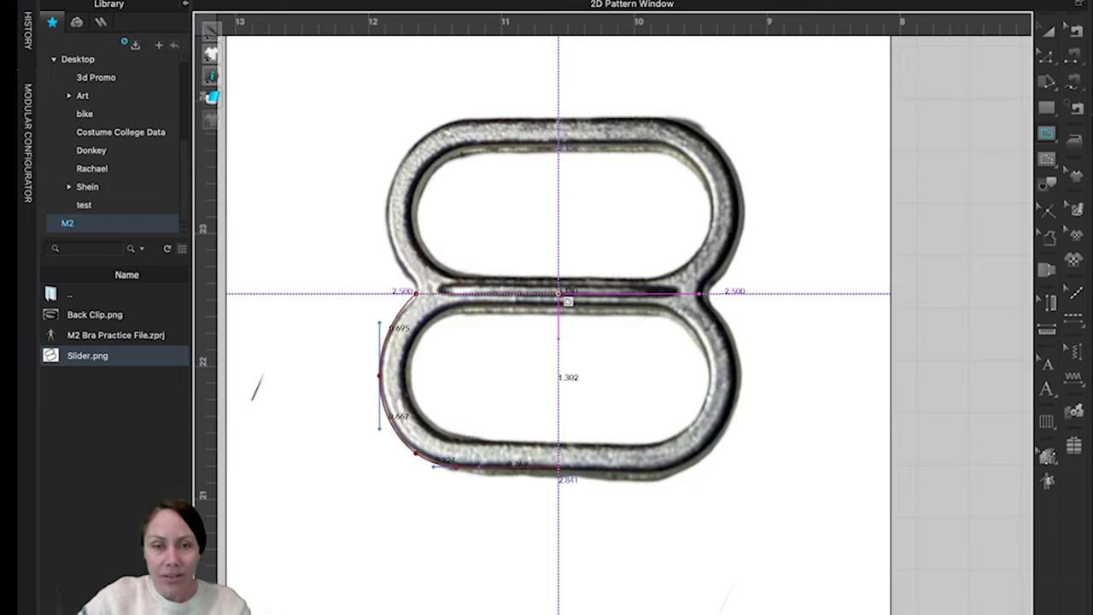
left_click(560, 294)
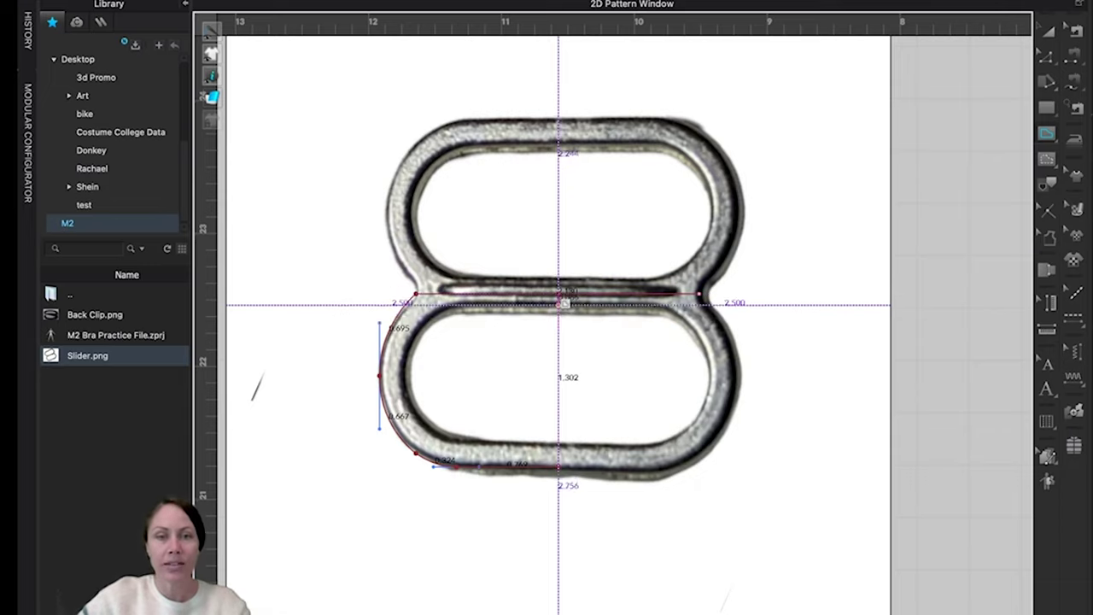
key("Return")
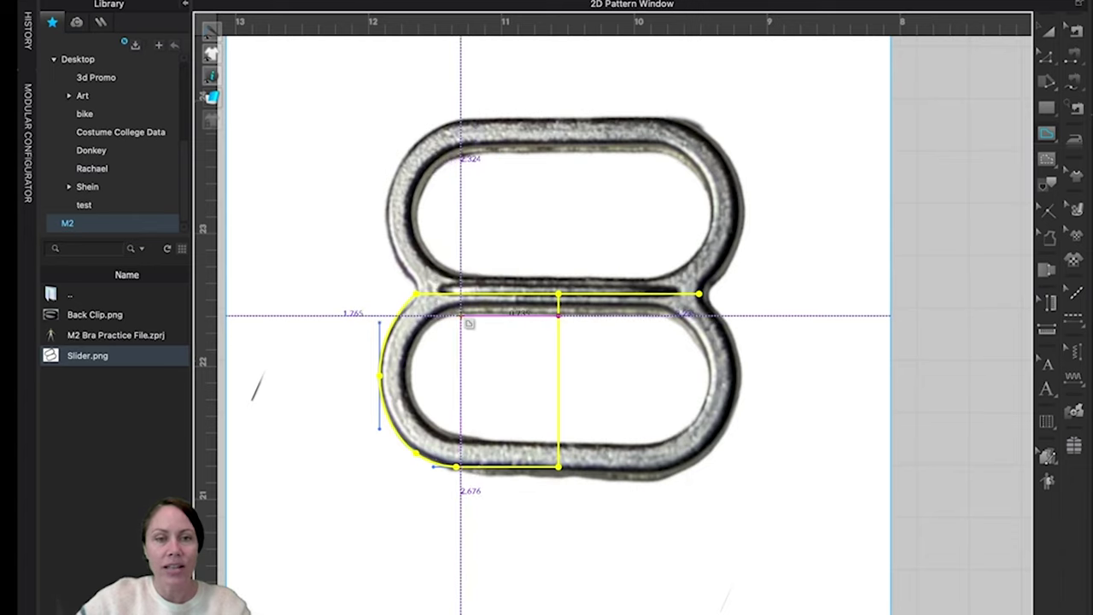
Step: Draw an internal line around the left half of the lower loop's inner opening, starting and ending on the vertical centre line
left_click(460, 315)
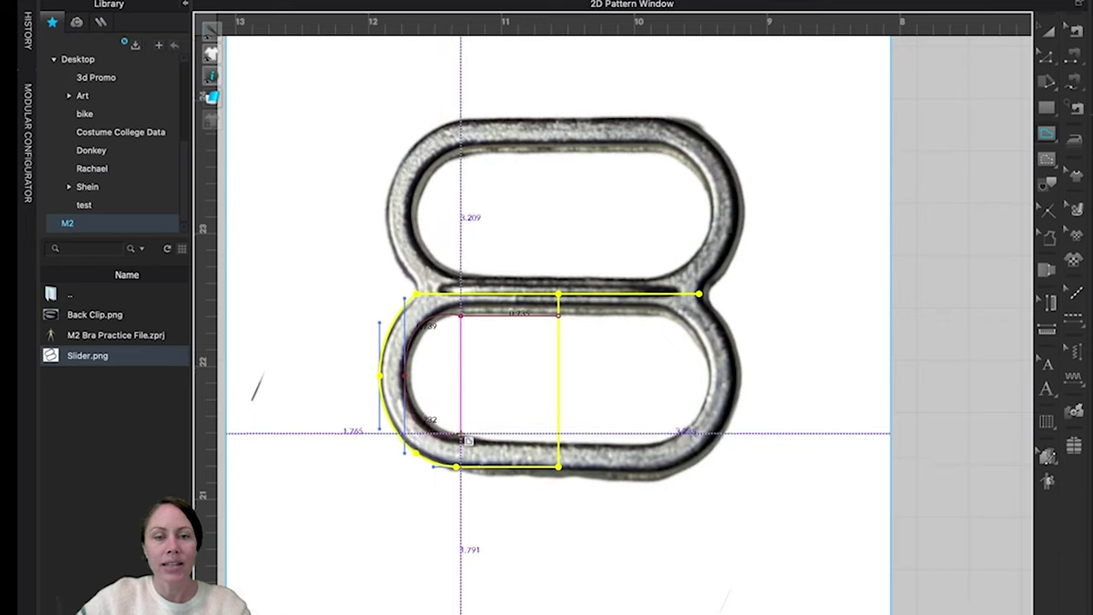
left_click(461, 435)
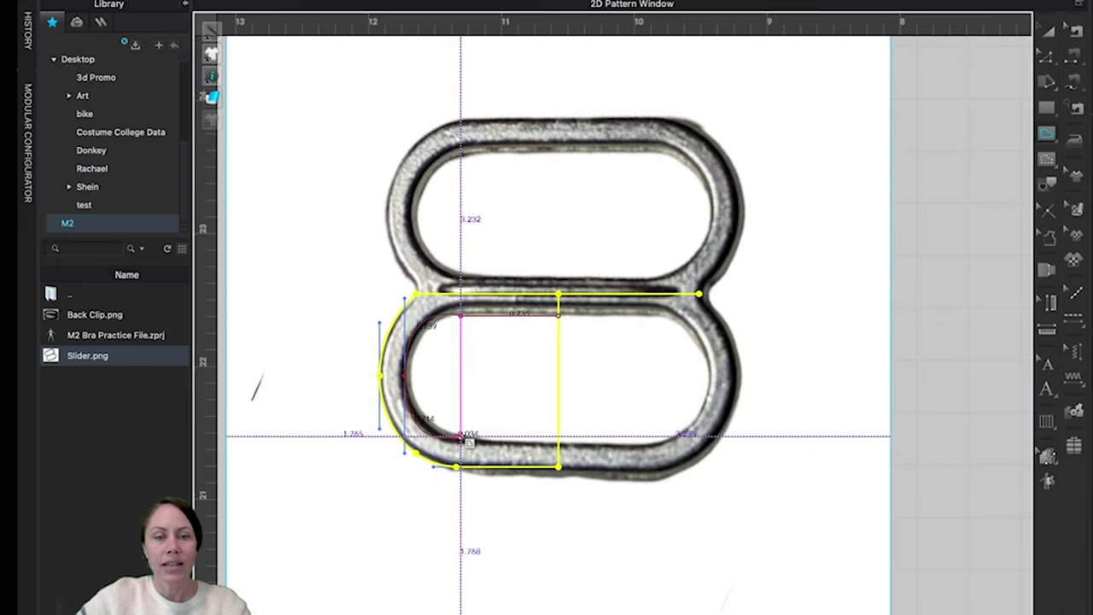
double_click(559, 436)
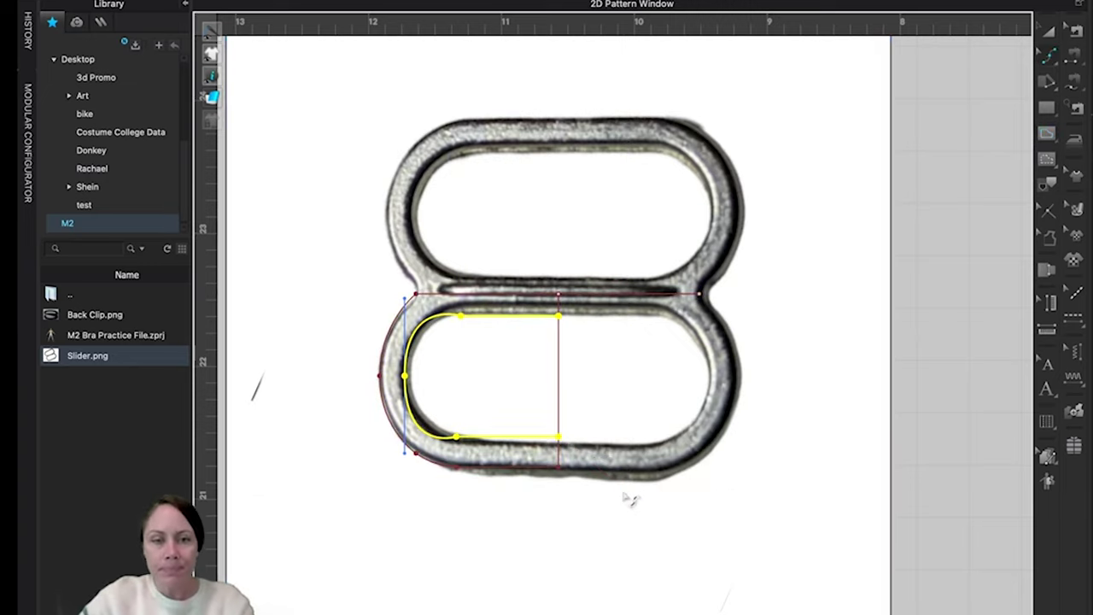
Step: Trace the half-slider's outer outline, centre line and inner opening as a new pattern piece placed beside the square
middle_click_drag(626, 519, 620, 429)
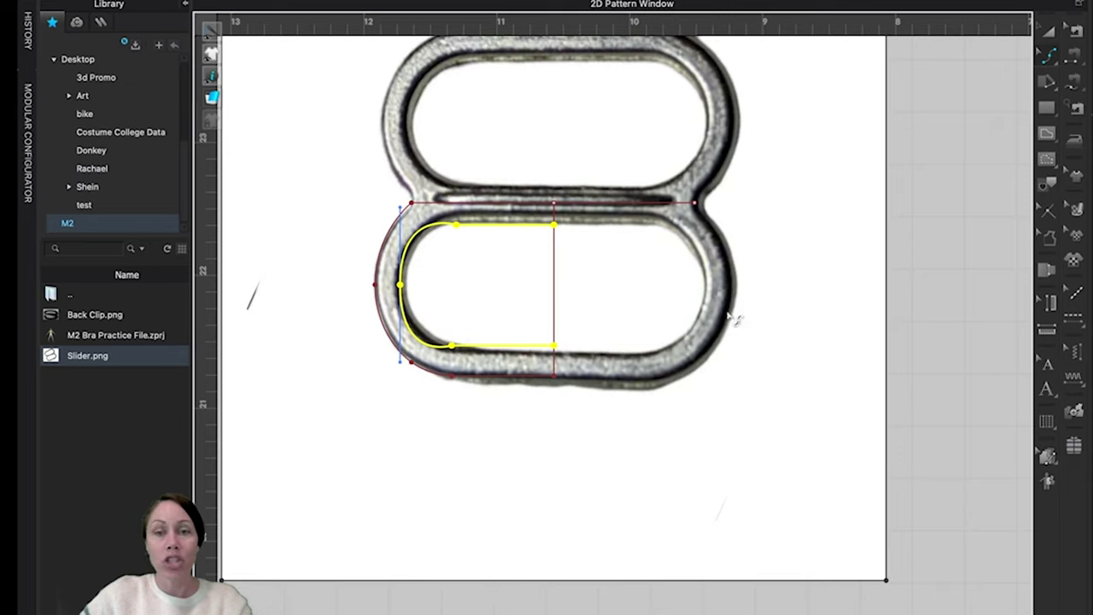
middle_click_drag(732, 317, 681, 380)
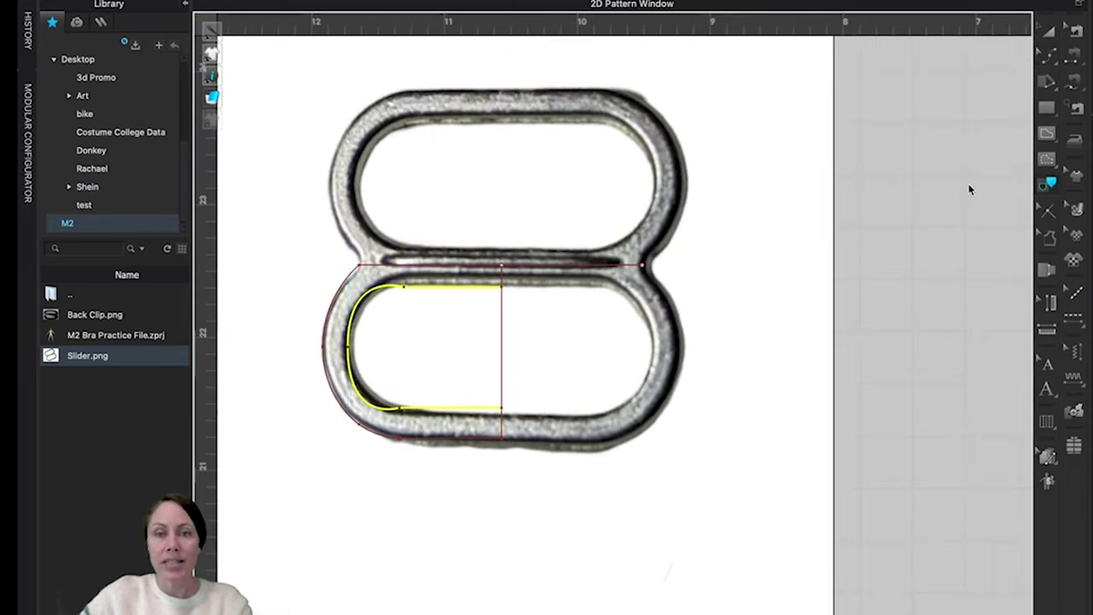
left_click(394, 274)
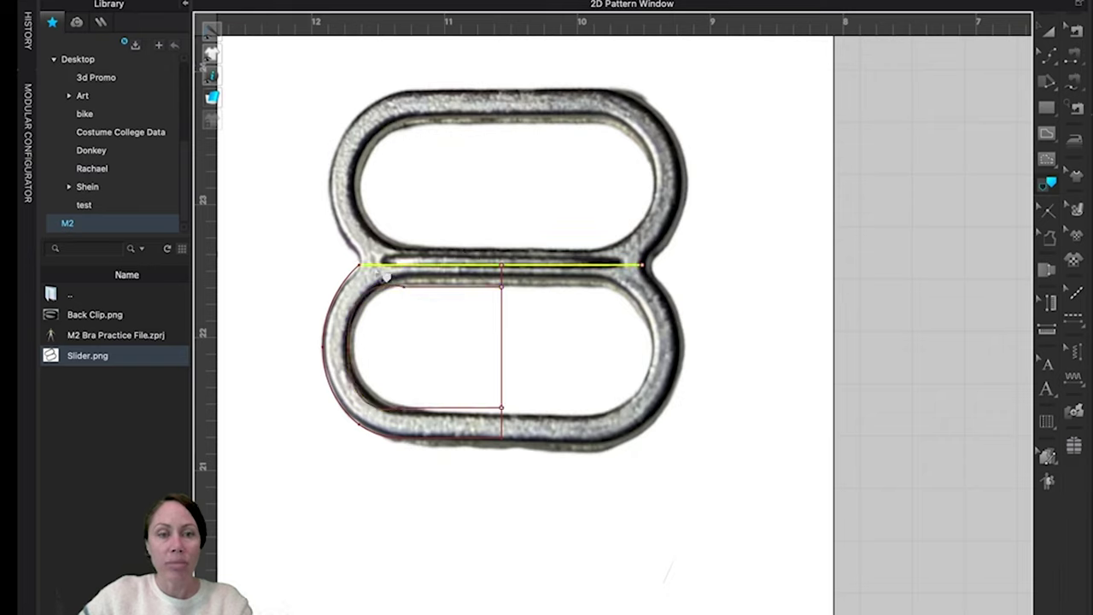
left_click(336, 301, "shift")
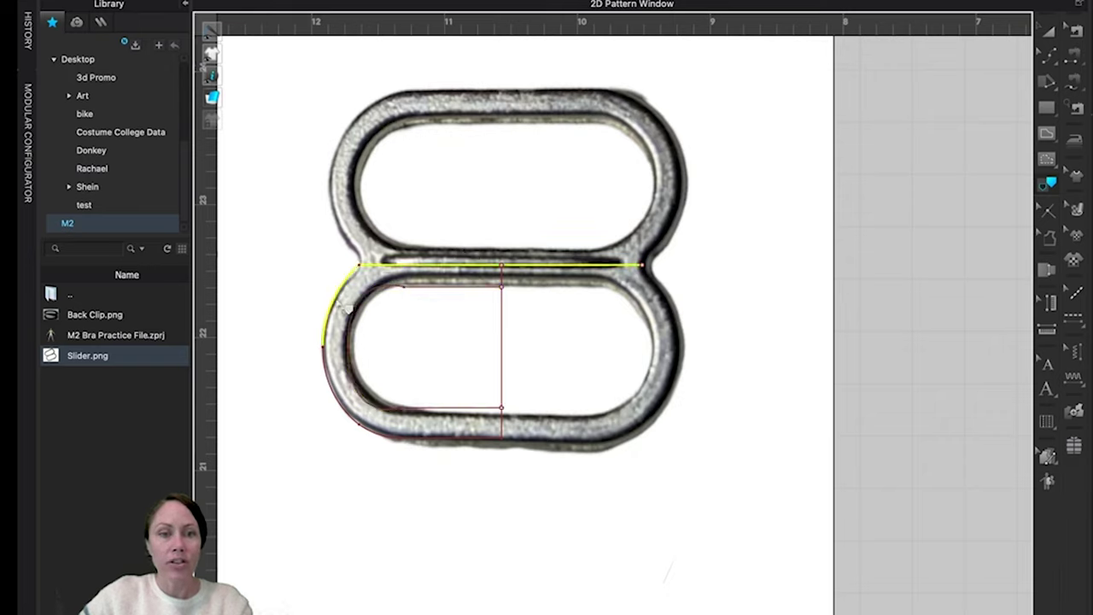
left_click(351, 418, "shift")
left_click(438, 442, "shift")
left_click(374, 433, "shift")
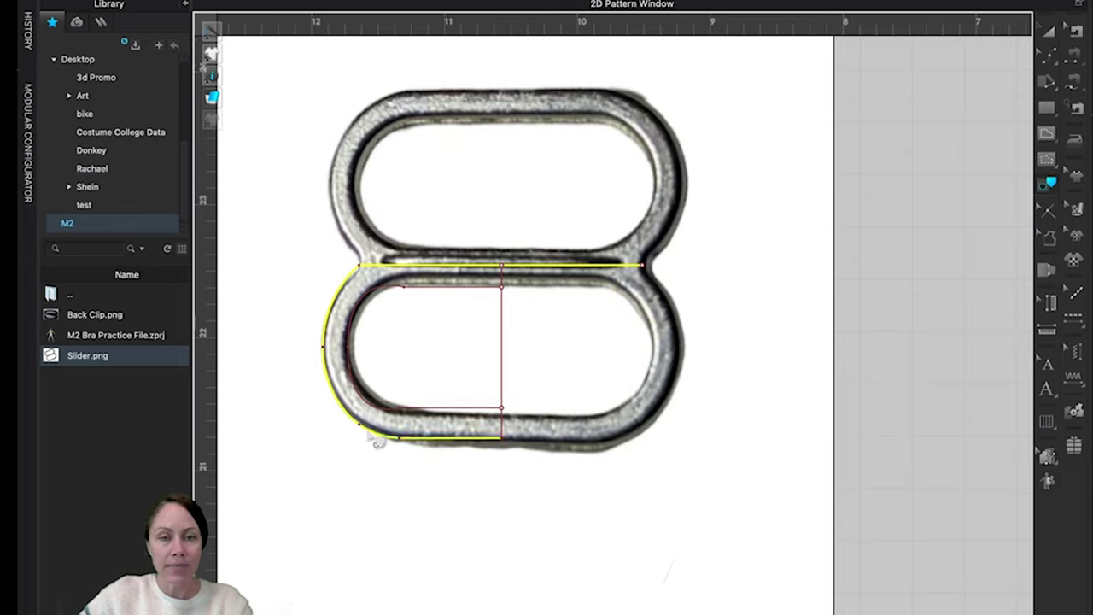
left_click(506, 399, "shift")
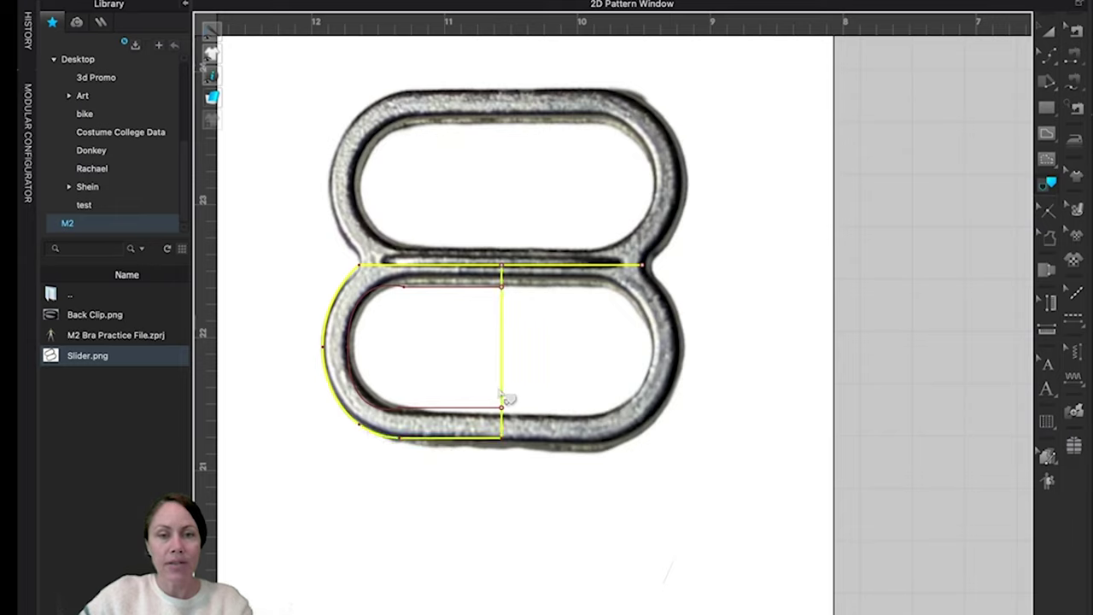
left_click(478, 296, "shift")
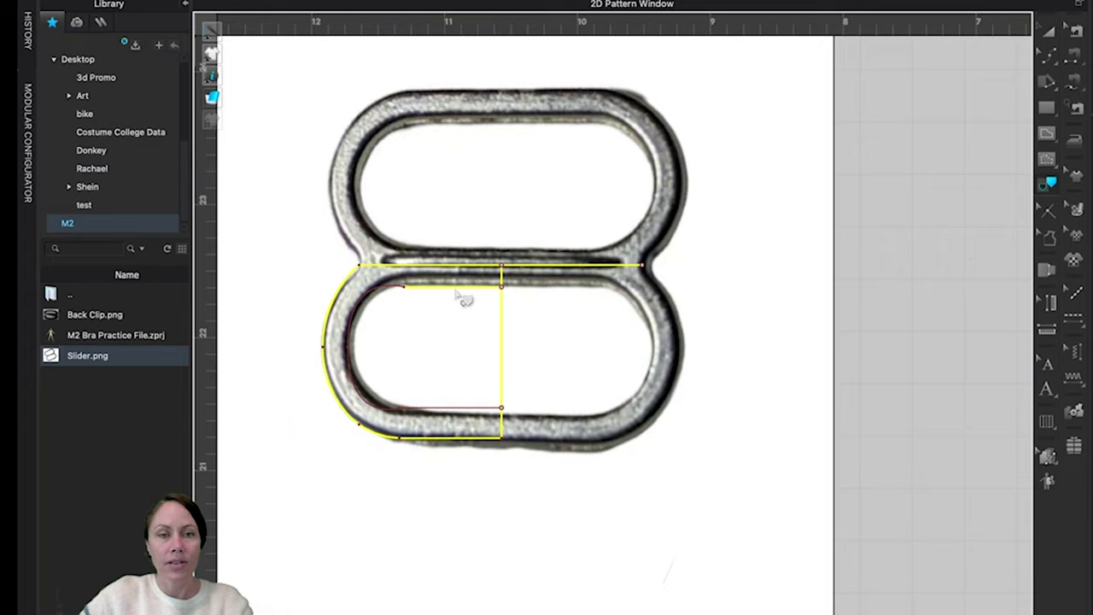
left_click(382, 301, "shift")
left_click(375, 406, "shift")
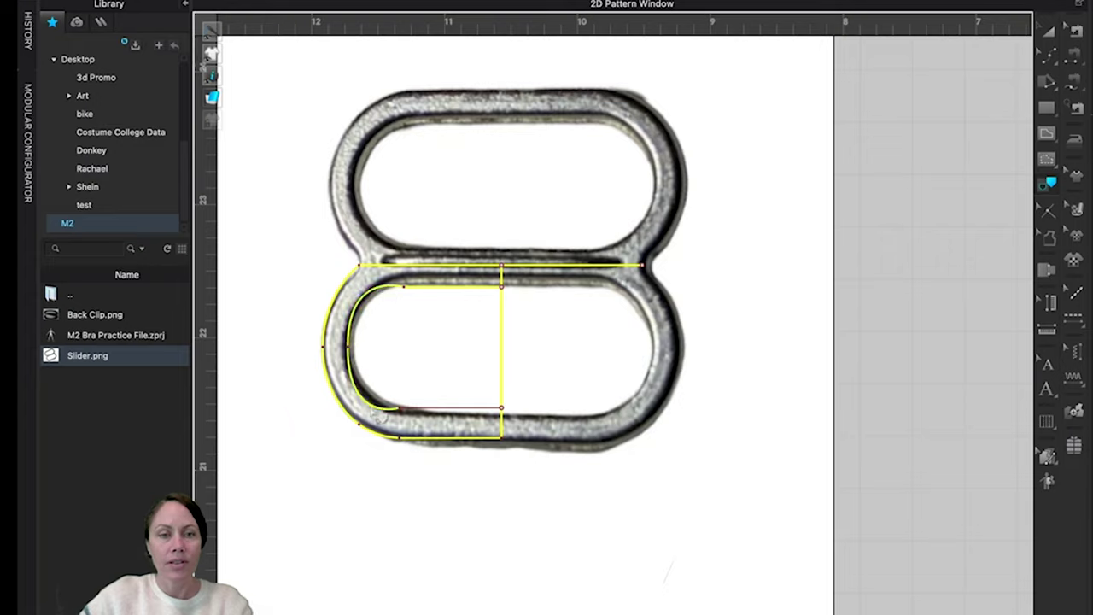
left_click(443, 413, "shift")
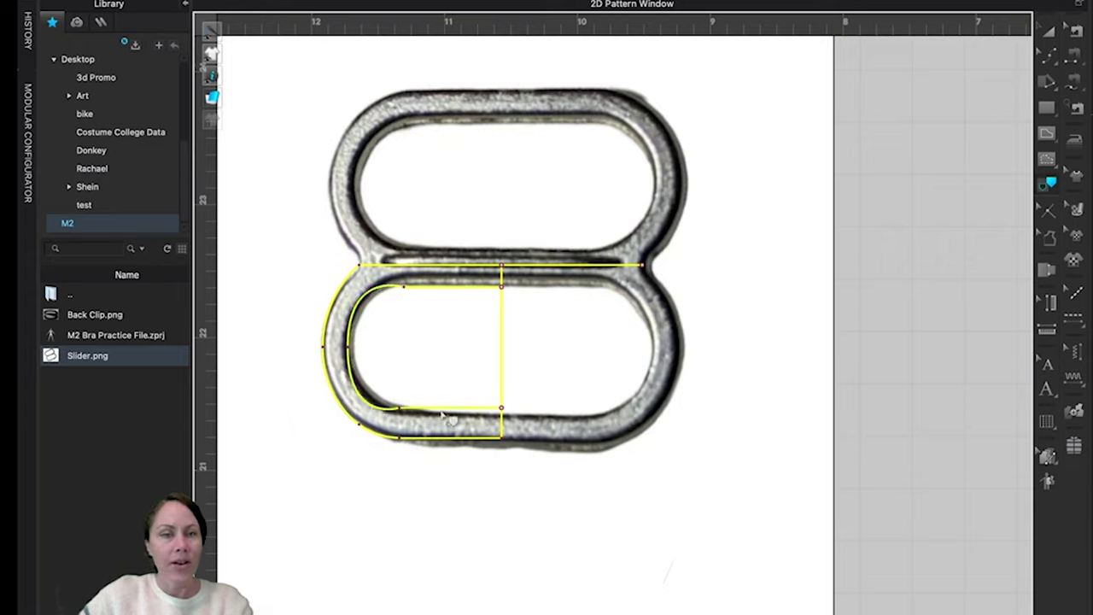
right_click(443, 416)
left_click(475, 420)
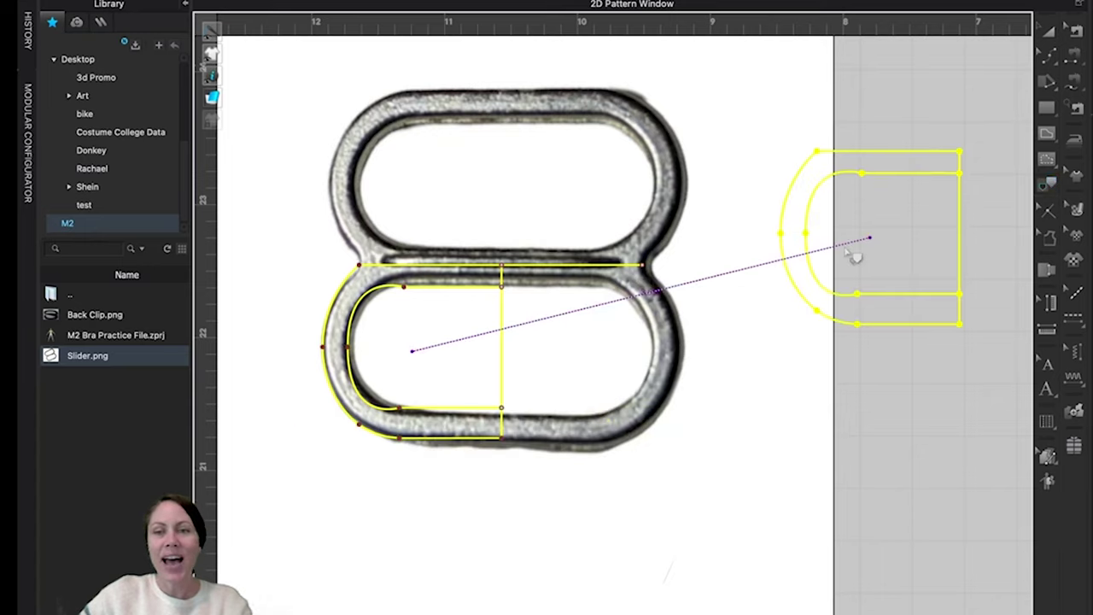
left_click(969, 247)
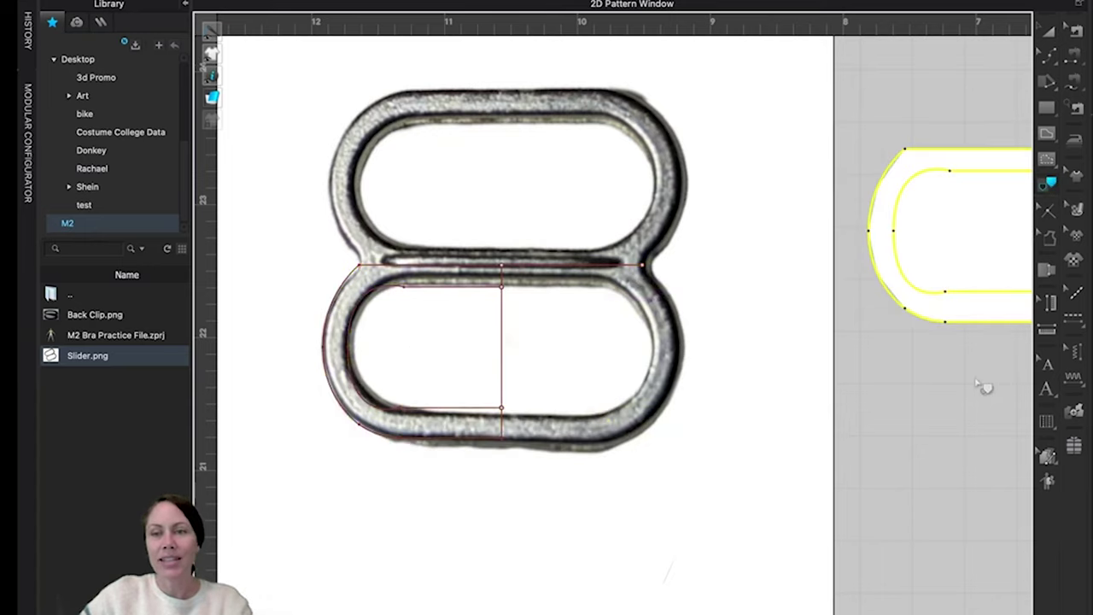
Step: Inspect how closely the traced piece's fill follows its curved outer edge
mouse_move(983, 419)
right_mouse_down()
mouse_move(969, 439)
mouse_move(670, 460)
right_mouse_up()
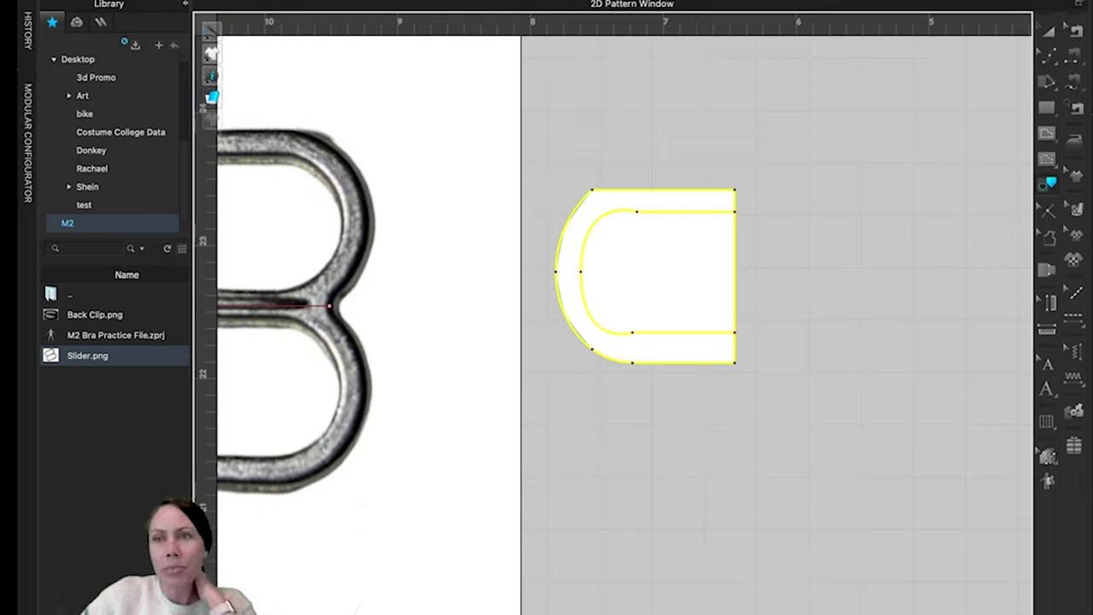
left_click(1049, 32)
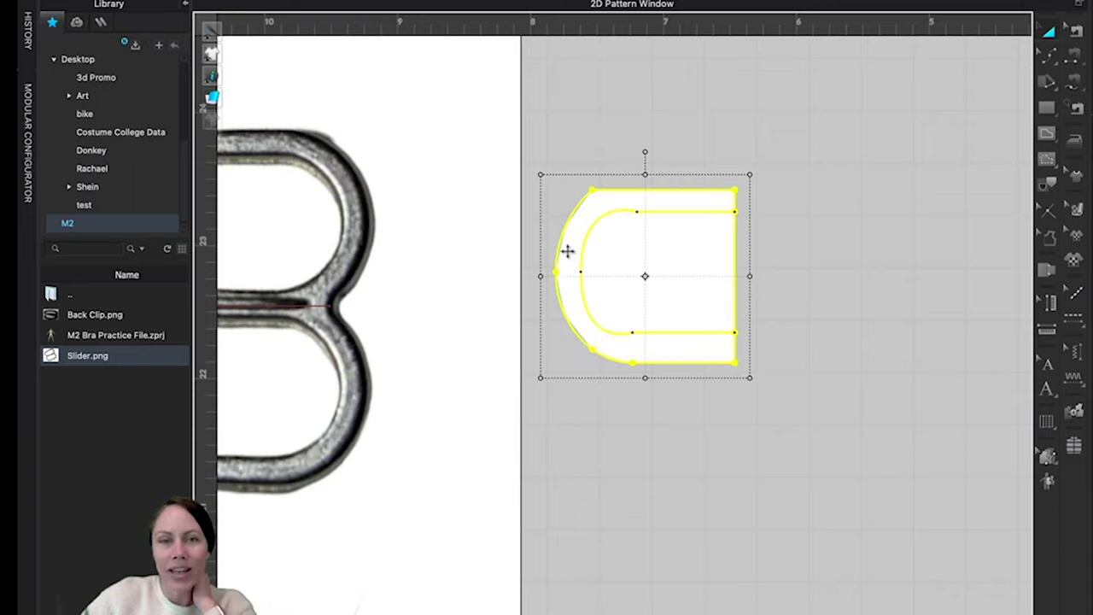
scroll(567, 250, "up", 6)
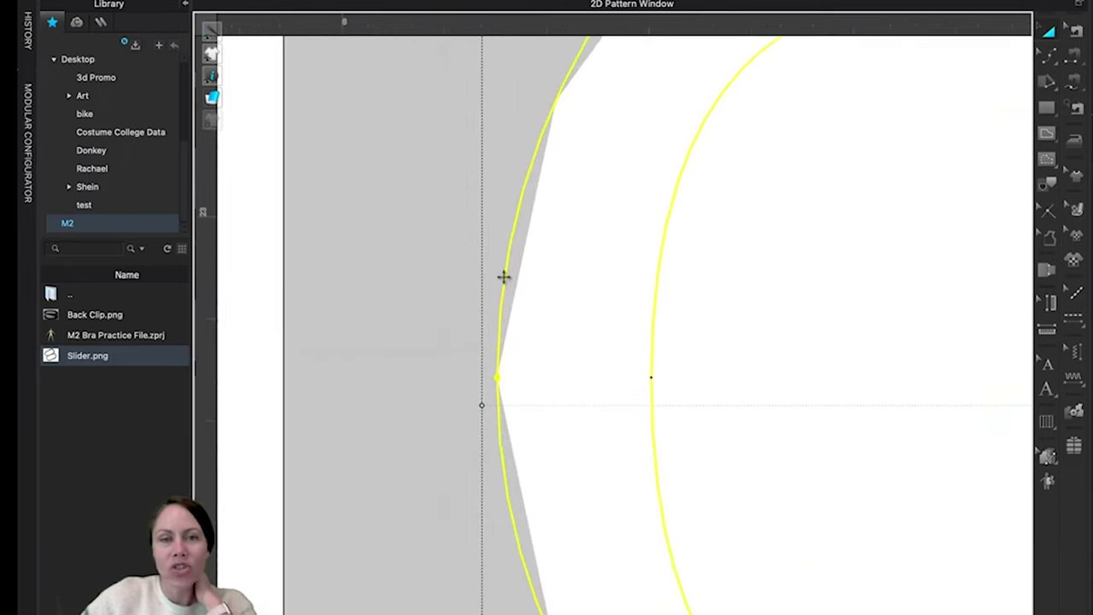
scroll(503, 276, "down", 6)
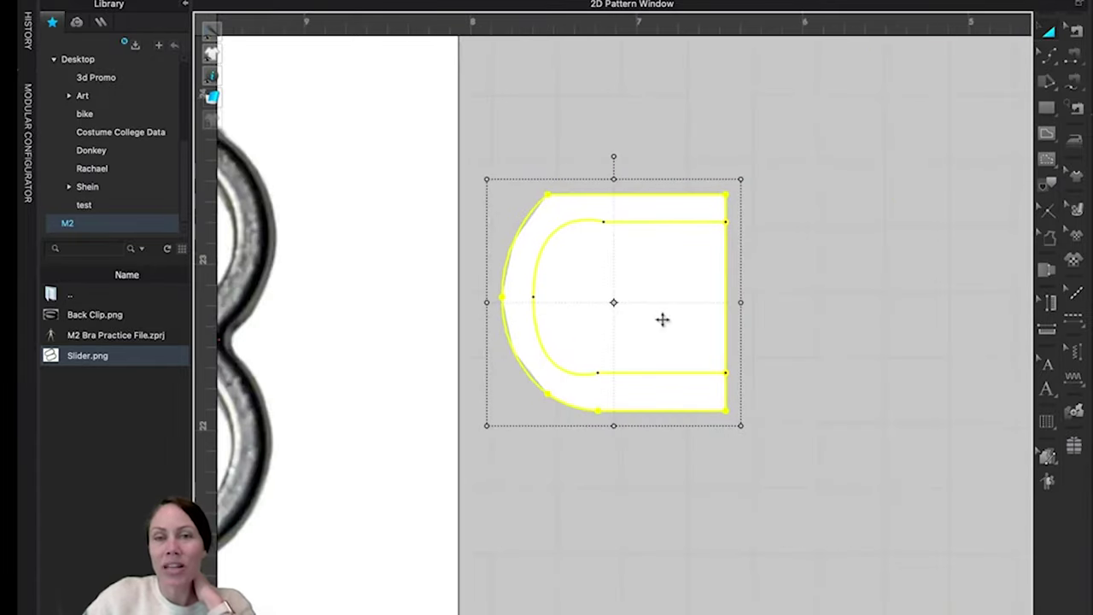
middle_click_drag(675, 314, 576, 347)
scroll(551, 348, "up", 2)
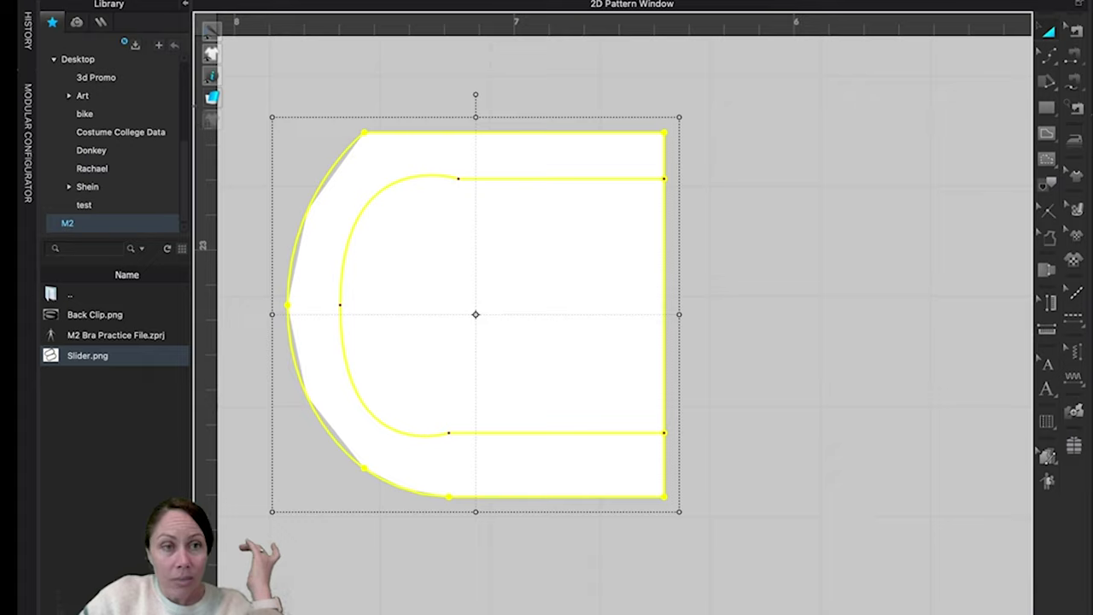
Step: Display the 2D patterns as mesh and compare the triangles of the square with those of the traced half-slider piece
mouse_move(213, 97)
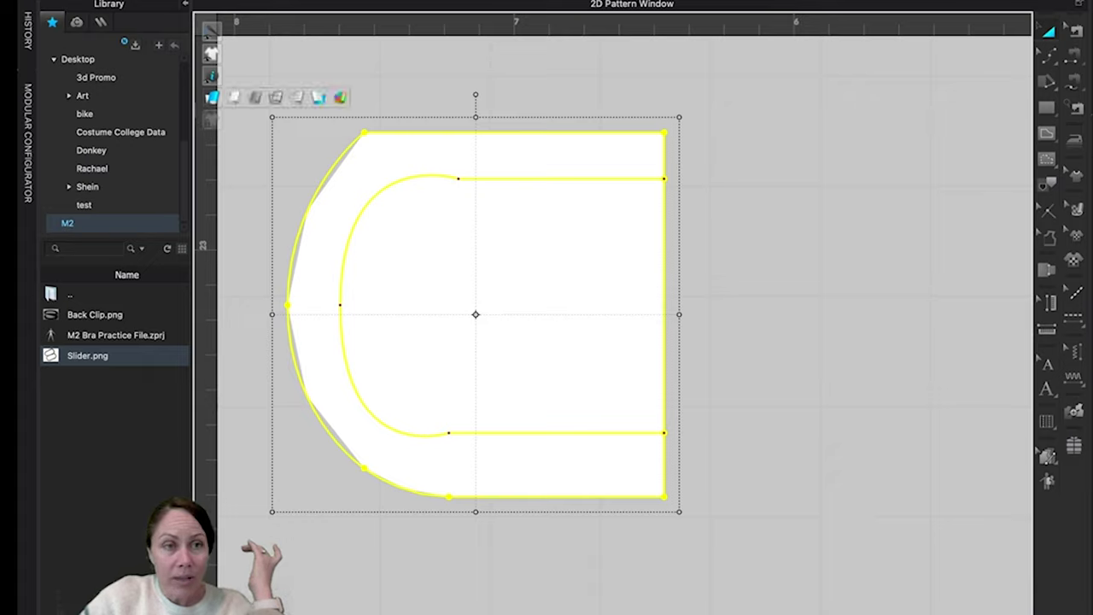
left_click(255, 97)
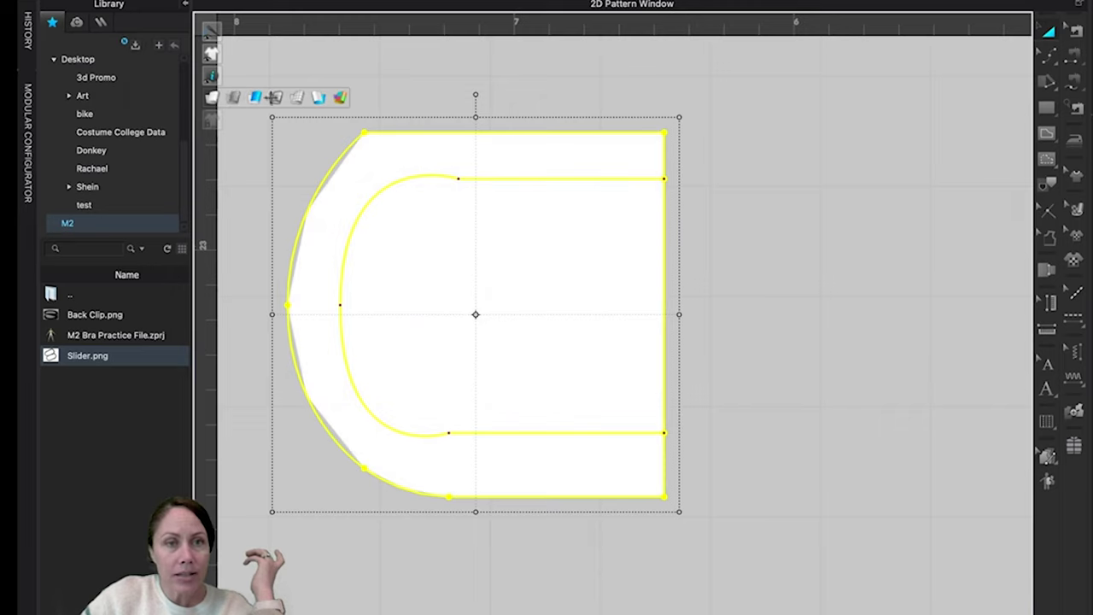
left_click(297, 98)
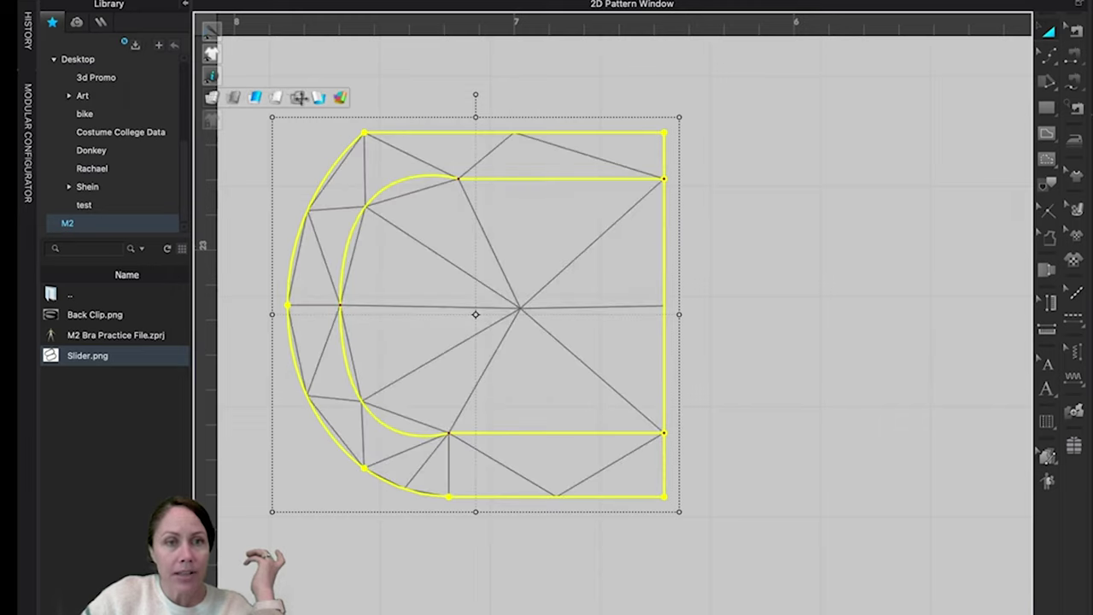
scroll(558, 263, "down", 5)
scroll(559, 265, "down", 2)
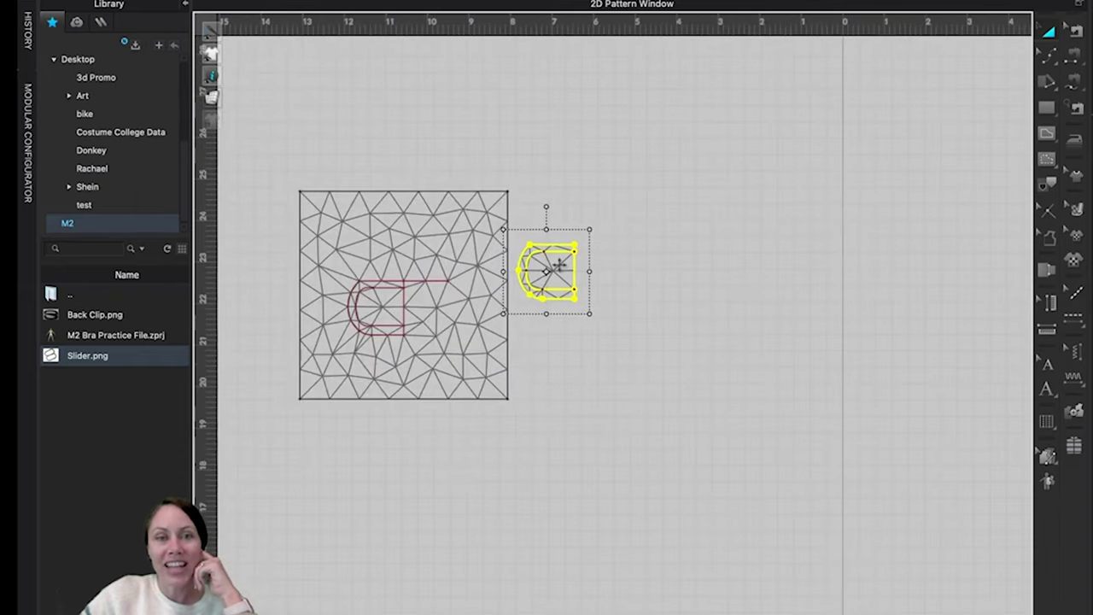
scroll(559, 265, "up", 3)
scroll(559, 265, "up", 5)
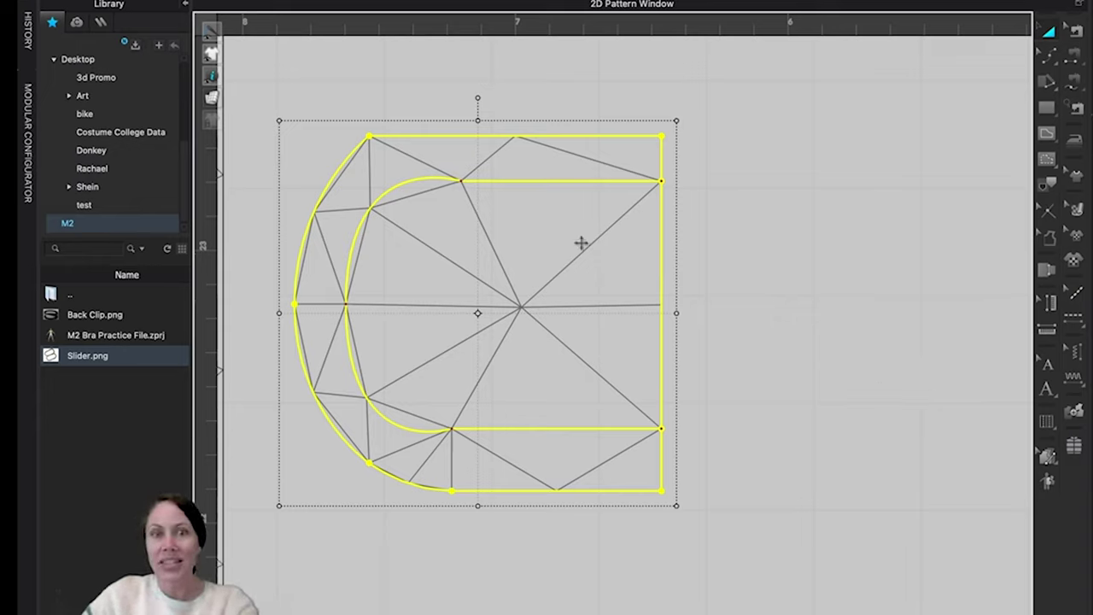
Step: Set the half-slider piece's particle distance to 1 mm and accept the slower simulation
mouse_move(1085, 256)
scroll(944, 354, "up", 3)
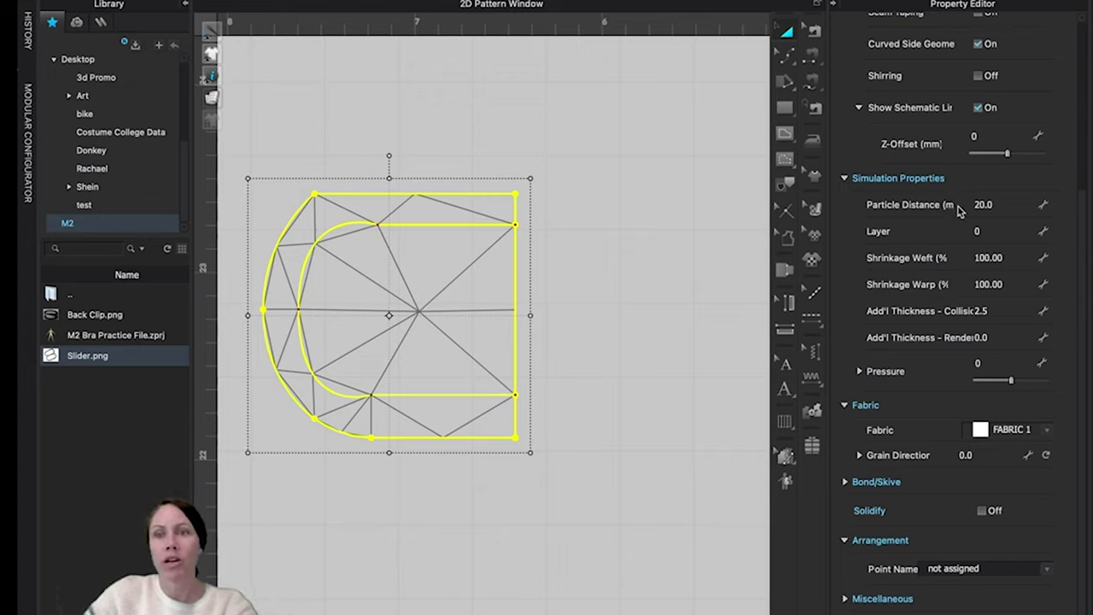
left_click(982, 205)
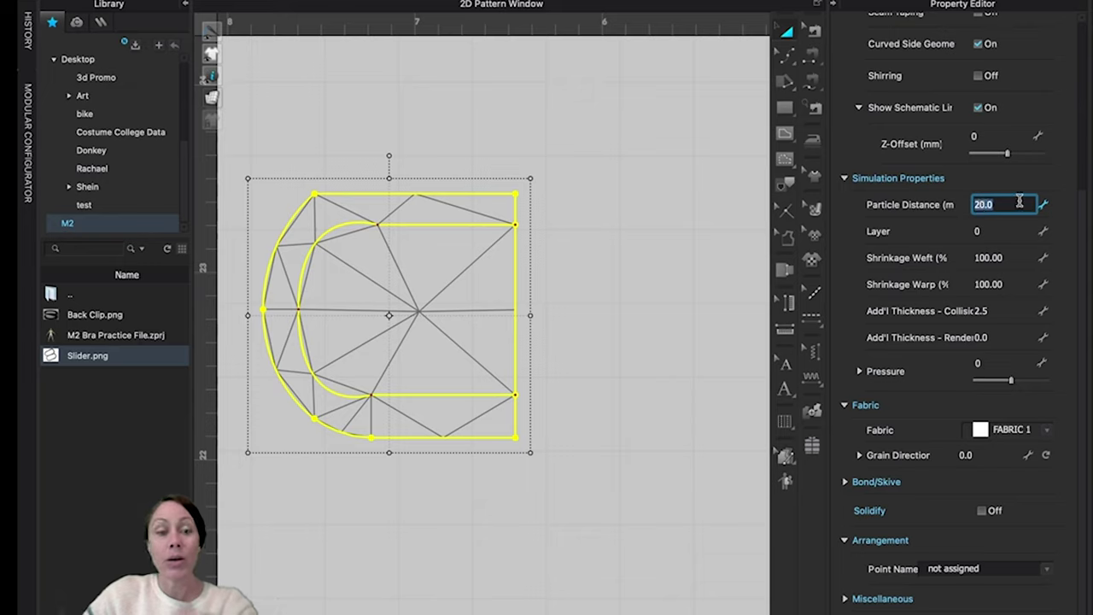
type("1")
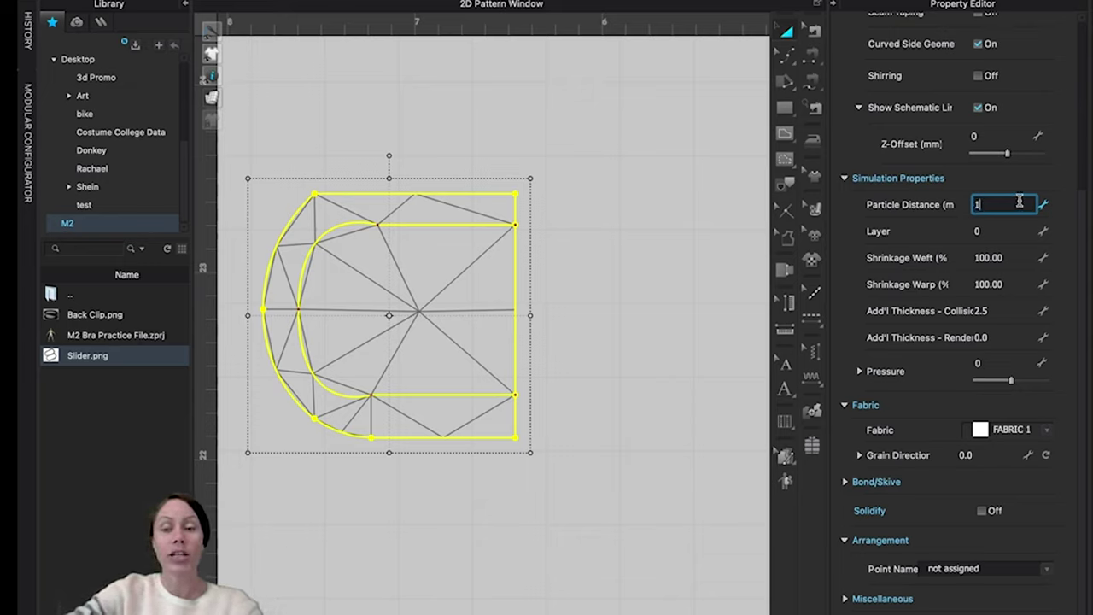
key("Return")
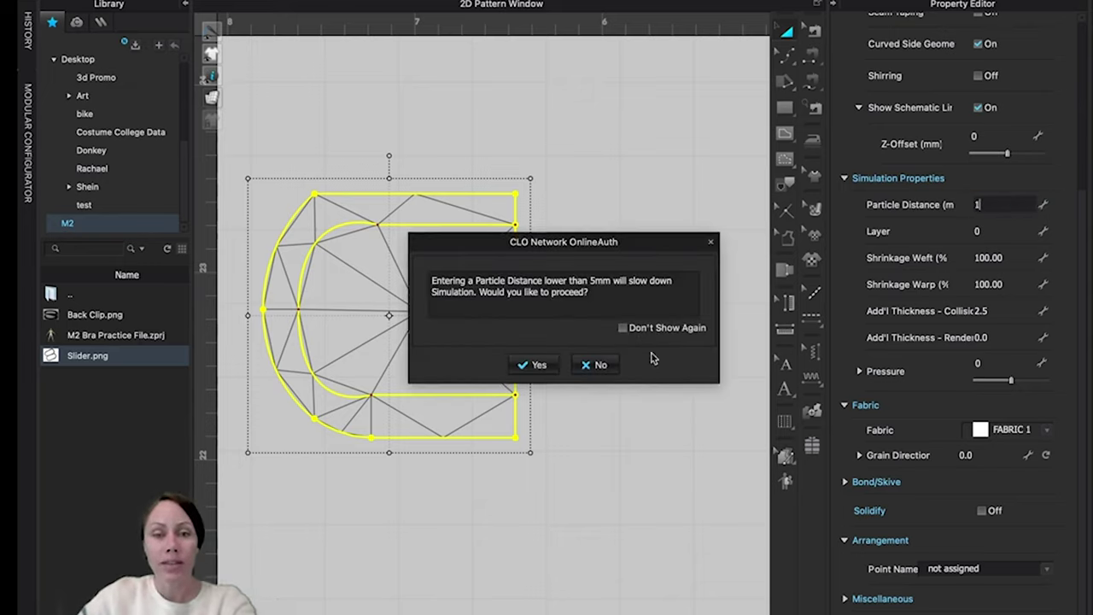
left_click(530, 365)
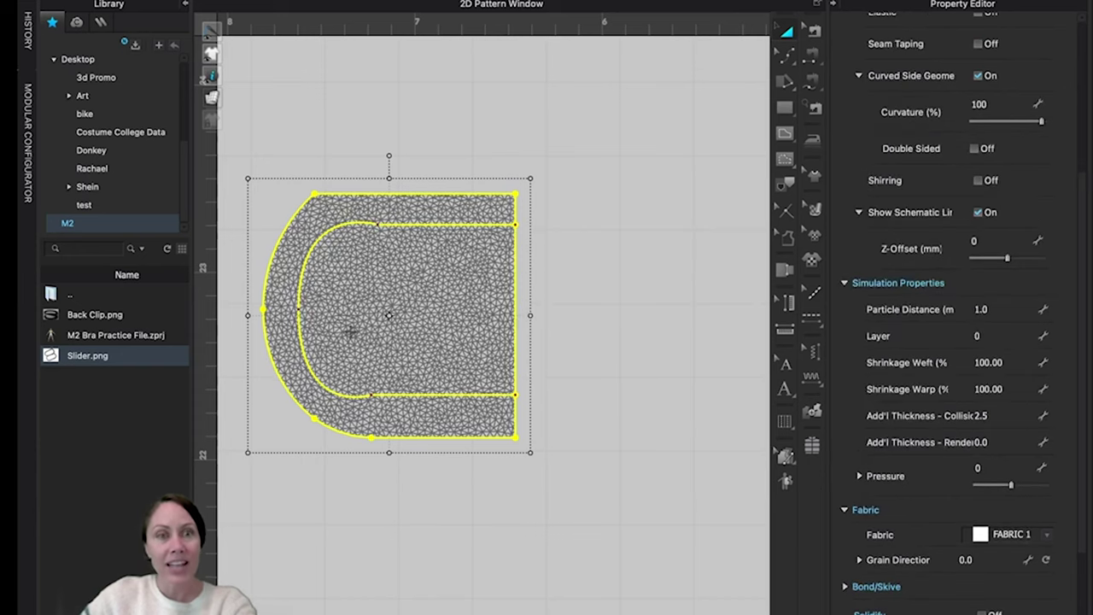
Step: Switch the 2D patterns from mesh back to the filled surface display and check the fill along the half-slider's curved edge
scroll(281, 288, "up", 5)
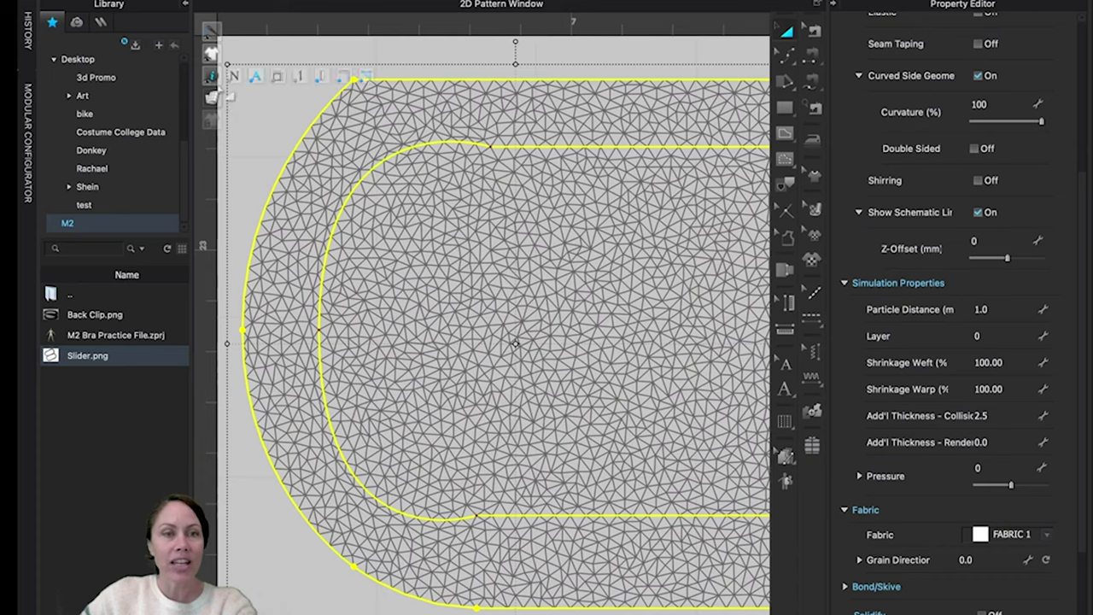
left_click(210, 97)
left_click(255, 97)
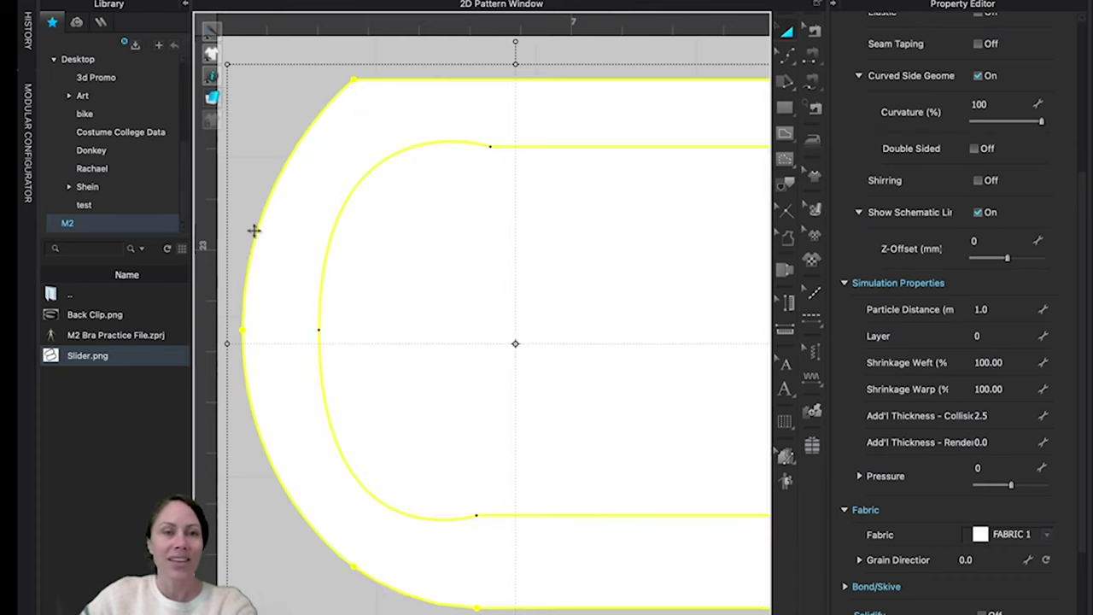
scroll(256, 230, "up", 4)
scroll(267, 233, "down", 8)
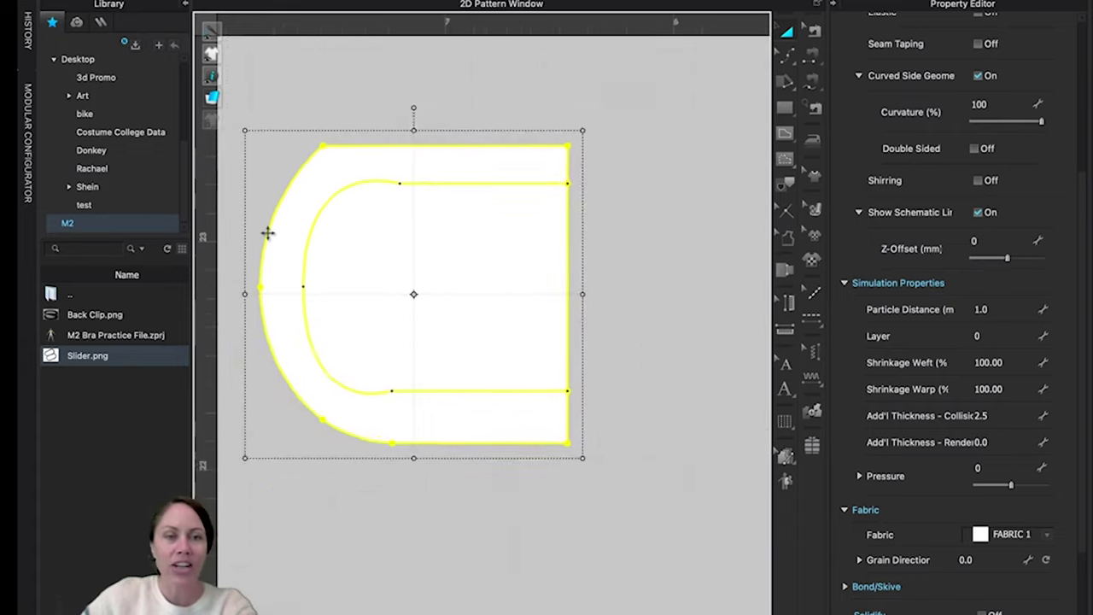
middle_click_drag(395, 281, 479, 281)
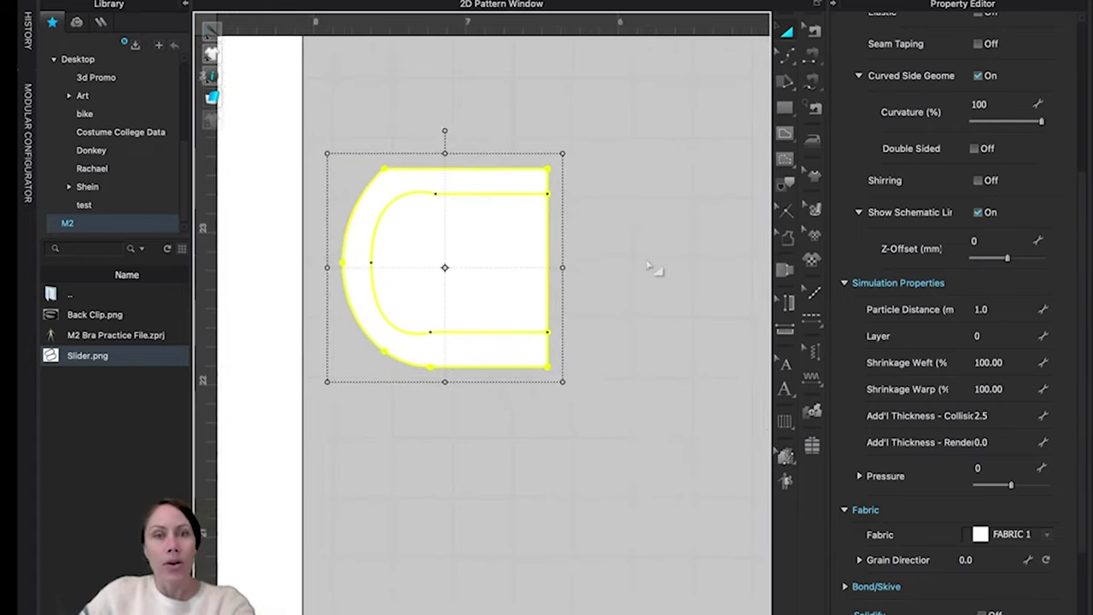
left_click(579, 240)
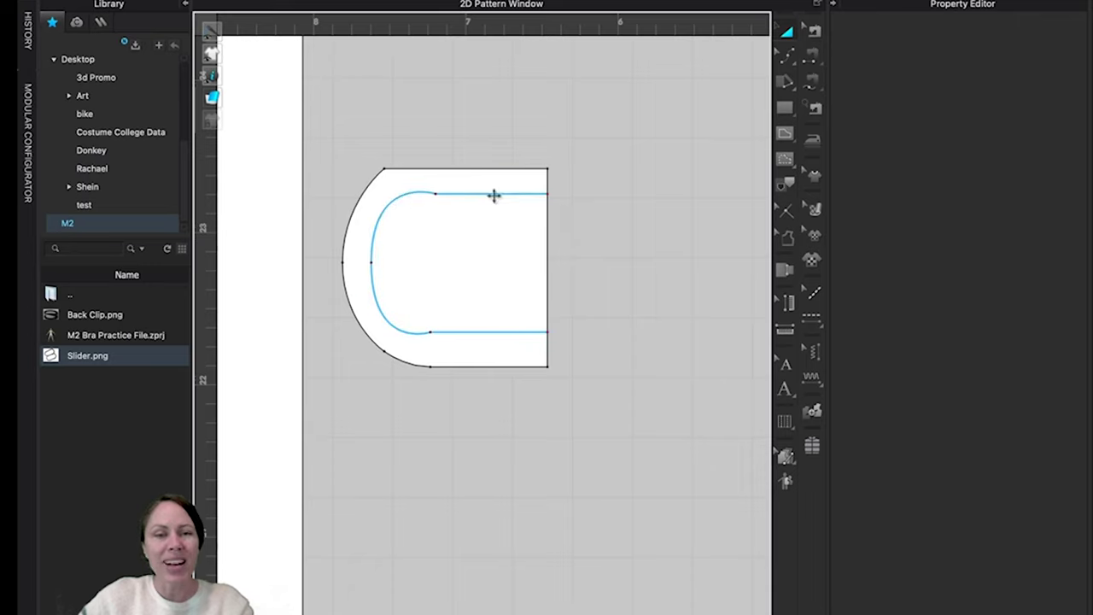
Step: Shorten both curve handles at the outermost point of the inner opening so its upper and lower corners round smoothly
key("z")
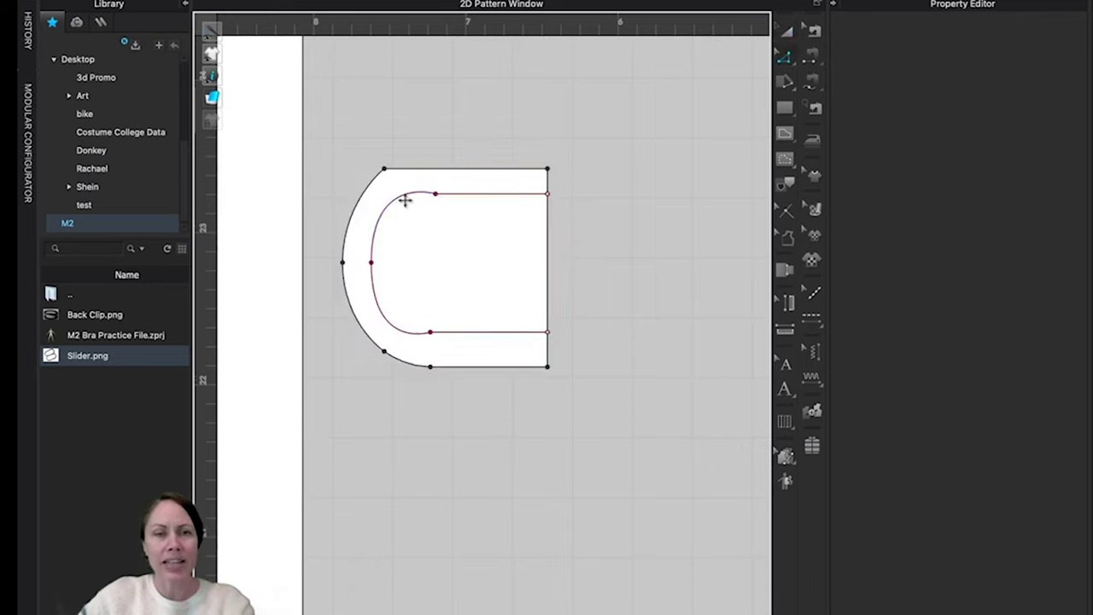
left_click(421, 206)
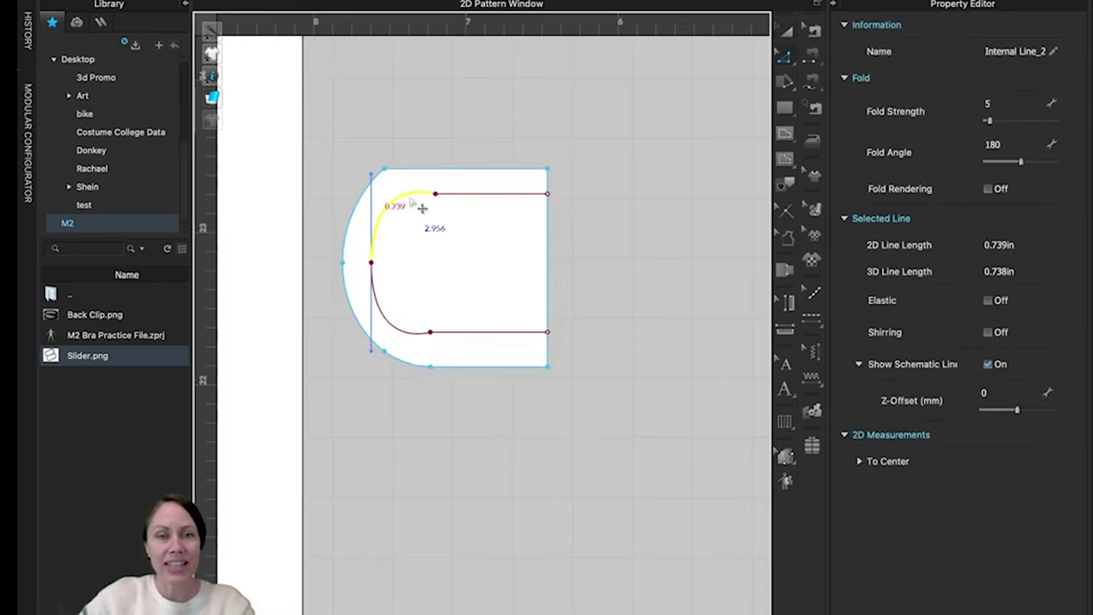
left_click(383, 188)
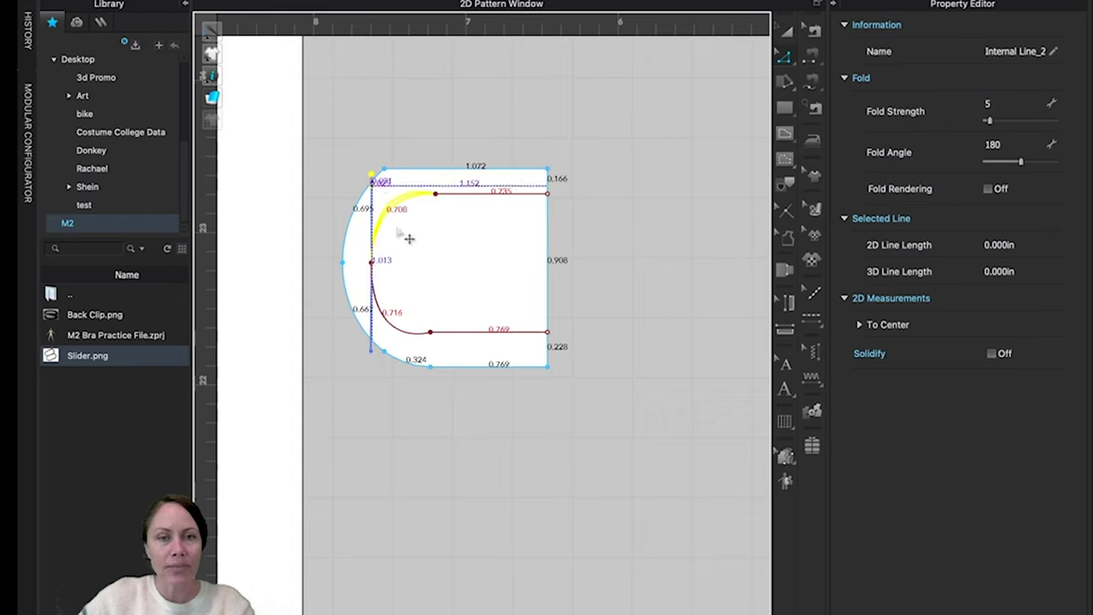
left_click(375, 346)
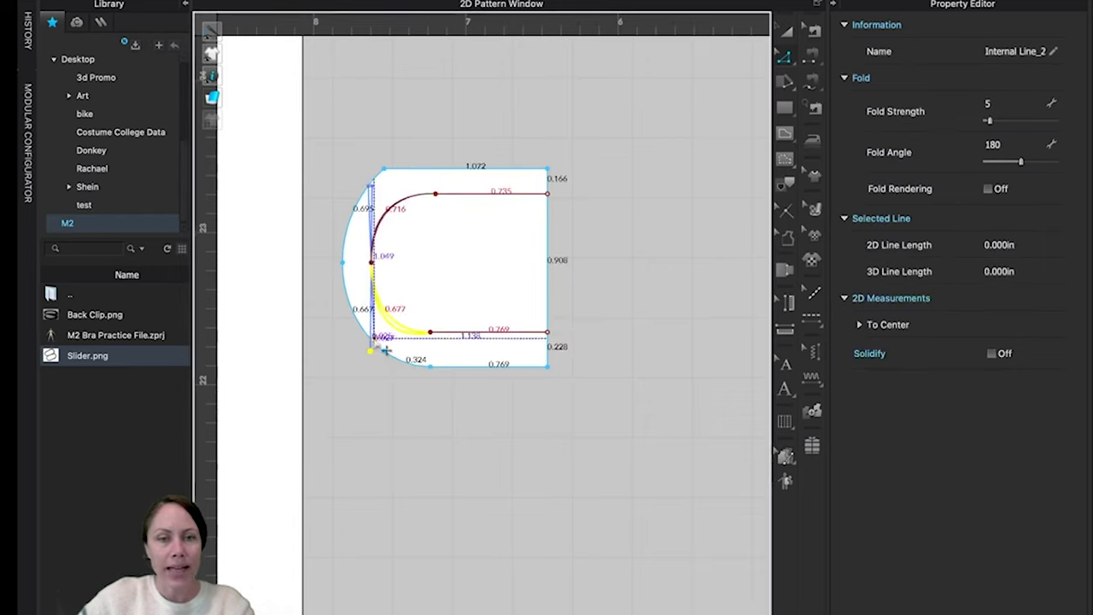
left_click(581, 283)
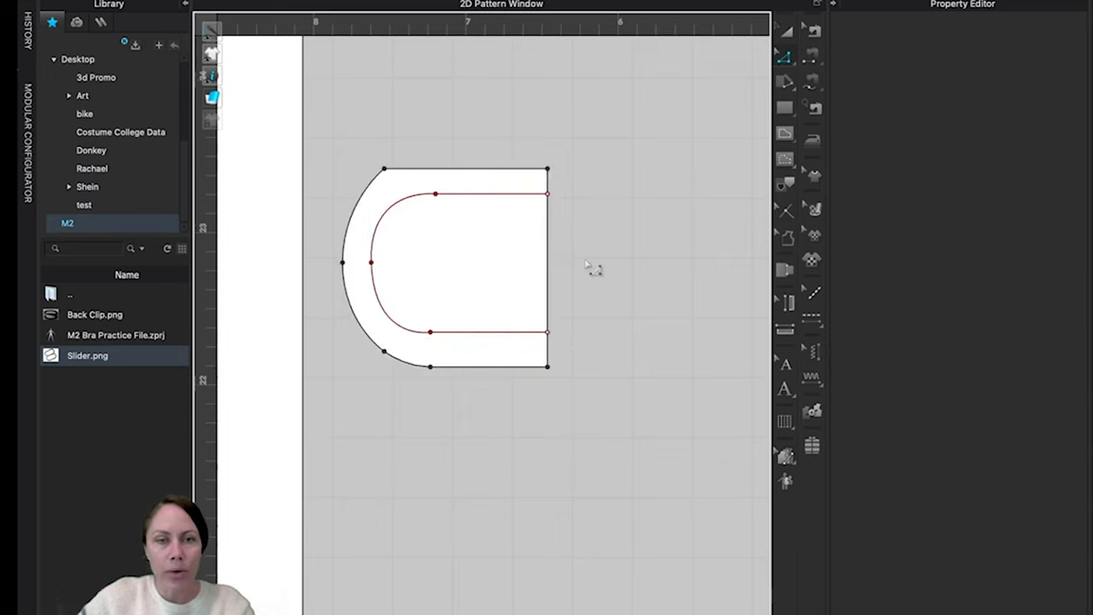
Step: Delete the pattern outline's two extra points where the inner opening line meets the straight centre edge, keeping the internal line's endpoints
left_click(561, 272)
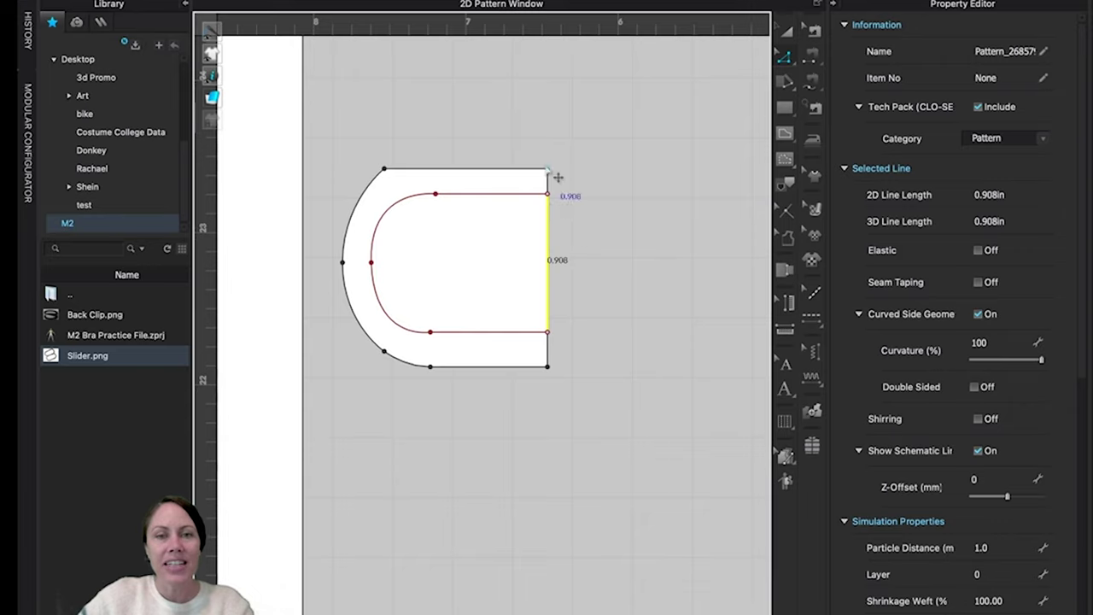
right_click_drag(561, 324, 532, 353)
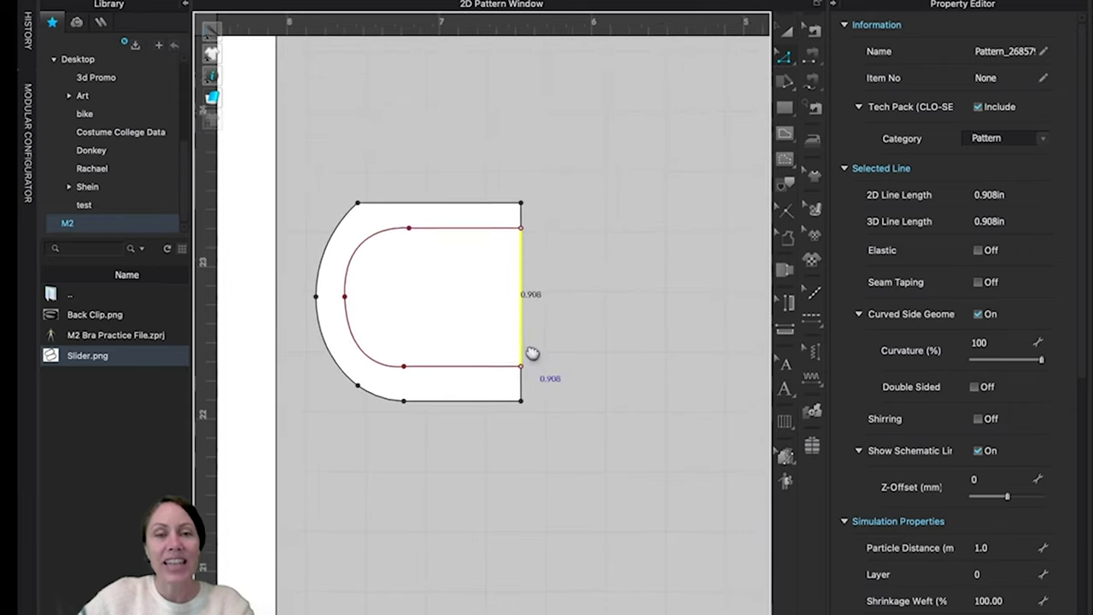
scroll(546, 292, "up", 2)
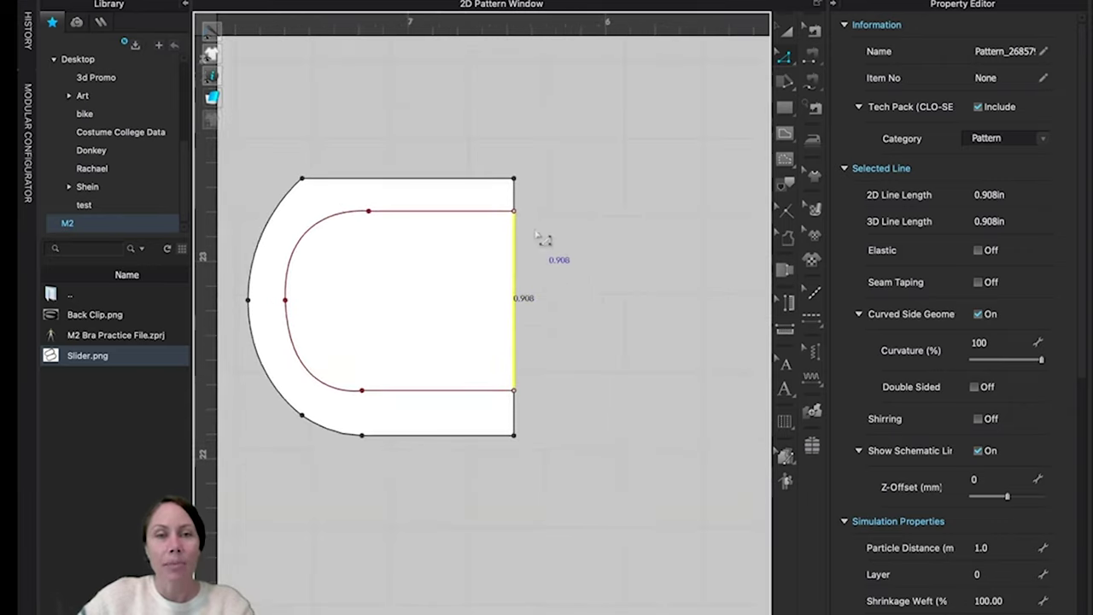
scroll(547, 239, "up", 3)
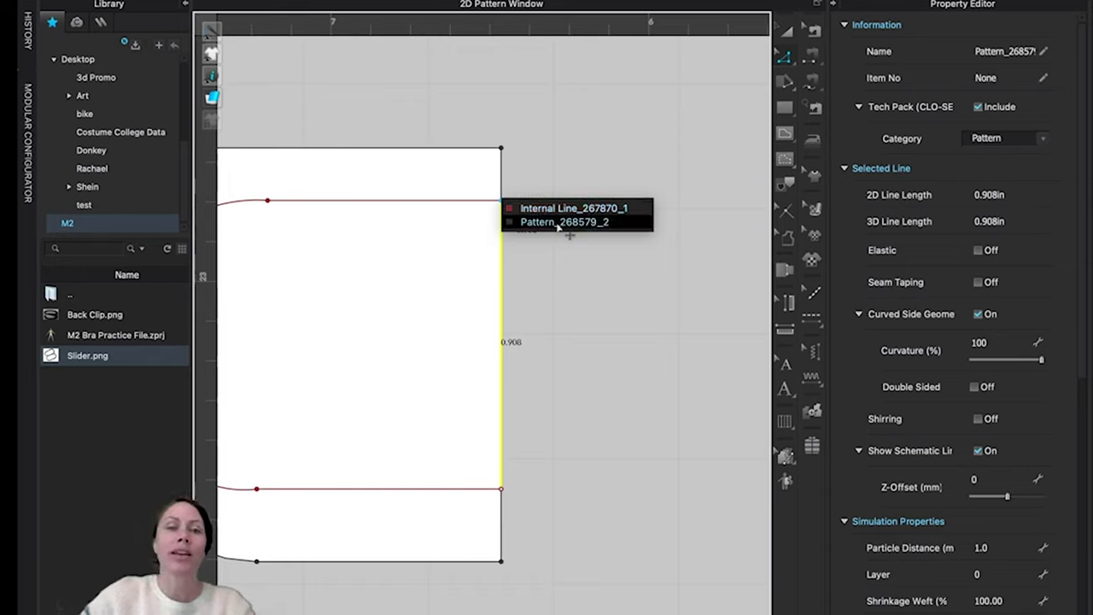
left_click(557, 222)
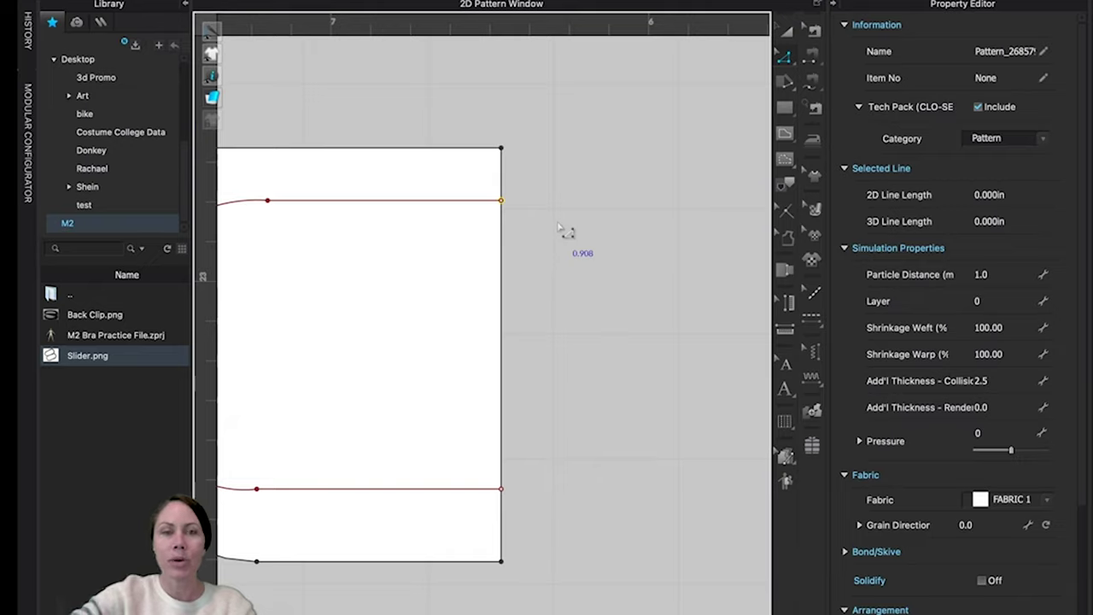
left_click(562, 229)
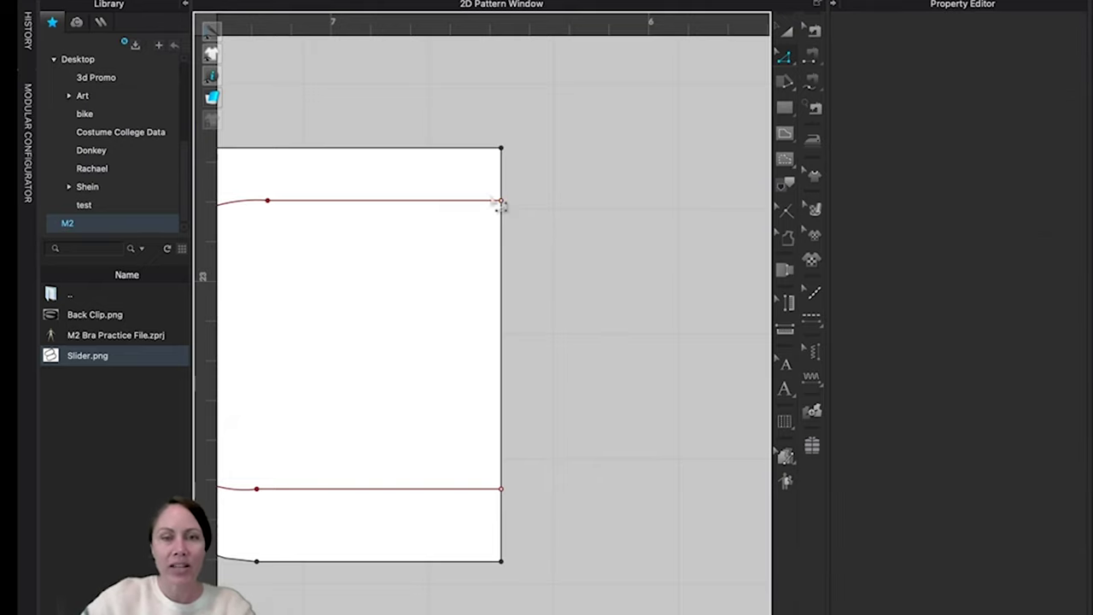
left_click(513, 349)
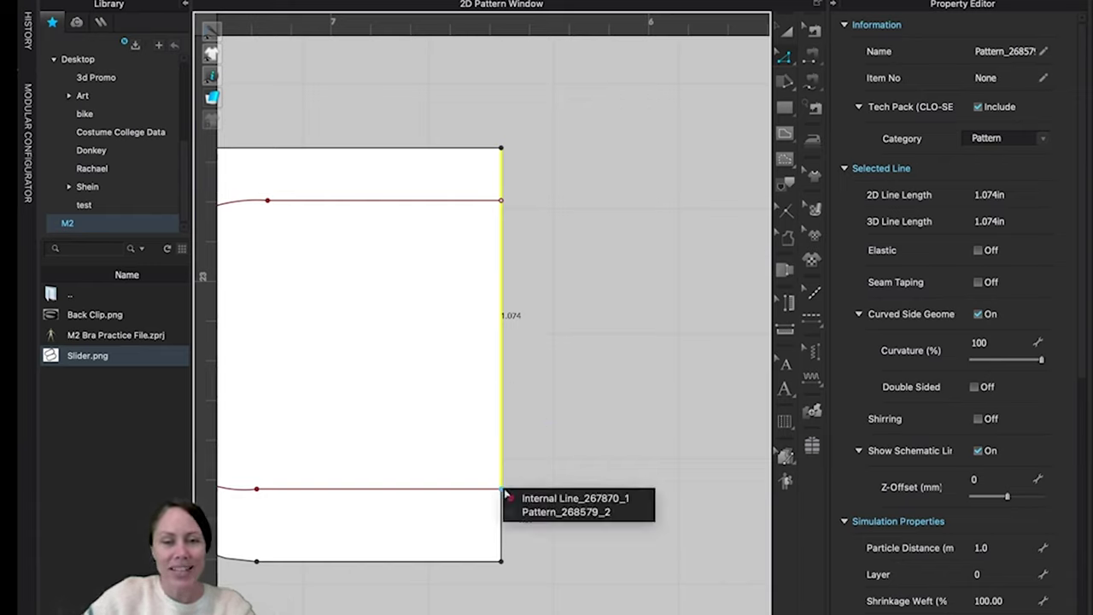
left_click(547, 499)
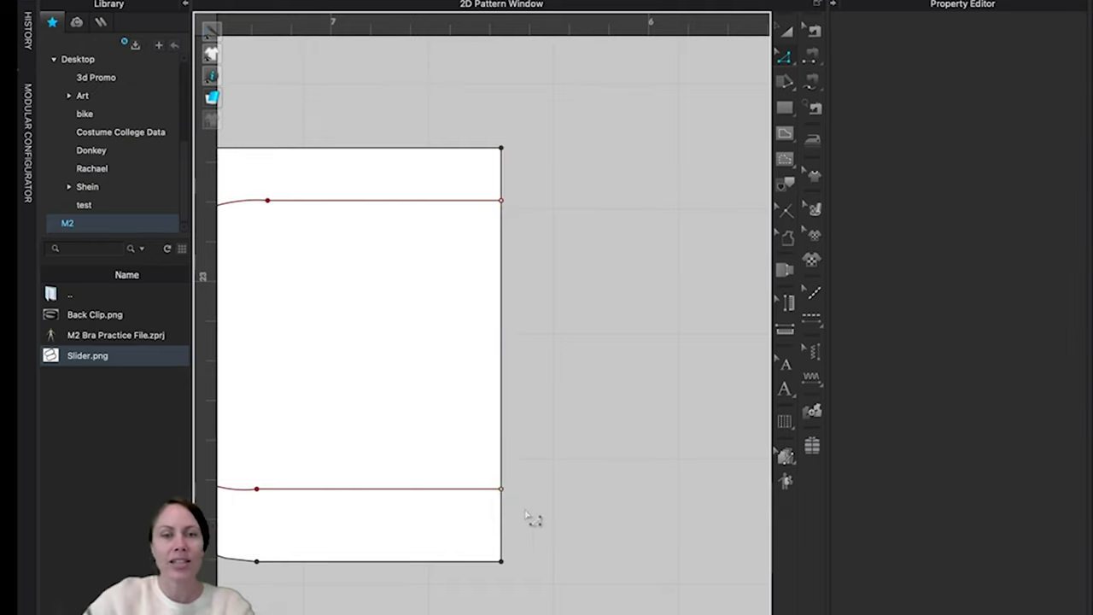
Step: Unfold the half-slider across its full straight centre edge into a complete symmetrical loop
left_click(502, 392)
left_click(502, 391)
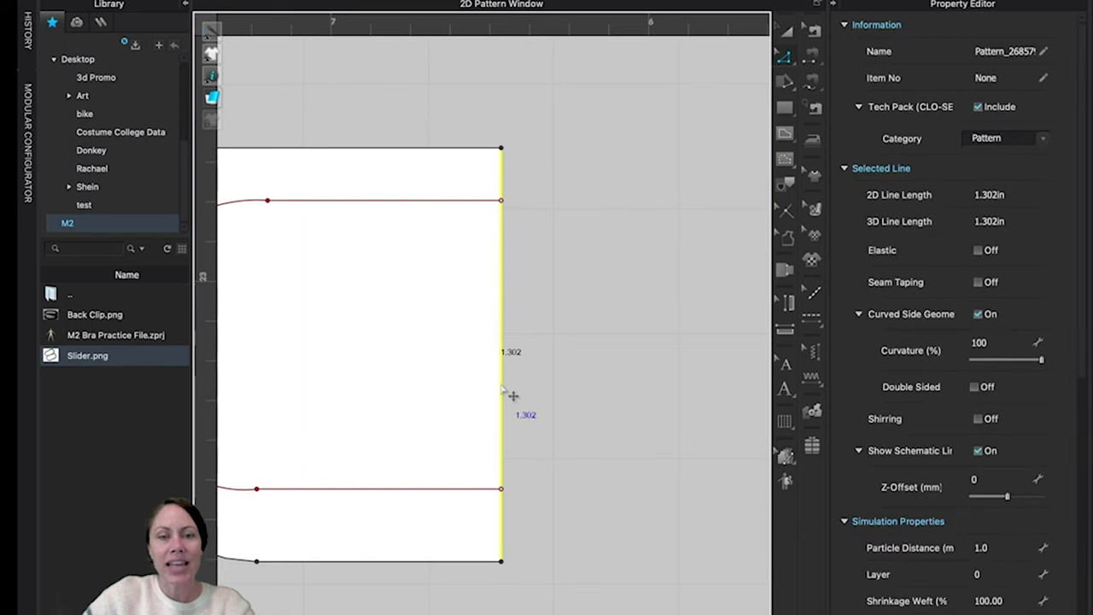
right_click(509, 393)
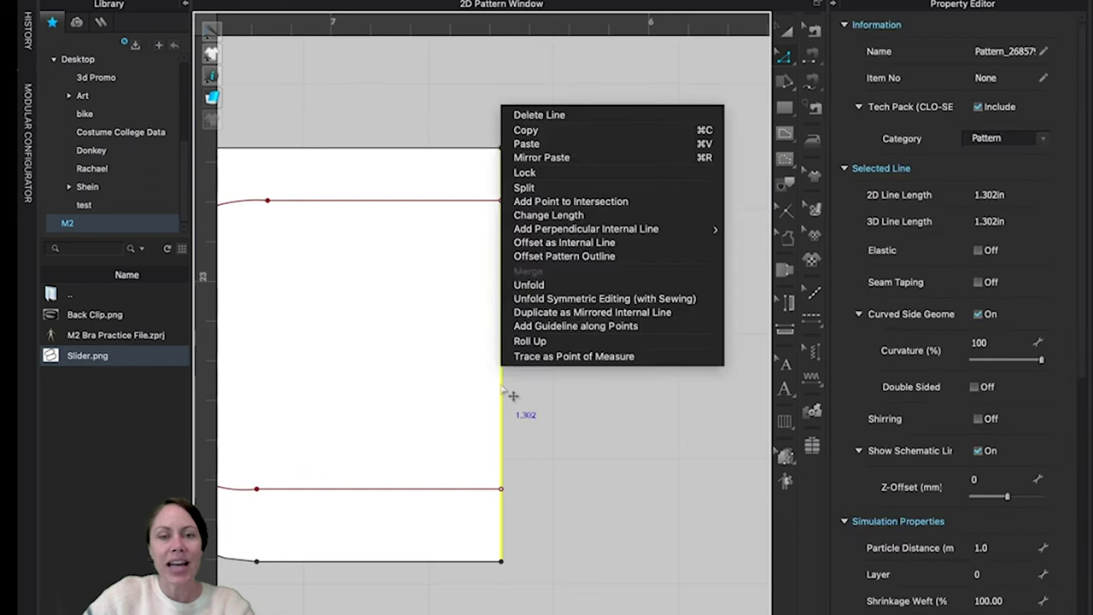
left_click(534, 289)
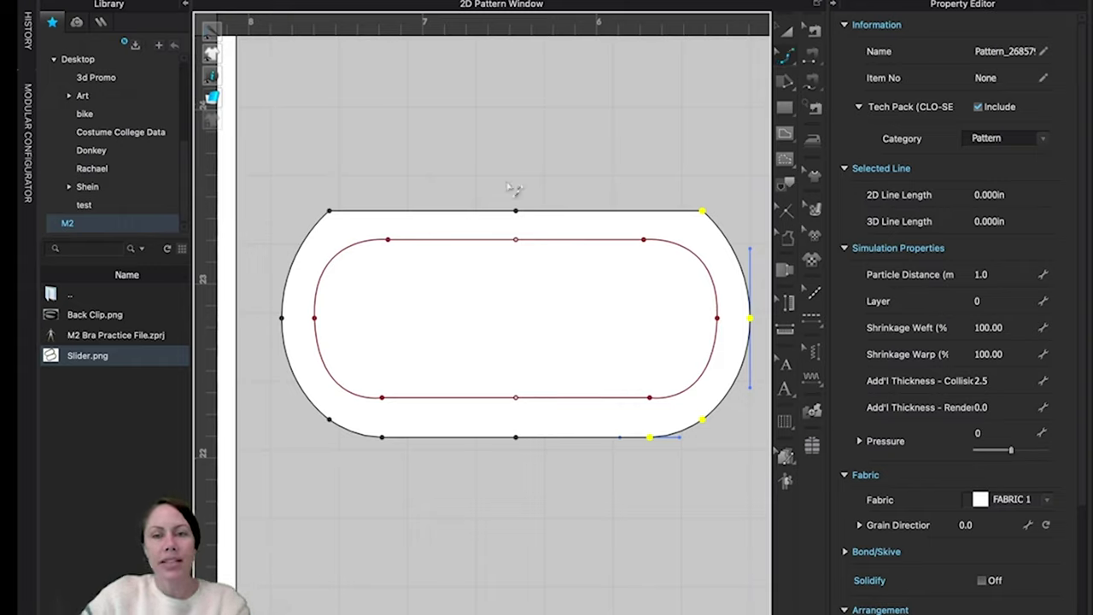
left_click(502, 101)
key("a")
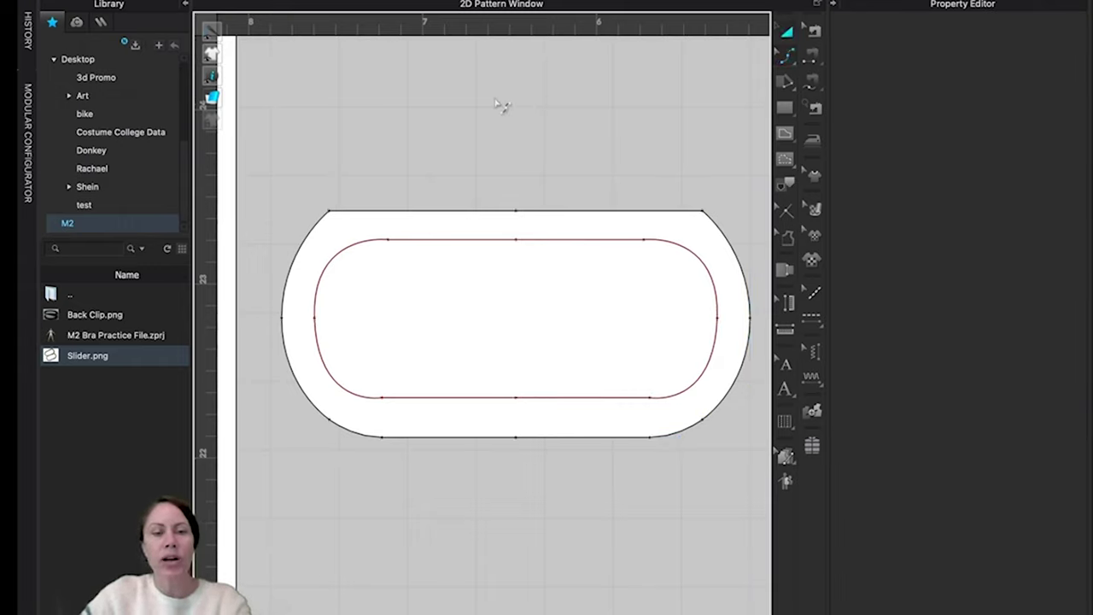
left_click(491, 211)
left_click(491, 216)
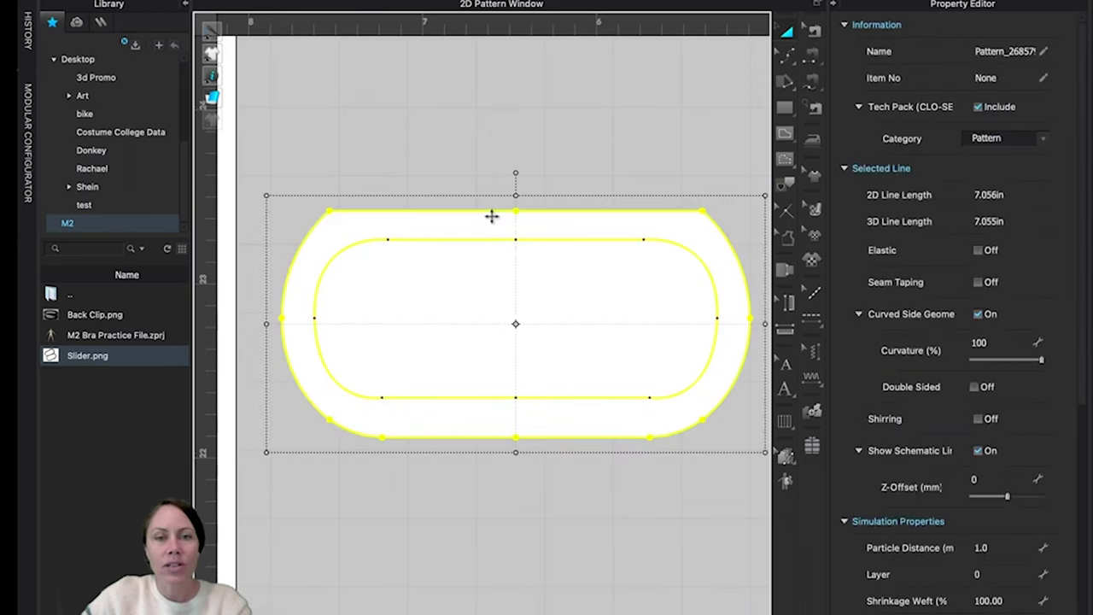
right_click(436, 248)
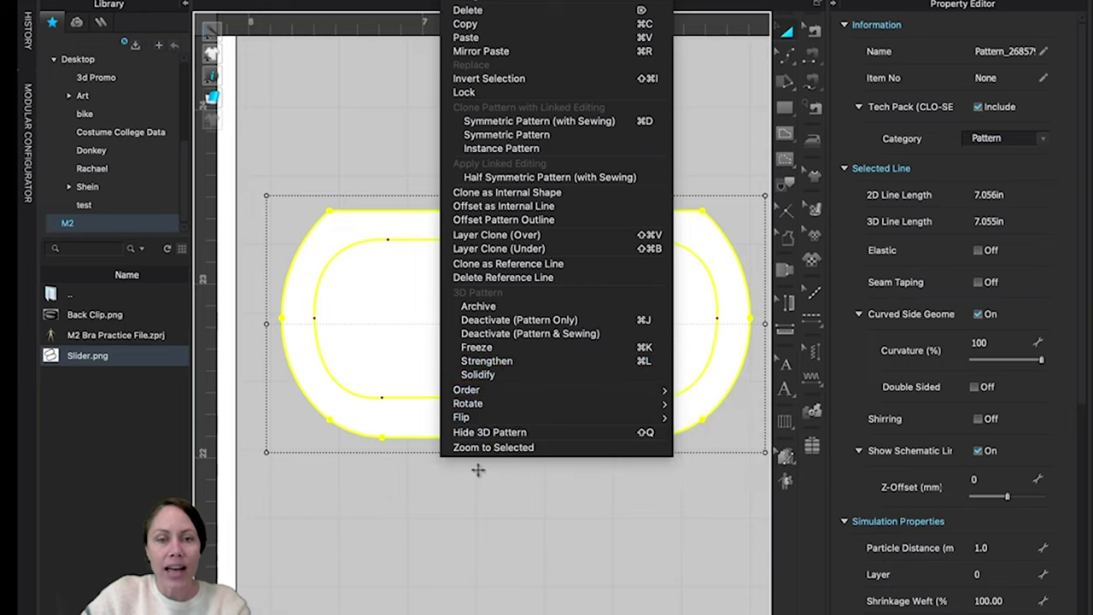
left_click(473, 503)
left_click(461, 486)
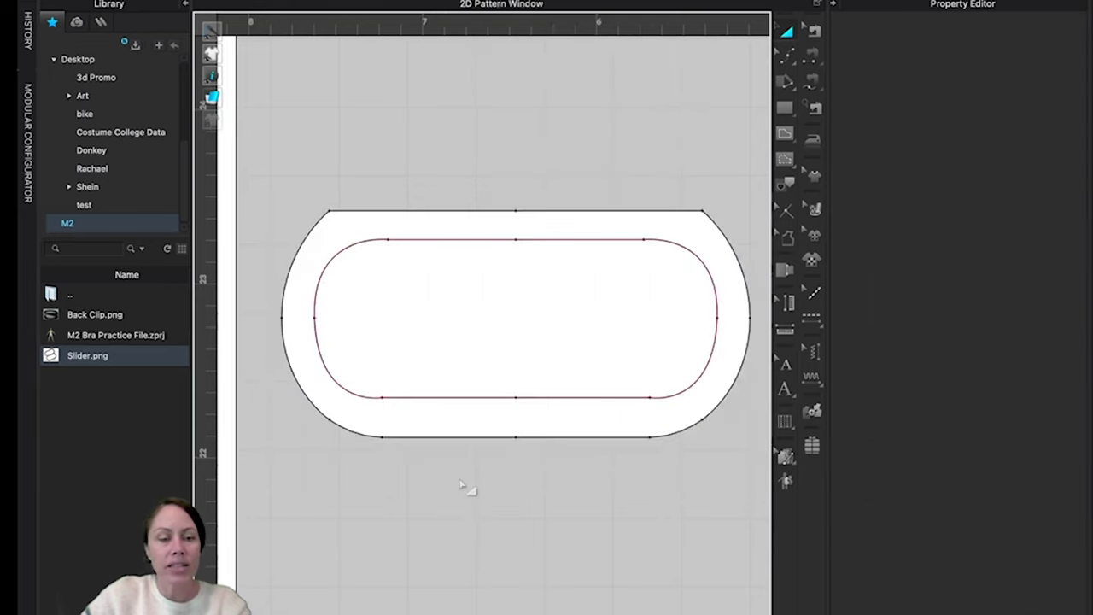
left_click(442, 398)
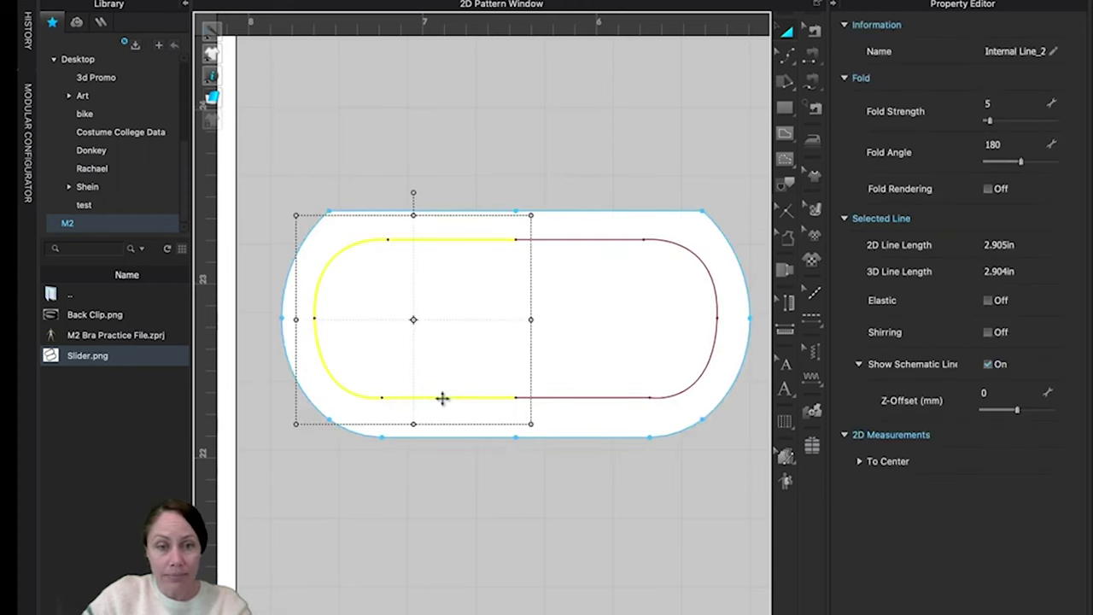
left_click(586, 398, "shift")
right_click(587, 398)
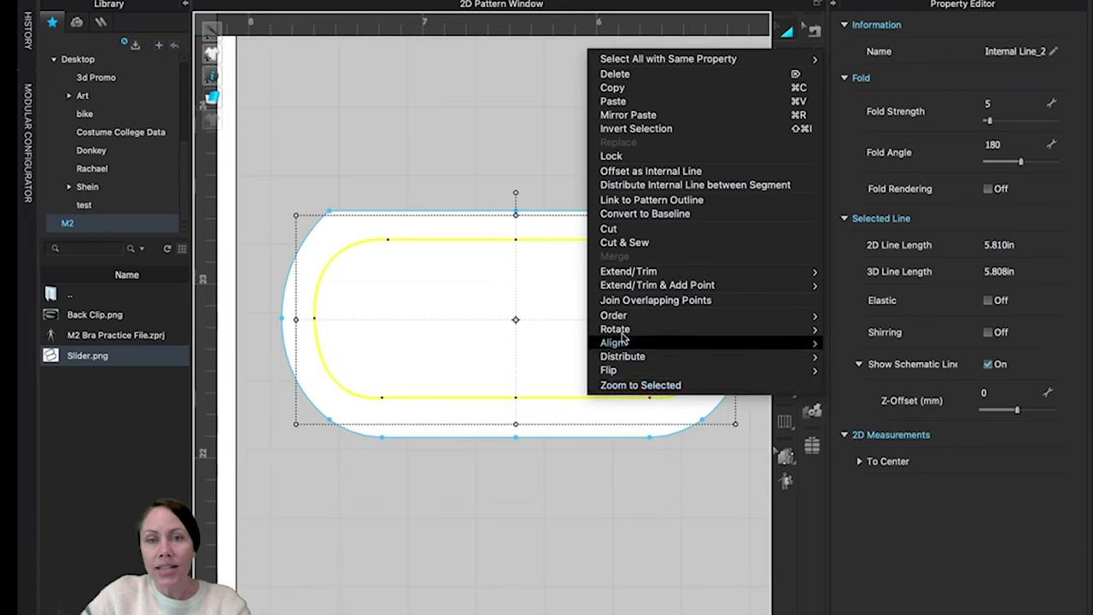
mouse_move(630, 284)
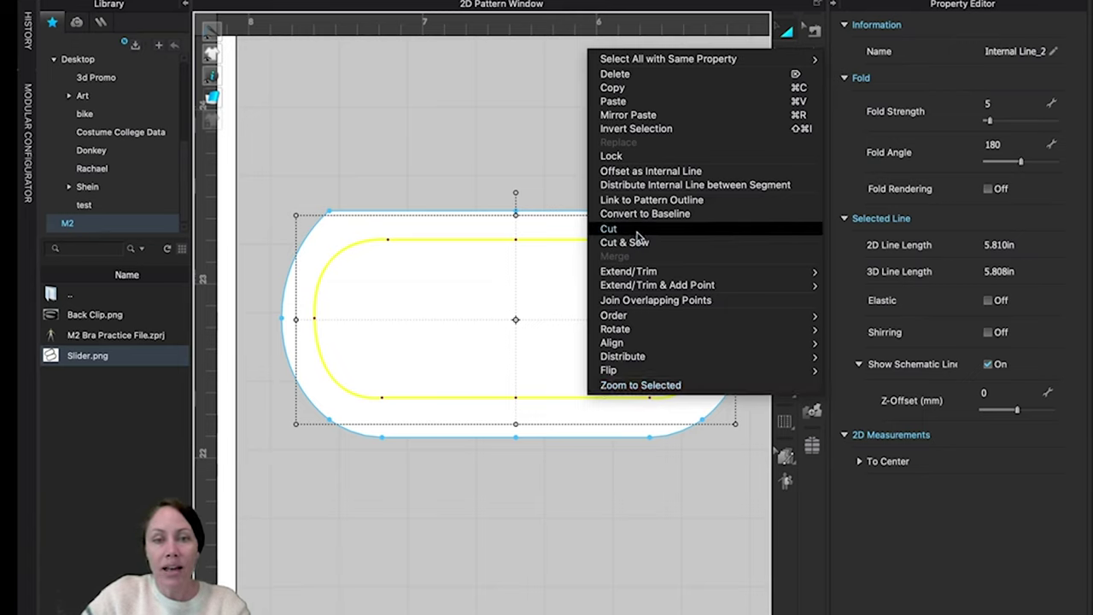
left_click(578, 439)
left_click(481, 474)
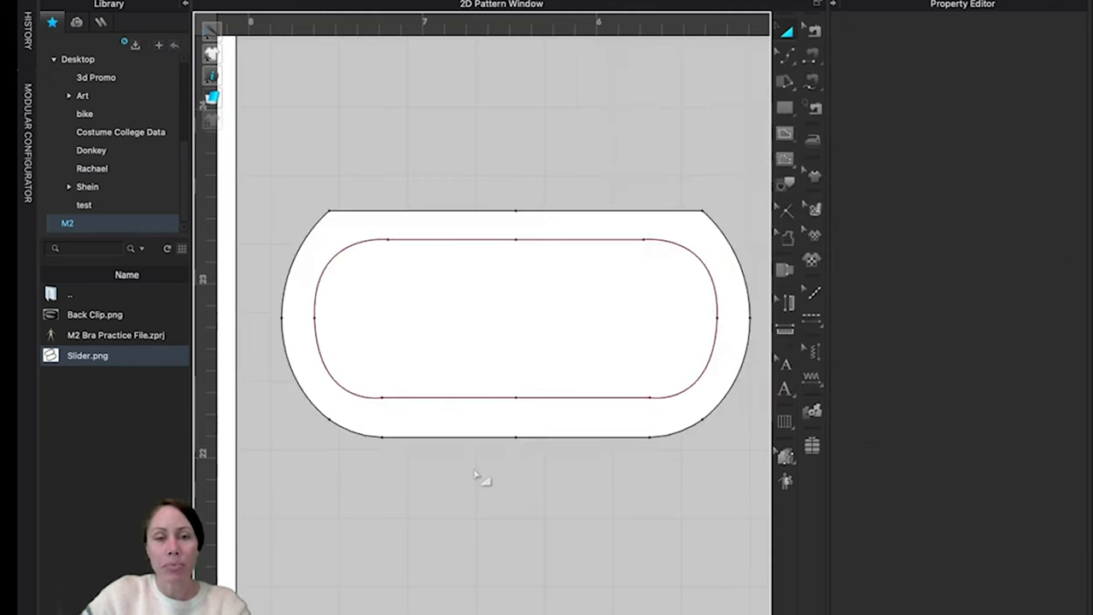
Step: Join the overlapping points of the inner opening's two internal line halves so they form one closed line
left_click(477, 394)
left_click(550, 396, "shift")
right_click(550, 395)
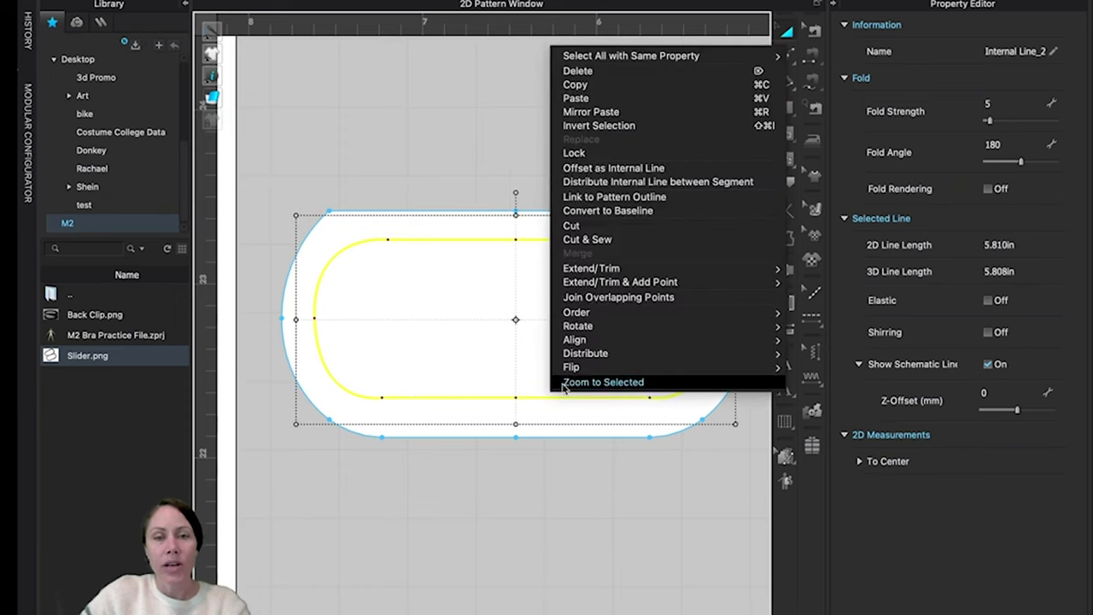
left_click(613, 298)
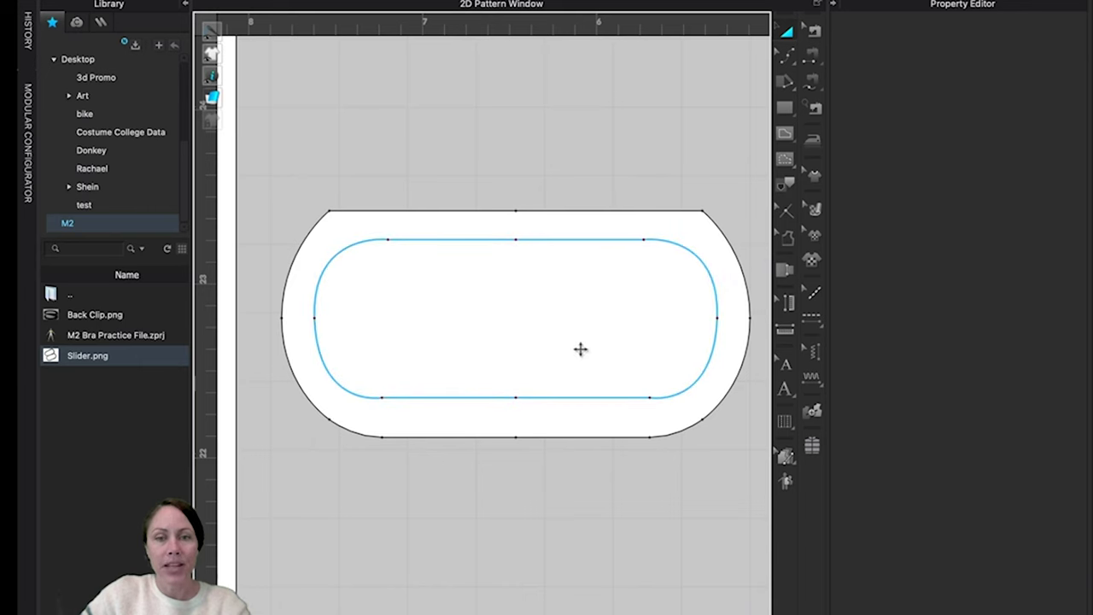
Step: Convert the closed internal line inside the slider loop to a hole
left_click(569, 397)
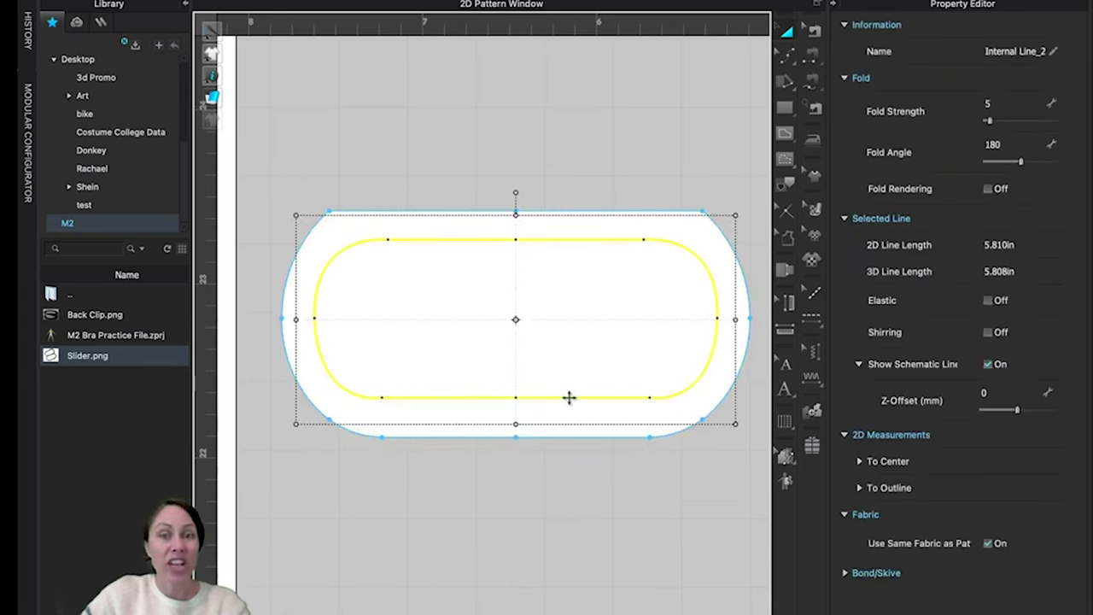
right_click(569, 397)
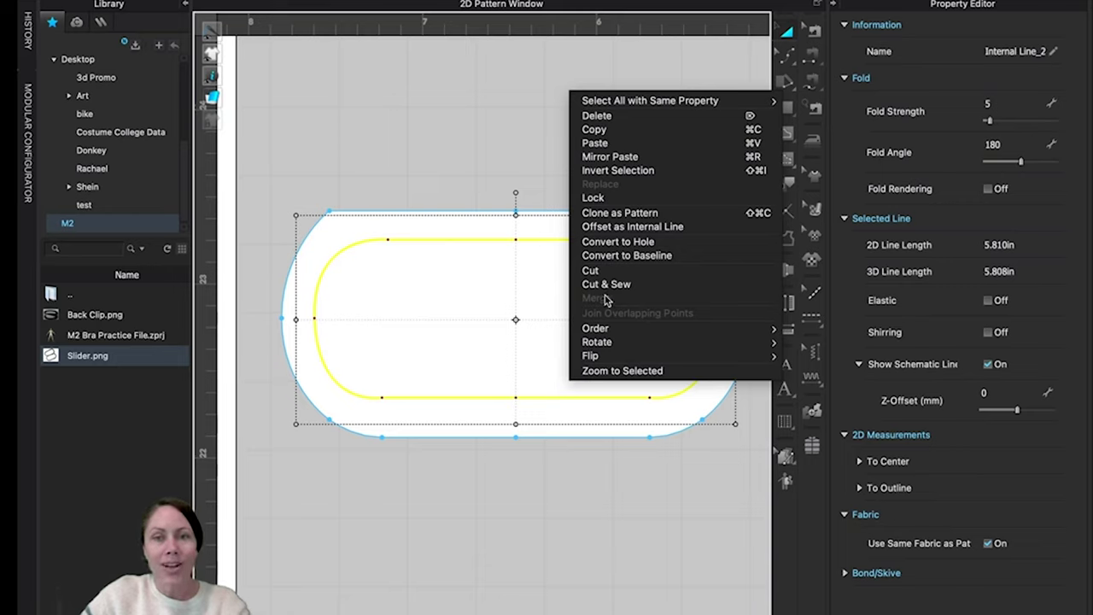
left_click(617, 244)
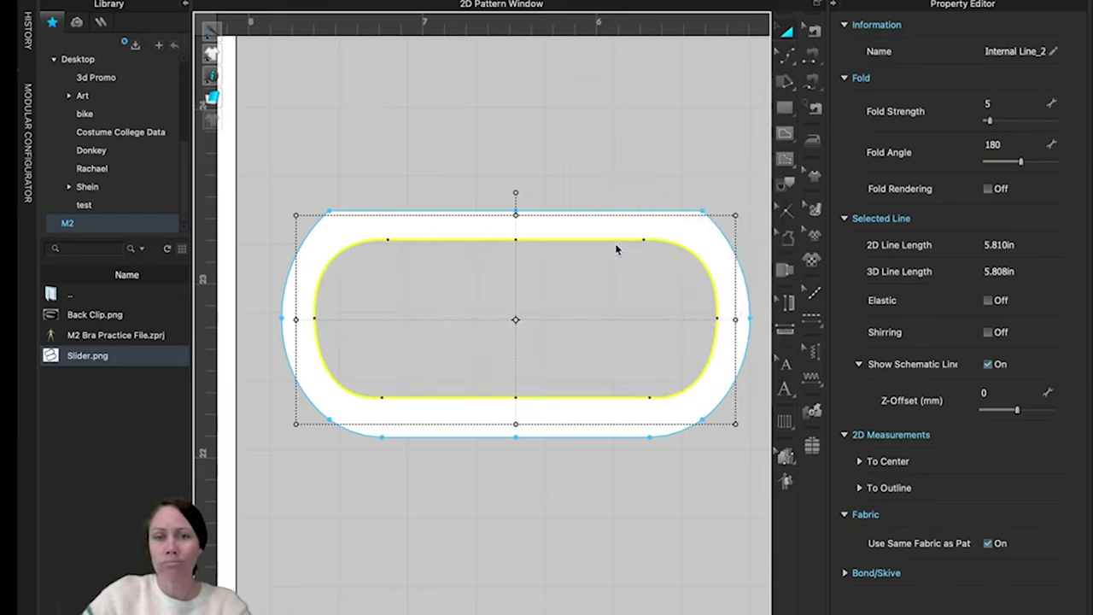
left_click(606, 511)
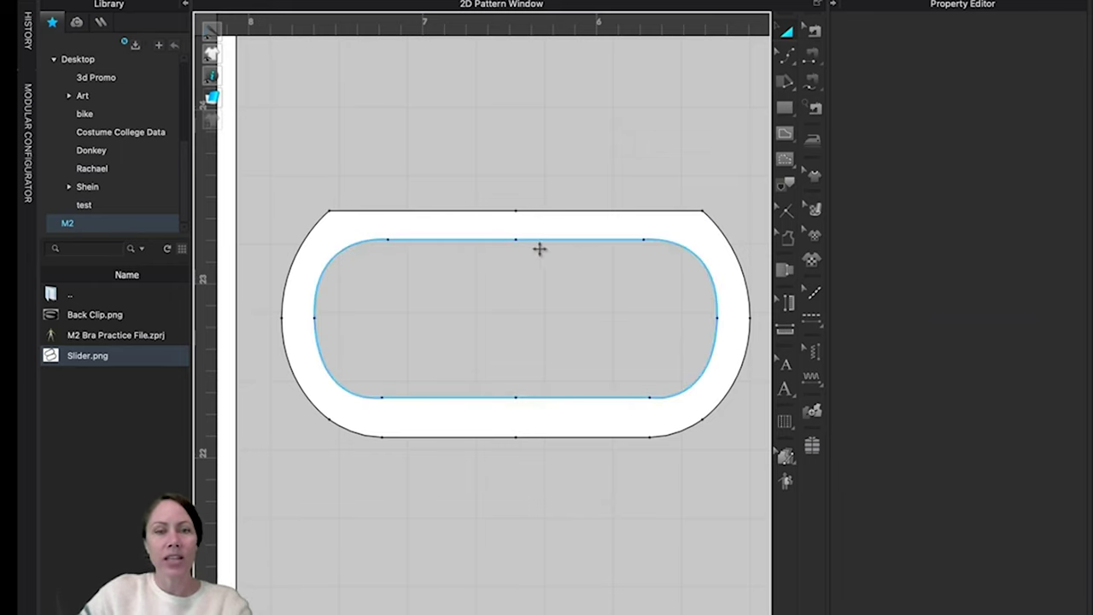
Step: Delete the midpoint on the loop's upper straight outline edge so the edge becomes a single segment
left_click(538, 220)
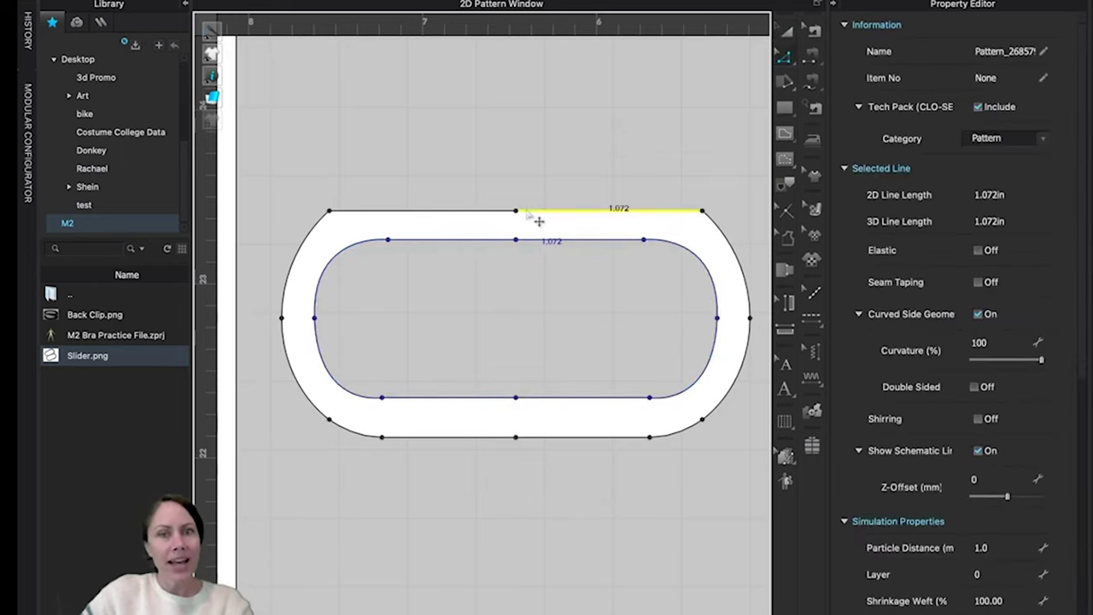
left_click(510, 219)
left_click(527, 220)
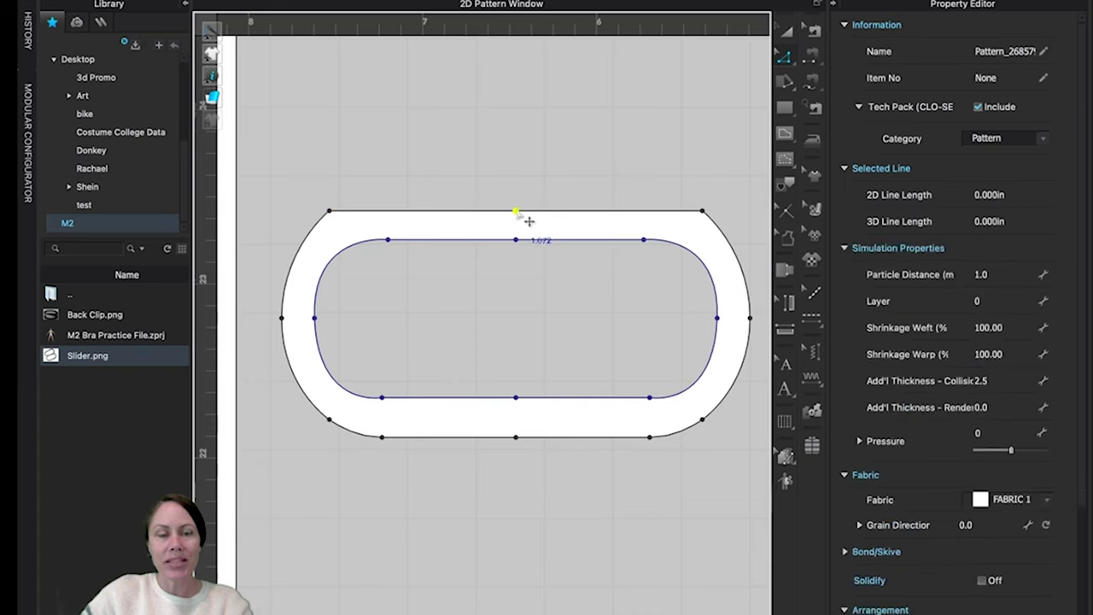
key("Escape")
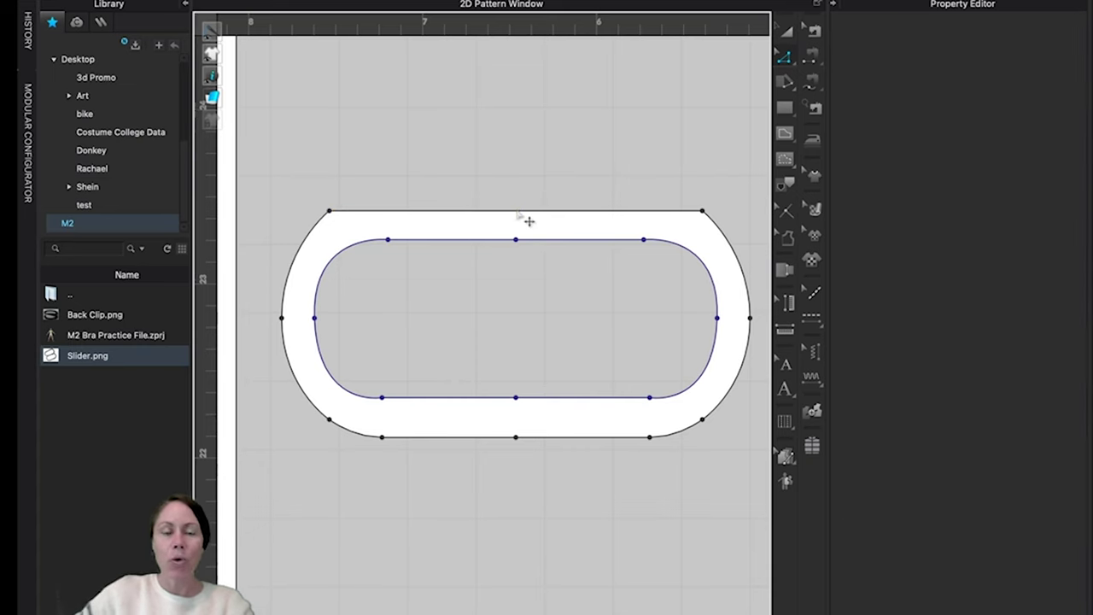
Step: Unfold the loop across its upper straight edge into the full figure-eight slider with two openings
left_click(529, 222)
right_click(529, 221)
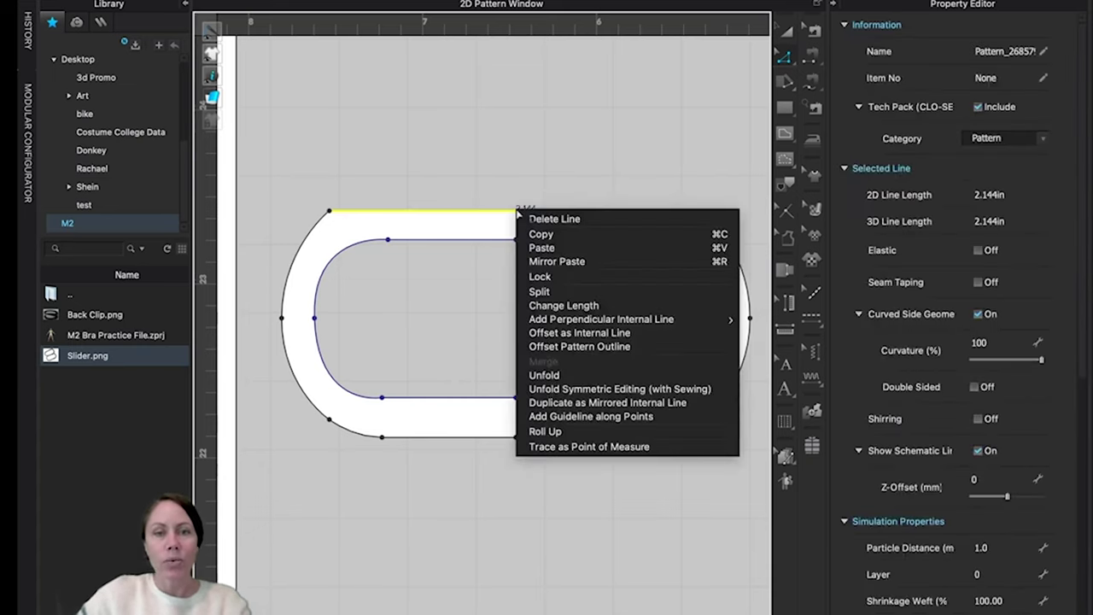
left_click(544, 376)
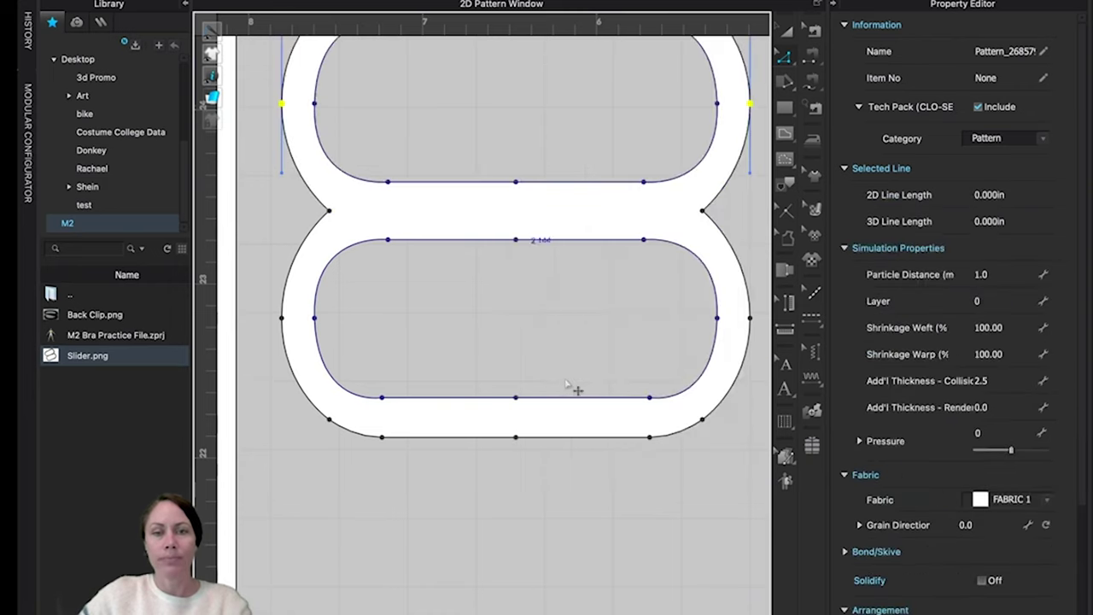
scroll(565, 382, "down", 5)
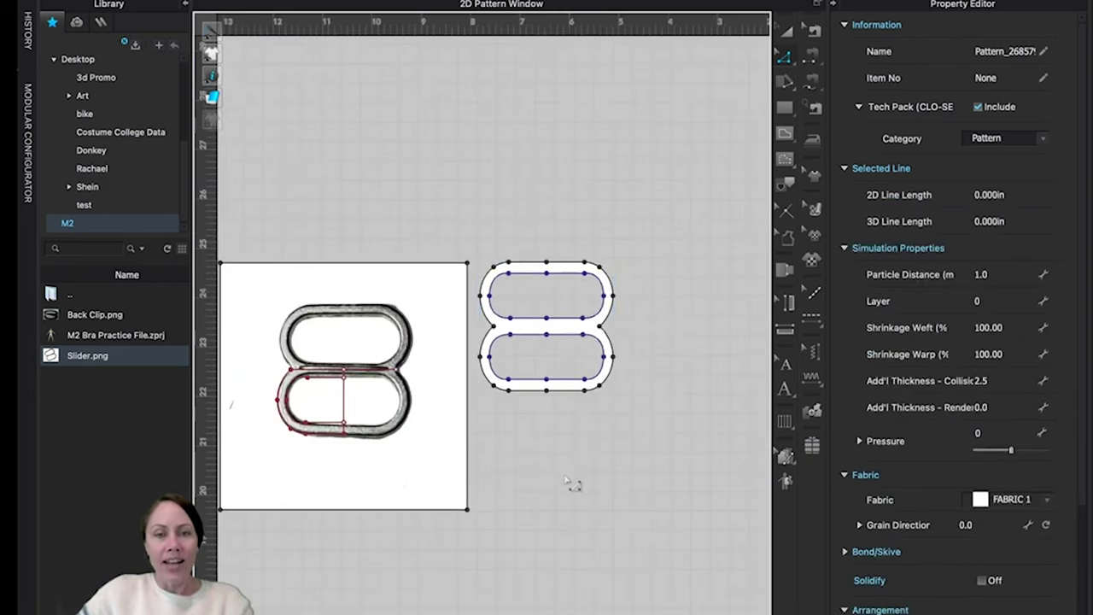
left_click(577, 480)
scroll(556, 466, "up", 3)
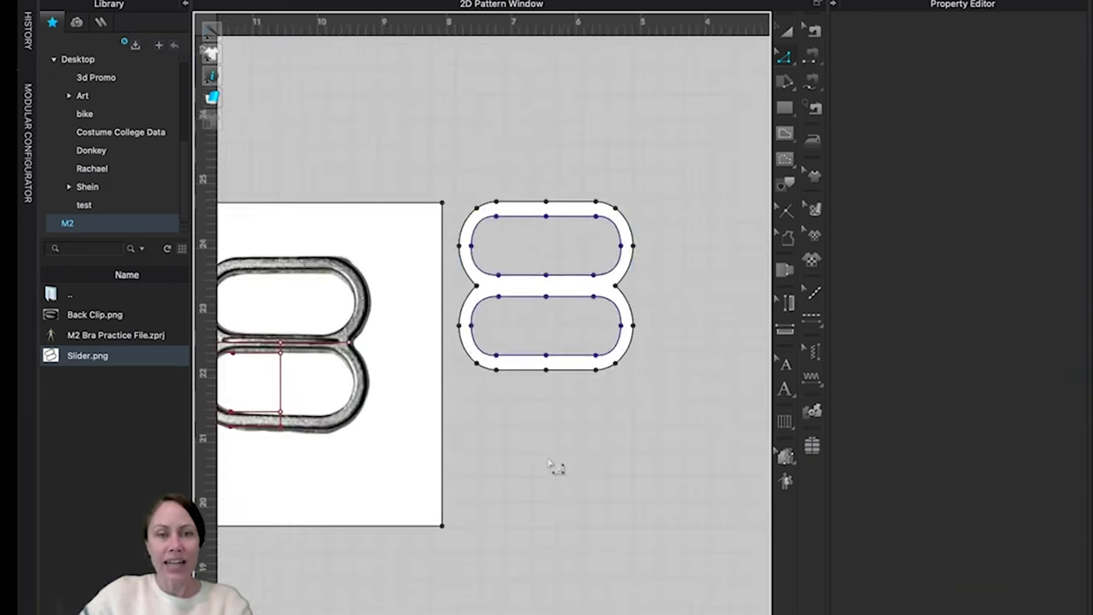
scroll(556, 467, "down", 2)
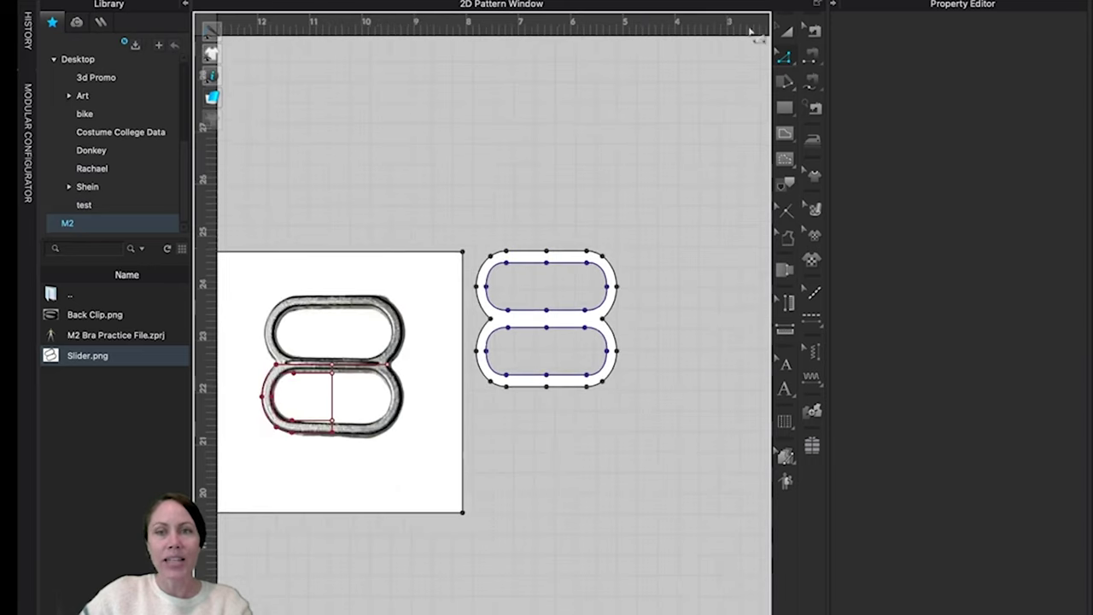
Step: Delete the square reference pattern holding the slider image and the traced internal lines
left_click(788, 32)
left_click(453, 309)
left_click(448, 294)
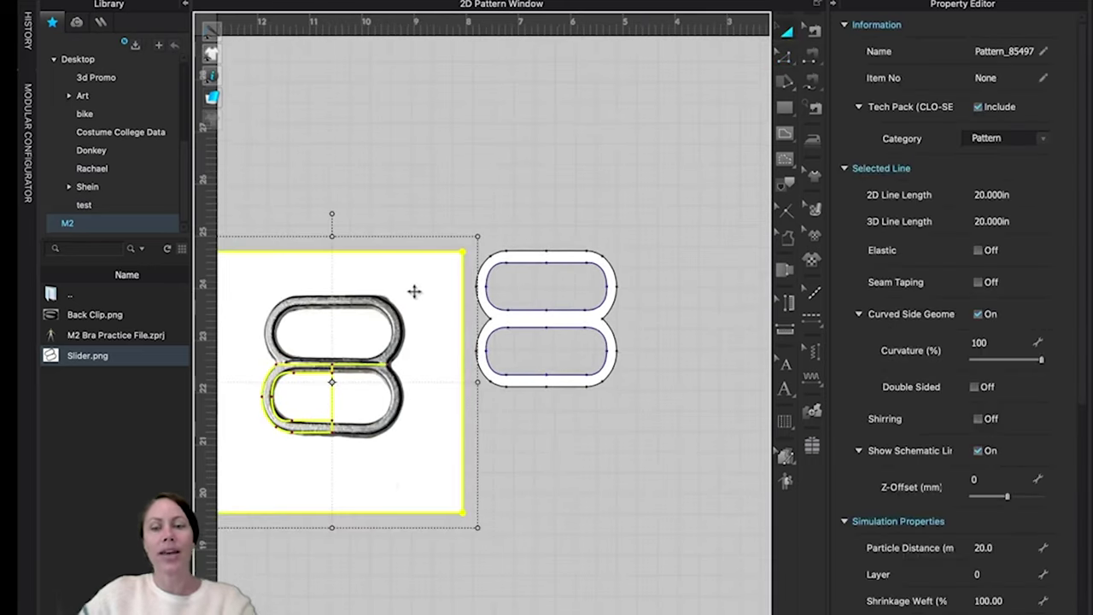
key("Delete")
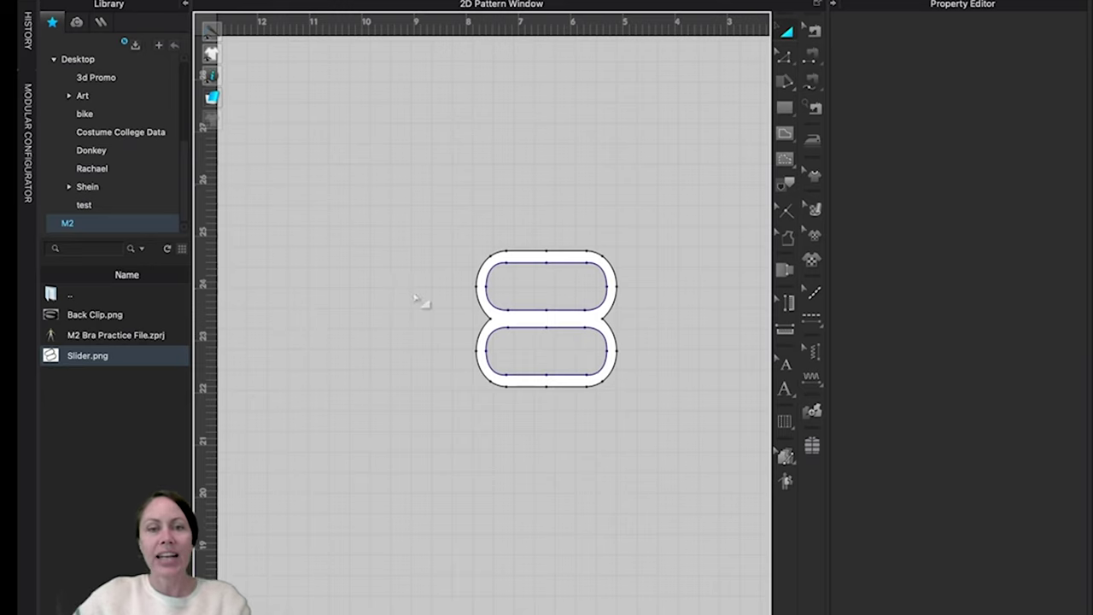
scroll(466, 328, "down", 3)
scroll(590, 367, "up", 3)
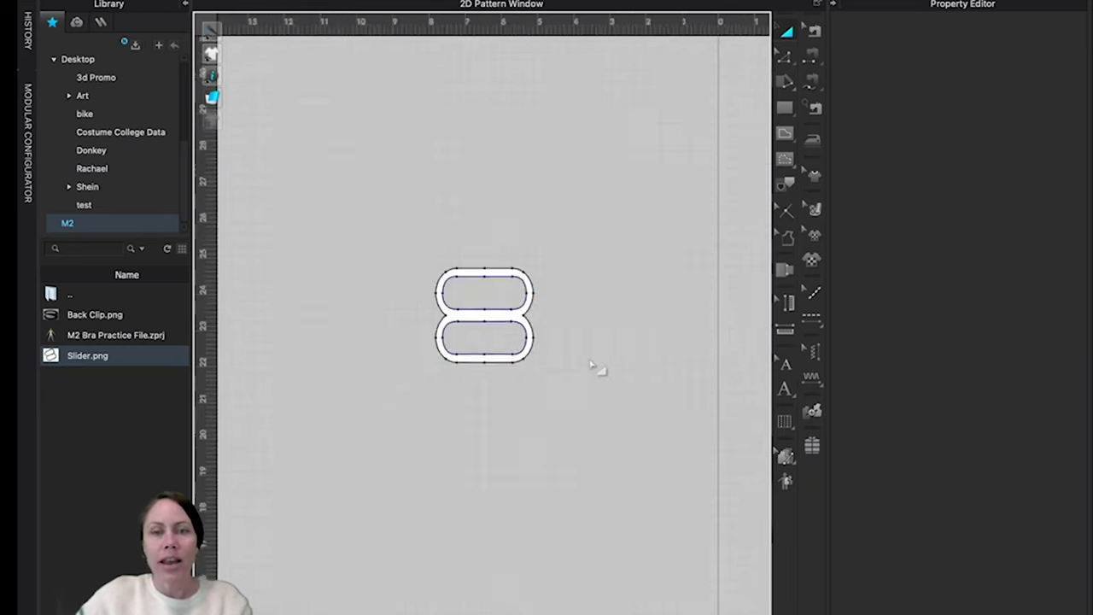
scroll(567, 367, "down", 3)
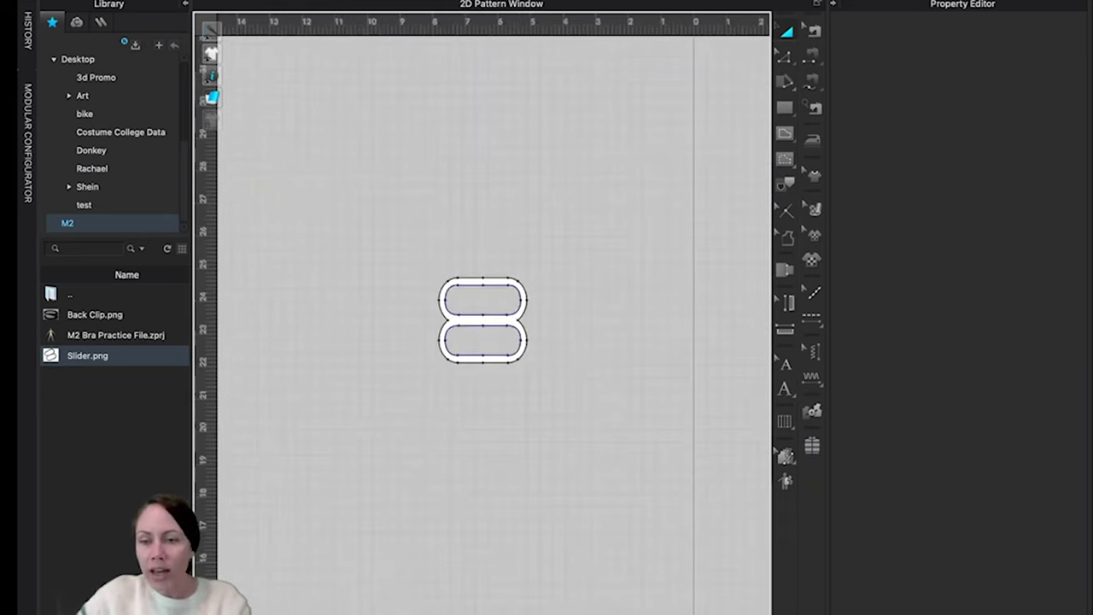
Step: Show the 3D window beside the 2D patterns, collapse the library, and view the slider closely from an angle in 3D
key("F5")
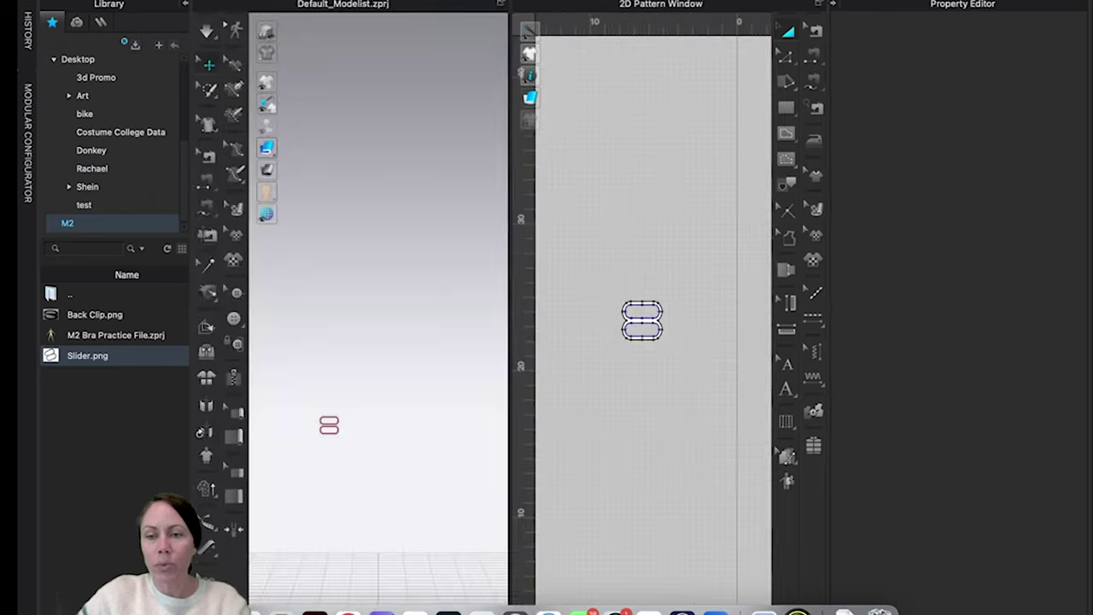
left_click(184, 4)
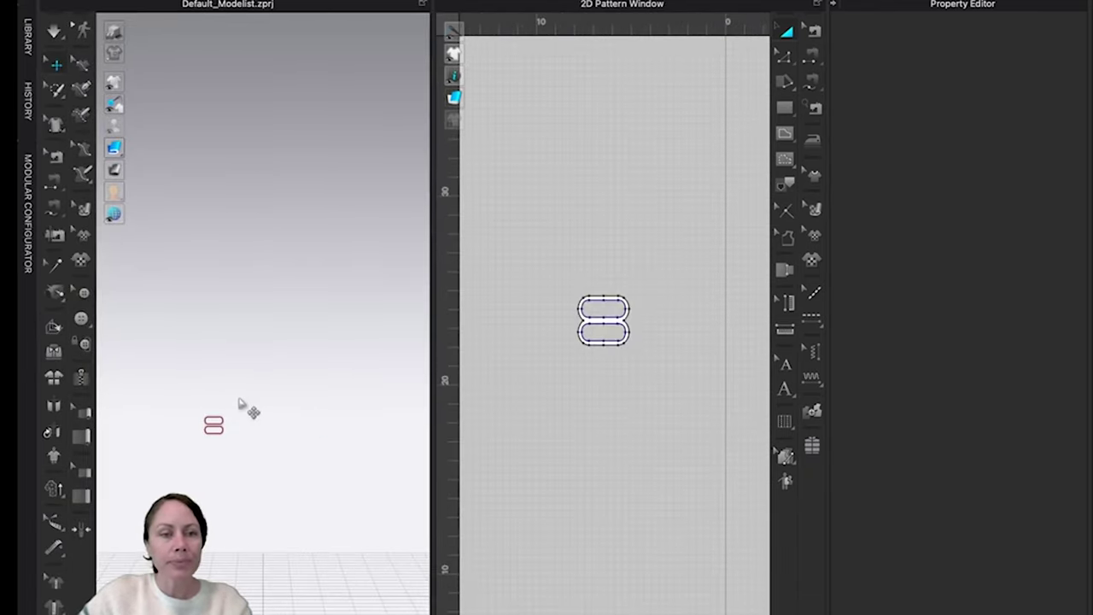
right_click_drag(266, 356, 273, 284)
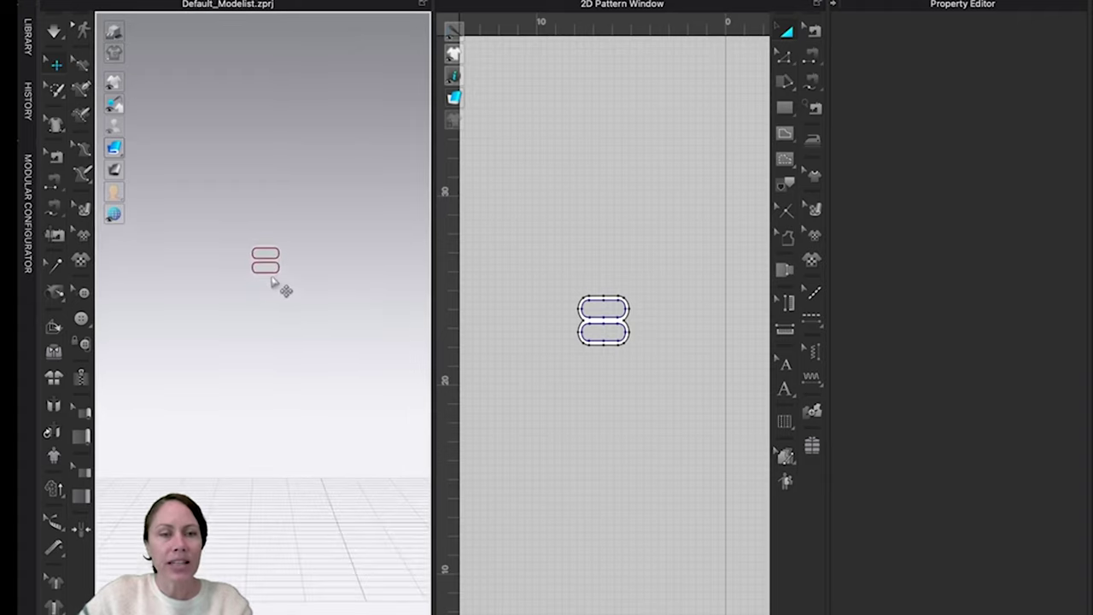
scroll(273, 285, "up", 5)
right_click_drag(281, 220, 313, 327)
left_click(208, 229)
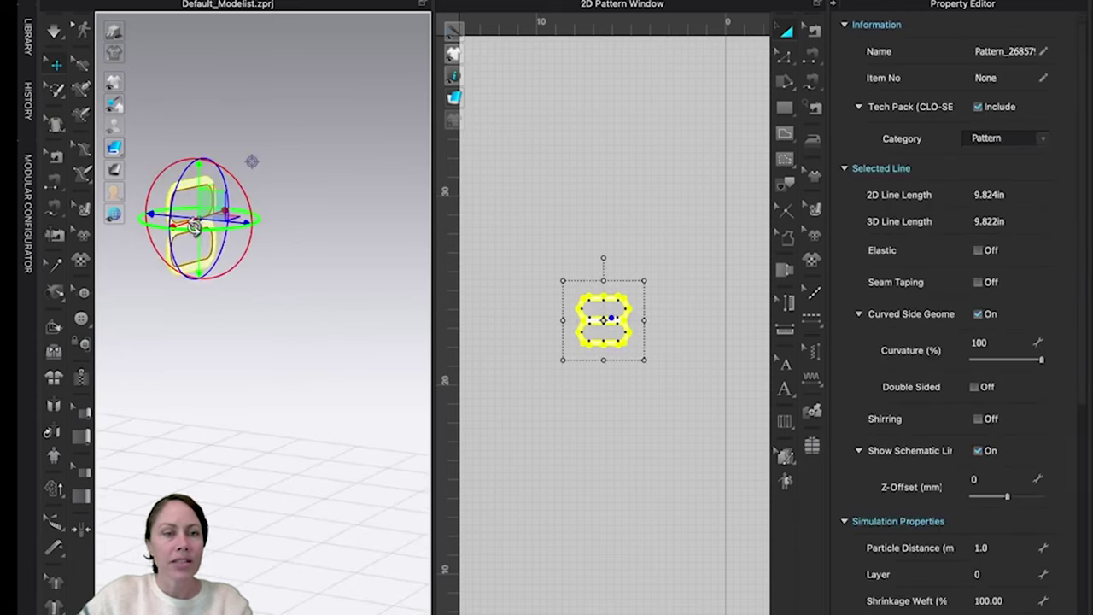
left_click_drag(195, 226, 317, 293)
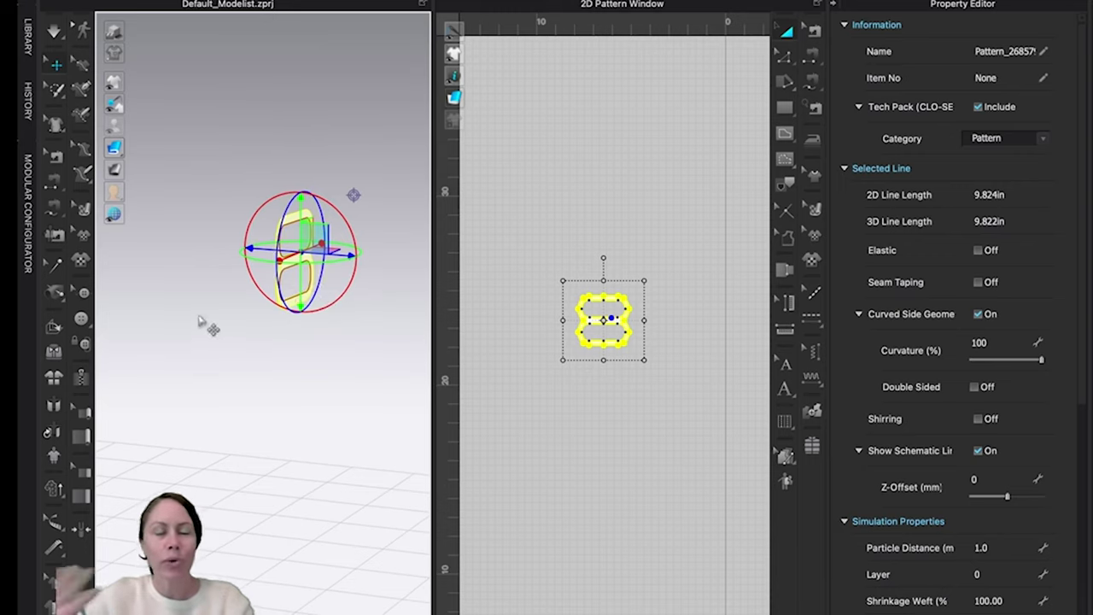
right_click_drag(198, 321, 298, 384)
left_click(299, 383)
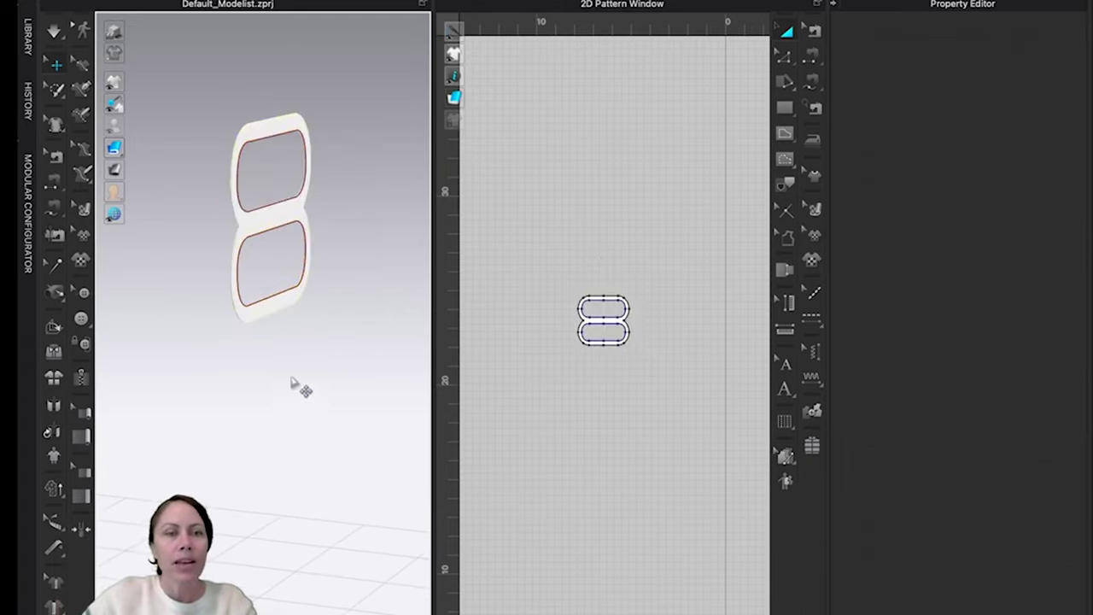
Step: Compare the slider's Textured Surface display with Thick Textured Surface in 3D, ending on Thick Textured Surface
mouse_move(114, 146)
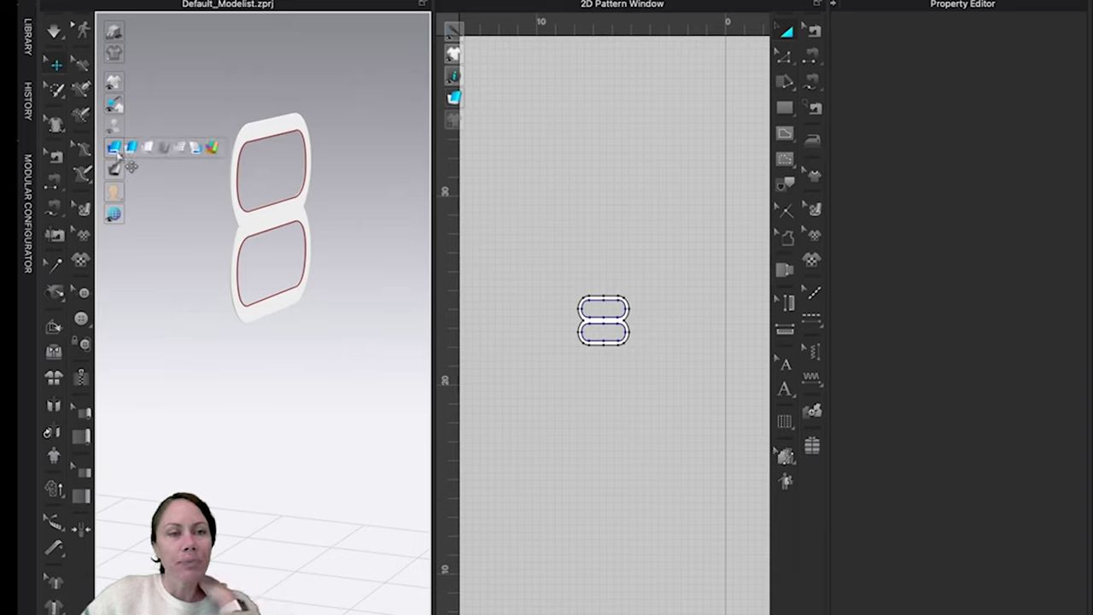
left_click(114, 149)
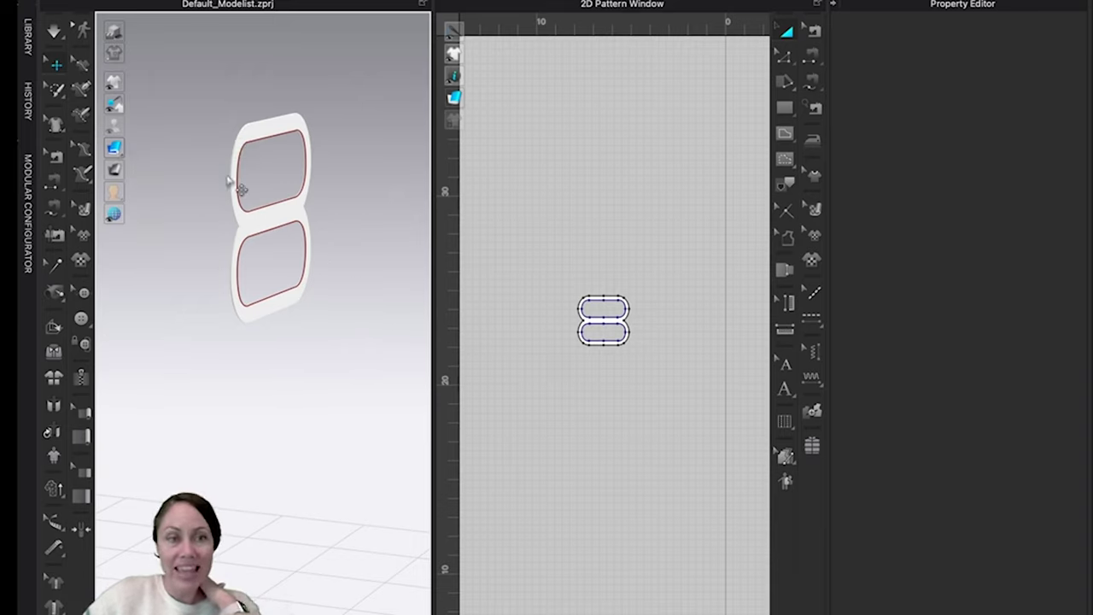
mouse_move(117, 147)
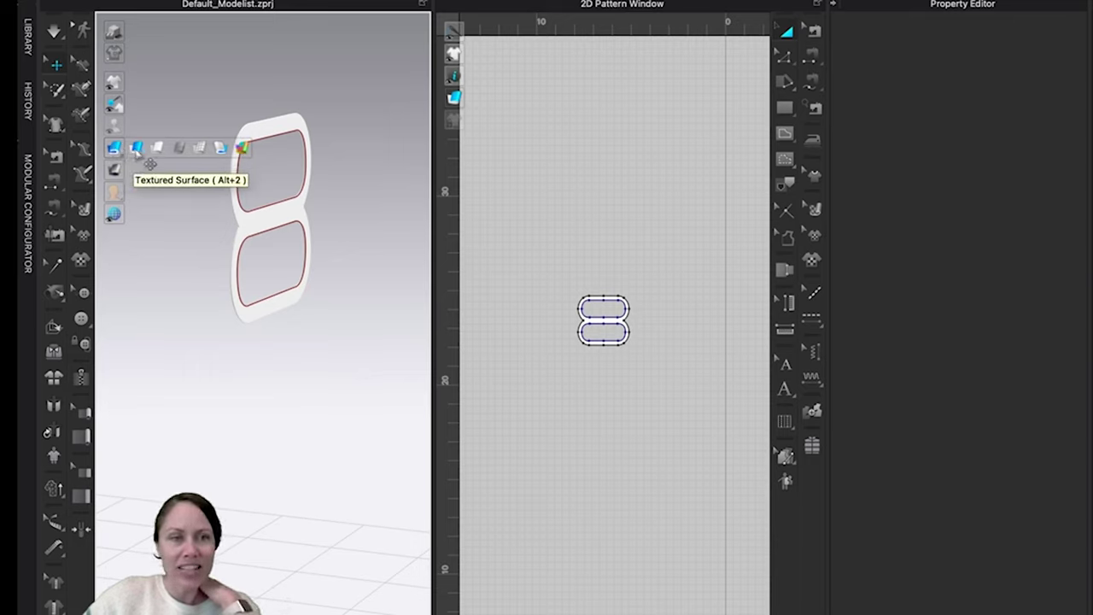
left_click(134, 149)
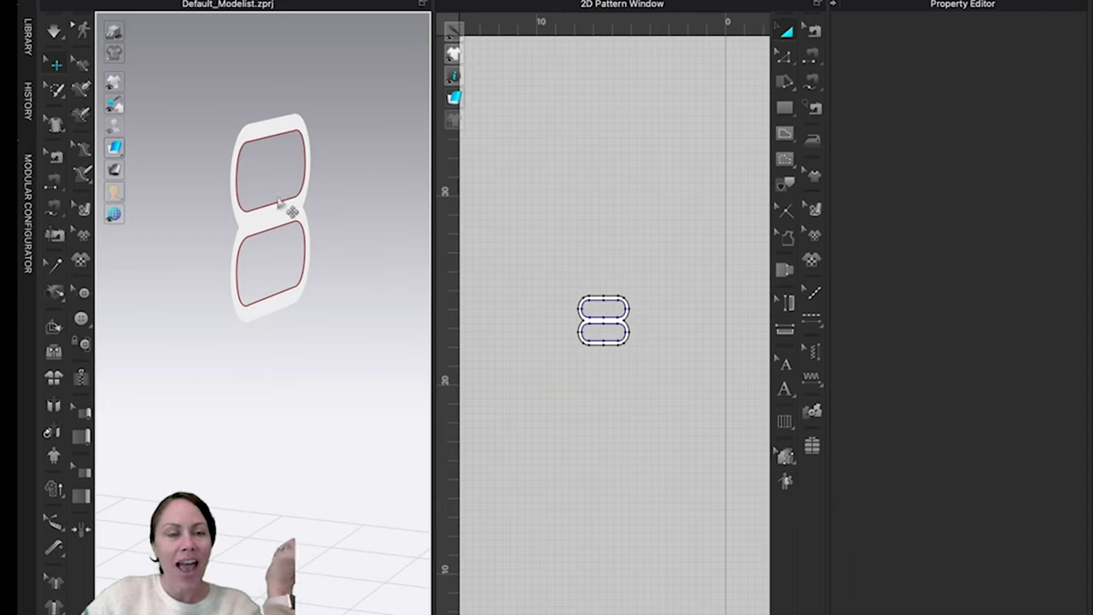
left_click(116, 149)
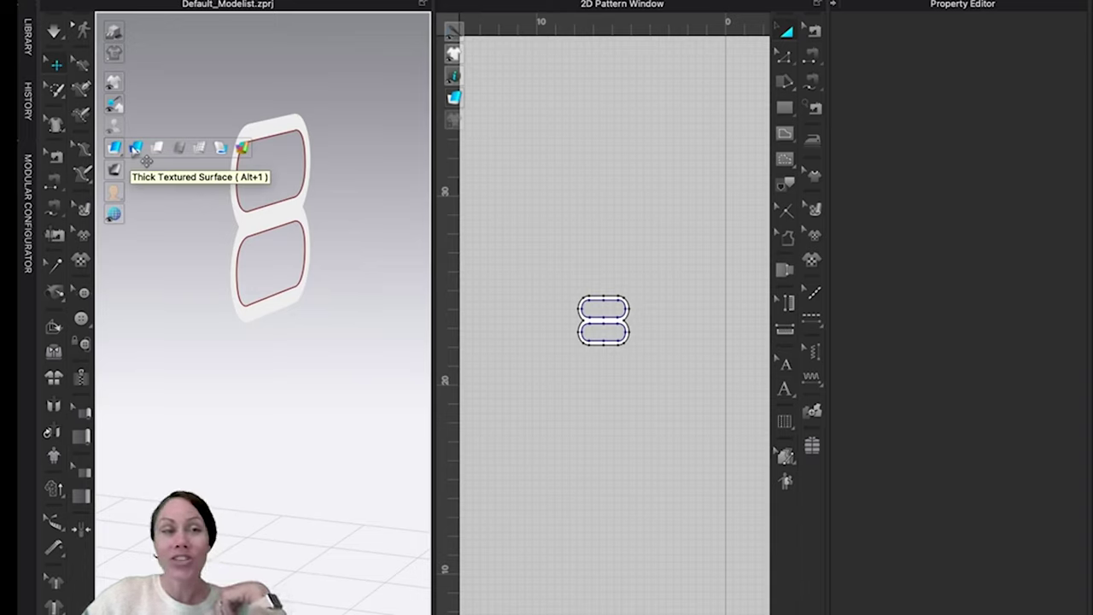
left_click(137, 149)
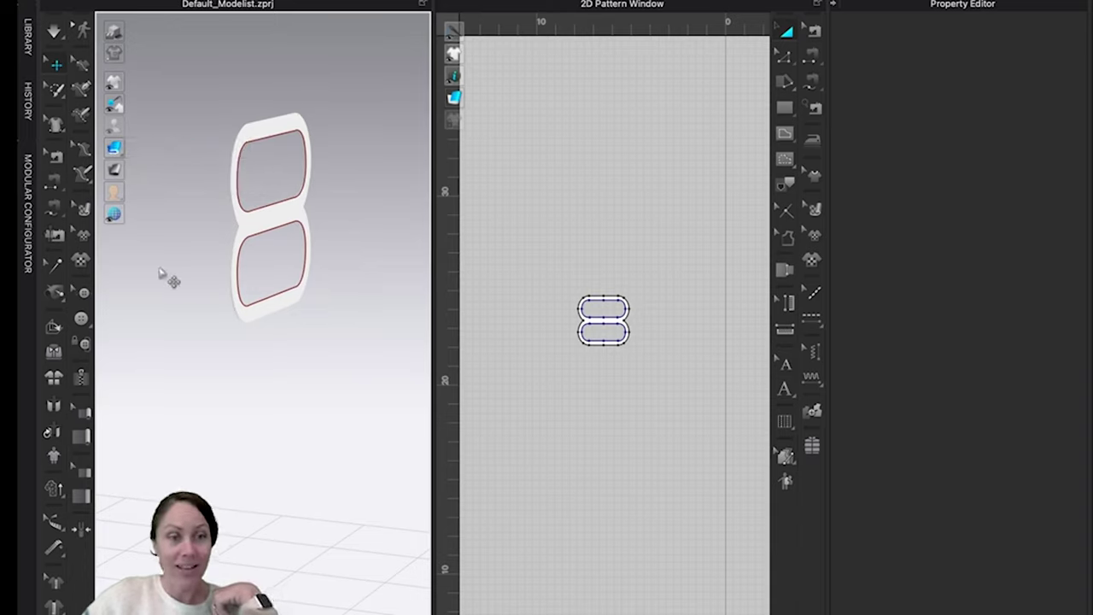
left_click(259, 223)
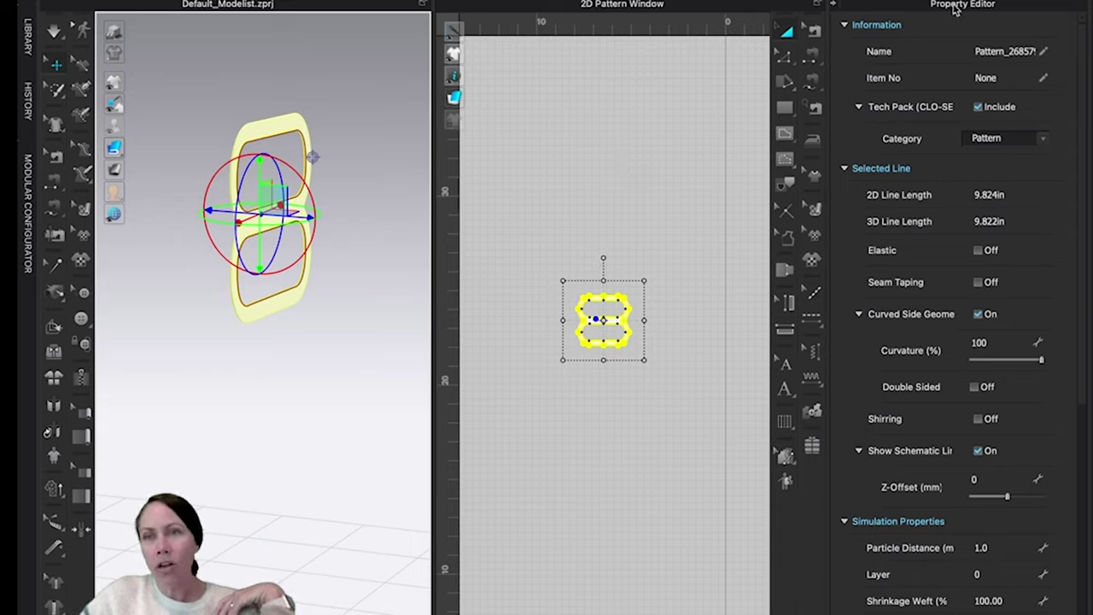
left_click(365, 147)
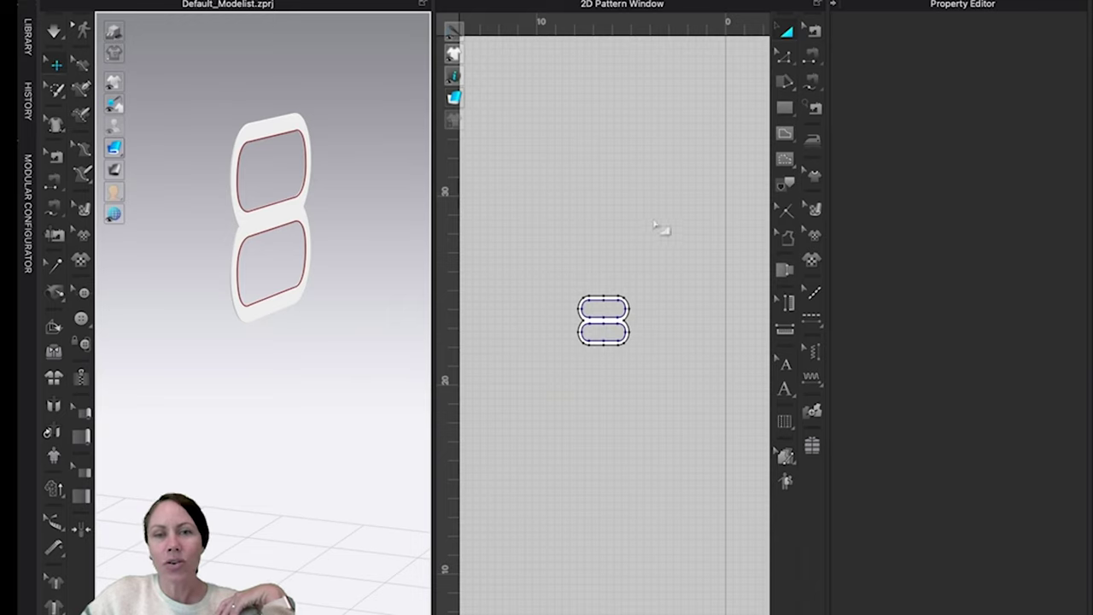
left_click(629, 314)
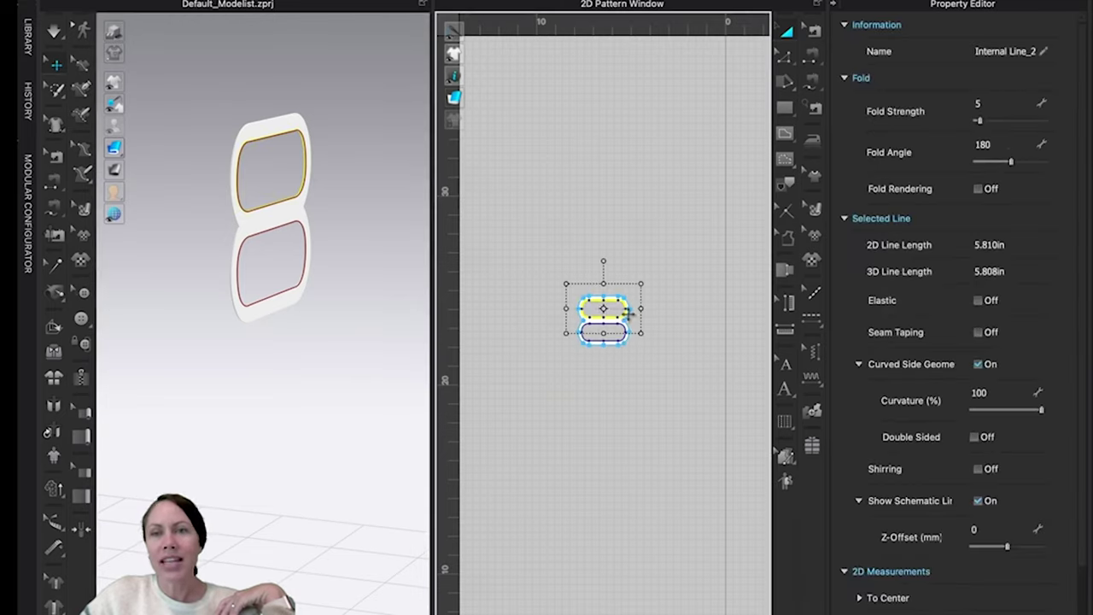
left_click(699, 159)
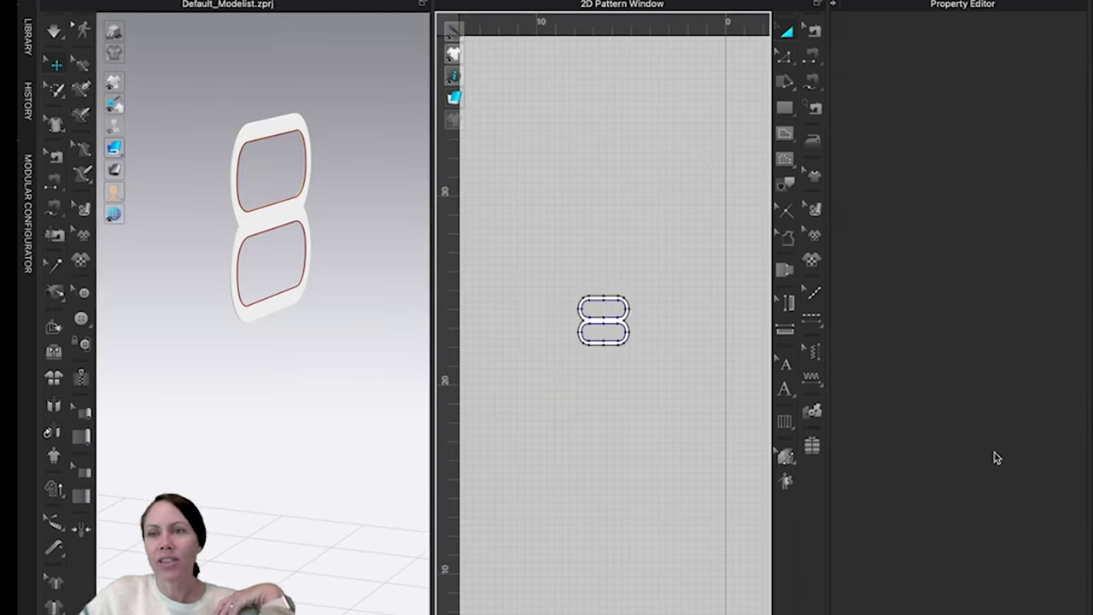
Step: Set the slider pattern's additional rendering thickness to 4 mm
left_click(291, 213)
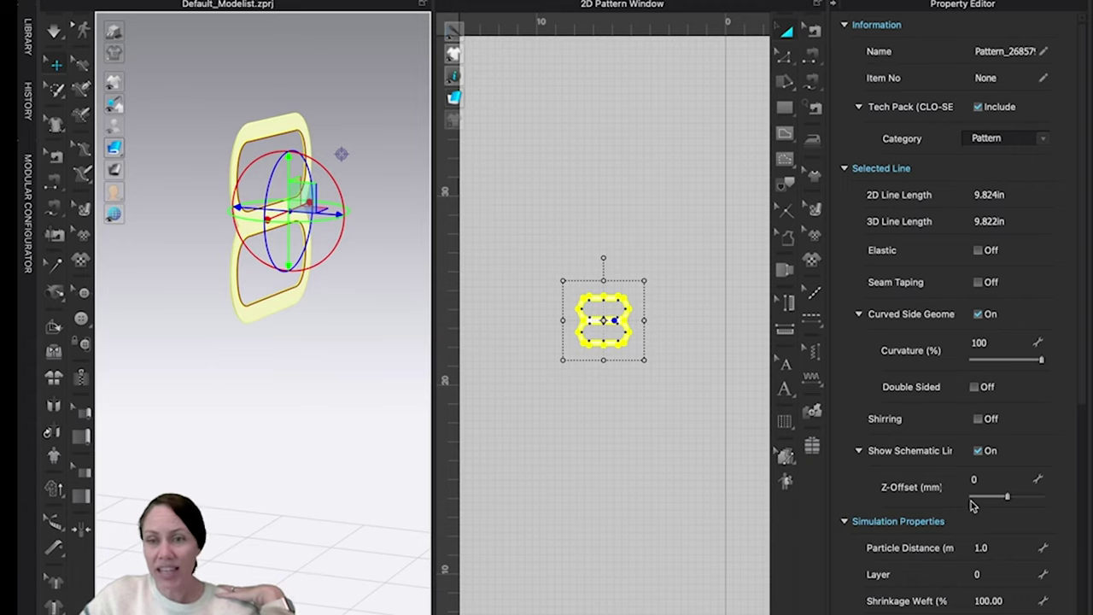
scroll(970, 508, "down", 5)
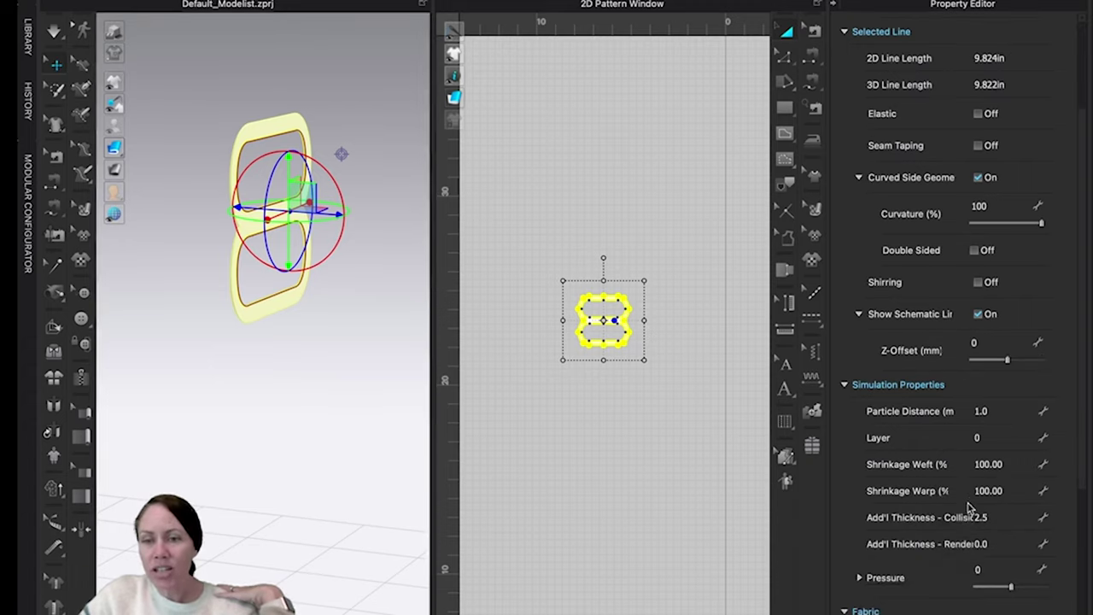
left_click(988, 453)
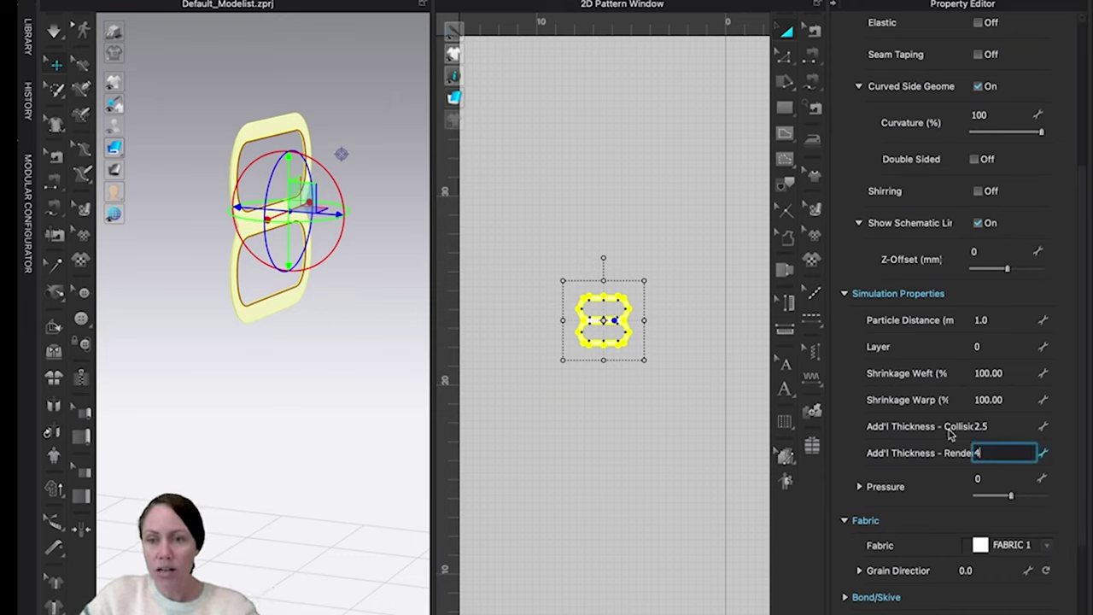
key("Return")
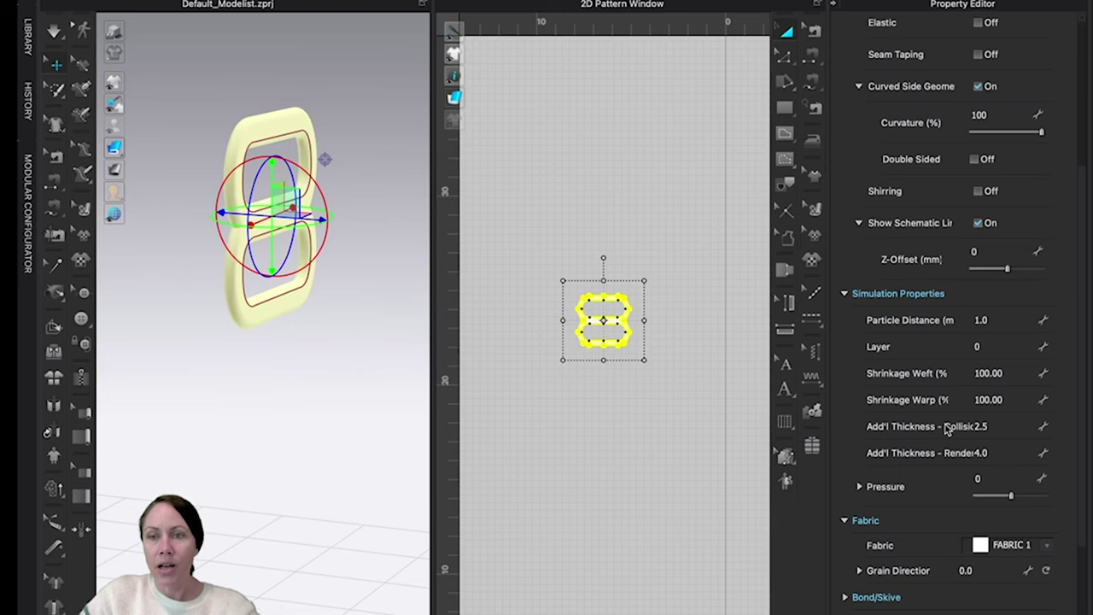
Step: Lower the curvature of the slider's curved side geometry to 45% and deselect the slider
scroll(945, 429, "up", 1)
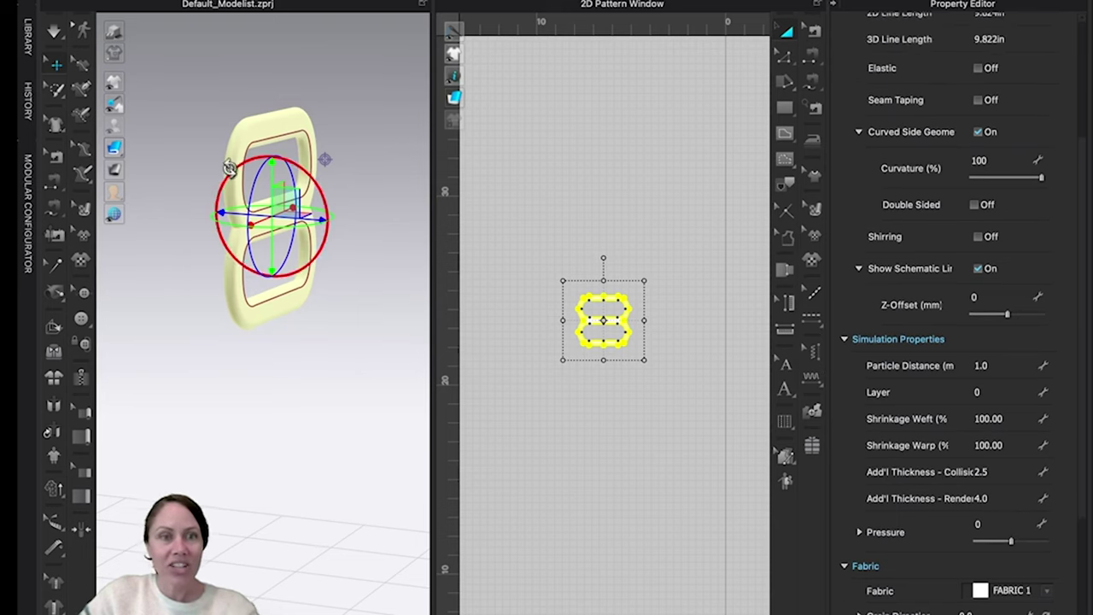
mouse_move(229, 168)
left_mouse_down()
mouse_move(251, 176)
mouse_move(194, 184)
mouse_move(224, 175)
left_mouse_up()
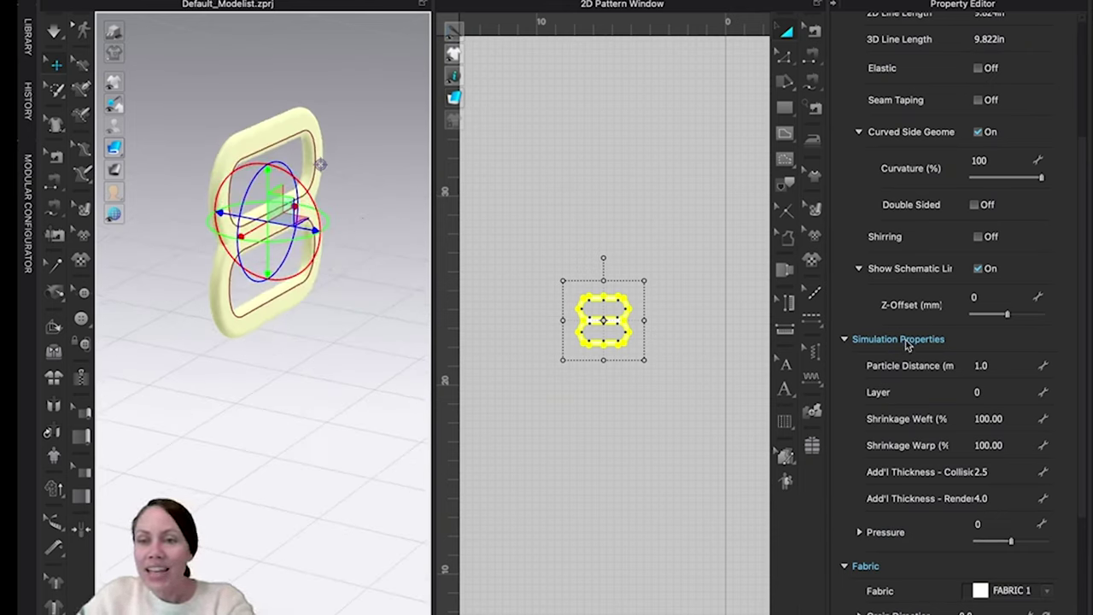
scroll(910, 361, "up", 5)
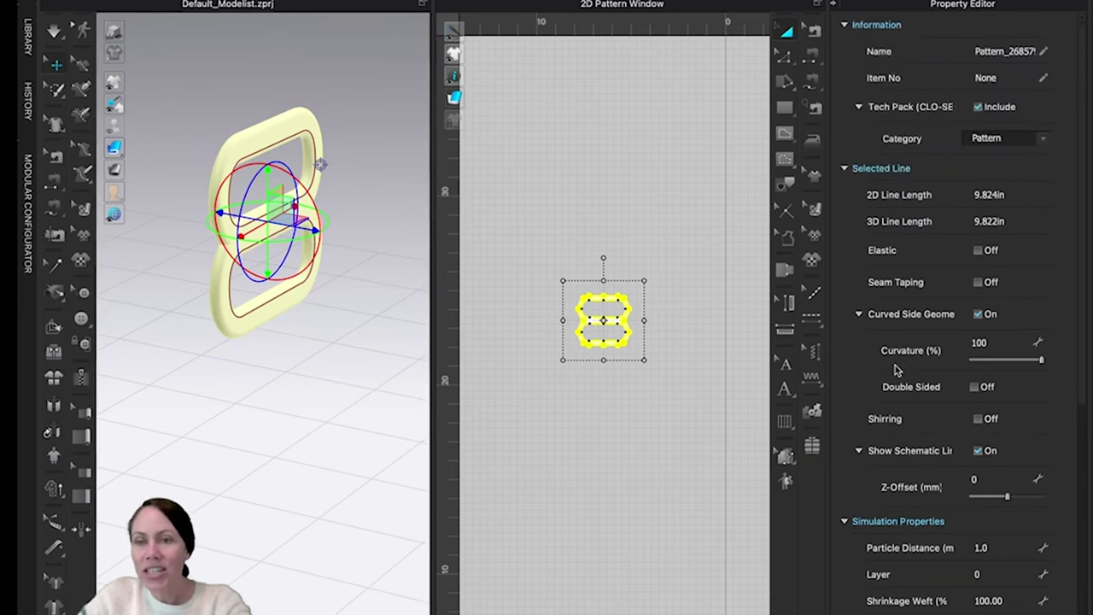
left_click(1008, 361)
left_click_drag(1008, 362, 1004, 365)
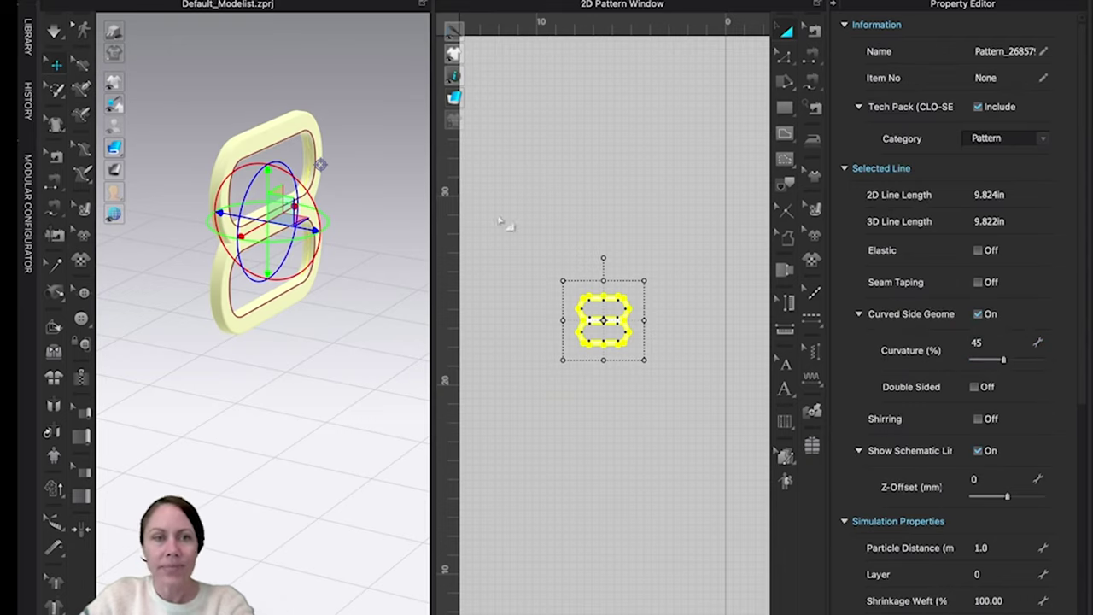
left_click(314, 355)
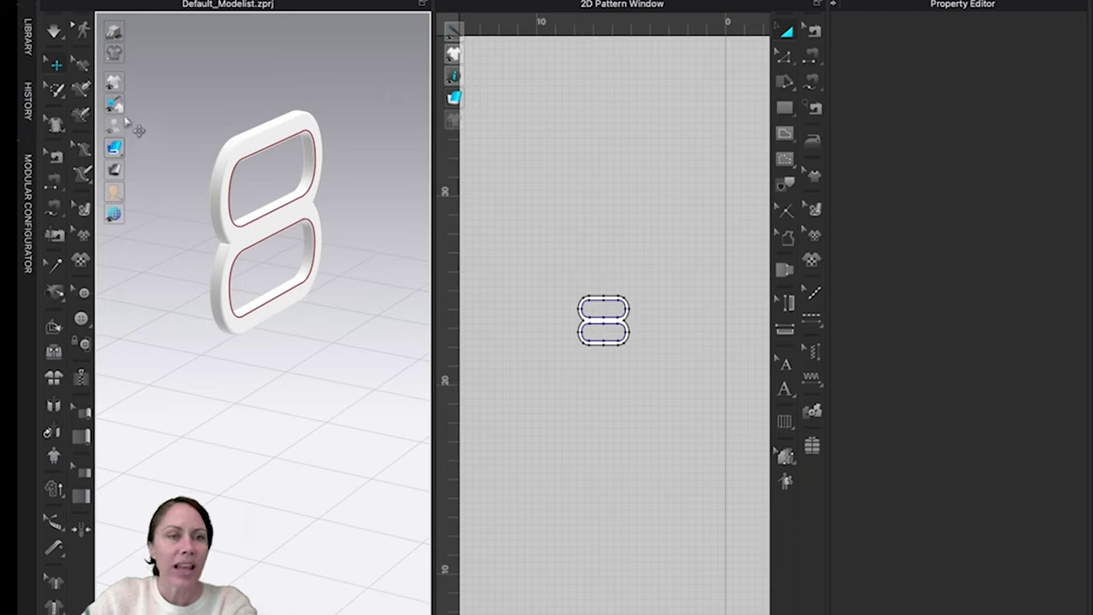
Step: Hide the internal lines around the slider's openings in 3D and check the slider from an angle
mouse_move(120, 106)
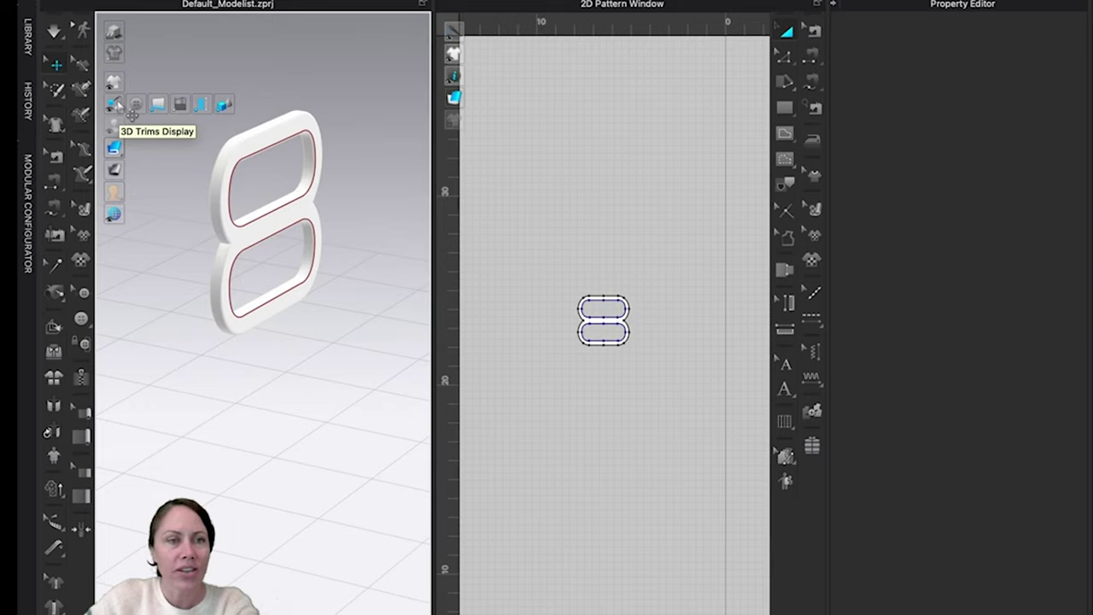
mouse_move(116, 86)
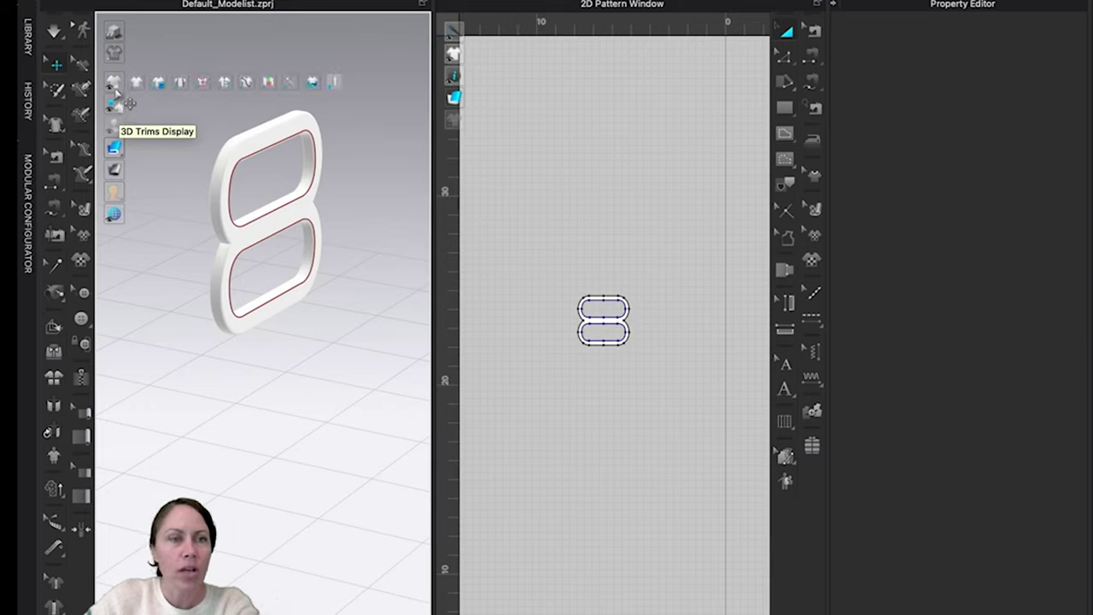
left_click(203, 84)
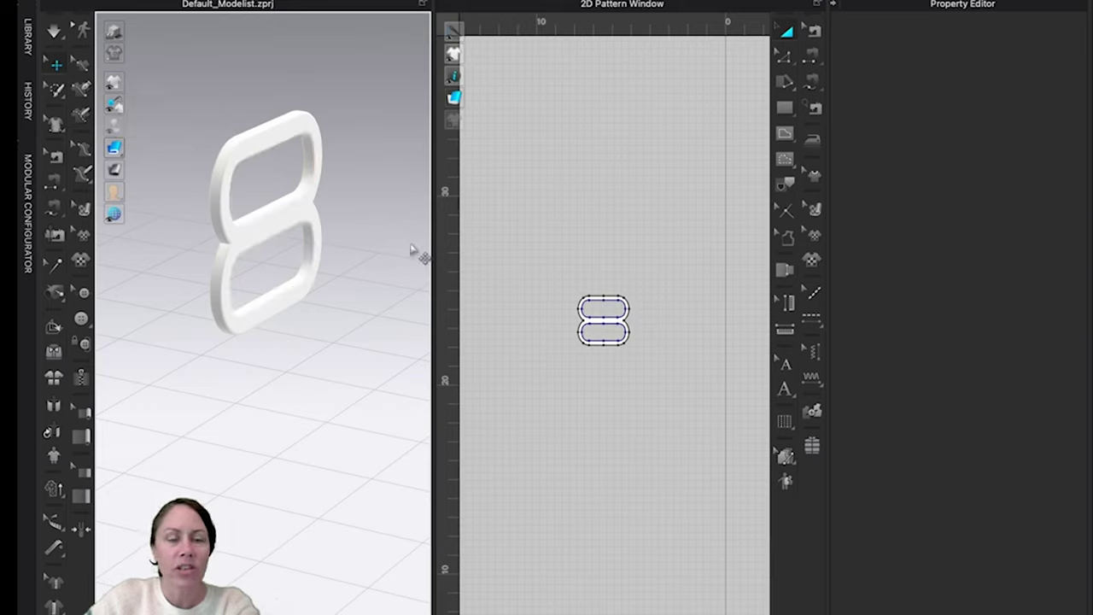
mouse_move(299, 234)
right_mouse_down()
mouse_move(287, 261)
mouse_move(208, 247)
mouse_move(200, 213)
mouse_move(245, 173)
mouse_move(262, 248)
mouse_move(282, 259)
mouse_move(345, 241)
mouse_move(264, 266)
mouse_move(225, 236)
mouse_move(286, 250)
right_mouse_up()
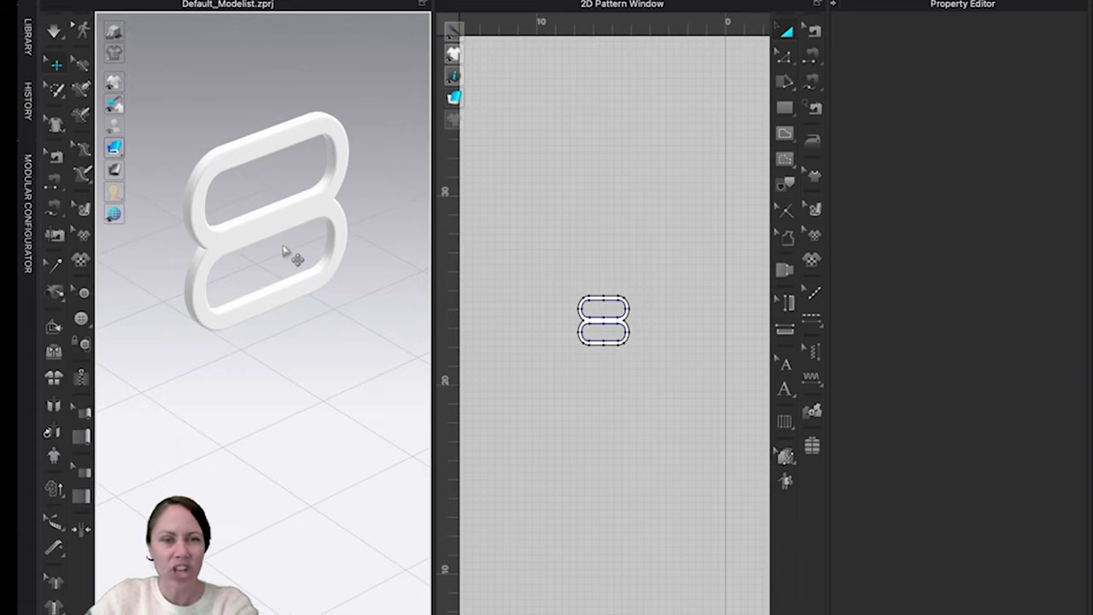
right_click_drag(313, 236, 310, 239)
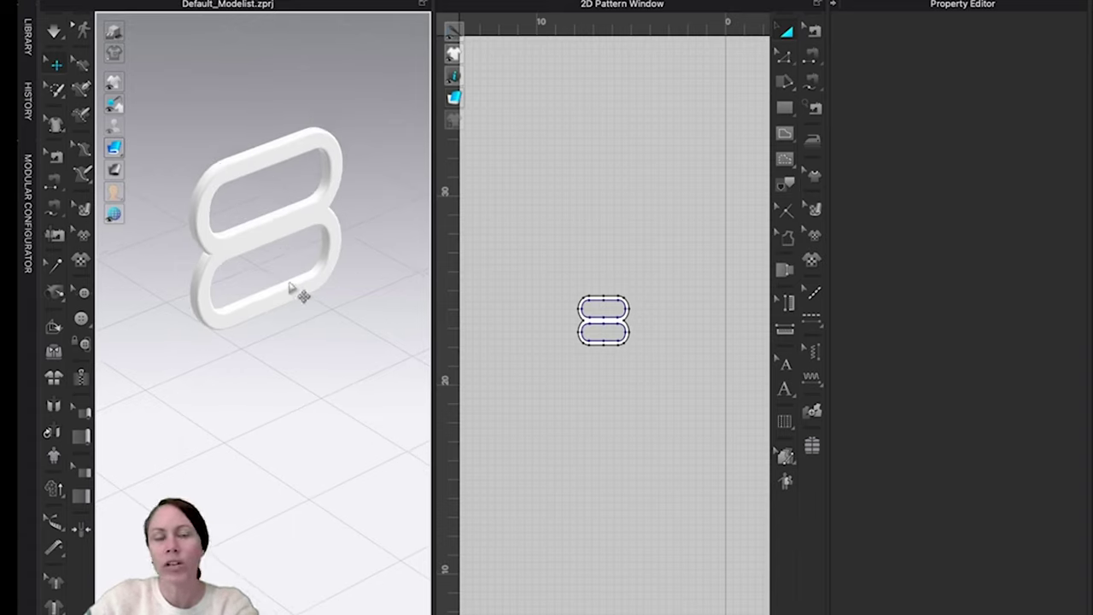
right_click_drag(305, 319, 307, 322)
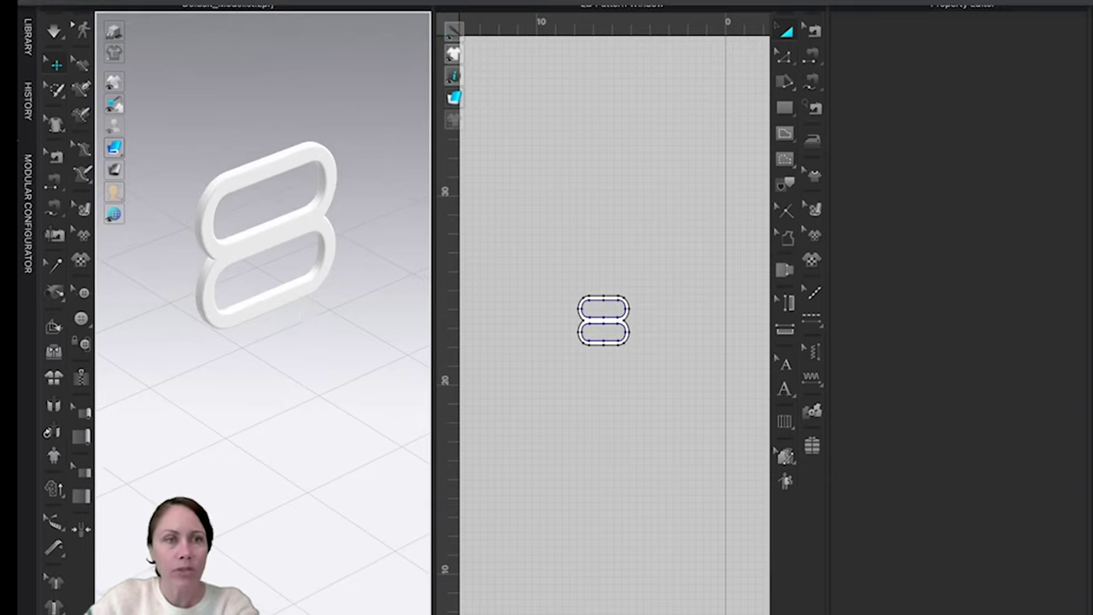
left_click(205, 0)
mouse_move(254, 198)
mouse_move(261, 166)
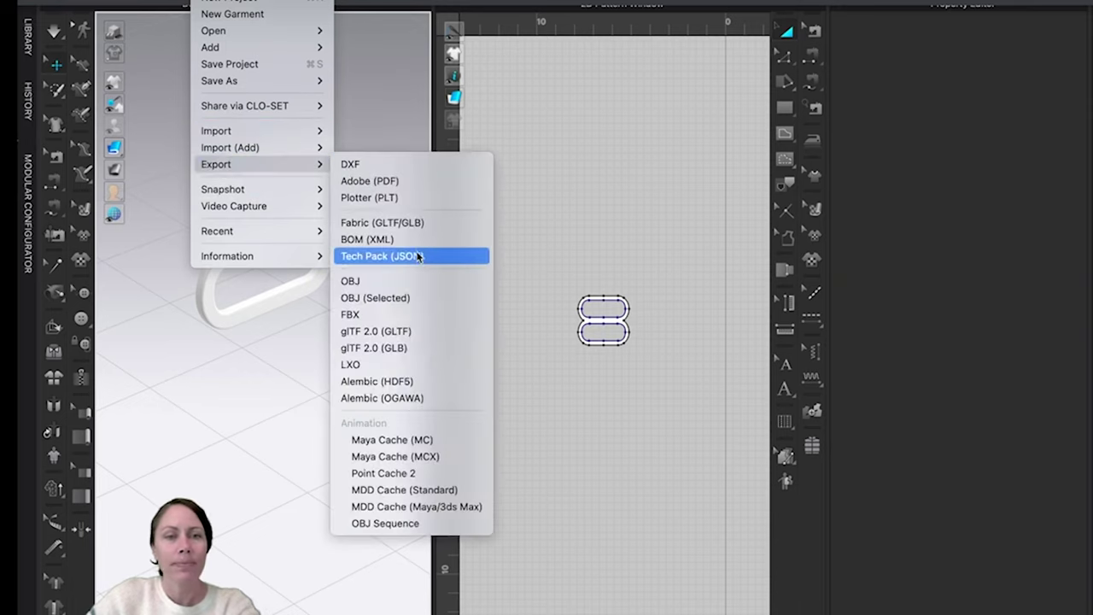
left_click(421, 281)
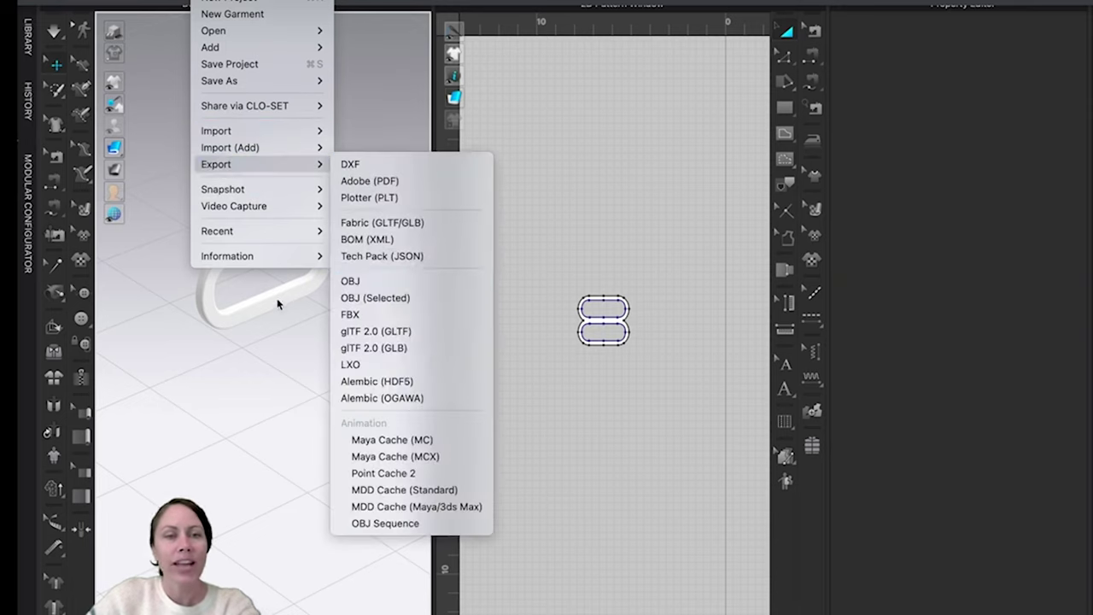
Step: Select the slider in 3D and start an OBJ (Selected) export named SliderDraft in the M2 folder
left_click(246, 314)
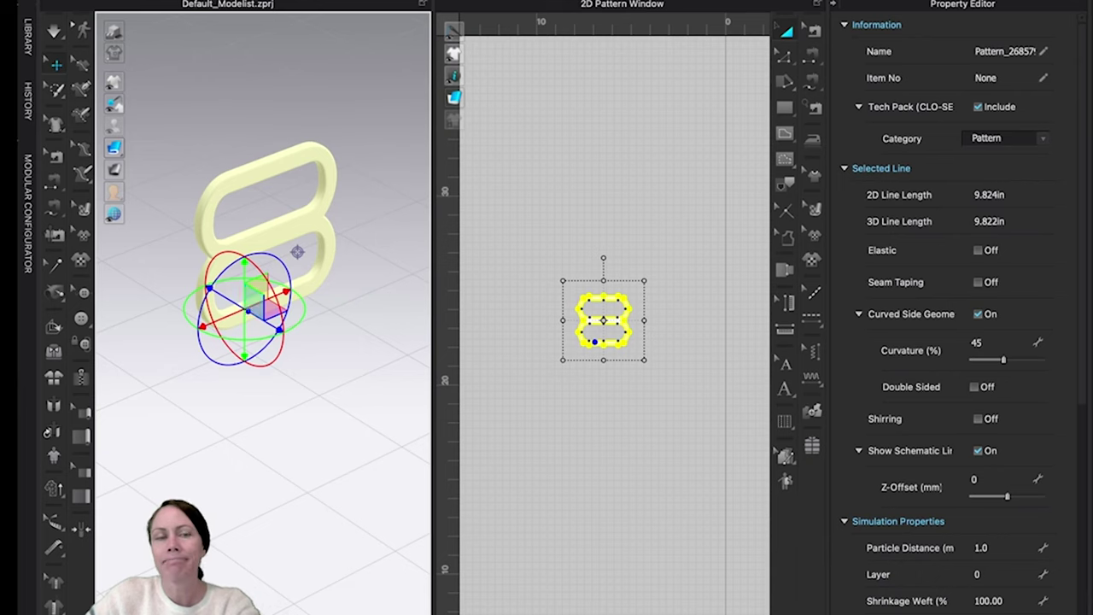
left_click(214, 1)
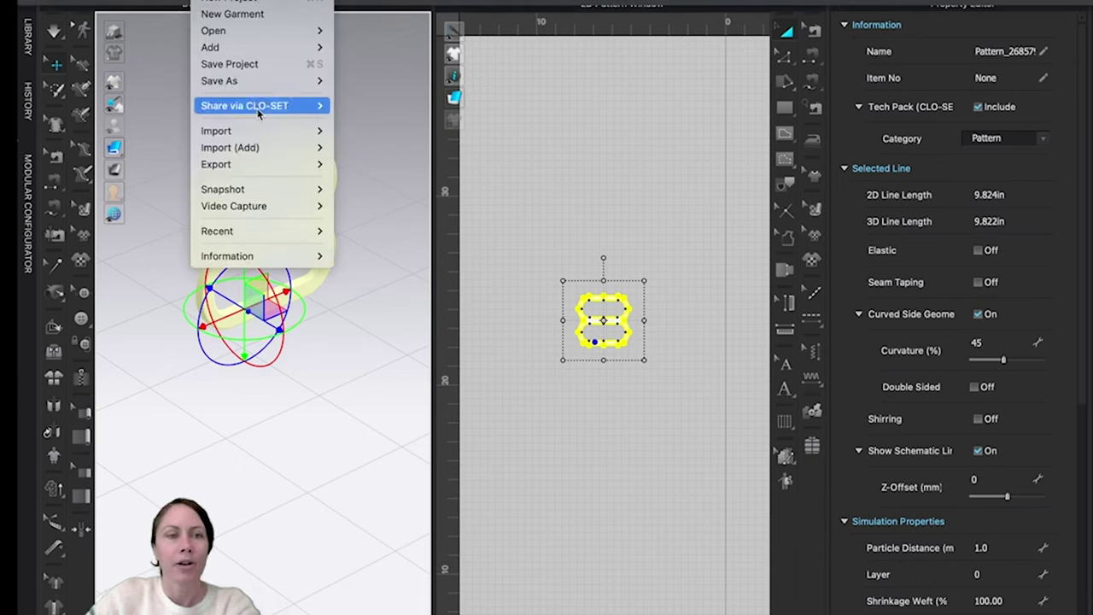
mouse_move(262, 163)
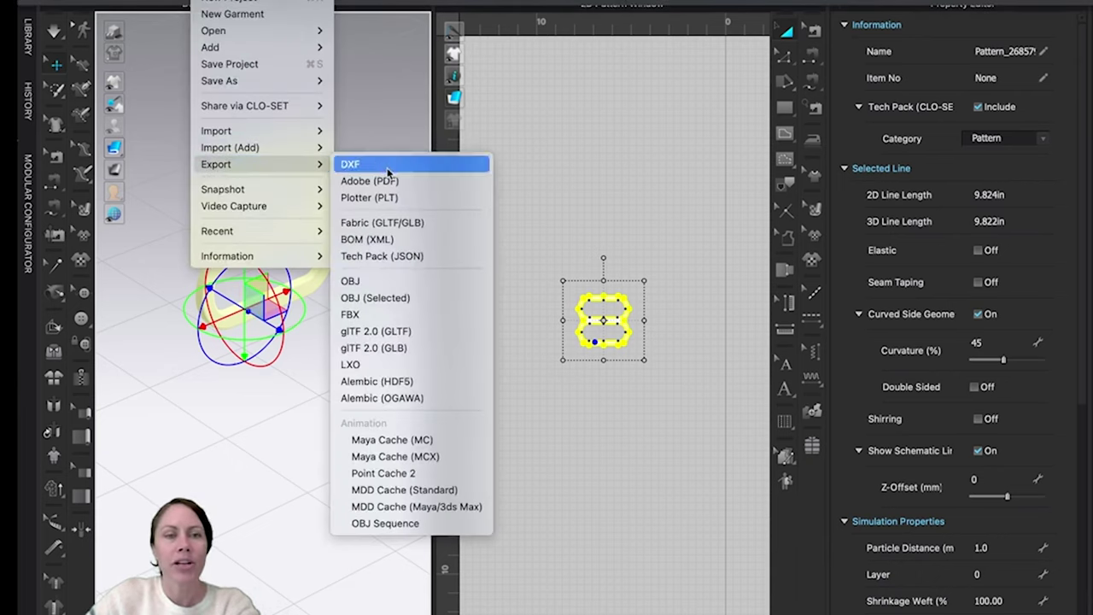
left_click(382, 298)
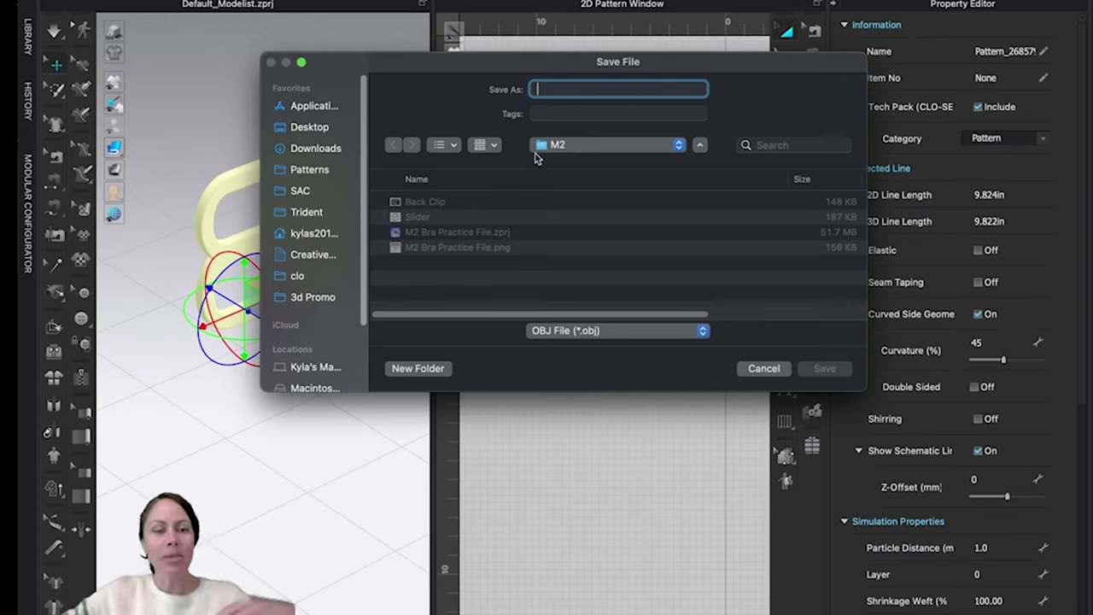
type("Slide")
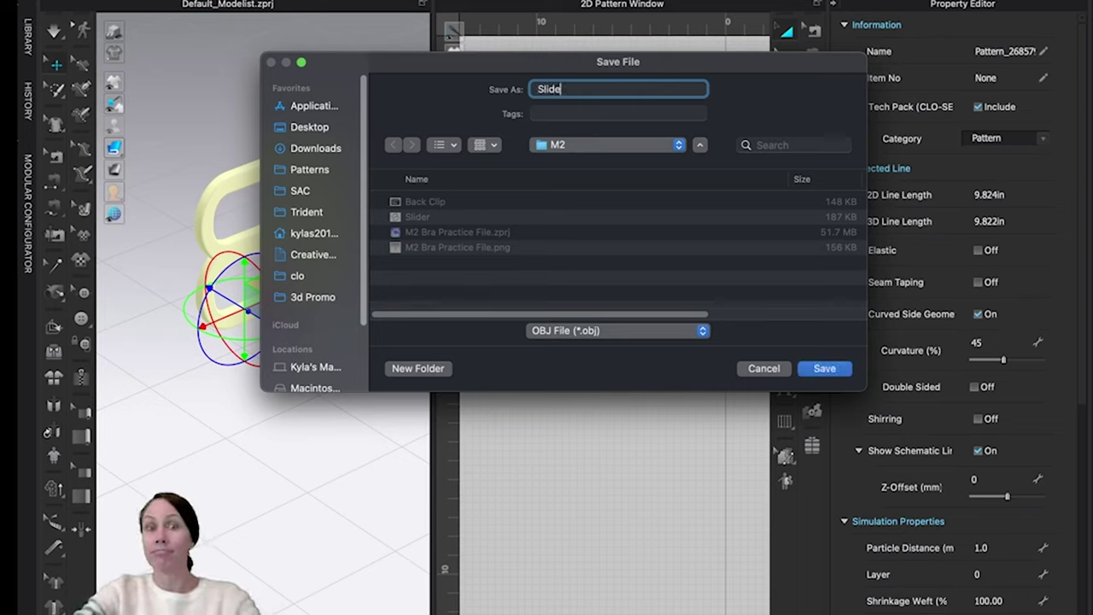
type("rDraft")
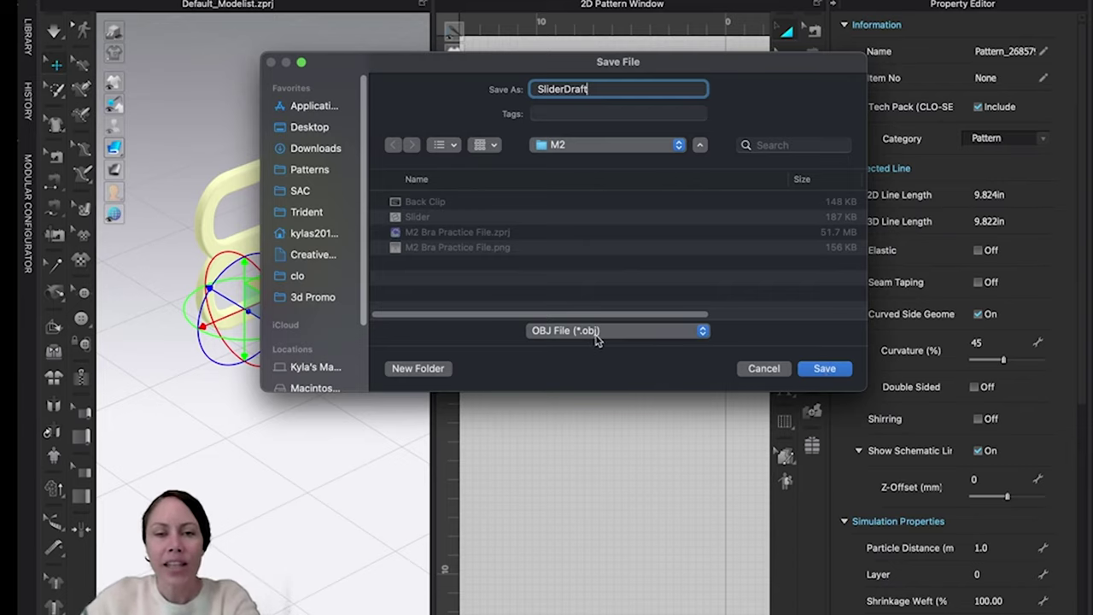
left_click(822, 370)
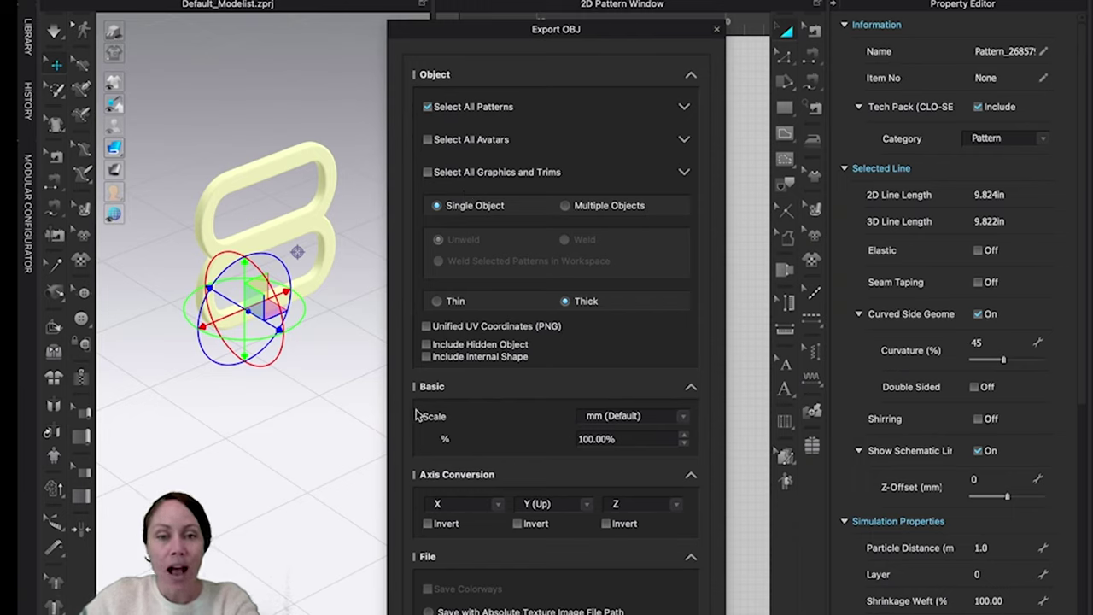
Step: Try metres as the OBJ export scale and return it to mm (Default)
left_click(686, 418)
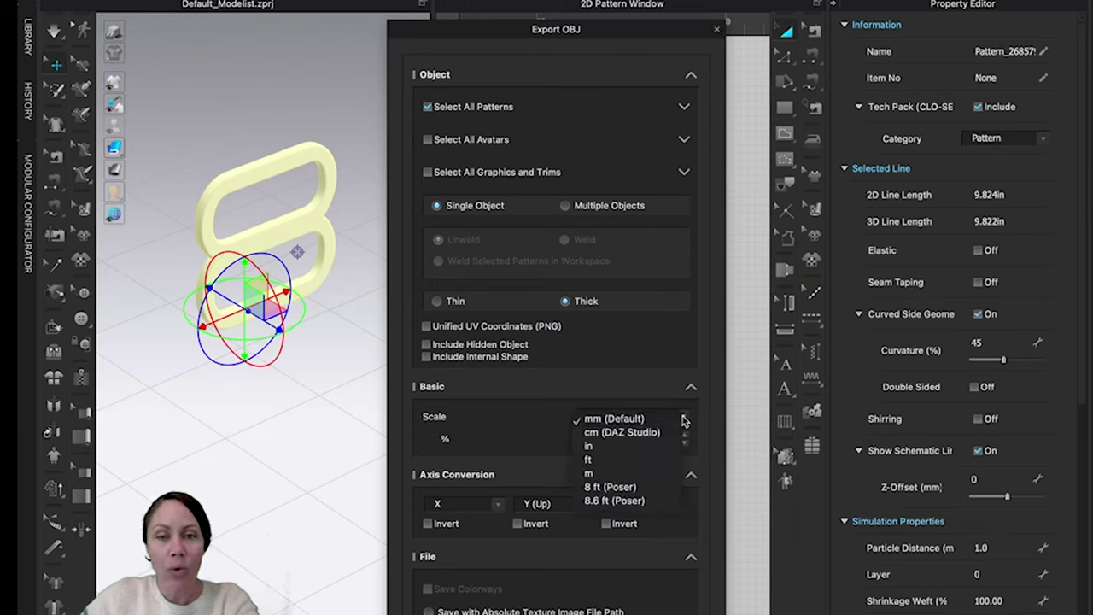
left_click(598, 473)
left_click(684, 415)
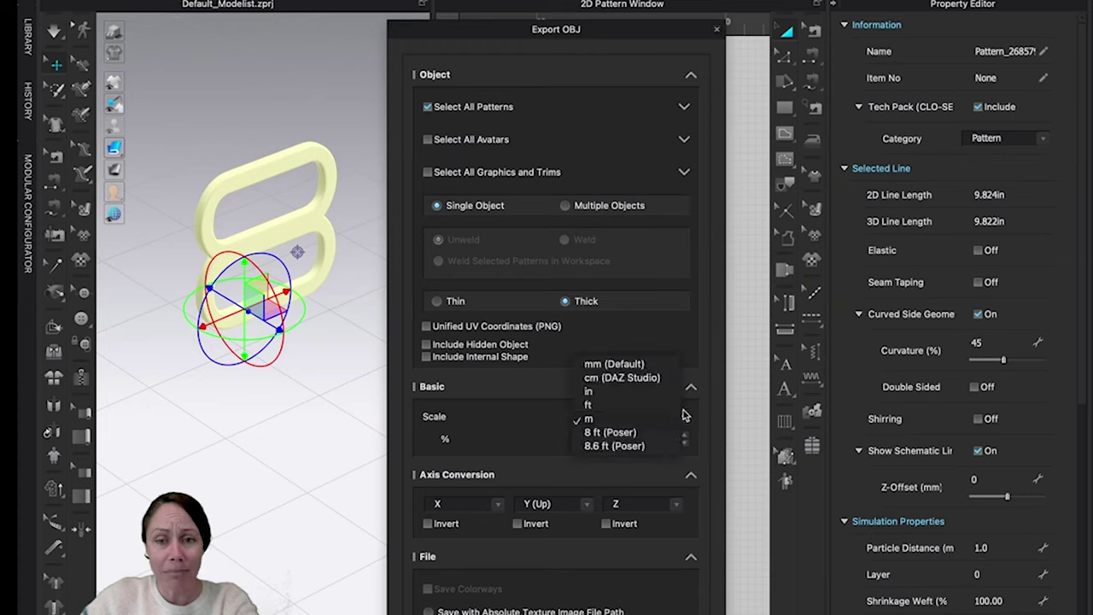
left_click(629, 367)
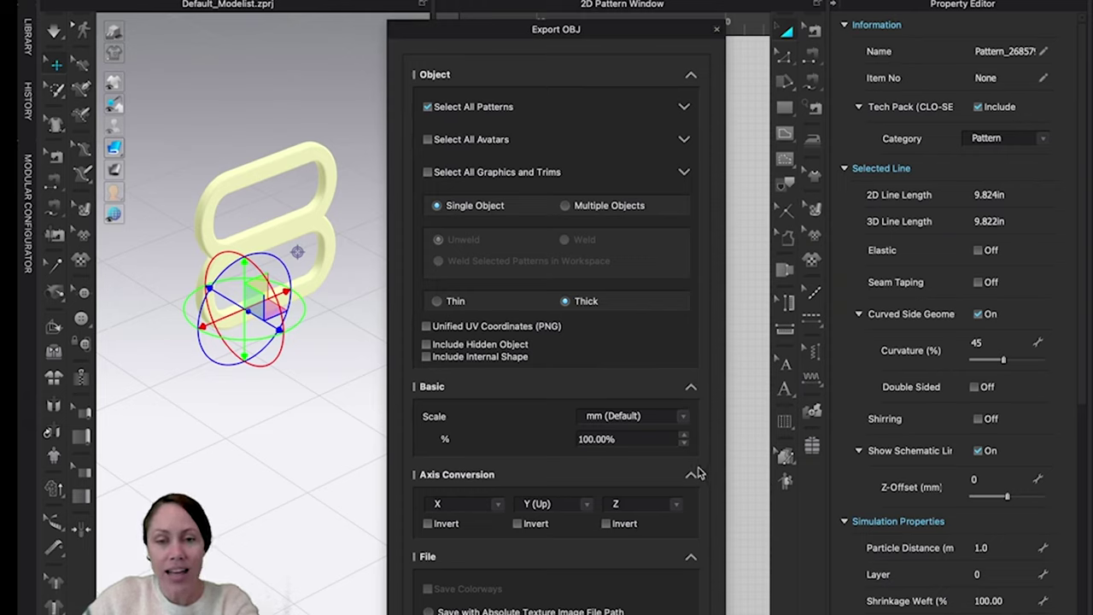
Step: Collapse the Object section of the export options and complete the slider's OBJ export at mm (Default) scale
left_click(691, 386)
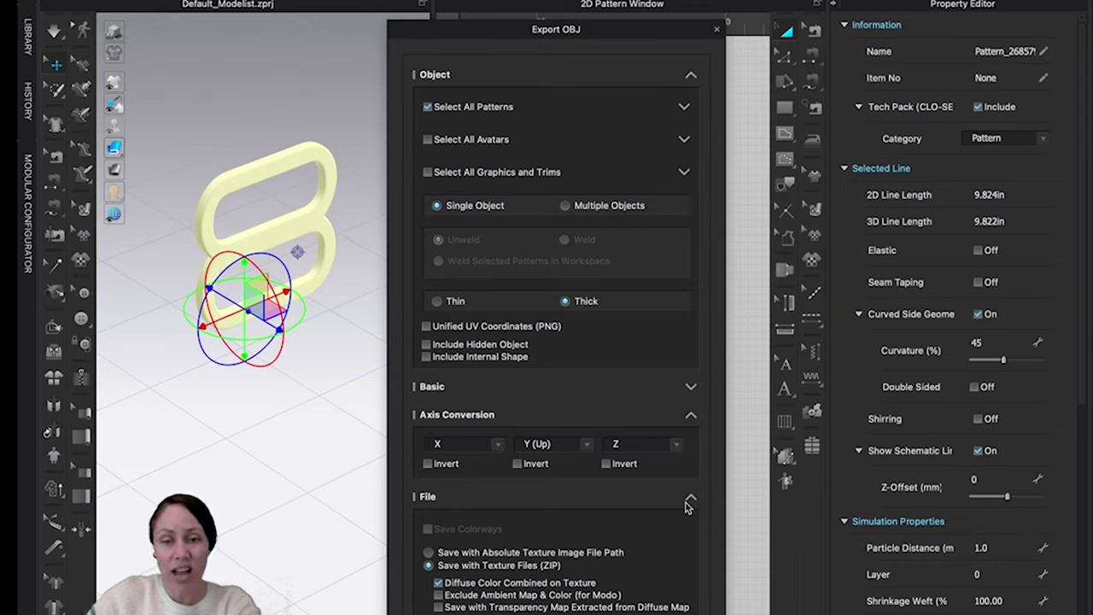
left_click(694, 389)
left_click(688, 173)
left_click(687, 172)
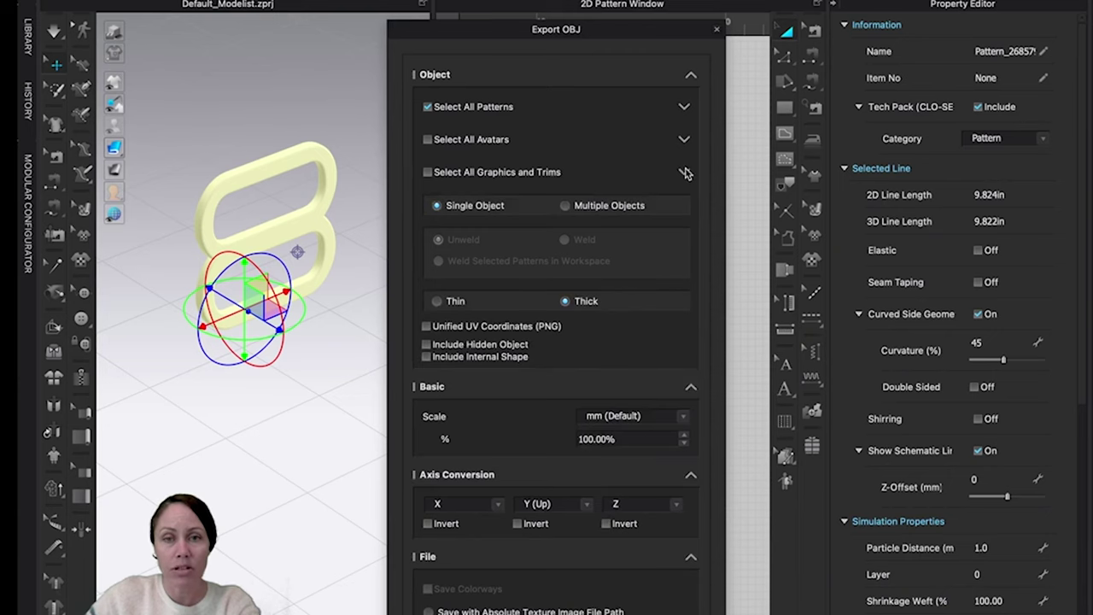
left_click(691, 75)
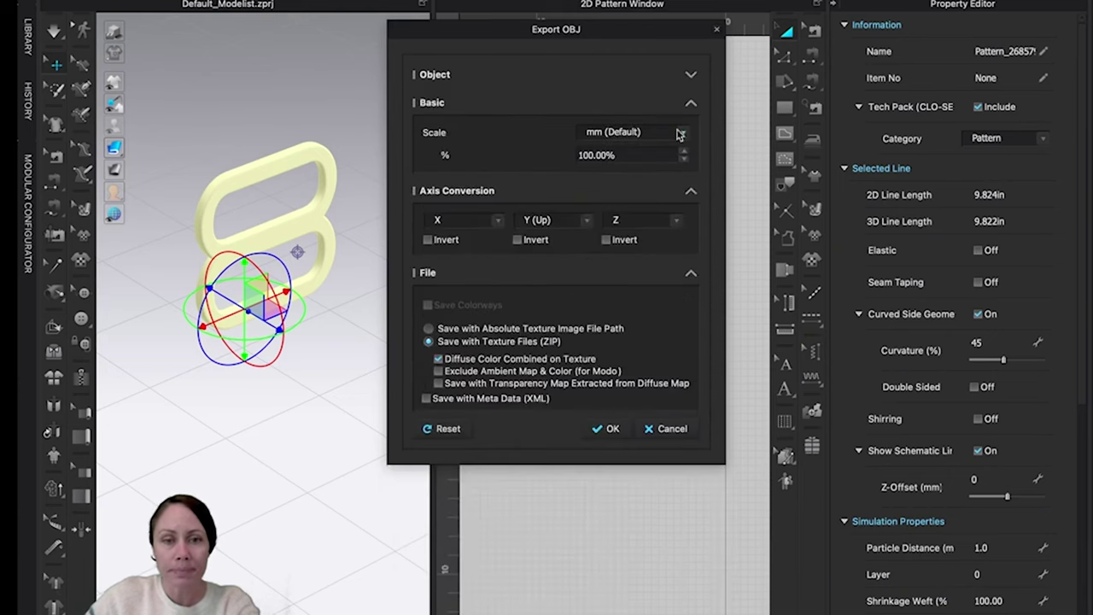
left_click(604, 429)
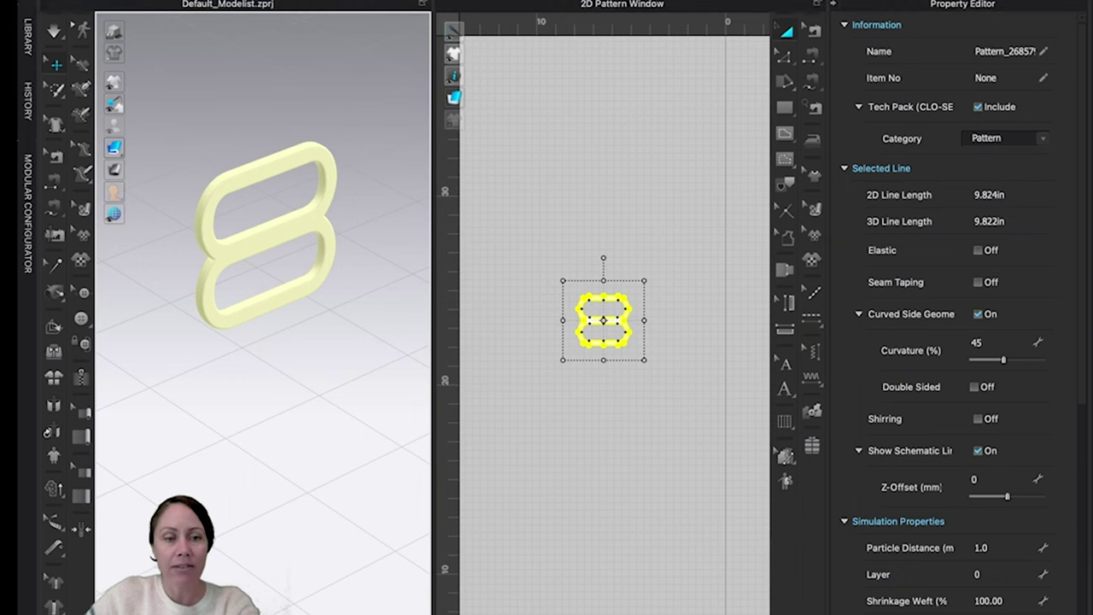
Step: Switch to Finder and extract SliderDraft.zip in the M2 folder under Patterns > 114C
mouse_move(293, 608)
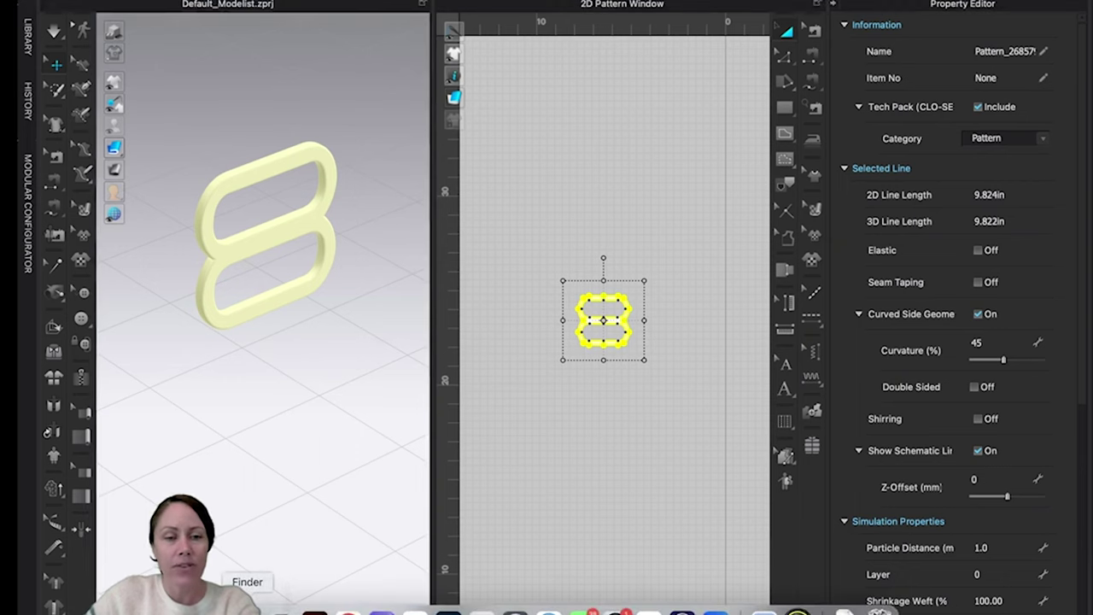
left_click(248, 610)
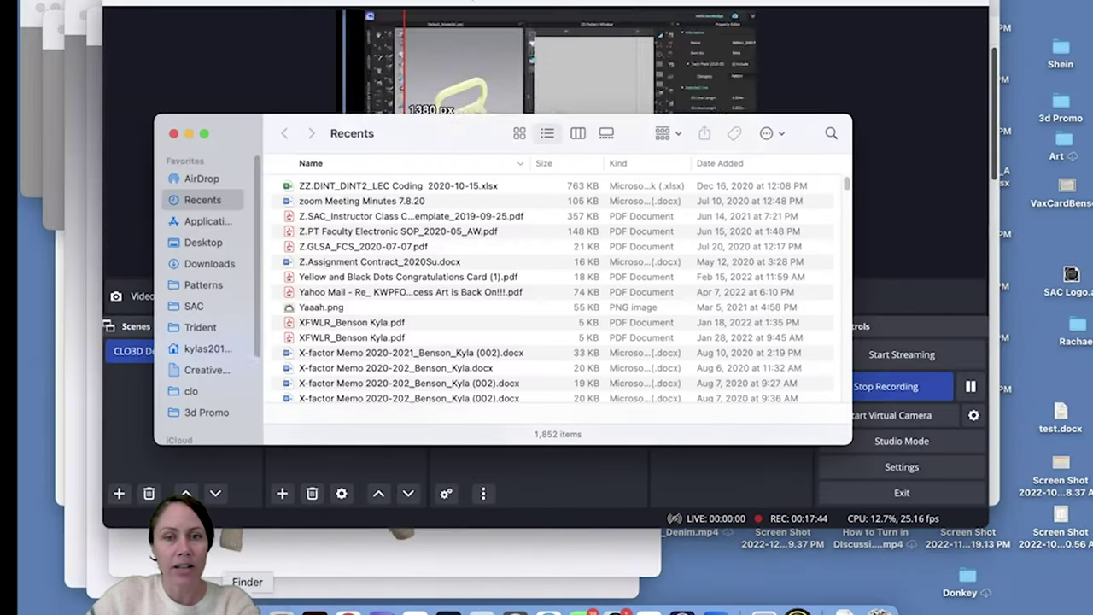
left_click(205, 285)
left_click(298, 170)
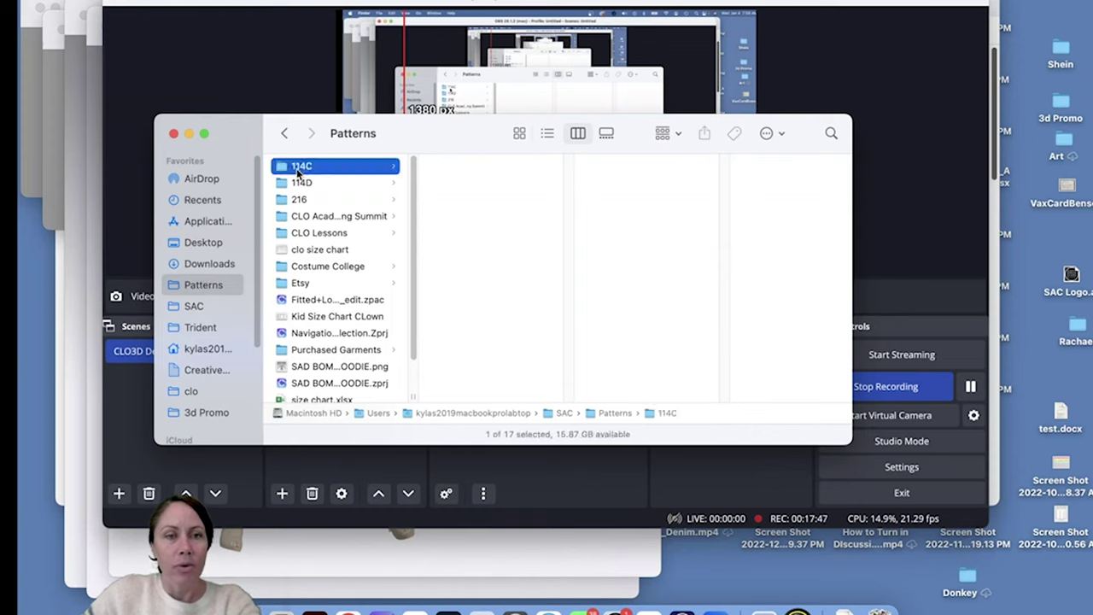
left_click(457, 184)
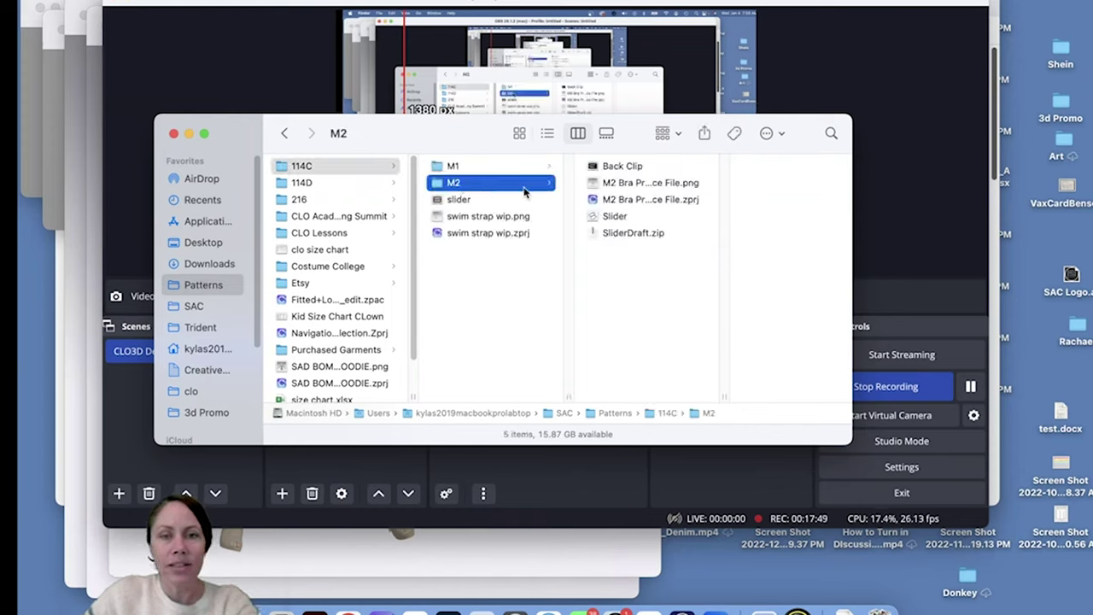
left_click(632, 236)
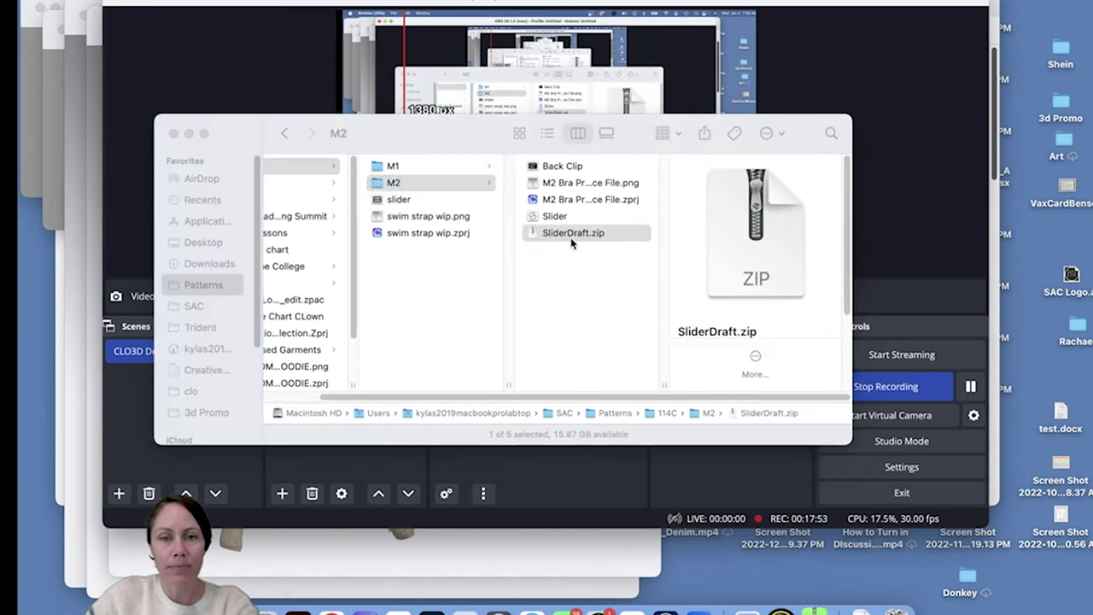
left_click(557, 236)
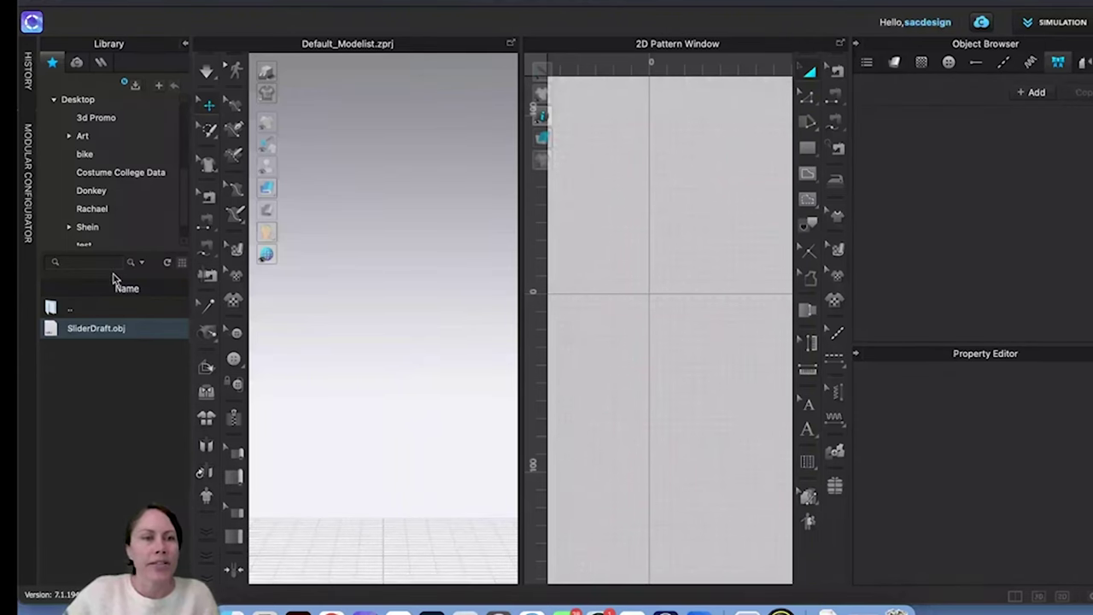
Step: Open M2 Bra Practice File.zprj from the M2 folder in CLO, dismiss the seamline notice, and inspect the right back strap
scroll(97, 195, "down", 1)
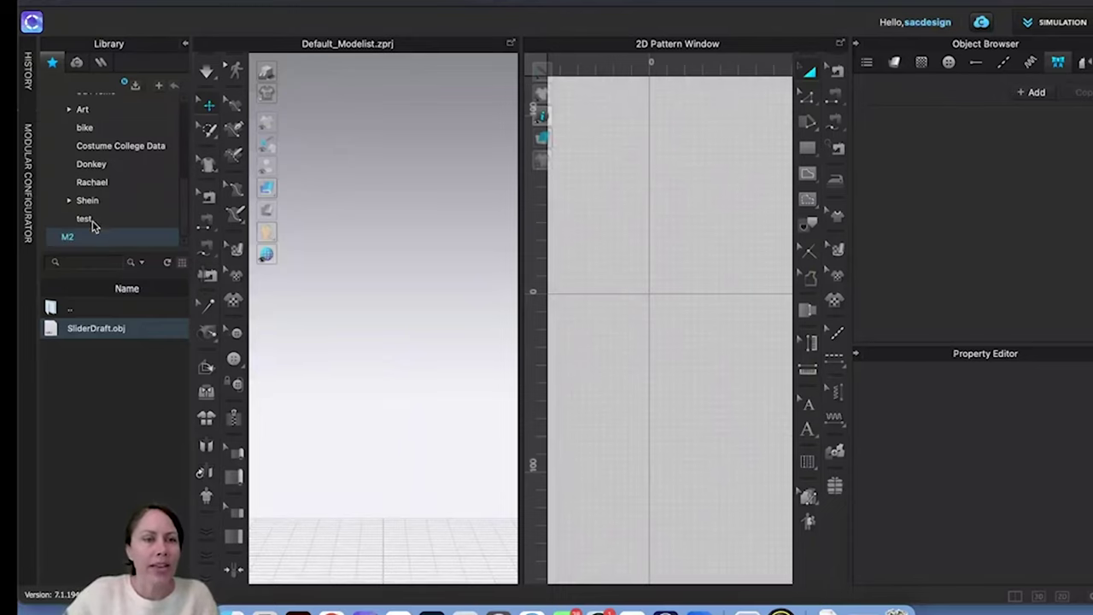
left_click(73, 238)
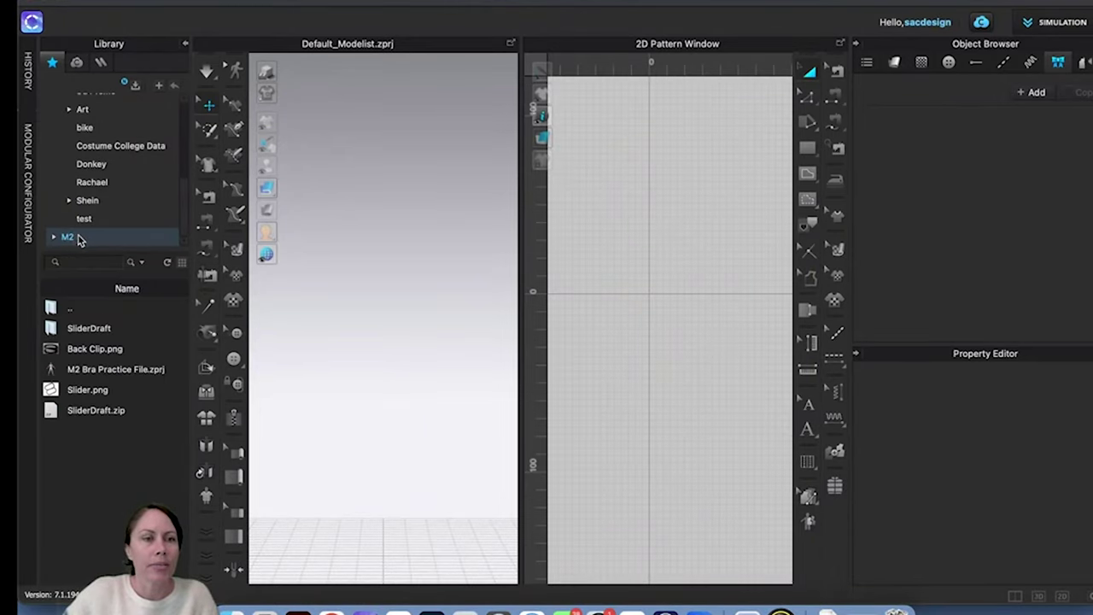
double_click(112, 374)
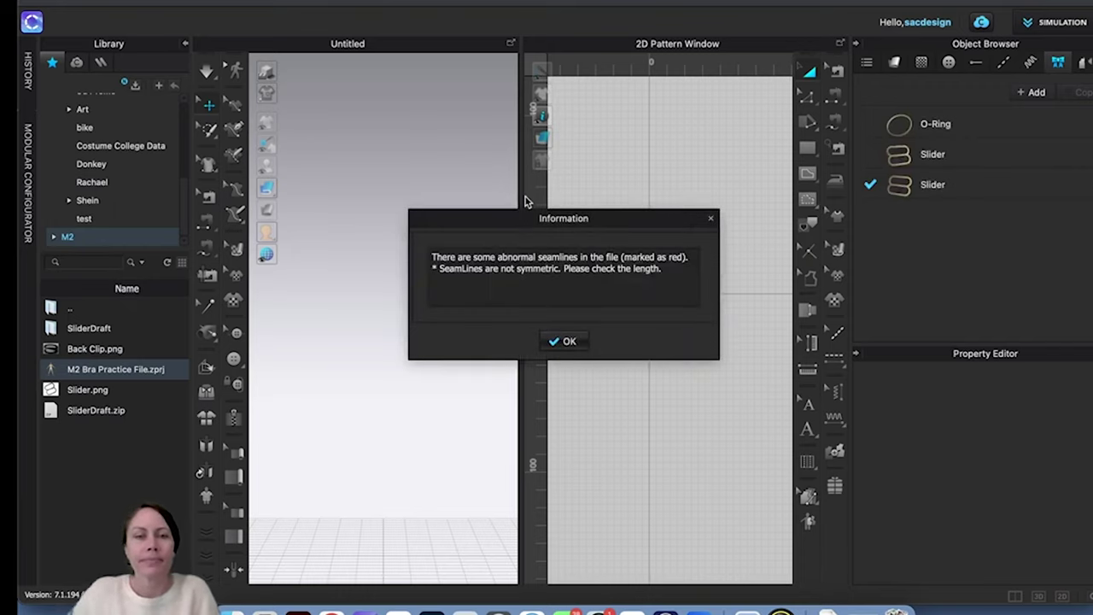
left_click(556, 342)
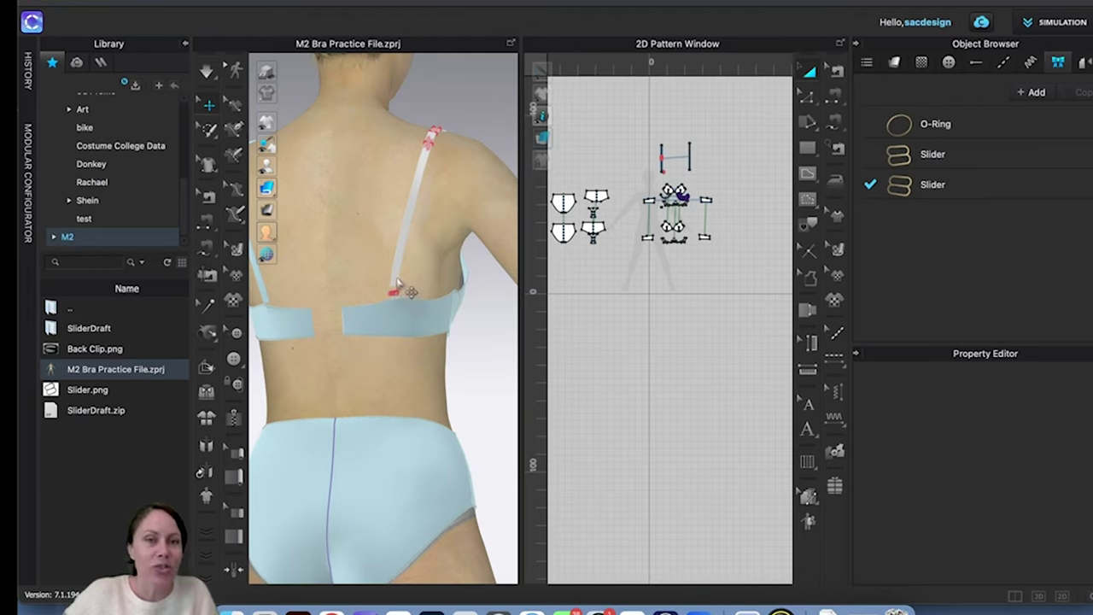
scroll(410, 303, "up", 8)
scroll(410, 301, "up", 2)
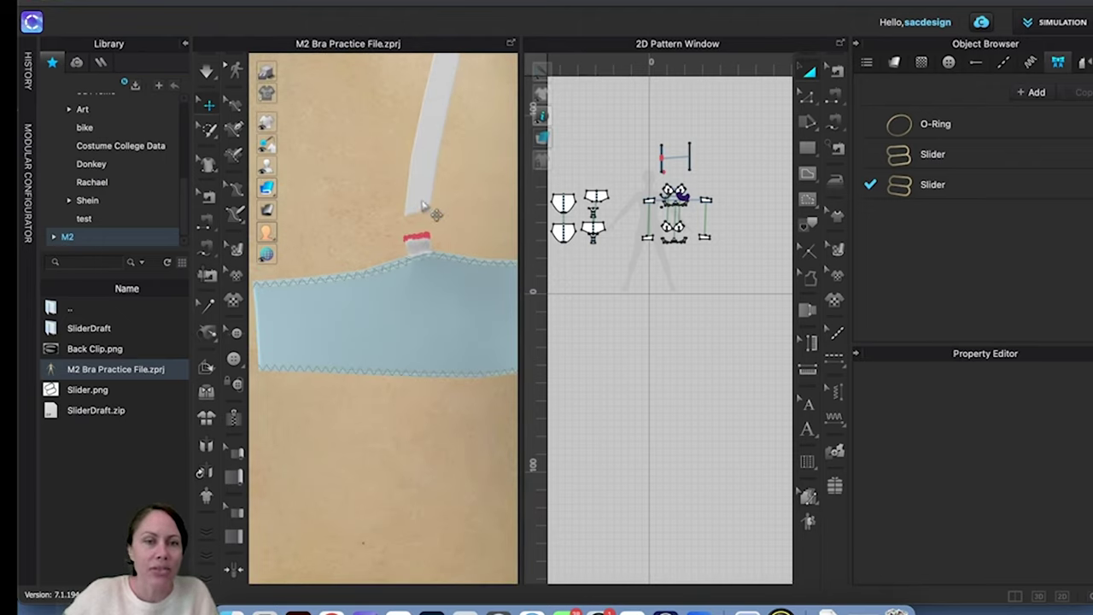
scroll(423, 205, "down", 5)
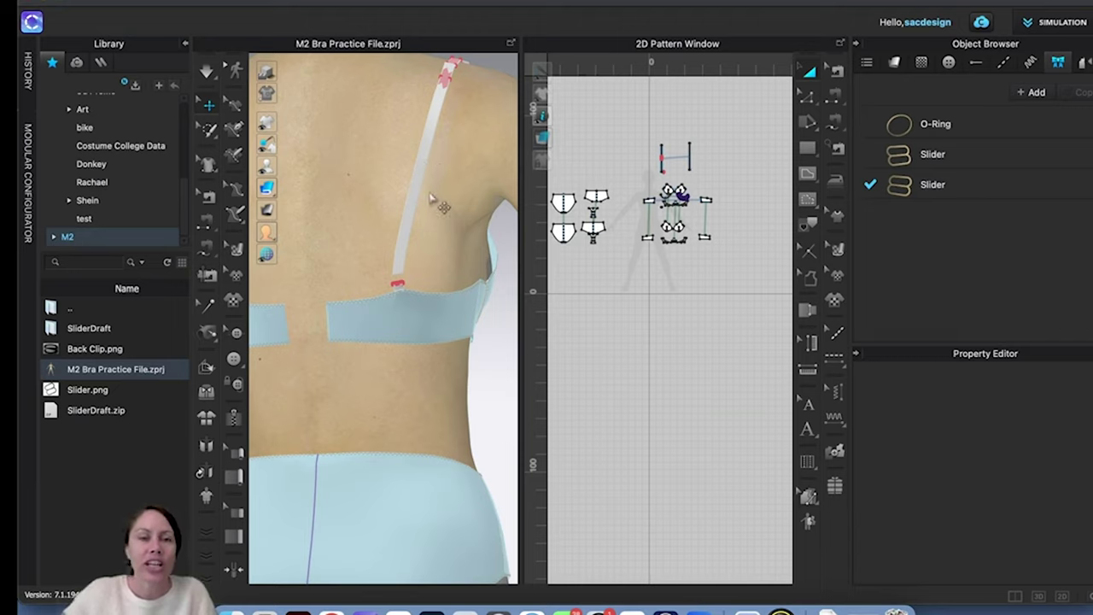
middle_click_drag(439, 202, 410, 285)
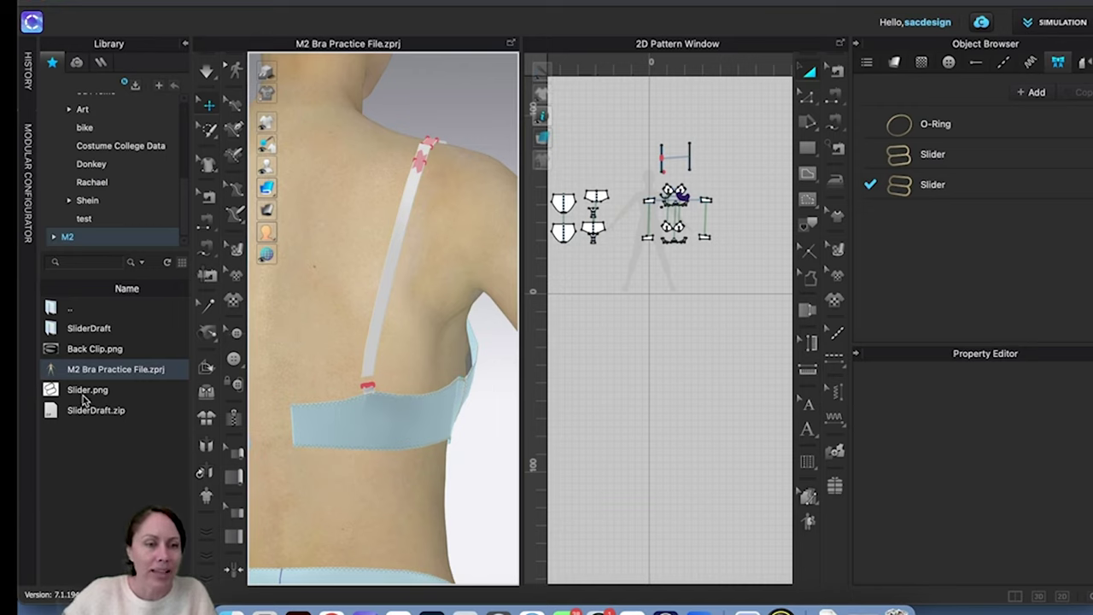
Step: Add SliderDraft.obj from the SliderDraft folder to the workspace with Trim as its object type
double_click(75, 334)
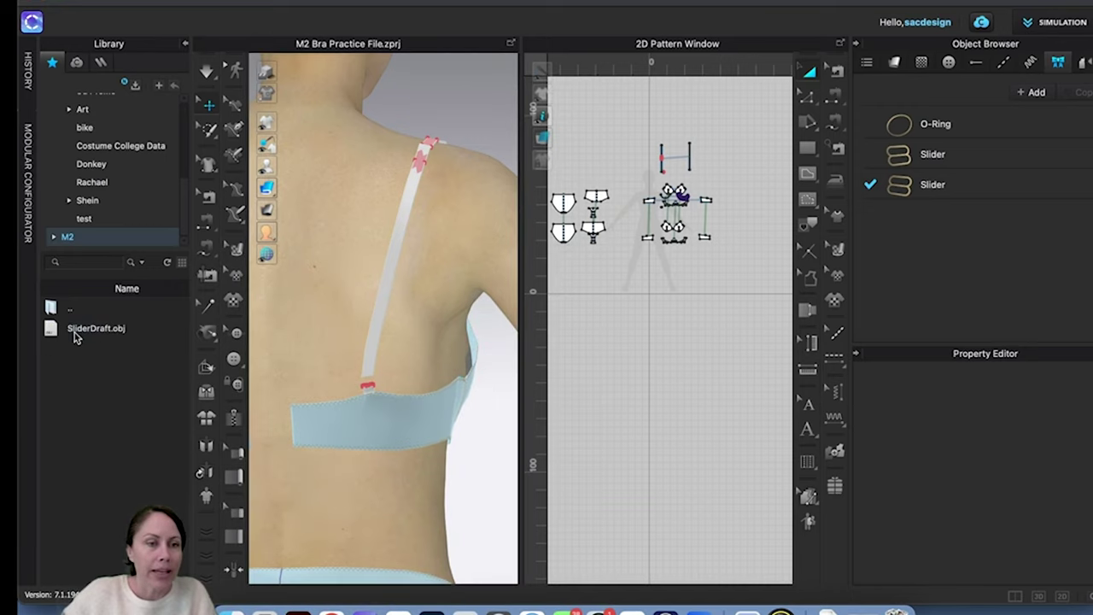
left_click(76, 333)
right_click(77, 336)
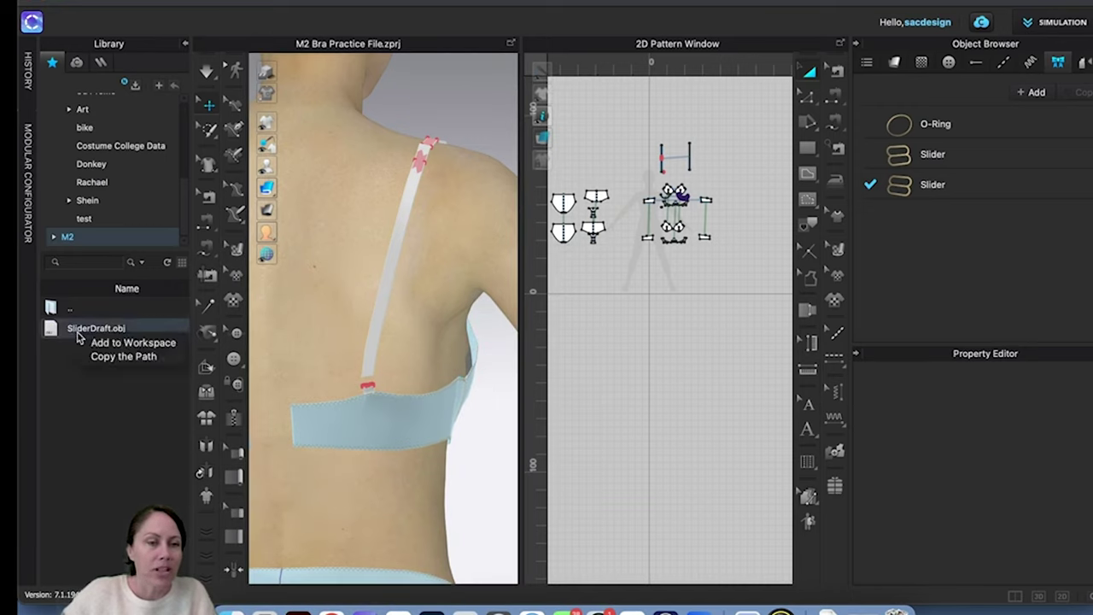
left_click(97, 344)
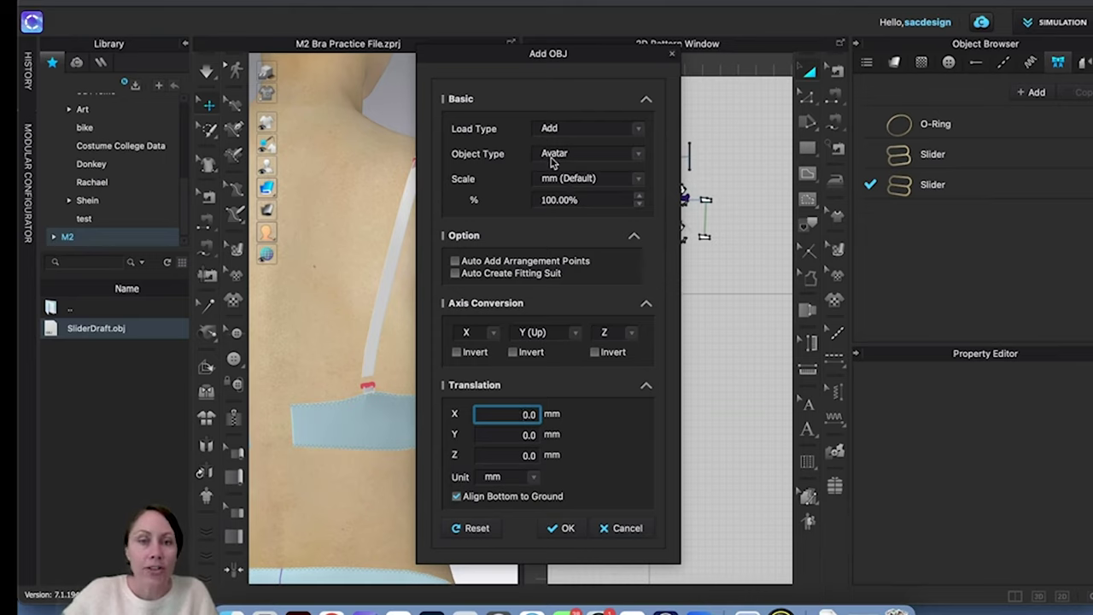
left_click(553, 155)
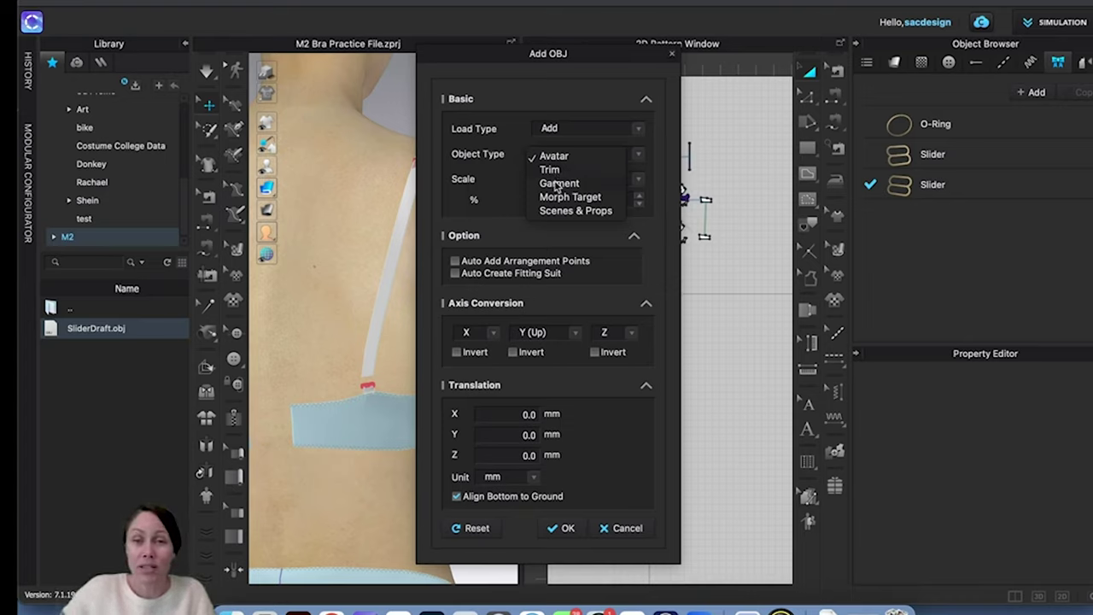
left_click(550, 170)
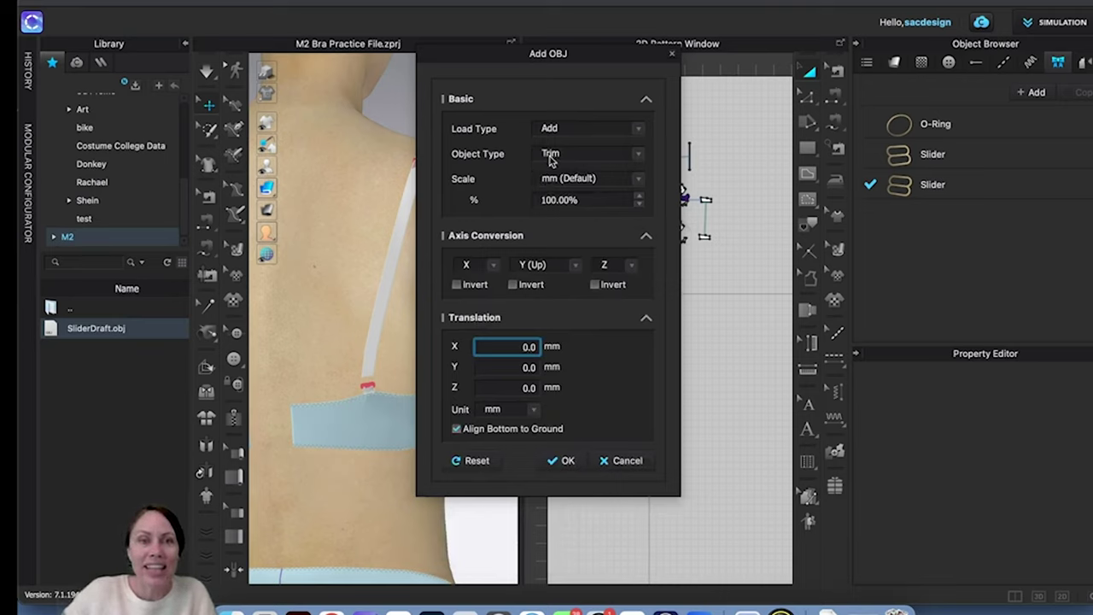
Step: Try metres as the import scale, return it to mm (Default), and complete the slider's trim import
left_click(639, 181)
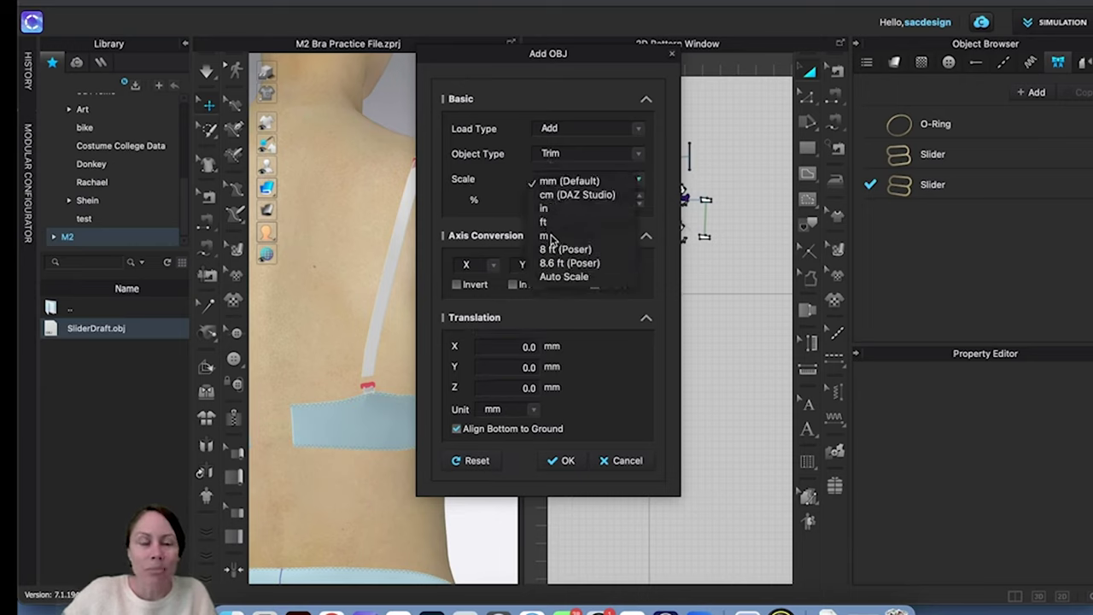
left_click(551, 235)
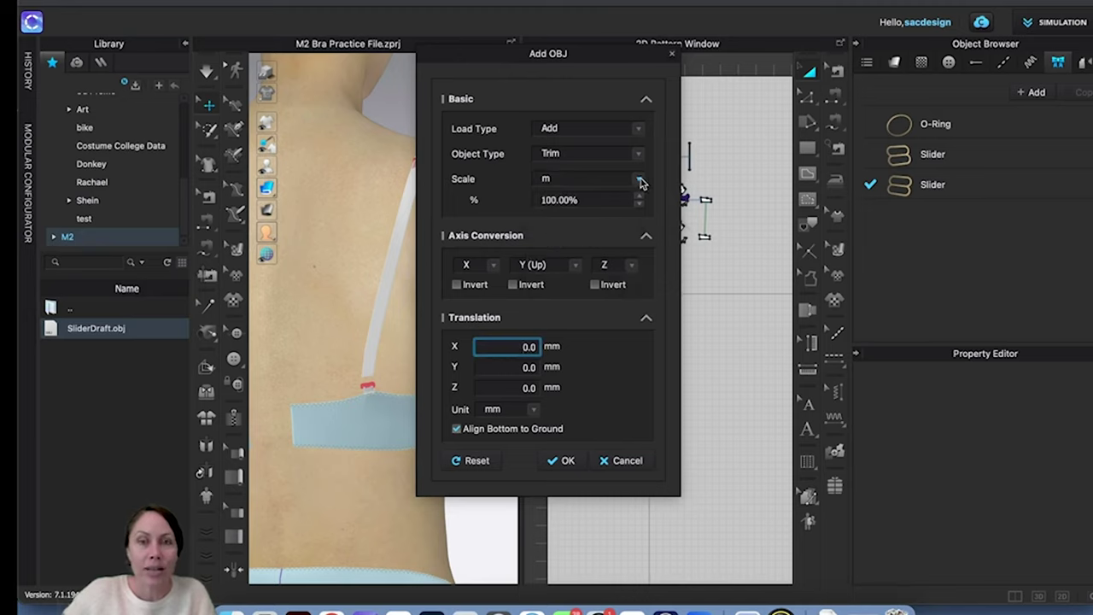
left_click(639, 181)
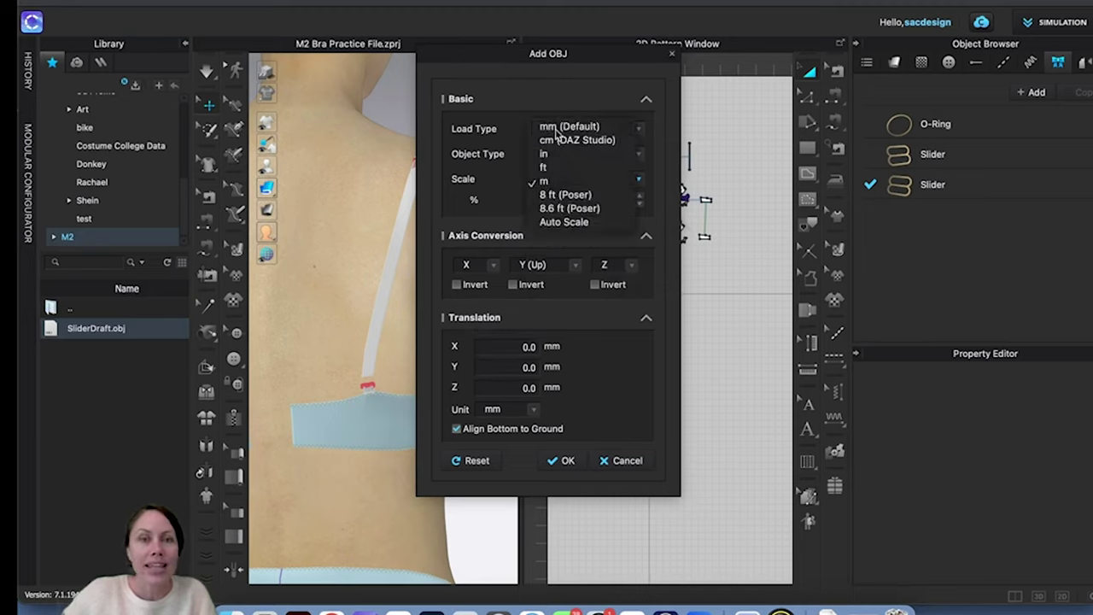
left_click(567, 126)
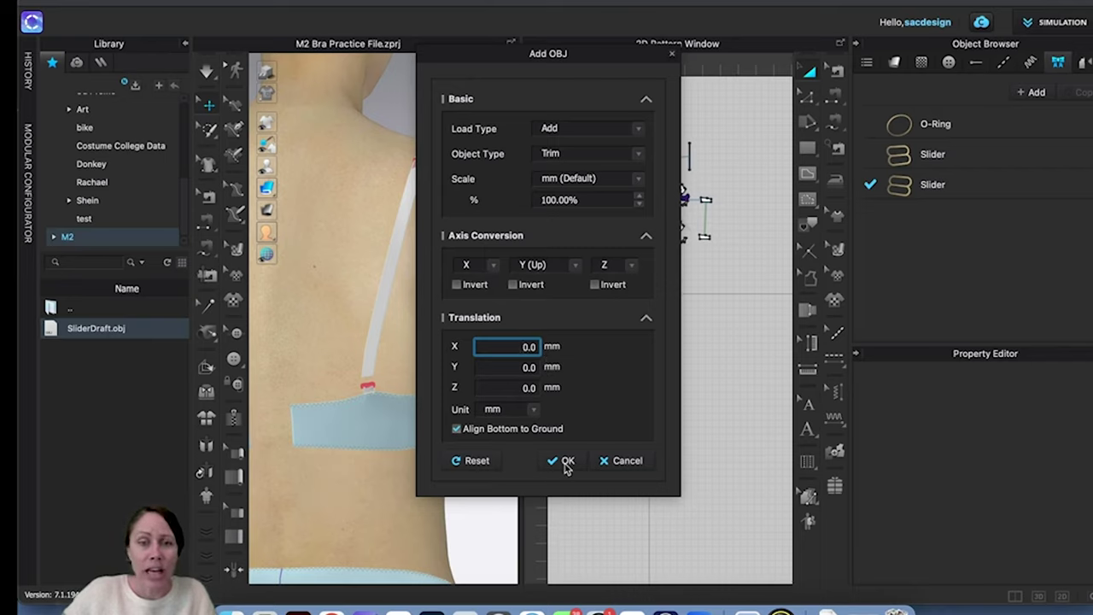
left_click(568, 461)
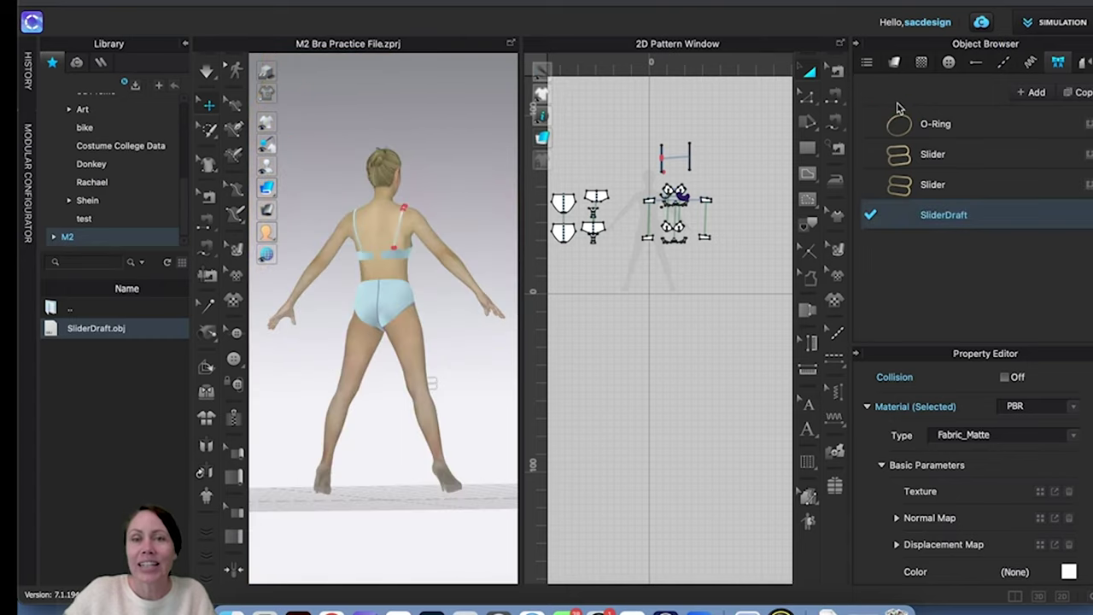
Step: Select the imported slider beside the avatar's leg and relocate it onto the right back strap by picking the strap as its target
left_click(894, 63)
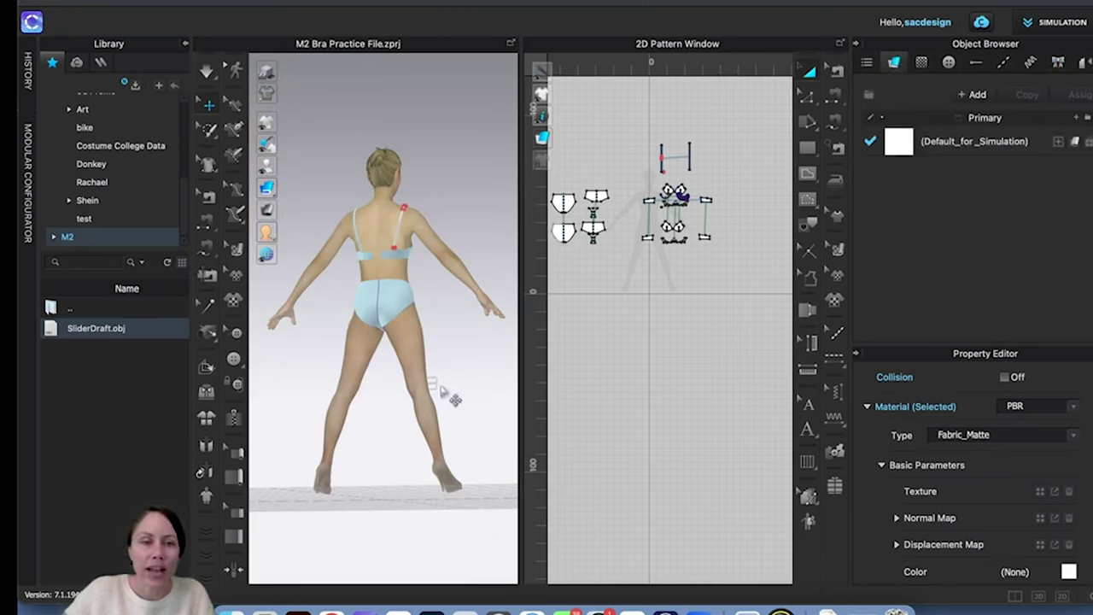
scroll(431, 418, "up", 3)
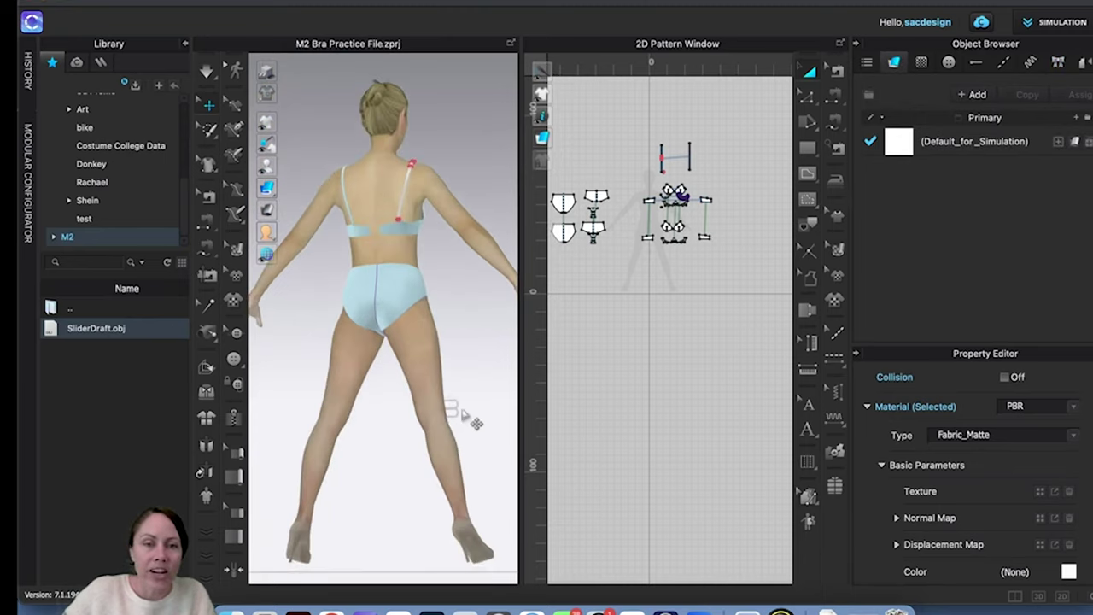
left_click(467, 423)
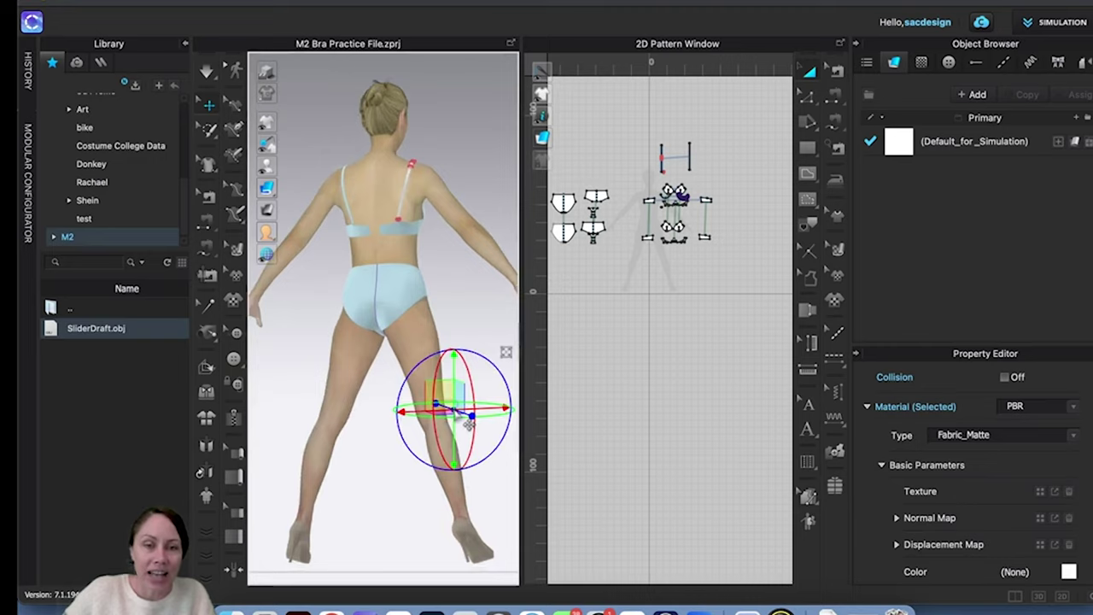
right_click_drag(469, 425, 462, 349)
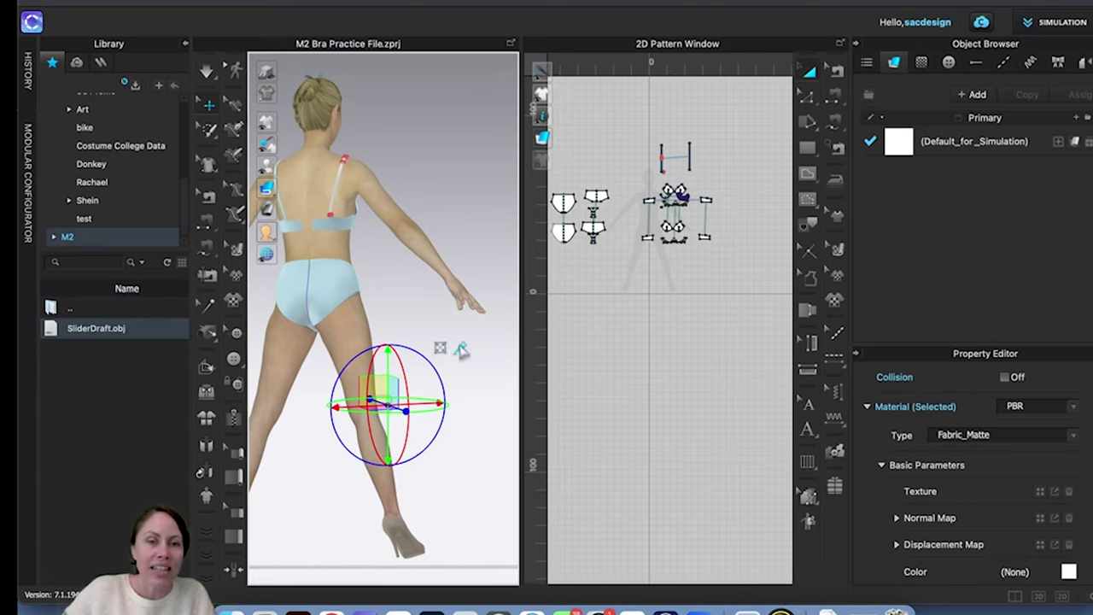
left_click(461, 349)
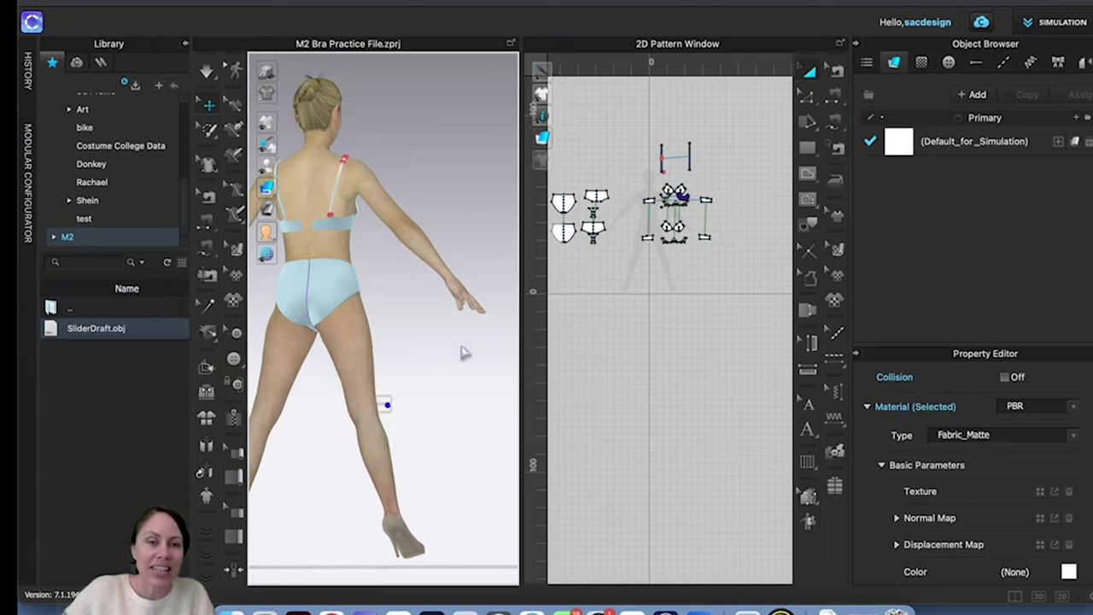
left_click(346, 195)
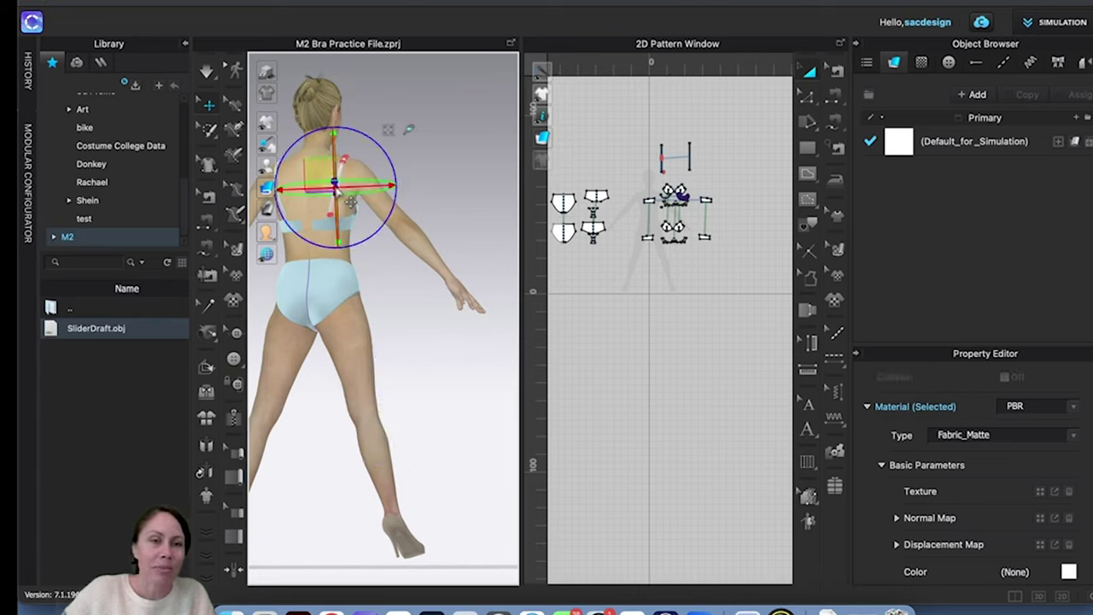
Step: Collapse the Library and show only the 3D window, framed on the slider at the back strap
right_click_drag(363, 228, 403, 335)
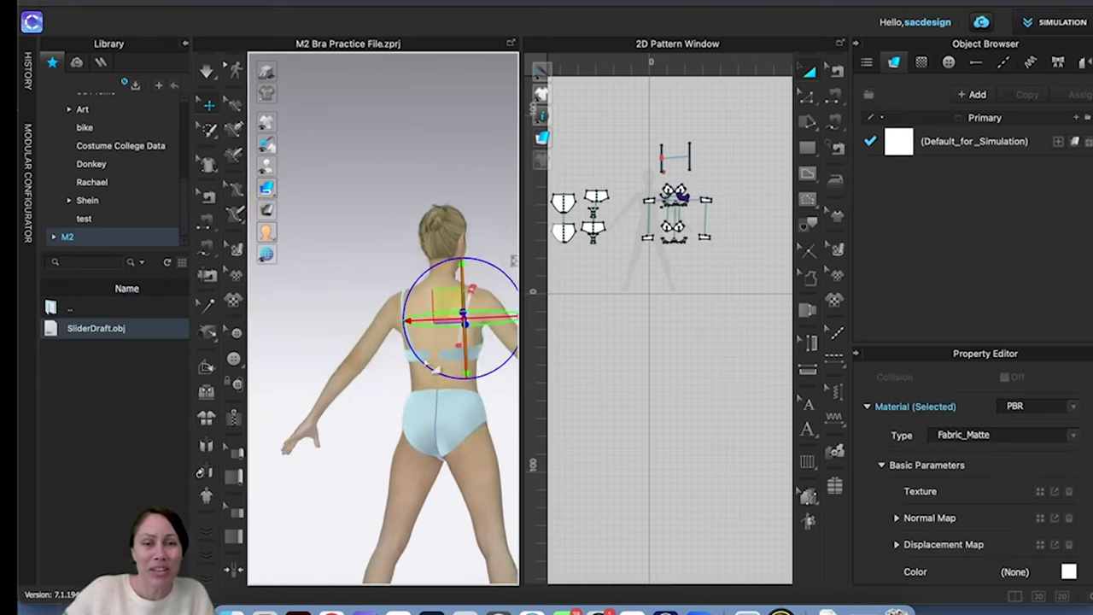
scroll(403, 334, "up", 3)
scroll(405, 336, "up", 6)
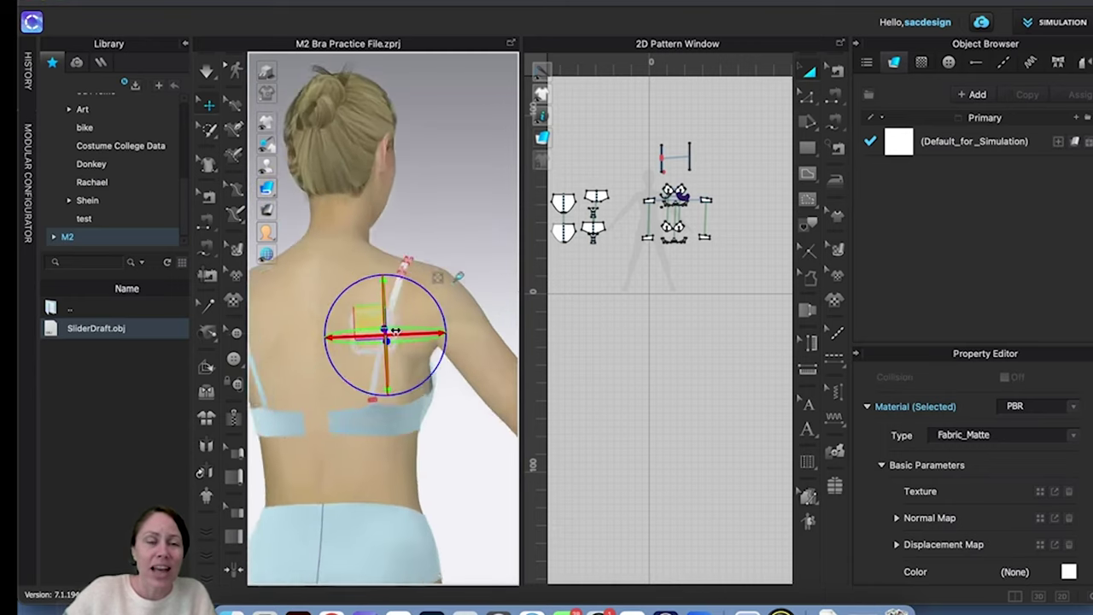
left_click(187, 44)
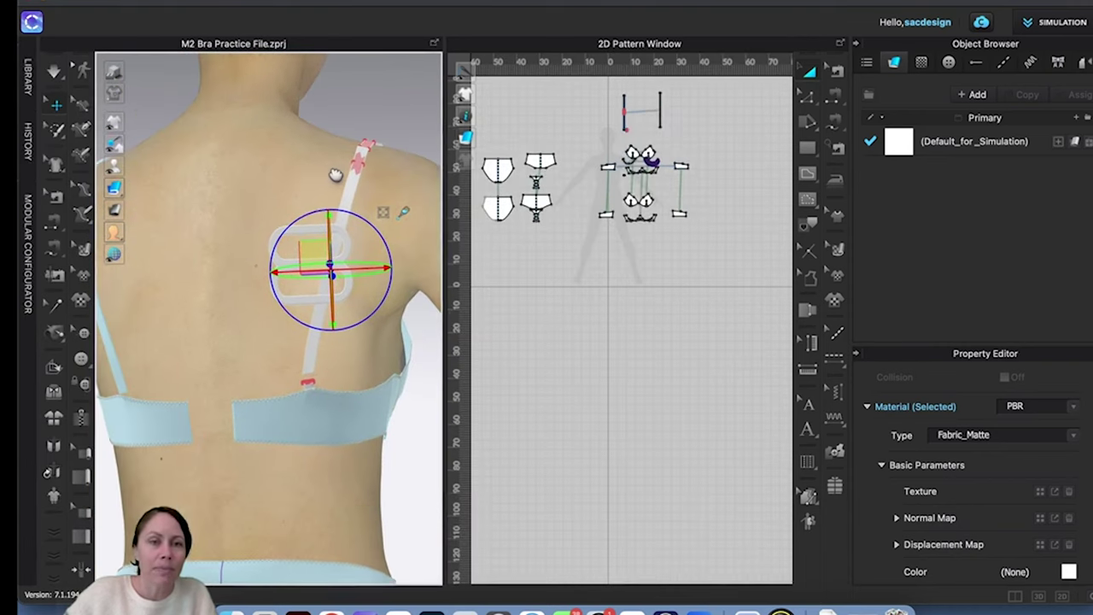
middle_click_drag(335, 175, 329, 206)
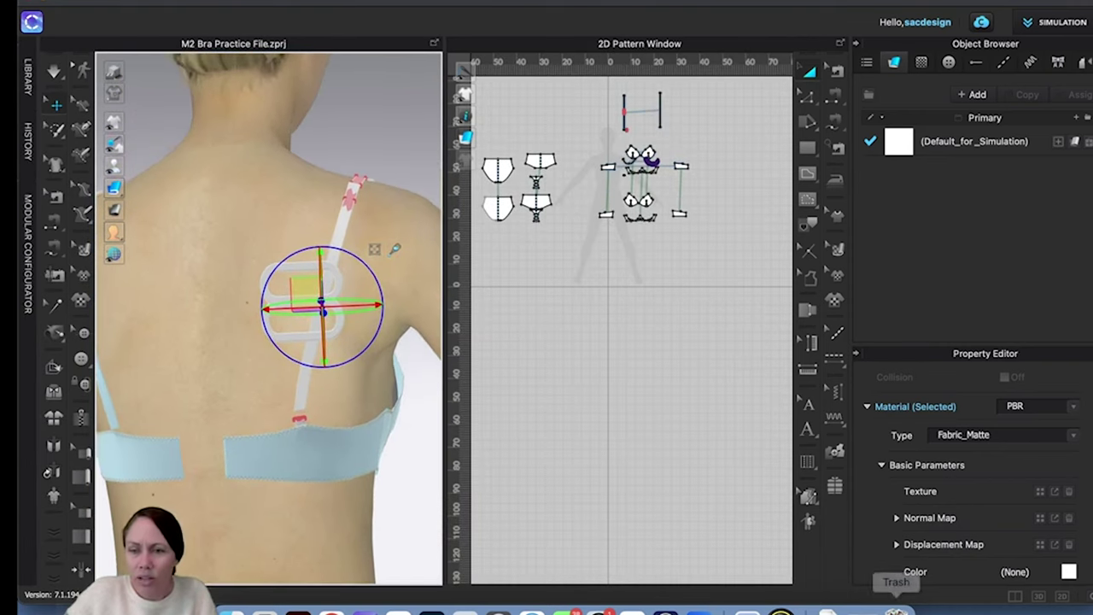
left_click(1036, 598)
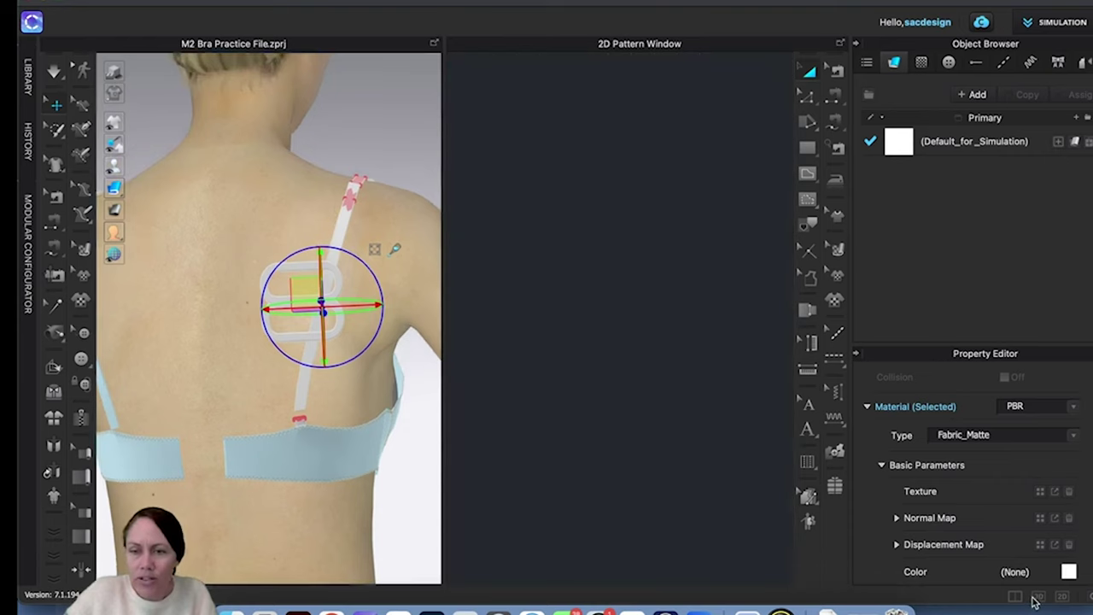
scroll(559, 305, "up", 2)
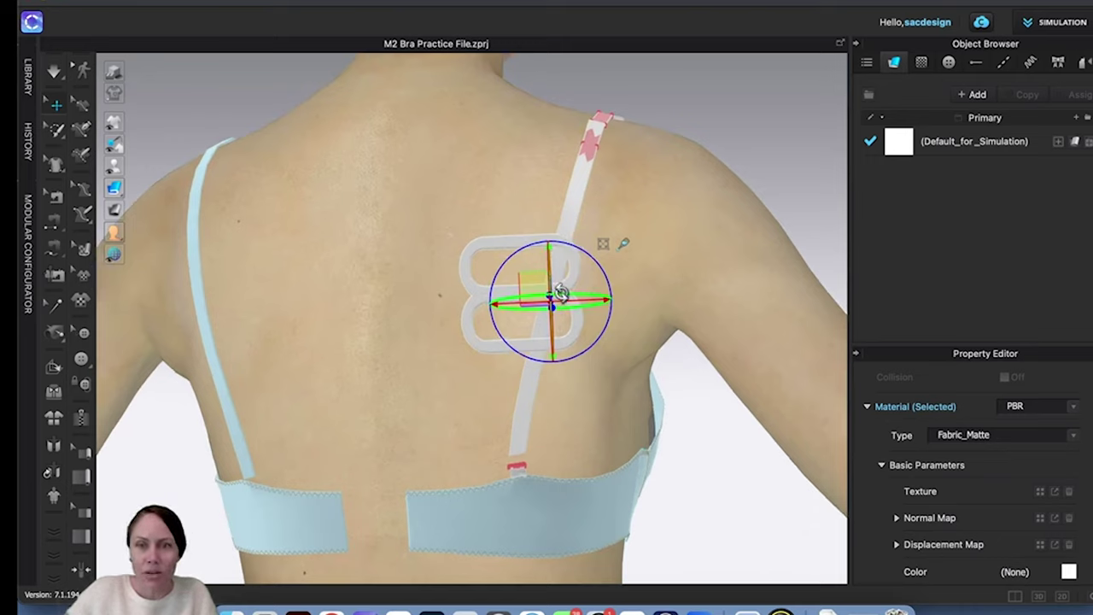
Step: Select SliderDraft in the trim list and display its Specification properties with the local scale
scroll(971, 503, "down", 5)
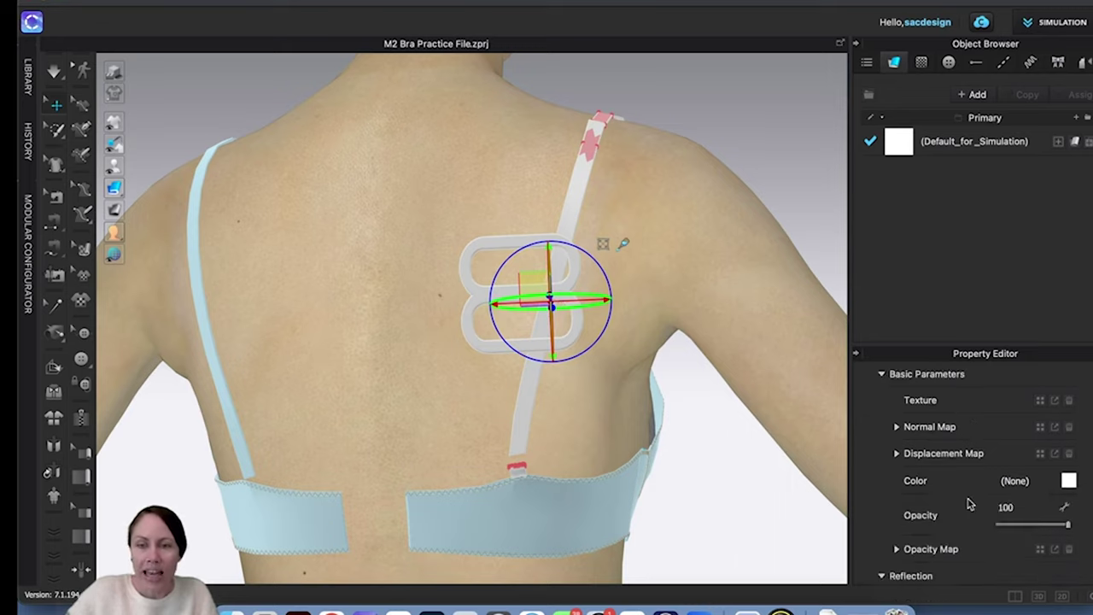
scroll(969, 499, "up", 4)
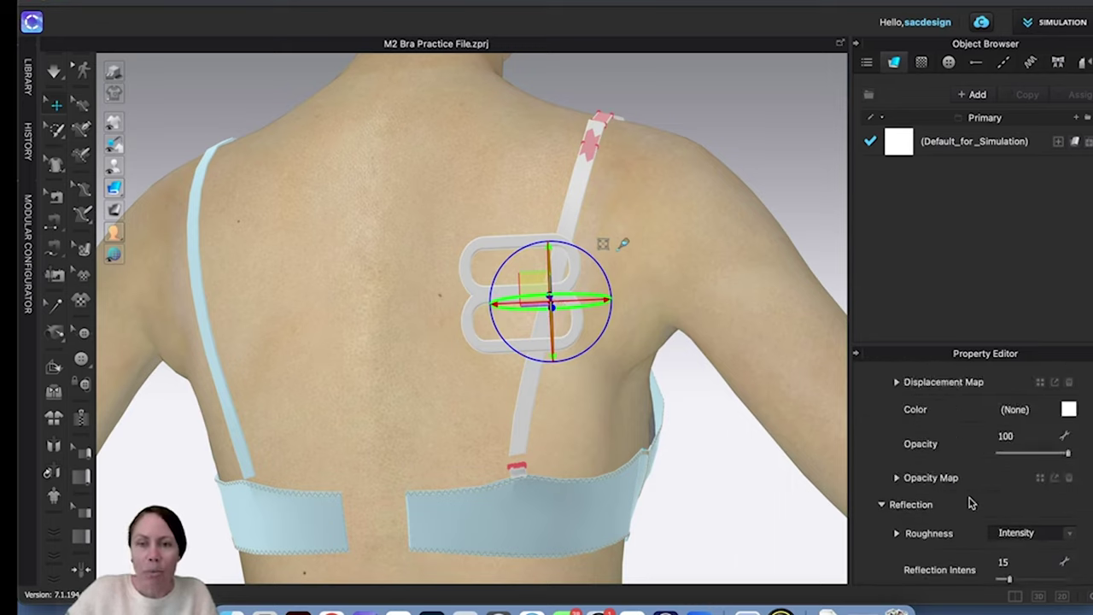
scroll(969, 503, "up", 1)
scroll(969, 502, "down", 5)
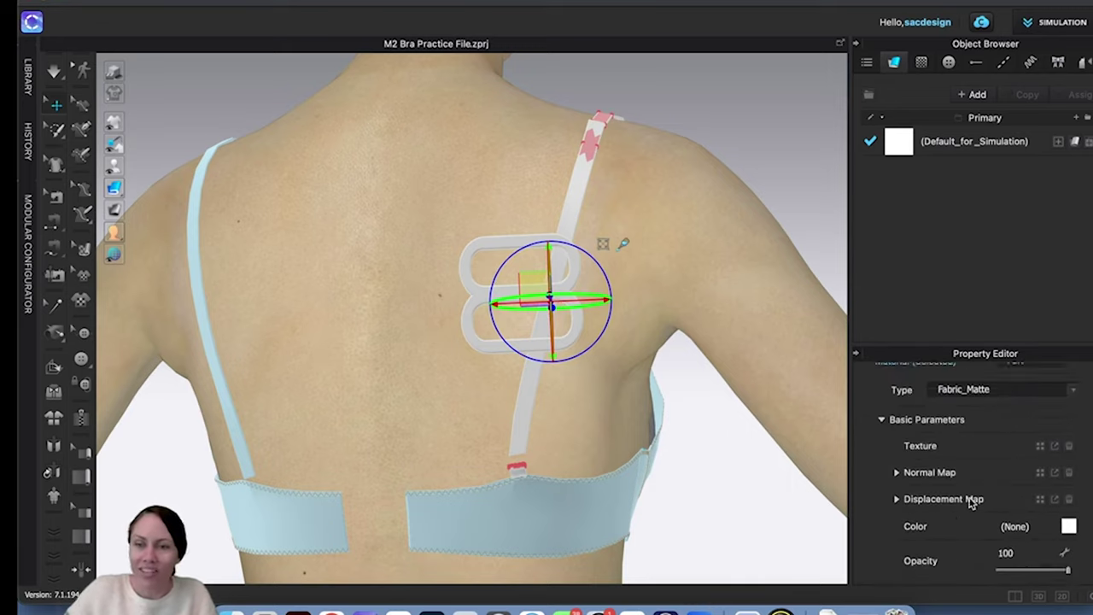
scroll(969, 502, "up", 5)
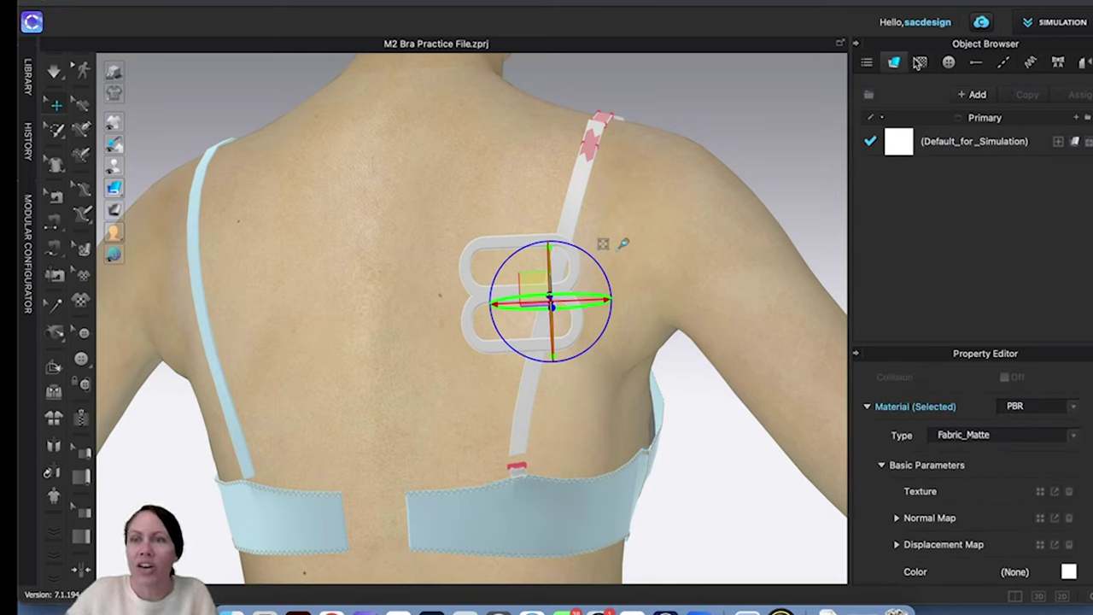
left_click(1057, 63)
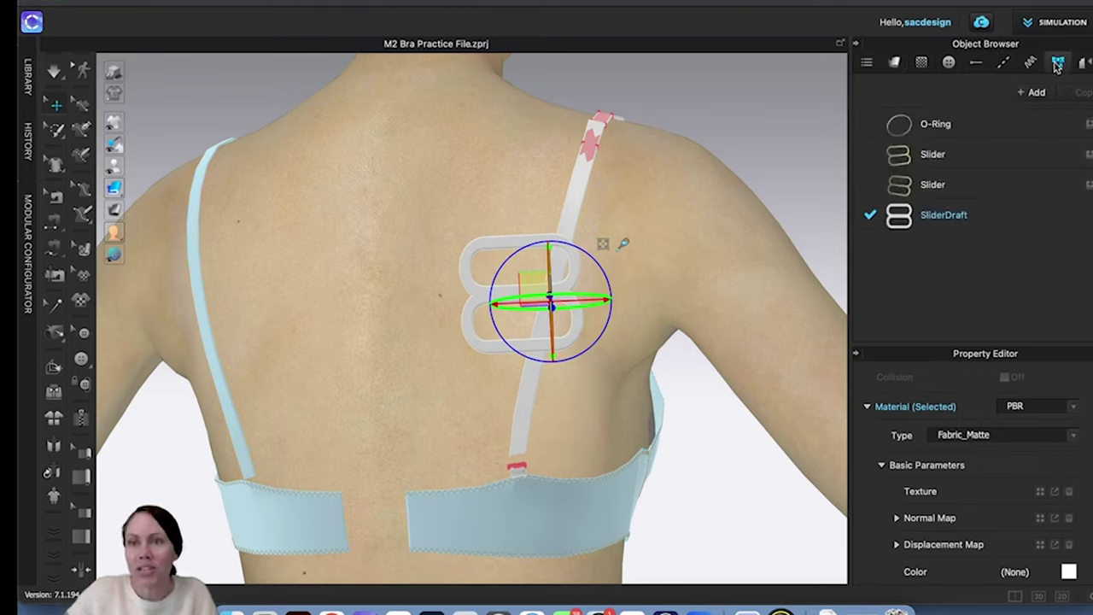
left_click(954, 219)
left_click(958, 218)
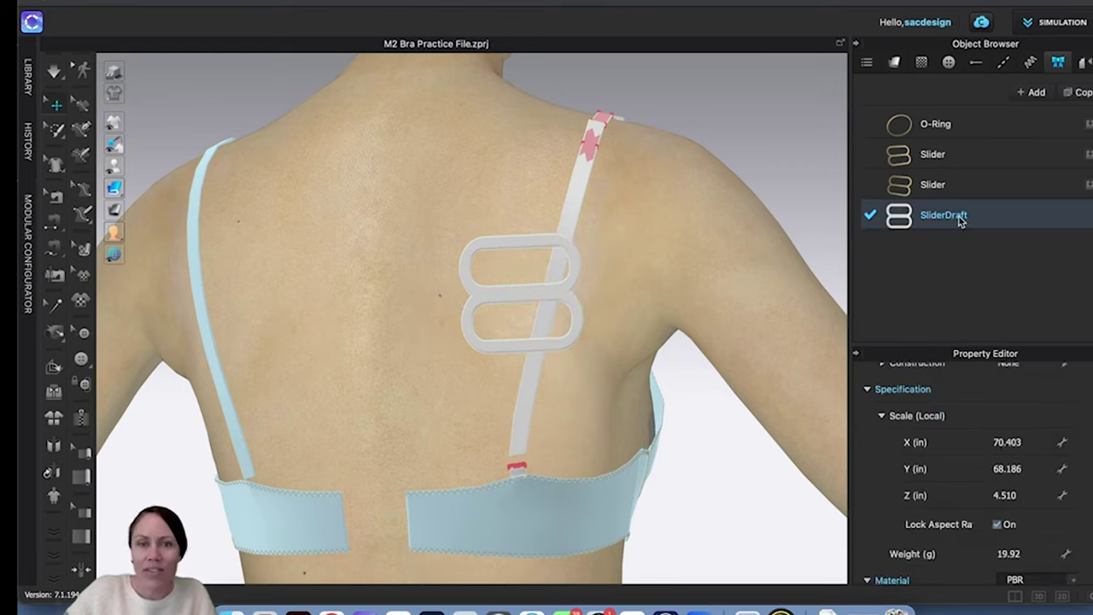
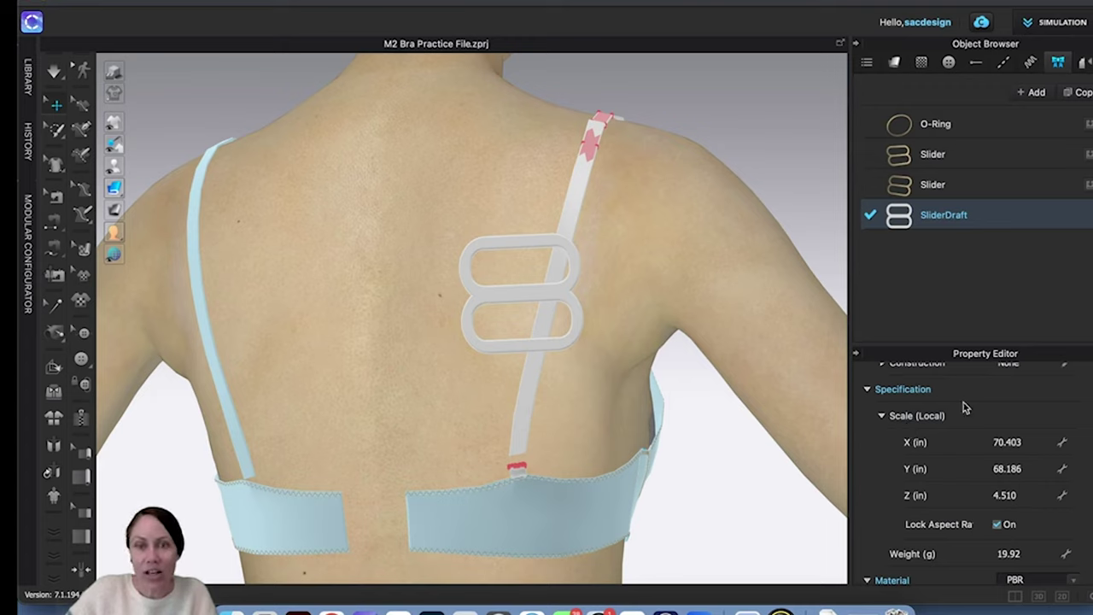
Step: Resize the slider freehand on the back strap with the scaling gizmo to about 2.77 by 2.68 in
left_click(527, 290)
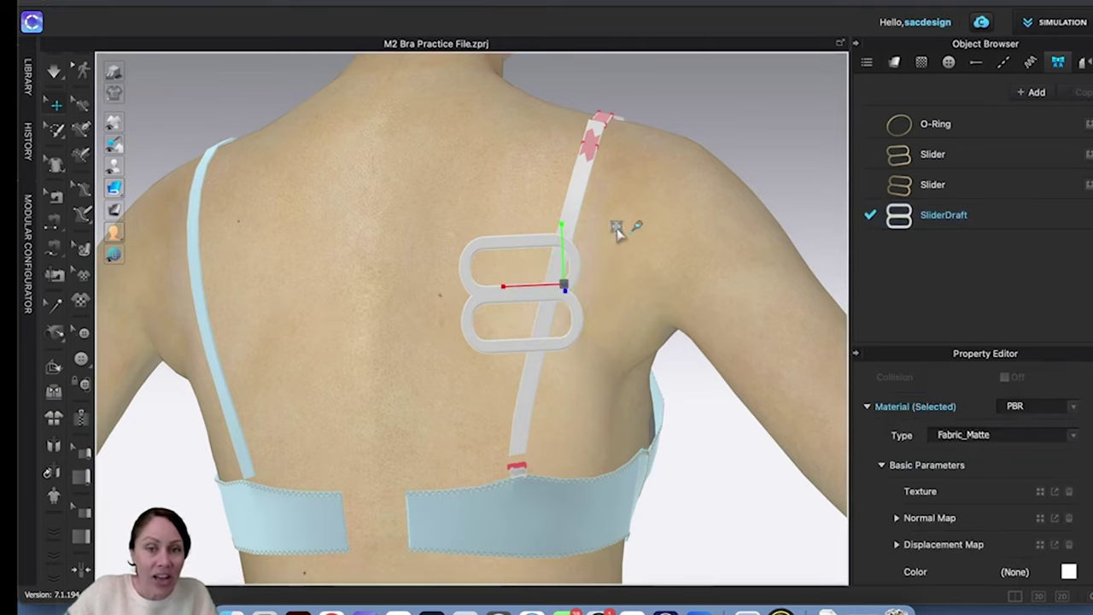
mouse_move(572, 266)
right_mouse_down()
mouse_move(558, 274)
mouse_move(586, 264)
right_mouse_up()
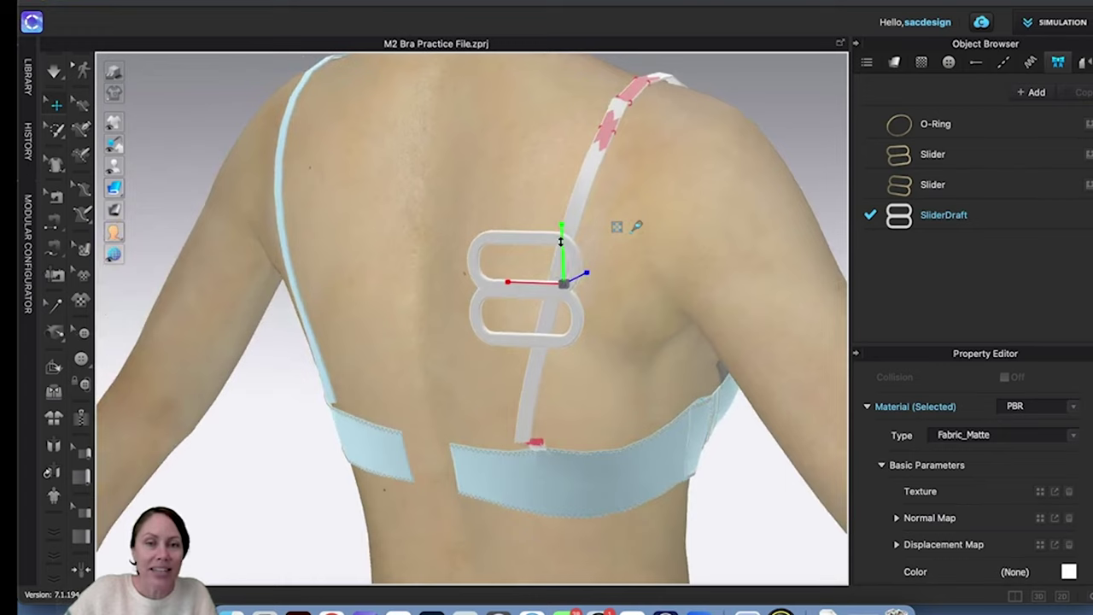
left_click_drag(561, 248, 529, 282)
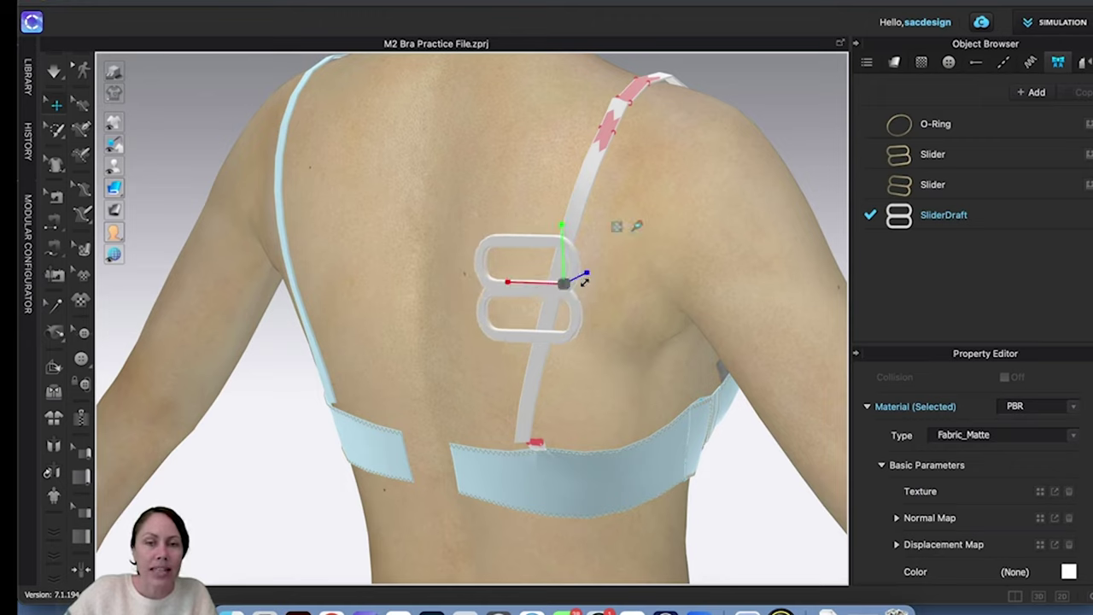
left_click_drag(592, 268, 674, 306)
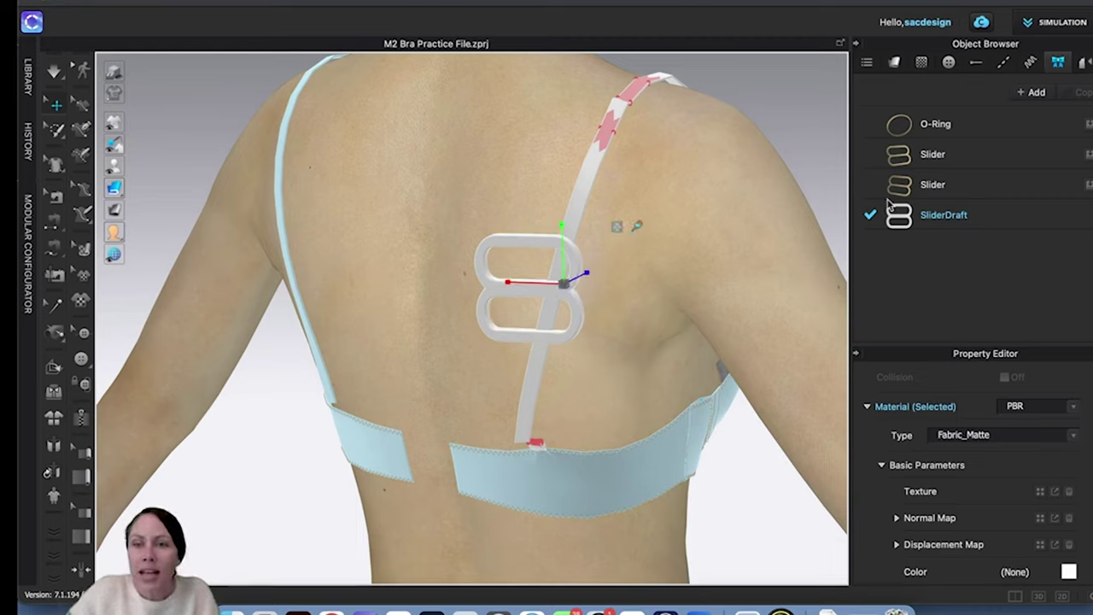
Step: Inspect the SliderDraft trim's local scale, information and material properties
left_click(923, 218)
scroll(1025, 545, "up", 5)
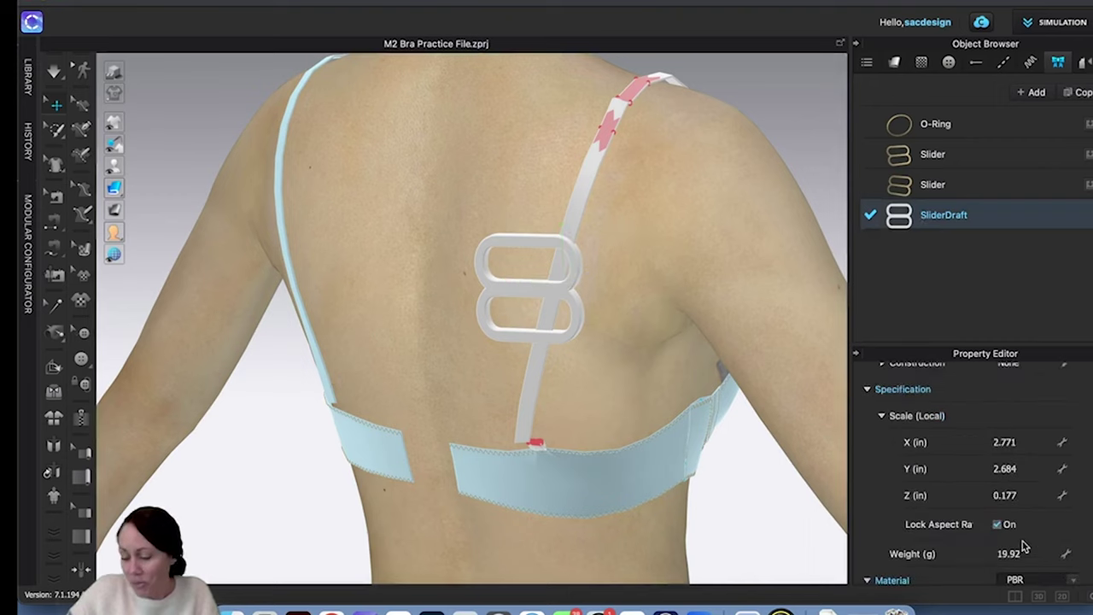
double_click(1019, 439)
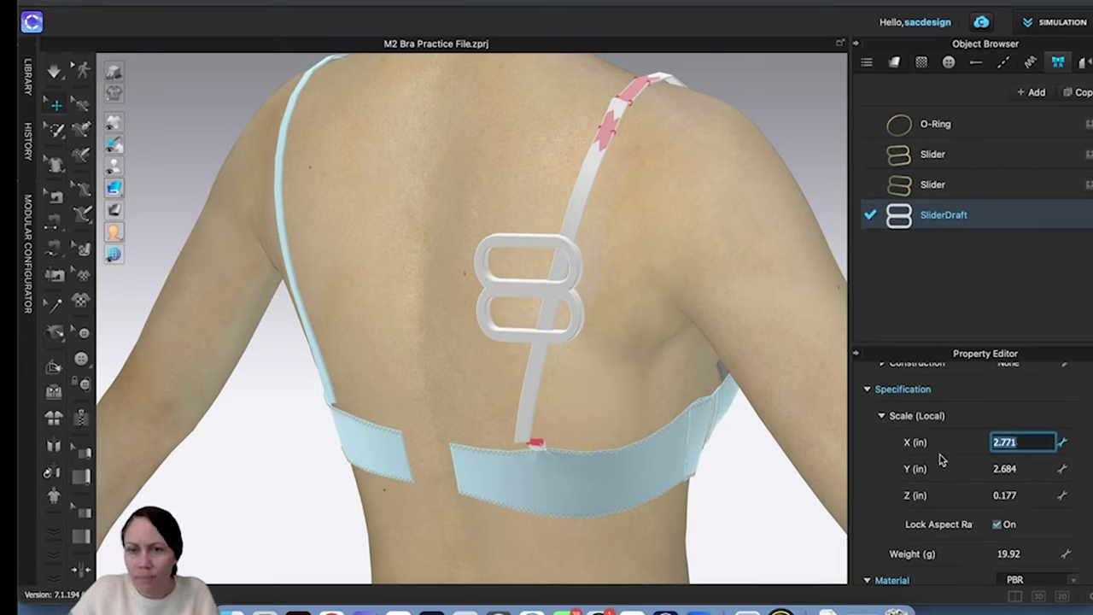
scroll(941, 459, "up", 3)
scroll(940, 458, "up", 1)
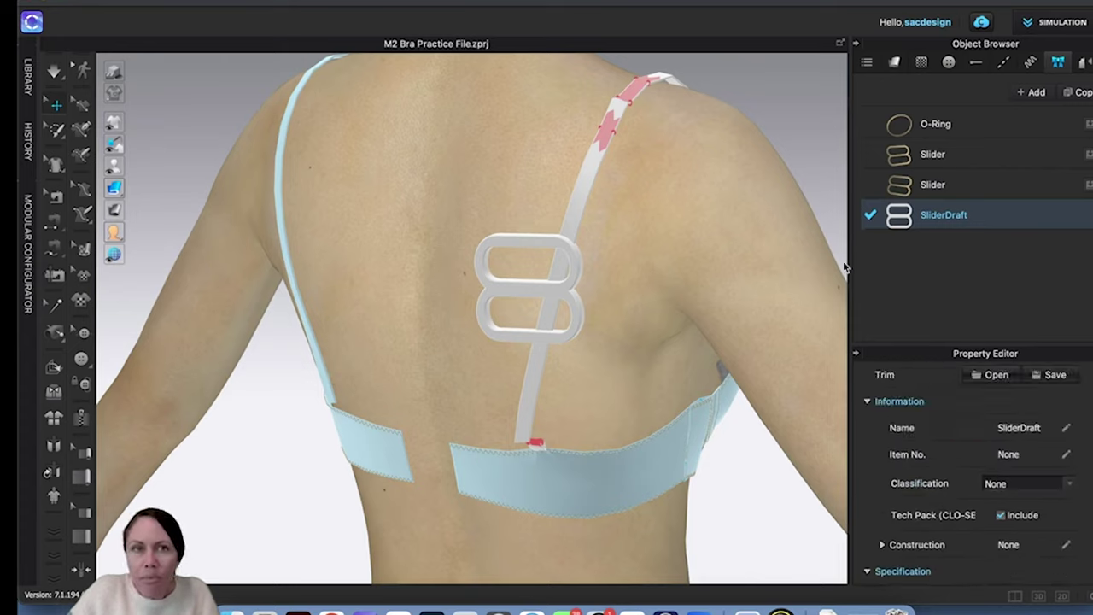
scroll(957, 442, "down", 9)
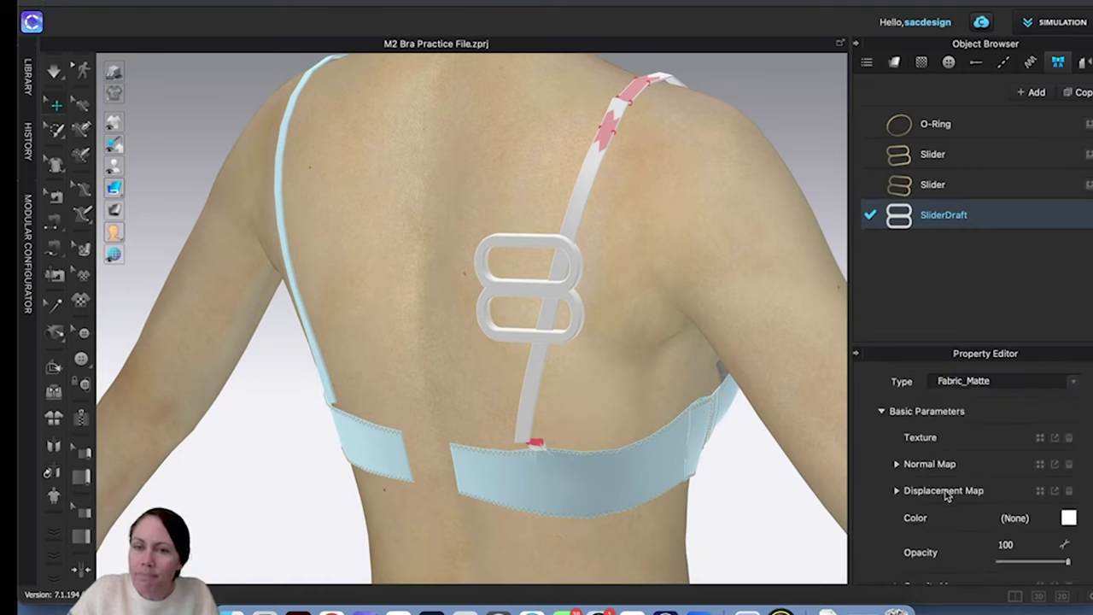
scroll(946, 495, "up", 1)
scroll(946, 495, "down", 5)
scroll(946, 495, "up", 3)
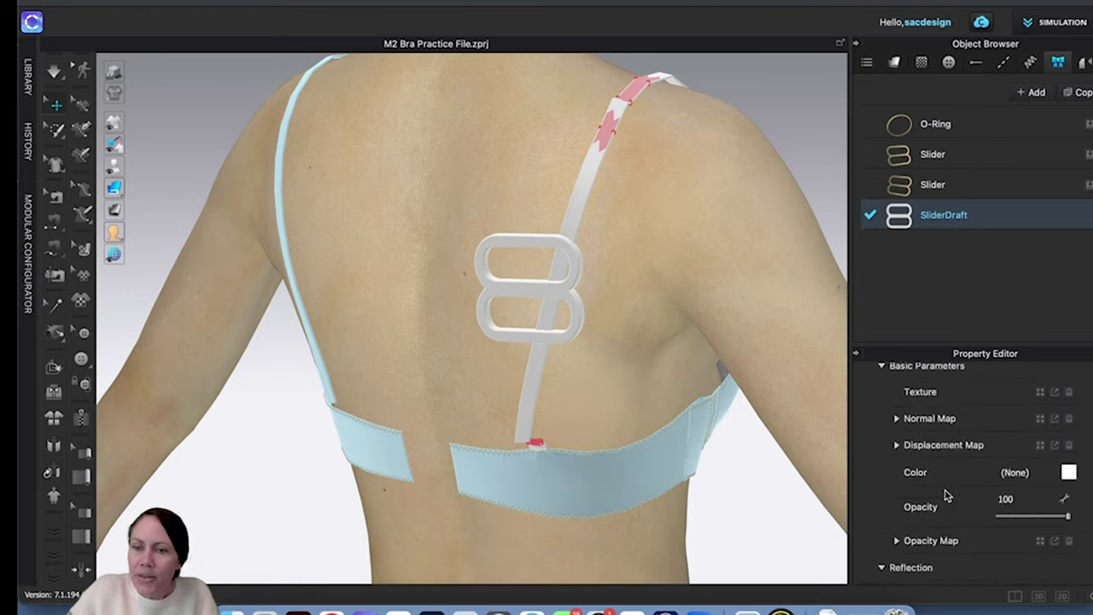
scroll(946, 495, "up", 2)
scroll(947, 496, "up", 4)
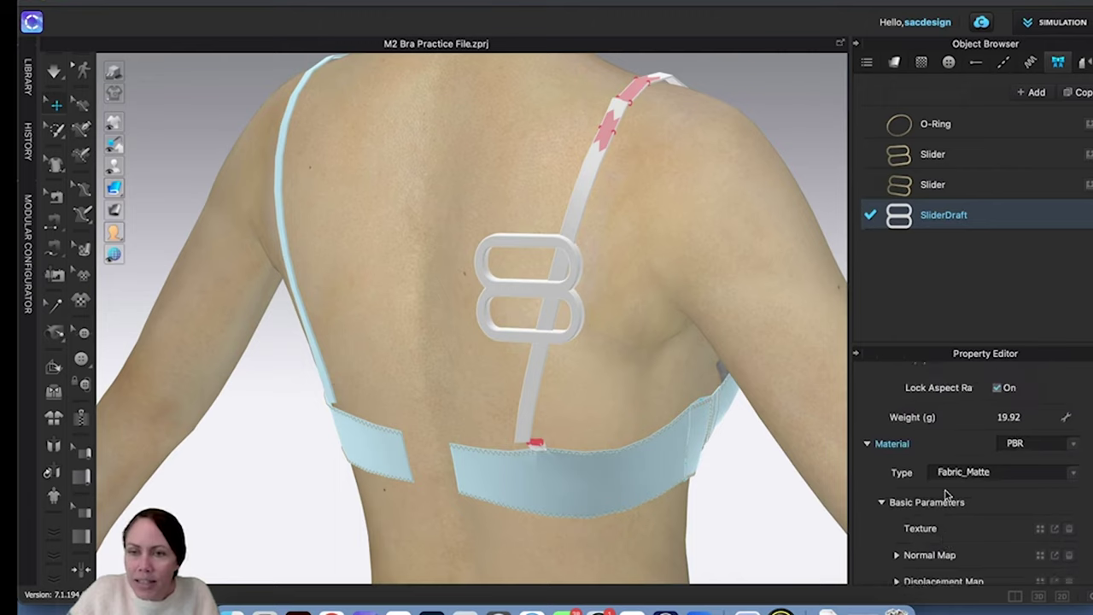
left_click(1017, 444)
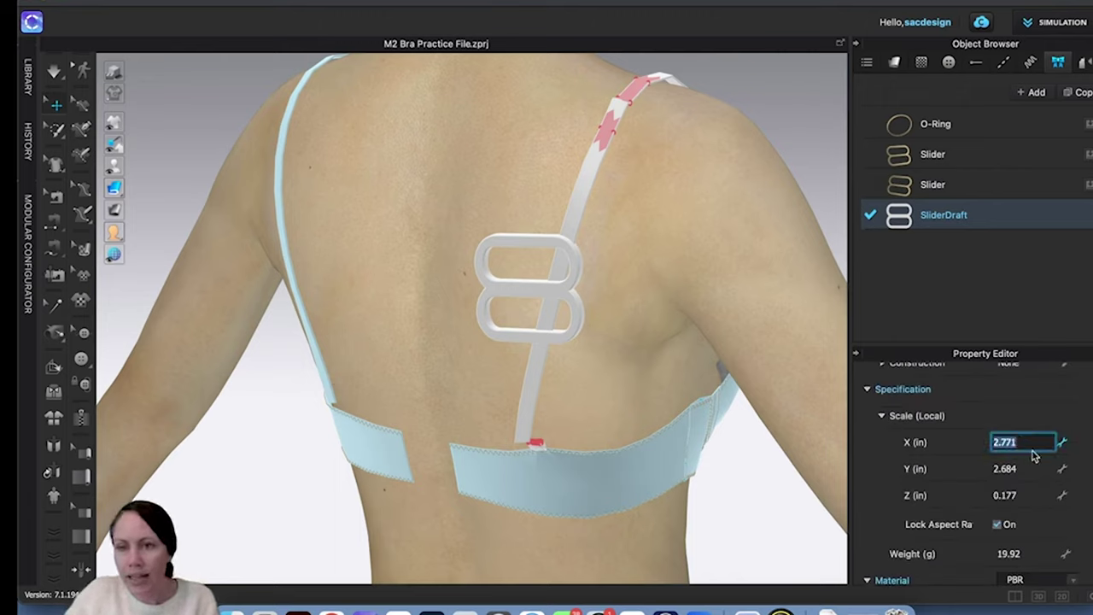
left_click(1062, 444)
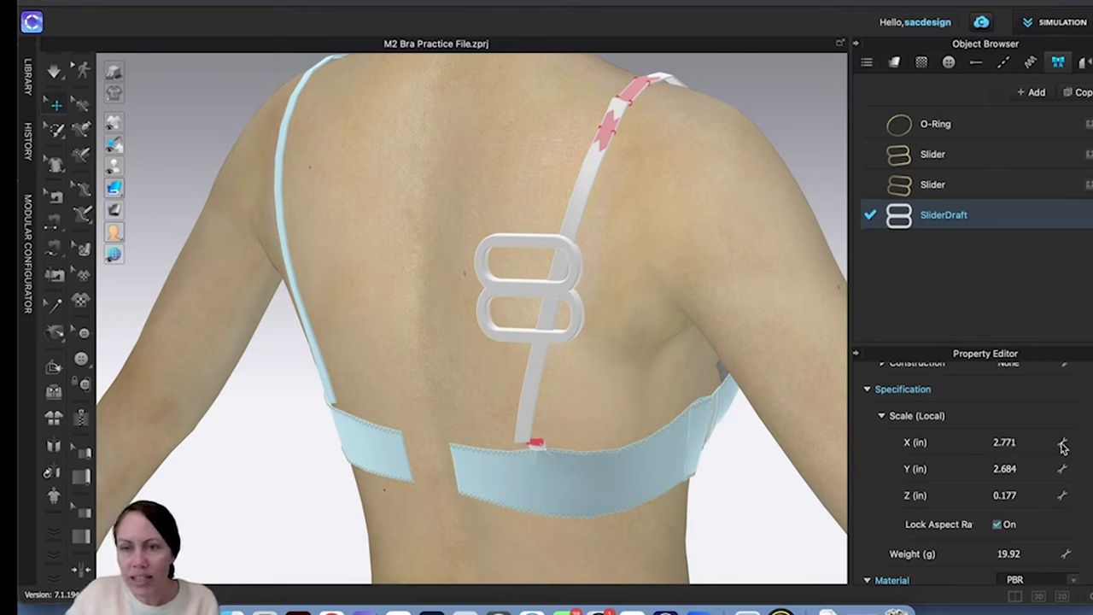
left_click(1064, 444)
left_click(1064, 445)
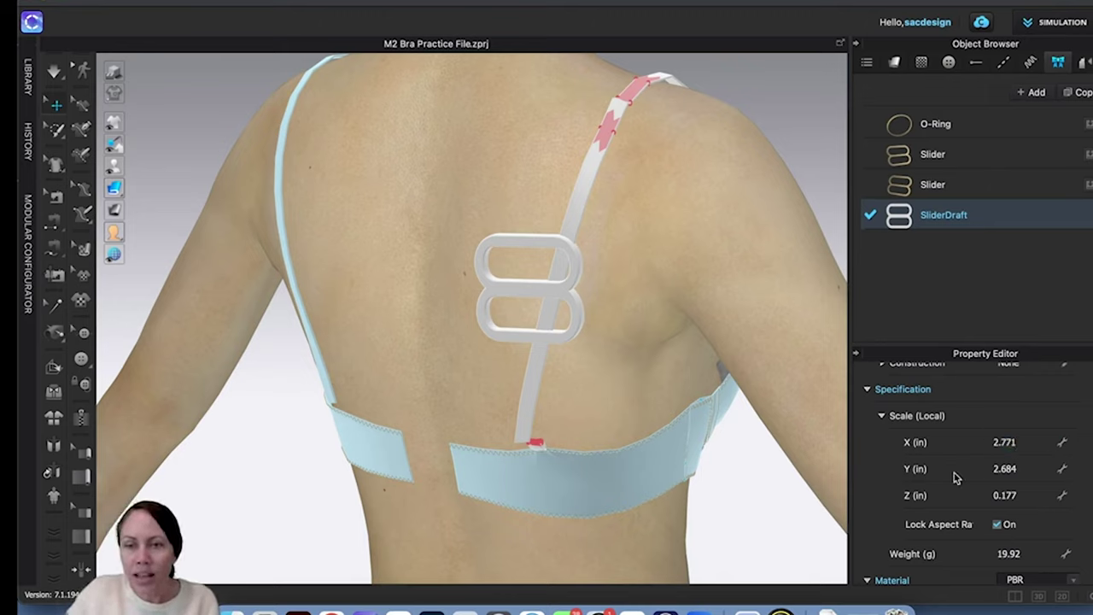
scroll(954, 478, "up", 2)
scroll(955, 478, "up", 3)
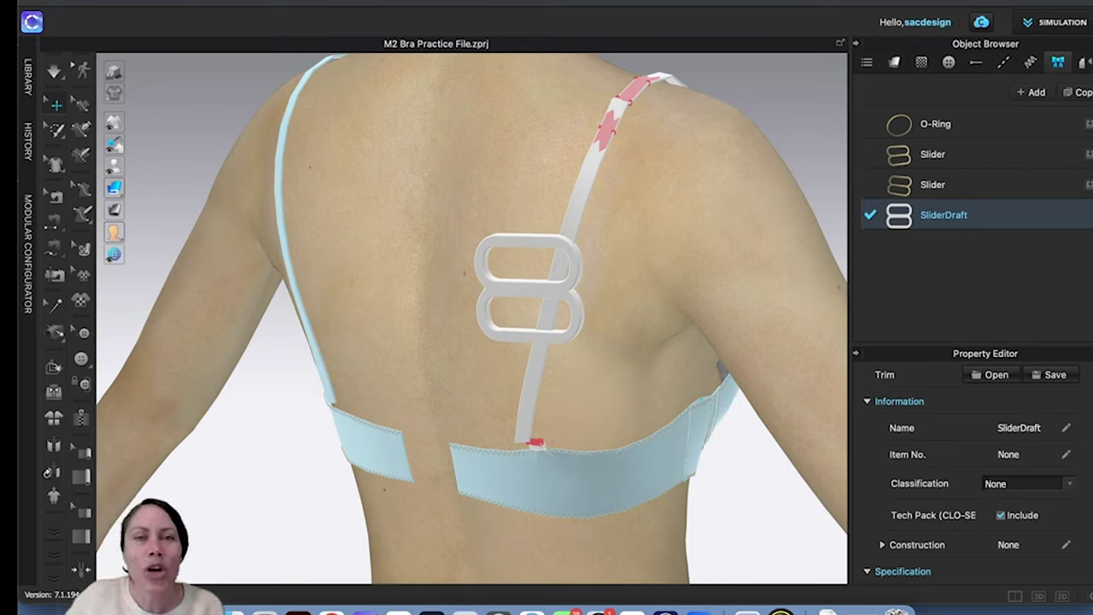
Step: Open User Settings and look through its categories to reach the unit options under User Interface
left_click(916, 21)
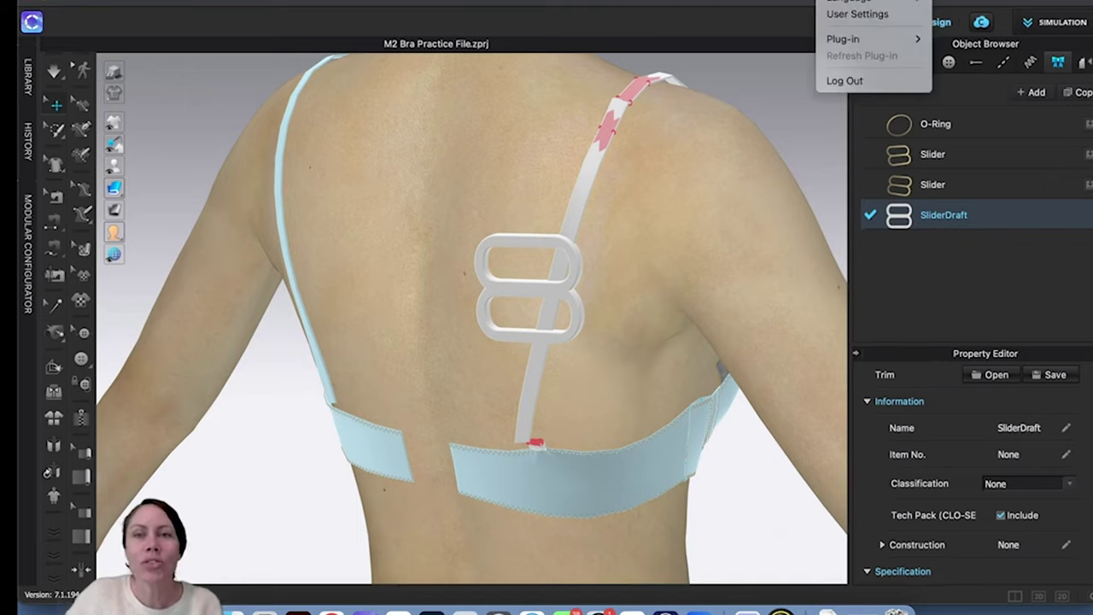
left_click(863, 14)
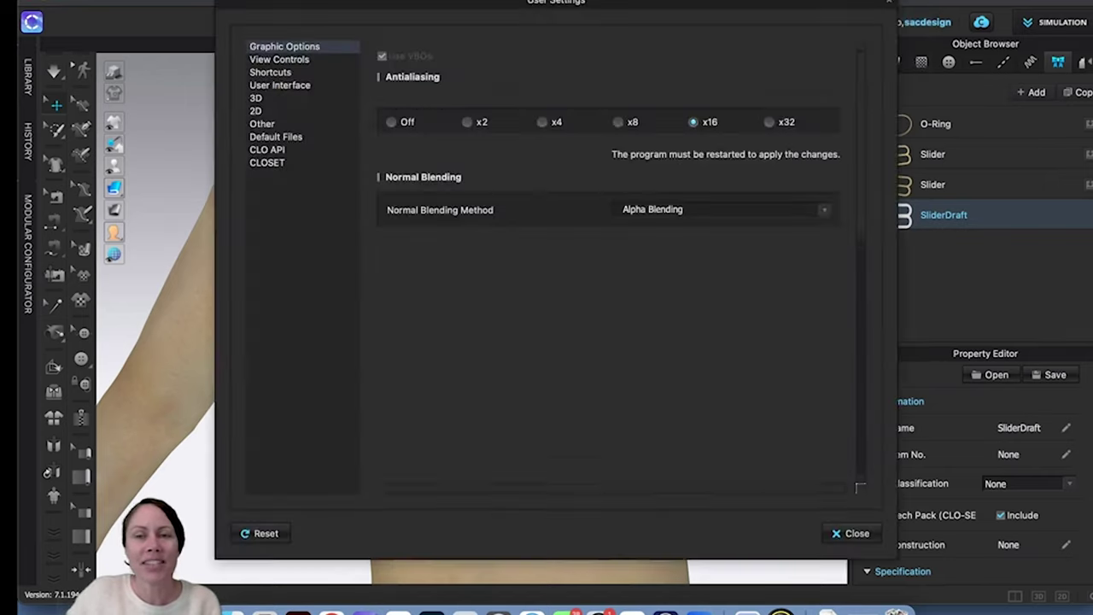
left_click(283, 73)
left_click(281, 62)
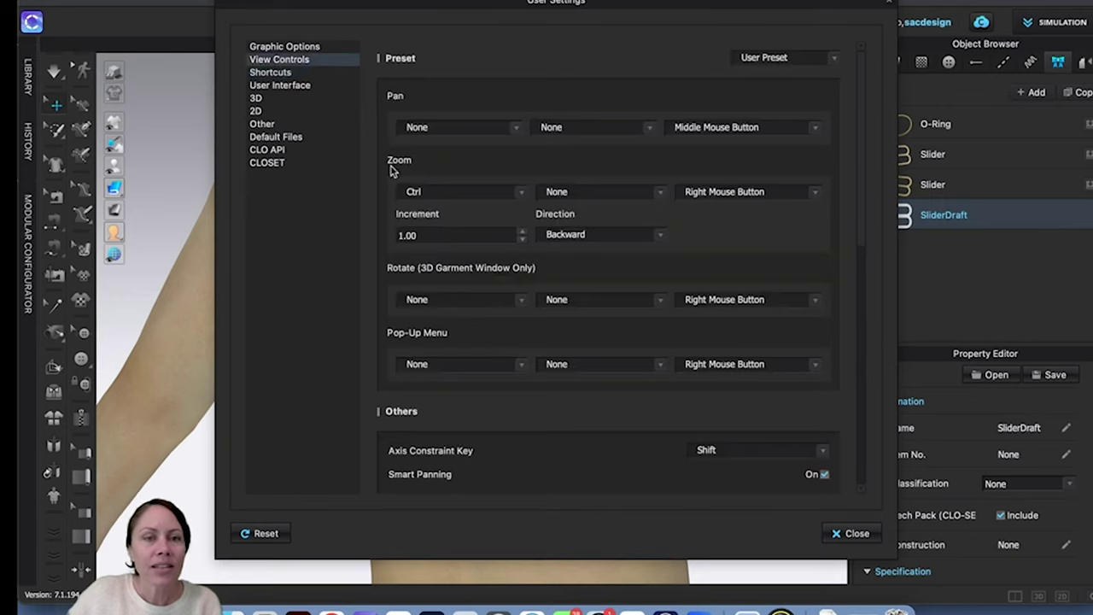
scroll(439, 481, "down", 5)
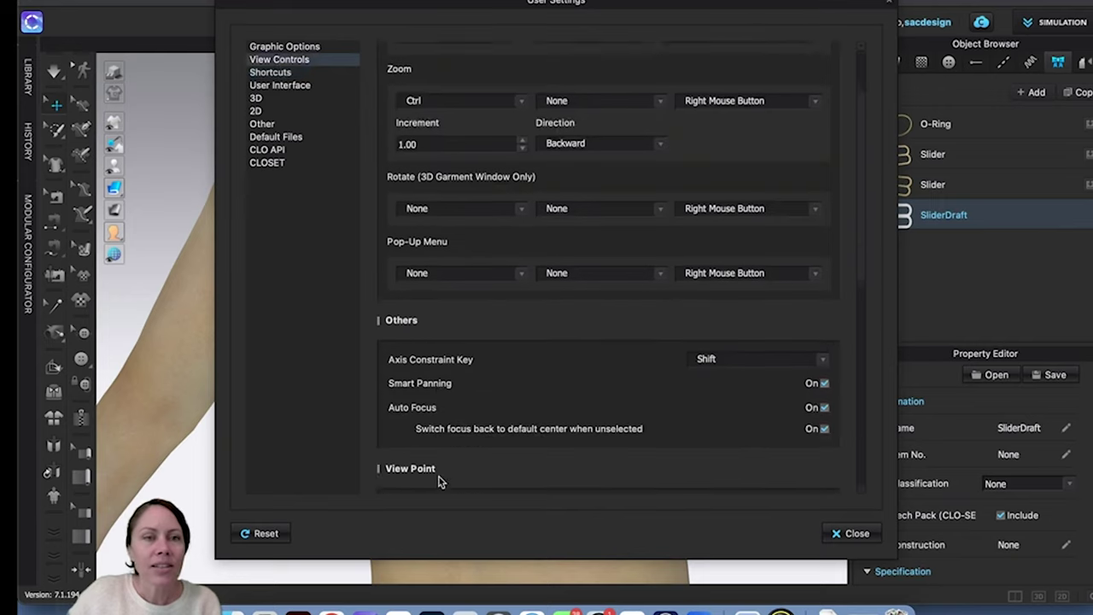
scroll(440, 481, "down", 3)
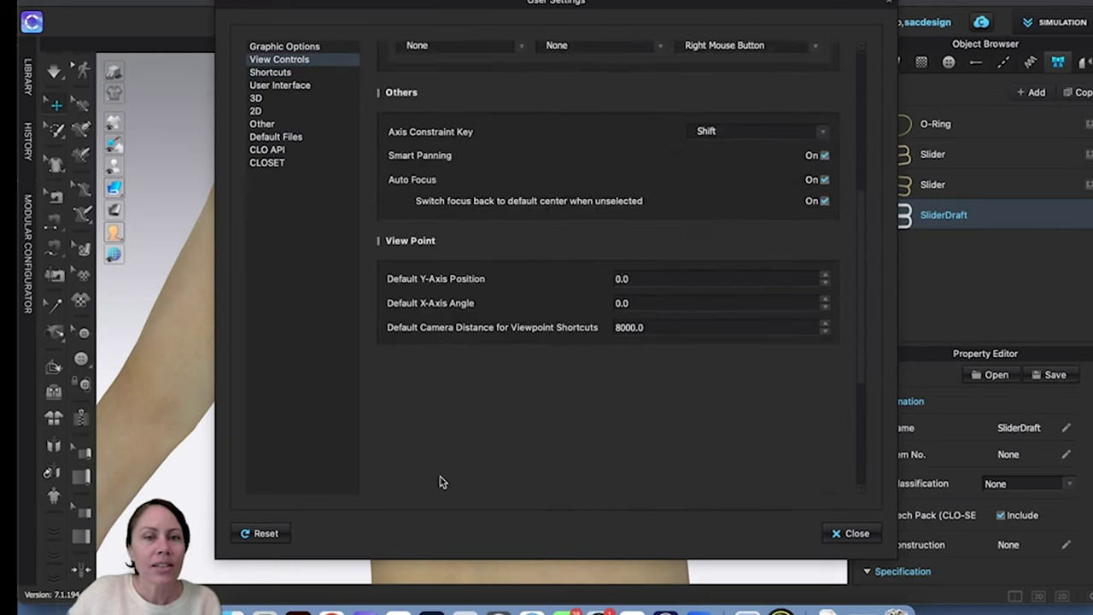
left_click(262, 125)
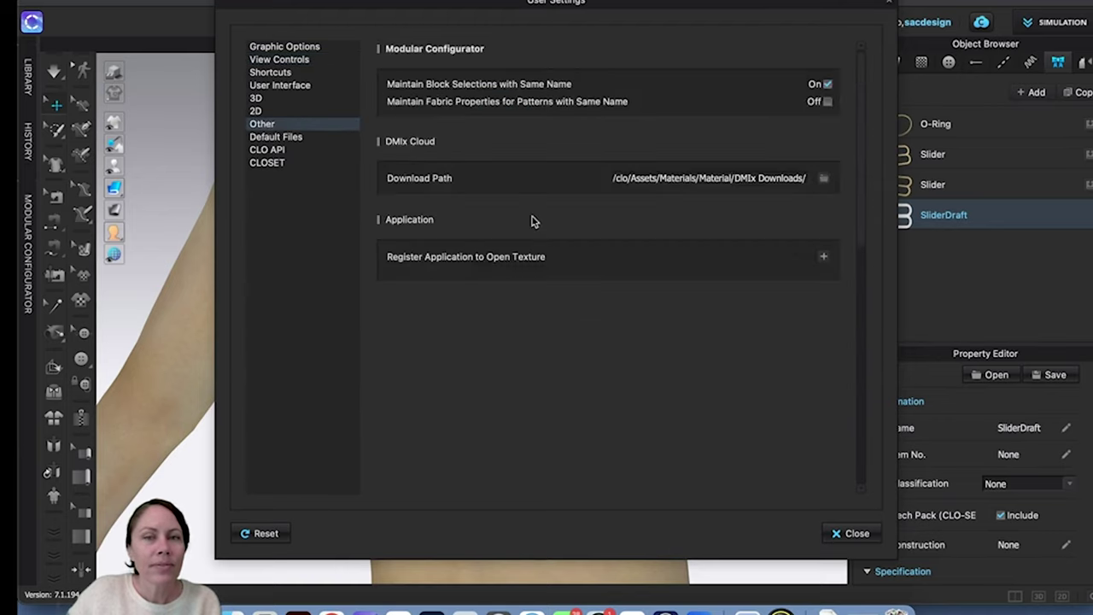
left_click(281, 85)
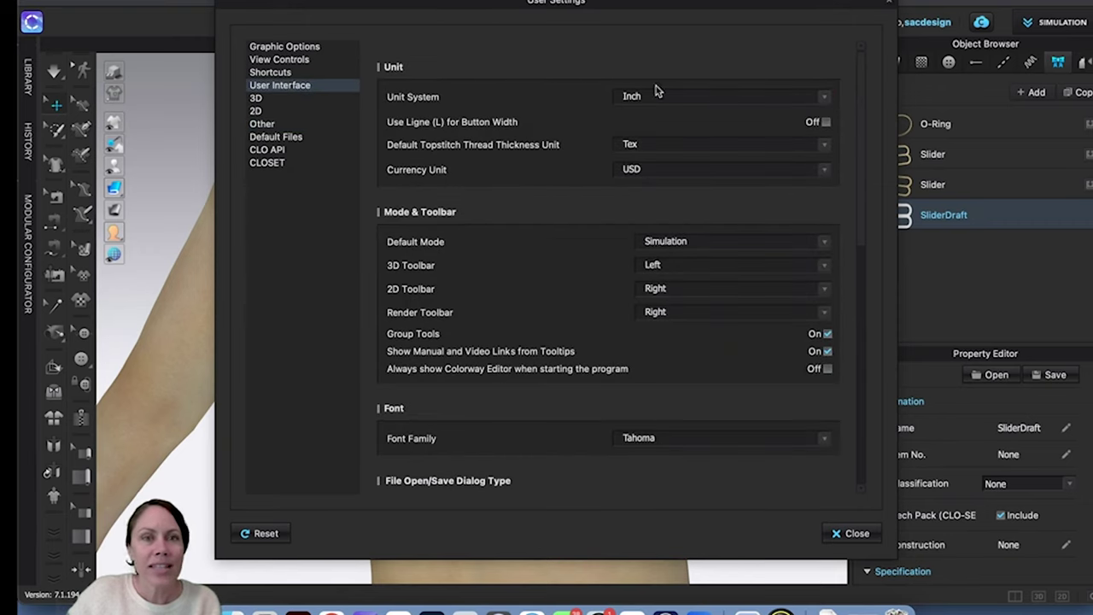
Step: Change the Unit System from Inch to Millimeter and close User Settings
left_click(683, 99)
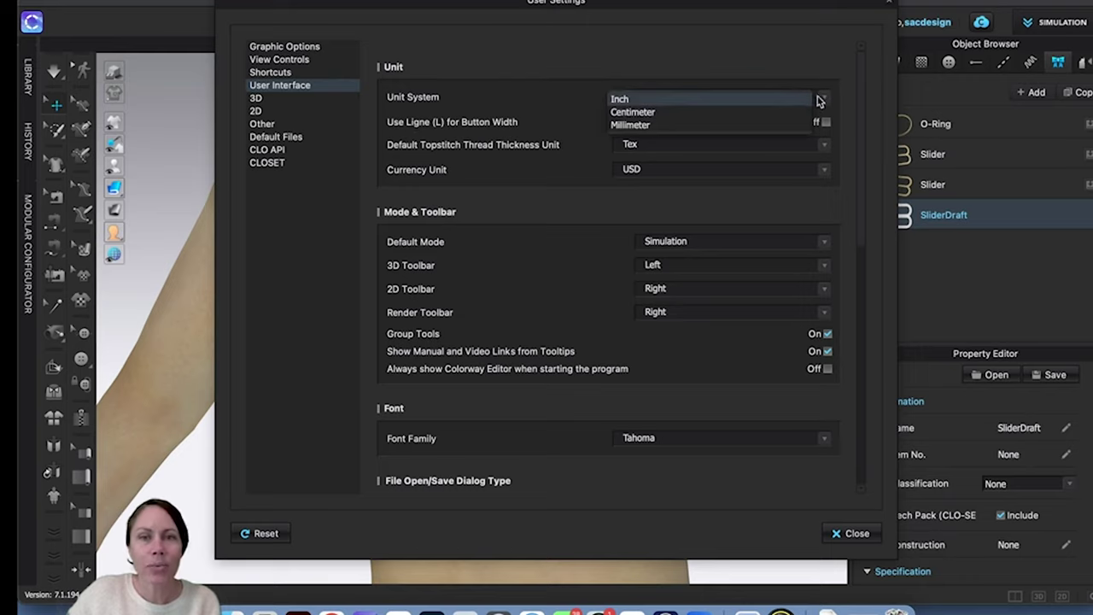
left_click(820, 101)
left_click(822, 100)
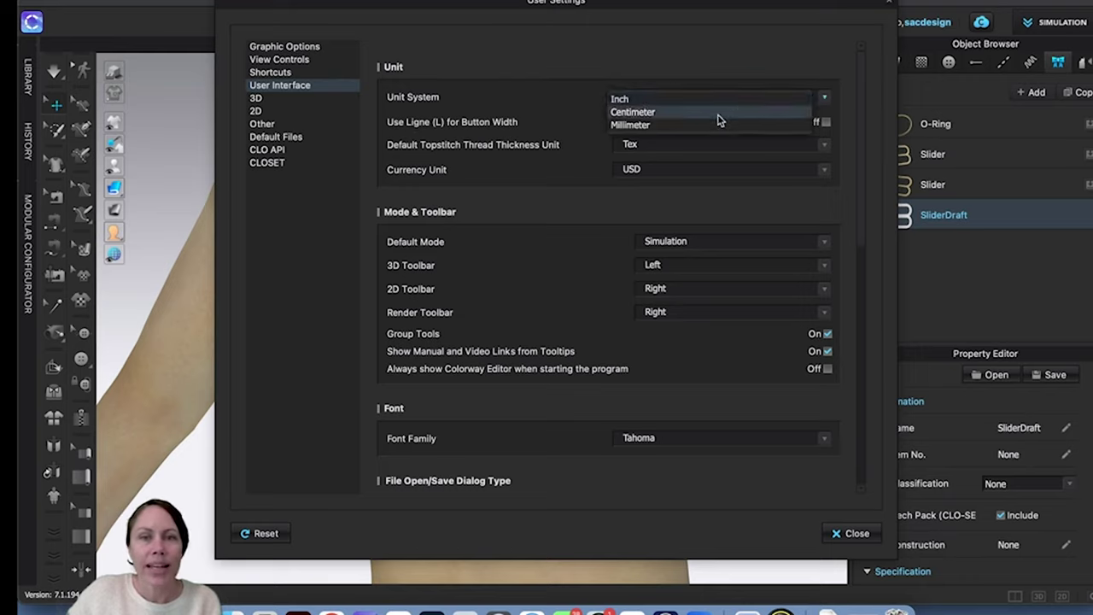
left_click(665, 127)
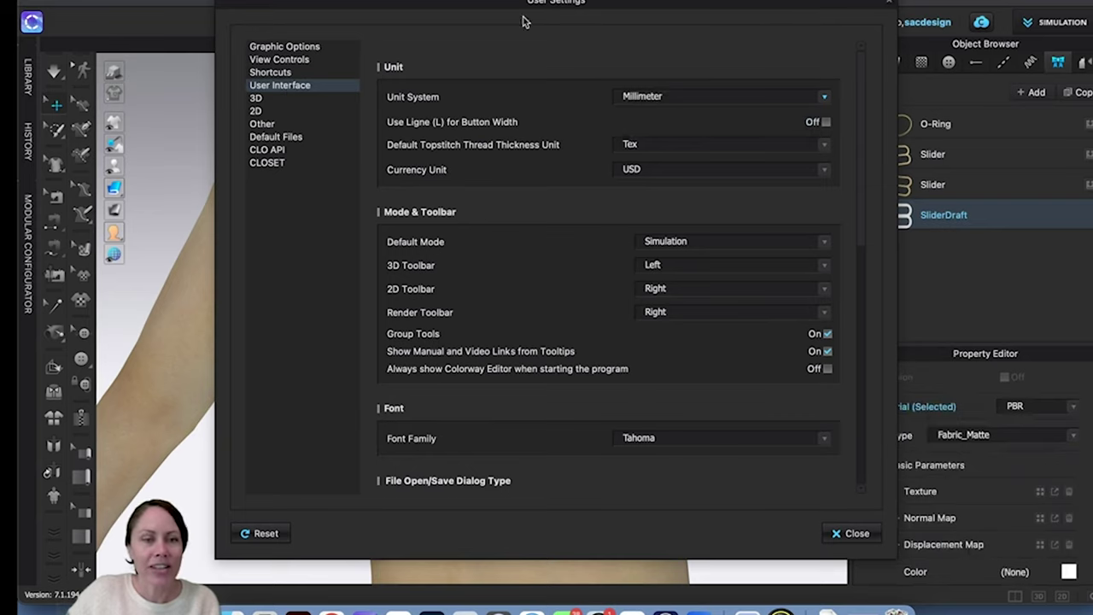
left_click(861, 537)
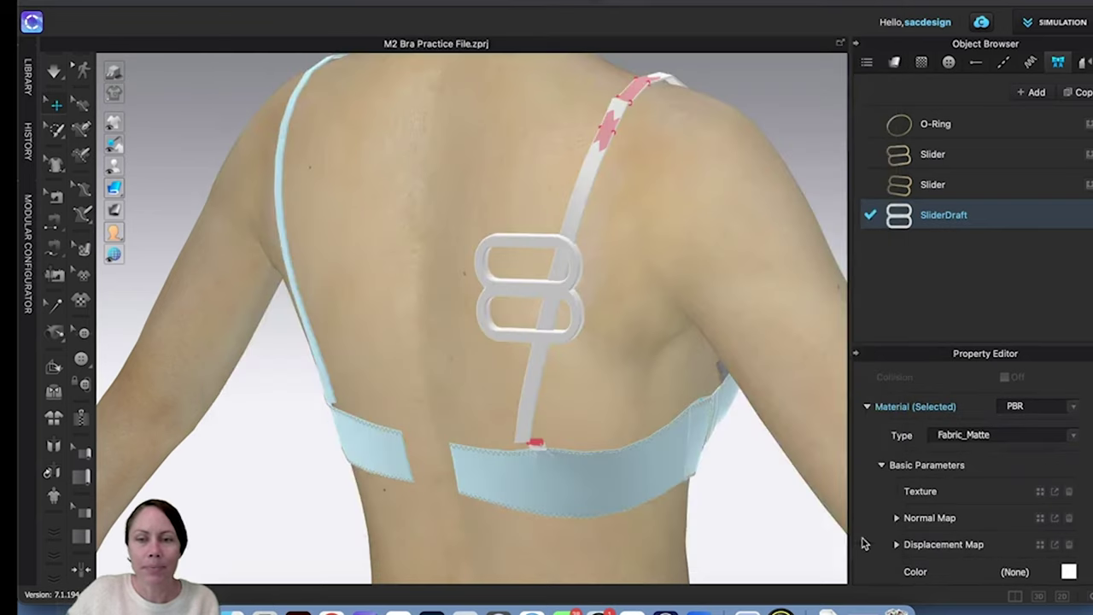
Step: Set the SliderDraft trim's local X scale to 12 mm with the aspect ratio locked
scroll(1033, 526, "down", 3)
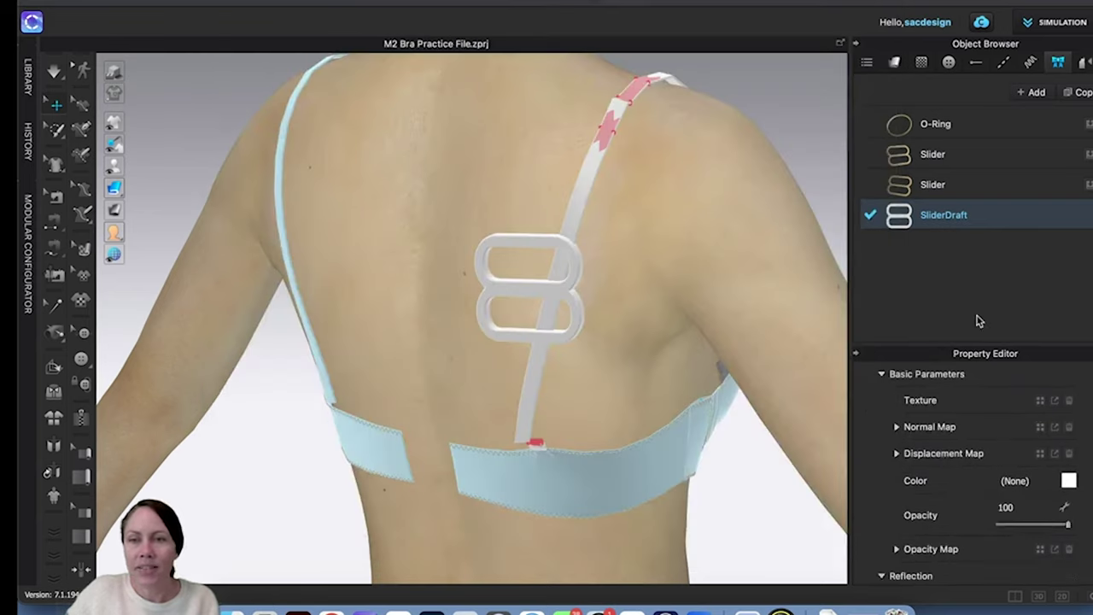
scroll(962, 497, "up", 5)
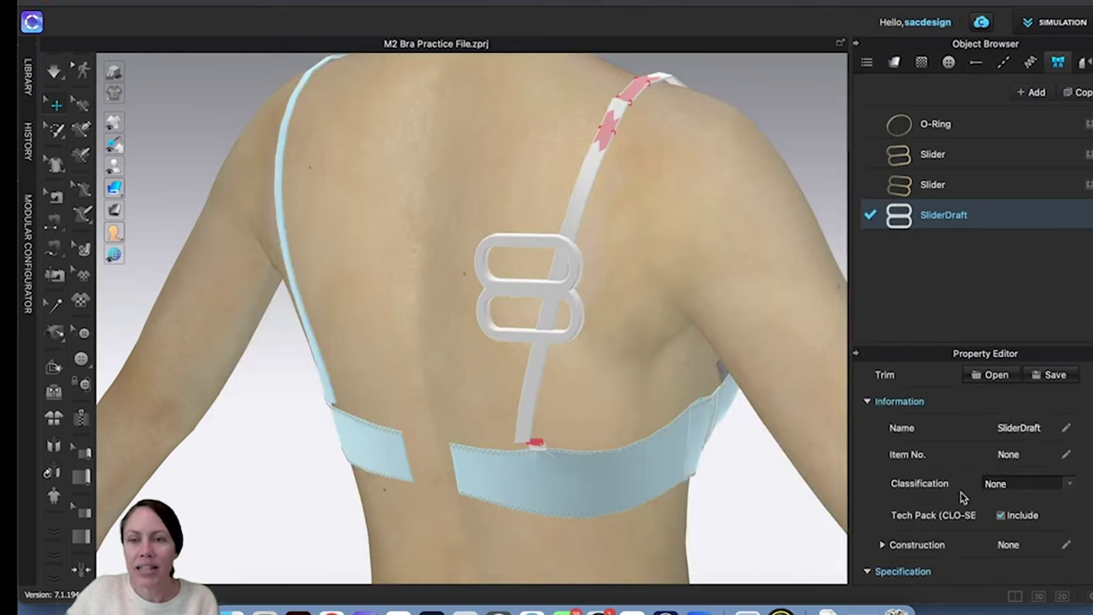
scroll(963, 497, "down", 6)
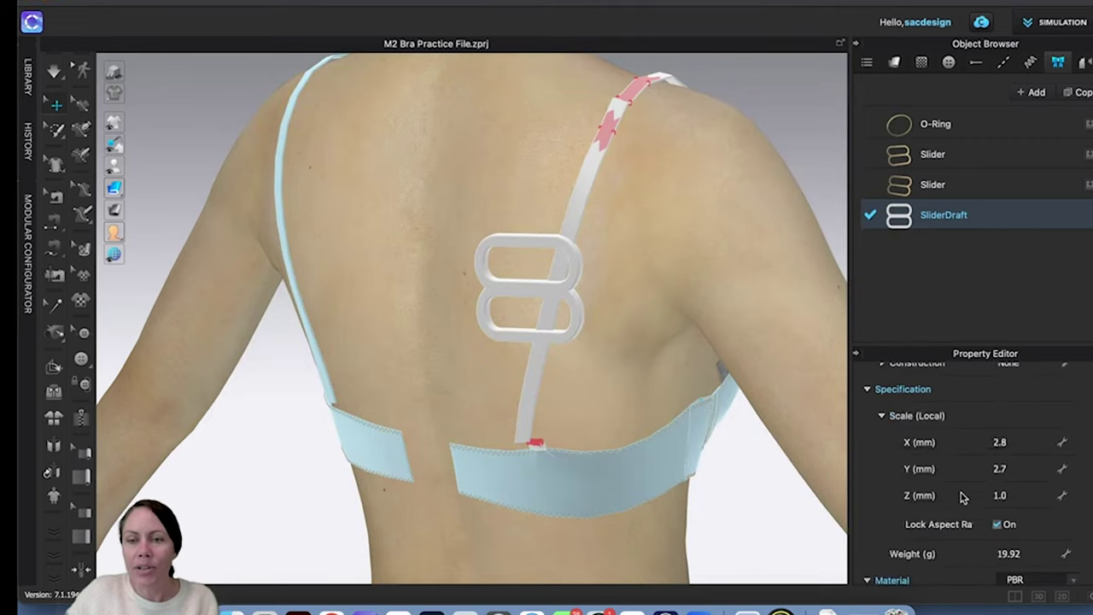
left_click(999, 443)
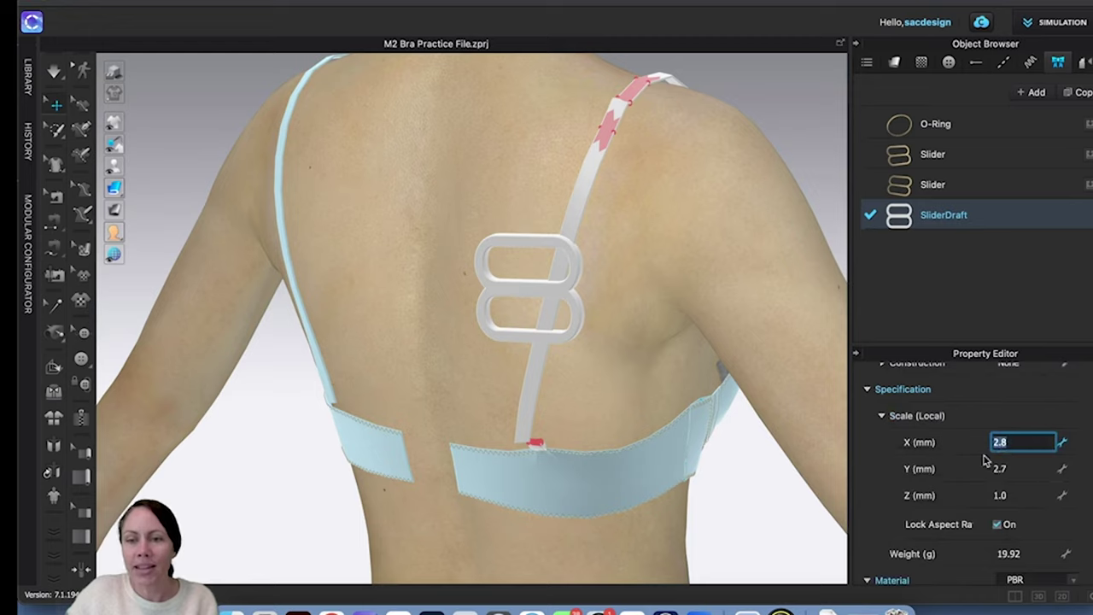
type("12")
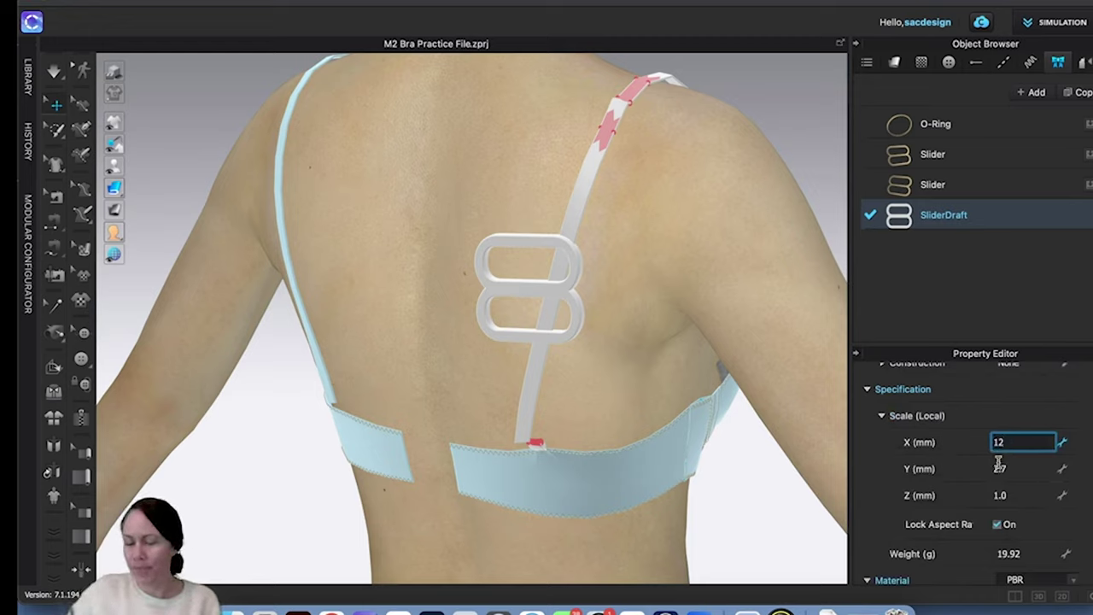
key("Return")
Step: Inspect the SliderDraft trim's local scale values and its material properties
scroll(1013, 479, "down", 3)
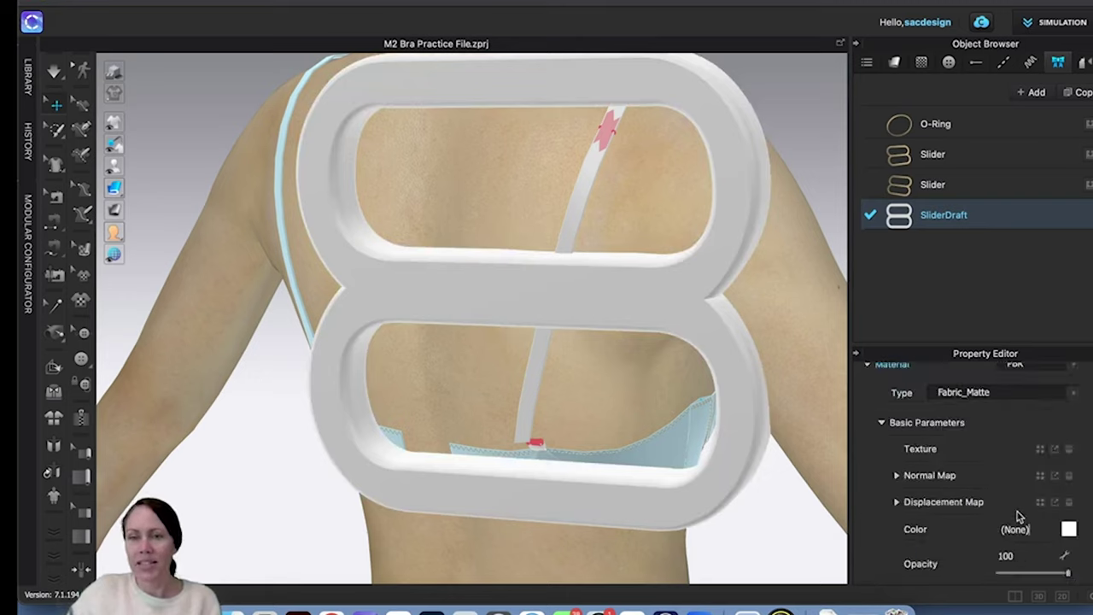
scroll(1015, 521, "down", 2)
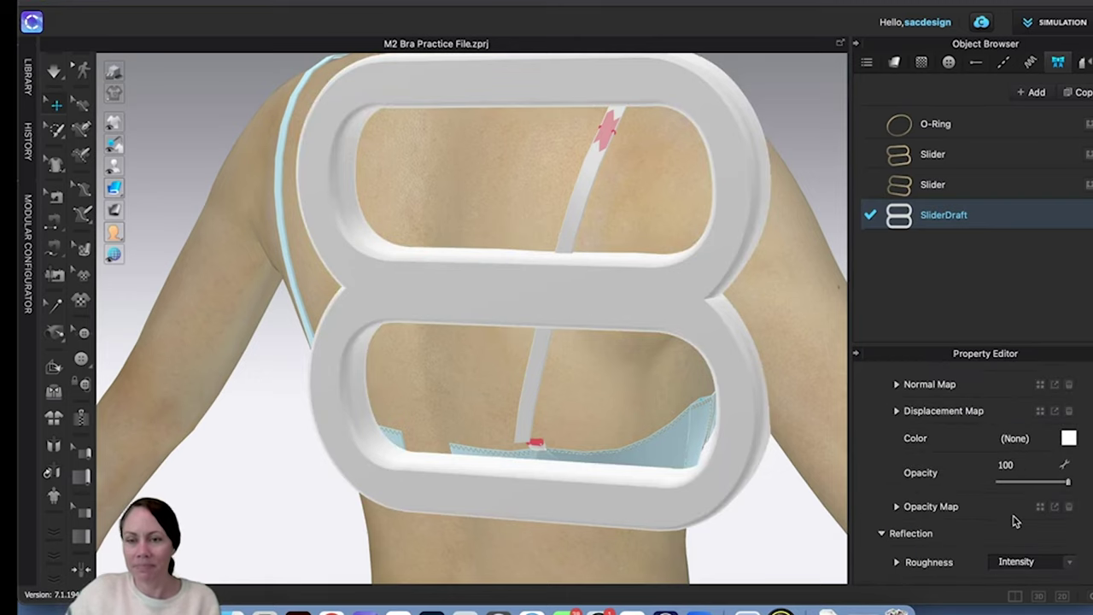
scroll(1014, 521, "down", 3)
scroll(1014, 521, "up", 8)
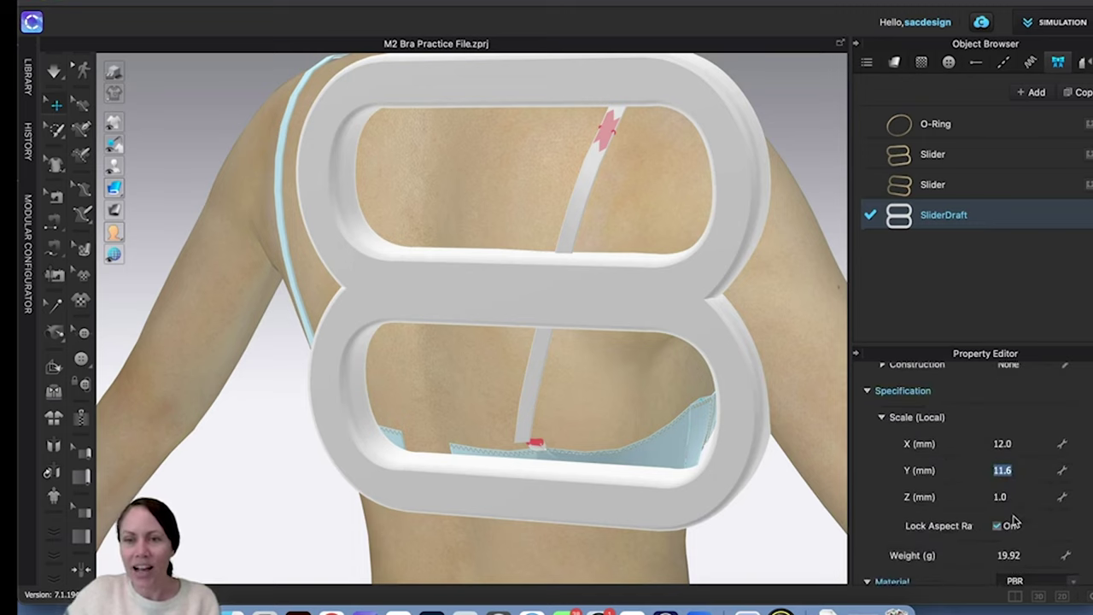
scroll(1015, 521, "up", 2)
scroll(1015, 520, "down", 1)
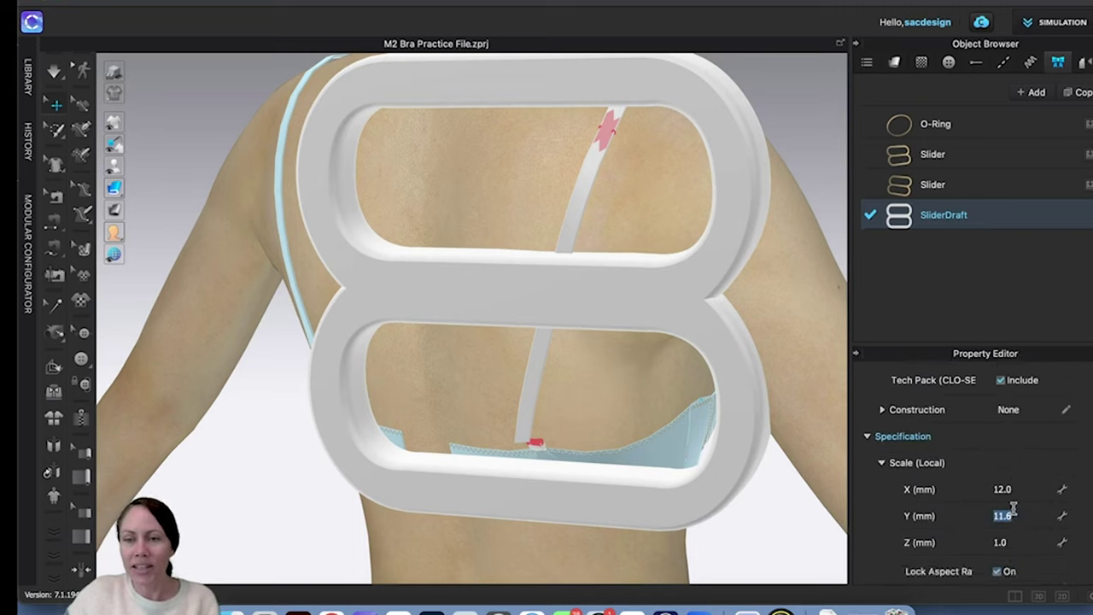
scroll(1013, 504, "down", 1)
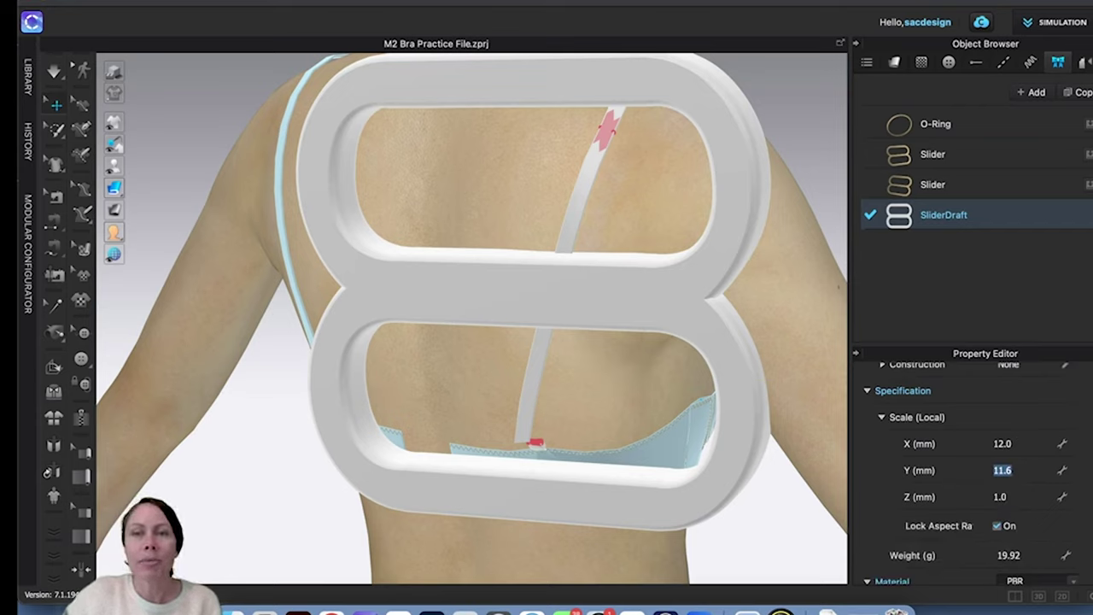
Step: Set the Unit System to Inch in the User Interface options of User Settings and close the settings
left_click(927, 22)
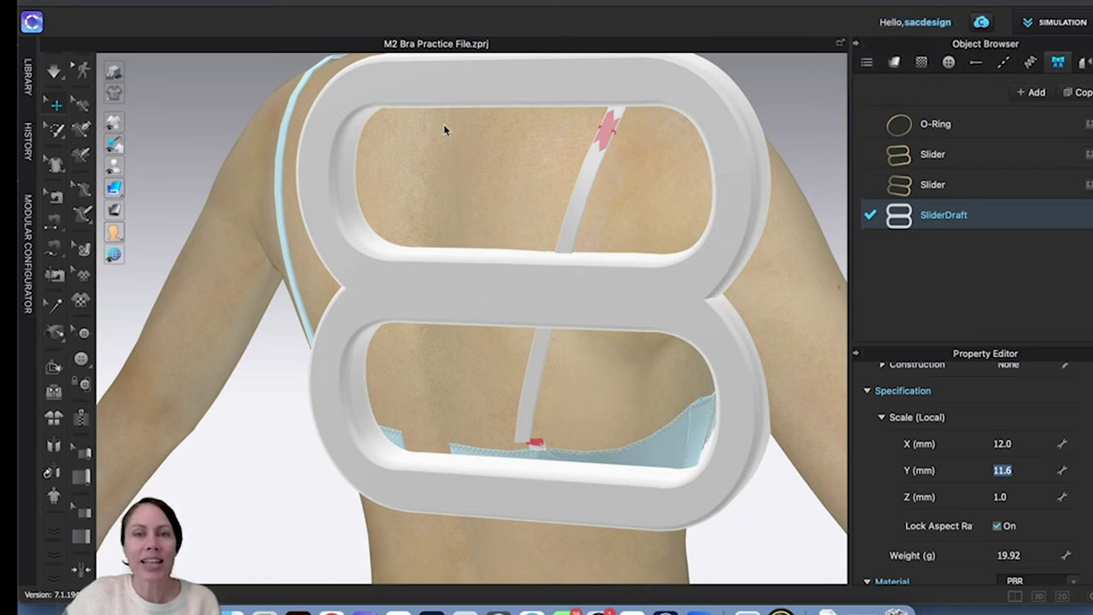
key("super+comma")
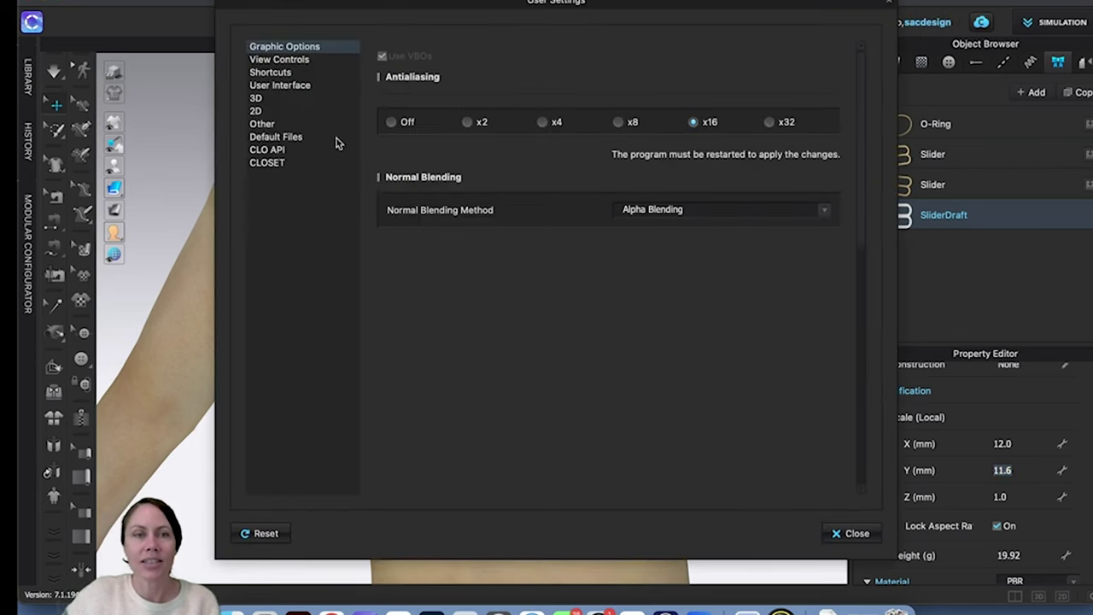
left_click(282, 86)
left_click(755, 99)
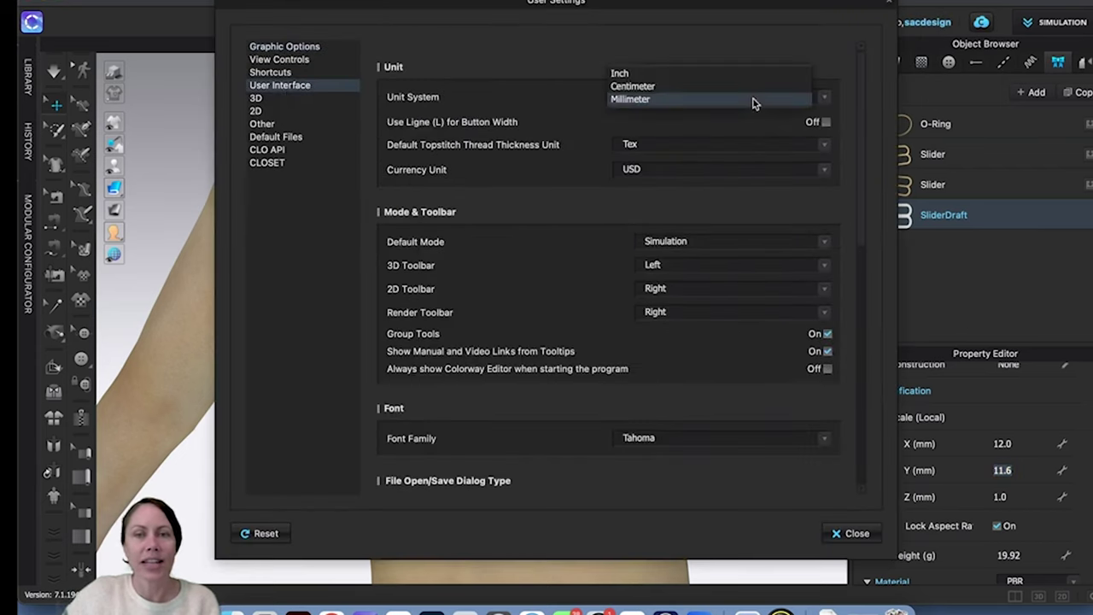
left_click(624, 87)
left_click(623, 96)
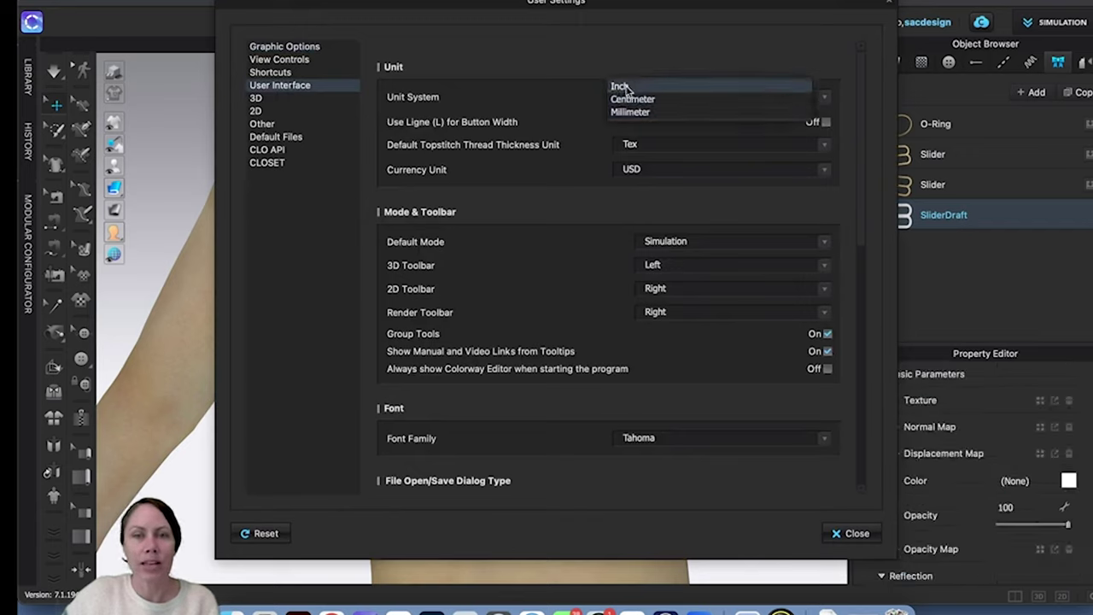
left_click(625, 86)
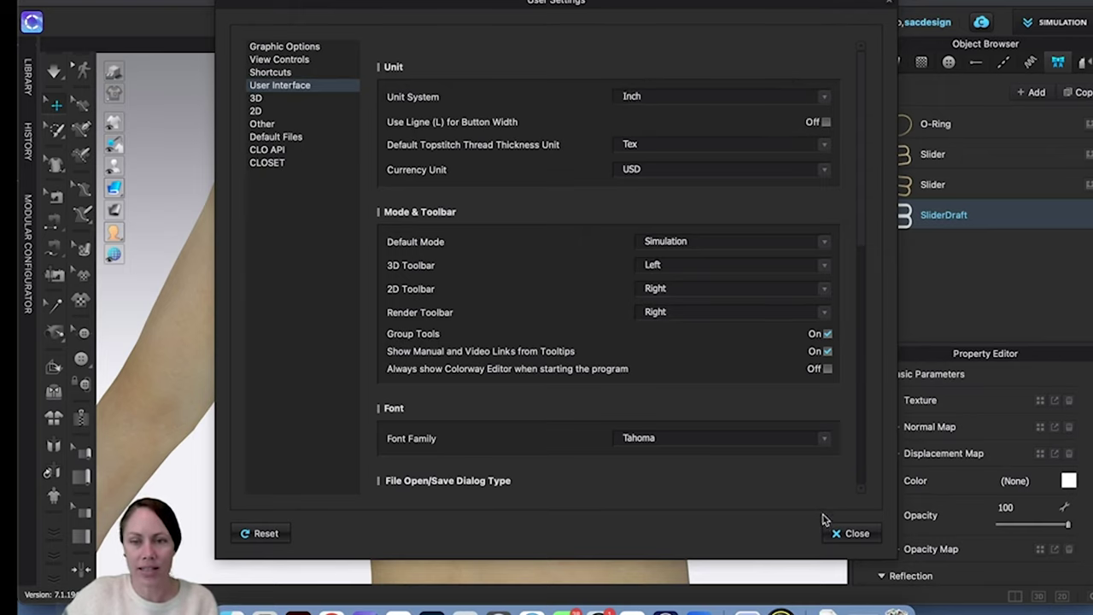
left_click(854, 533)
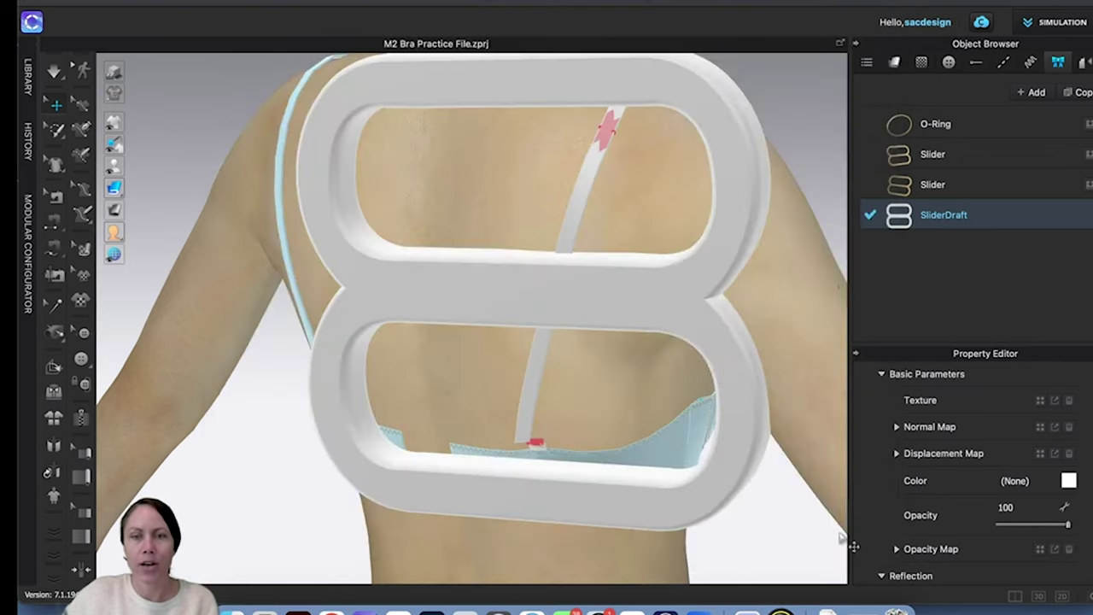
Step: Select the oversized slider and shrink its height and width freehand with the scaling gizmo
left_click(584, 292)
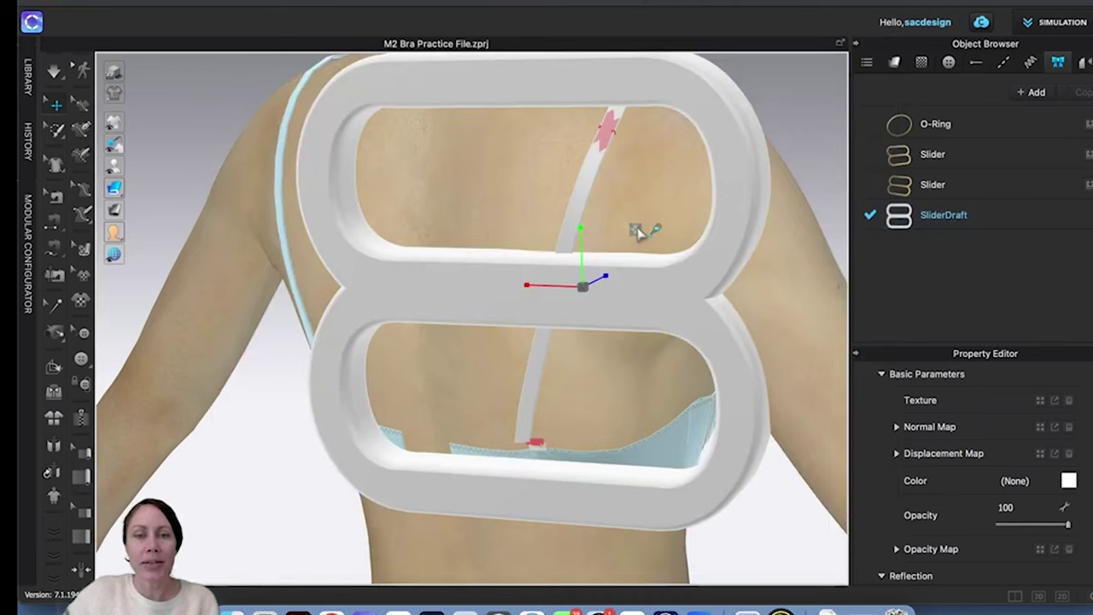
mouse_move(603, 287)
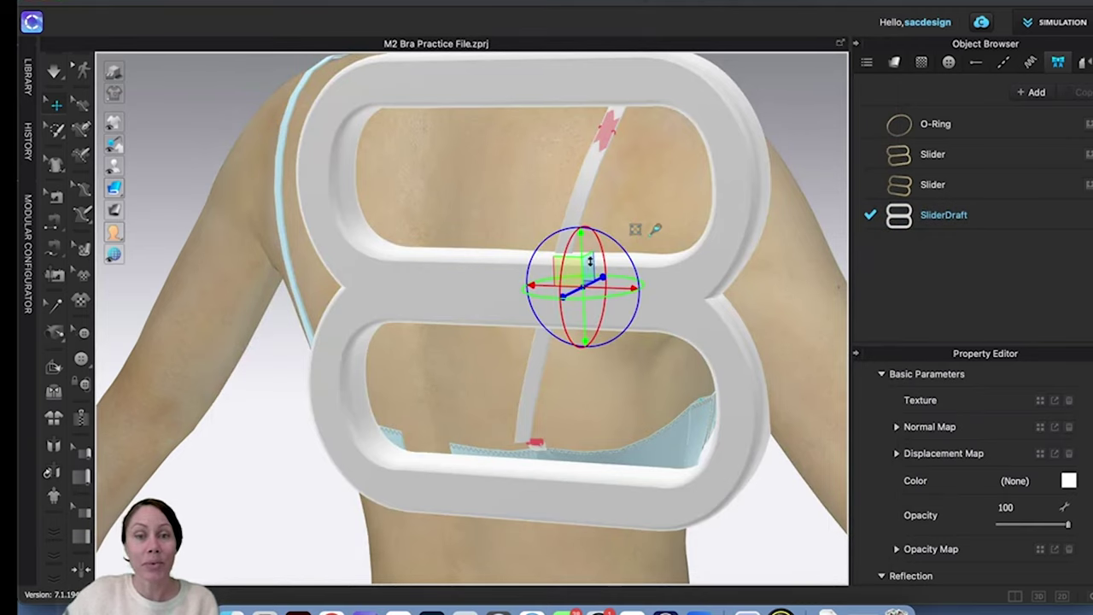
right_click_drag(617, 305, 581, 305)
scroll(627, 281, "up", 4)
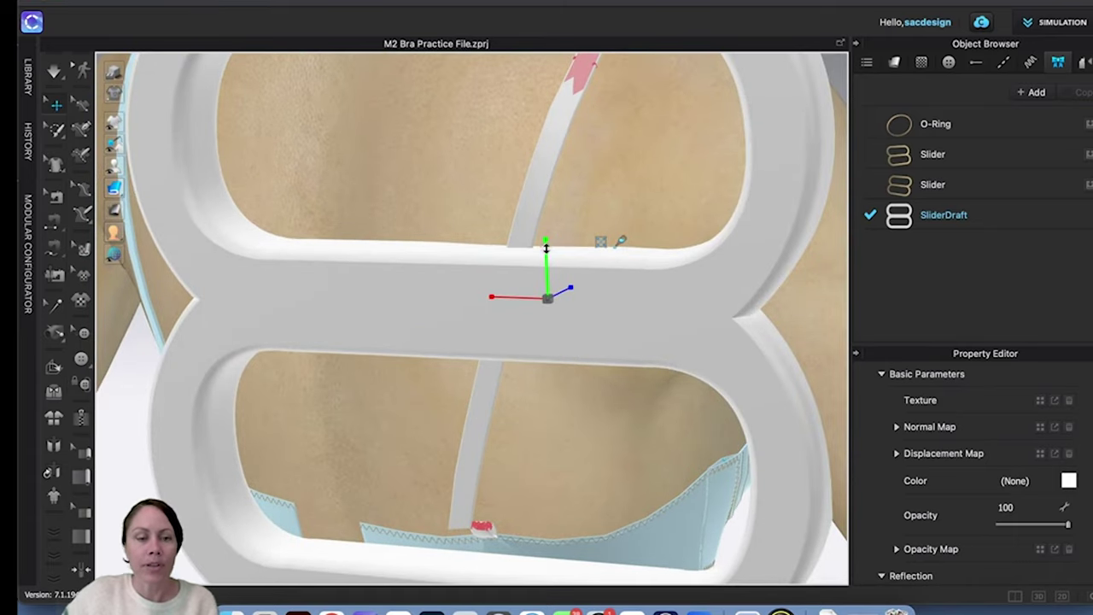
right_click_drag(547, 248, 548, 283)
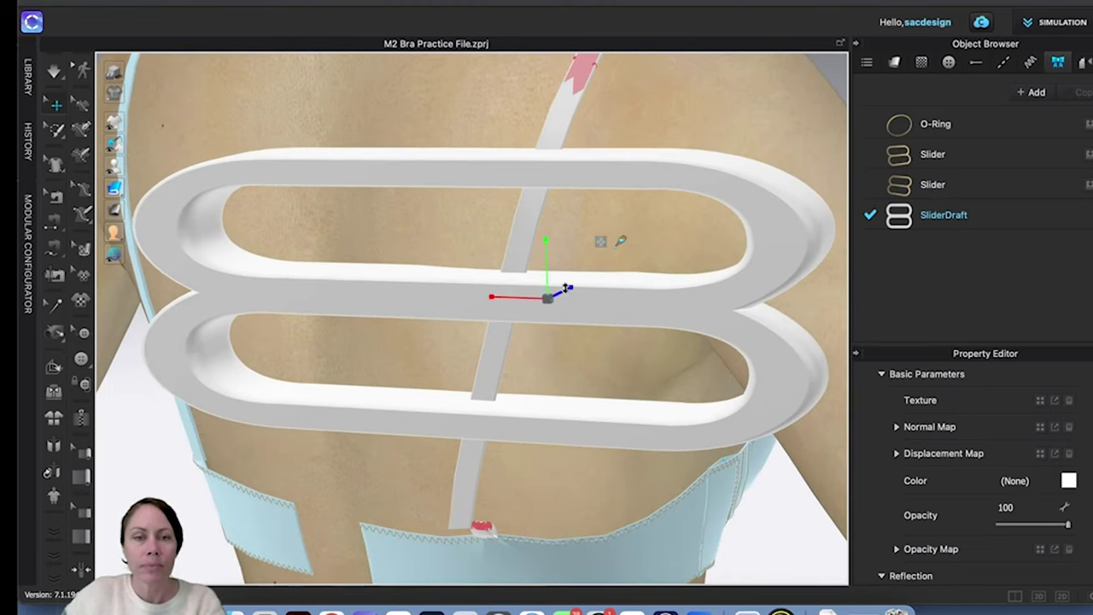
left_click_drag(518, 296, 544, 299)
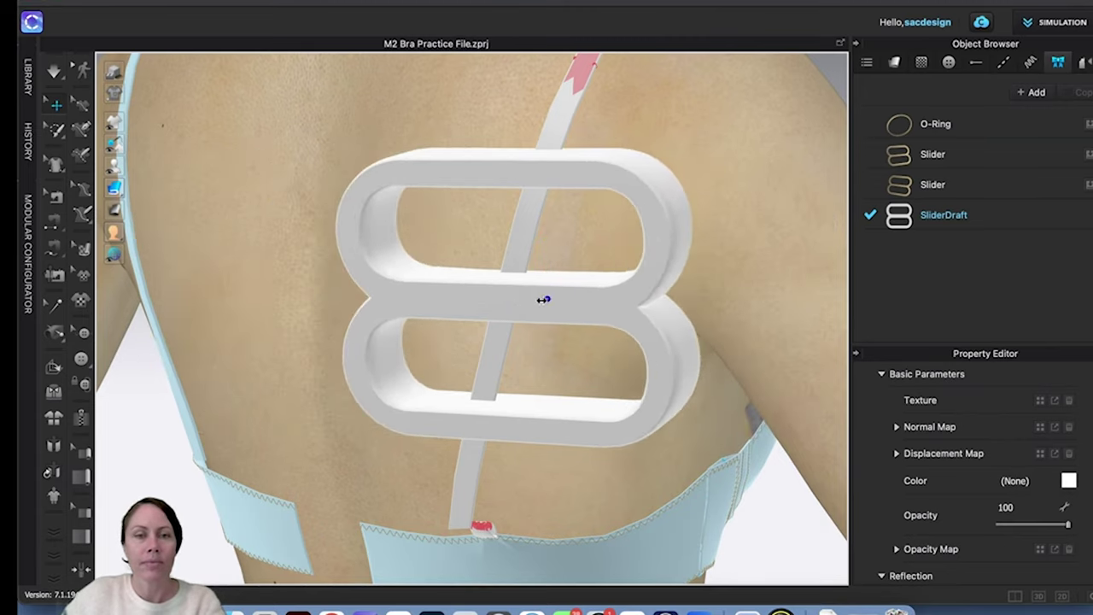
Step: Scale the slider down further in height and reduce its depth so that it is a thin ring
scroll(547, 298, "up", 5)
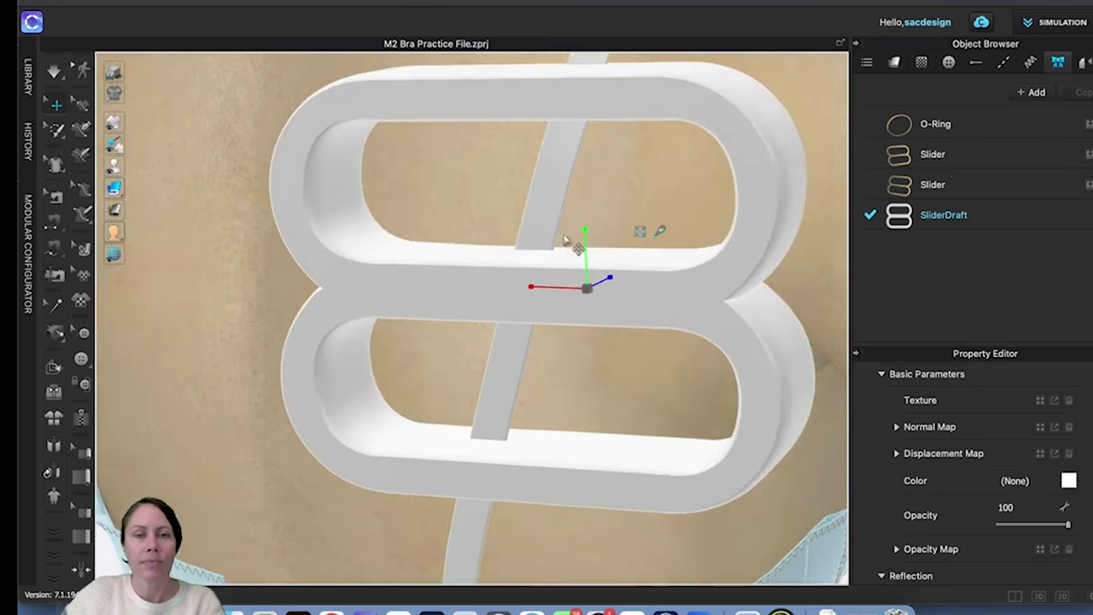
left_click_drag(586, 241, 588, 288)
right_click_drag(586, 294, 590, 290)
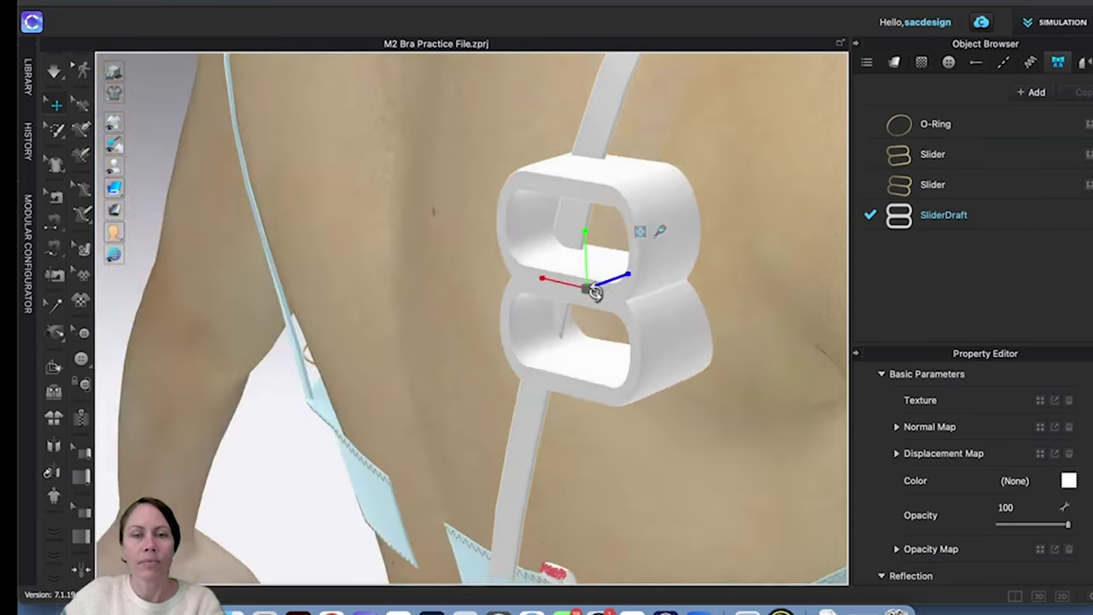
left_click_drag(625, 275, 576, 294)
mouse_move(576, 346)
right_mouse_down()
mouse_move(630, 322)
mouse_move(640, 337)
mouse_move(572, 339)
right_mouse_up()
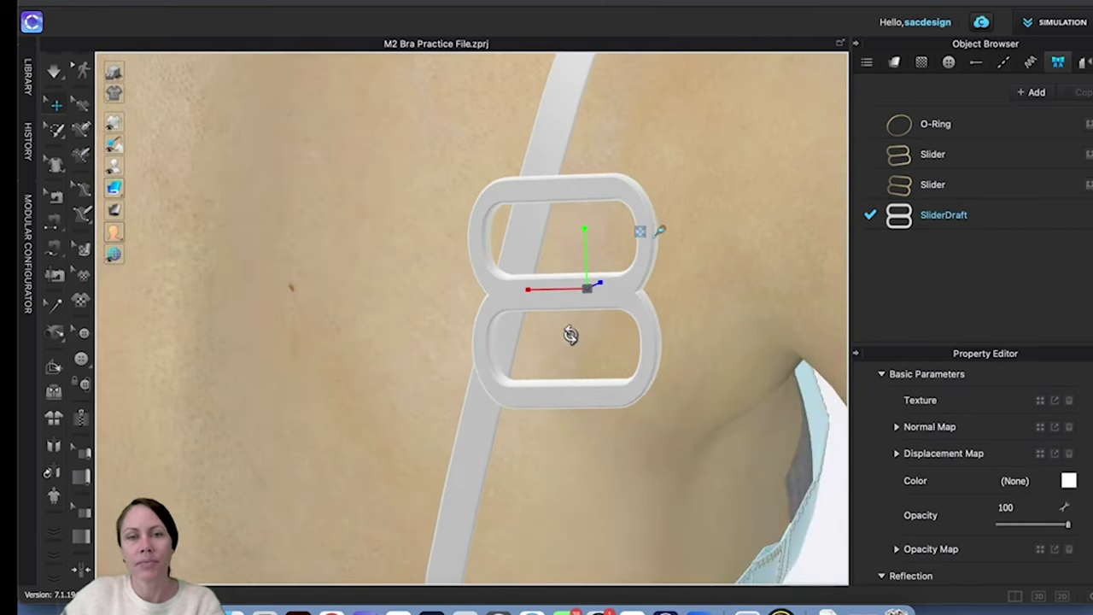
Step: Scale the slider again to make it narrower, shorter and thinner beside the back strap
left_click_drag(533, 289, 551, 290)
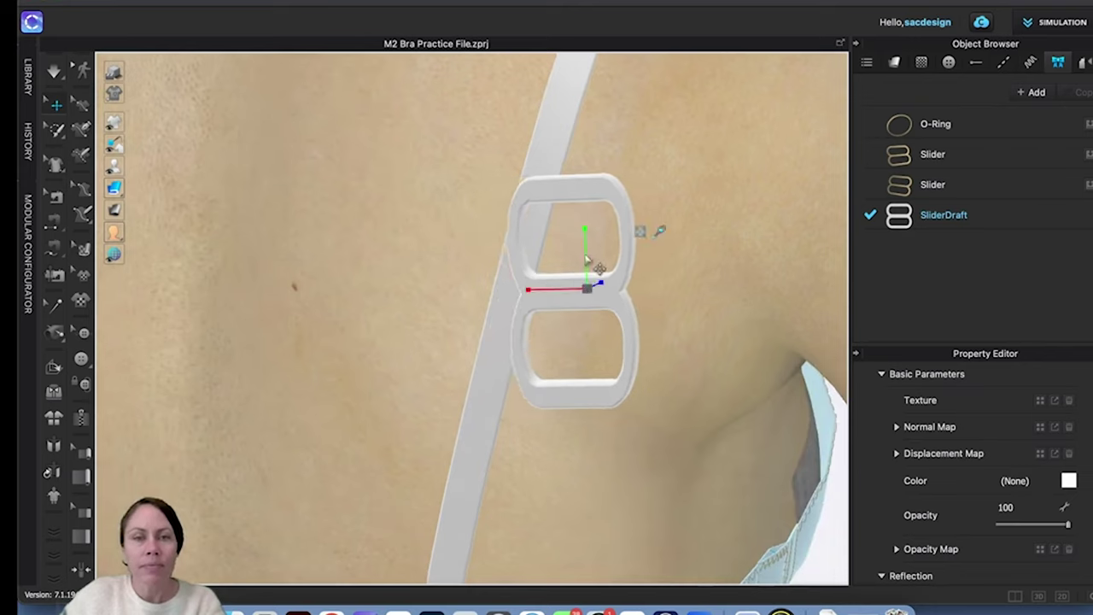
left_click_drag(585, 241, 587, 266)
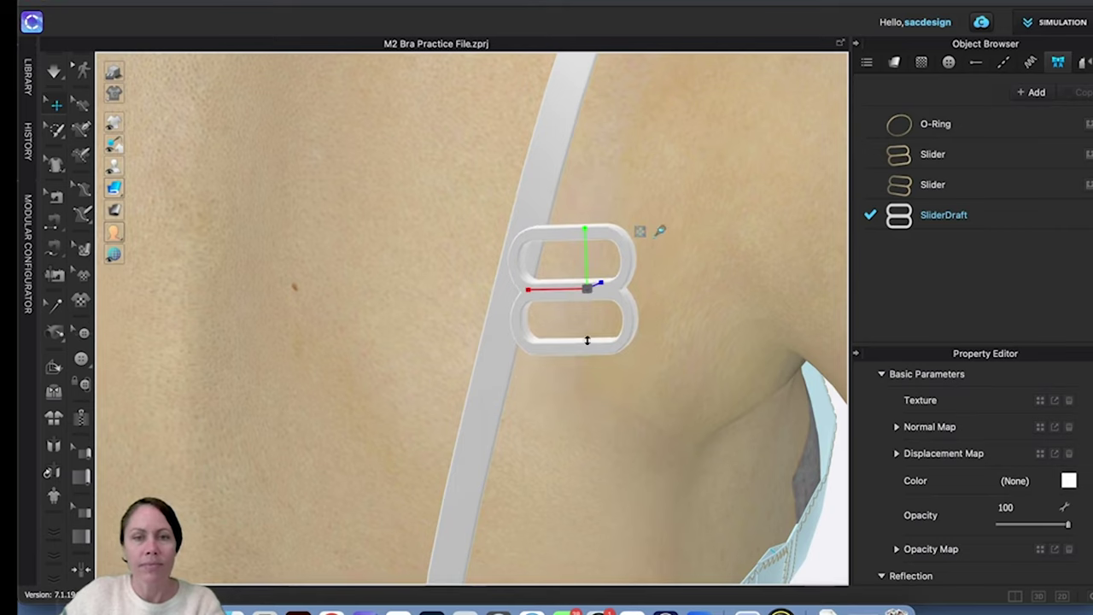
right_click_drag(580, 346, 547, 335)
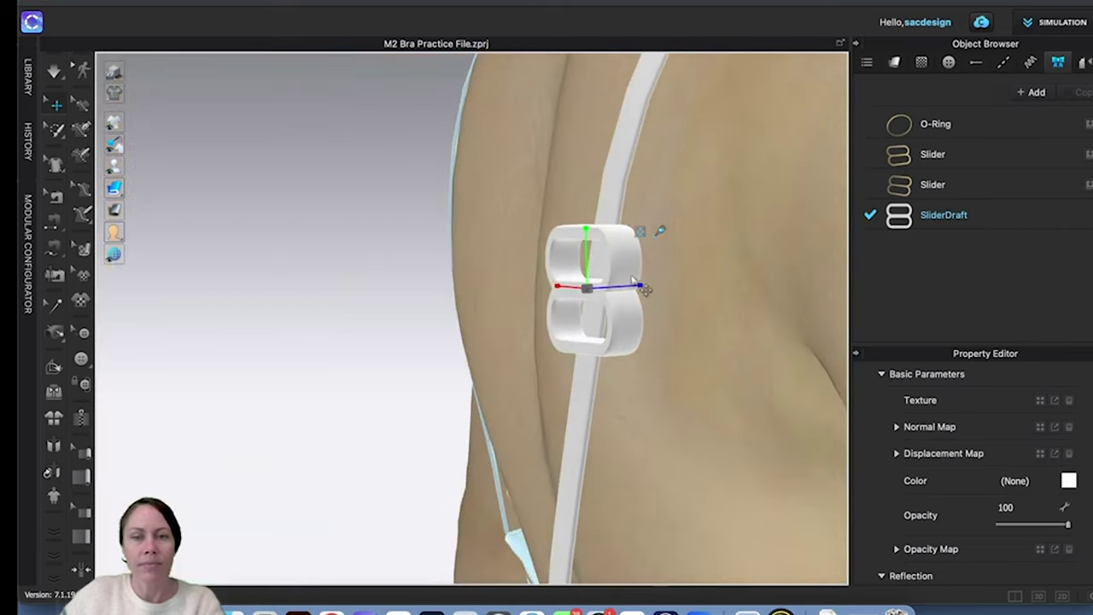
left_click_drag(633, 284, 606, 284)
Step: Move the slider onto the back strap and rotate it to match the strap's slant, centring it across the strap
right_click_drag(615, 368, 720, 285)
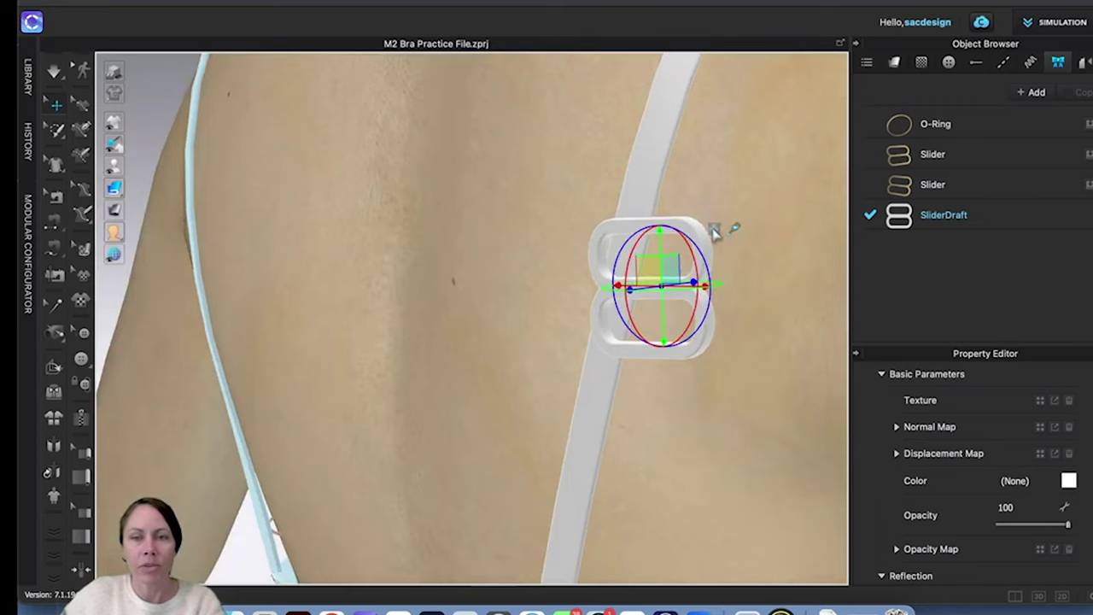
right_click_drag(684, 391, 715, 392)
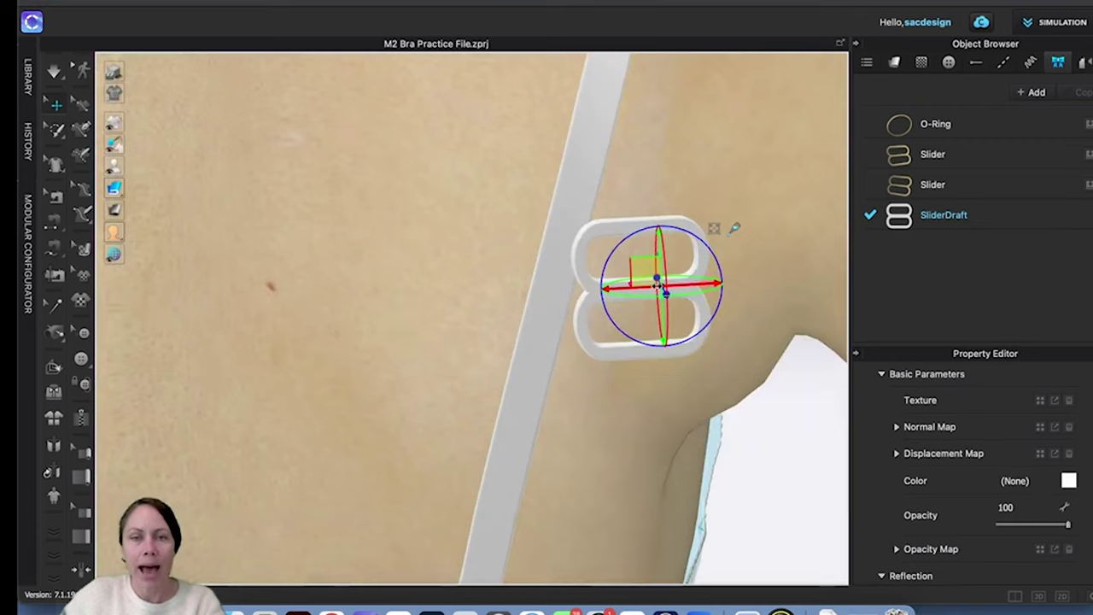
left_click_drag(657, 286, 581, 289)
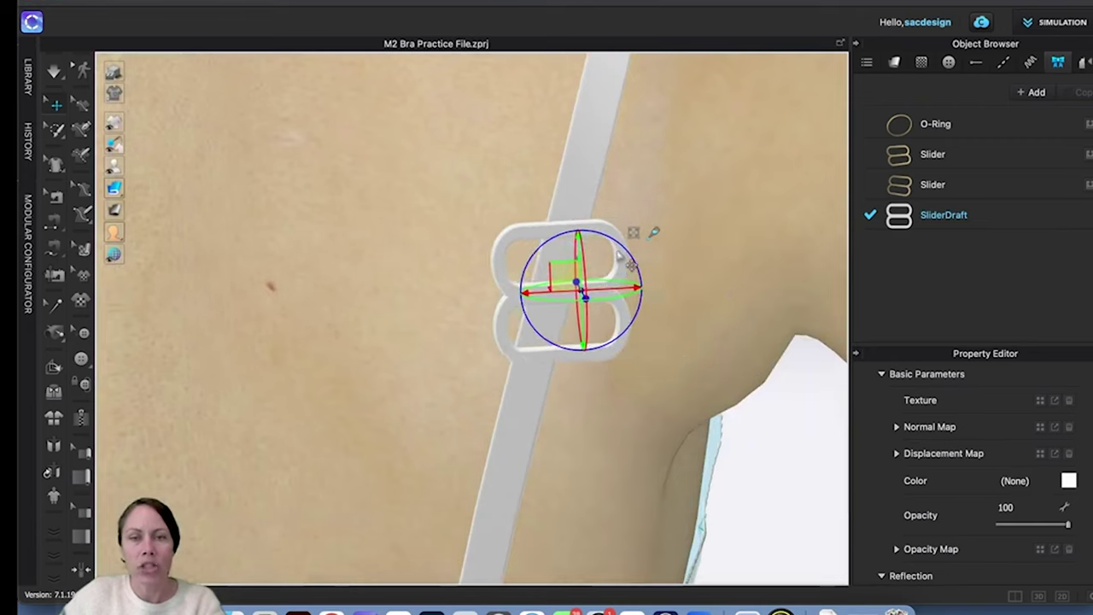
left_click_drag(626, 246, 633, 251)
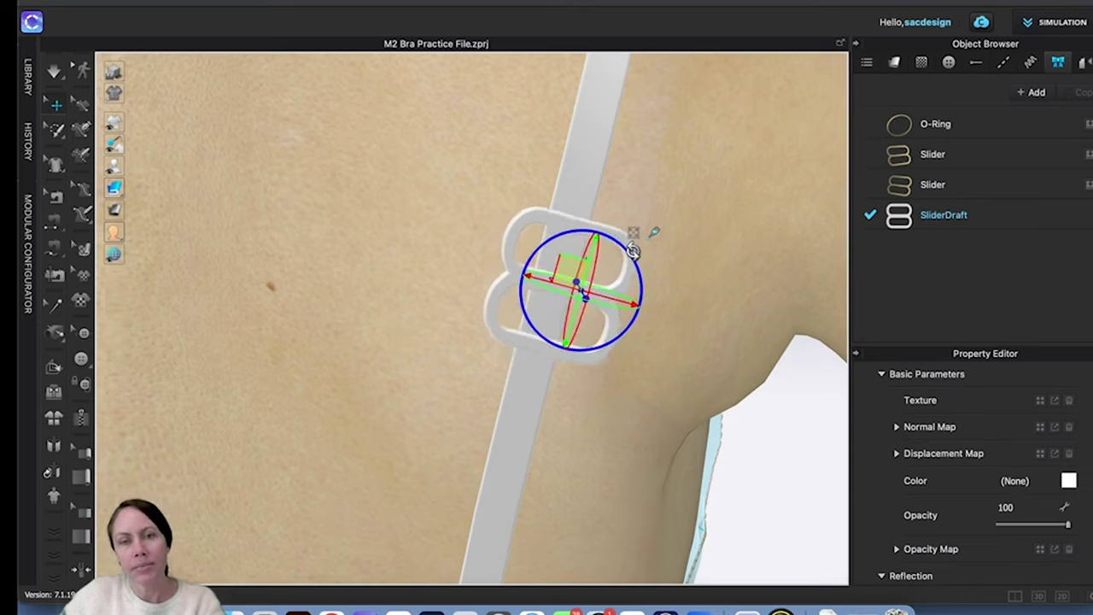
left_click_drag(611, 297, 603, 295)
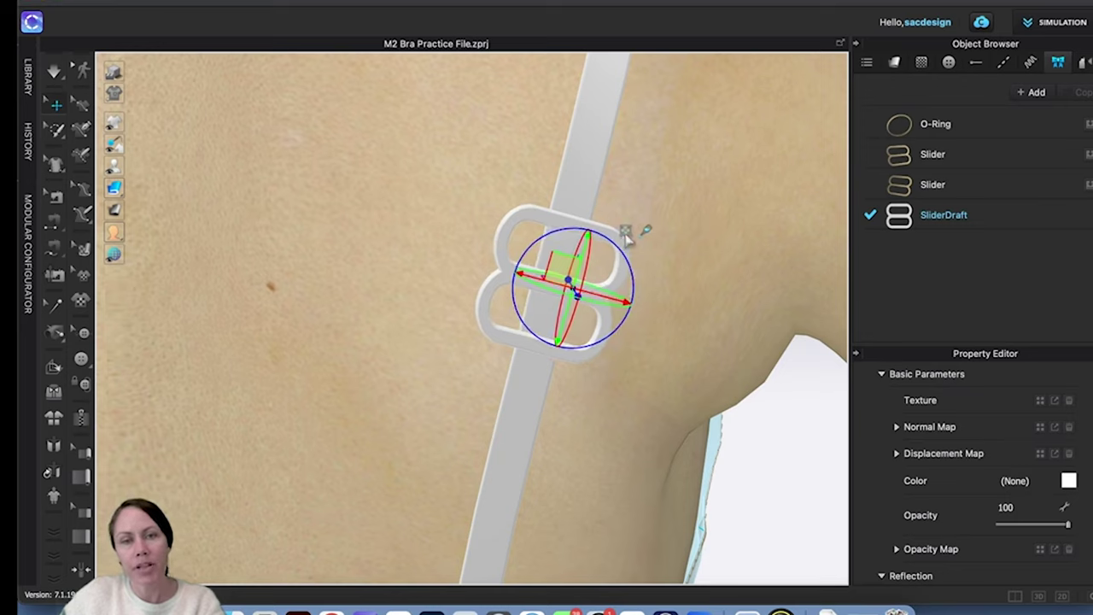
Step: Scale the aligned slider down with the scaling gizmo until its openings closely fit the strap's width
left_click(626, 235)
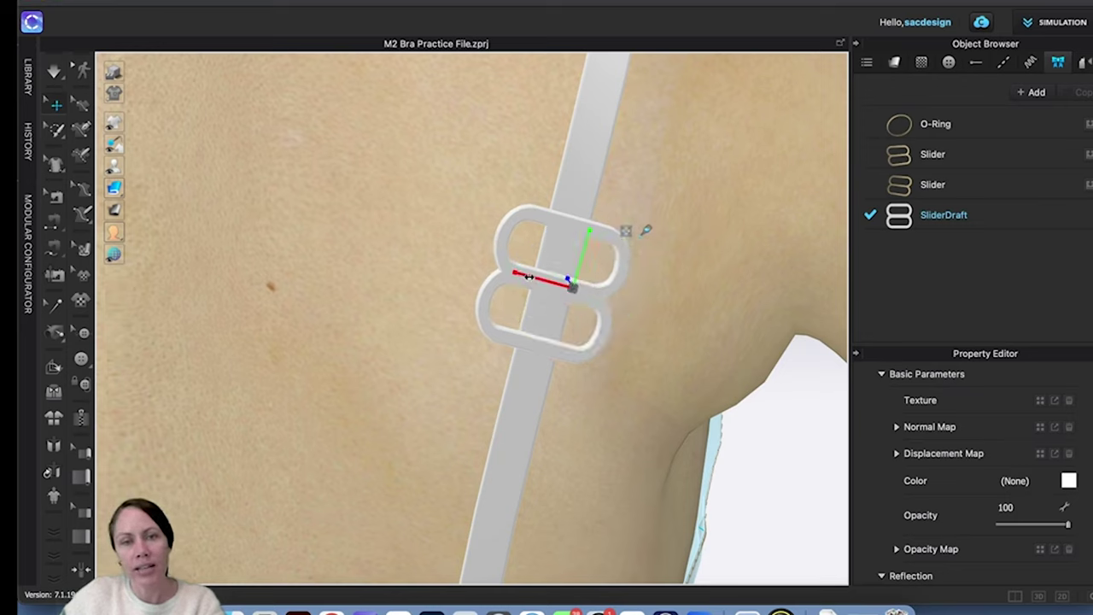
left_click_drag(528, 275, 576, 282)
scroll(566, 298, "up", 3)
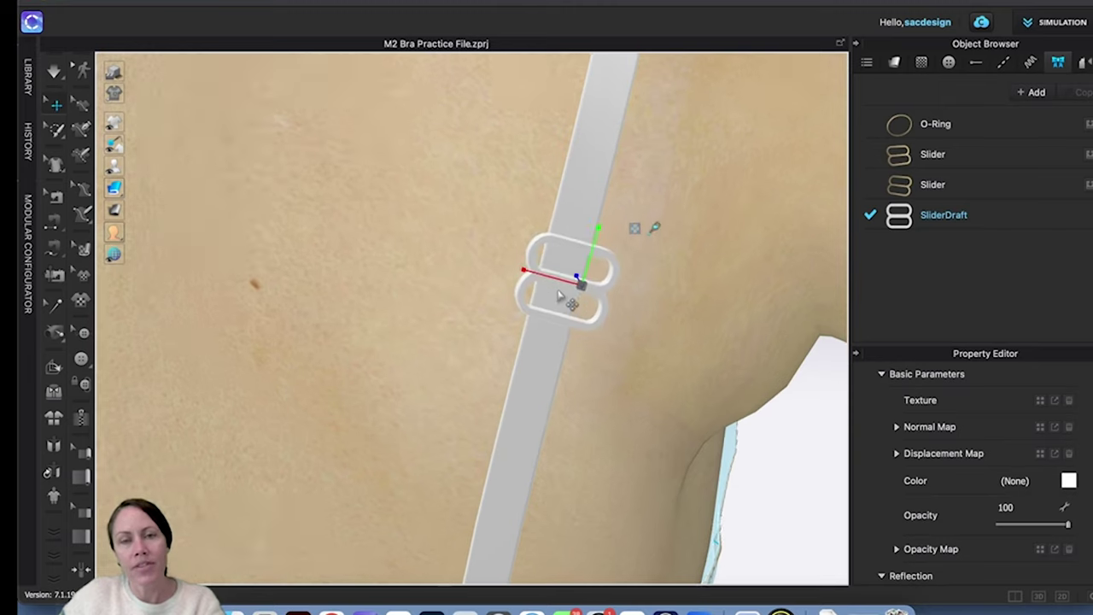
scroll(560, 308, "up", 1)
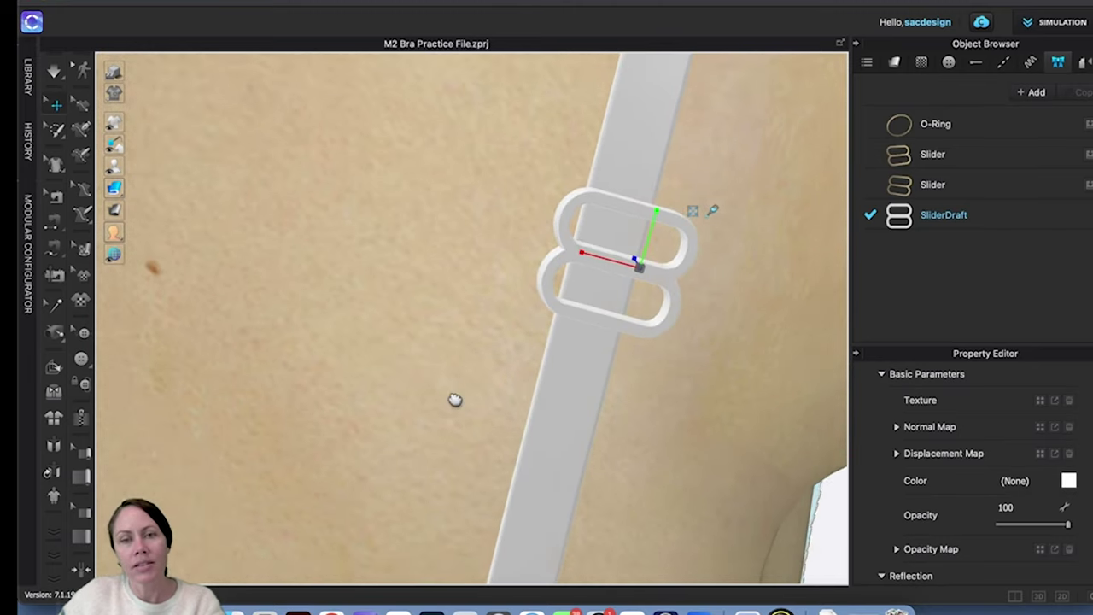
Step: Scale the slider slightly narrower and shorter over the back strap, and reduce its depth
scroll(466, 384, "up", 2)
left_click_drag(489, 351, 497, 351)
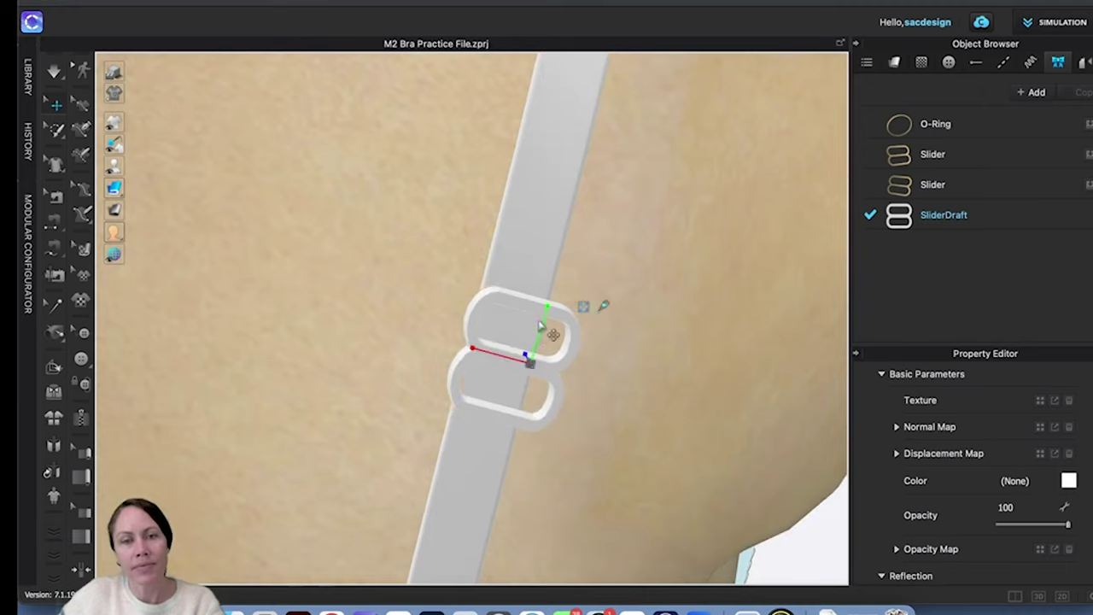
left_click_drag(541, 322, 538, 334)
right_click_drag(546, 381, 561, 350)
left_click_drag(558, 353, 550, 356)
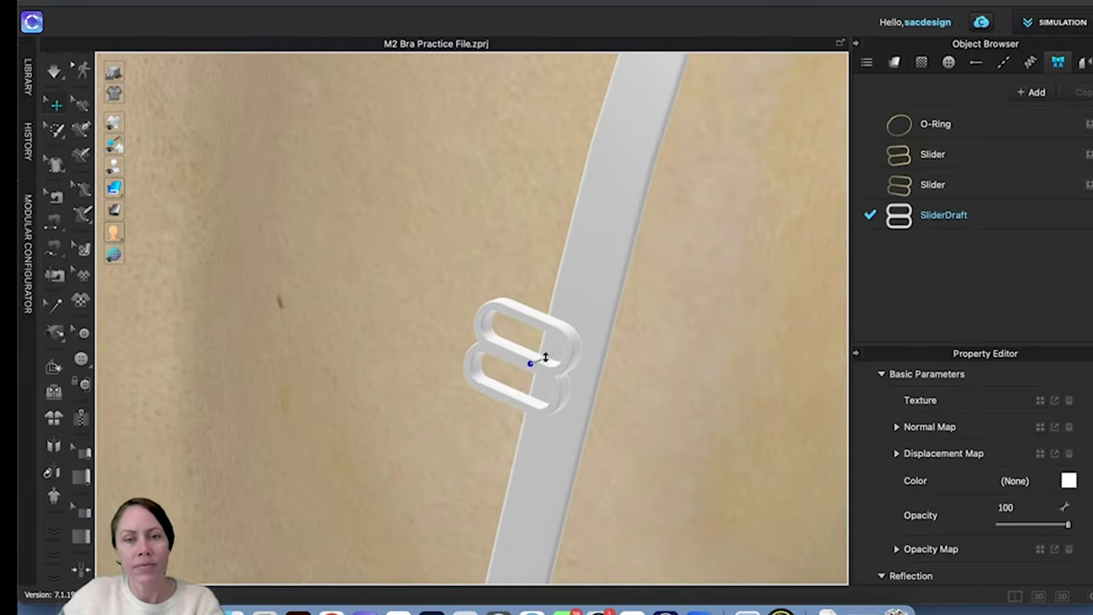
left_click_drag(548, 364, 548, 365)
Step: Move the slider along its depth axis so that it sits against the back strap
right_click_drag(585, 442, 583, 315)
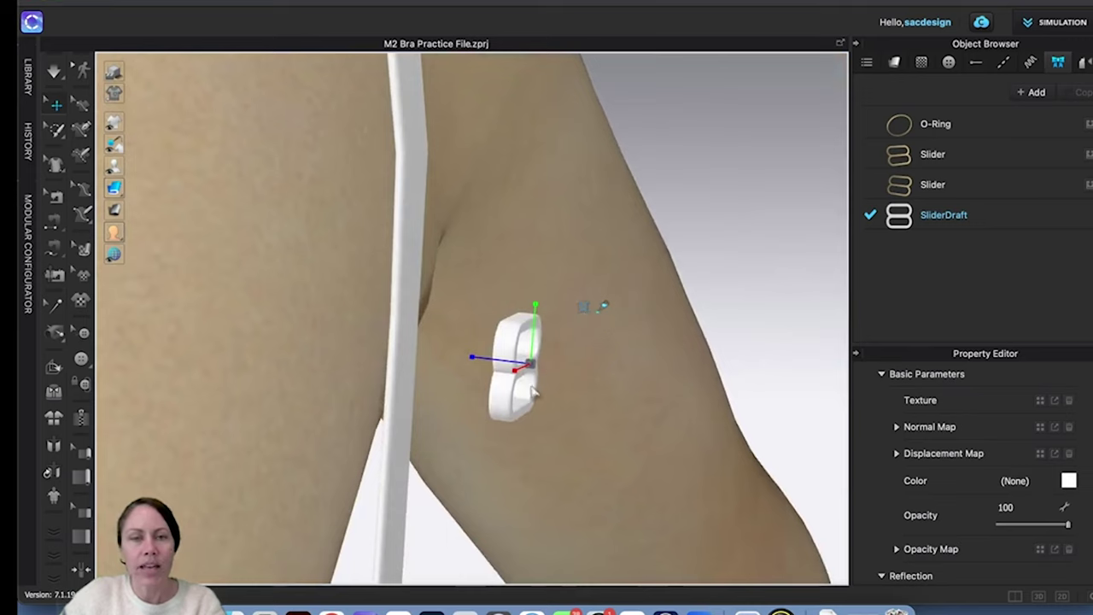
mouse_move(531, 368)
left_click_drag(520, 365, 443, 353)
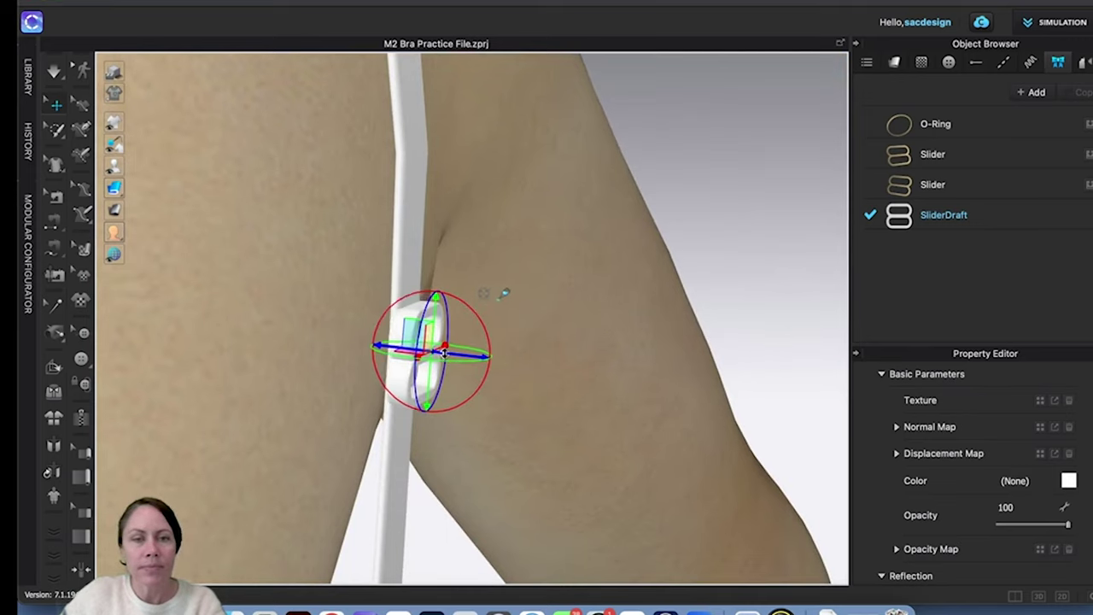
right_click_drag(484, 439, 436, 411)
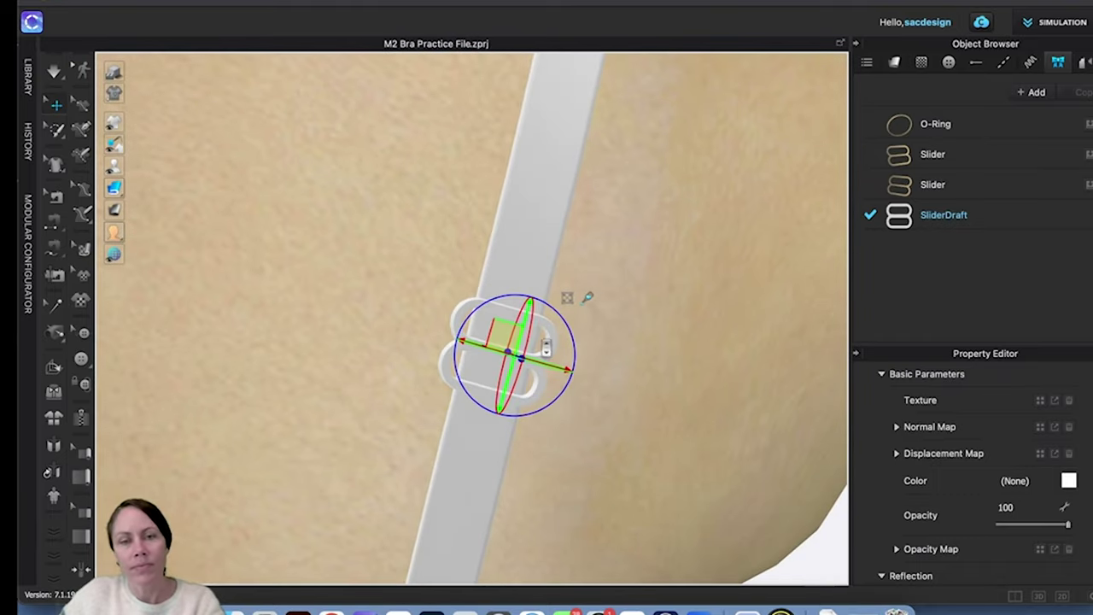
Step: Reselect the slider and fine-tune its width and height with the scaling gizmo so that its openings fit the strap closely
scroll(504, 342, "up", 5)
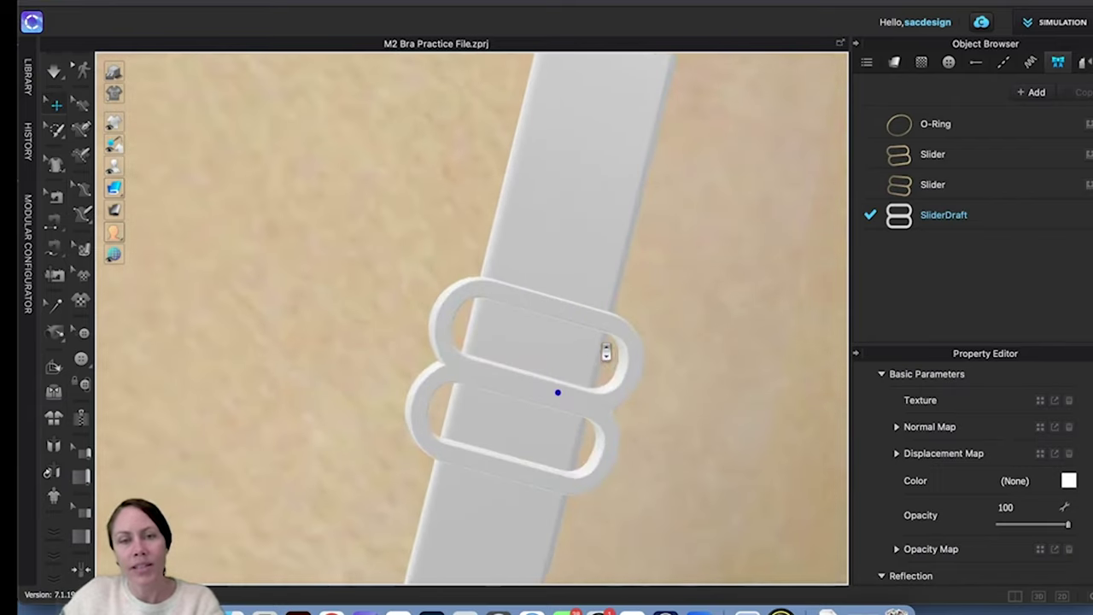
left_click(606, 353)
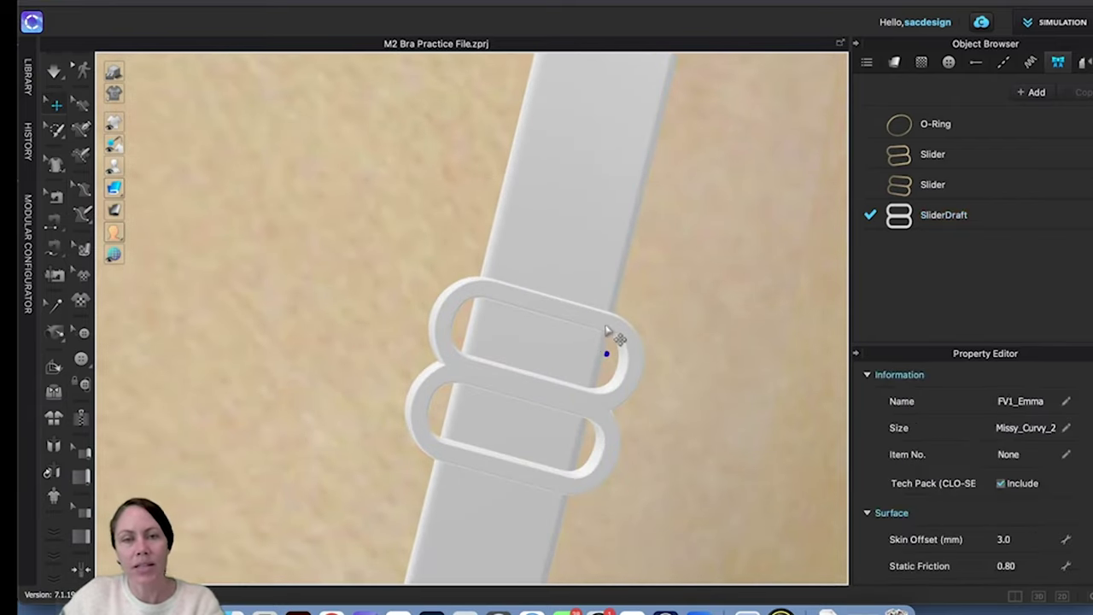
left_click(623, 341)
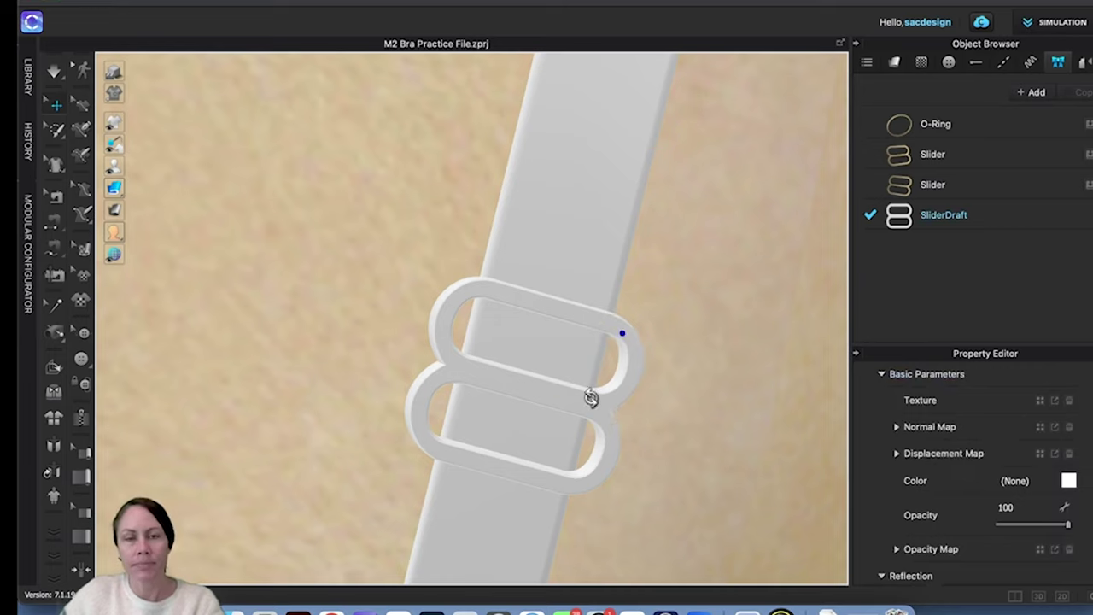
left_click(591, 395)
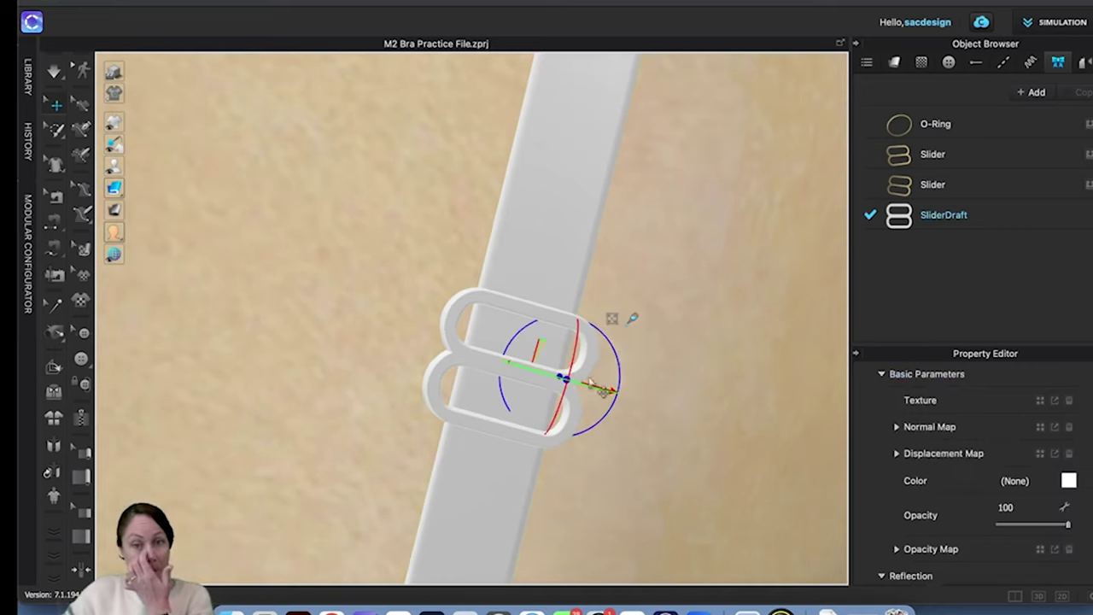
left_click(617, 322)
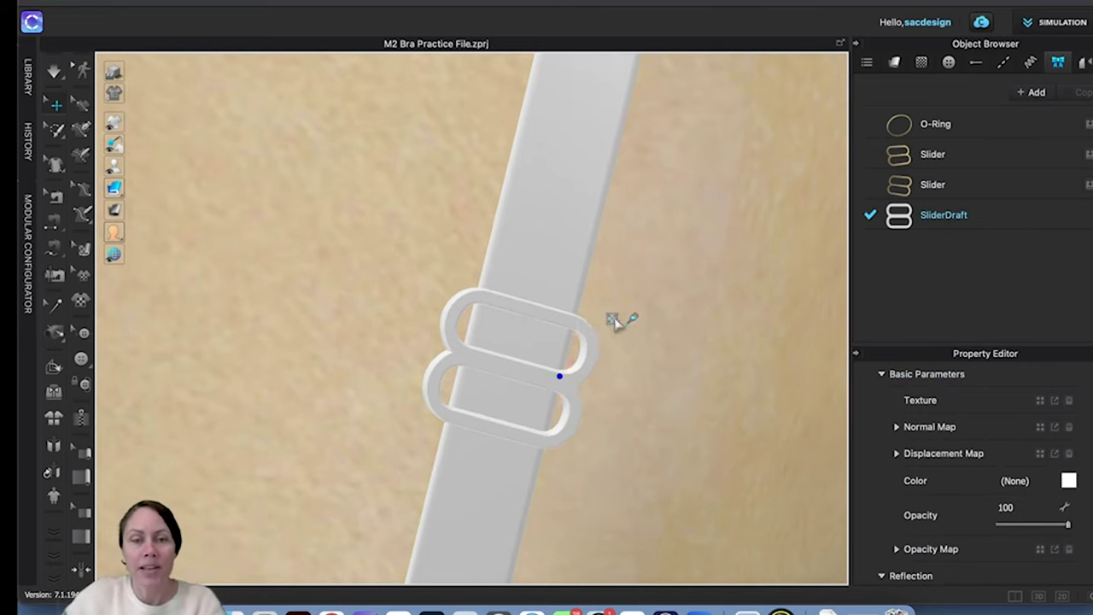
left_click(577, 376)
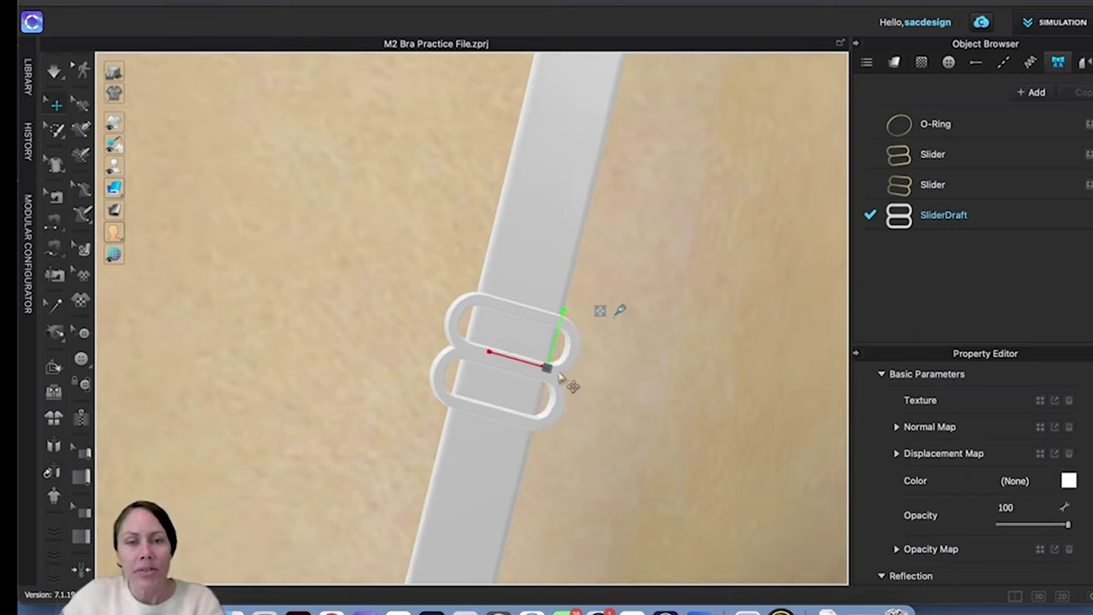
left_click_drag(514, 360, 517, 361)
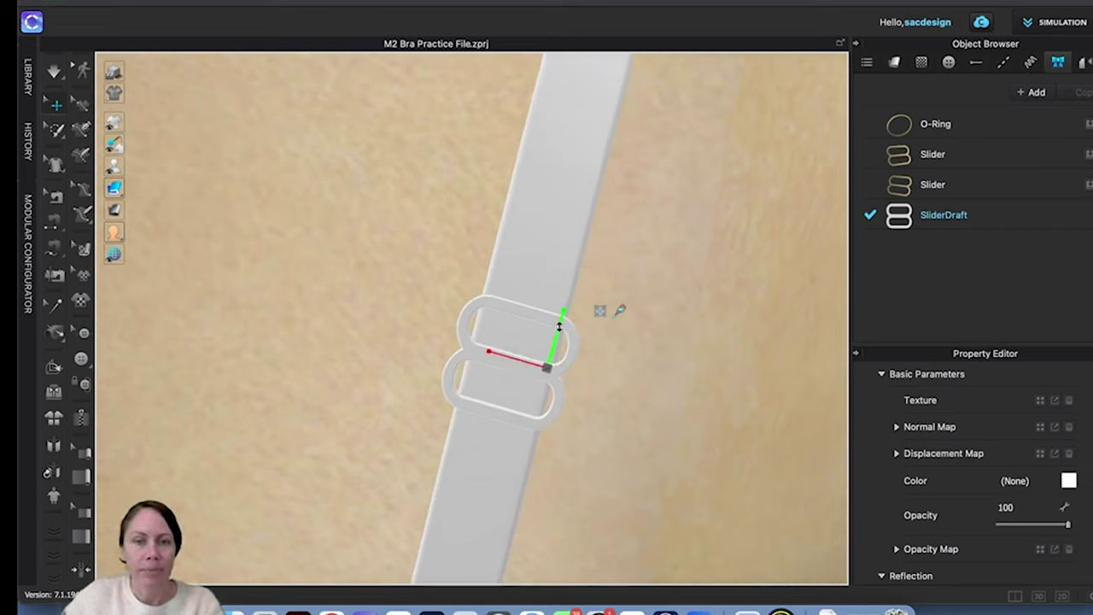
left_click_drag(559, 328, 559, 331)
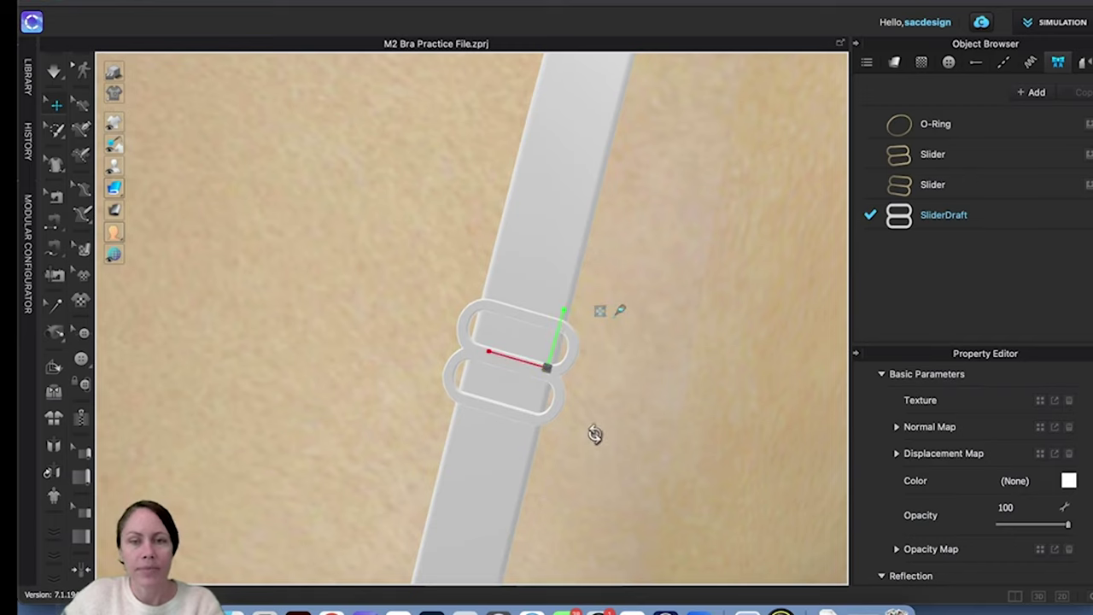
Step: Reduce the slider's depth from a side view so that it becomes a thinner ring
right_click_drag(589, 437, 556, 424)
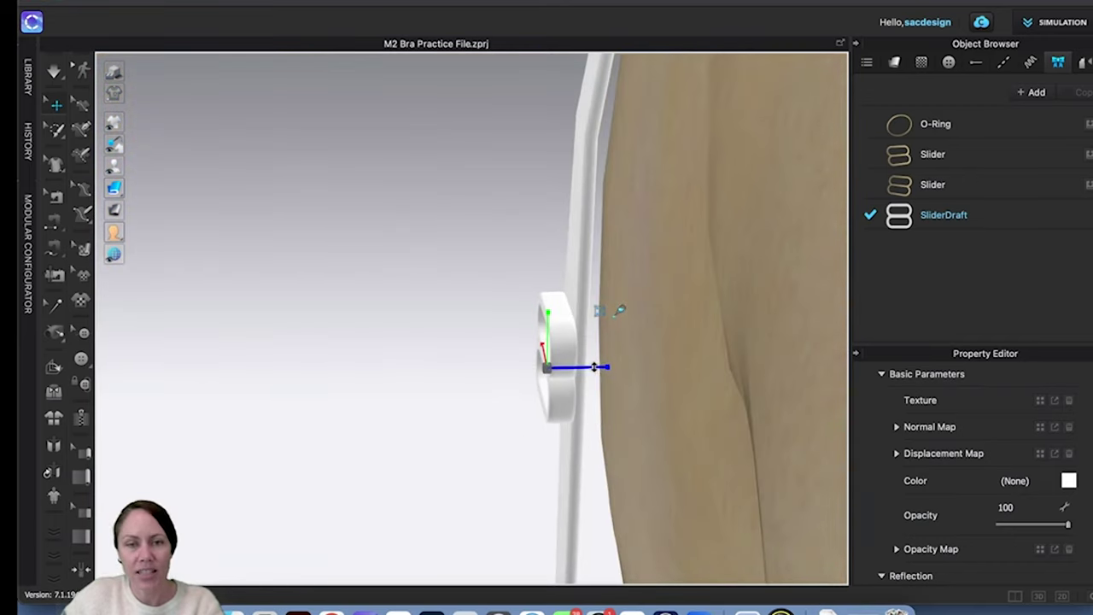
left_click_drag(594, 367, 593, 464)
right_click_drag(593, 464, 637, 456)
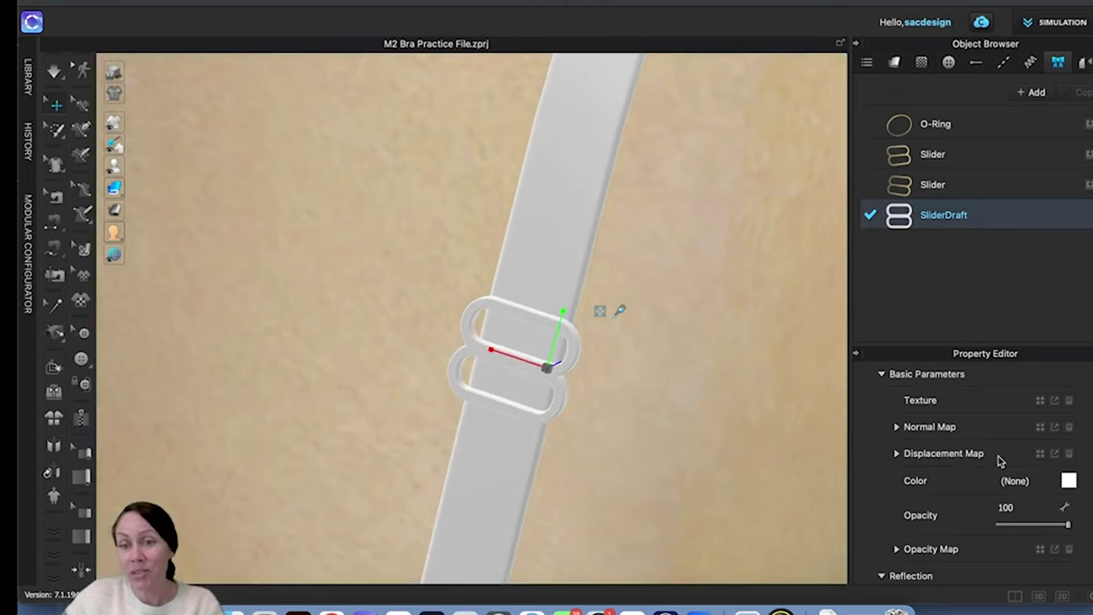
Step: Review the SliderDraft trim's material, reflection and local scale properties
scroll(1001, 461, "up", 5)
scroll(999, 457, "down", 3)
scroll(999, 458, "down", 1)
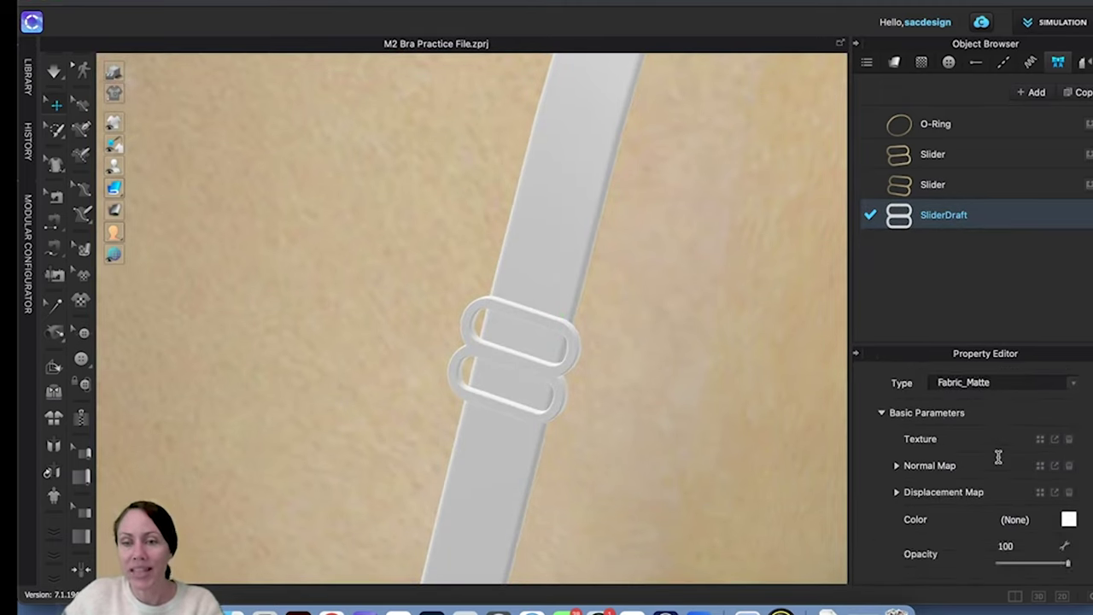
scroll(998, 458, "down", 4)
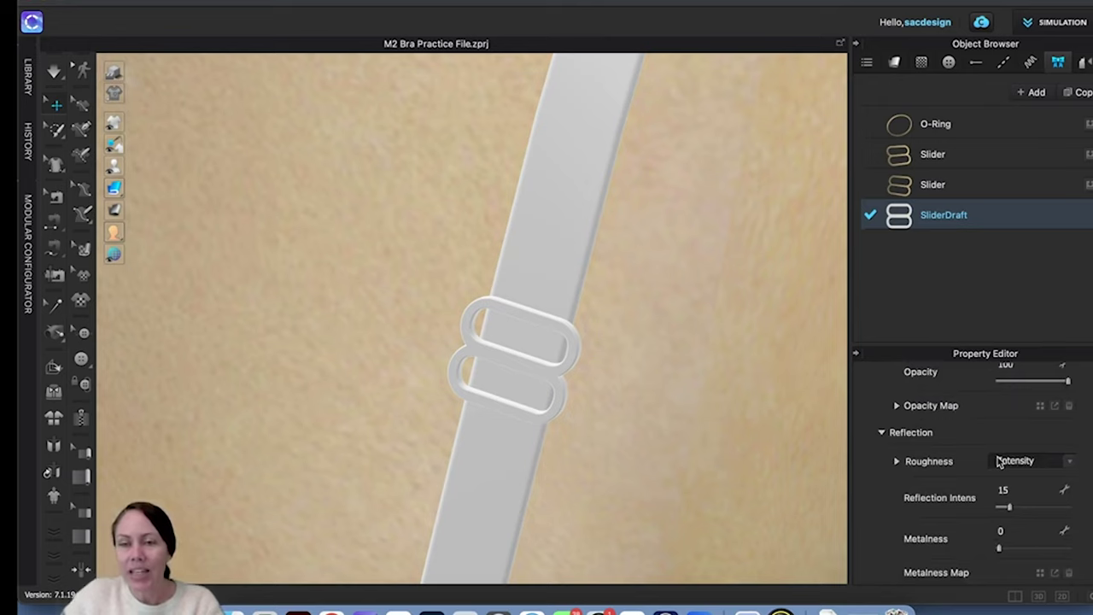
scroll(999, 461, "down", 1)
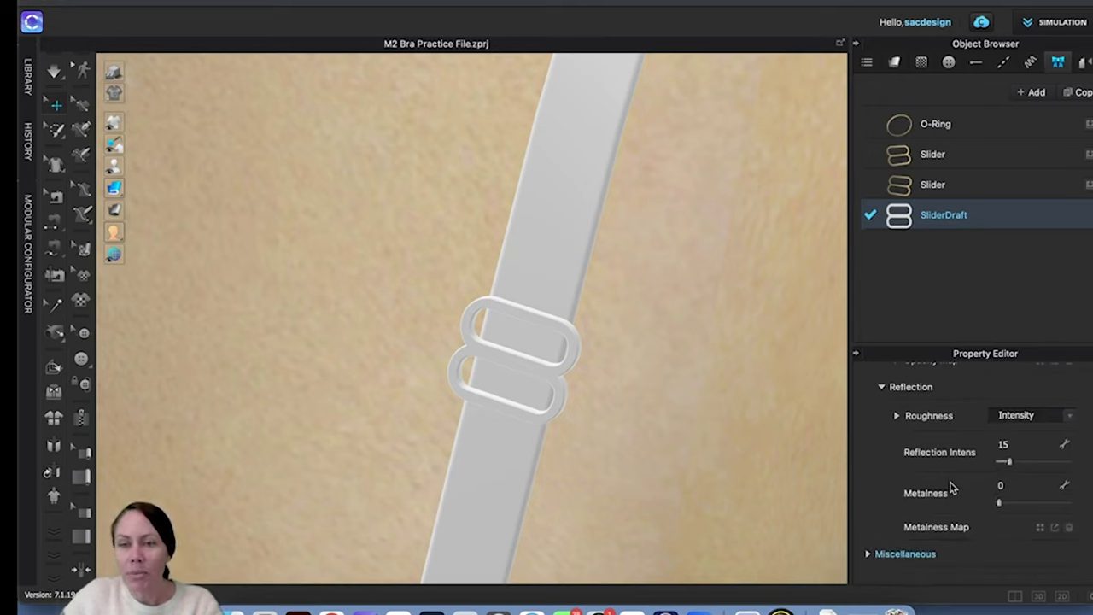
scroll(951, 487, "up", 7)
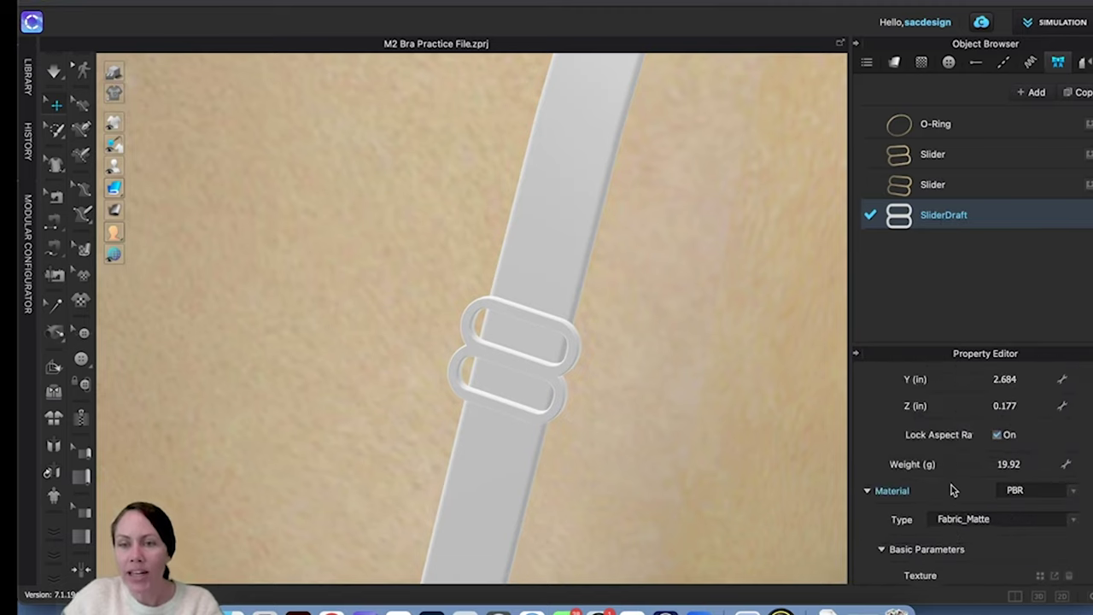
scroll(952, 485, "up", 2)
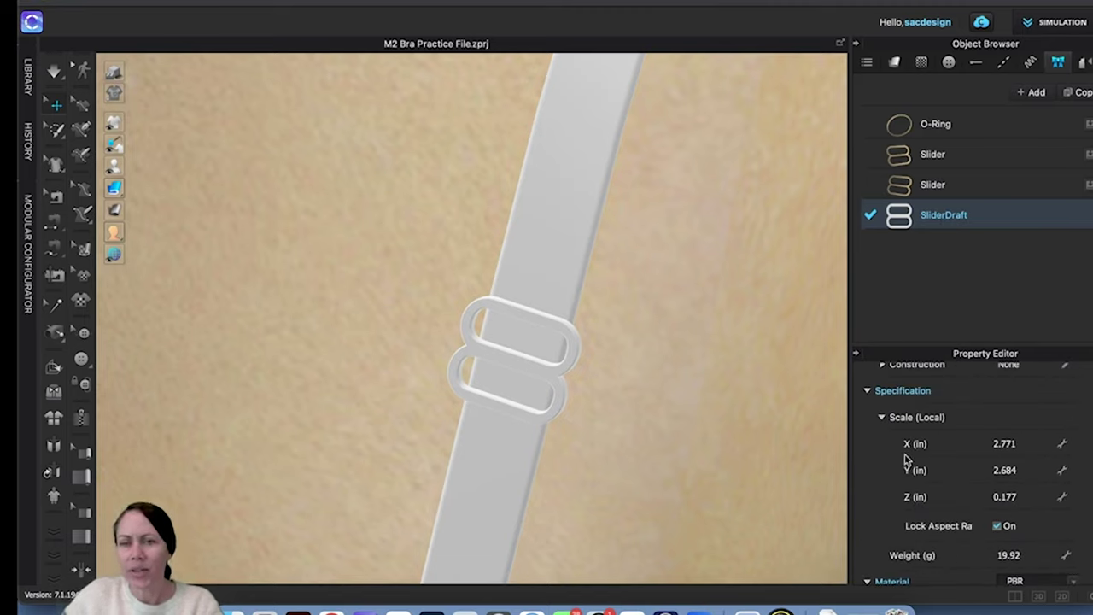
left_click(881, 418)
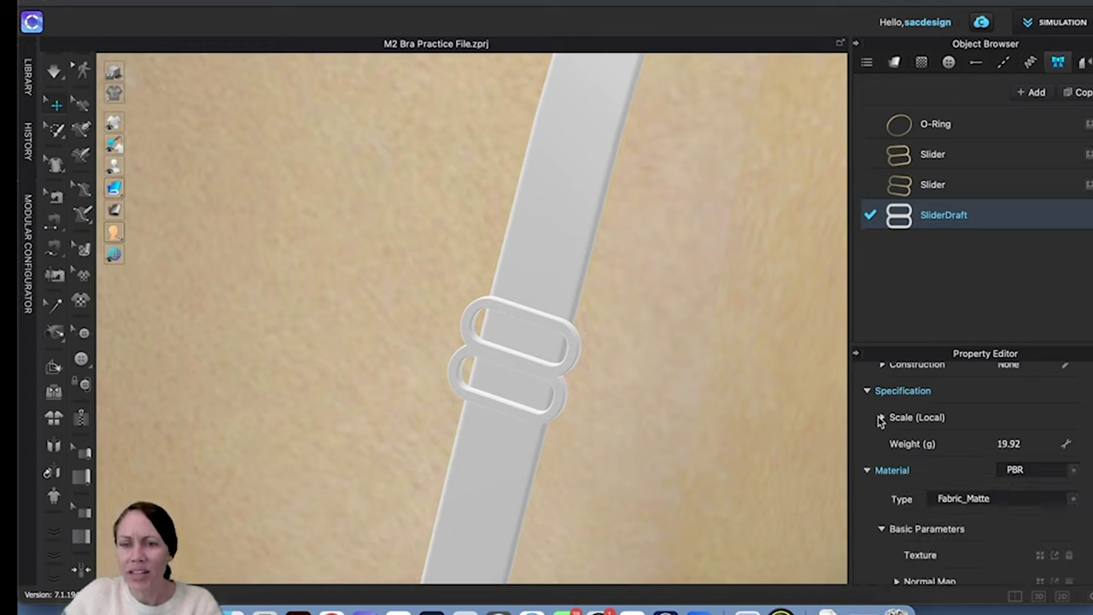
left_click(881, 418)
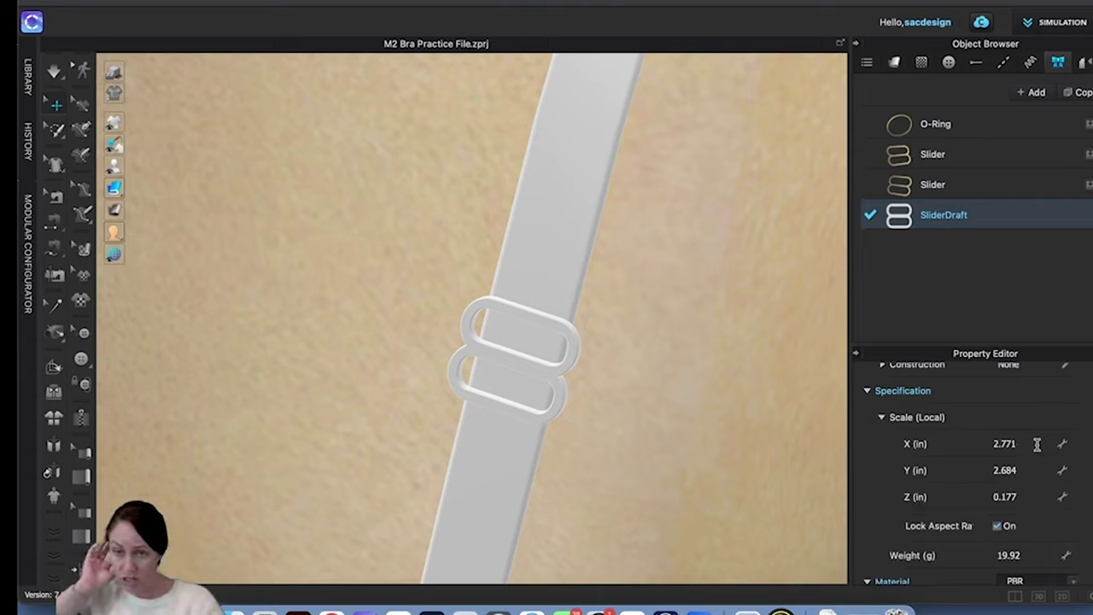
left_click(868, 391)
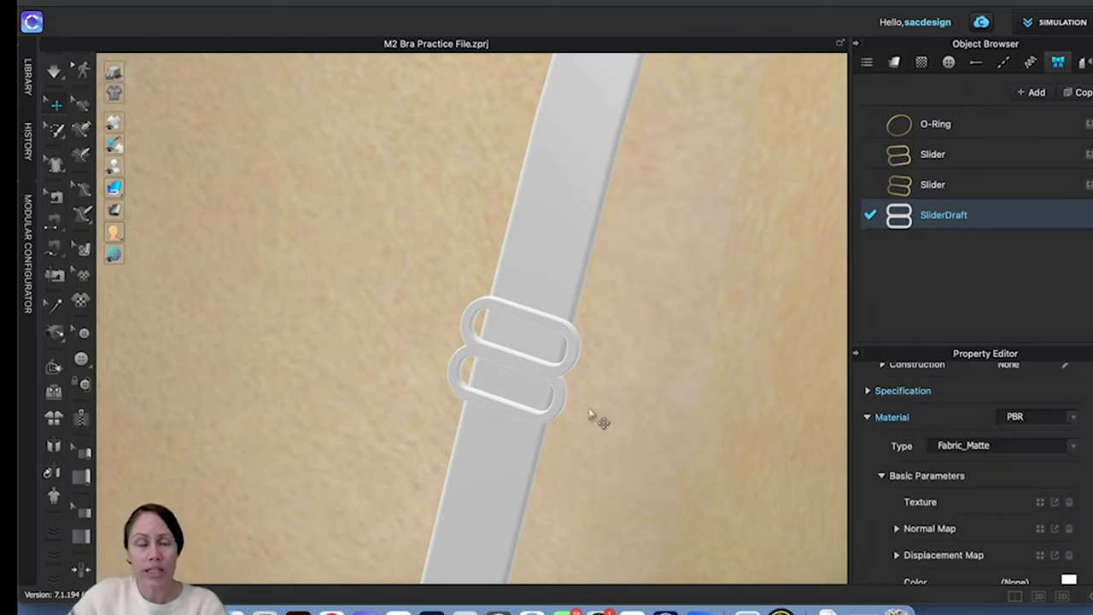
Step: Try a brief simulation with the slider on the back strap and restore the positions from before it
scroll(561, 396, "down", 3)
right_click_drag(567, 385, 593, 384)
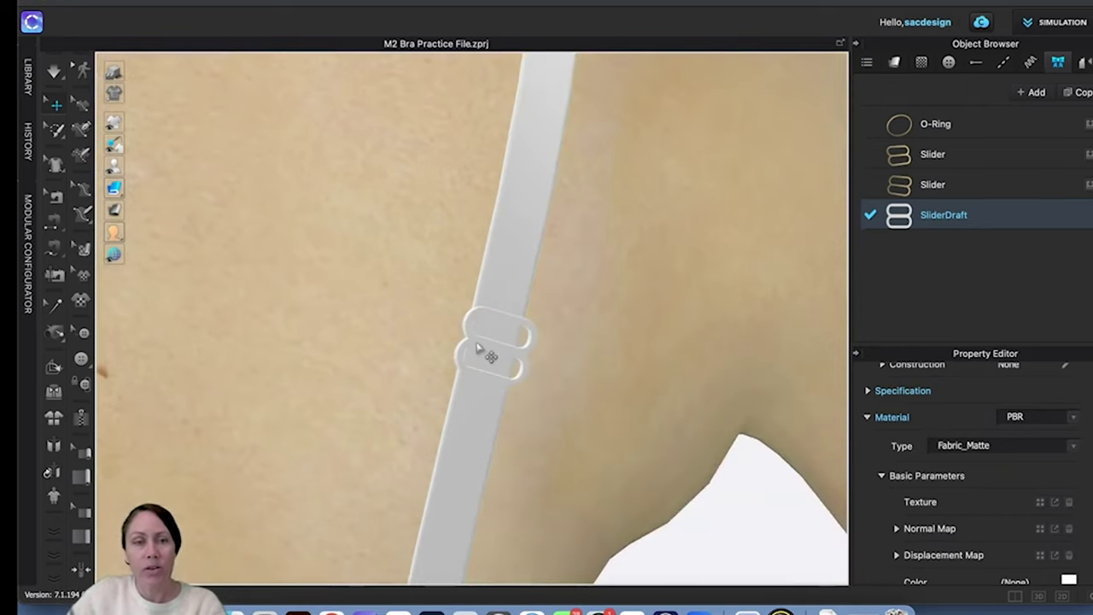
left_click(478, 345)
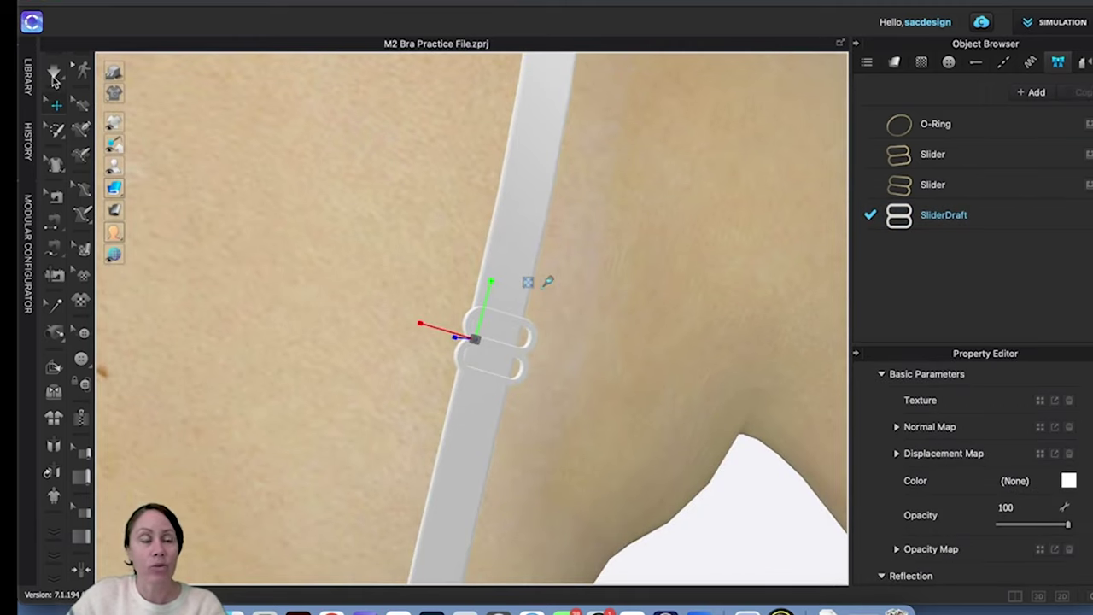
right_click_drag(386, 393, 46, 53)
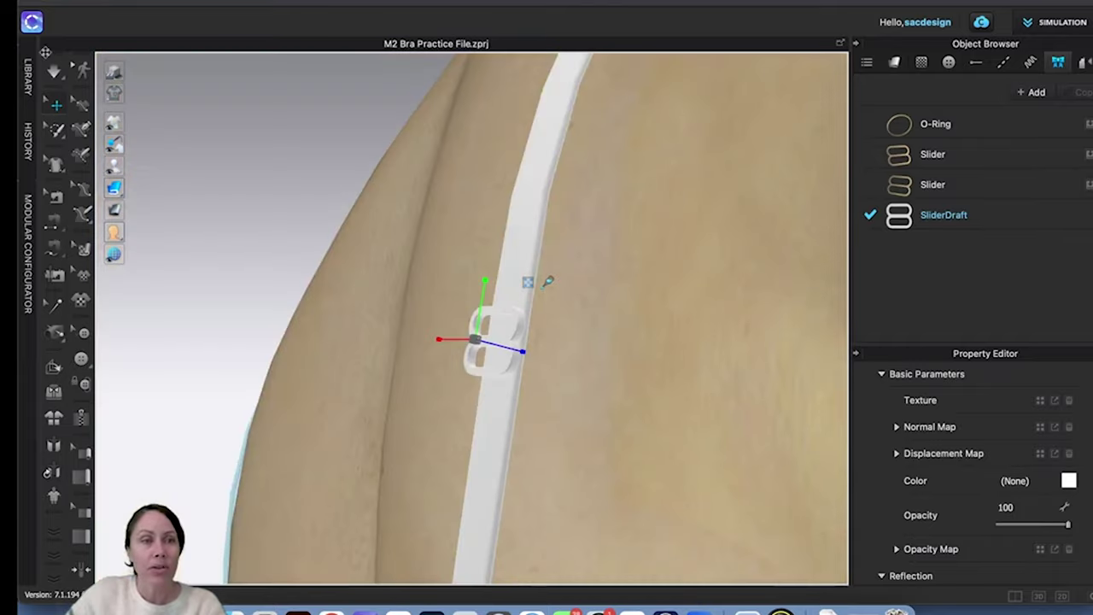
left_click(53, 74)
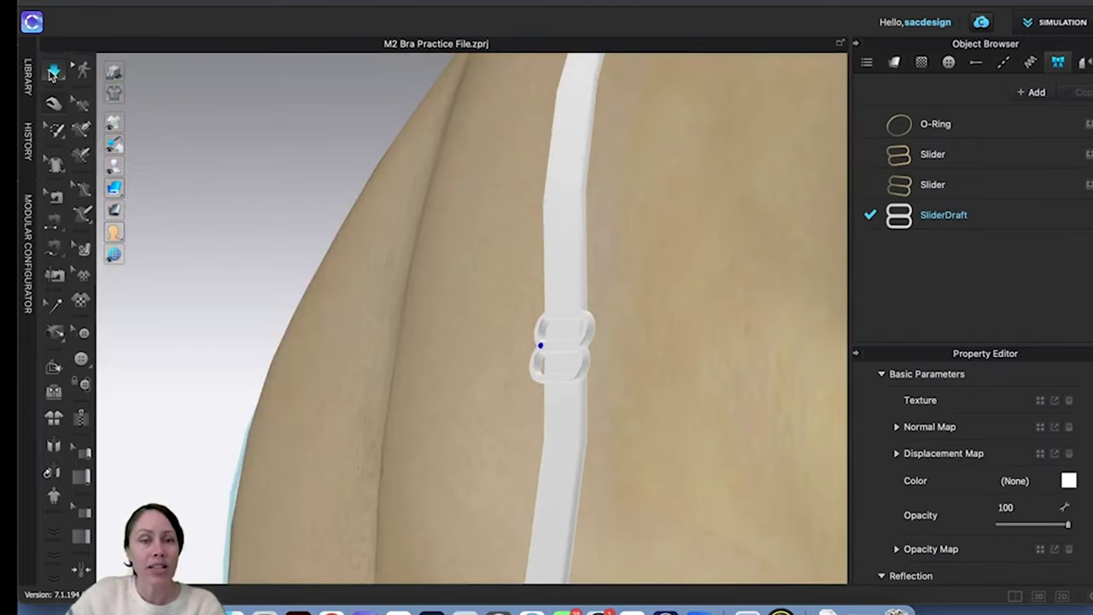
left_click(53, 74)
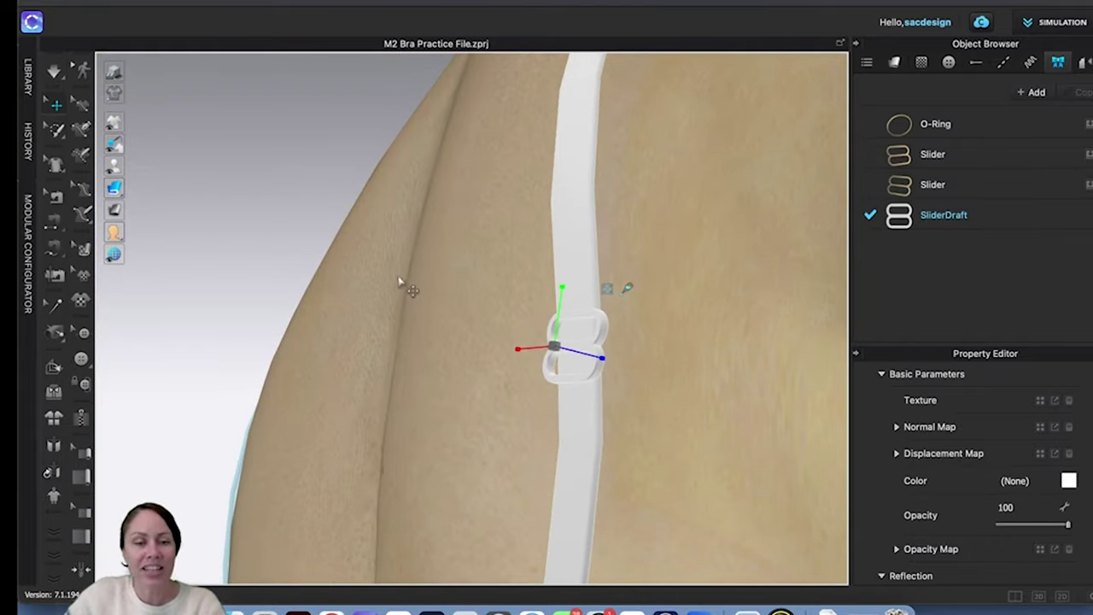
key("space")
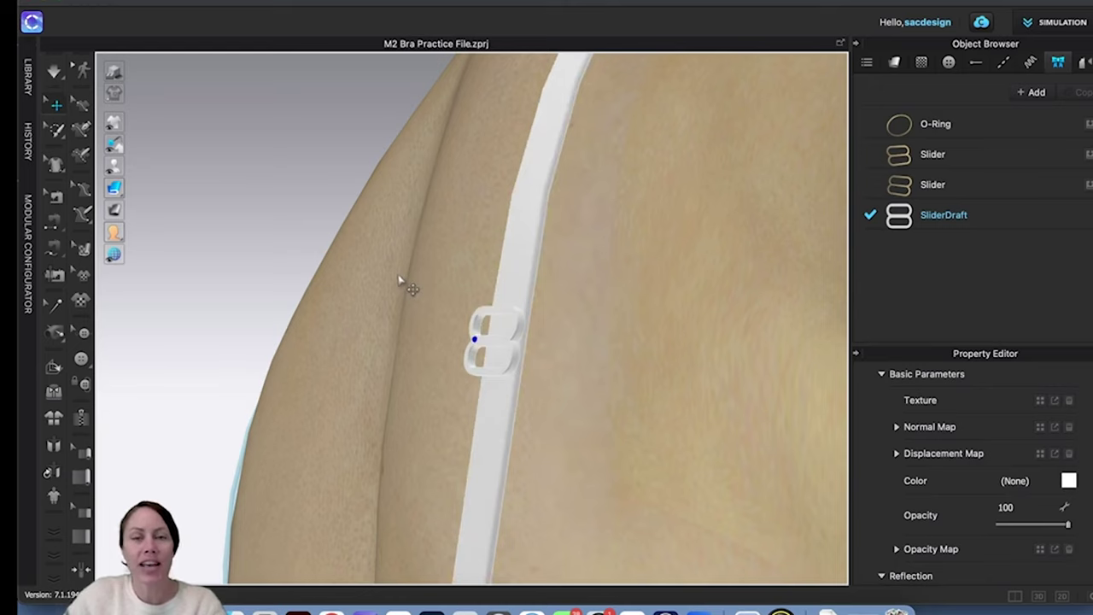
Step: Select the slider on the back strap and export only this selection as an OBJ file named SliderSmallSiize in the SliderDraft folder
left_click(529, 350)
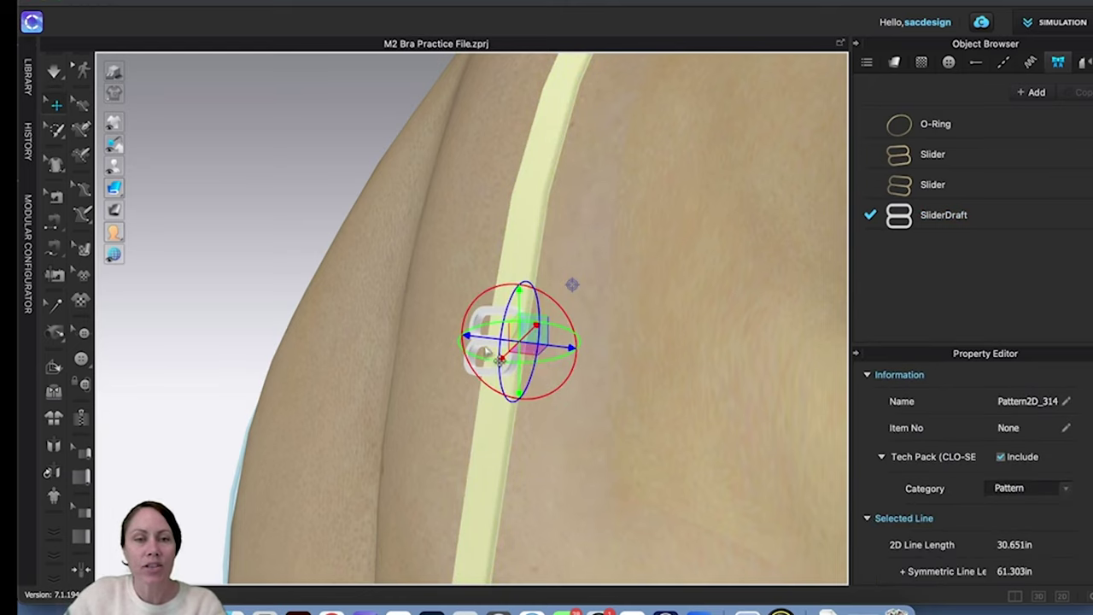
left_click(493, 352)
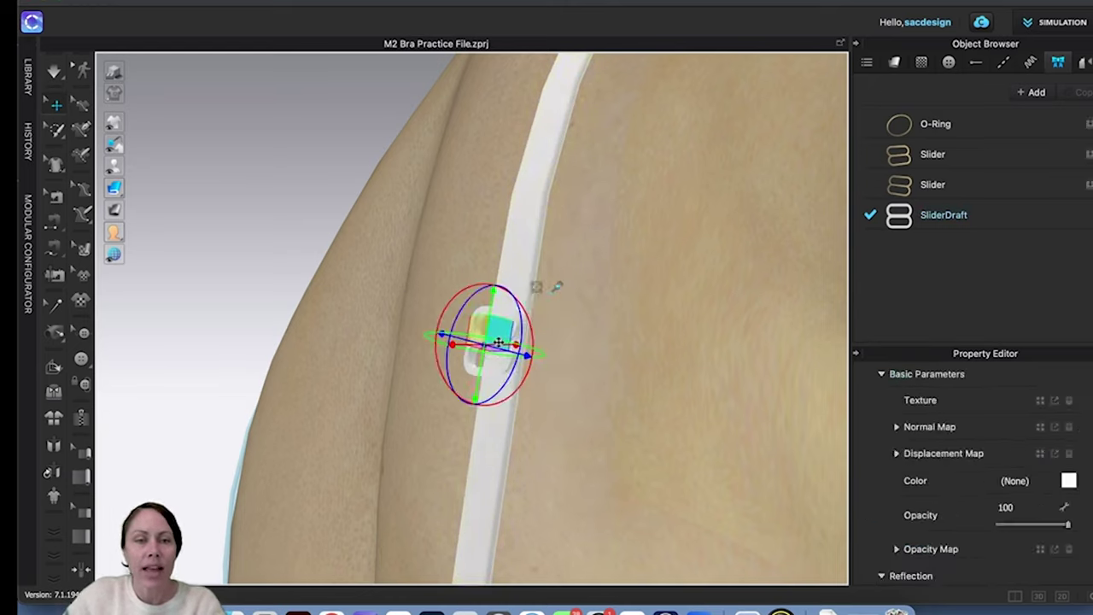
right_click(499, 345)
left_click(223, 4)
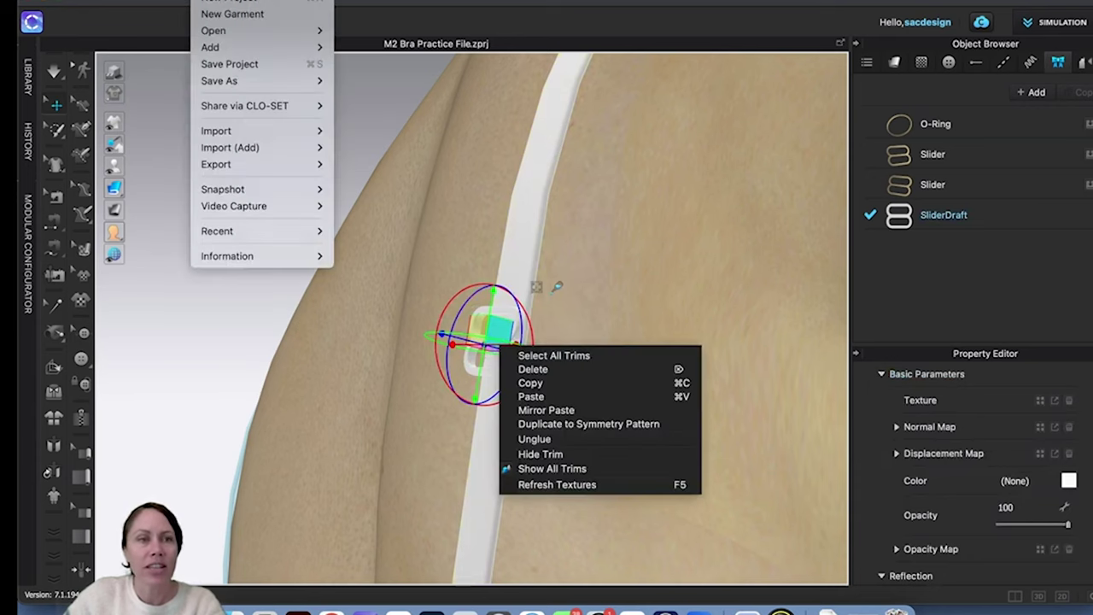
mouse_move(250, 167)
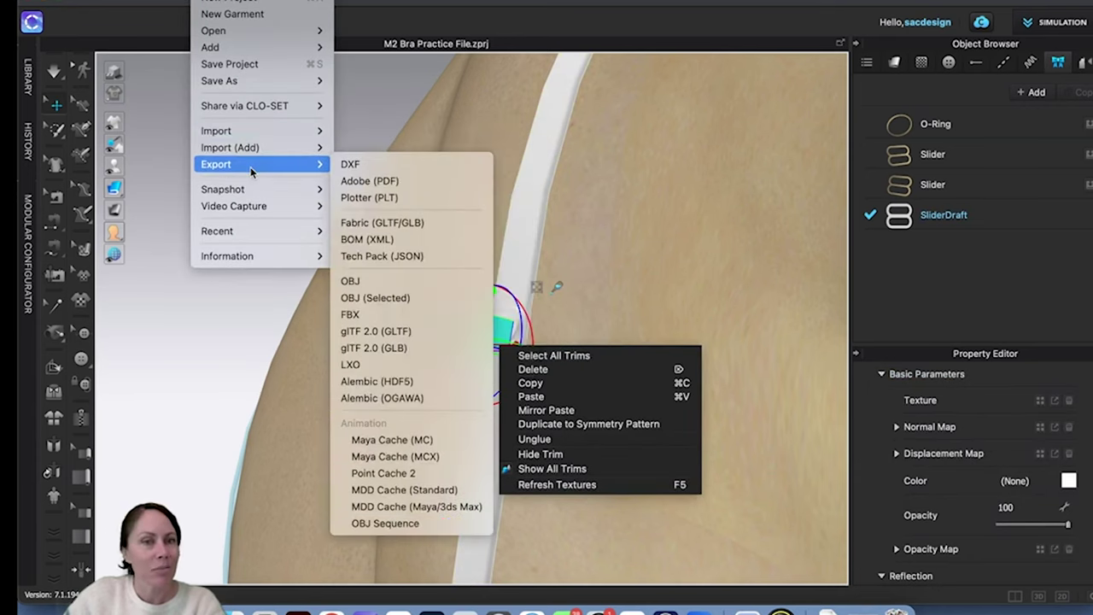
left_click(424, 298)
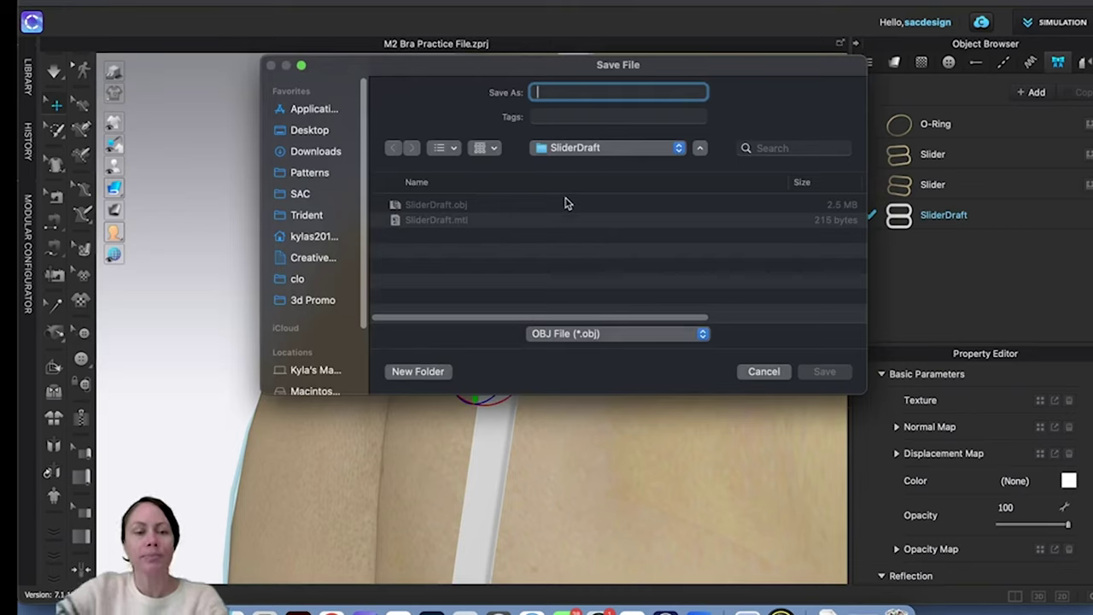
type("SliderSm")
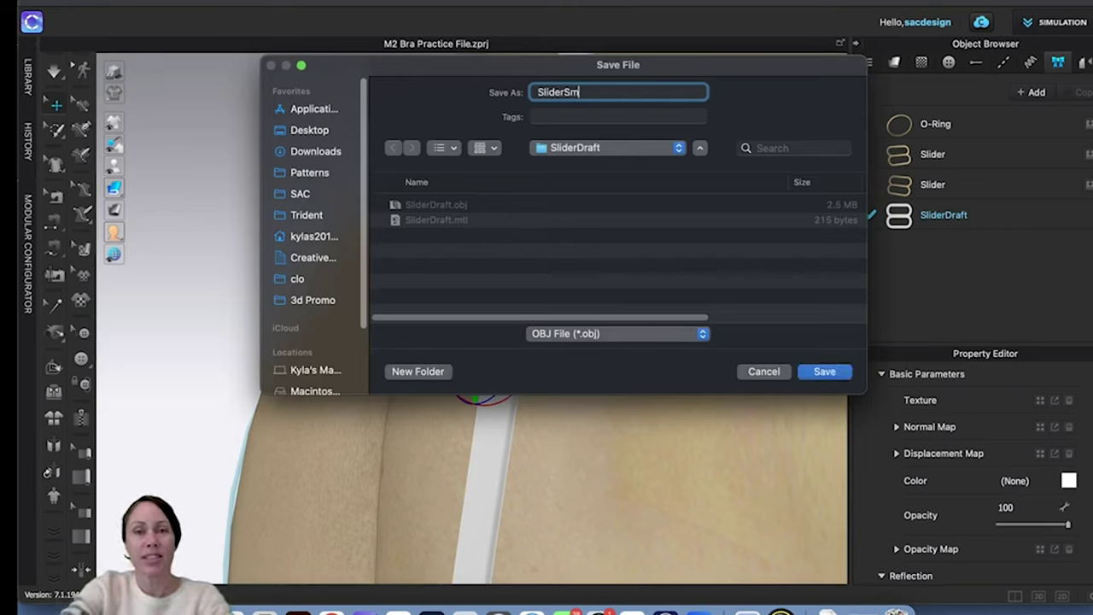
type("allSize")
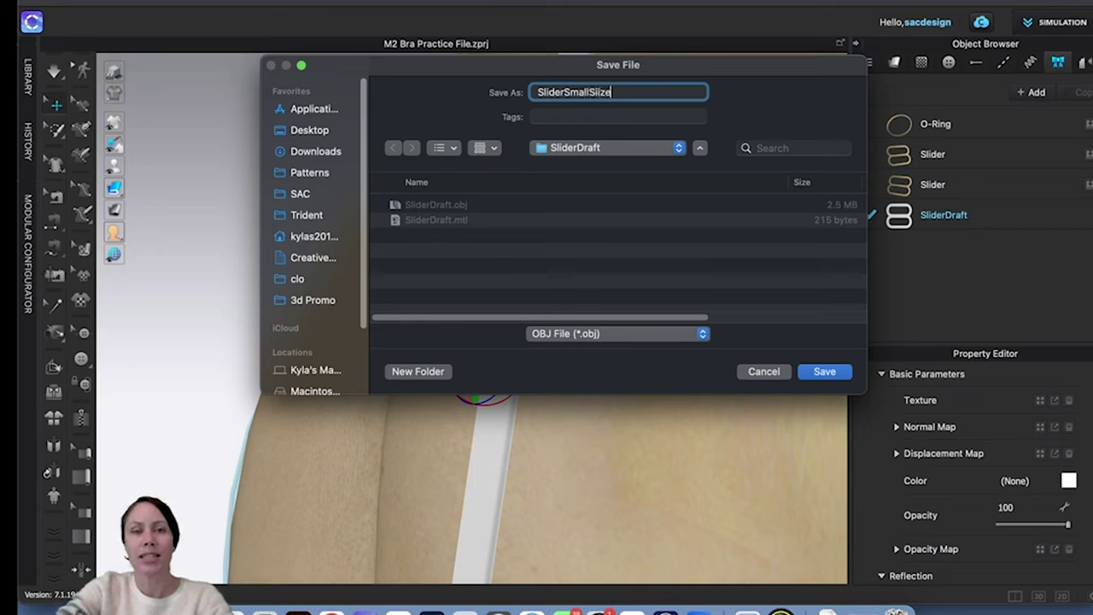
left_click(832, 379)
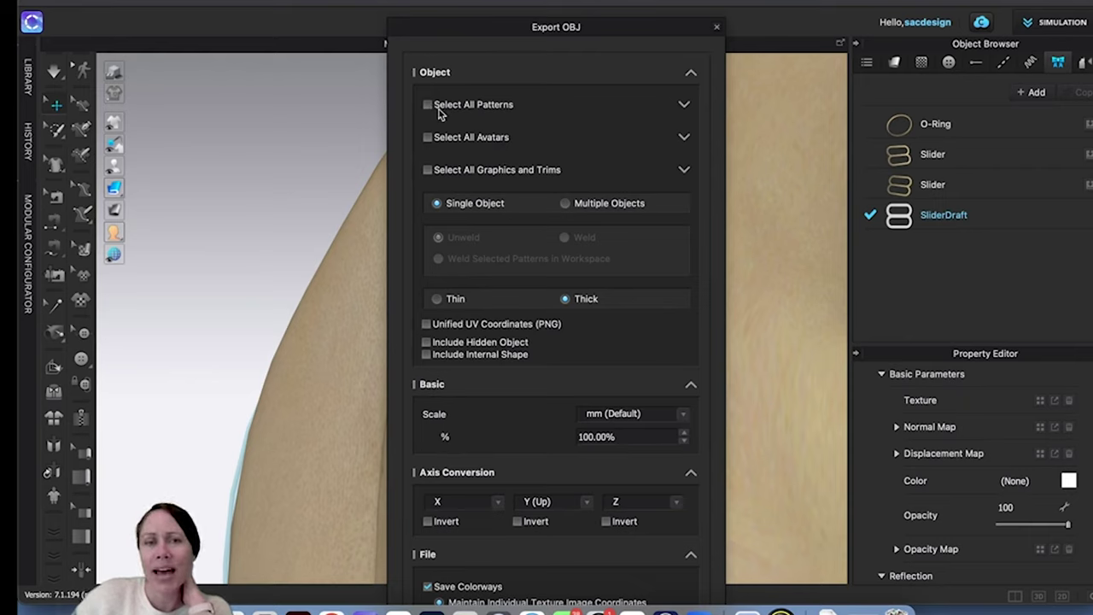
Step: Set the OBJ export scale to 96% in mm, turn off Save Colorways, and run the export with texture files as ZIP
left_click(686, 105)
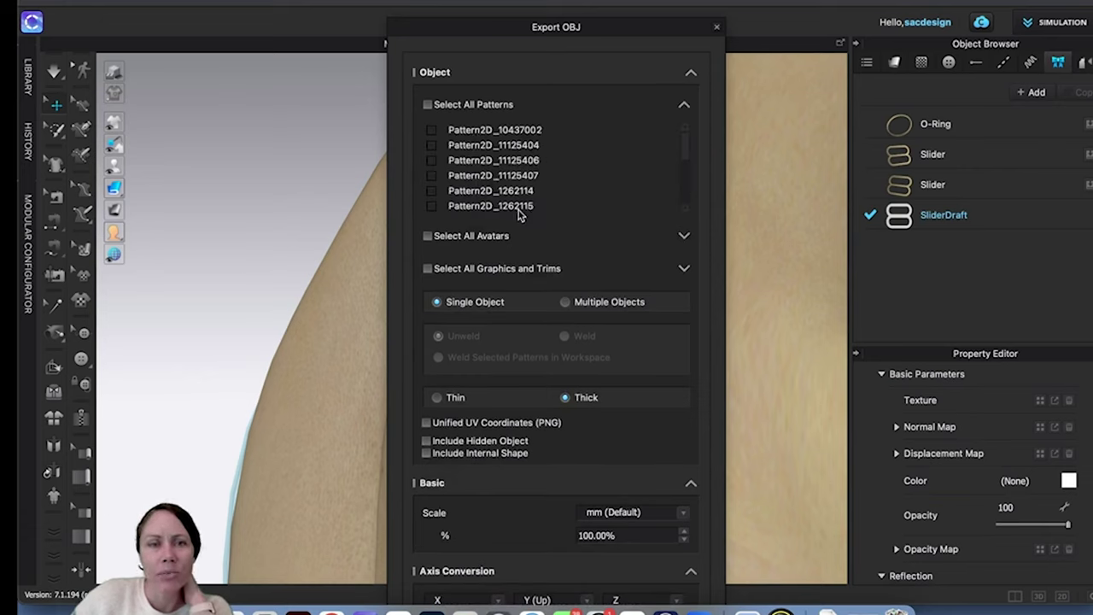
left_click(684, 107)
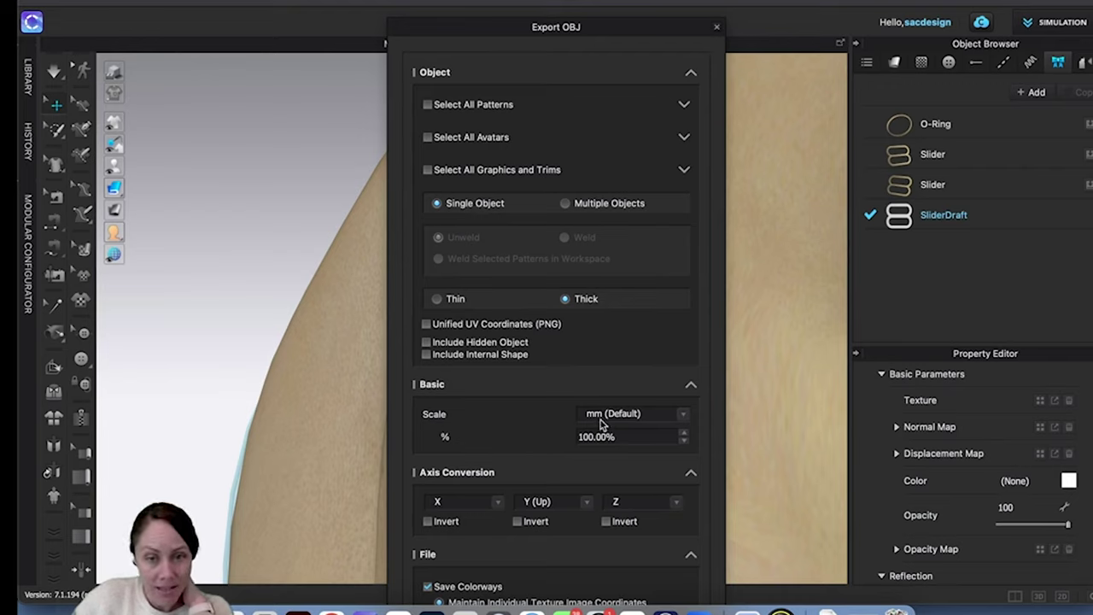
scroll(637, 437, "down", 4)
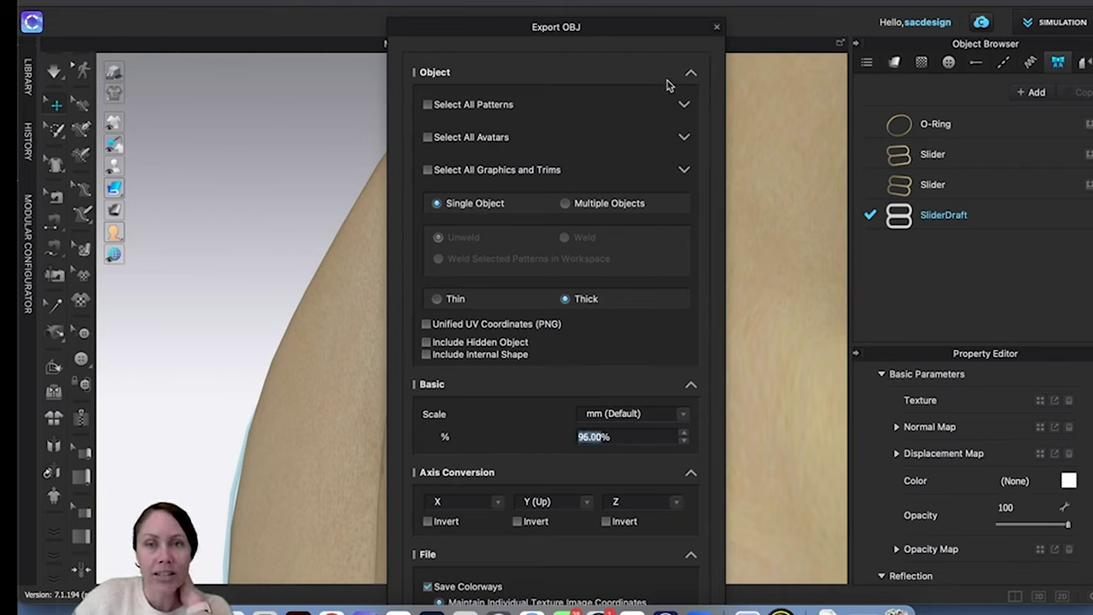
left_click(691, 74)
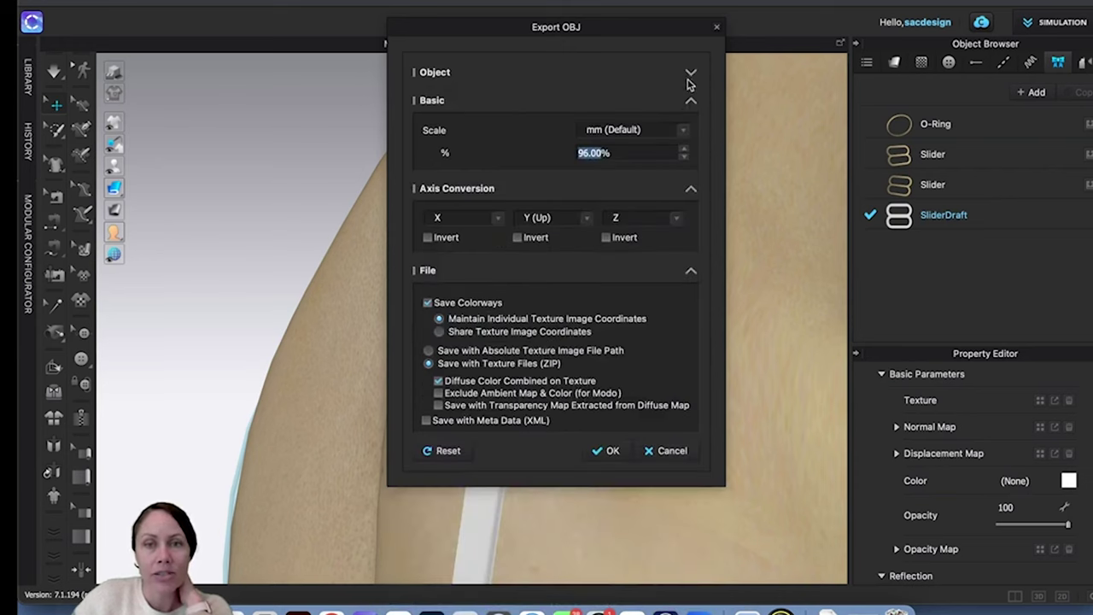
left_click(429, 303)
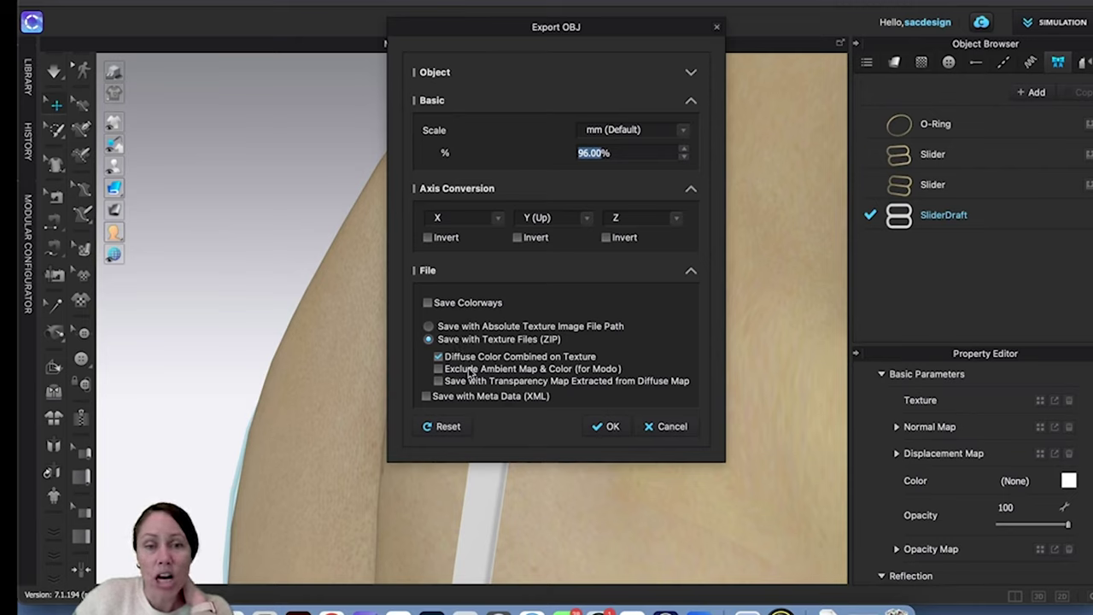
left_click(609, 427)
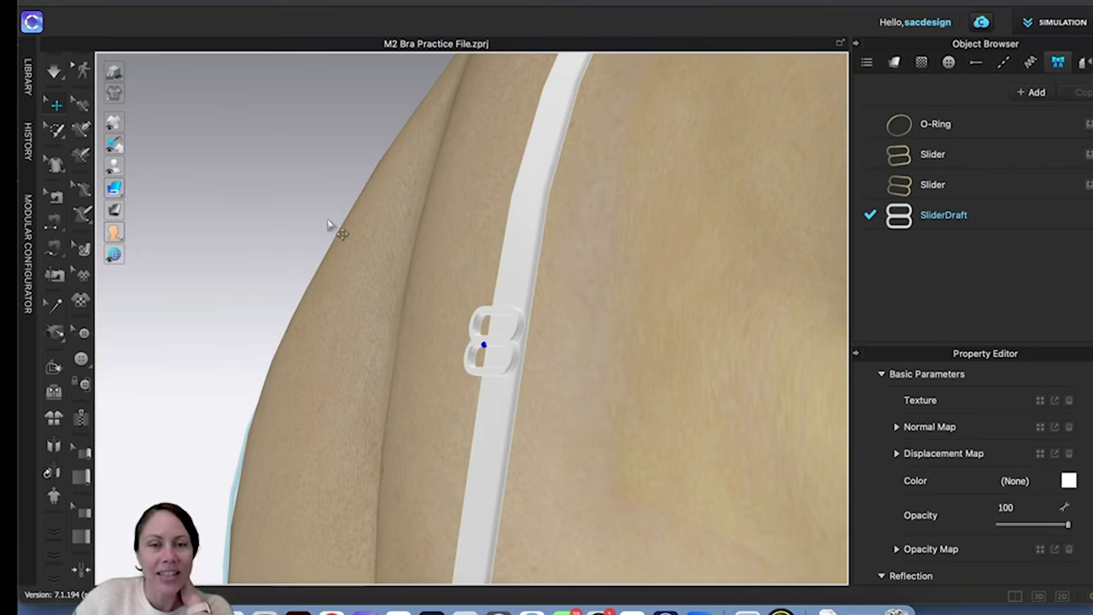
Step: Switch to Finder and open the SliderDraft folder inside Patterns, 114C, M2, to locate the exported slider archive
scroll(336, 227, "down", 3)
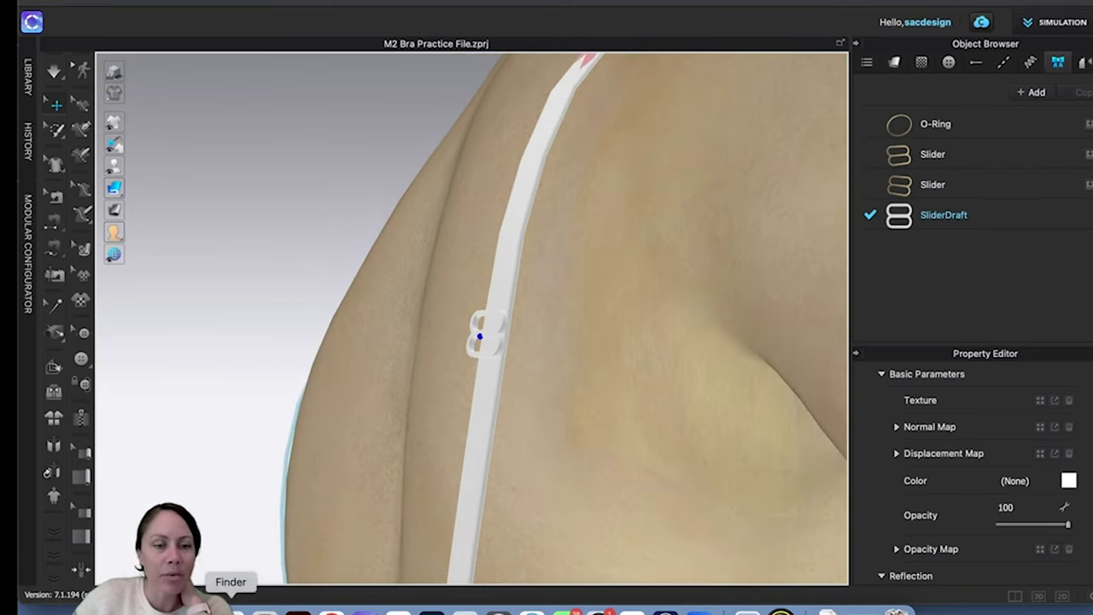
left_click(236, 609)
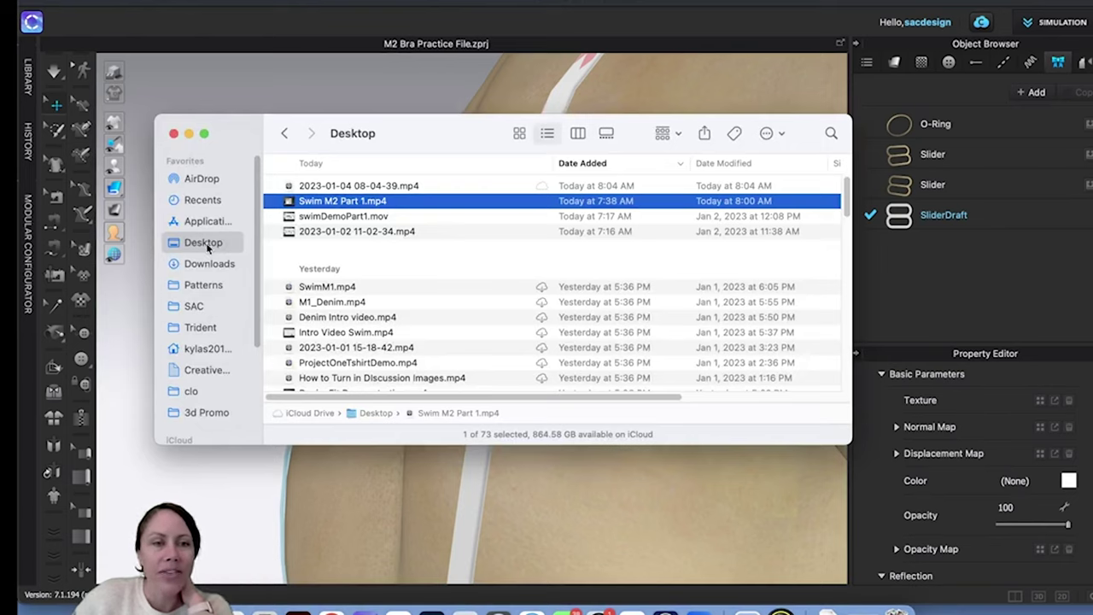
left_click(207, 287)
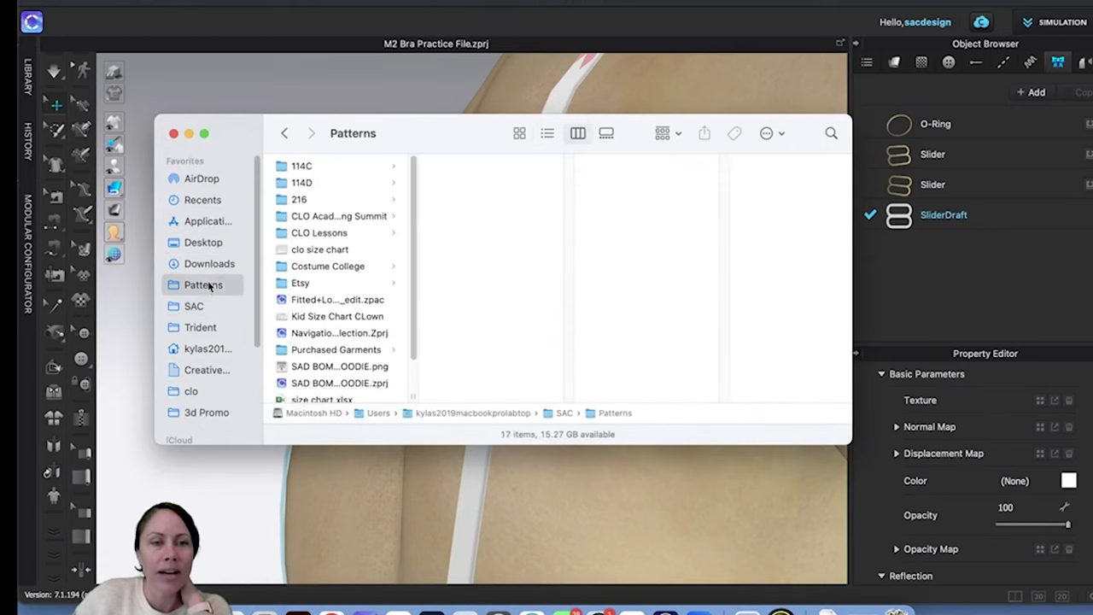
left_click(319, 183)
left_click(320, 168)
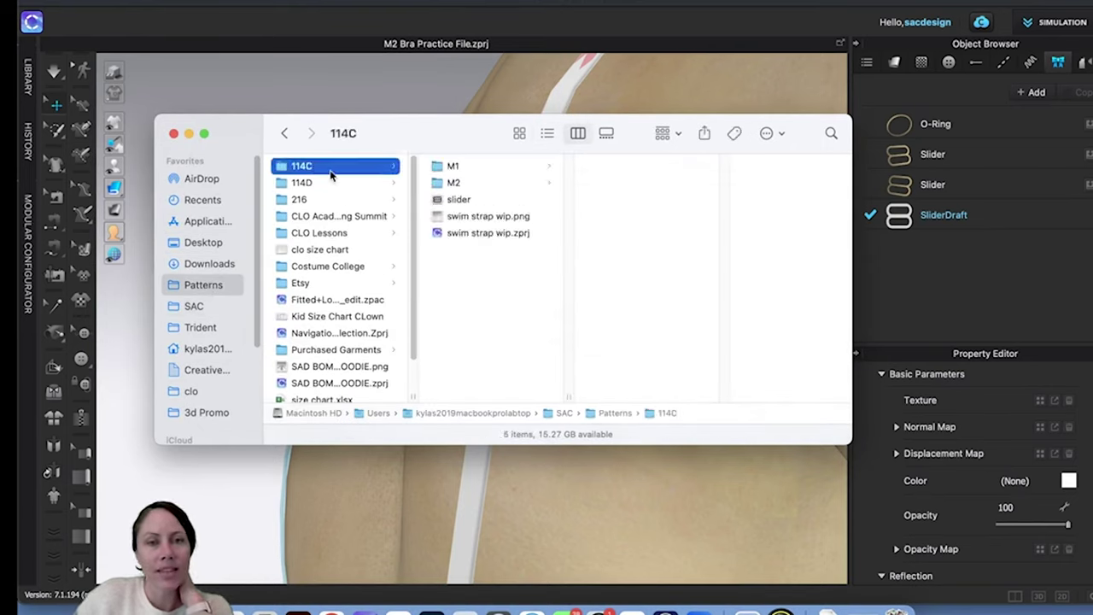
left_click(452, 184)
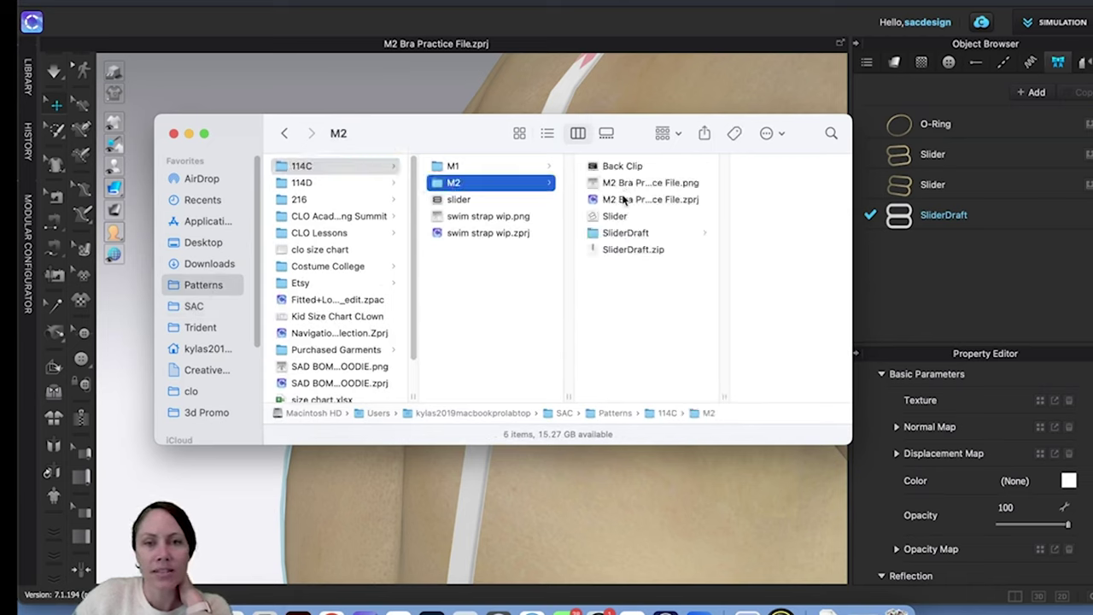
left_click(628, 236)
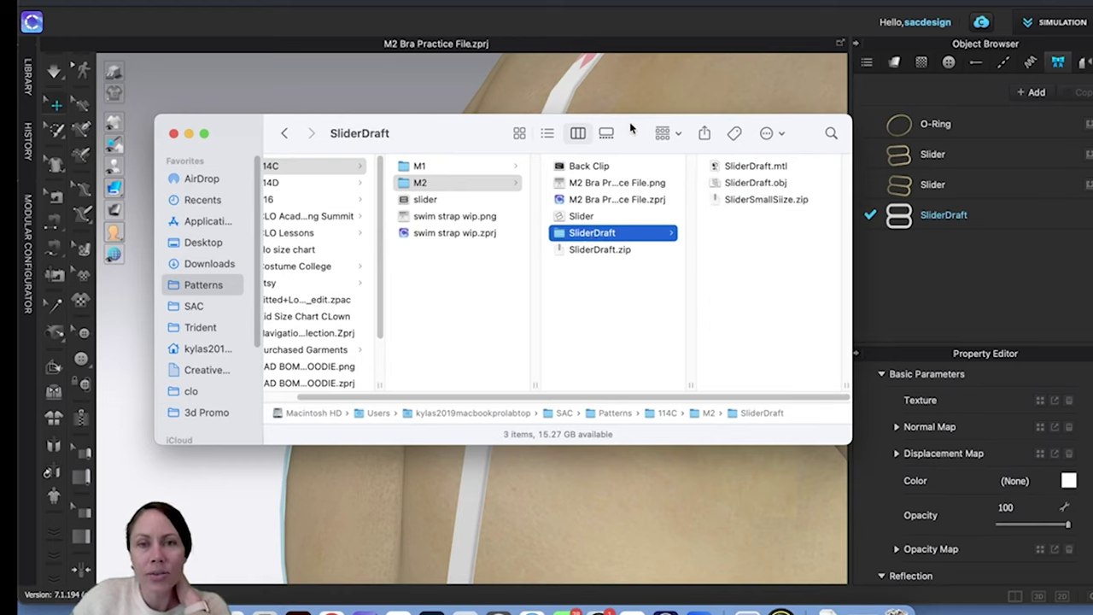
left_click_drag(631, 128, 578, 118)
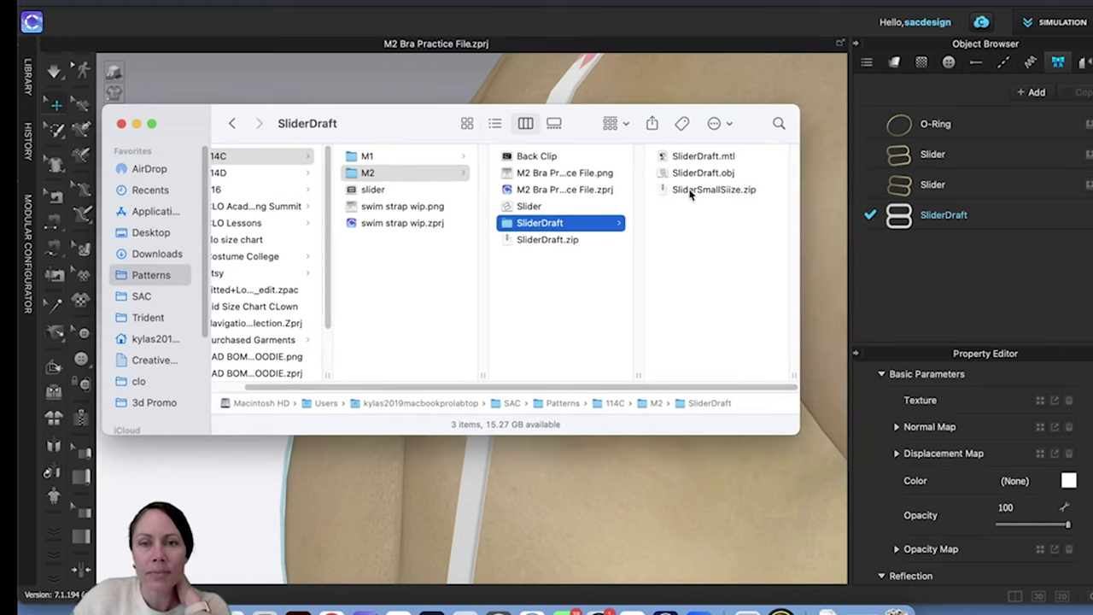
Step: Move SliderSmallSiize.zip from the SliderDraft folder into the M2 folder, extract it there, and return to the bra project
left_click_drag(690, 195, 526, 282)
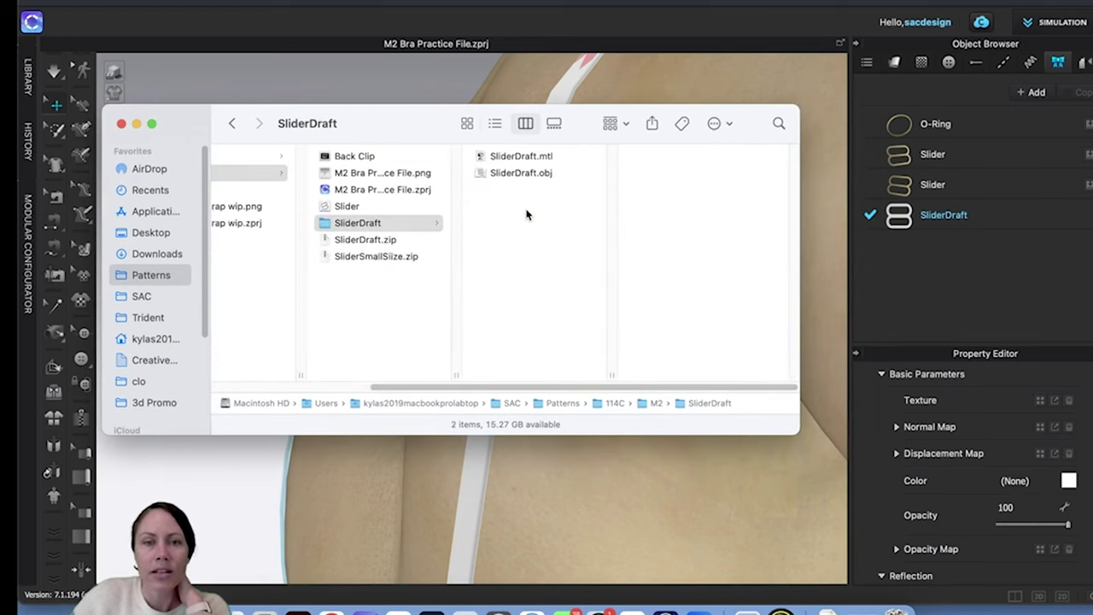
double_click(383, 258)
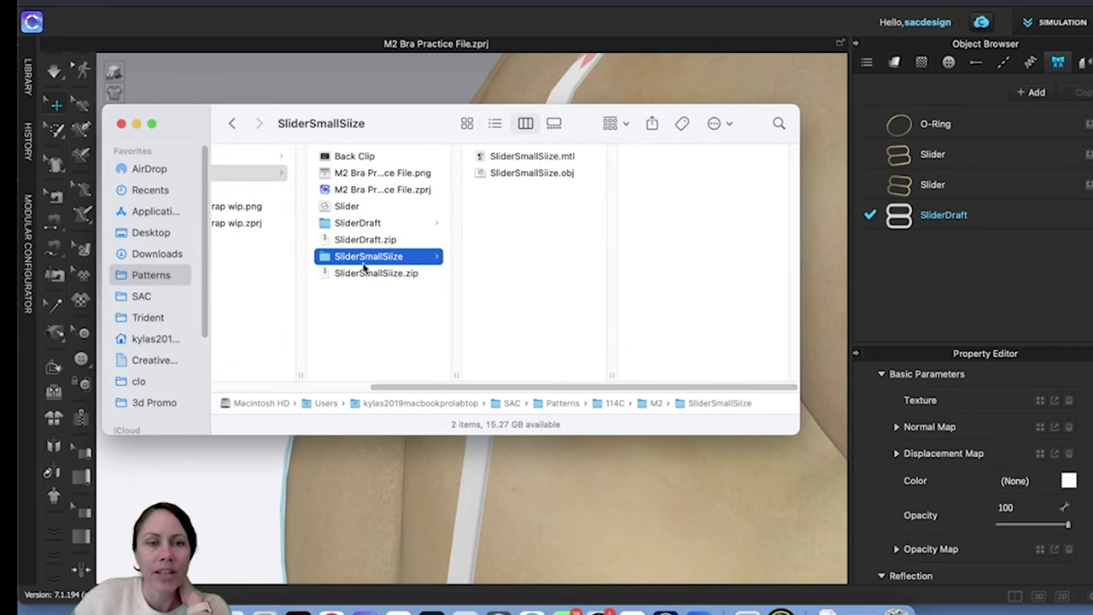
left_click(405, 468)
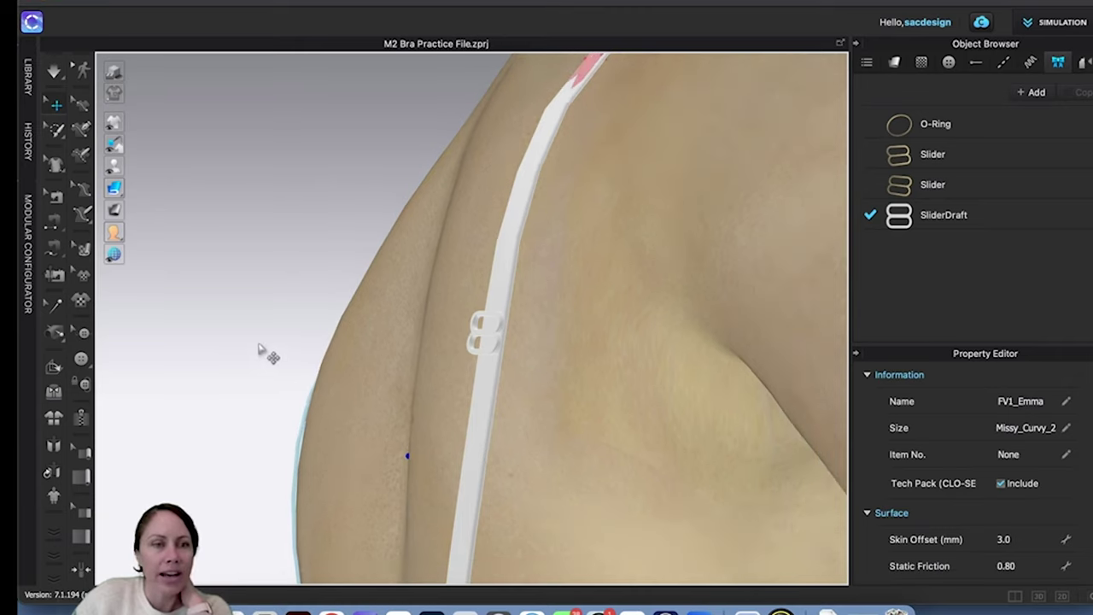
Step: Add SliderSmallSiize.obj from the library's M2 folder to the workspace as an avatar object at 100% millimetre scale
left_click(29, 79)
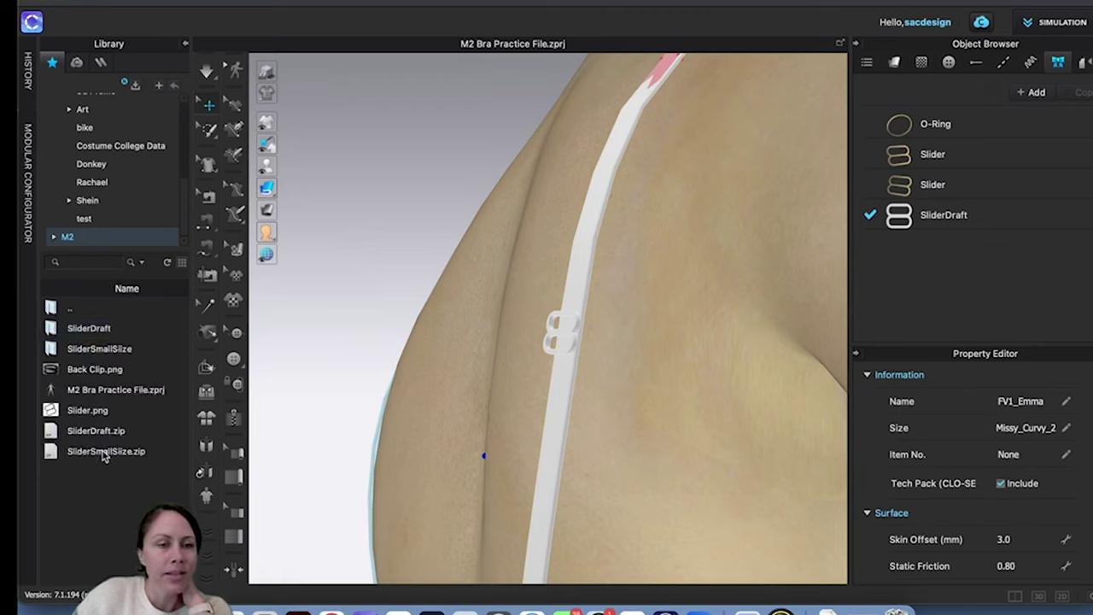
double_click(94, 352)
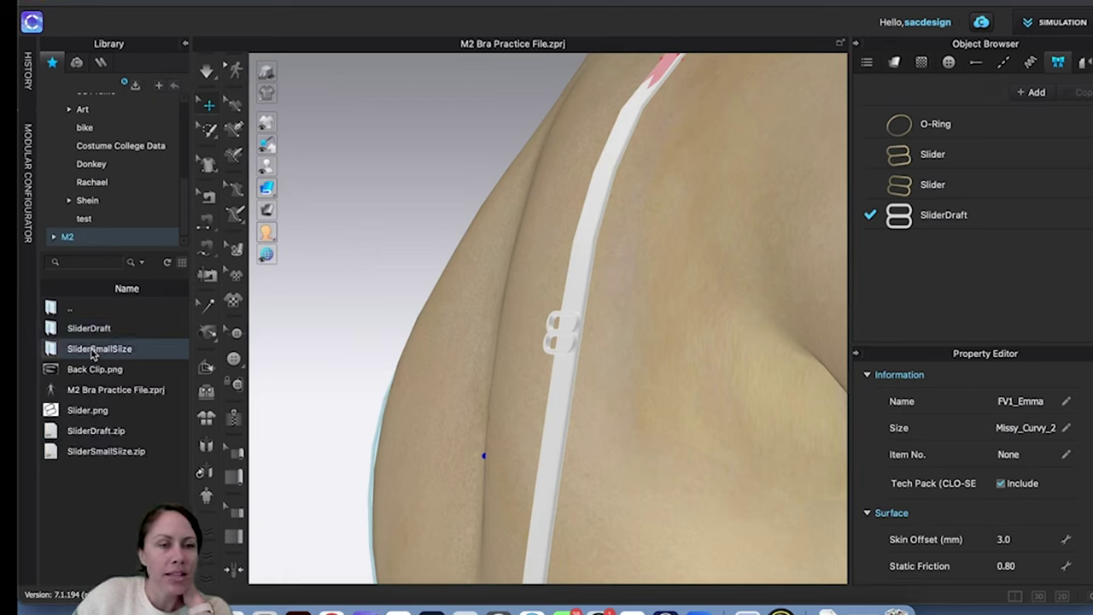
right_click(98, 332)
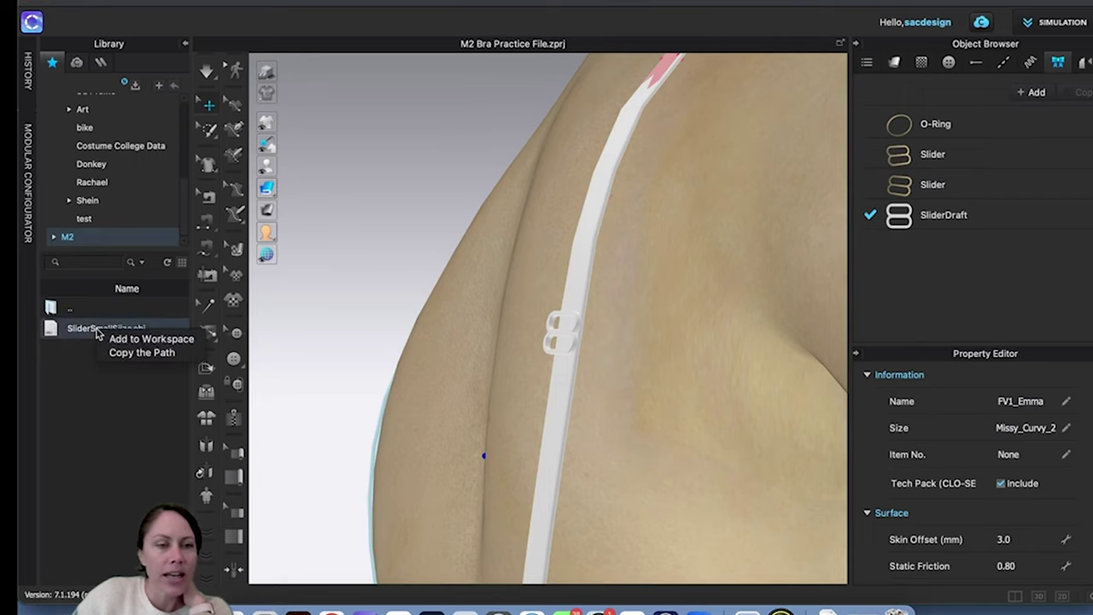
left_click(152, 340)
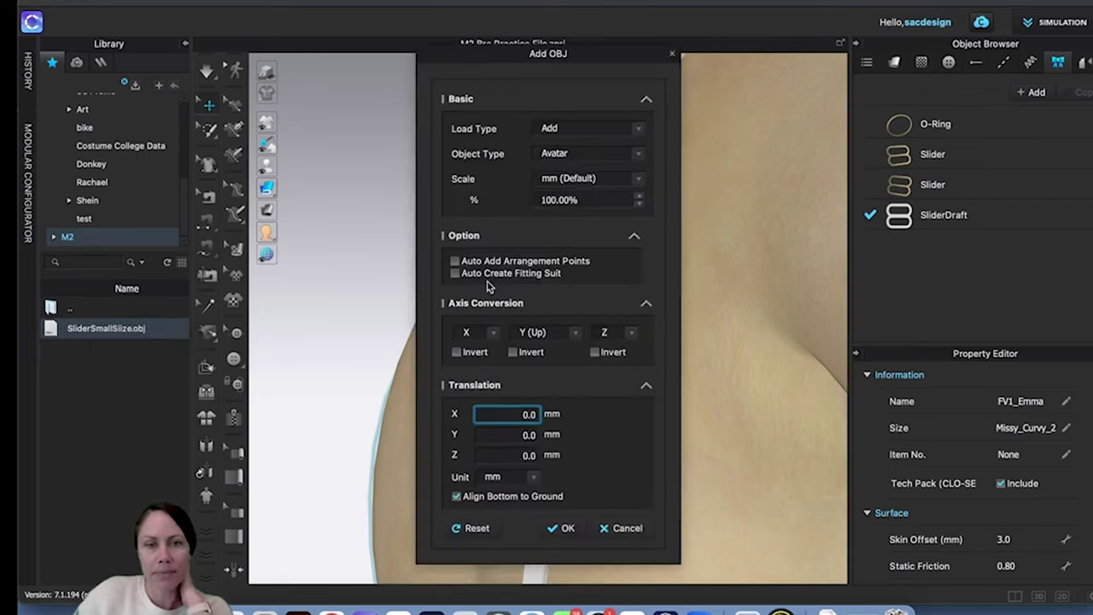
left_click(561, 528)
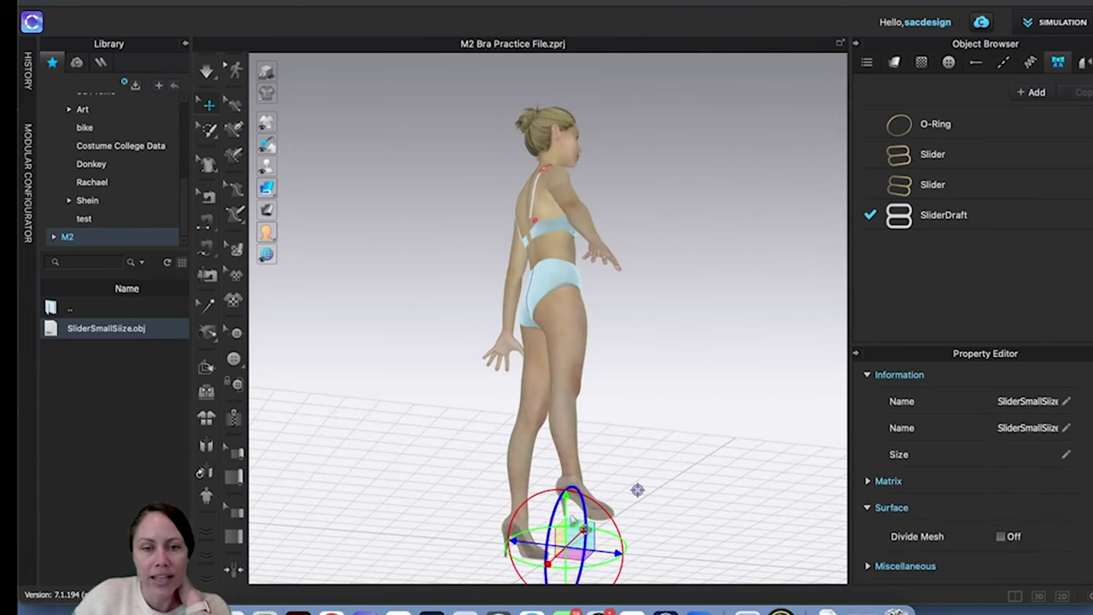
Step: Raise the imported small slider from the floor to neck height and move it back behind the avatar's neck
left_click_drag(563, 508, 590, 145)
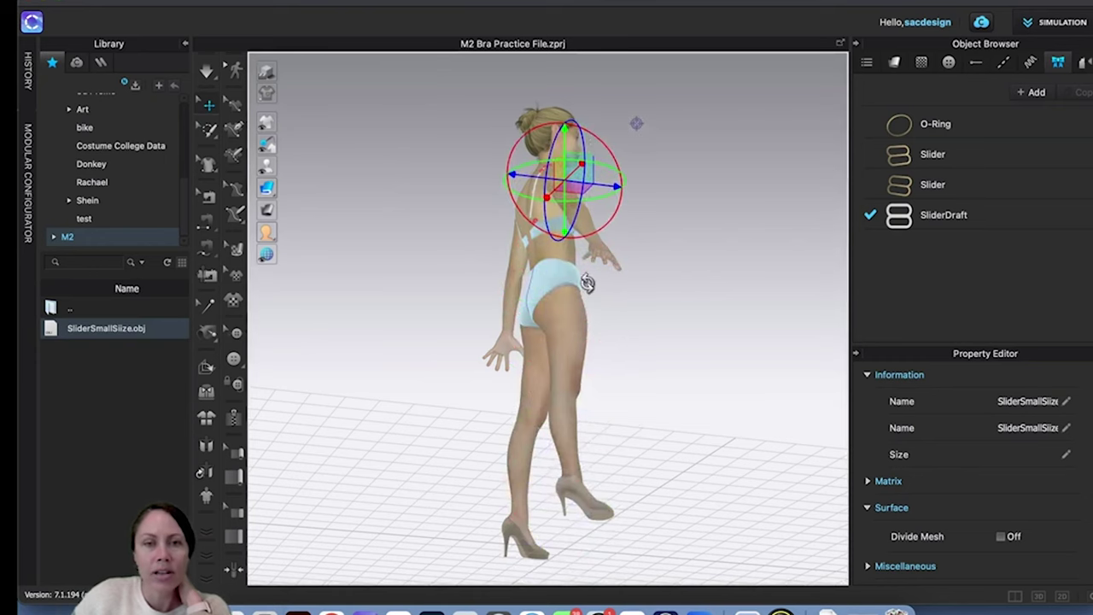
right_click_drag(586, 282, 586, 250)
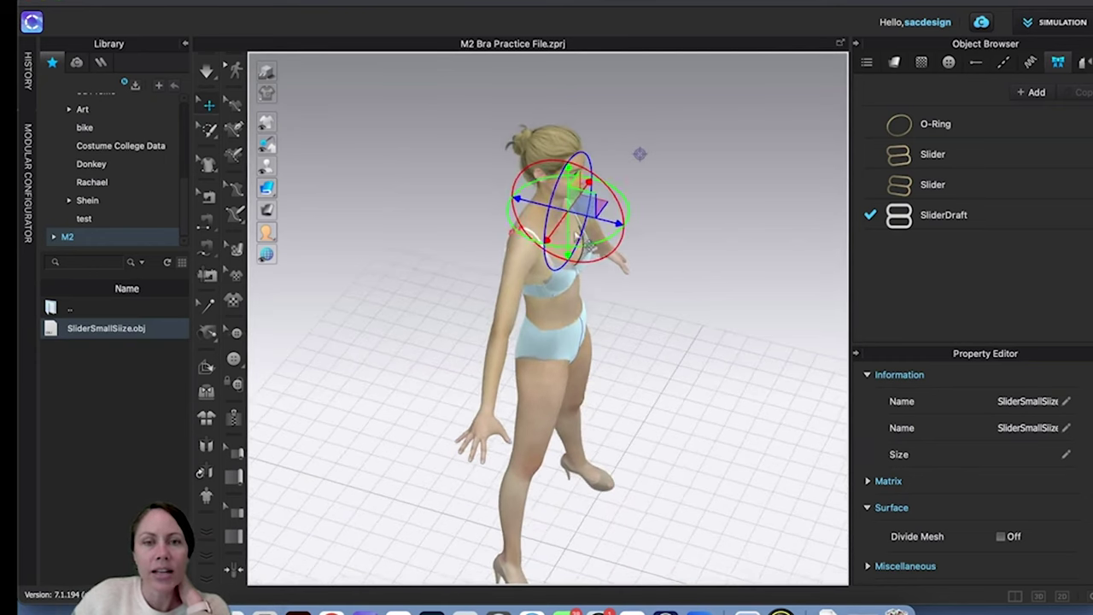
scroll(586, 243, "up", 5)
scroll(580, 256, "up", 8)
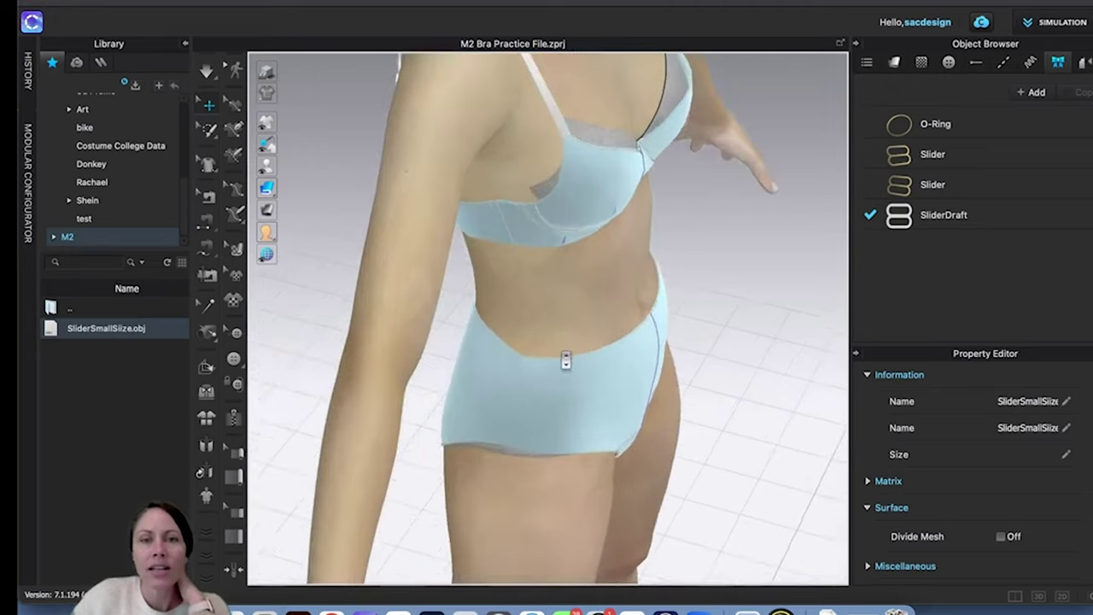
right_click_drag(568, 278, 646, 188)
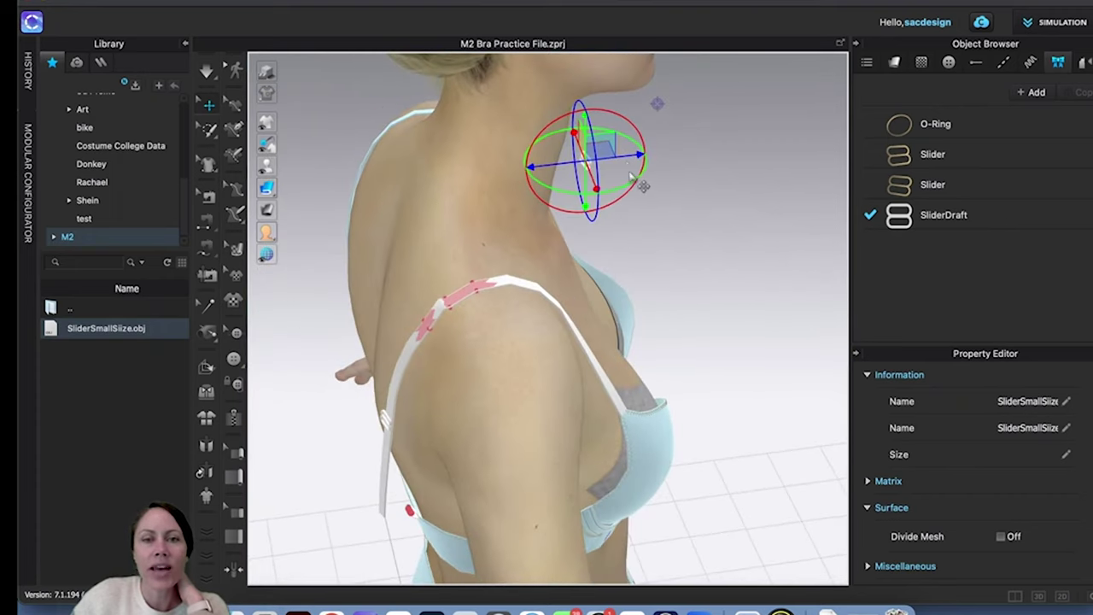
left_click_drag(579, 166, 436, 212)
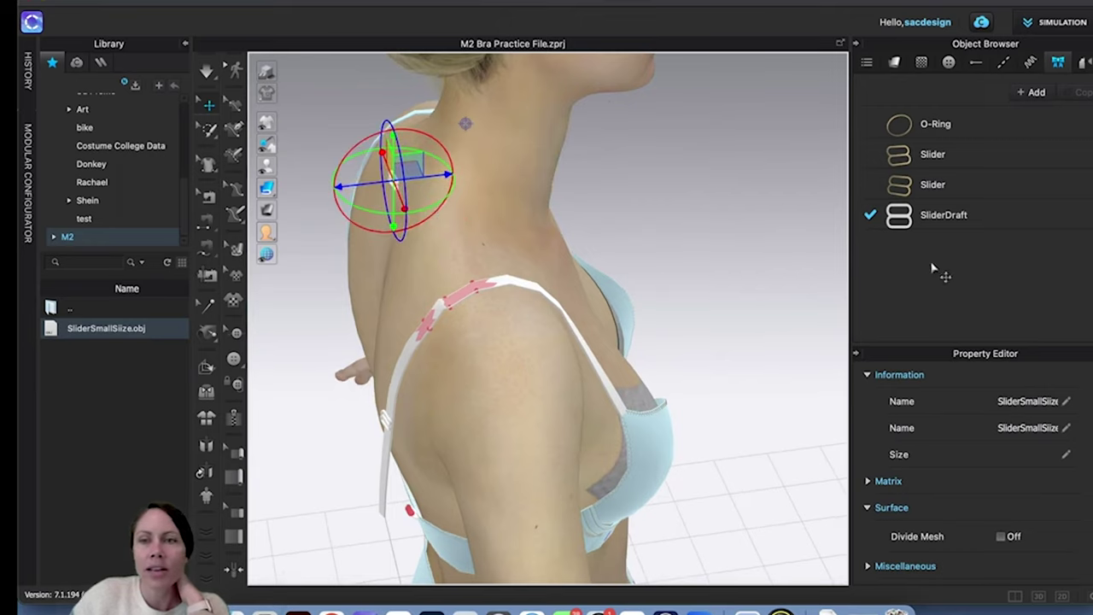
Step: Try to delete the SliderDraft trim from the trim list
left_click(961, 215)
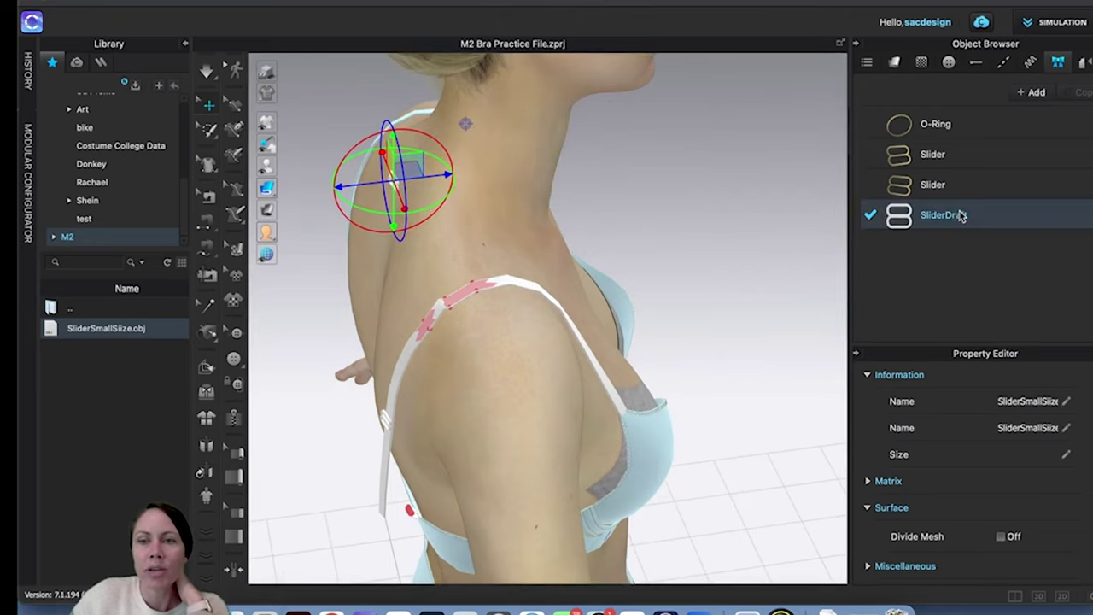
right_click(961, 215)
left_click_drag(1016, 4, 876, 5)
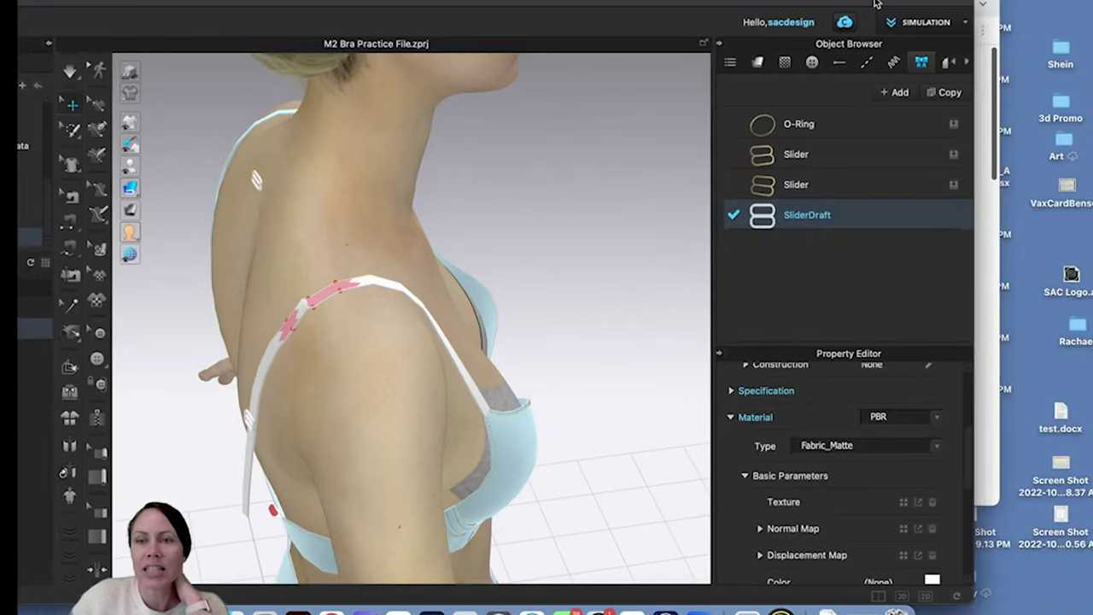
right_click(812, 219)
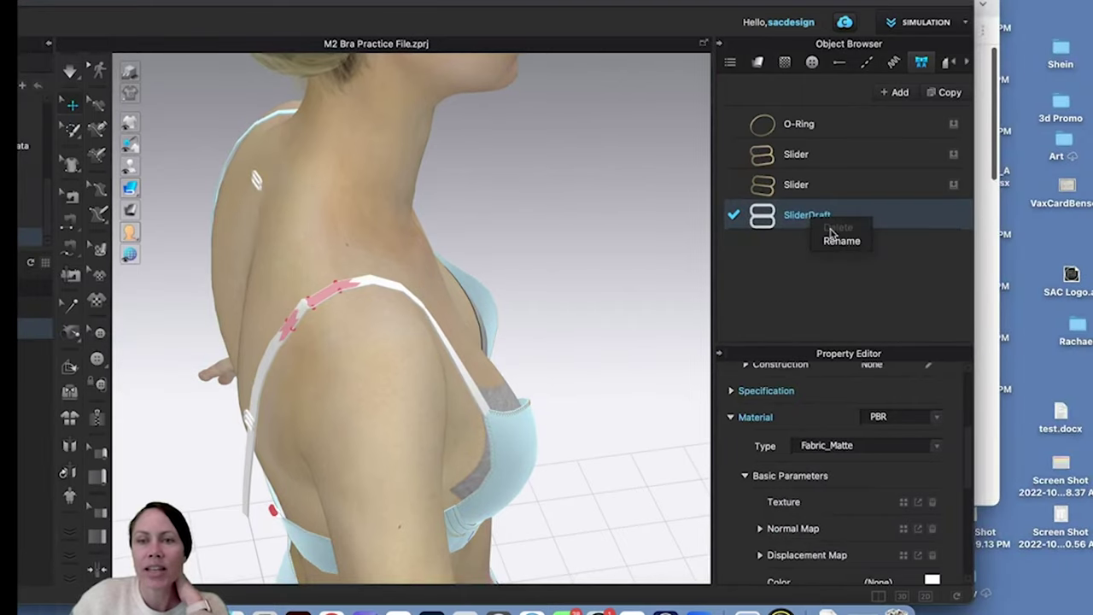
left_click(267, 431)
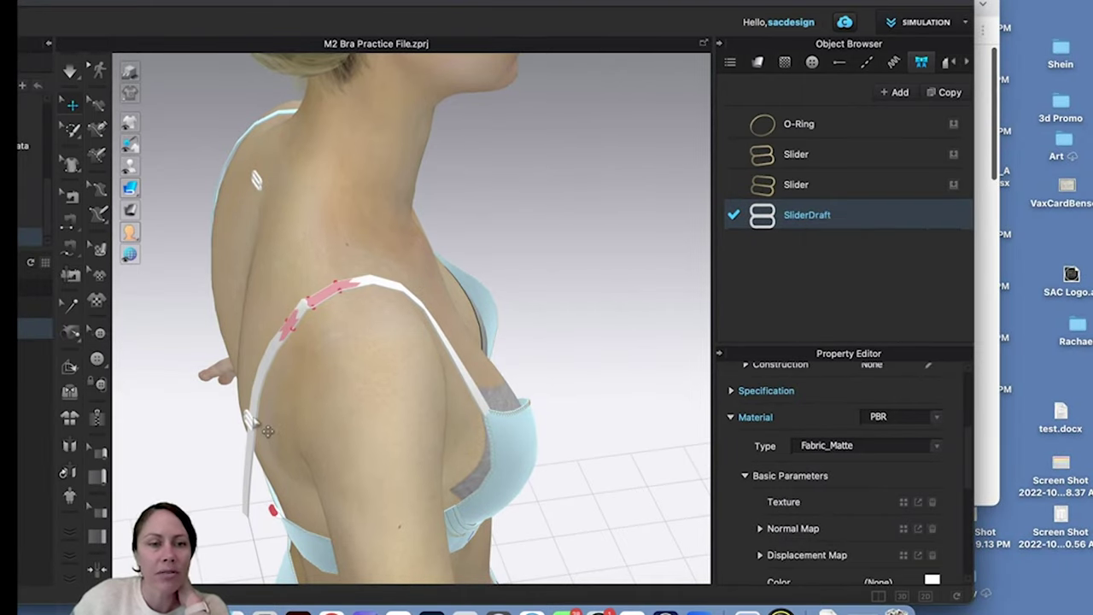
left_click(264, 438)
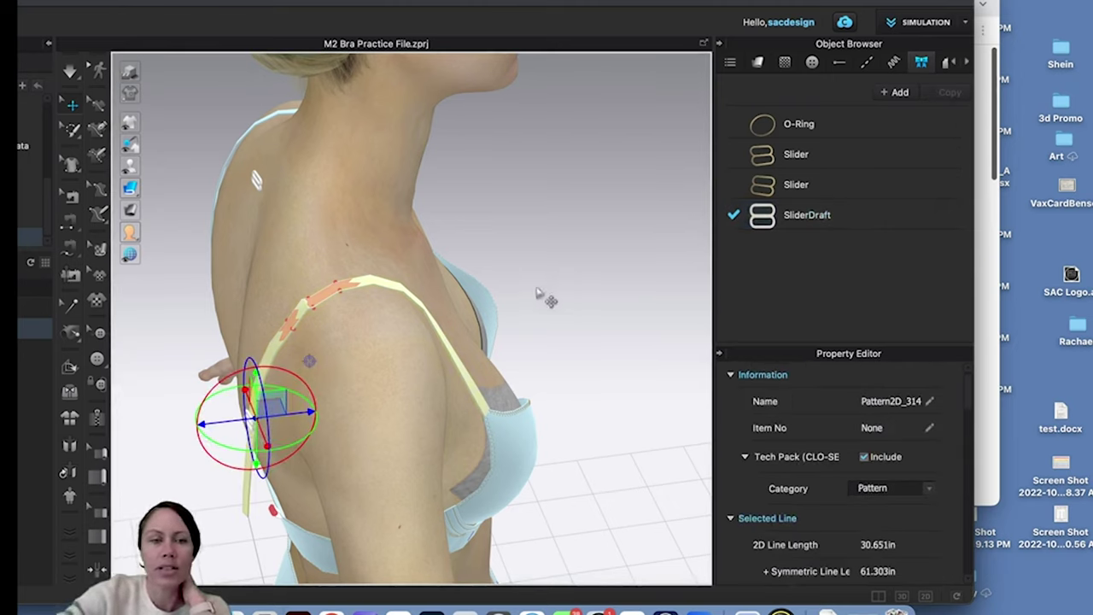
key("Delete")
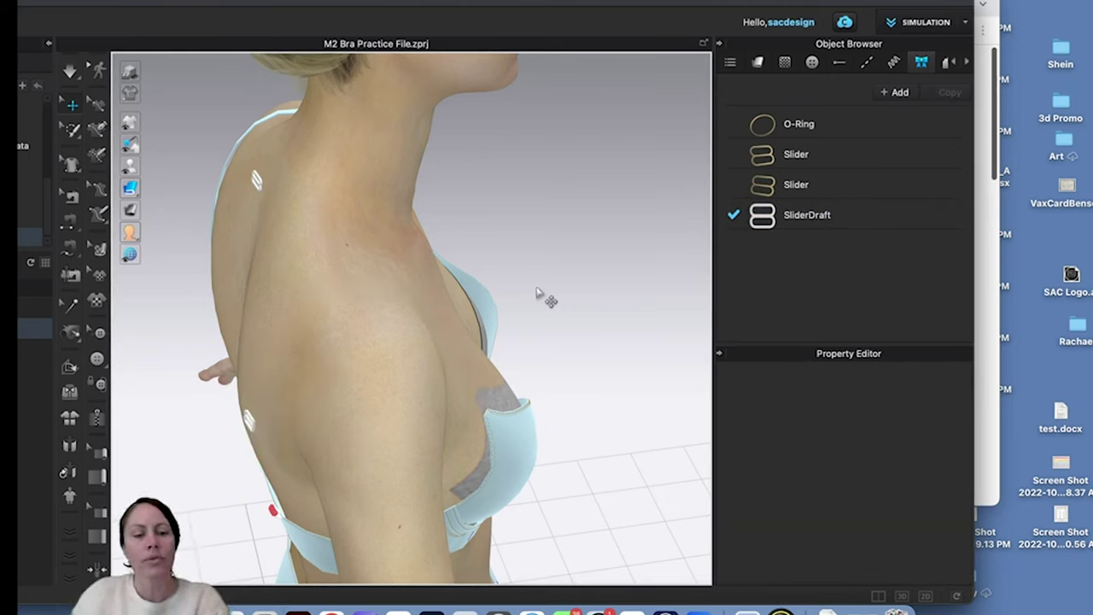
key("space")
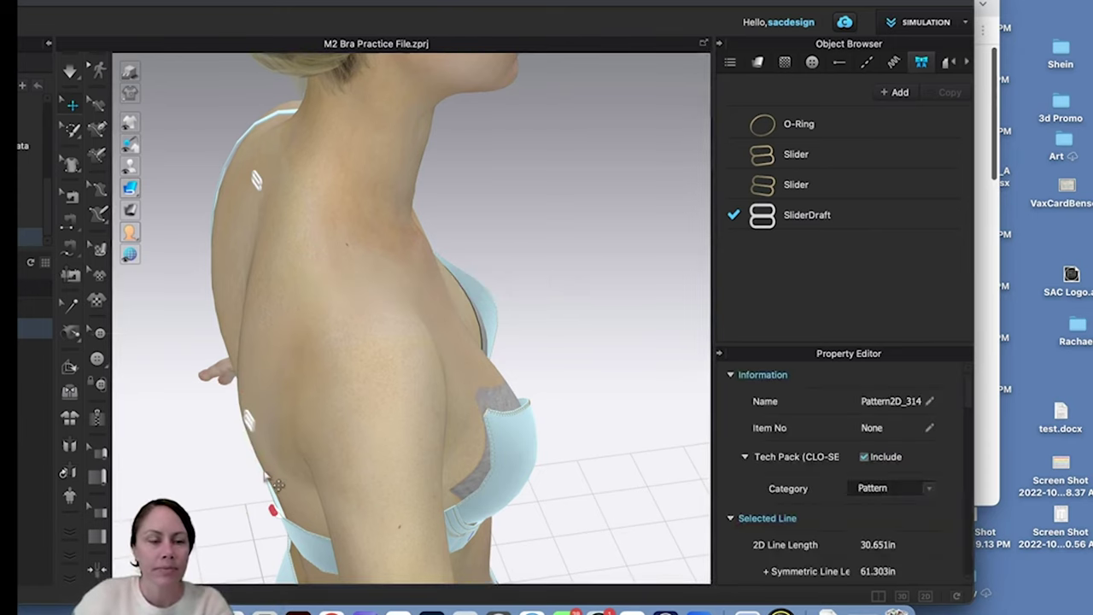
Step: Delete the placed slider from the back strap and remove the unused SliderDraft trim from the trim list
left_click(247, 418)
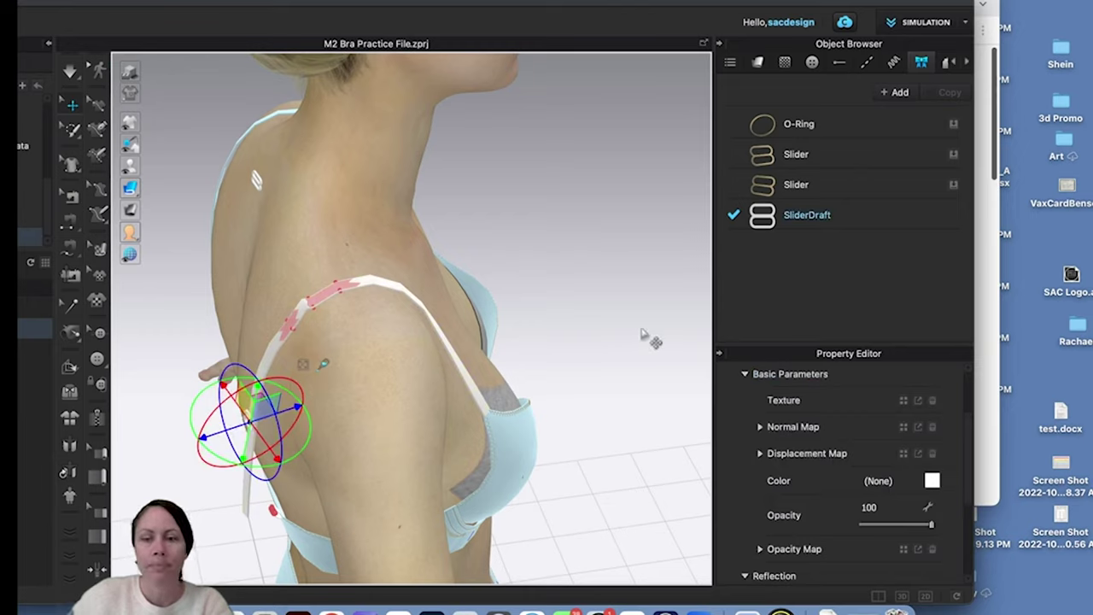
key("Delete")
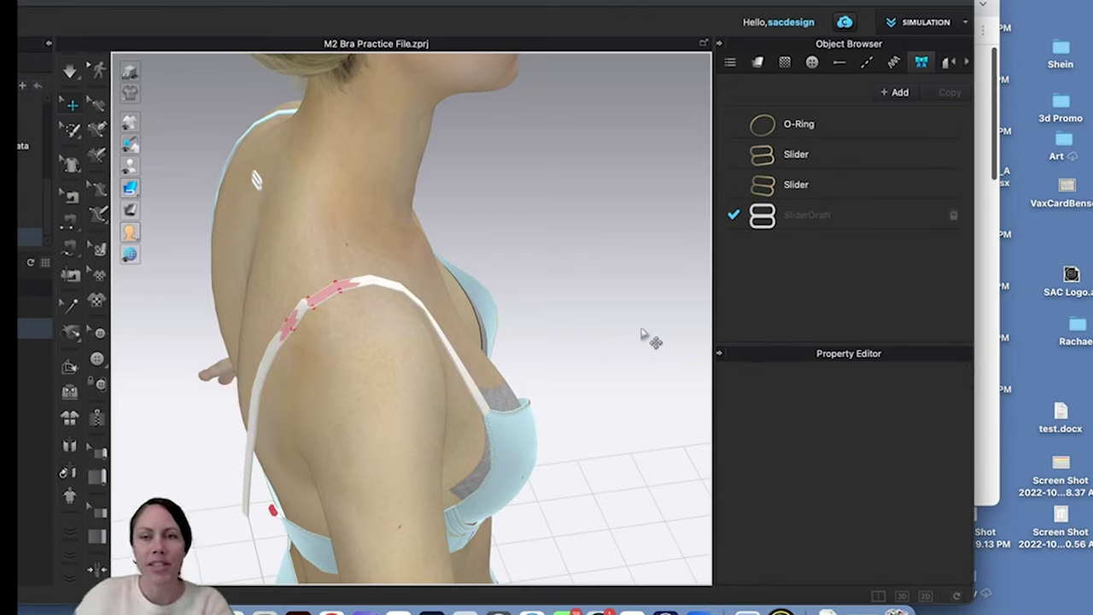
left_click(954, 215)
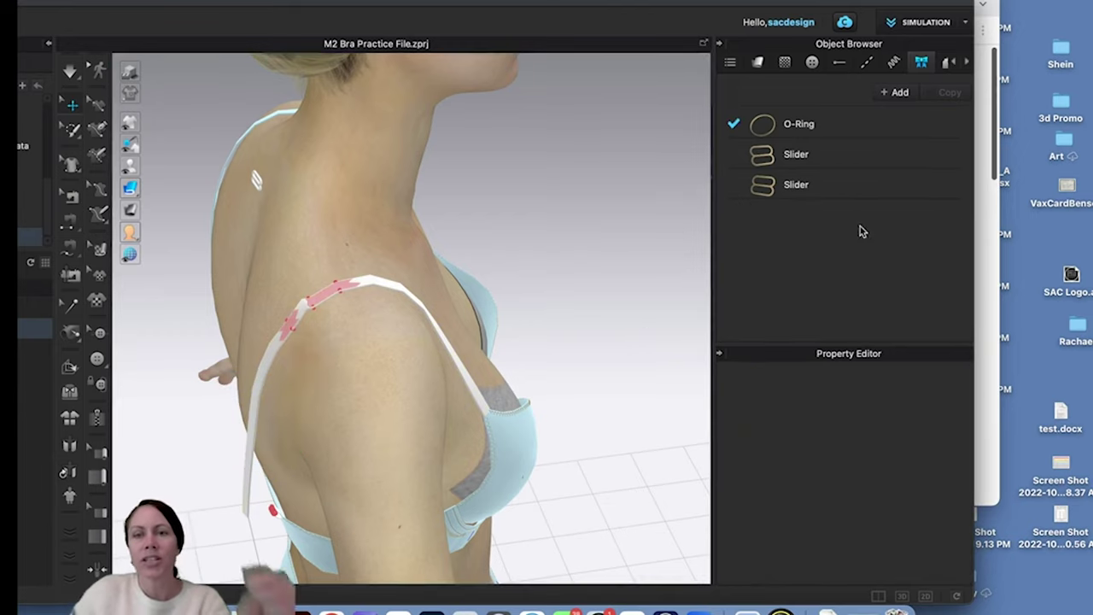
Step: Move the small slider from the upper back across to the shoulder and lower it beside the back strap
right_click_drag(294, 291, 339, 270)
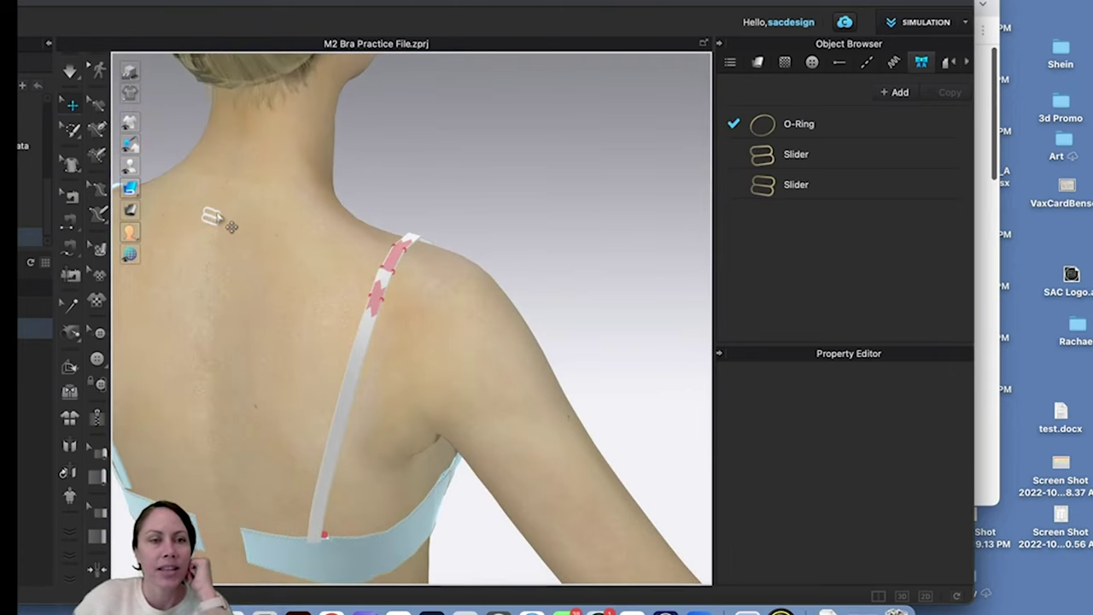
left_click(215, 219)
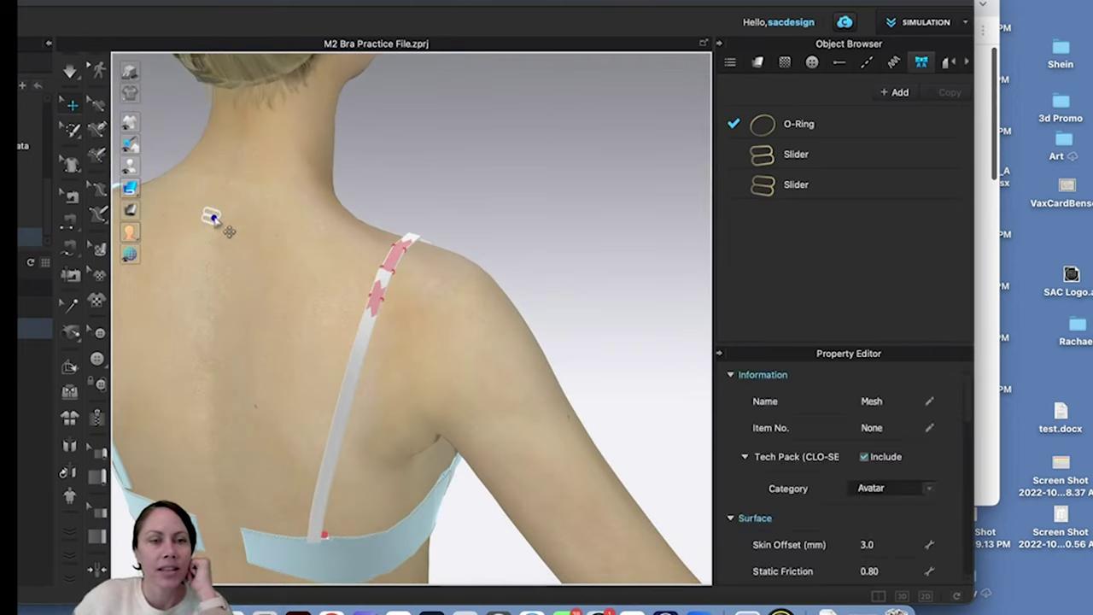
left_click_drag(280, 242, 411, 288)
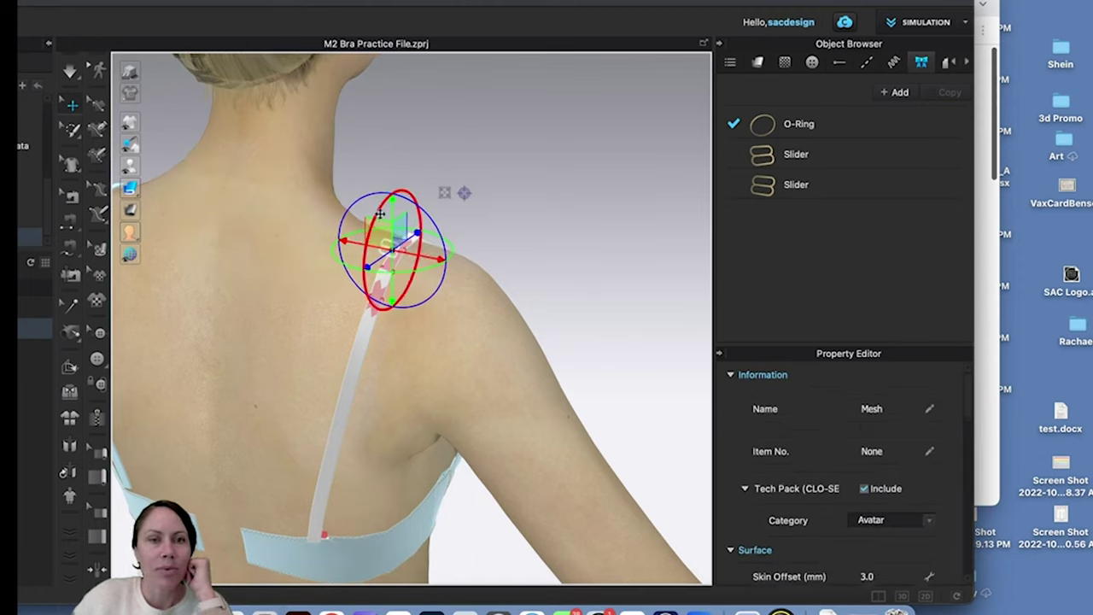
left_click_drag(393, 231, 374, 321)
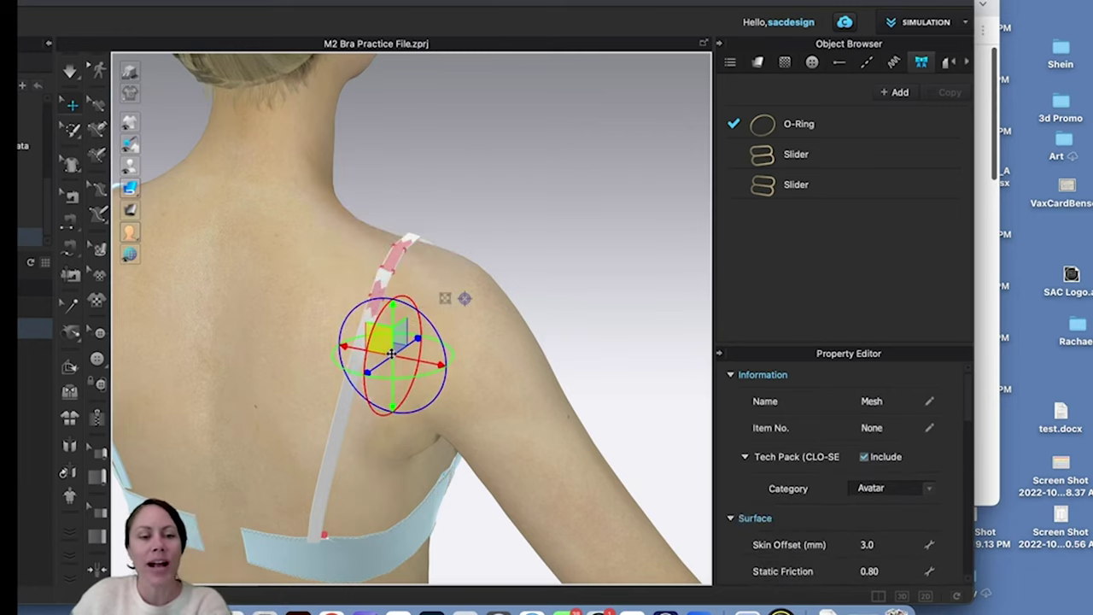
Step: Move the small slider sideways across the upper back until it reaches the back strap
key("2")
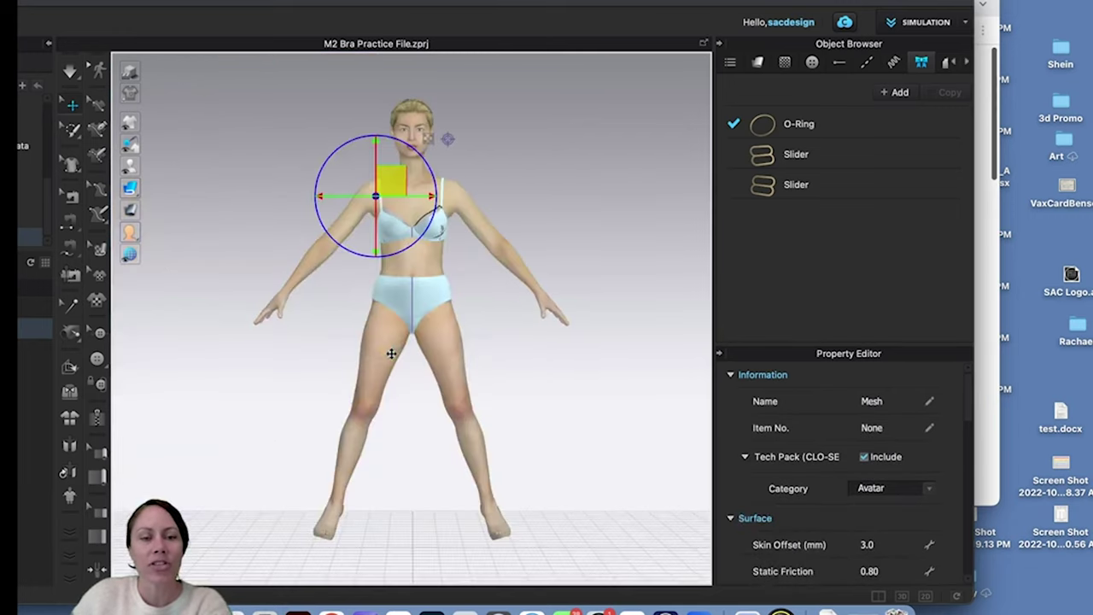
key("4")
key("8")
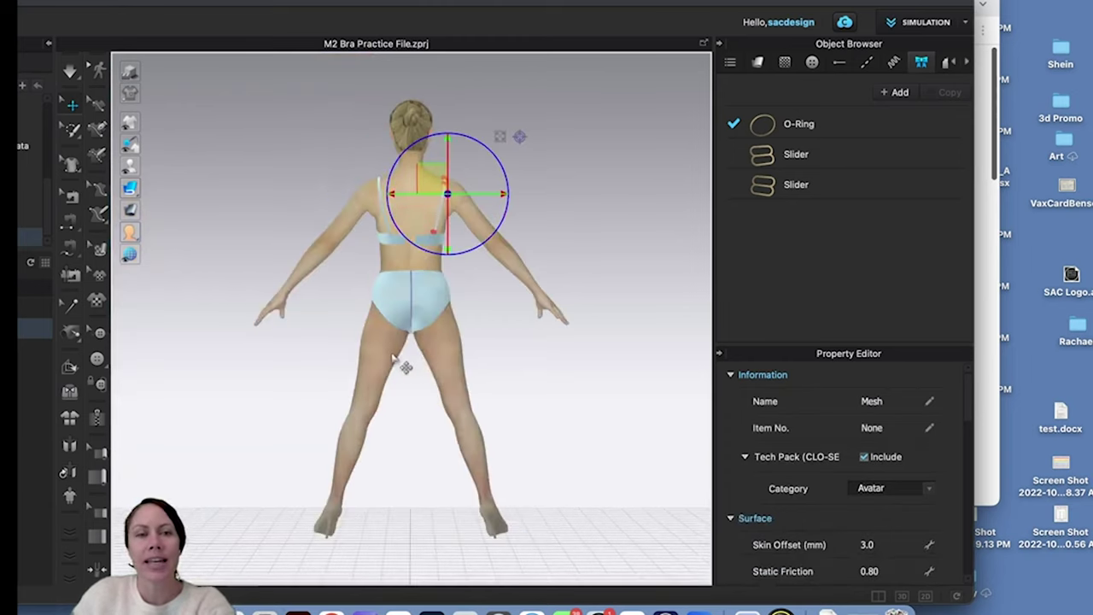
scroll(482, 189, "up", 5)
middle_click_drag(483, 166, 399, 390)
scroll(429, 322, "up", 6)
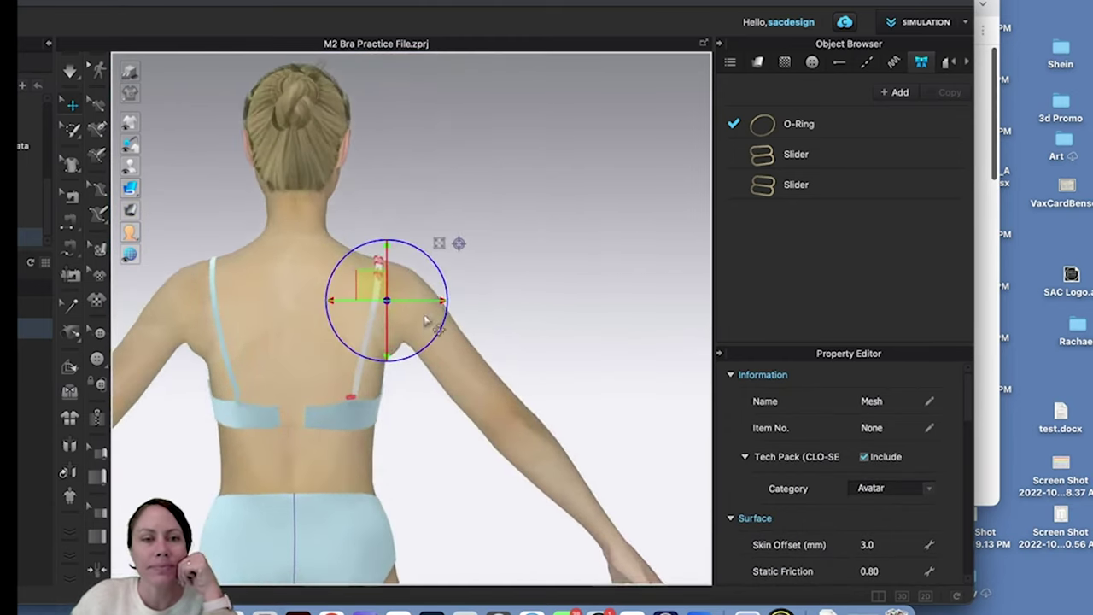
scroll(429, 322, "up", 3)
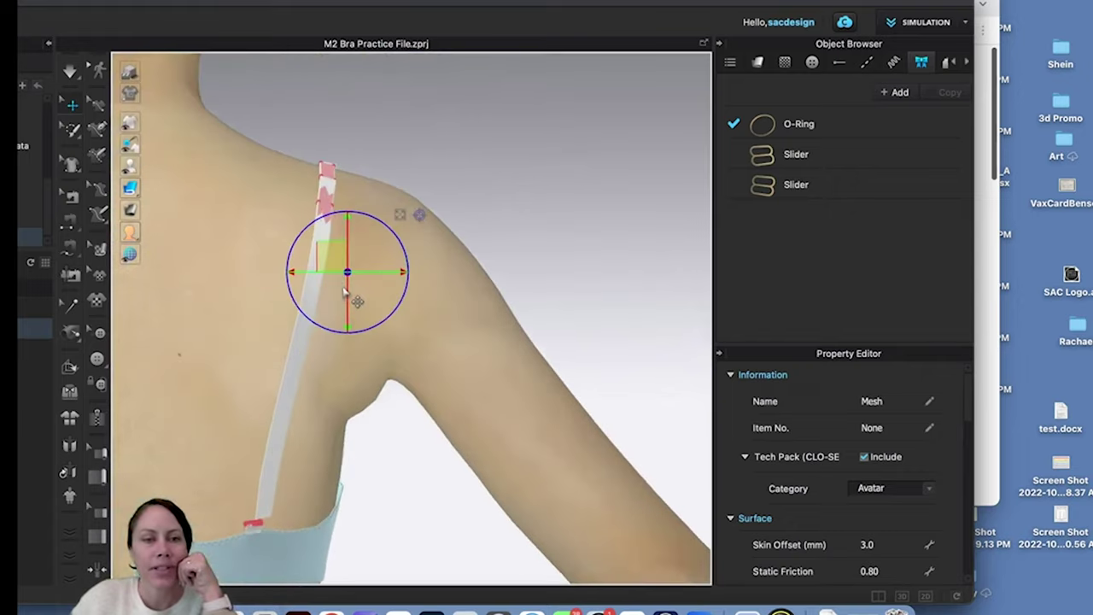
scroll(382, 294, "up", 4)
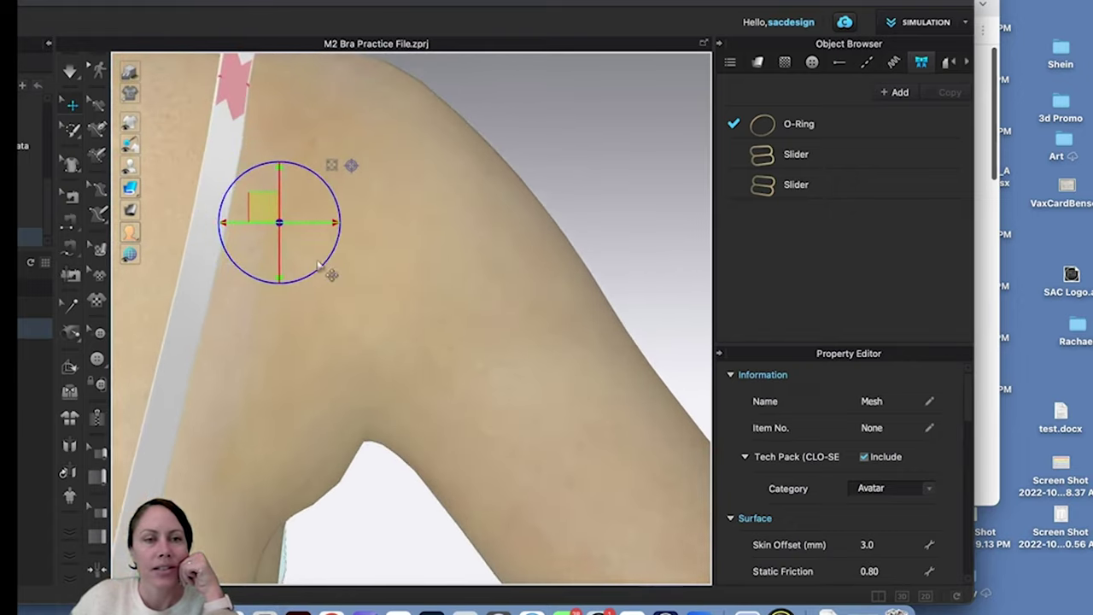
middle_click_drag(335, 275, 368, 314)
mouse_move(354, 320)
right_mouse_down()
mouse_move(349, 327)
mouse_move(346, 303)
mouse_move(339, 310)
right_mouse_up()
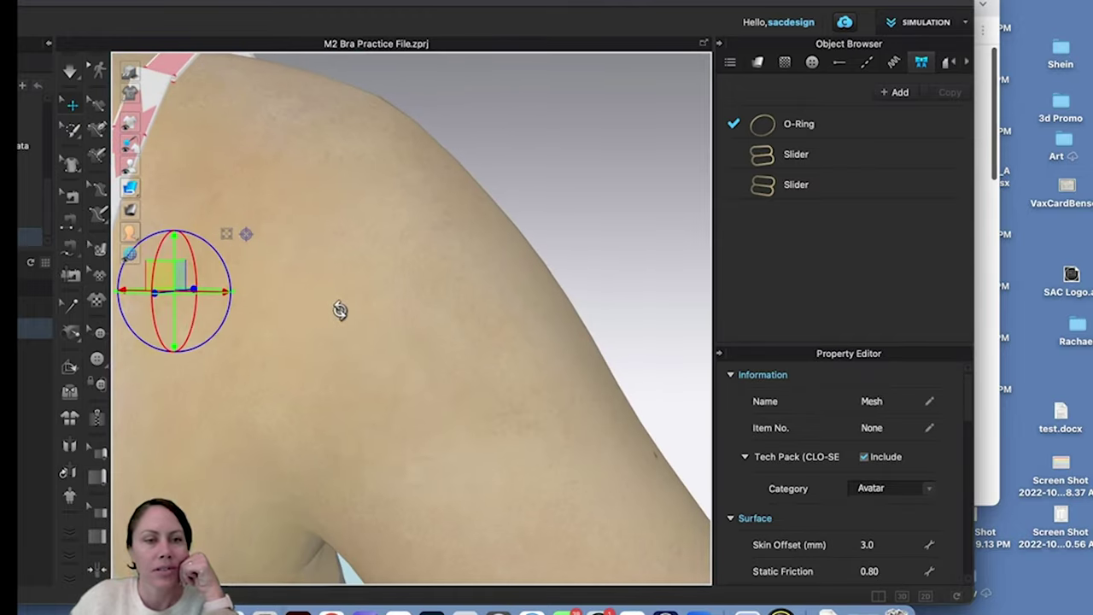
right_click_drag(225, 312, 243, 344)
left_click_drag(244, 344, 148, 341)
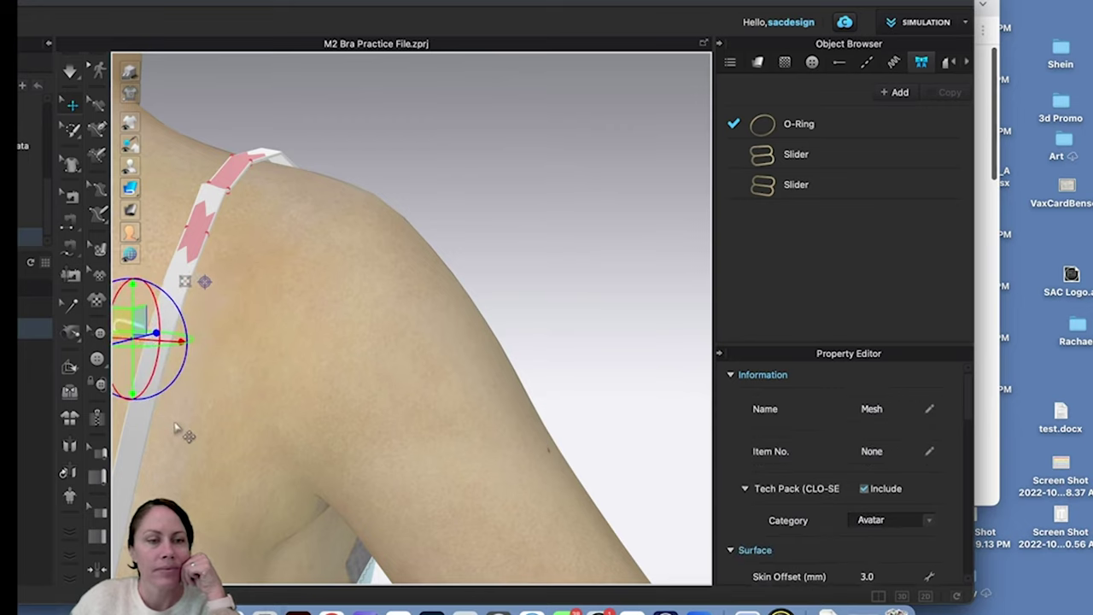
Step: Pull the small slider outward from the avatar's back and shift it sideways onto the strap
middle_click_drag(188, 384, 339, 344)
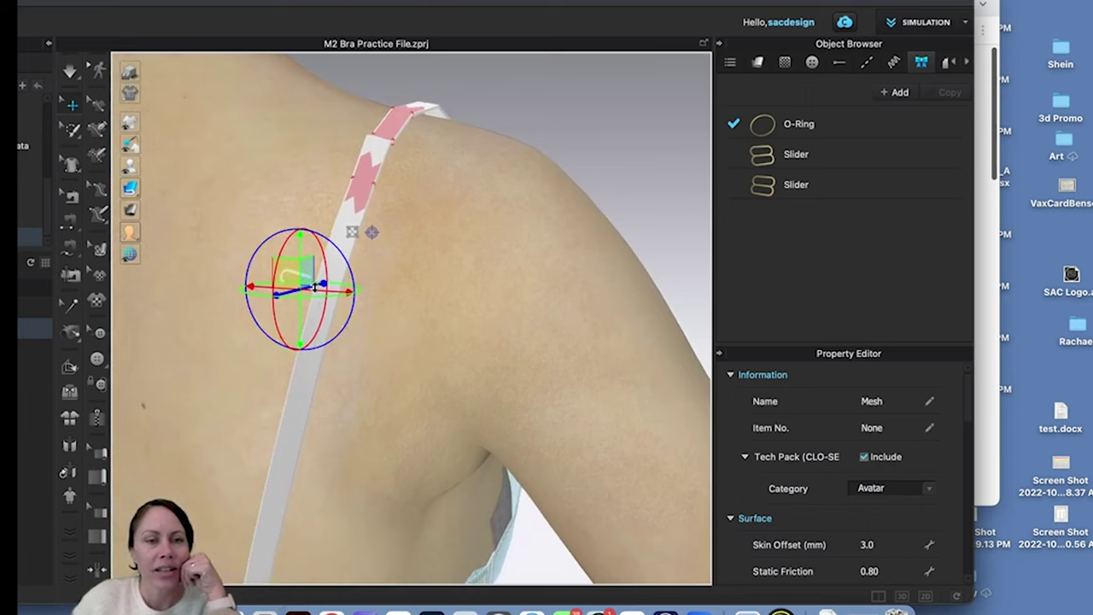
left_click_drag(316, 287, 308, 295)
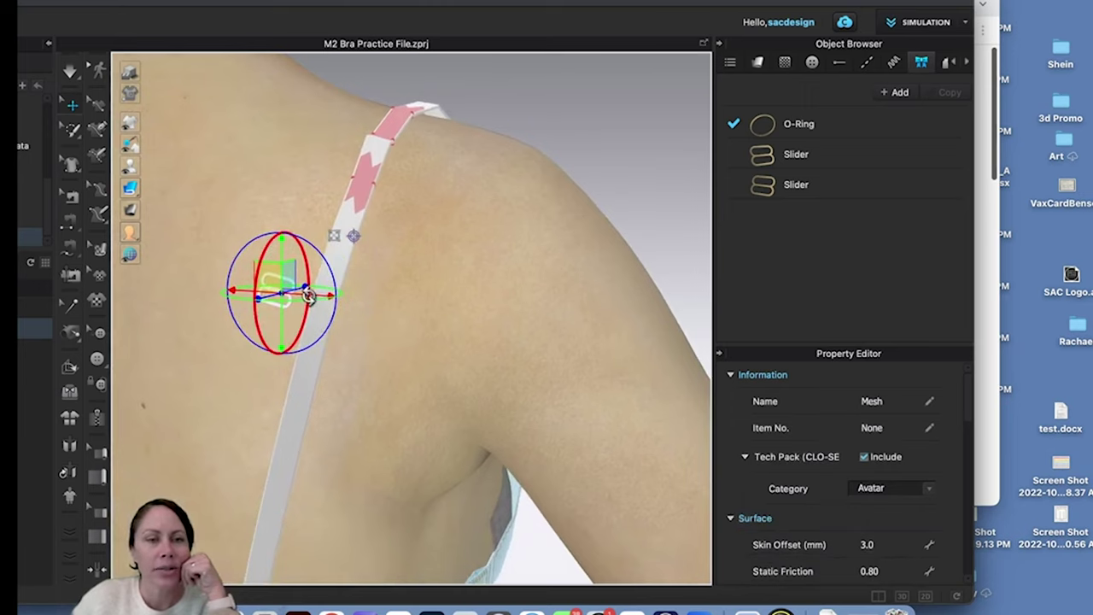
left_click_drag(331, 297, 362, 301)
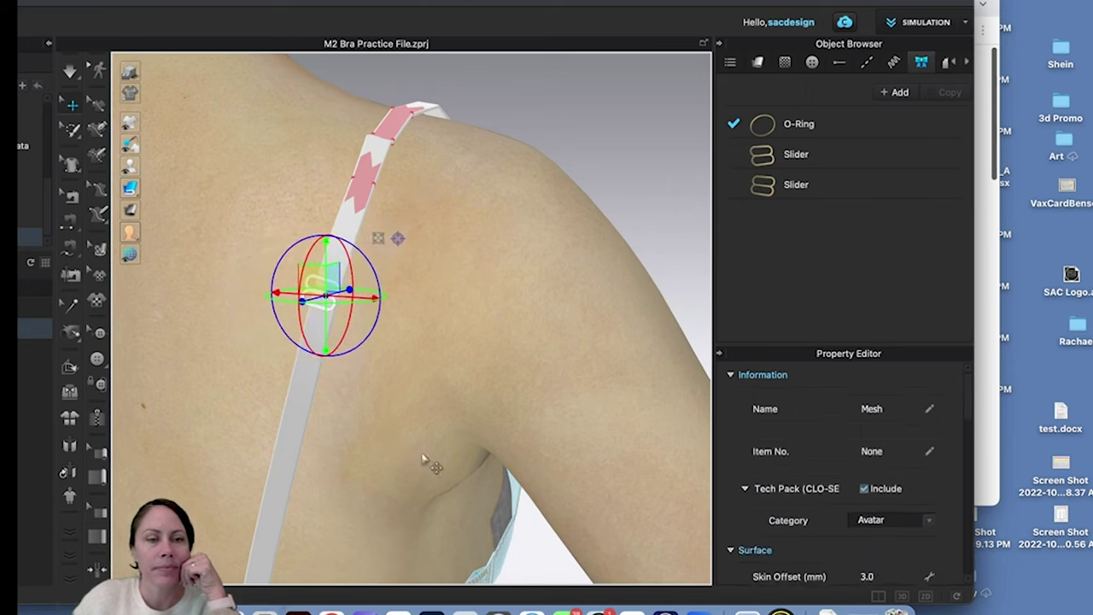
Step: Lower the small slider along the back strap to armpit height and realign it sideways with the strap
middle_click_drag(470, 374, 506, 331)
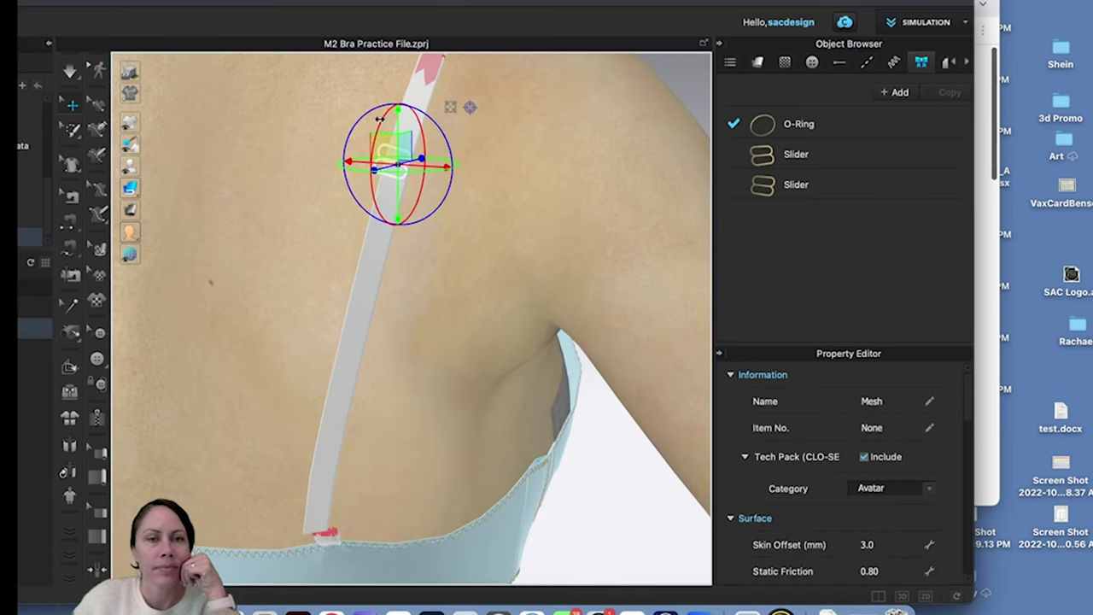
left_click_drag(398, 125, 379, 267)
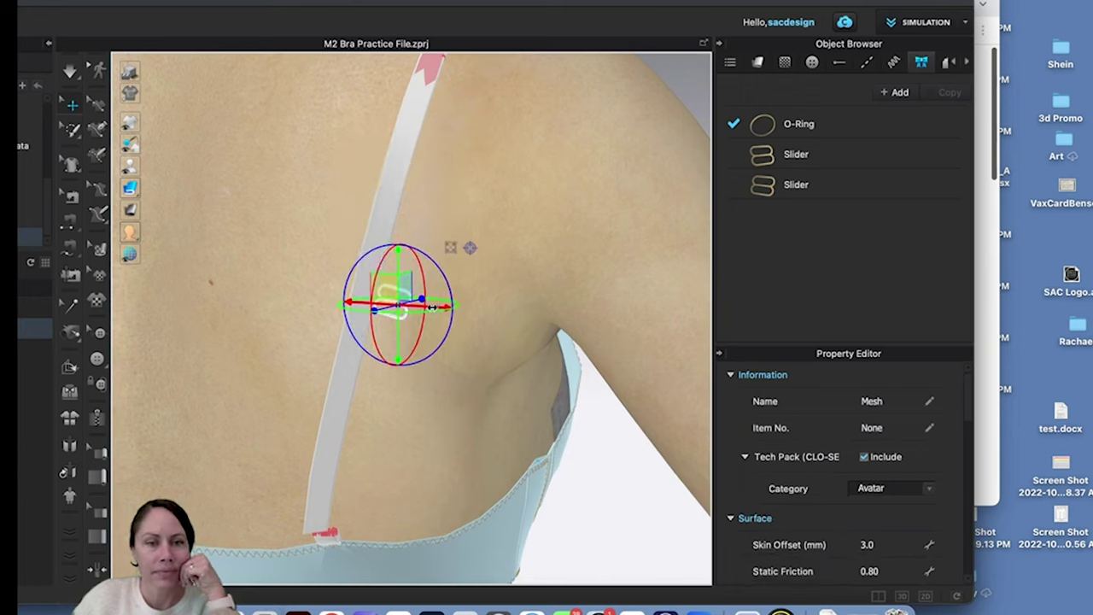
left_click_drag(434, 307, 400, 298)
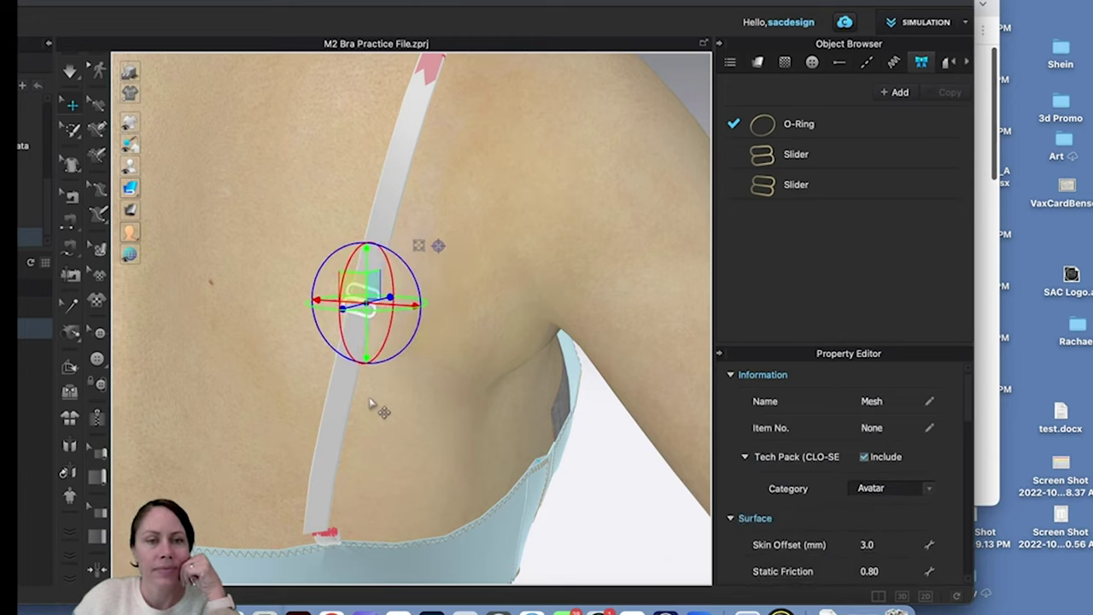
Step: Fine-tune the small slider's depth against the back strap from the side and deselect it
left_click(420, 420)
right_click_drag(363, 364, 330, 356)
left_click(338, 293)
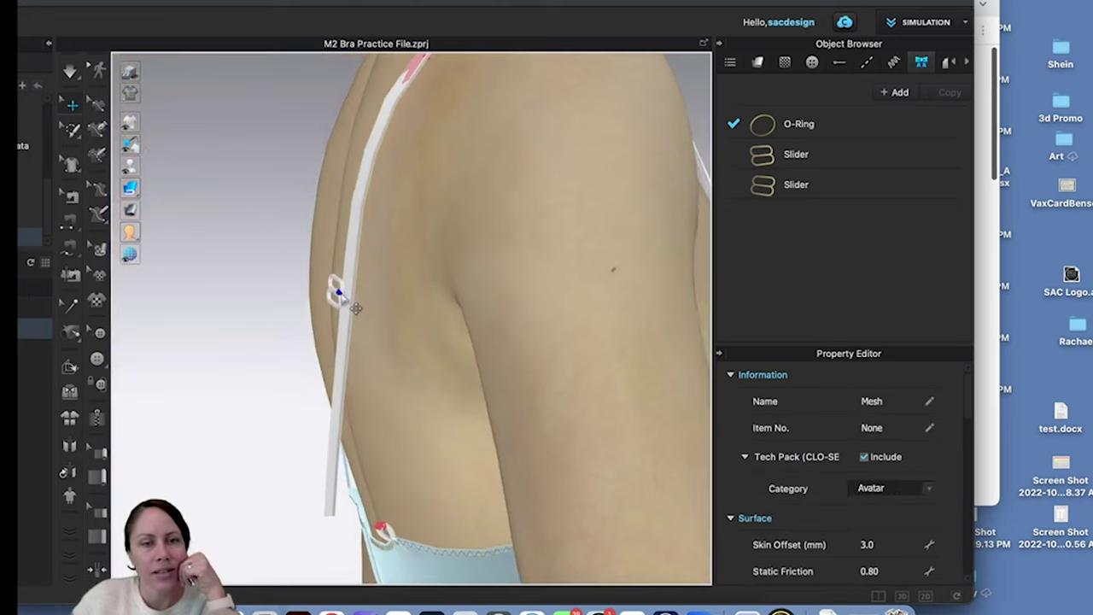
mouse_move(367, 319)
right_mouse_down()
mouse_move(353, 325)
mouse_move(360, 304)
right_mouse_up()
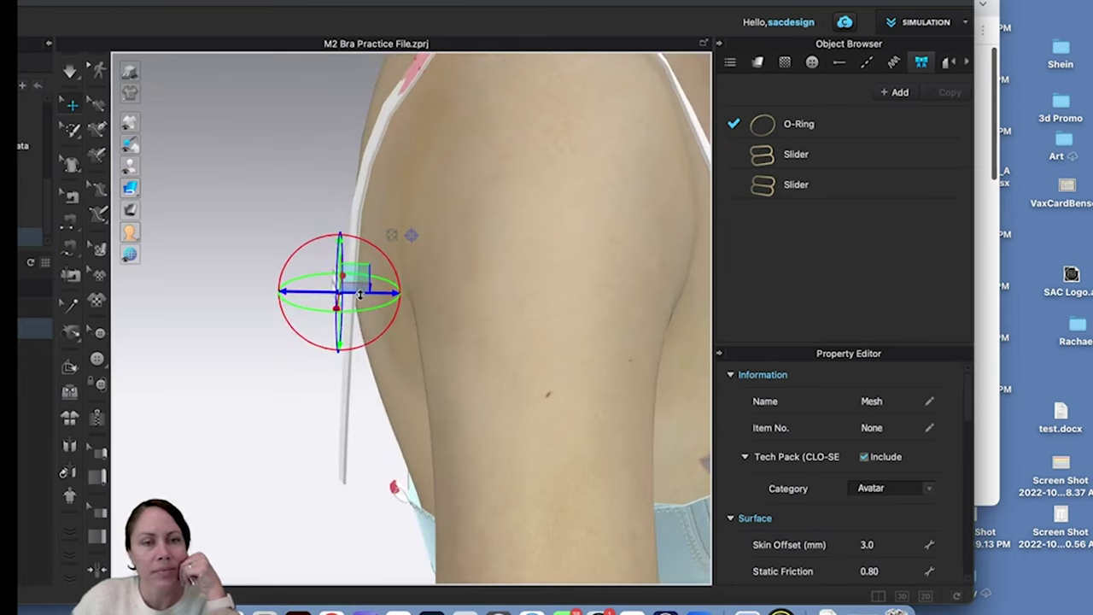
left_click_drag(360, 293, 362, 294)
left_click(439, 361)
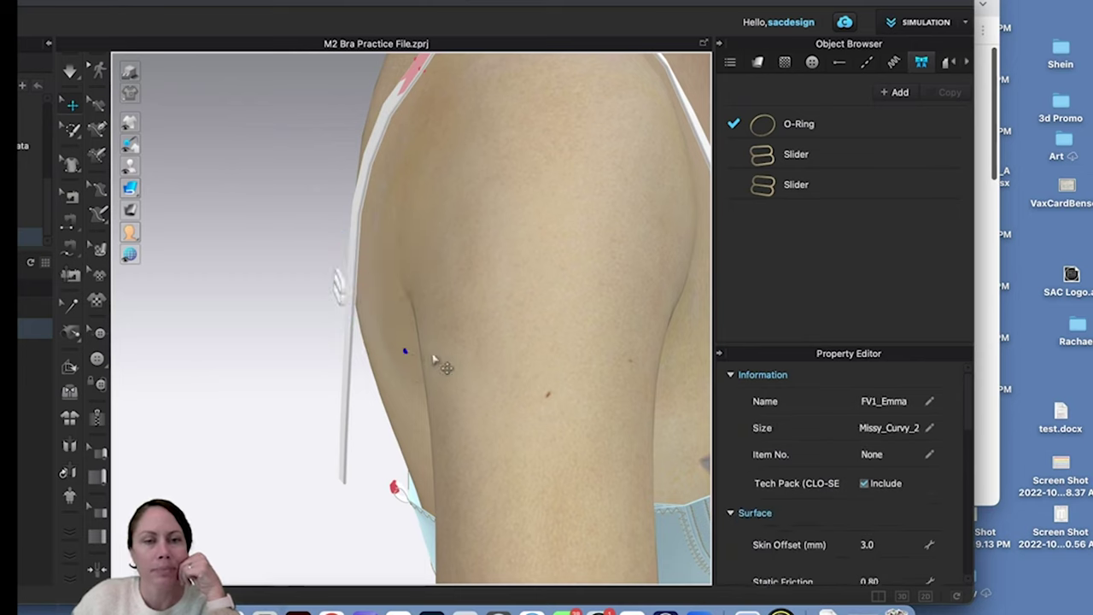
right_click_drag(439, 361, 350, 398)
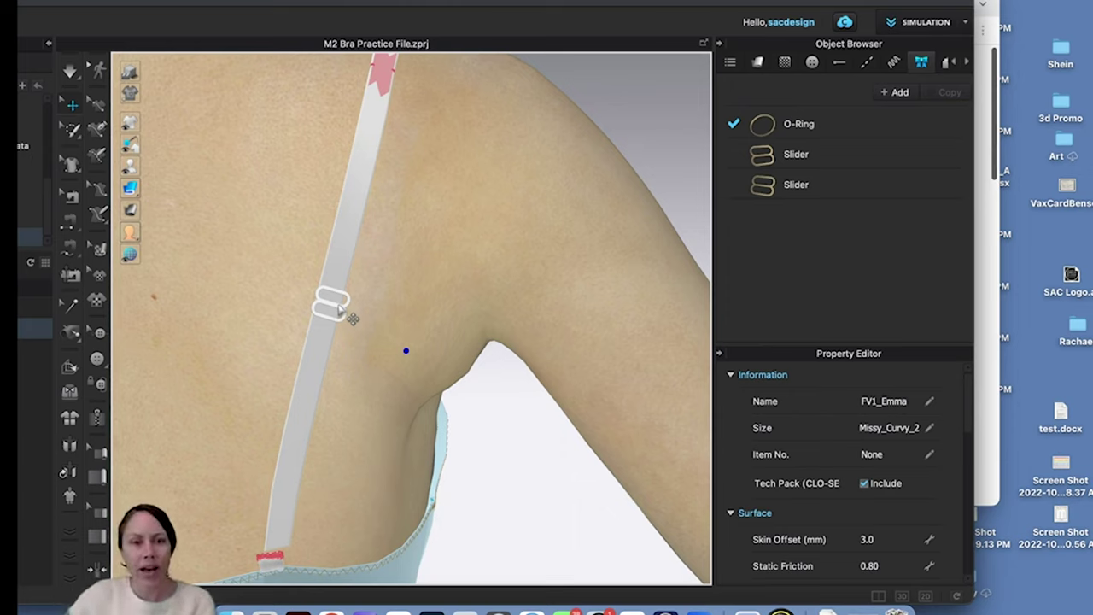
Step: Set the small slider's skin offset to 0.2 mm
left_click(340, 311)
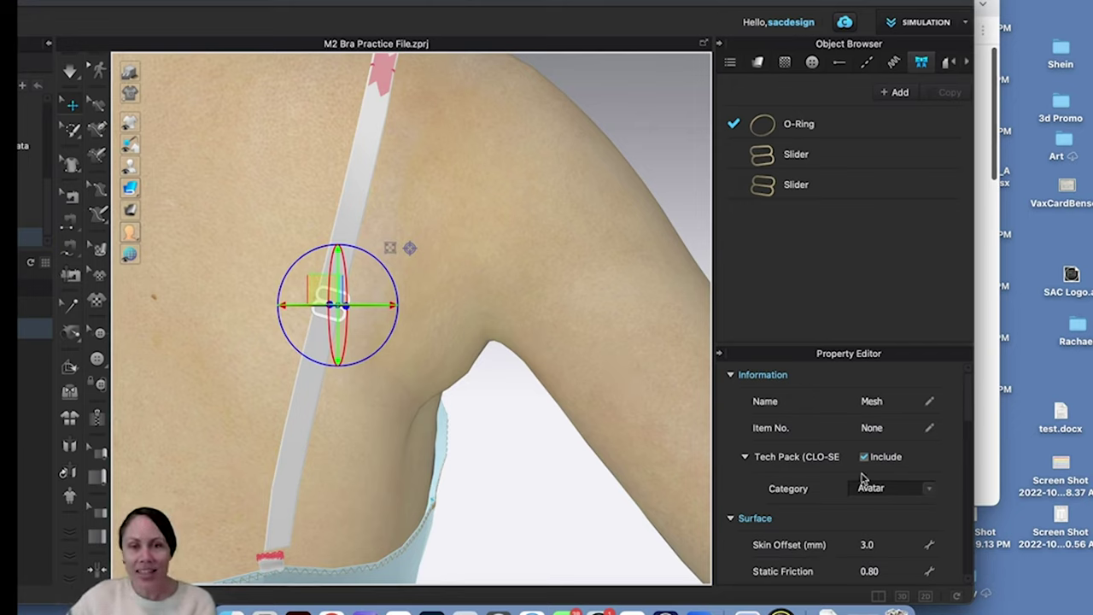
scroll(889, 491, "down", 2)
scroll(857, 438, "down", 3)
scroll(867, 414, "down", 1)
scroll(862, 432, "up", 4)
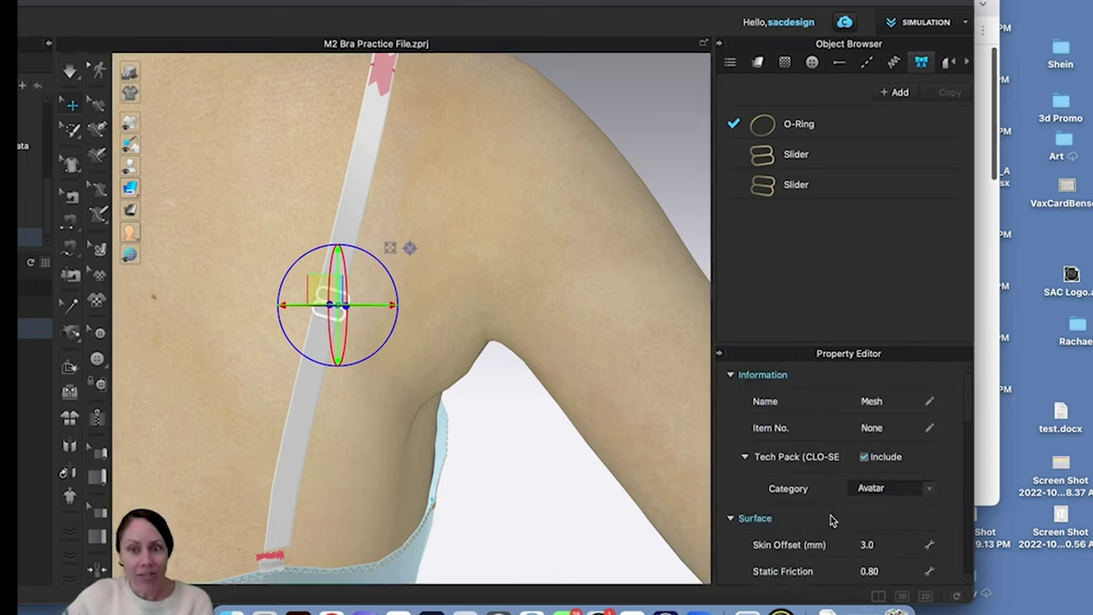
scroll(832, 520, "down", 2)
scroll(832, 519, "down", 2)
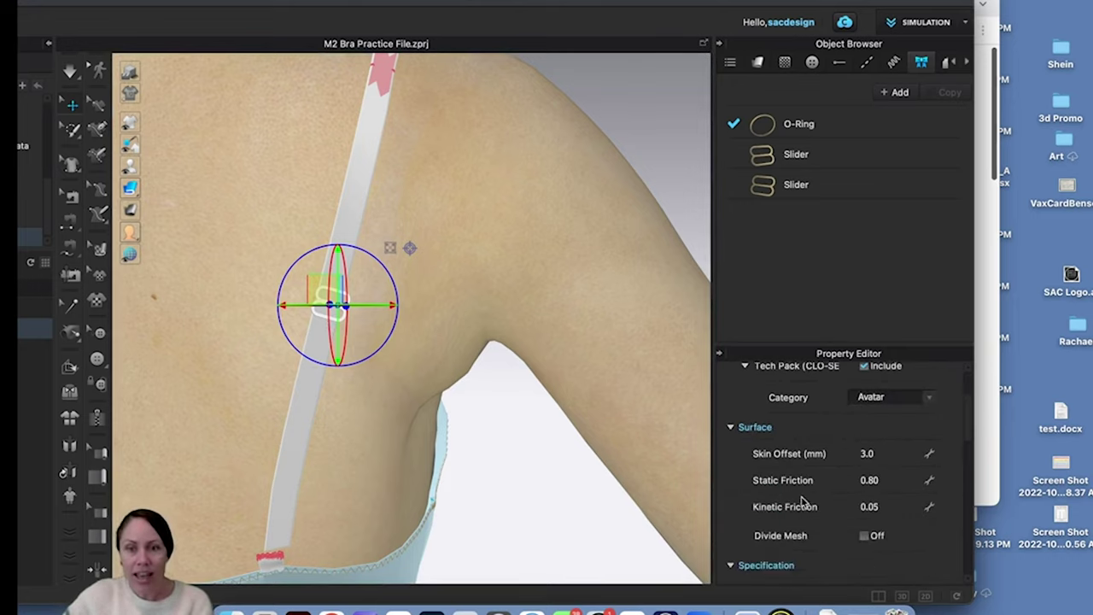
left_click(880, 455)
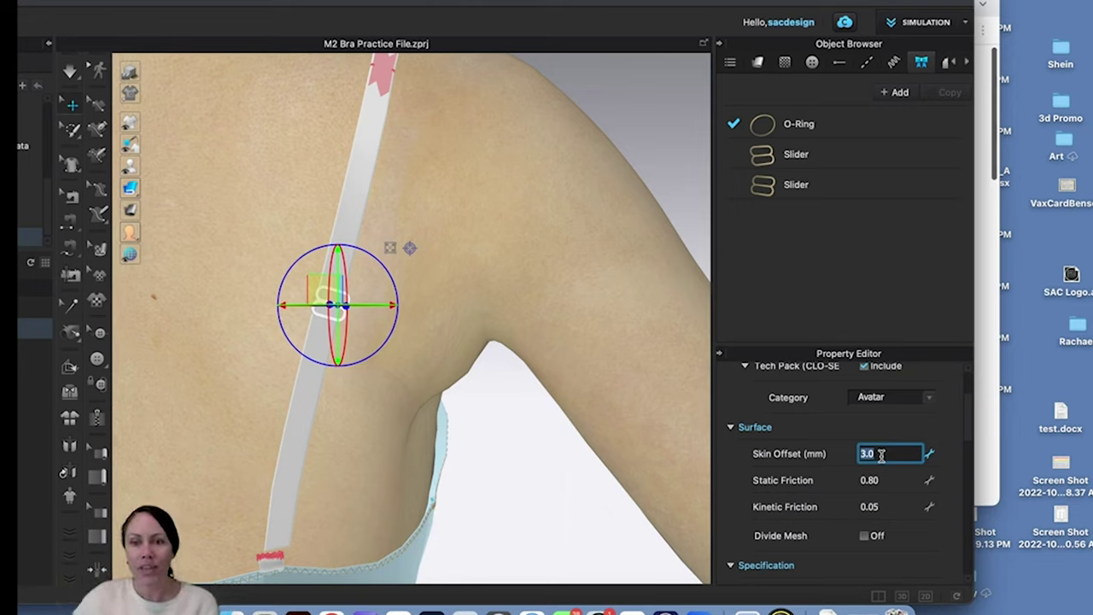
key("BackSpace")
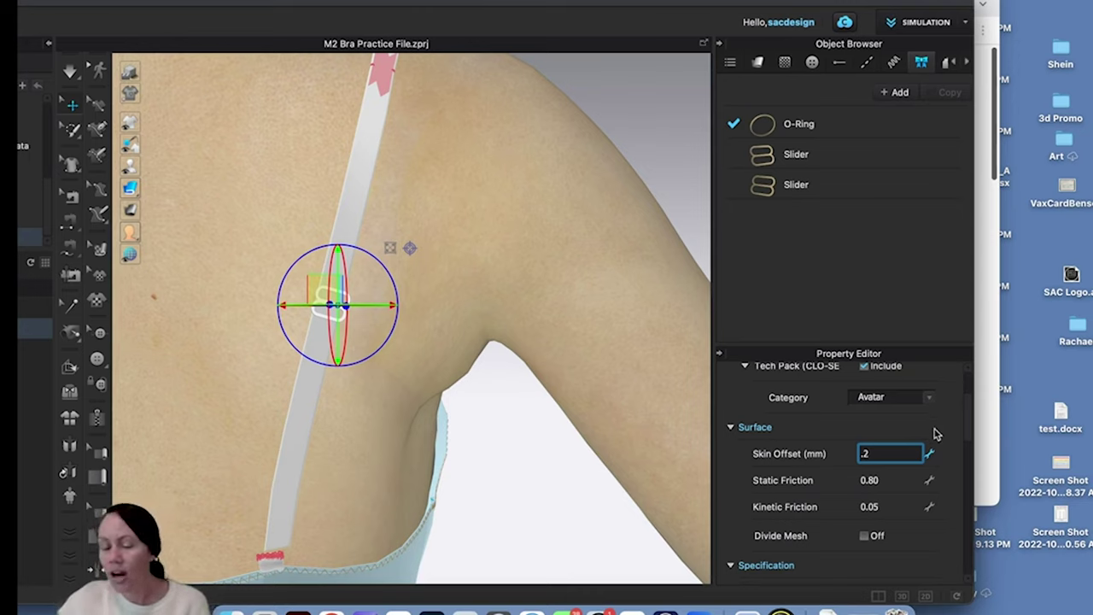
Step: Set the back strap pattern's additional collision thickness to 0.2 and deselect the strap
left_click(349, 207)
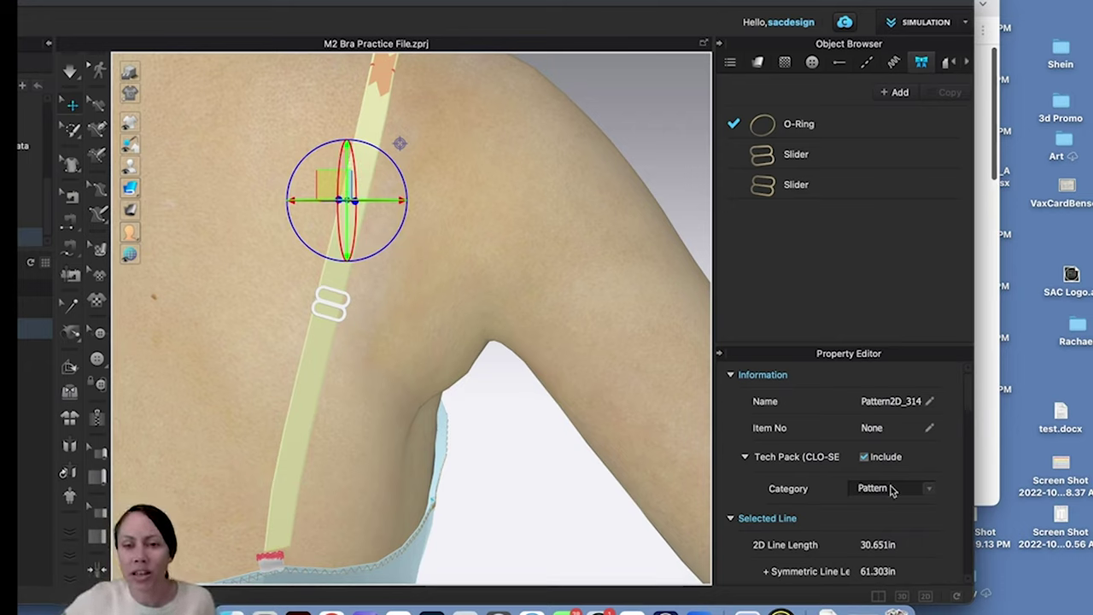
scroll(895, 489, "down", 2)
scroll(895, 488, "down", 6)
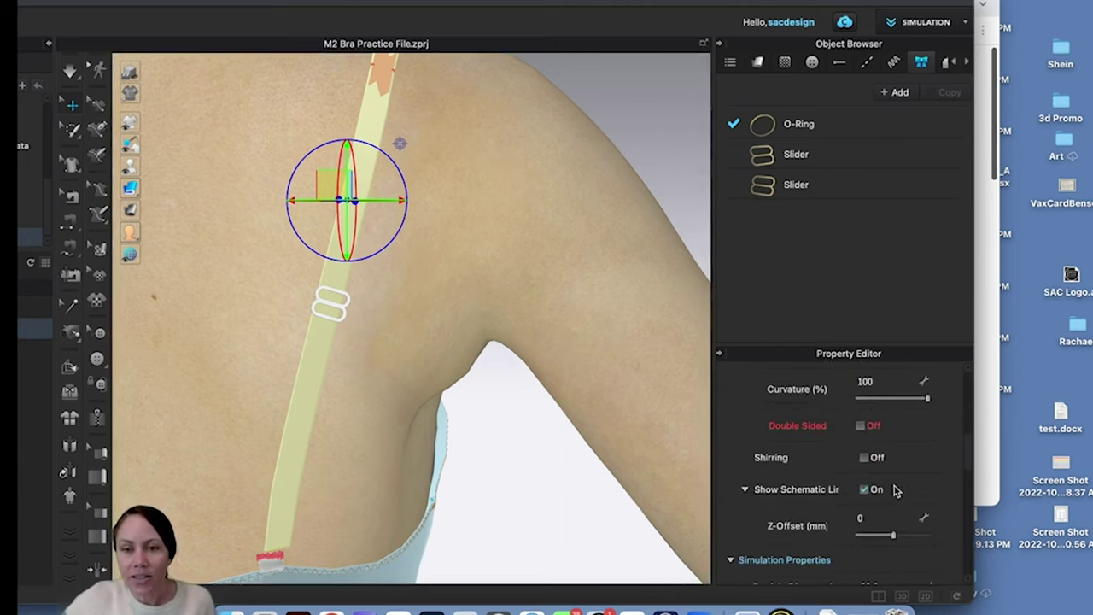
scroll(895, 489, "down", 1)
scroll(895, 488, "down", 4)
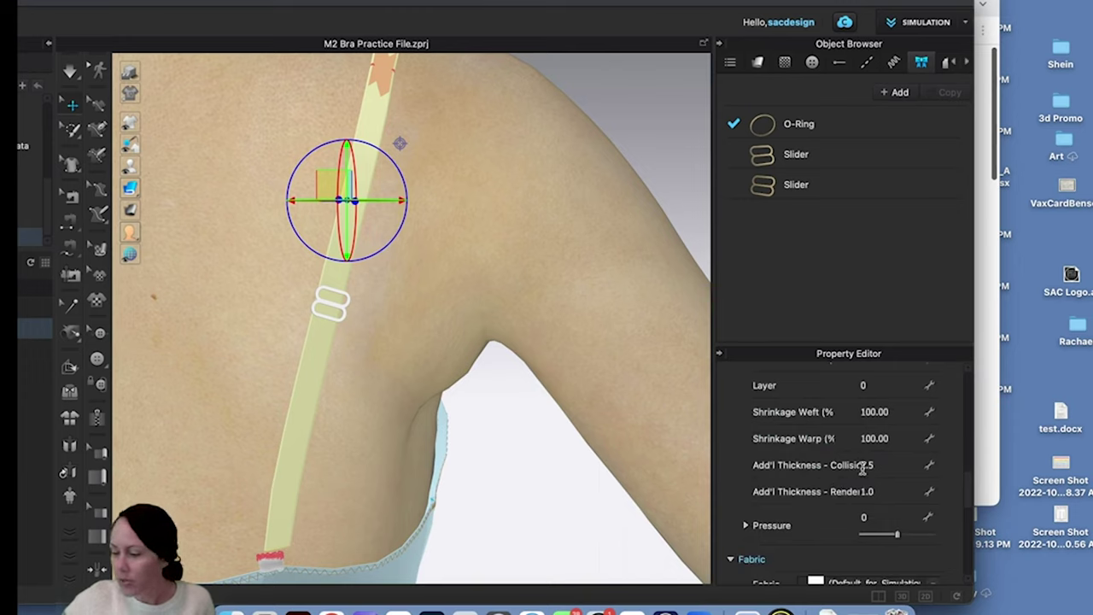
left_click(866, 465)
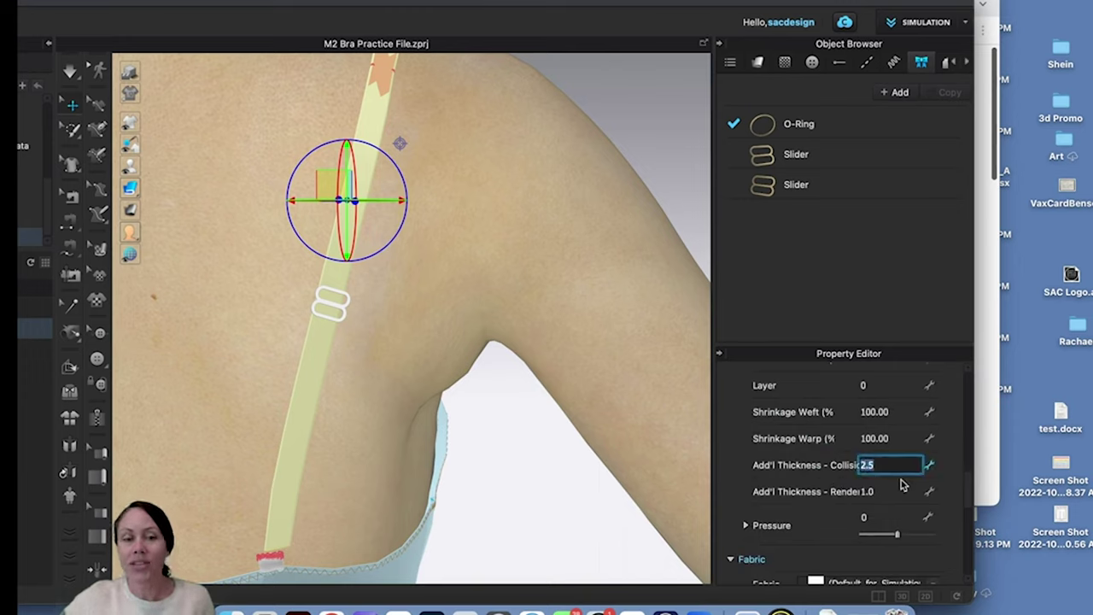
key("BackSpace")
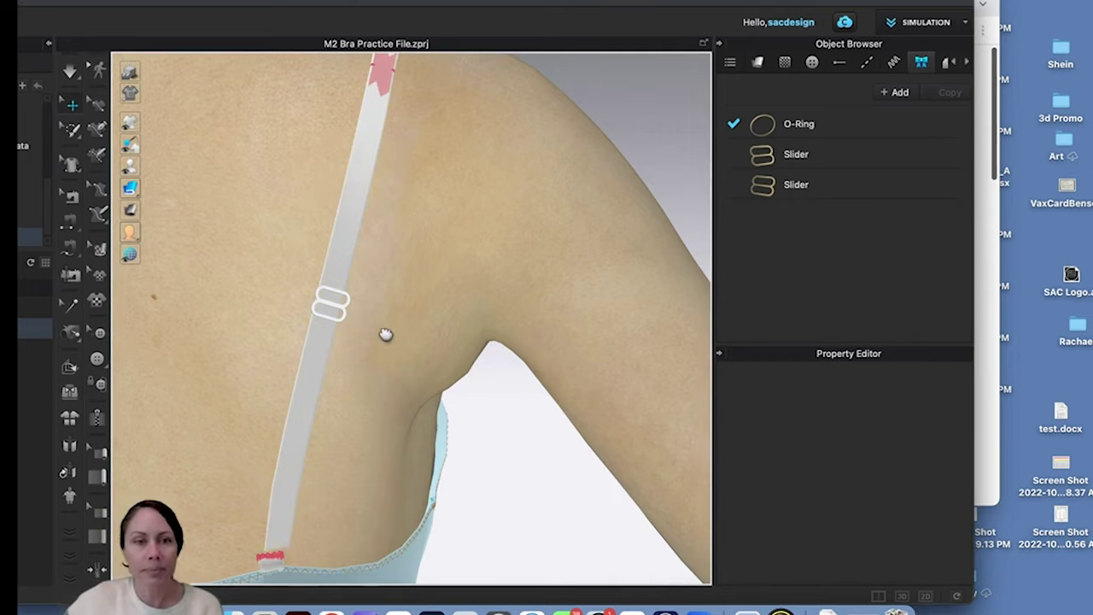
middle_click_drag(383, 334, 487, 334)
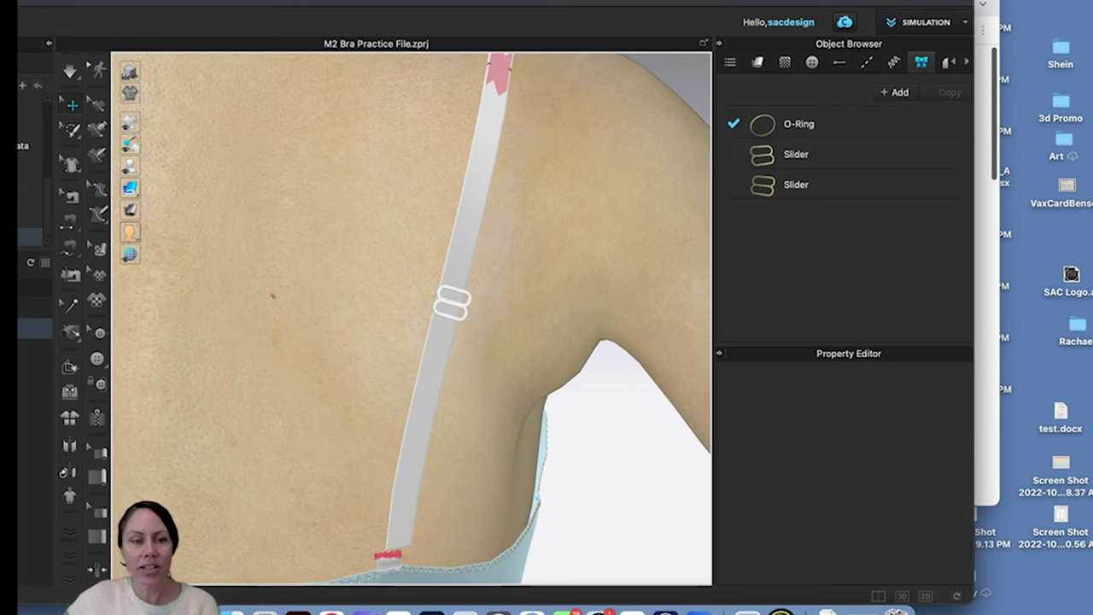
left_click(671, 2)
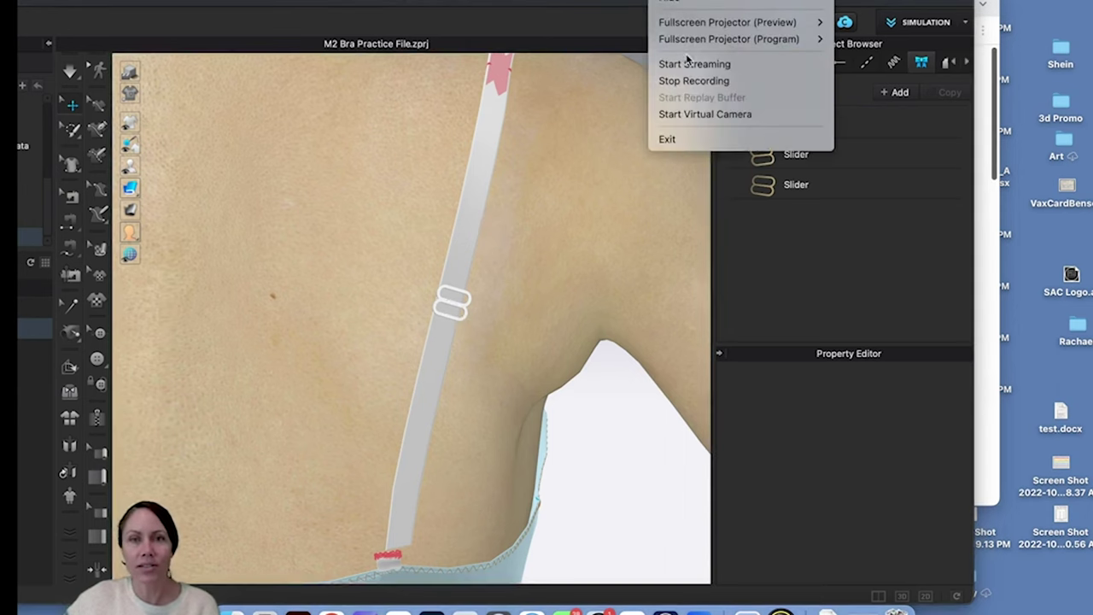
left_click(694, 80)
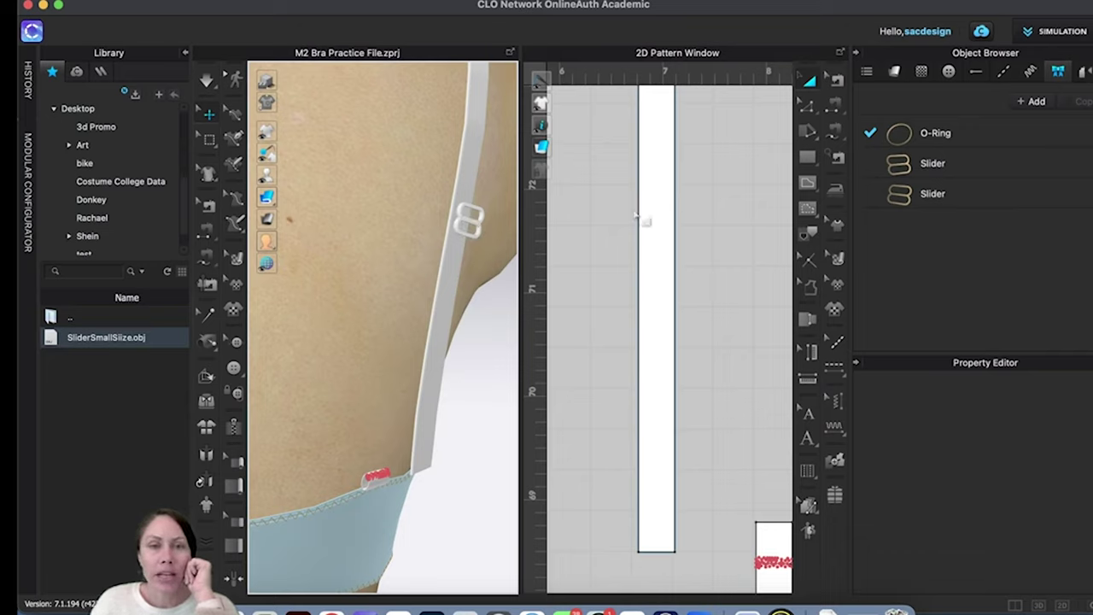
Step: Add a point on the side edge of the back strap pattern, level with the slider
left_click(460, 220)
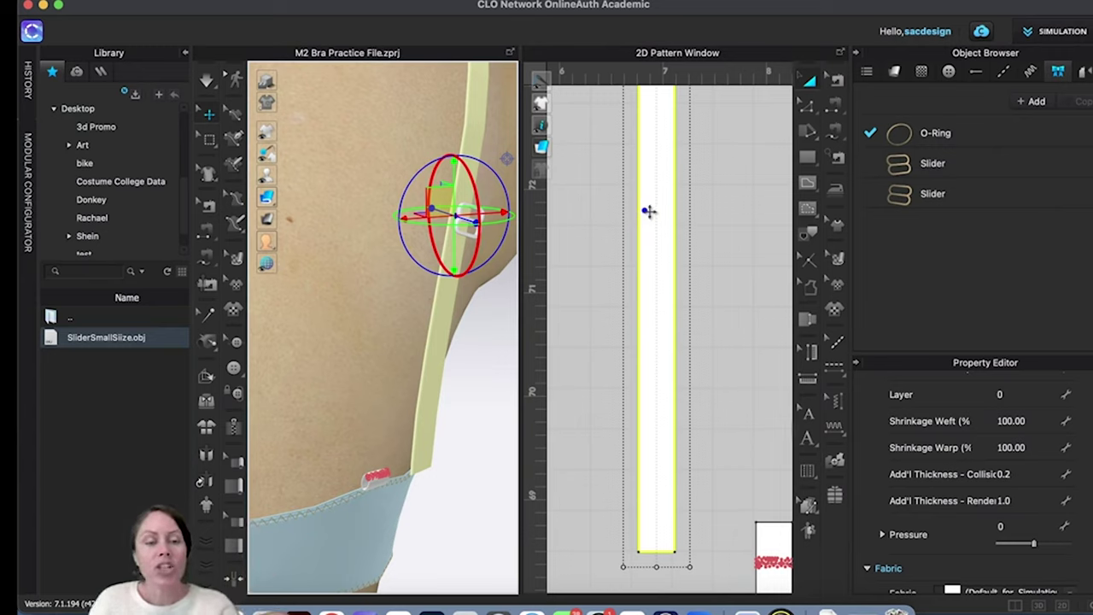
key("z")
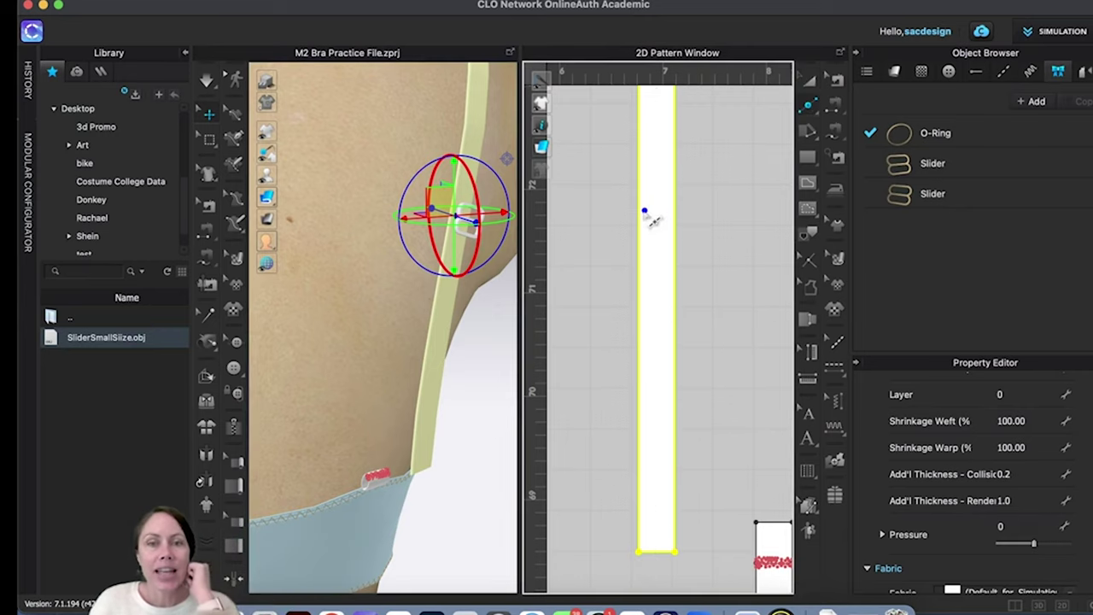
left_click(807, 109)
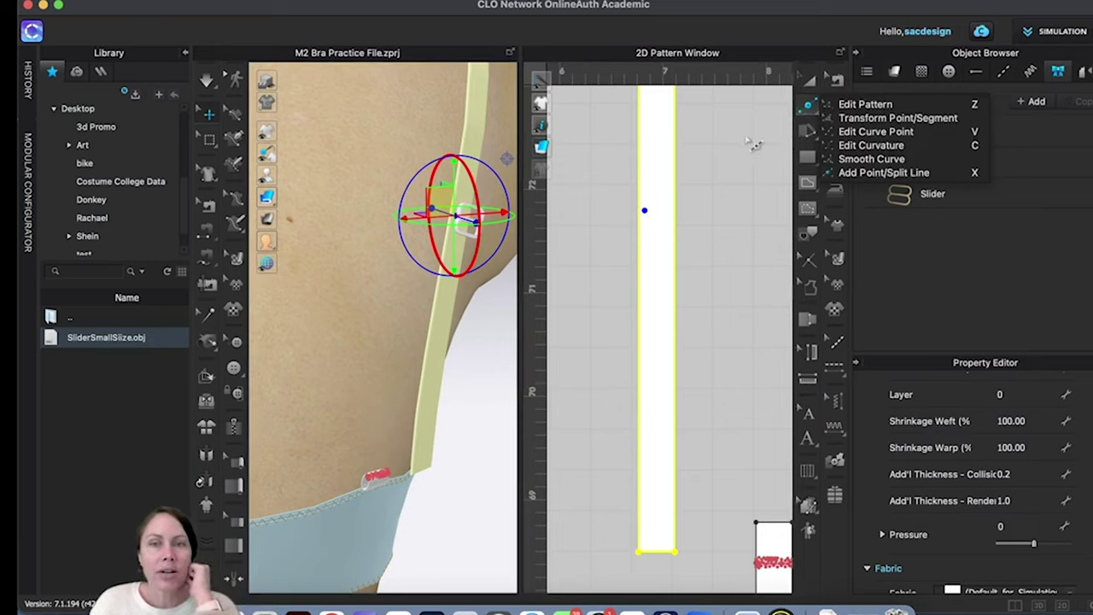
left_click(646, 217)
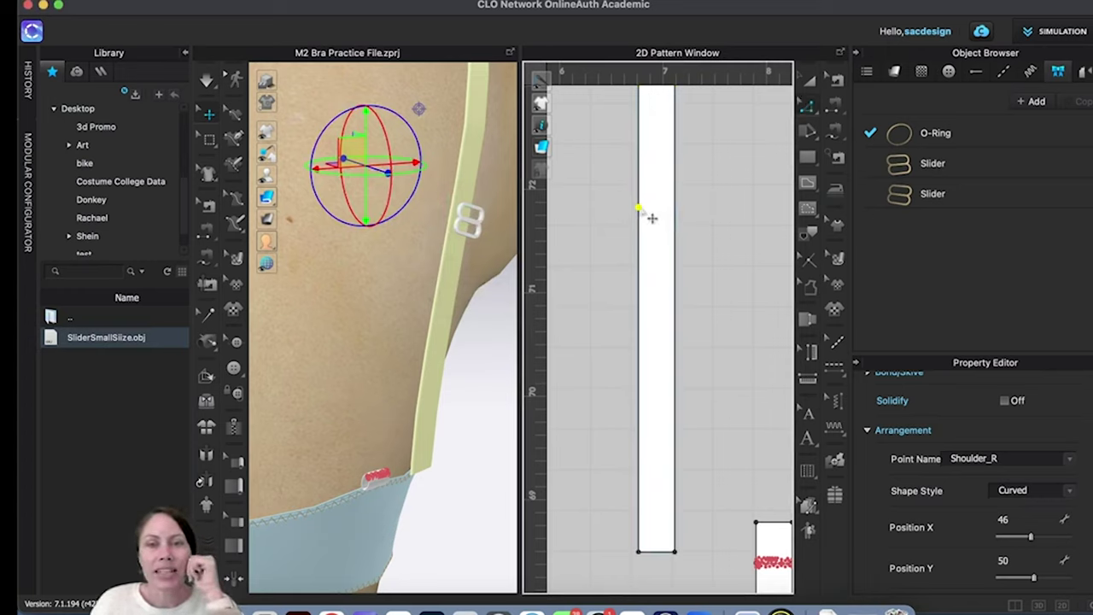
Step: Add a Y-axis perpendicular internal line across the strap from the new point, at 90° and 0.350 in long
right_click(640, 208)
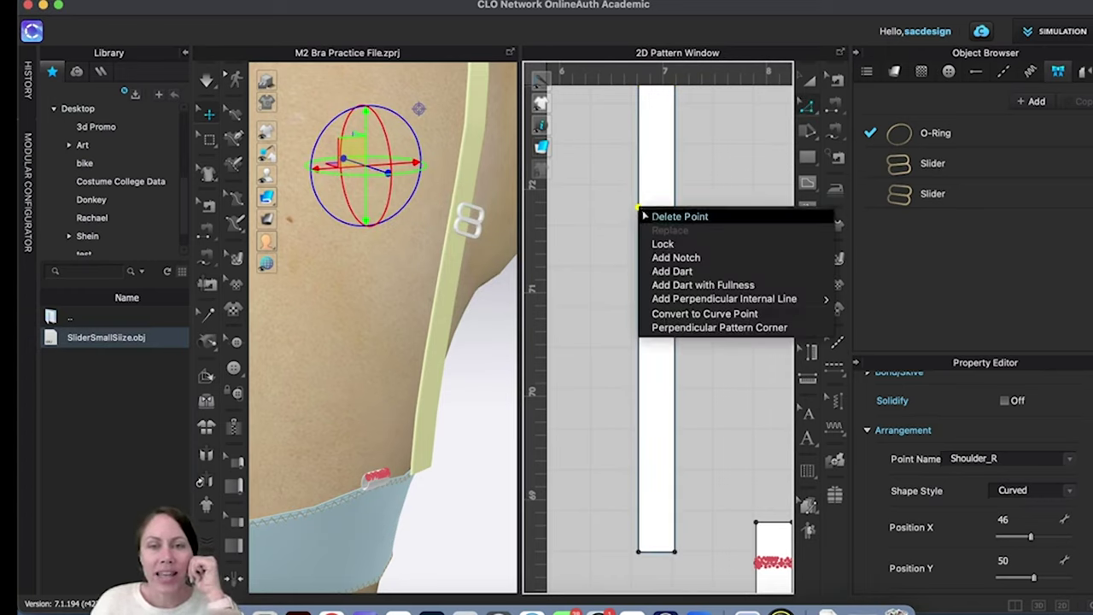
mouse_move(709, 301)
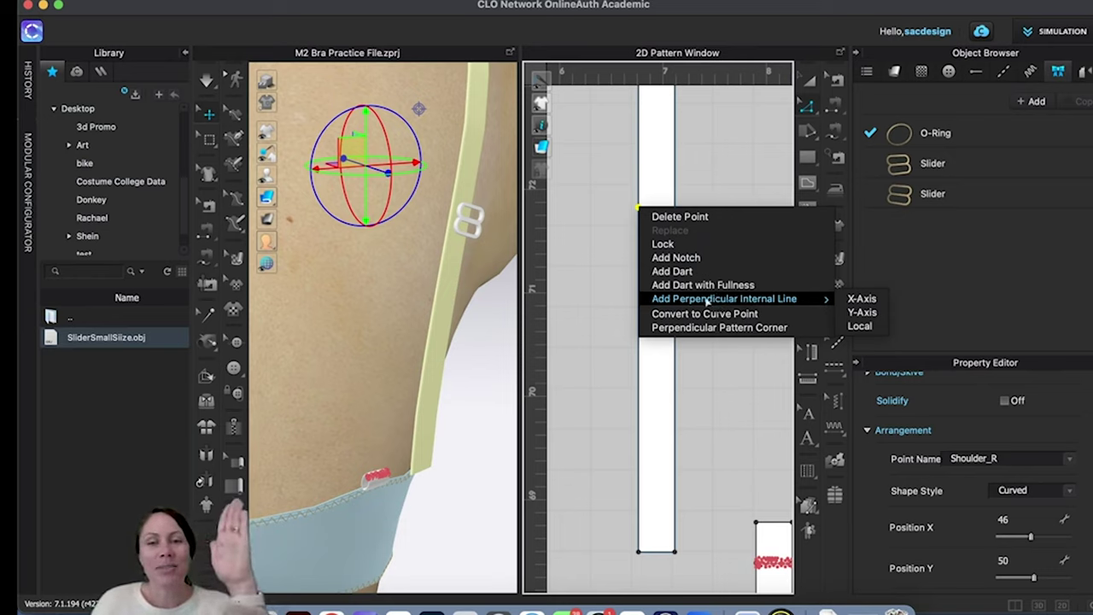
left_click(861, 312)
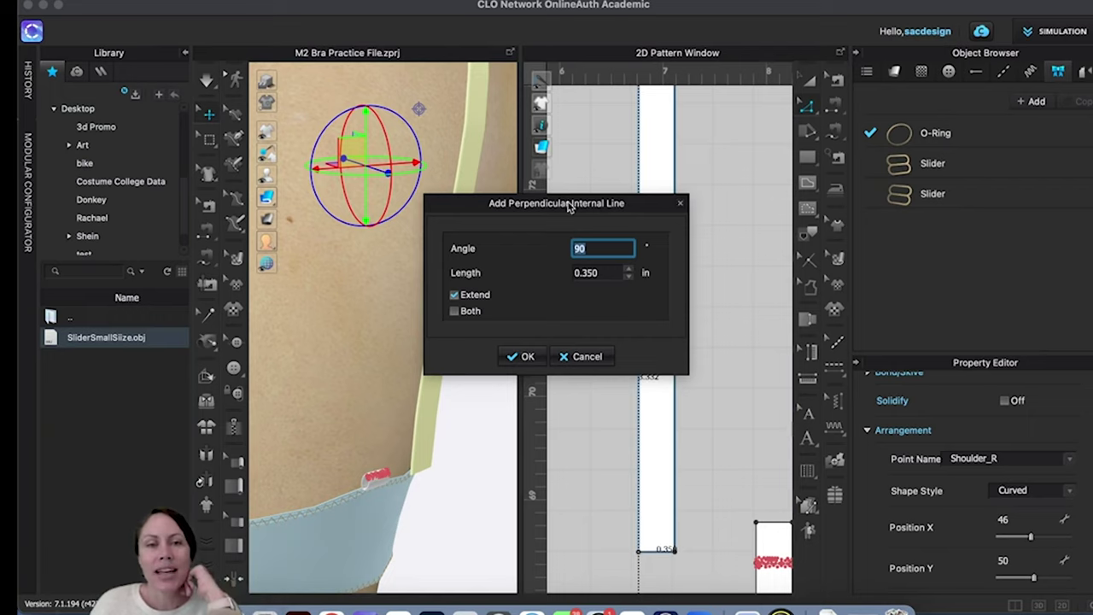
left_click_drag(568, 207, 441, 156)
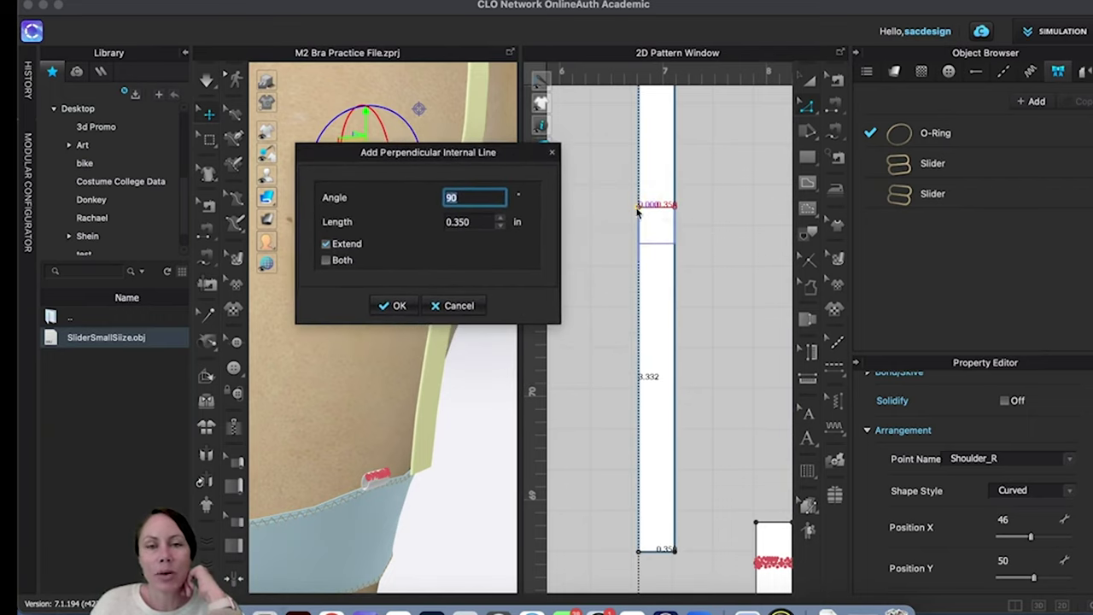
left_click(392, 306)
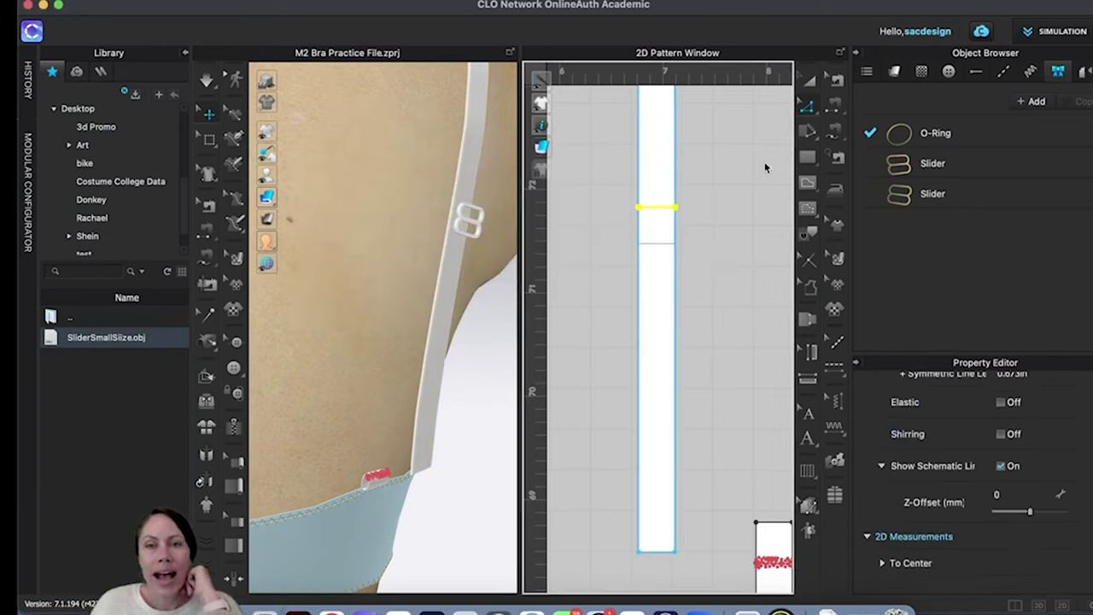
Step: Check the length of the strap pattern's side segment below the new internal line and examine its bottom edge
left_click(647, 310)
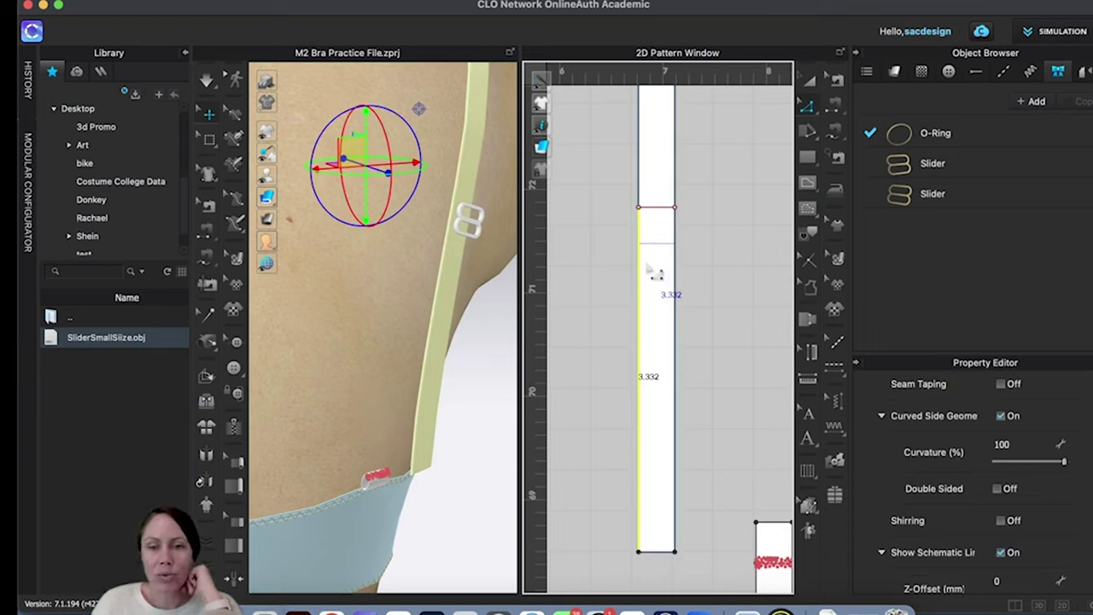
right_click_drag(705, 285, 720, 252)
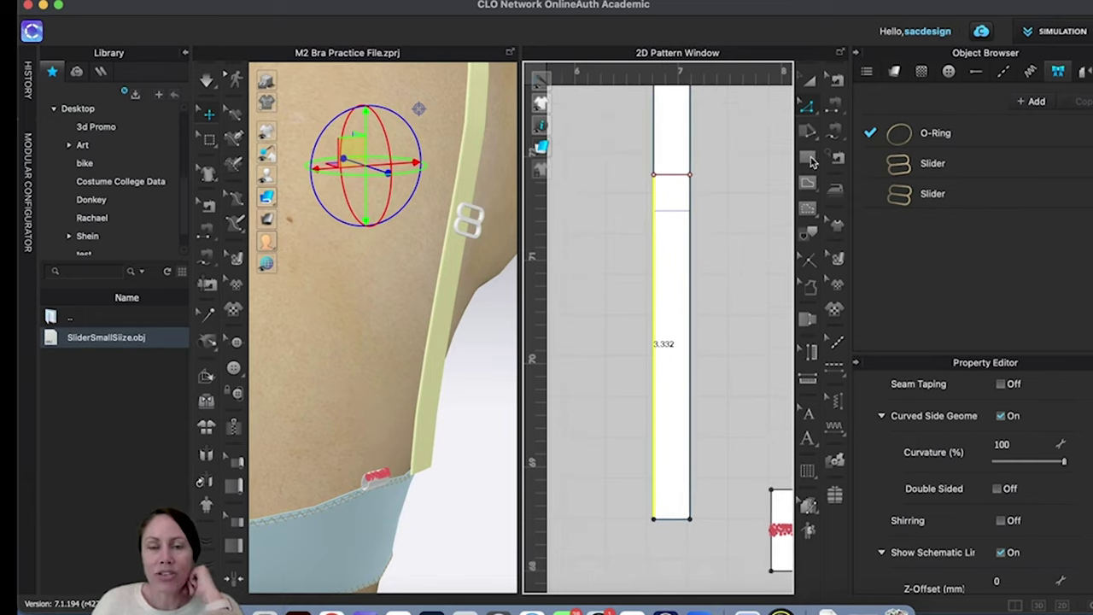
left_click(810, 160)
left_click(861, 170)
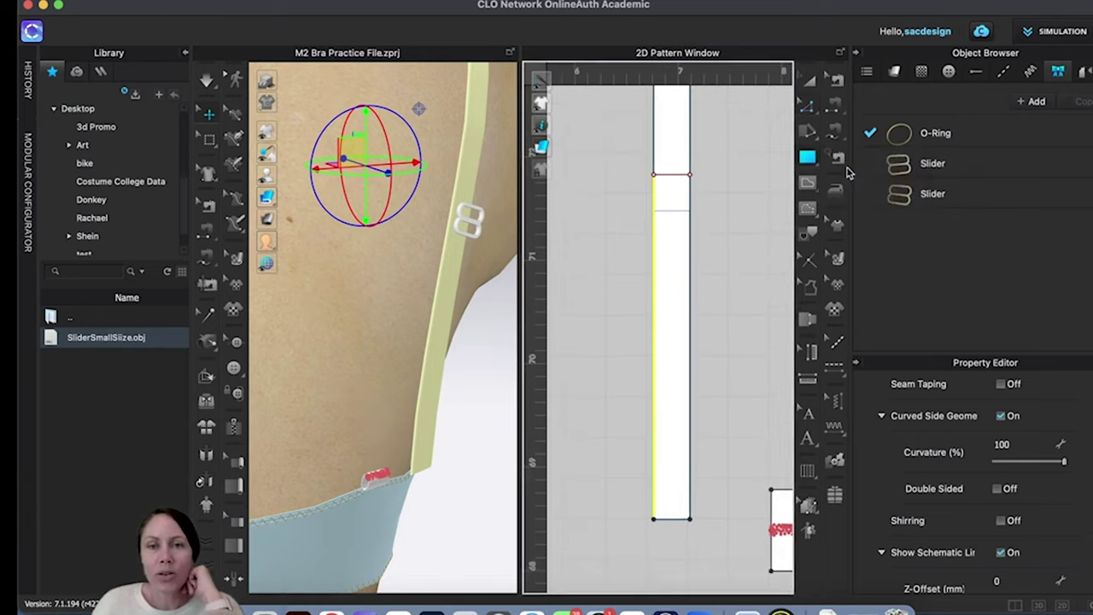
right_click_drag(722, 371, 709, 227)
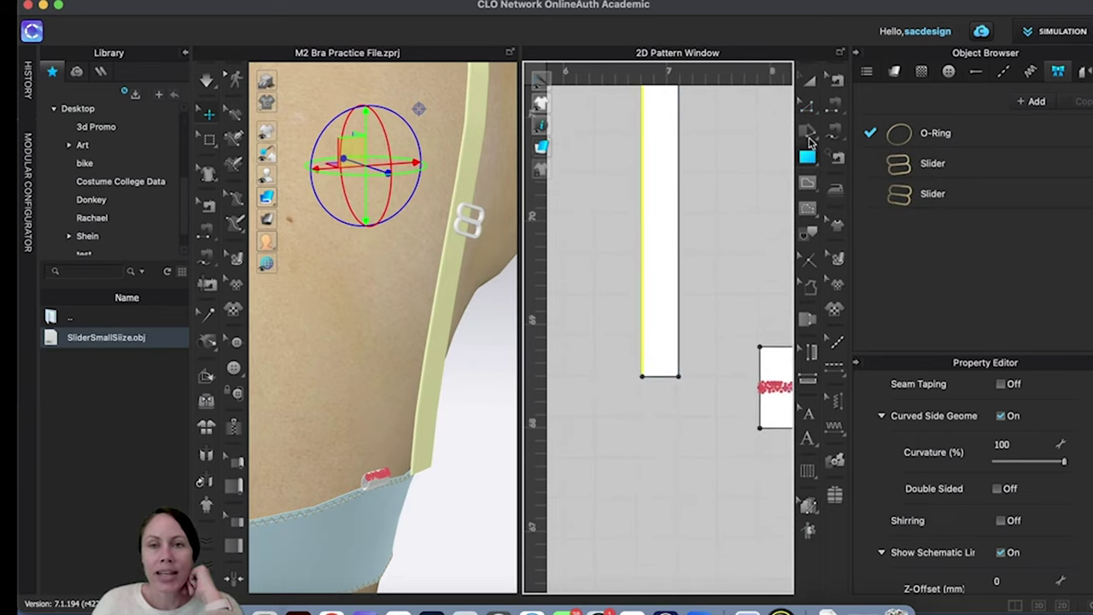
left_click(809, 109)
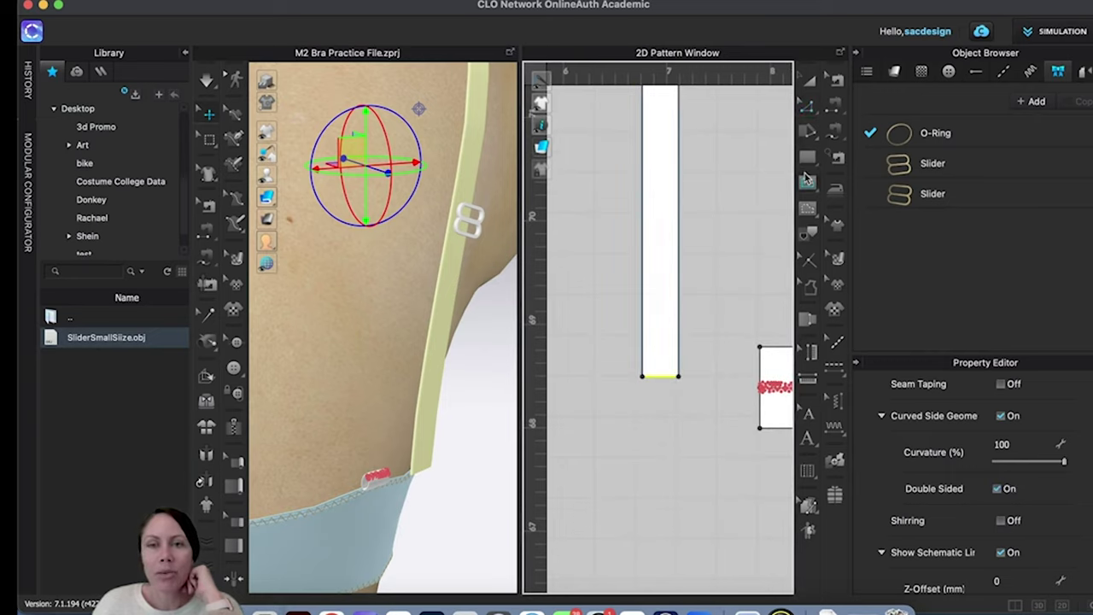
Step: Create a rectangle pattern 0.350 in wide and 3.332 in high and place it directly below the back strap pattern, aligned with it
left_click(807, 159)
left_click(642, 406)
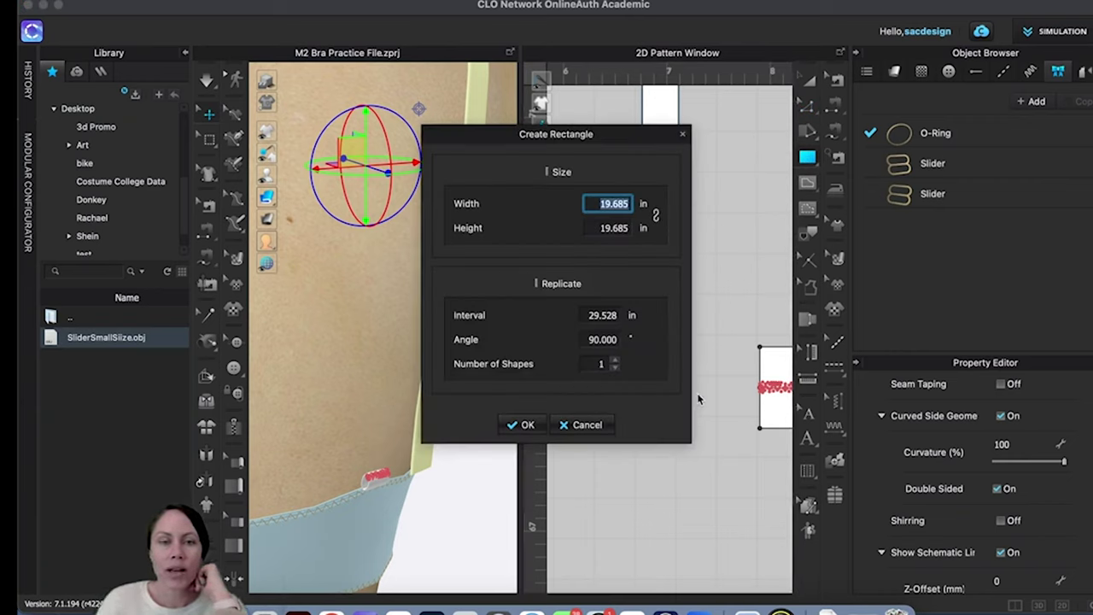
type(".35")
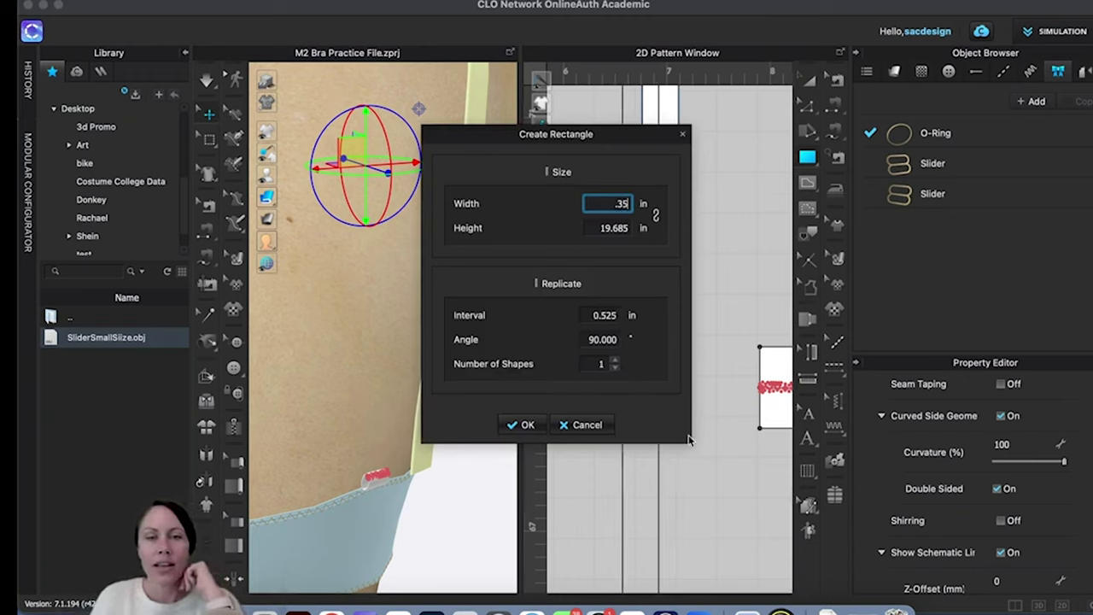
left_click(622, 226)
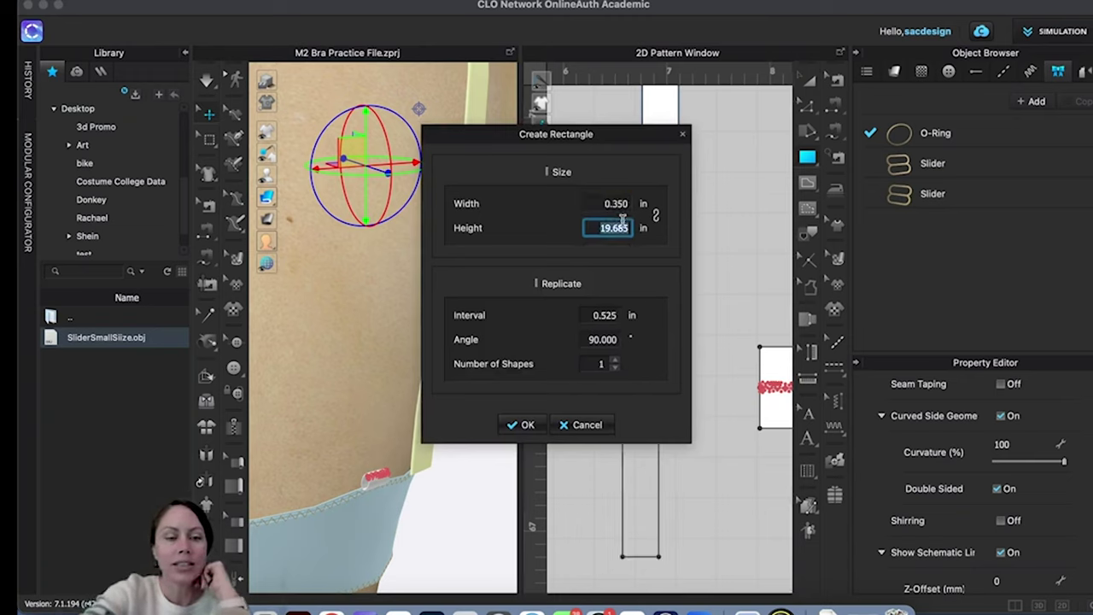
type("3")
type(".5")
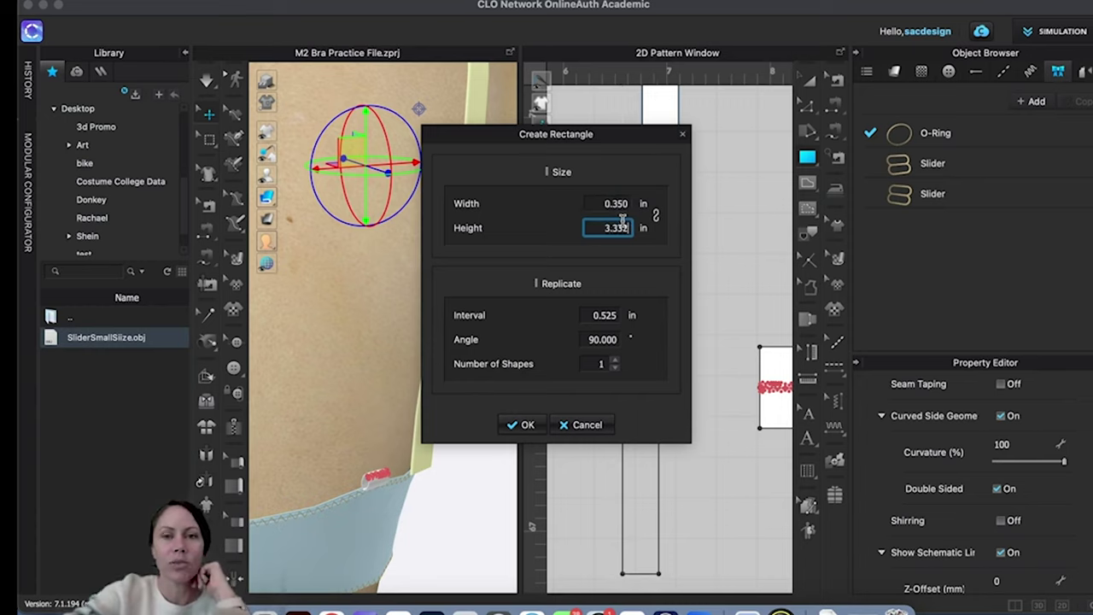
left_click(525, 424)
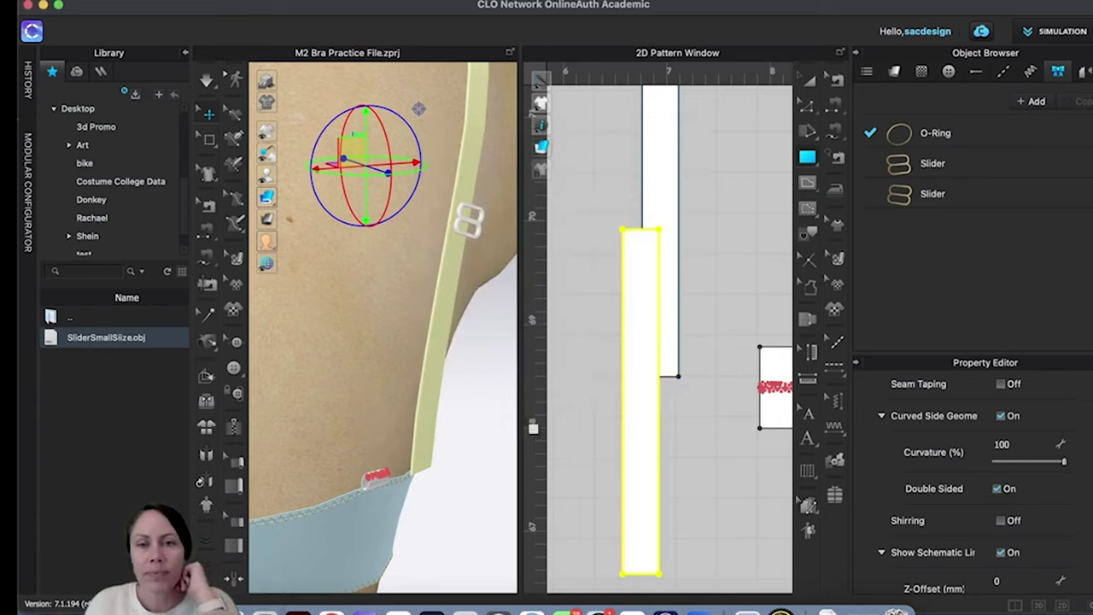
left_click(810, 81)
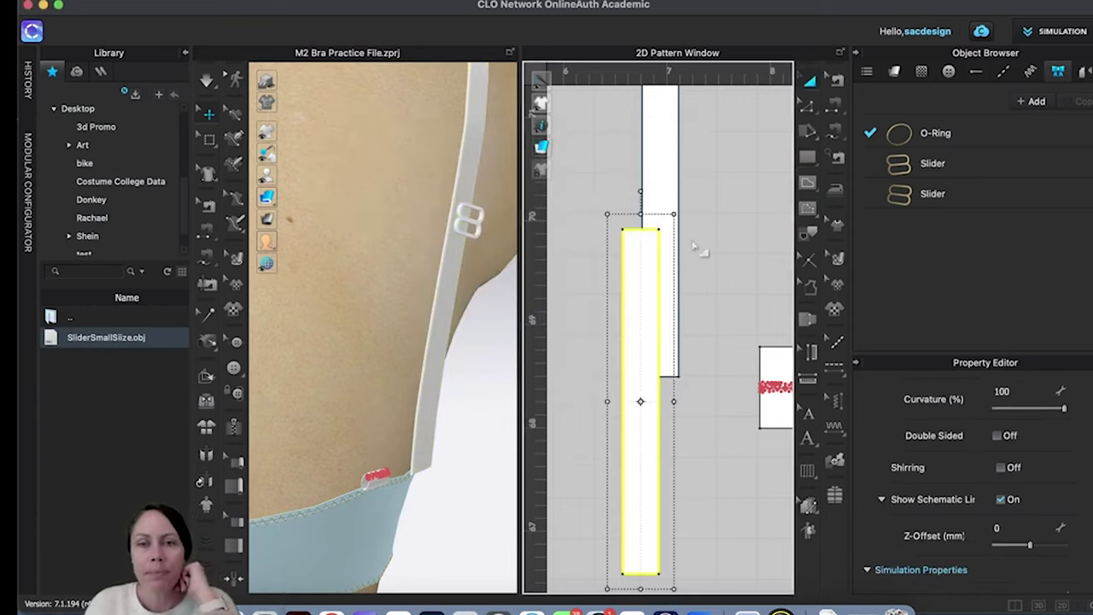
left_click_drag(635, 248, 659, 419)
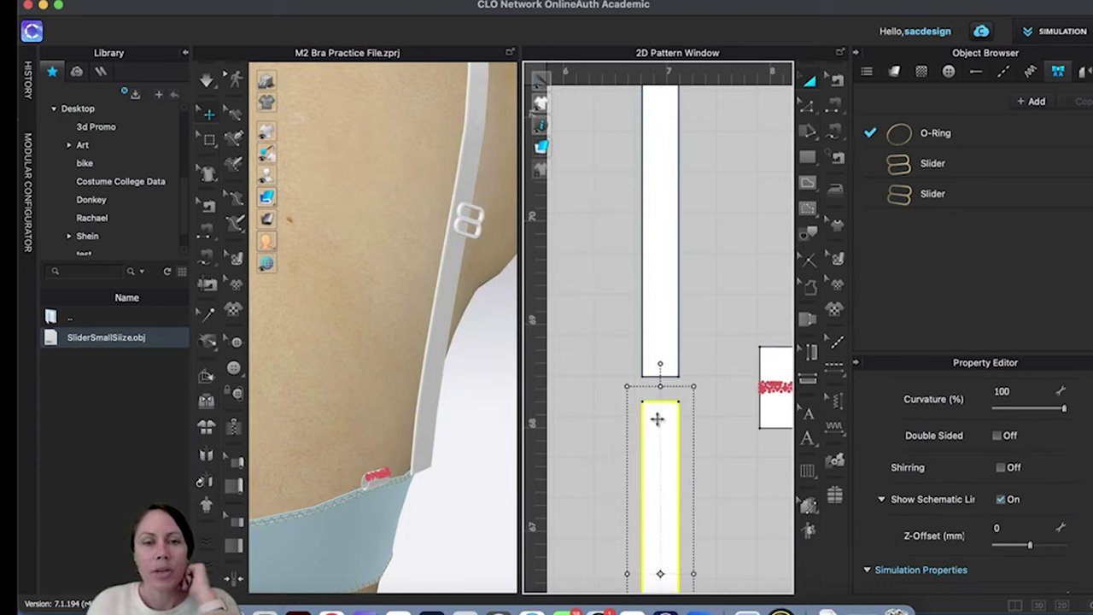
Step: Arrange the new strap piece at an arrangement point behind the avatar's back and hide the arrangement points
mouse_move(280, 188)
left_click(311, 175)
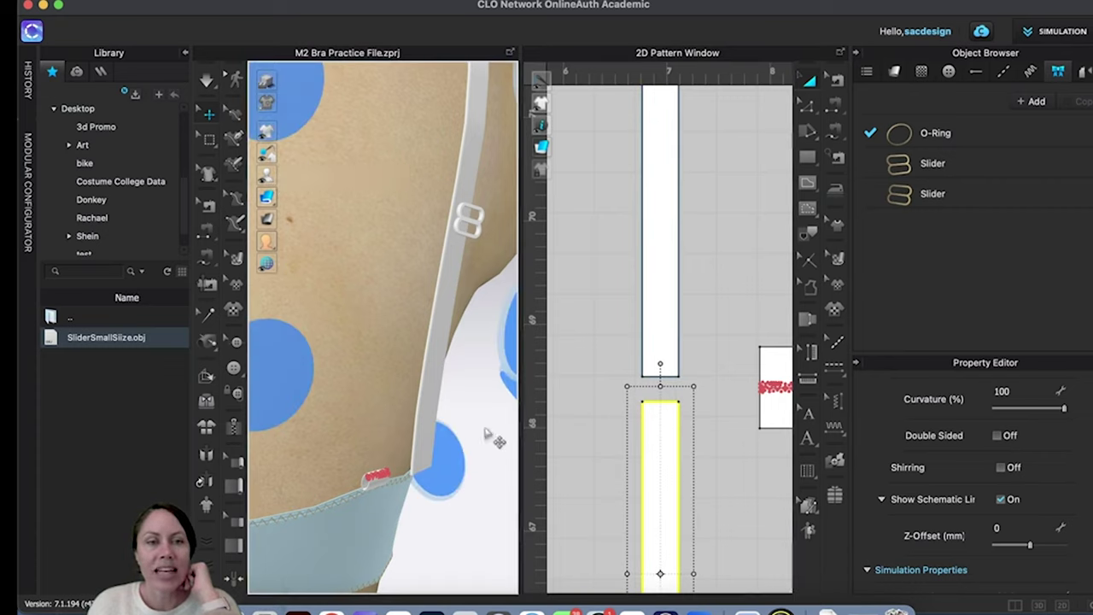
left_click(289, 381)
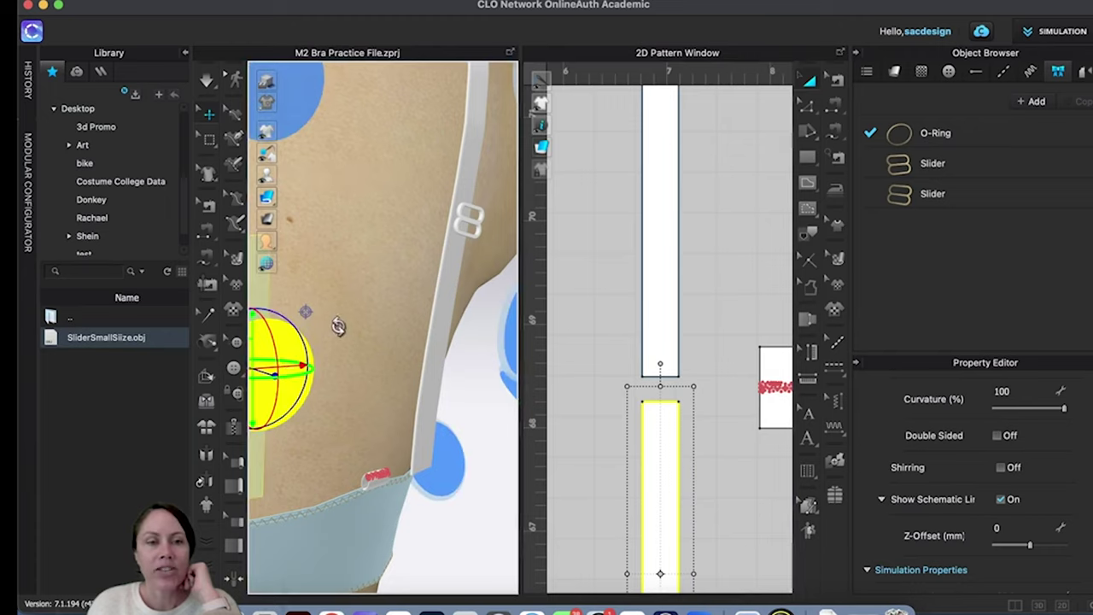
mouse_move(269, 177)
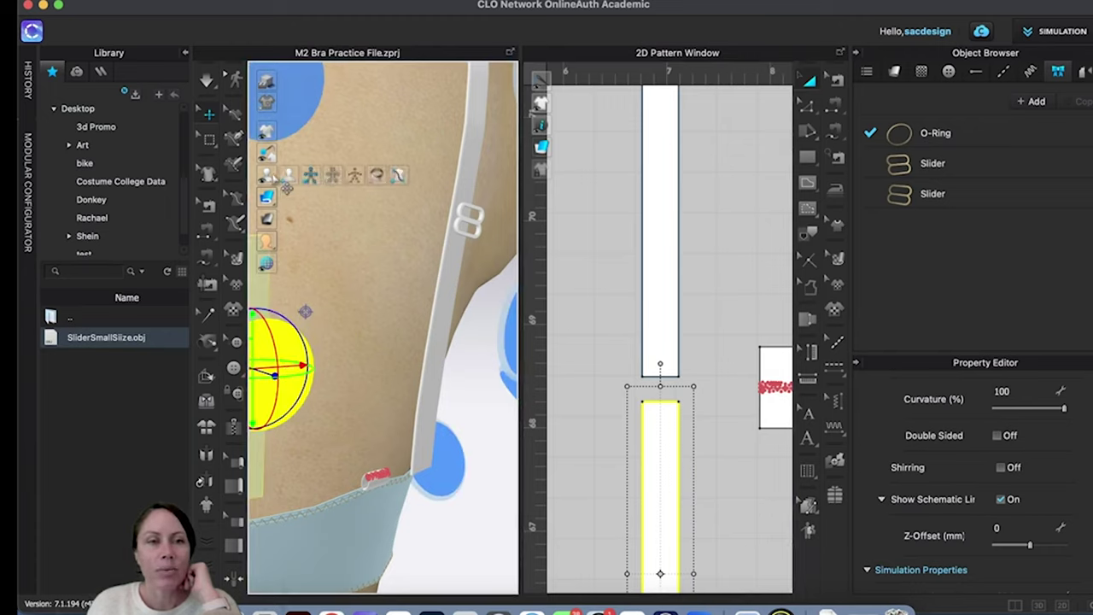
left_click(311, 175)
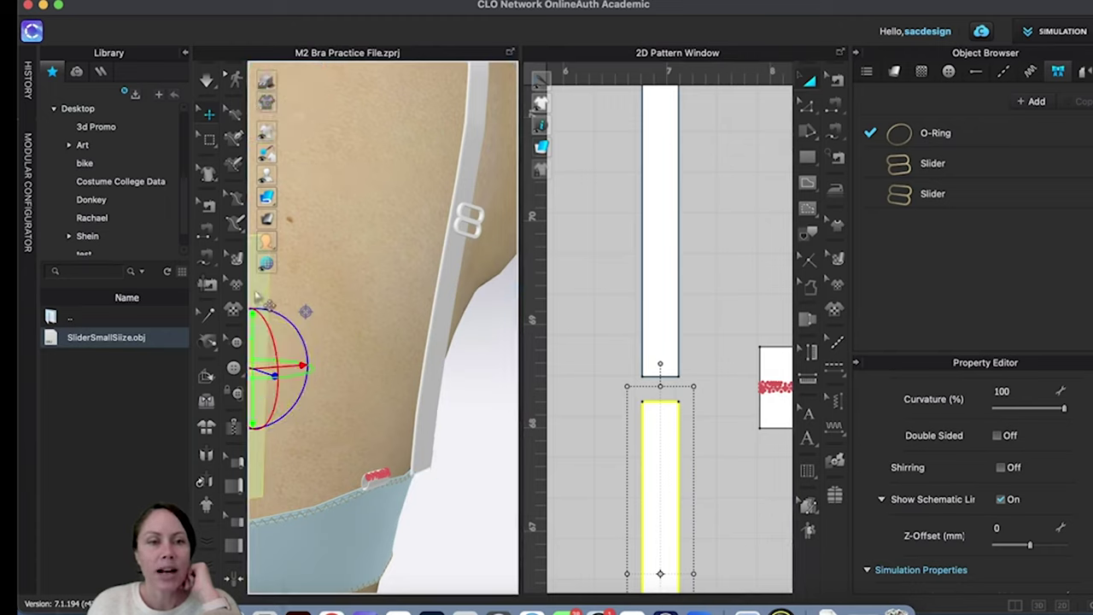
Step: Move the new strap piece in 3D so its top end sits just under the back strap's lower end
left_click_drag(299, 367, 414, 352)
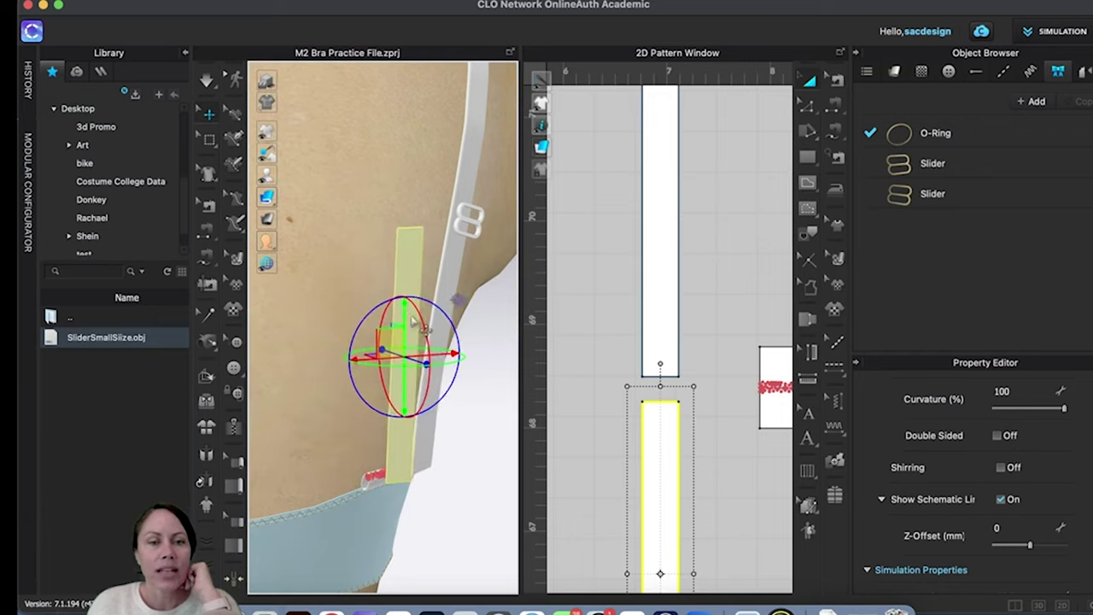
left_click_drag(406, 313, 488, 560)
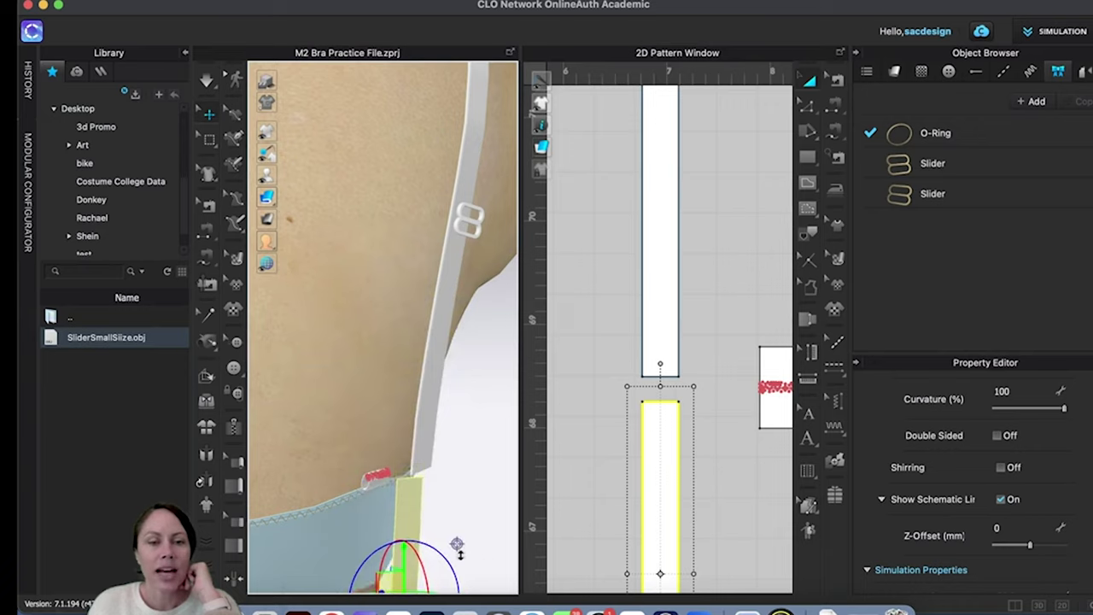
middle_click_drag(461, 519, 420, 472)
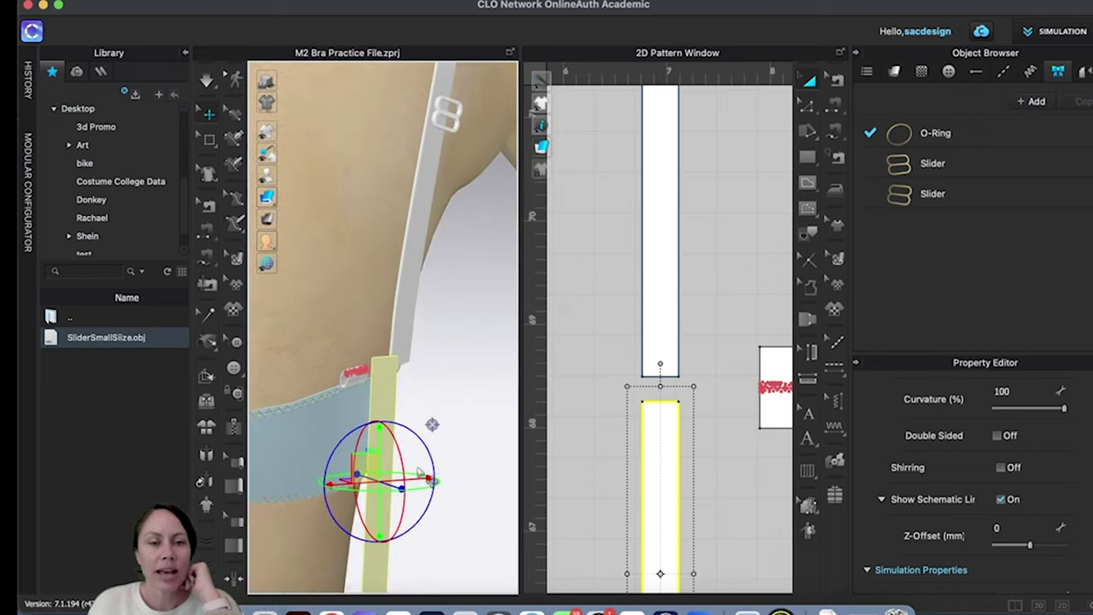
left_click_drag(418, 473, 427, 485)
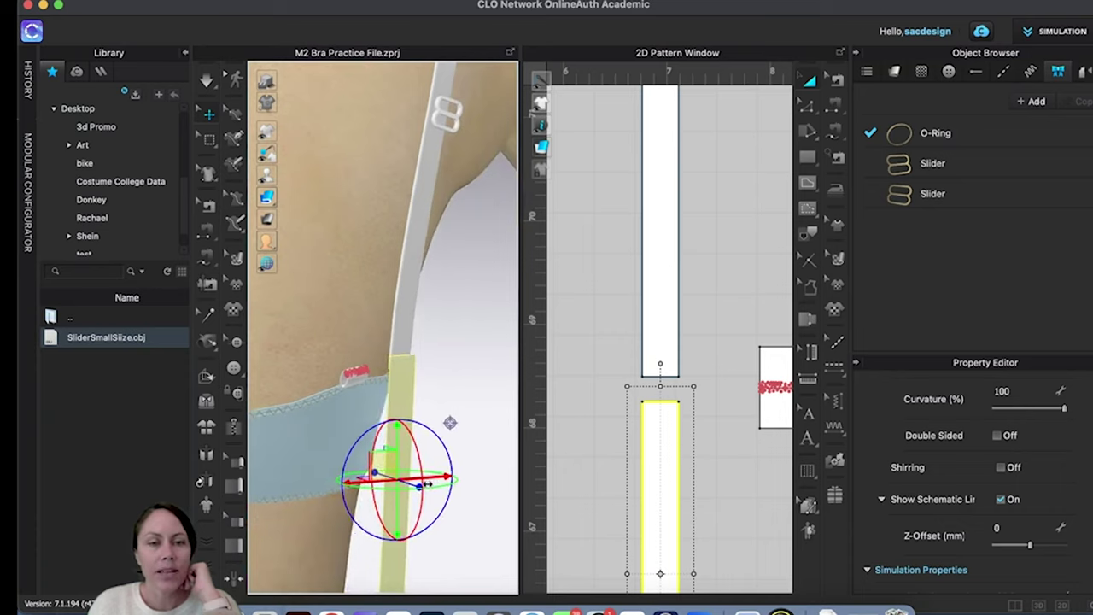
left_click_drag(400, 448, 401, 451)
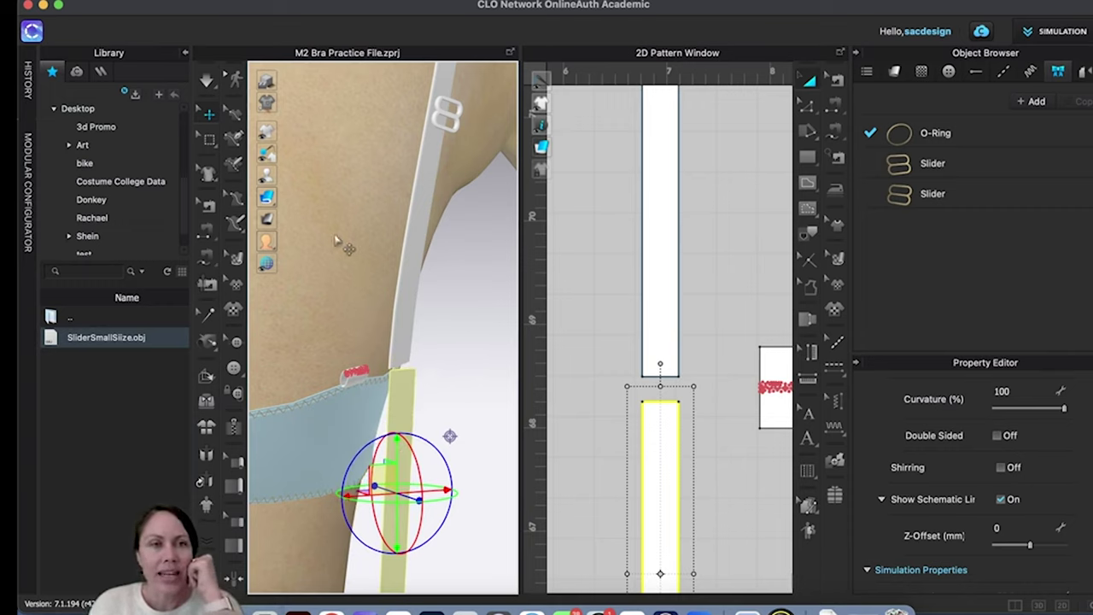
Step: Enlarge the workspace by collapsing the library, and pin the bottom edge of the back strap with a box selection
left_click(187, 54)
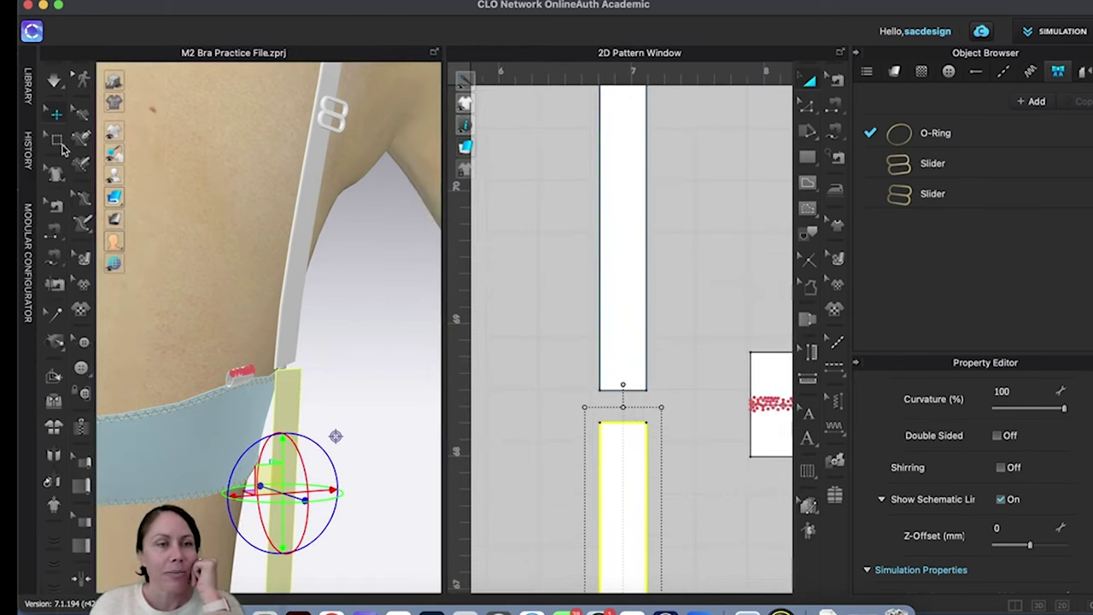
left_click(62, 147)
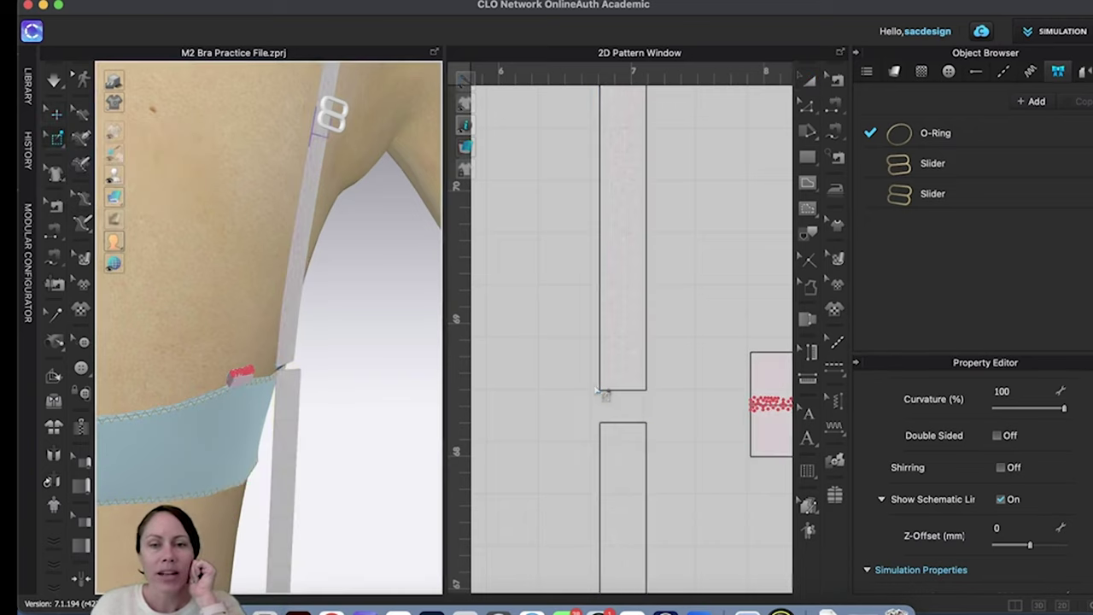
left_click_drag(596, 384, 657, 399)
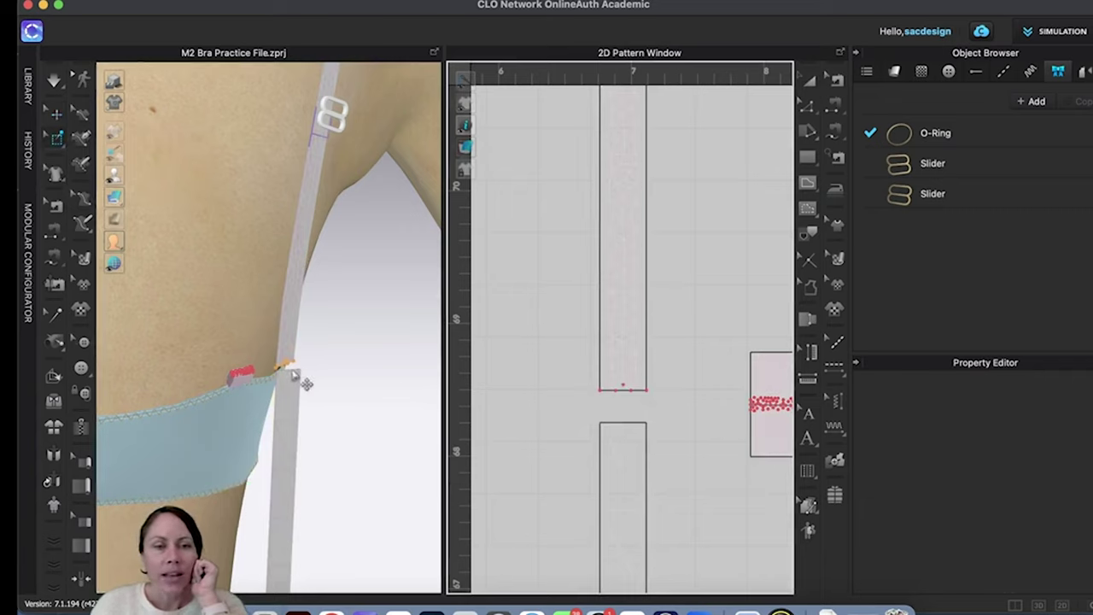
Step: Sew the back strap's bottom edge to the top edge of the new strap piece
left_click(831, 111)
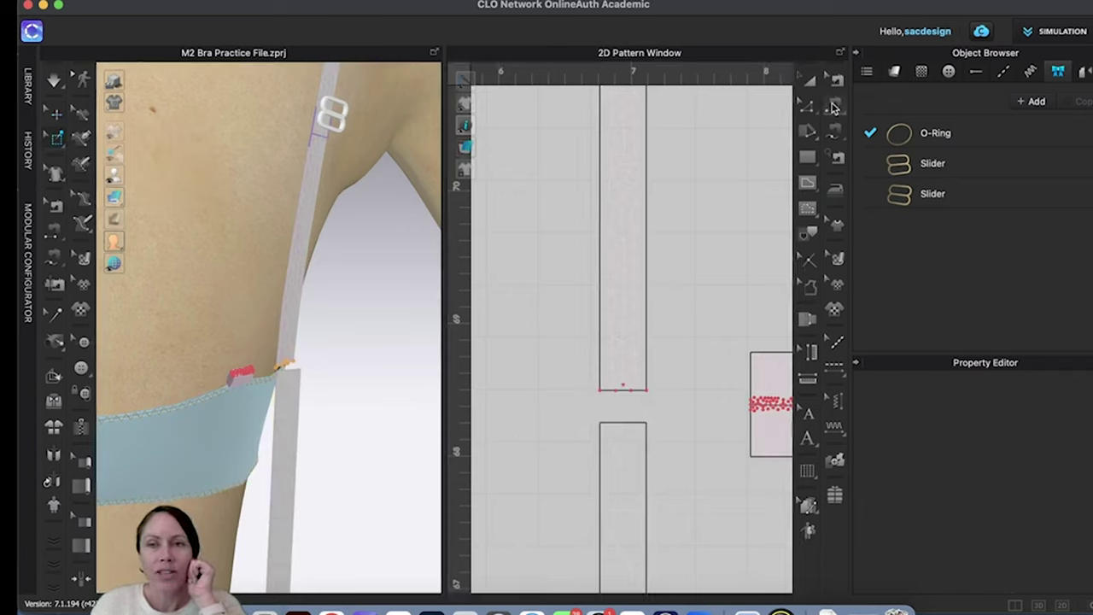
left_click(615, 393)
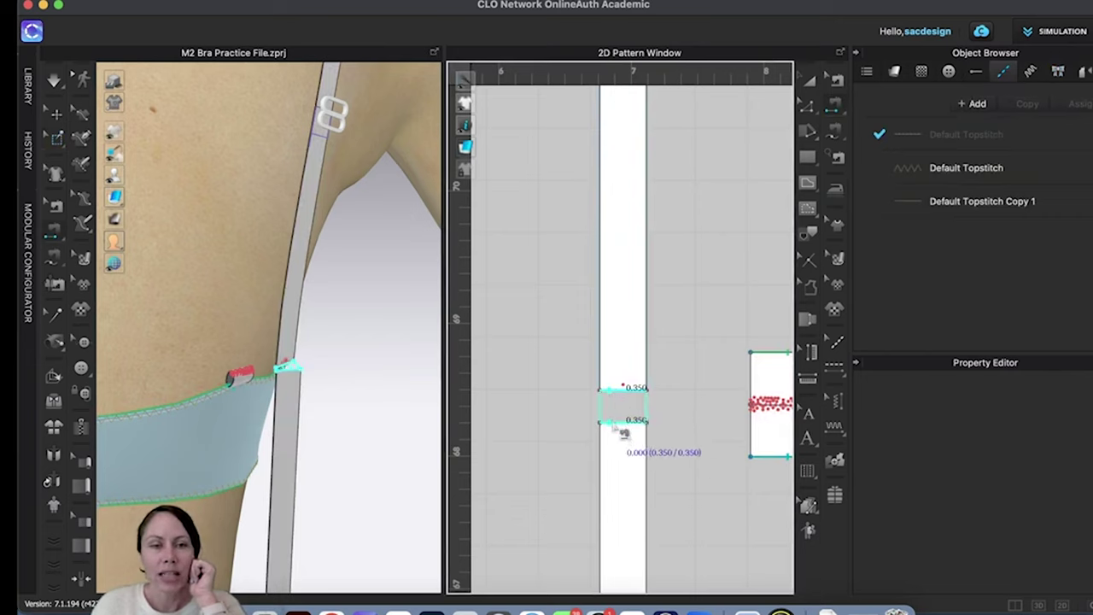
left_click(623, 431)
Step: Move the new strap piece in 3D in depth and sideways so its top end meets the back strap's lower end
right_click_drag(312, 403, 346, 392)
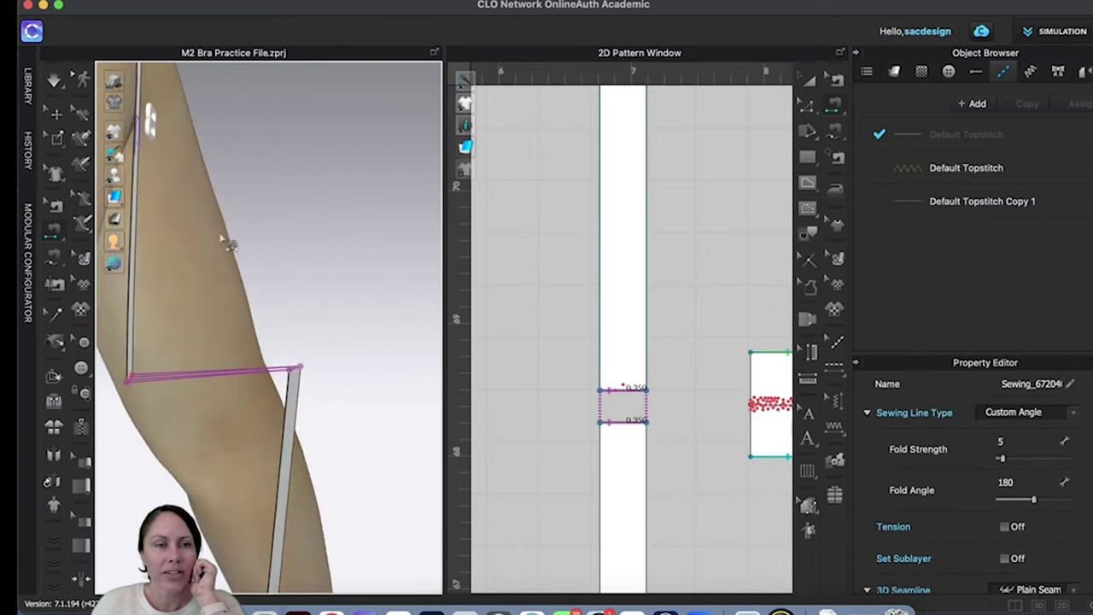
left_click(57, 118)
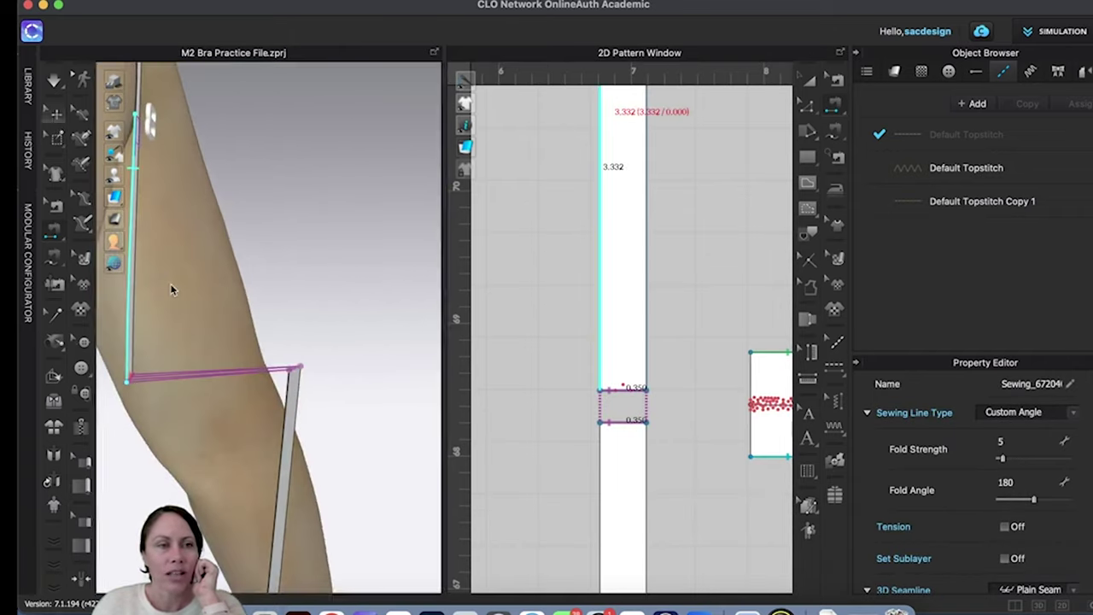
left_click(292, 447)
left_click_drag(311, 444, 168, 470)
left_click_drag(158, 394, 144, 412)
left_click_drag(205, 466, 198, 403)
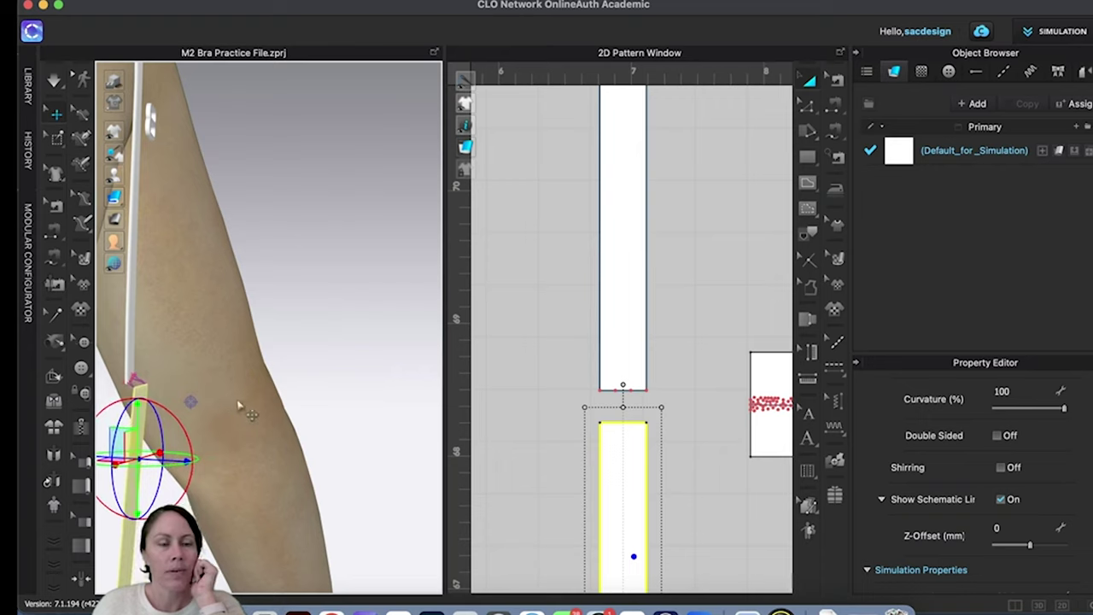
right_click_drag(240, 408, 165, 462)
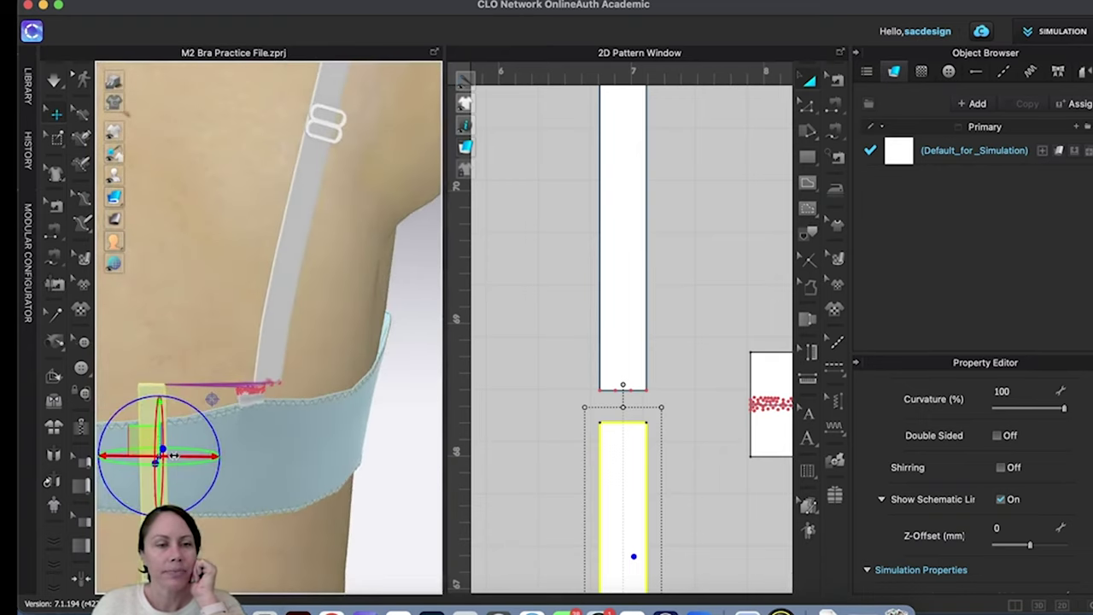
left_click_drag(175, 456, 299, 466)
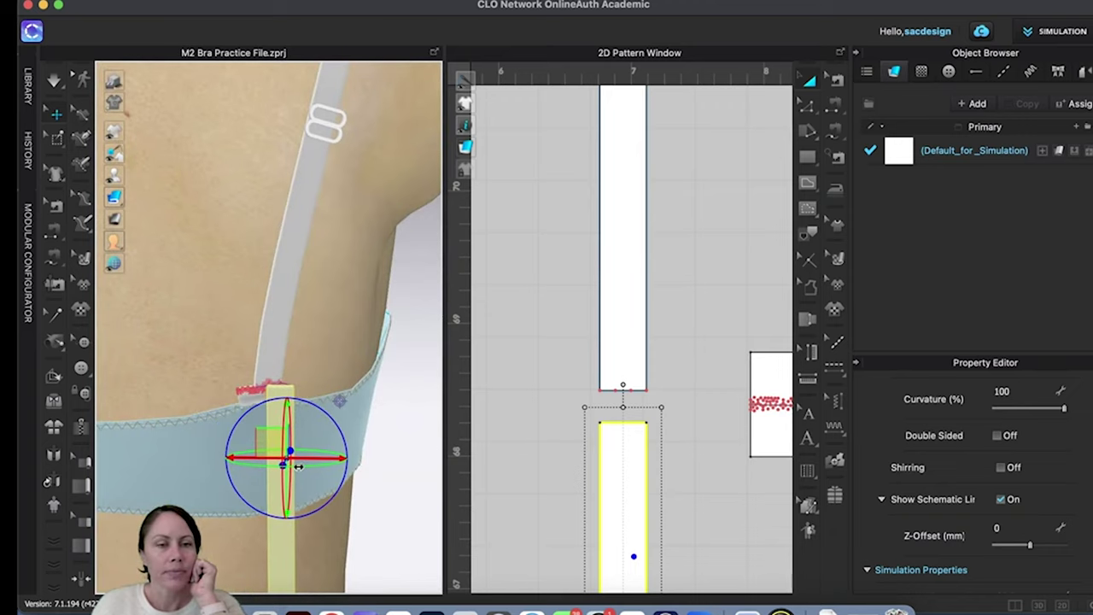
right_click_drag(391, 511, 175, 381)
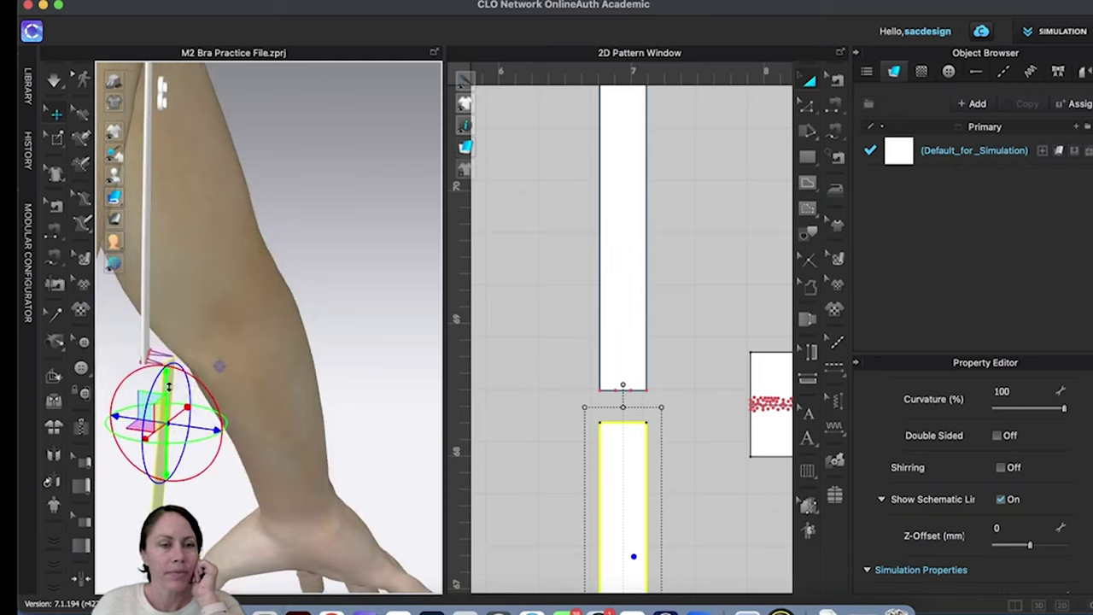
right_click_drag(227, 481, 186, 451)
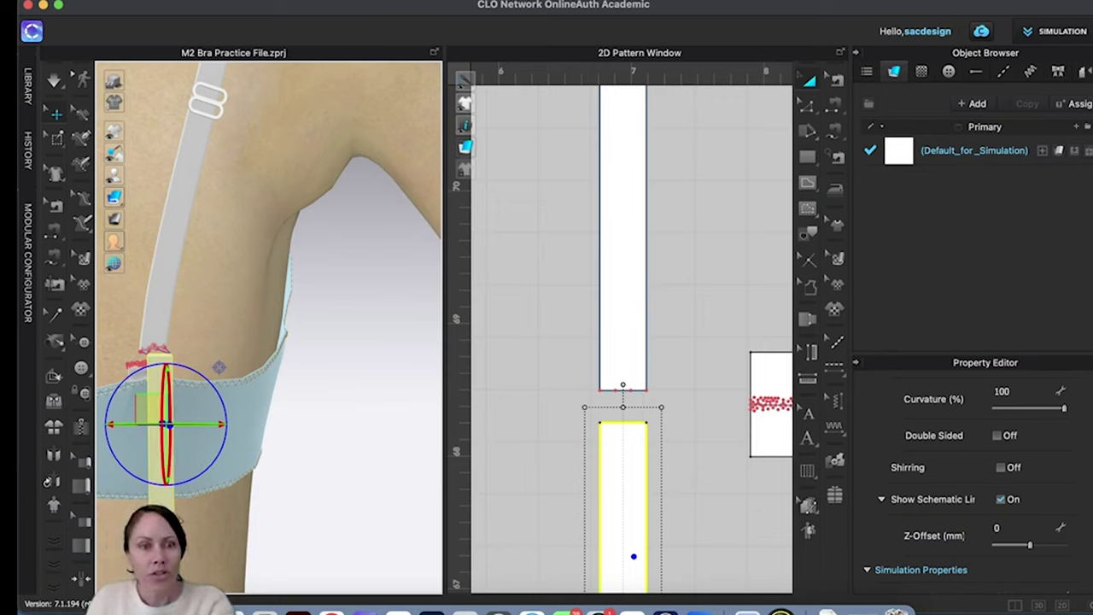
Step: Set the new strap piece's particle distance to 3 mm and accept the slower simulation
left_click(159, 505)
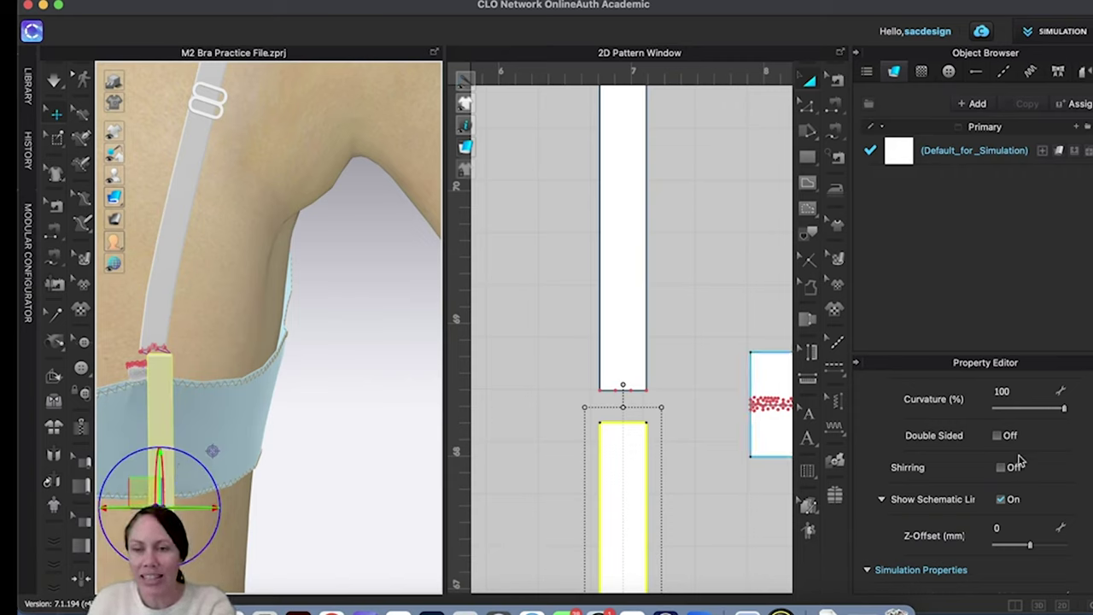
scroll(978, 510, "down", 3)
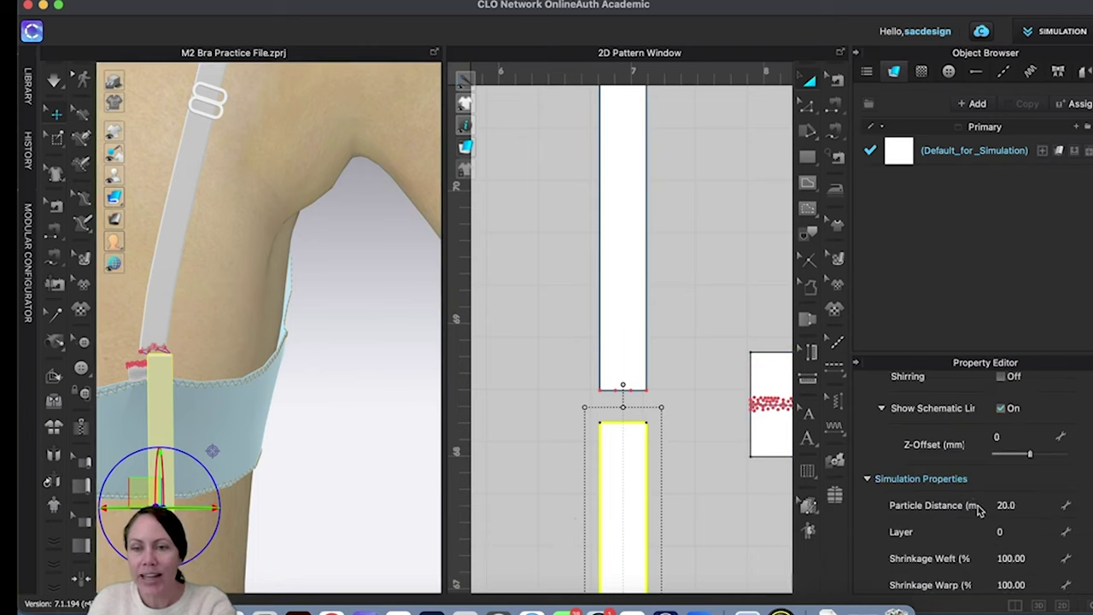
left_click(1008, 505)
type("3")
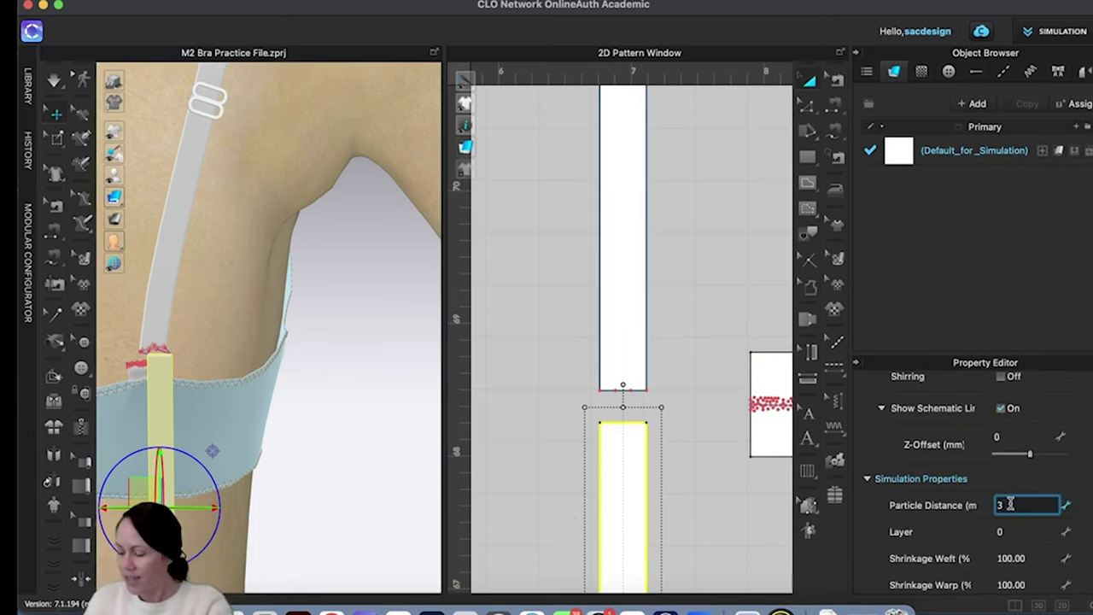
key("Return")
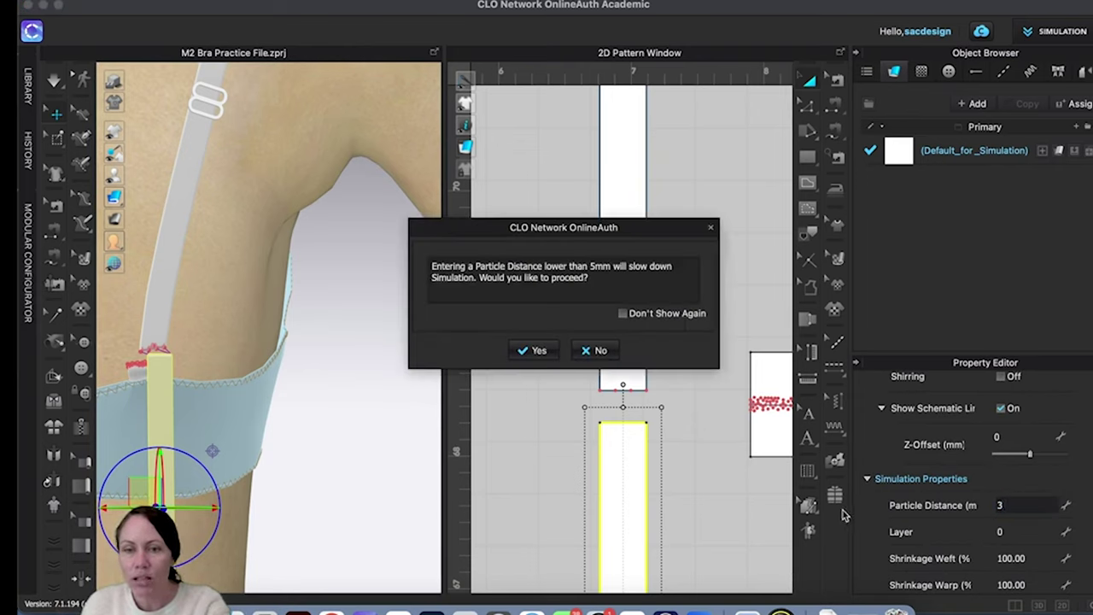
left_click(535, 351)
Step: Set the new strap piece's additional collision thickness to 0.2
scroll(964, 424, "up", 6)
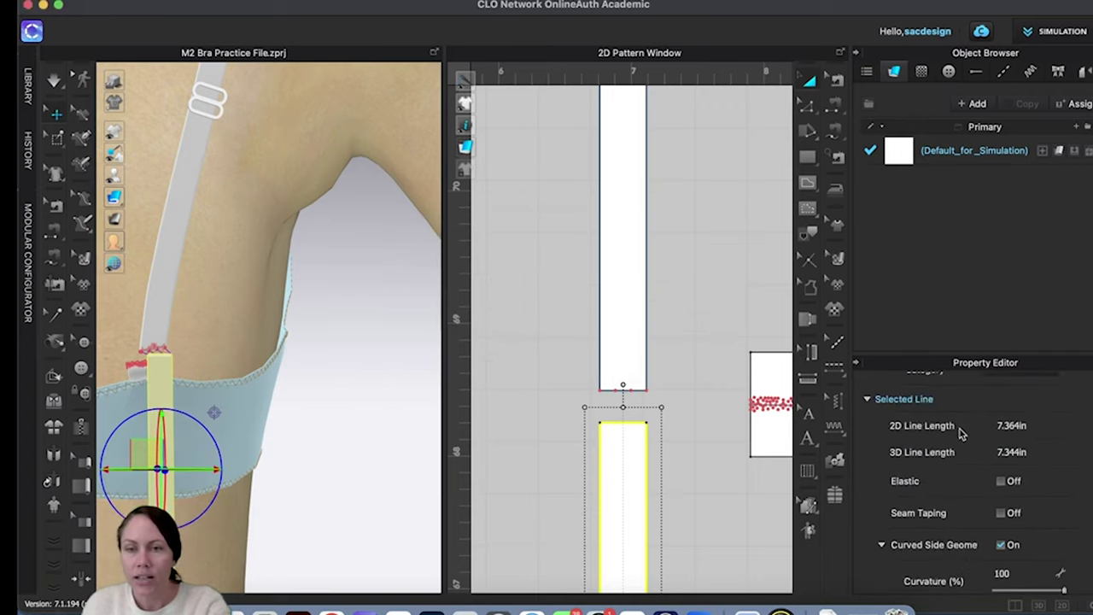
scroll(960, 434, "up", 4)
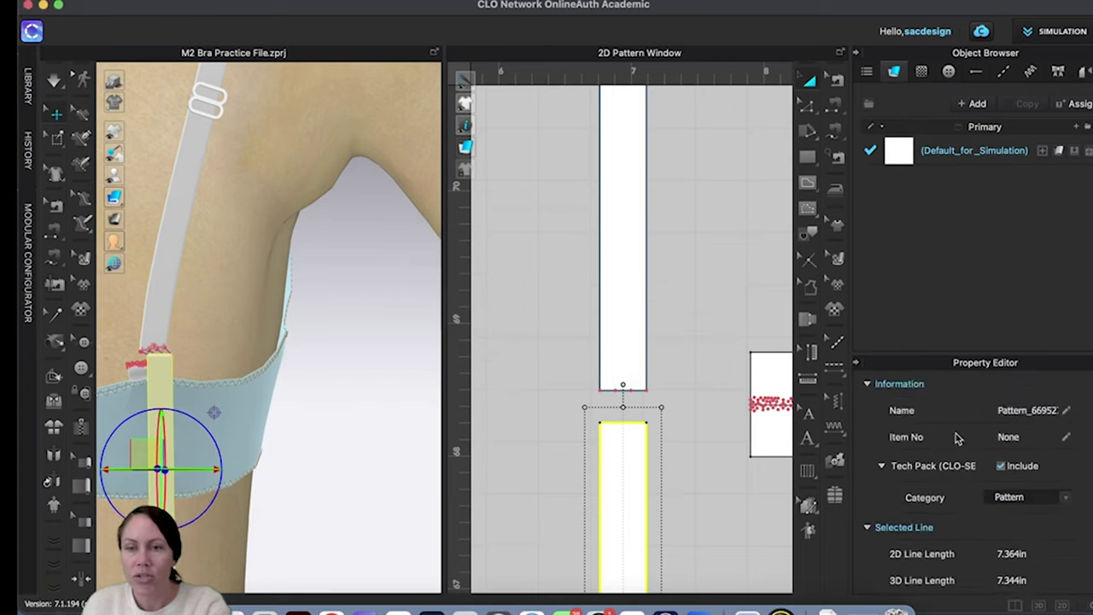
scroll(956, 438, "down", 10)
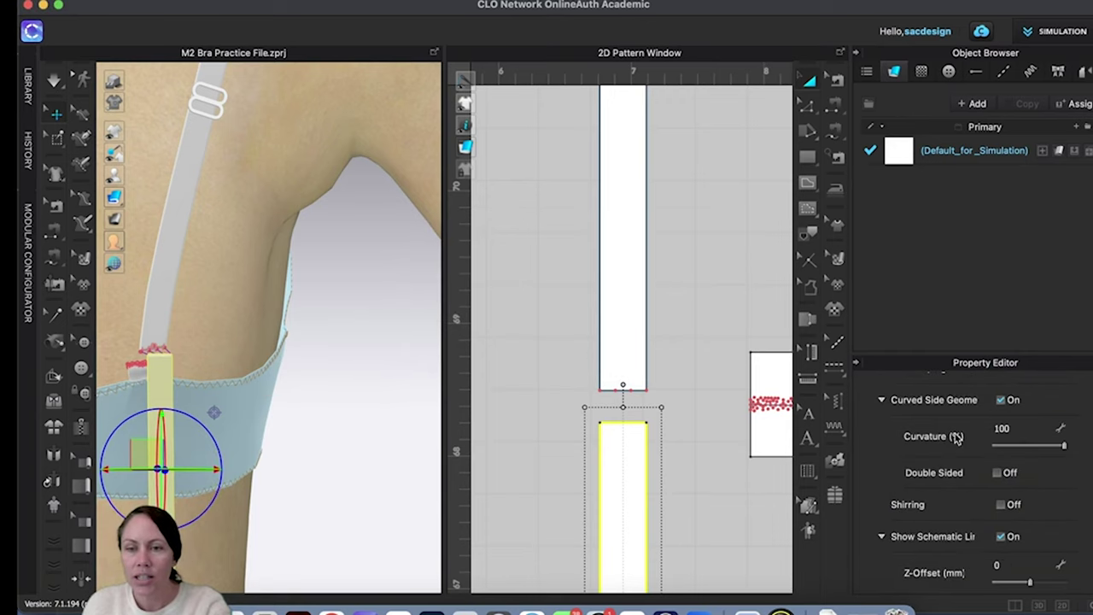
scroll(957, 438, "down", 5)
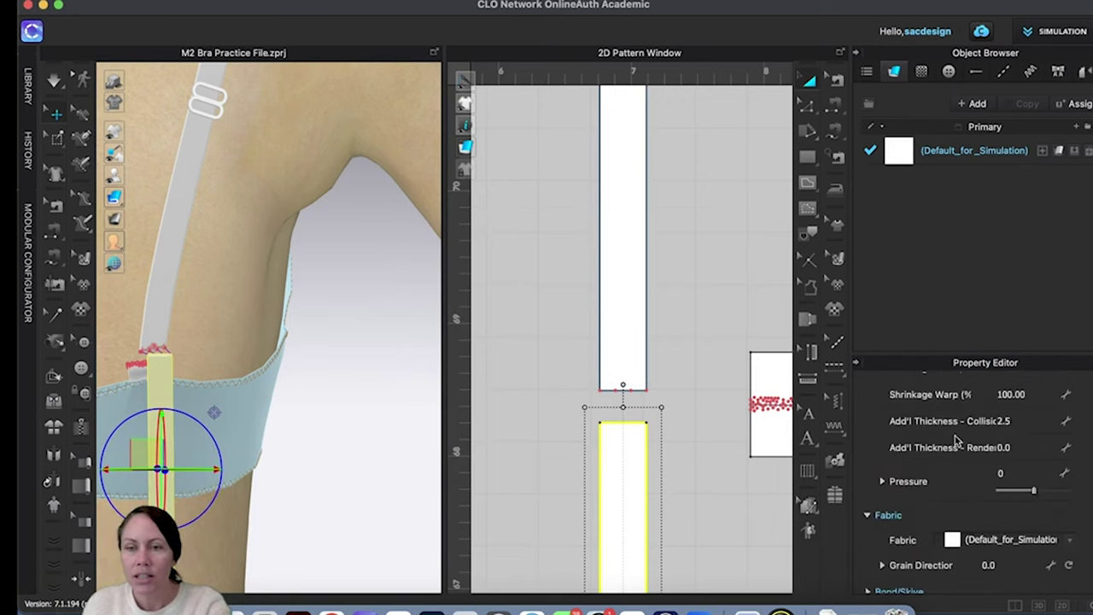
left_click(1007, 422)
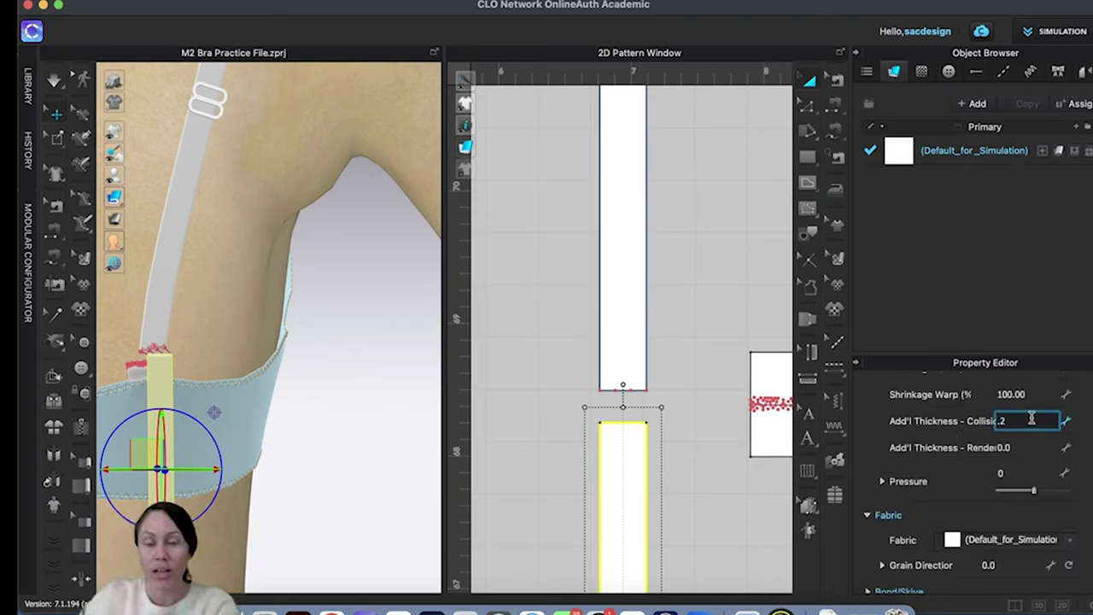
key("Return")
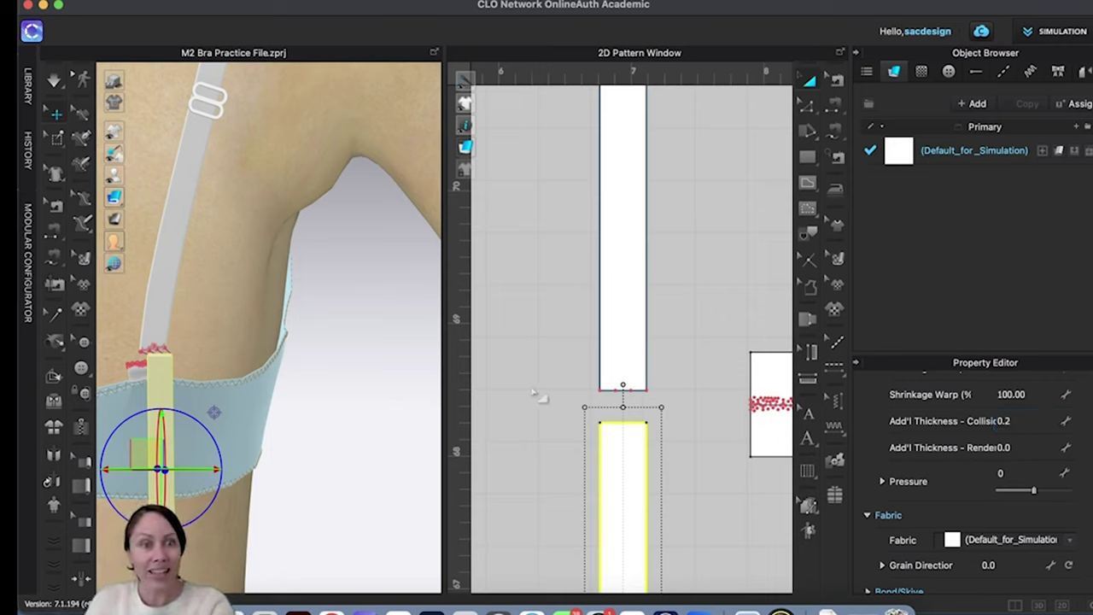
Step: Simulate the garment so the sewn strap piece joins the back strap, and stop the simulation
right_click_drag(246, 404, 372, 380)
key("space")
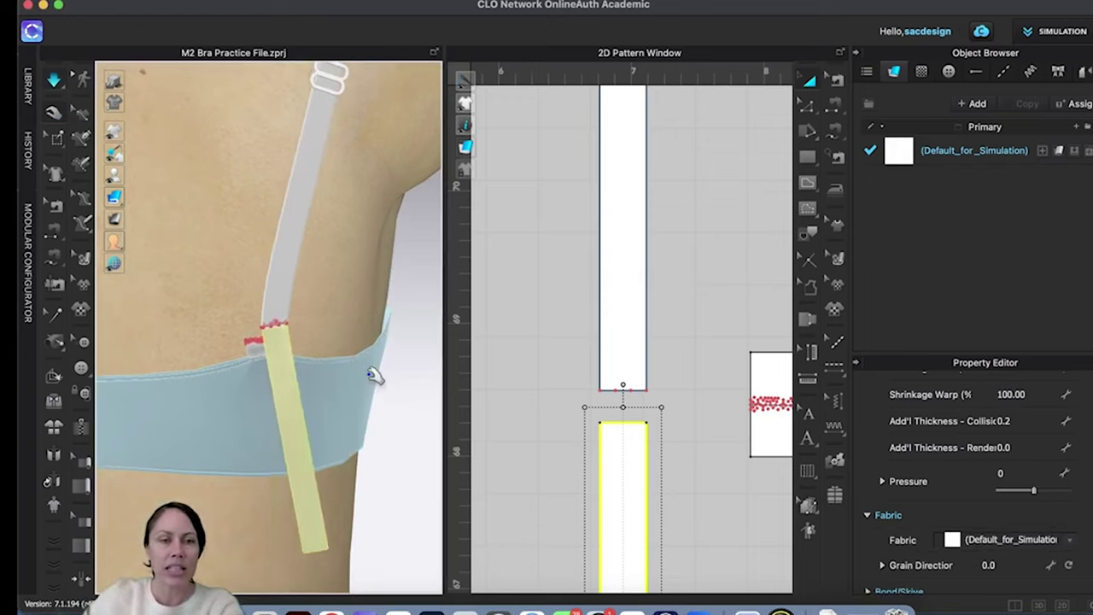
right_click_drag(227, 432, 288, 441)
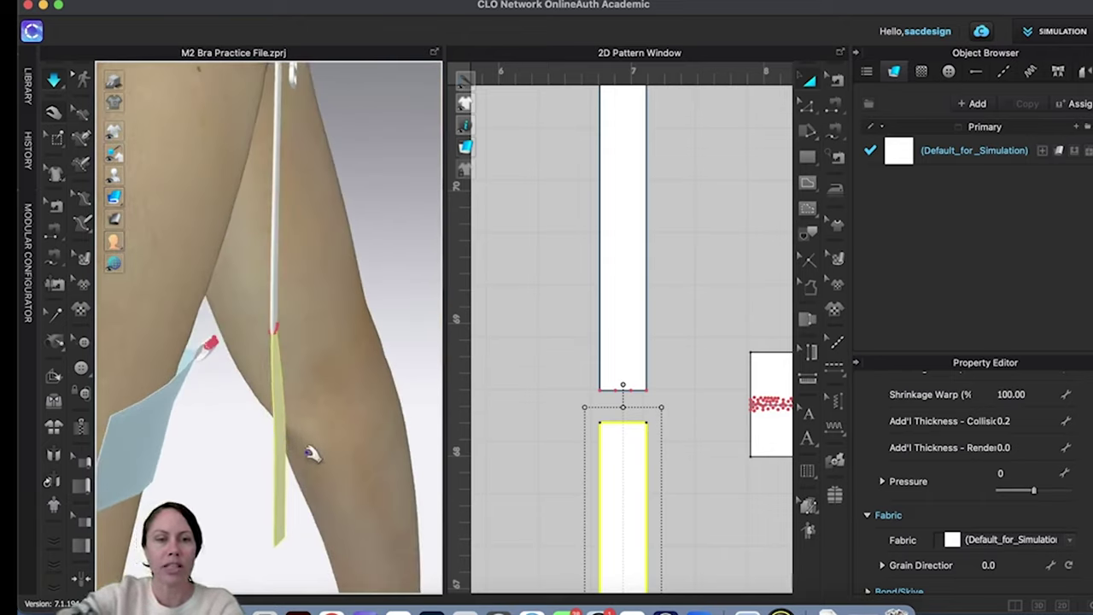
left_click(312, 453)
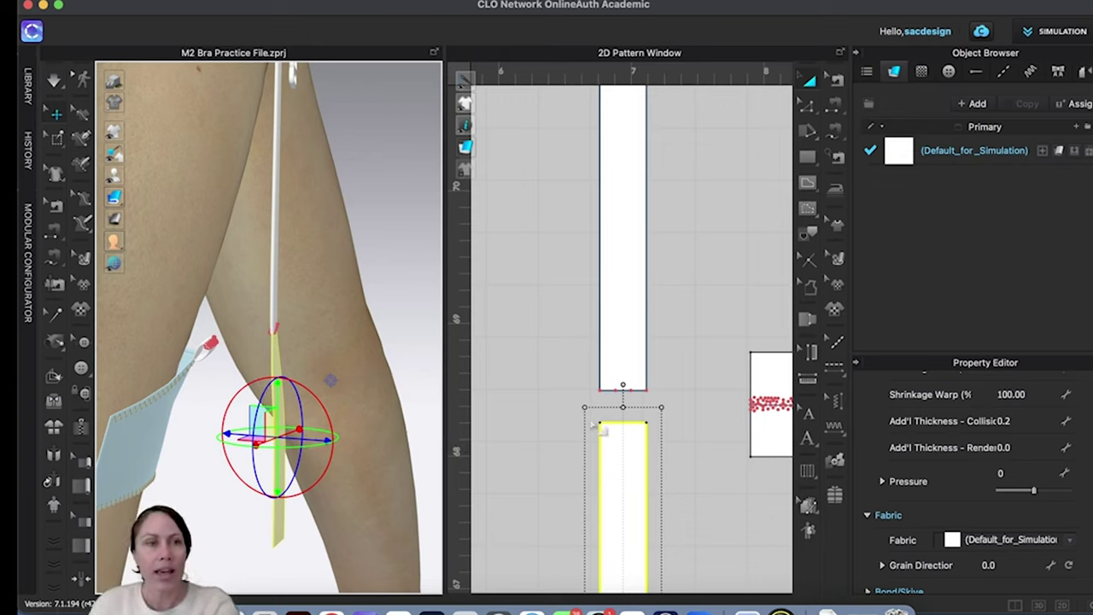
Step: Fold the new strap piece upward along its seam with the back strap to a 360-degree fold angle using Fold Arrangement
left_click(54, 379)
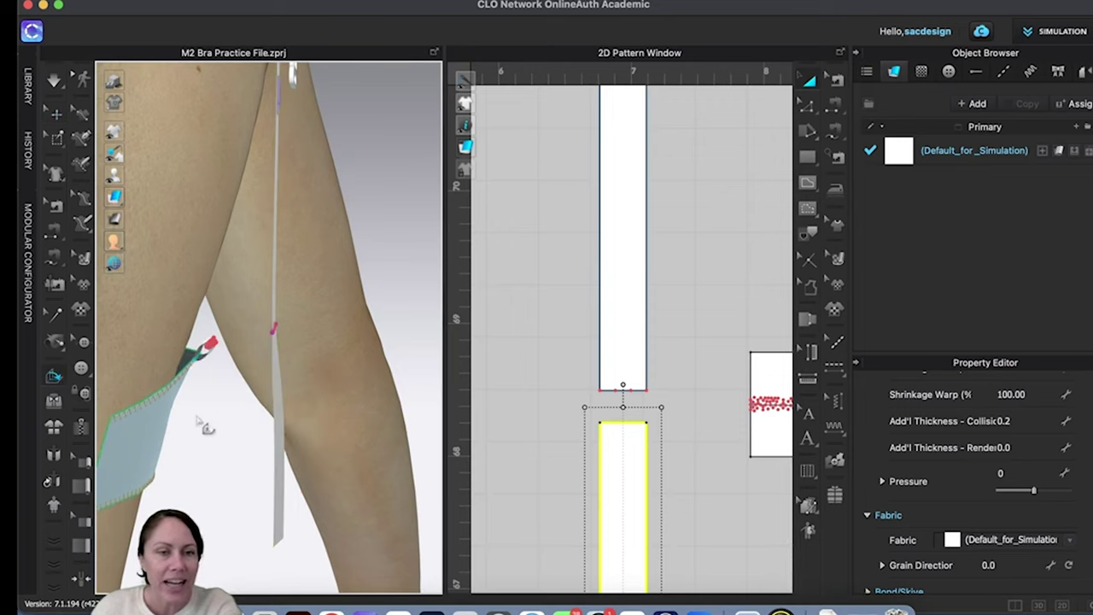
left_click(281, 339)
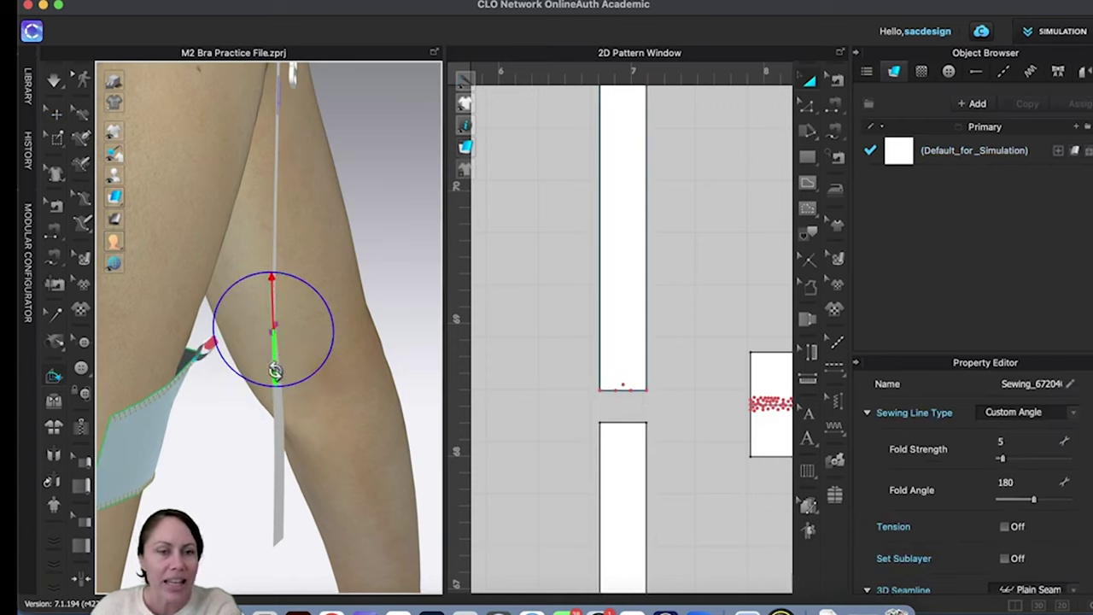
left_click_drag(273, 369, 271, 264)
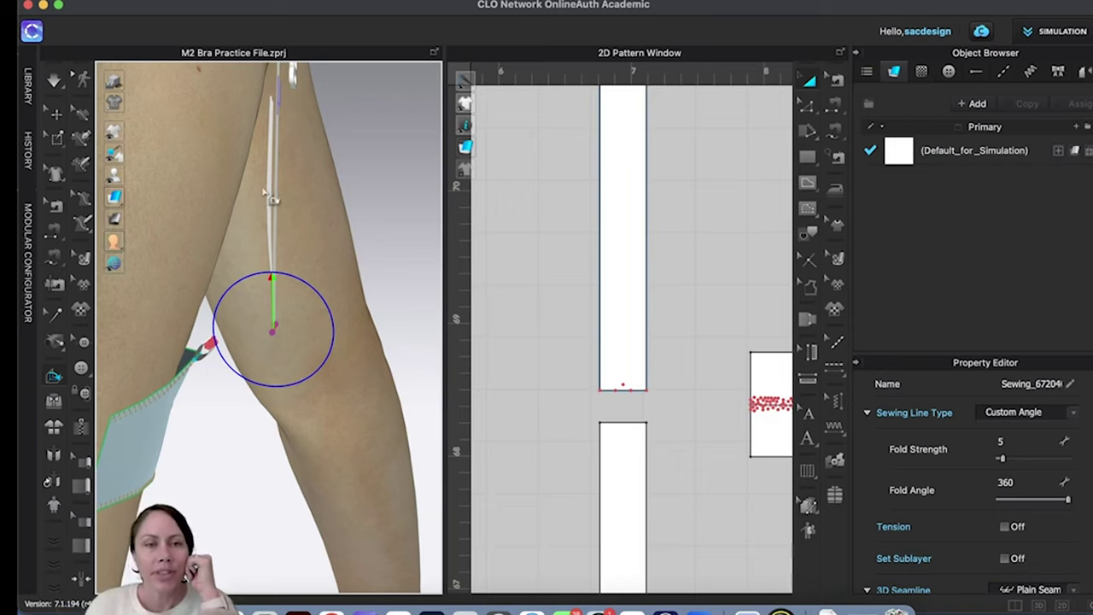
middle_click_drag(264, 192, 297, 321)
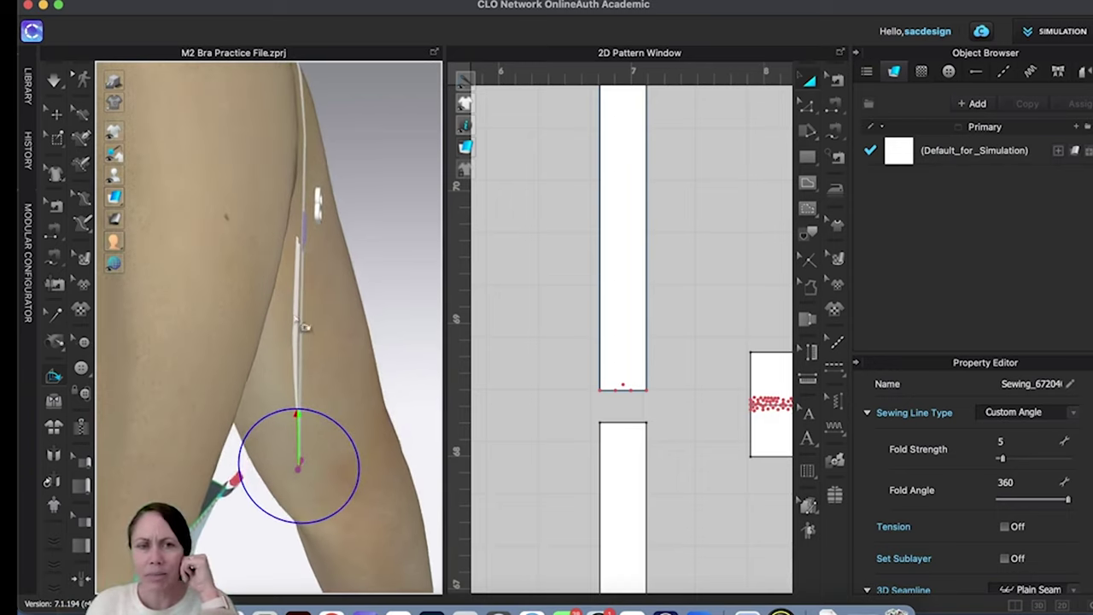
right_click_drag(299, 251, 273, 275)
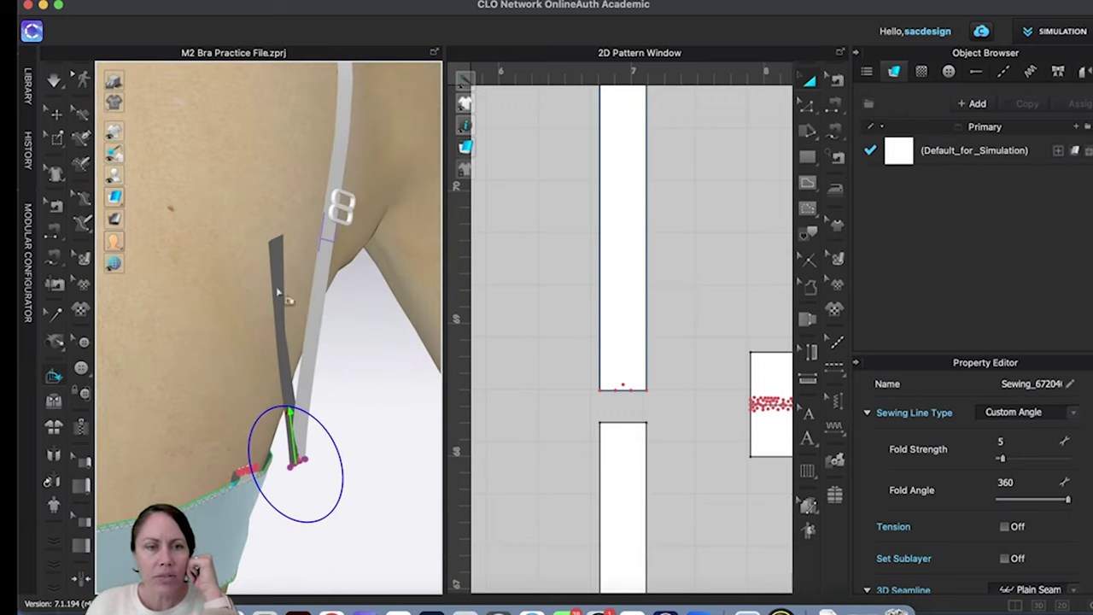
mouse_move(320, 313)
right_mouse_down()
mouse_move(330, 305)
mouse_move(317, 305)
right_mouse_up()
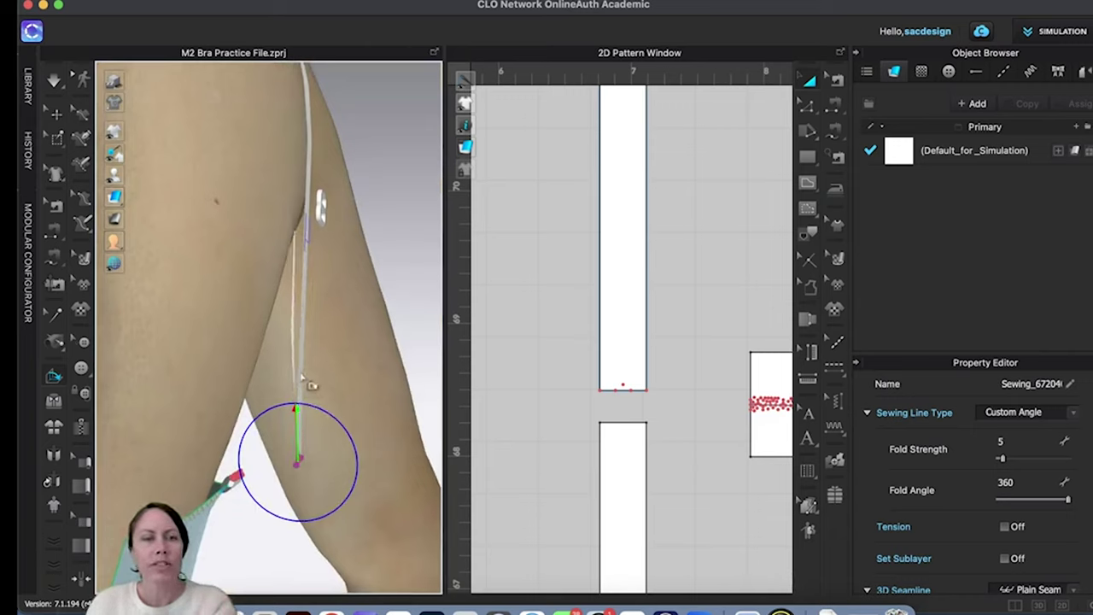
key("q")
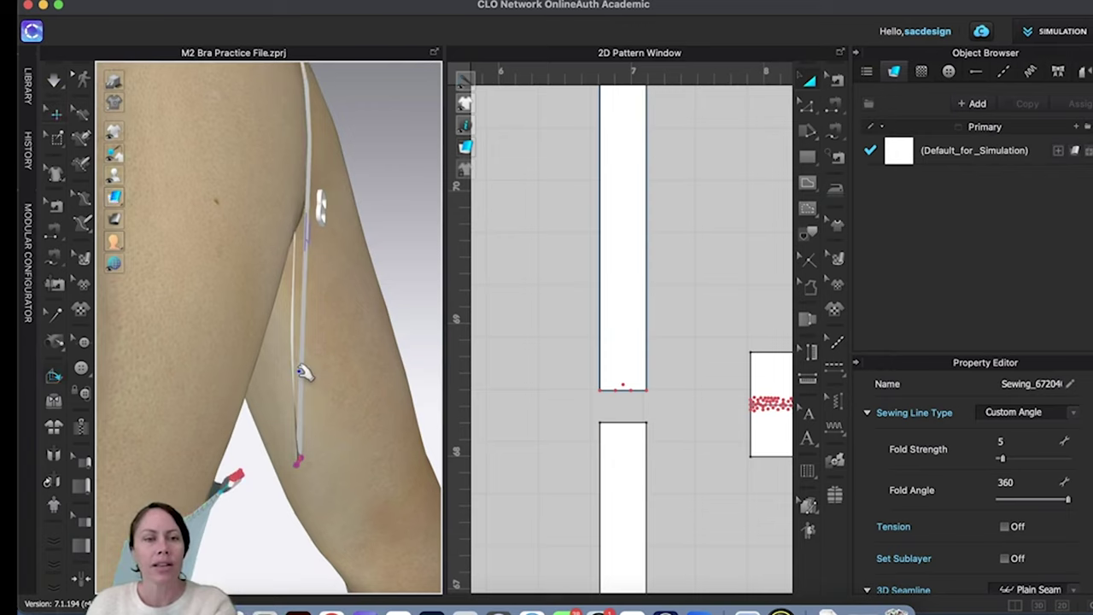
Step: Rotate the folded strap piece to follow the back strap's slant and shift it sideways toward the strap
right_click_drag(320, 380, 254, 366)
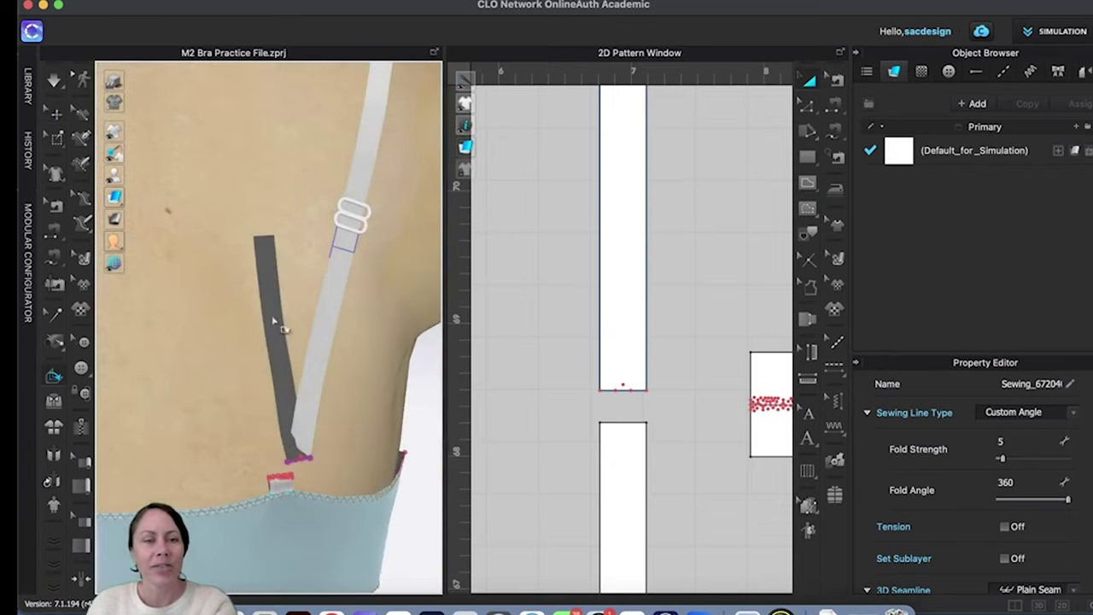
left_click(53, 113)
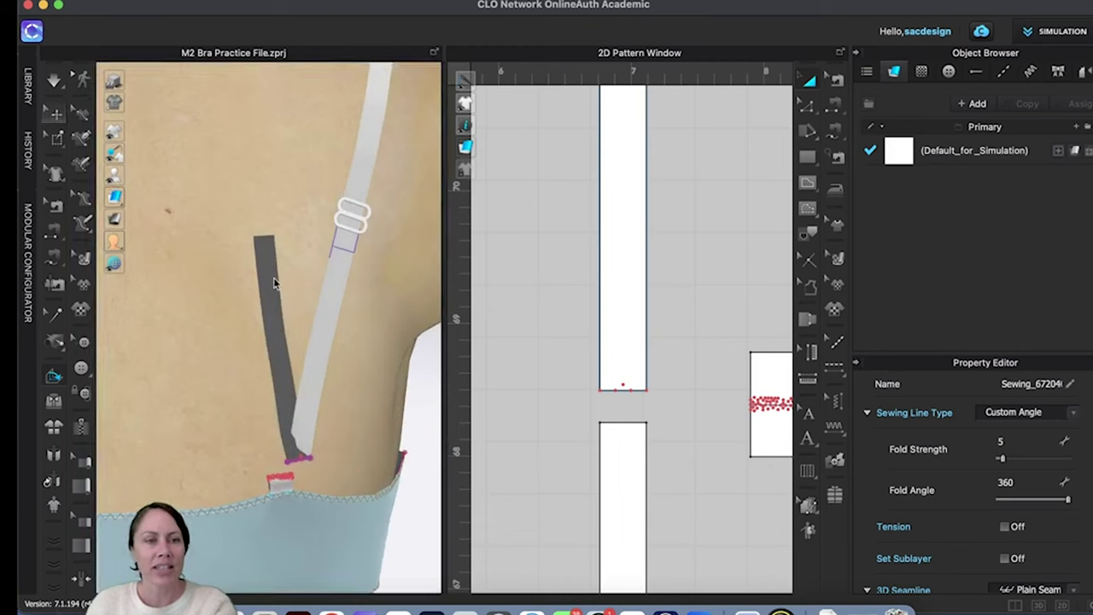
left_click(275, 277)
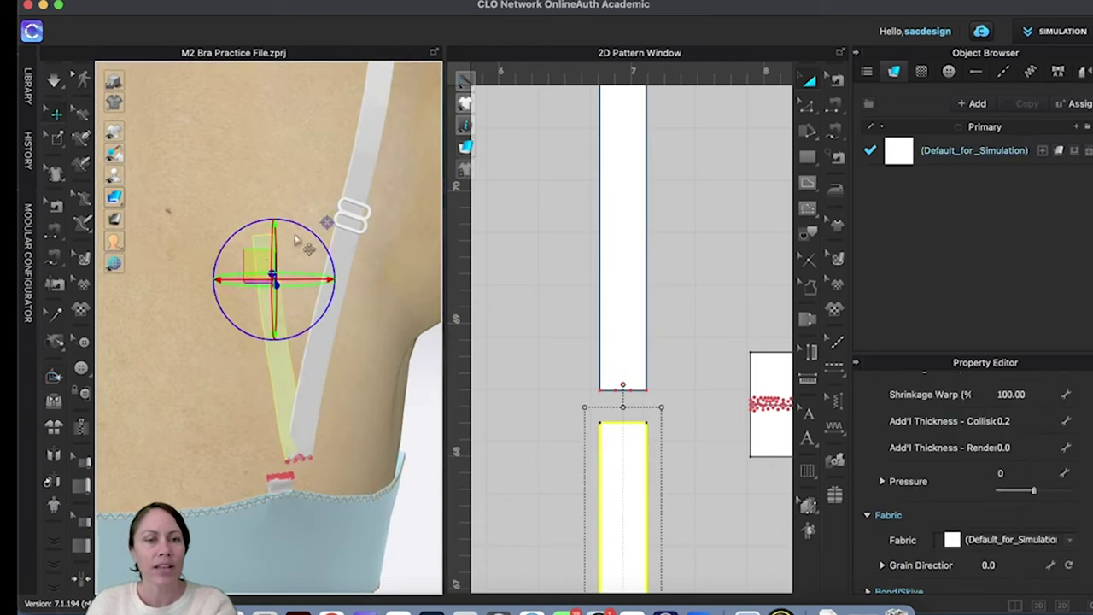
left_click_drag(300, 222, 312, 229)
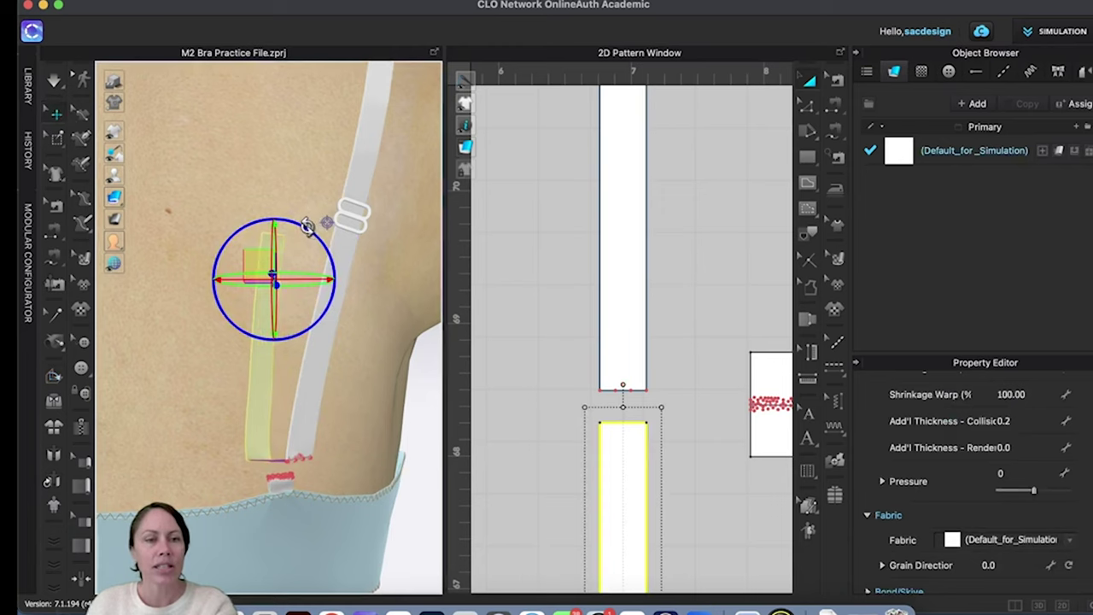
left_click_drag(311, 279, 336, 277)
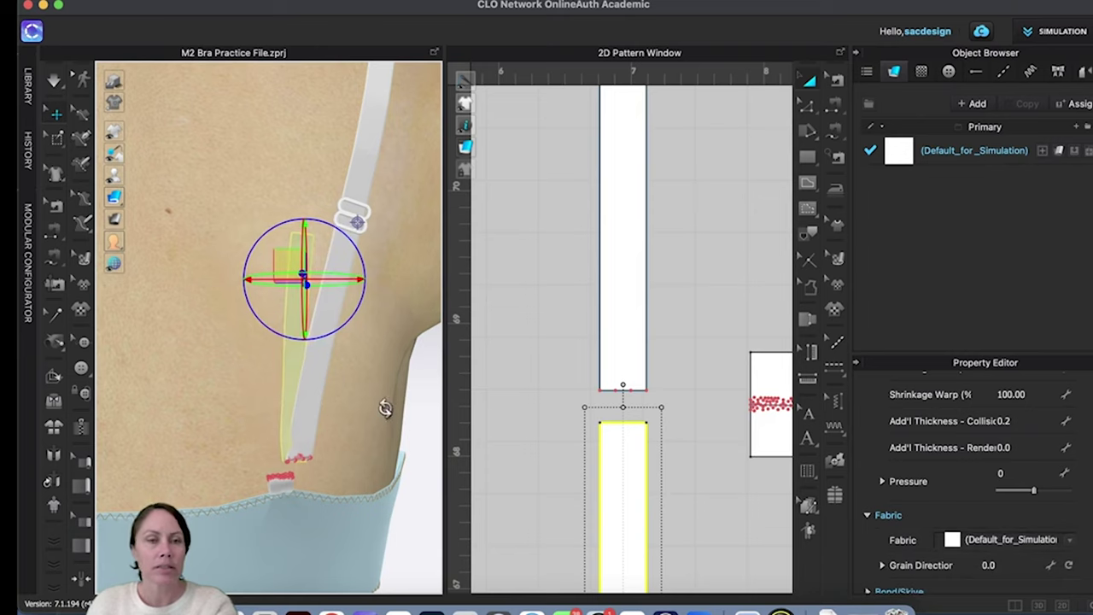
Step: Move the new strap piece toward the avatar's body so it sits behind the back strap
right_click_drag(384, 407, 414, 405)
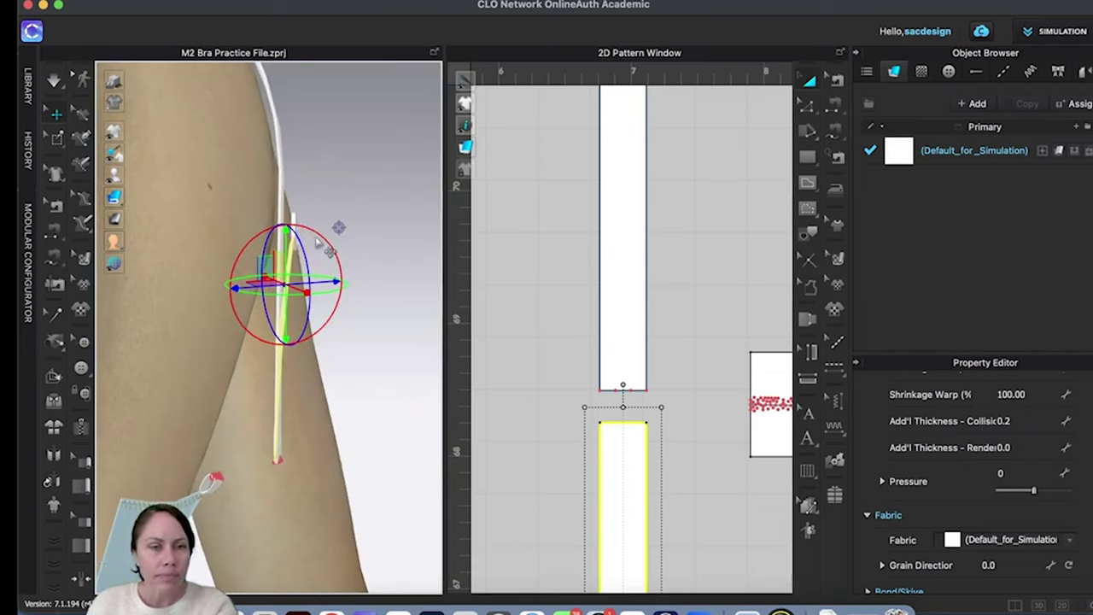
left_click_drag(308, 231, 306, 233)
left_click_drag(317, 281, 313, 385)
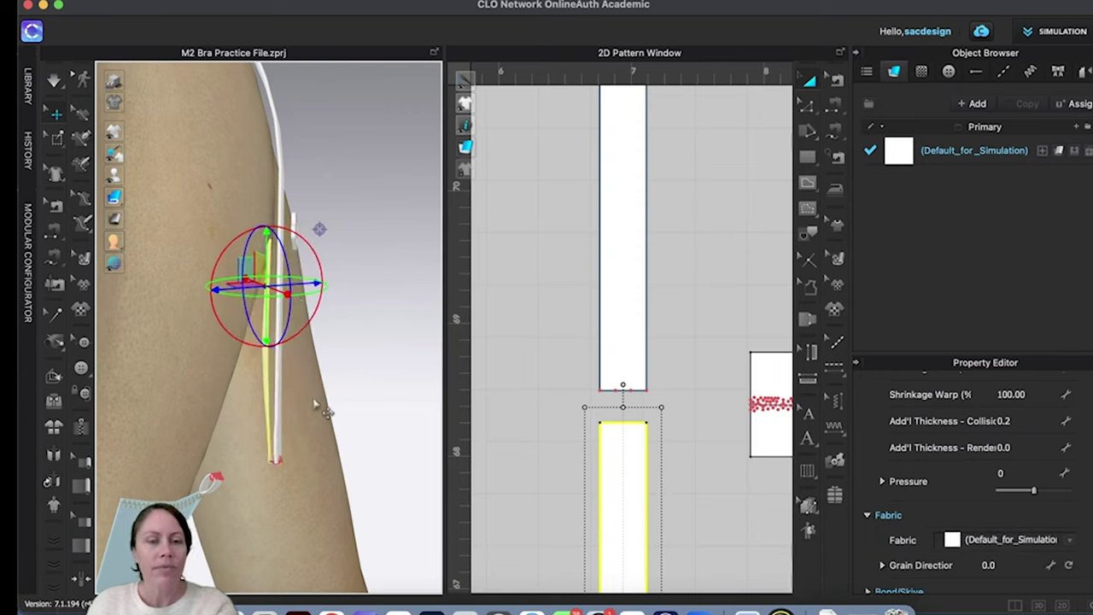
Step: Fine-tune the new strap piece's rotation and sideways position so it lines up behind the back strap, and deselect it
scroll(313, 397, "down", 10)
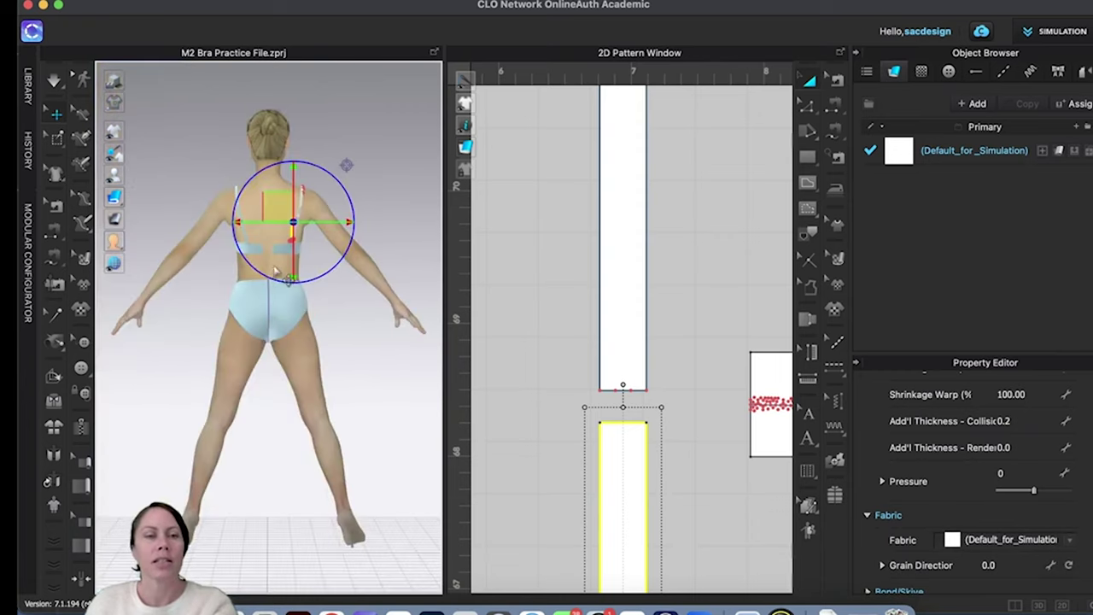
scroll(310, 464, "up", 5)
scroll(319, 191, "up", 3)
middle_click_drag(319, 200, 307, 371)
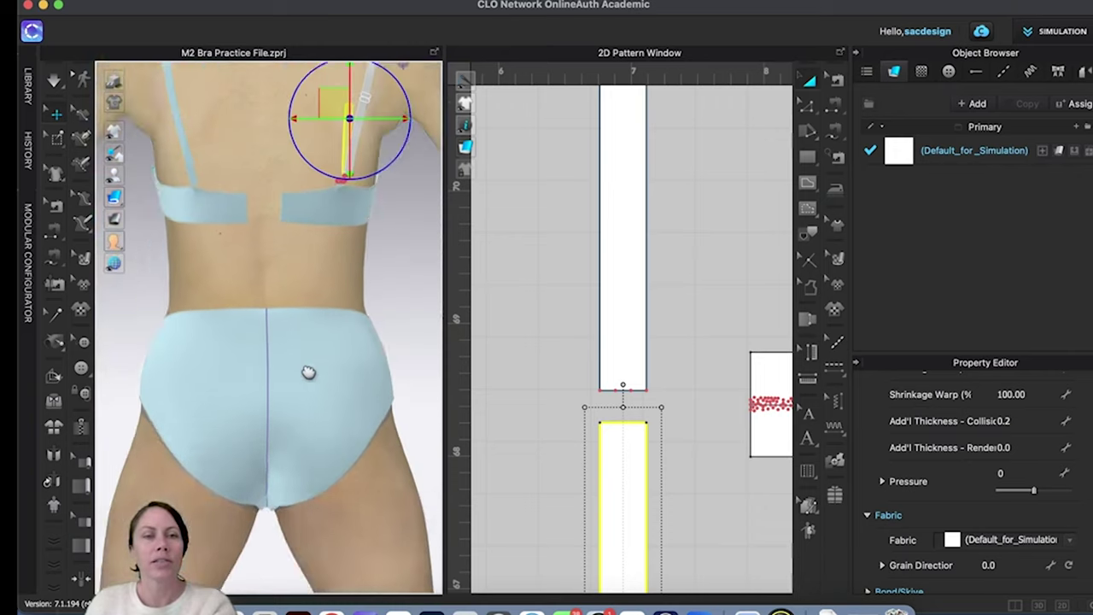
scroll(295, 427, "up", 5)
scroll(314, 382, "up", 6)
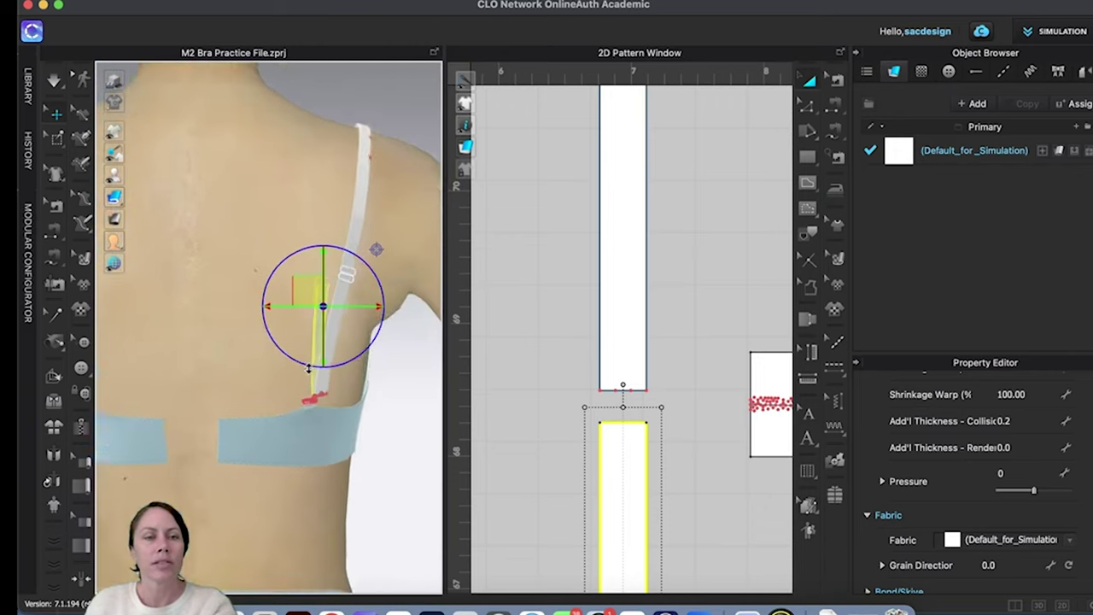
middle_click_drag(307, 377, 294, 378)
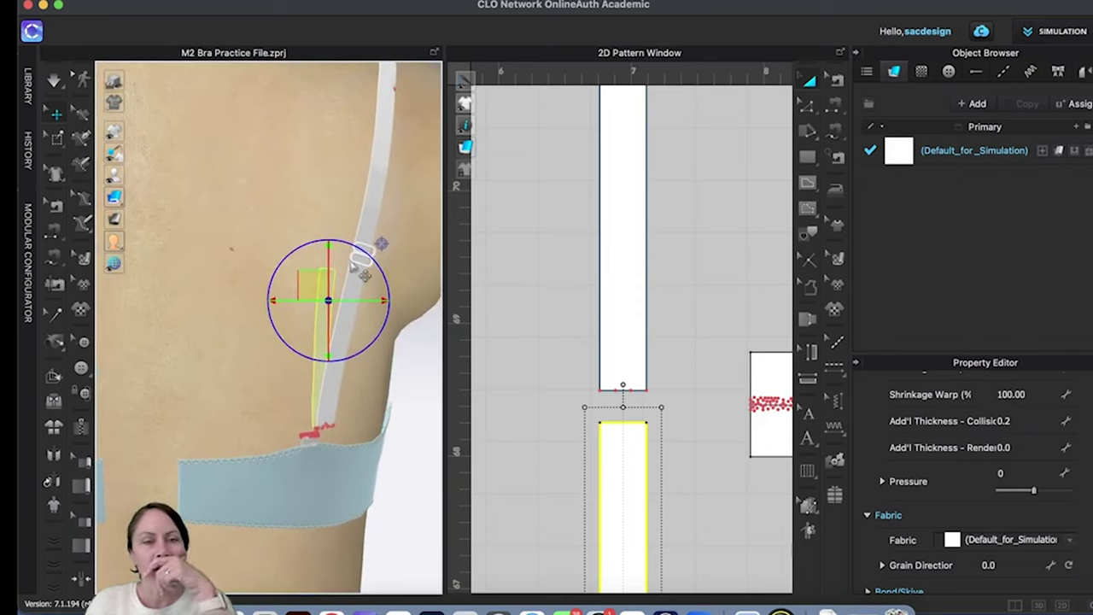
left_click_drag(367, 242, 366, 247)
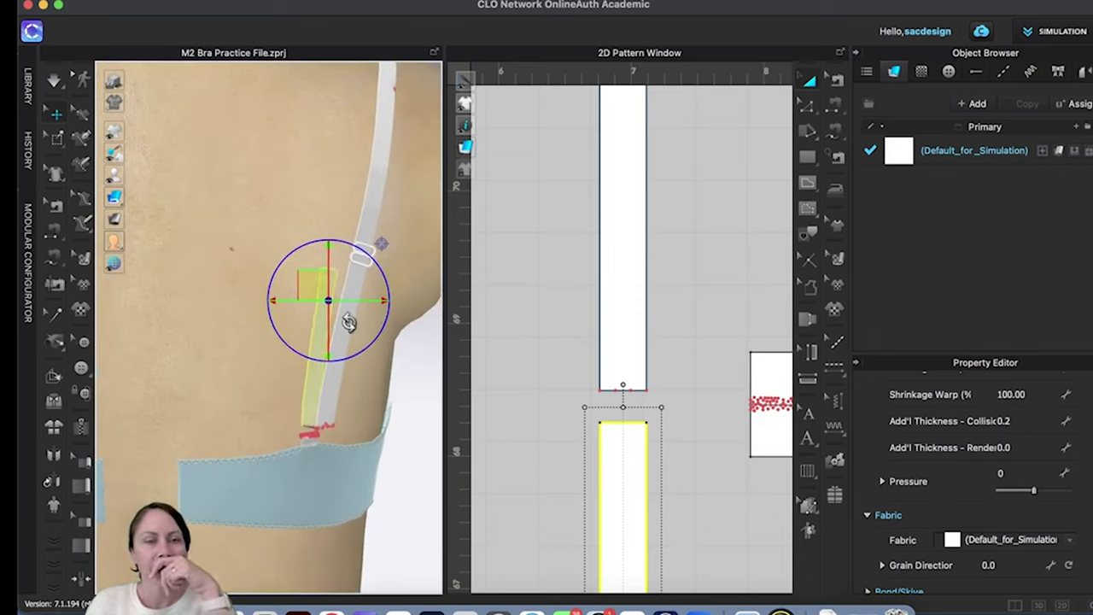
left_click_drag(340, 302, 353, 299)
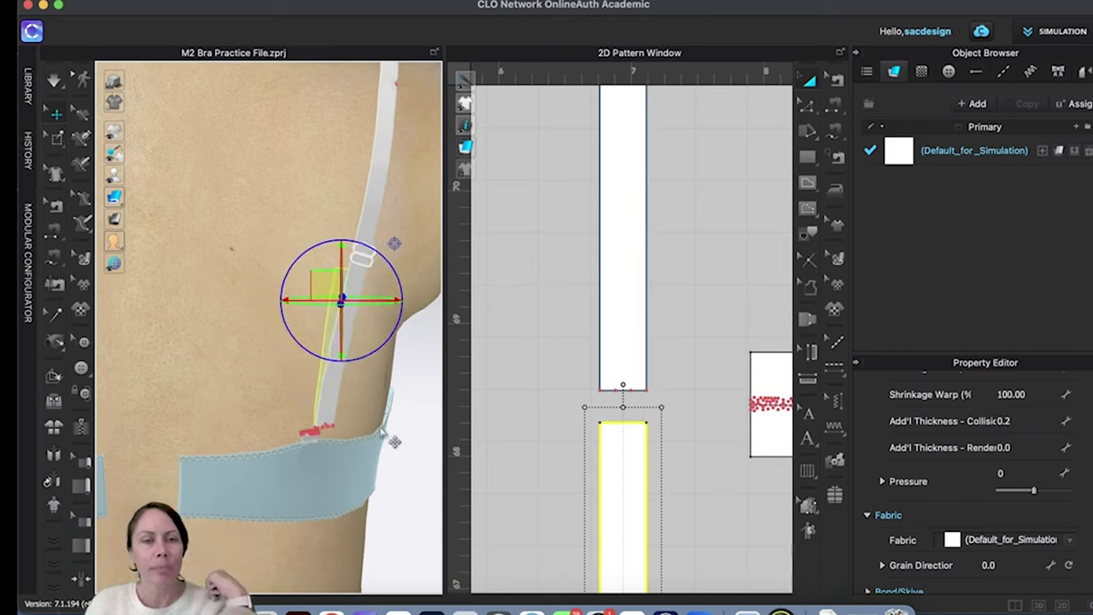
right_click_drag(317, 404, 310, 398)
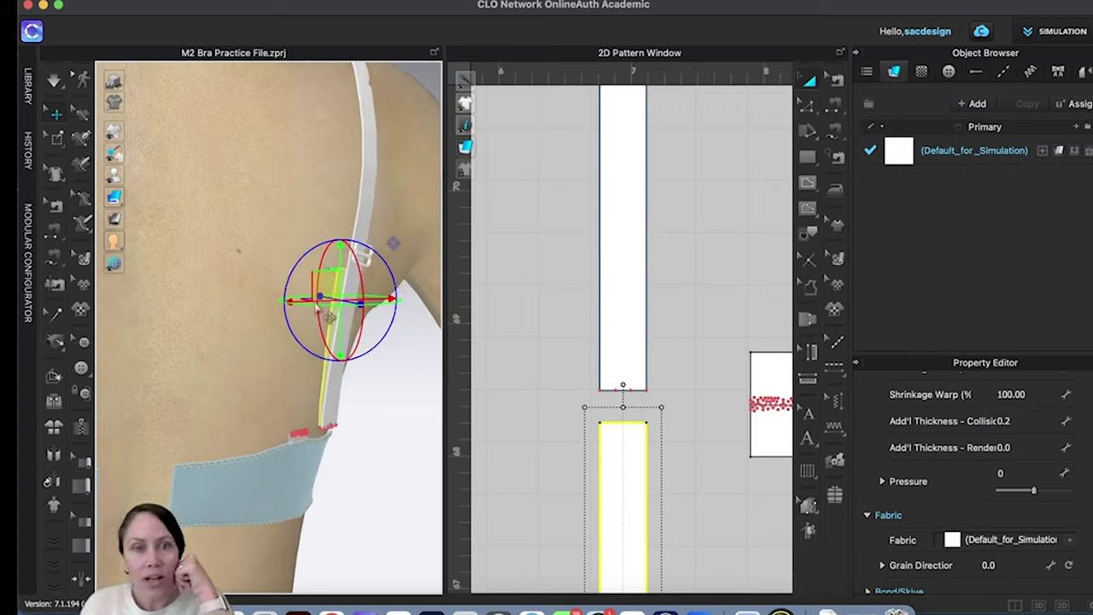
left_click(313, 263)
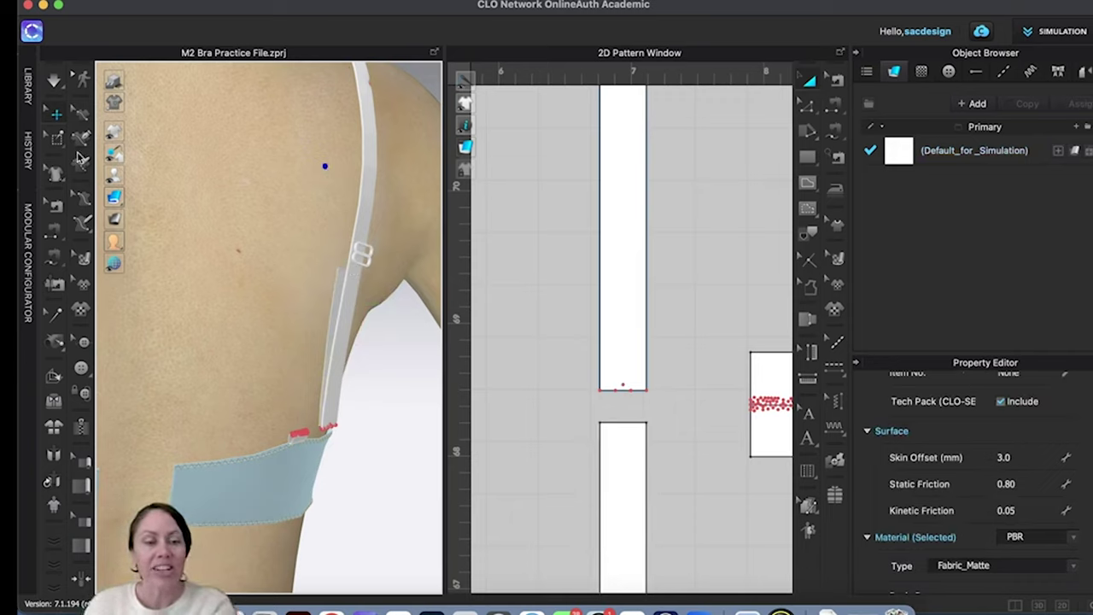
Step: Locate the new strap piece's free end edge in the 2D pattern and match it to the end near the slider in 3D
key("z")
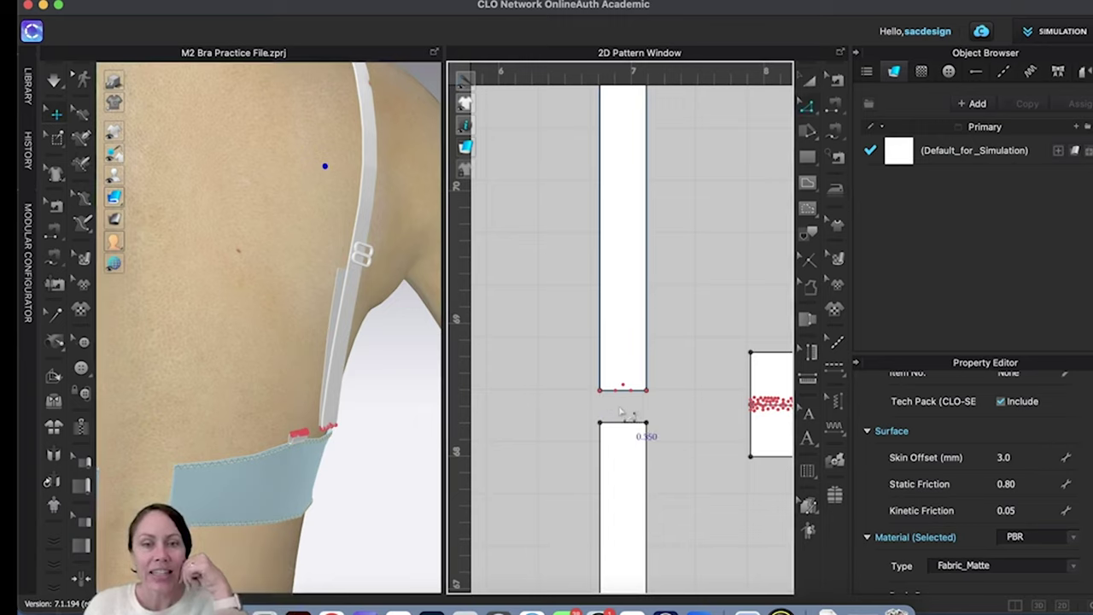
right_click_drag(624, 456, 600, 159)
right_click_drag(604, 527, 610, 447)
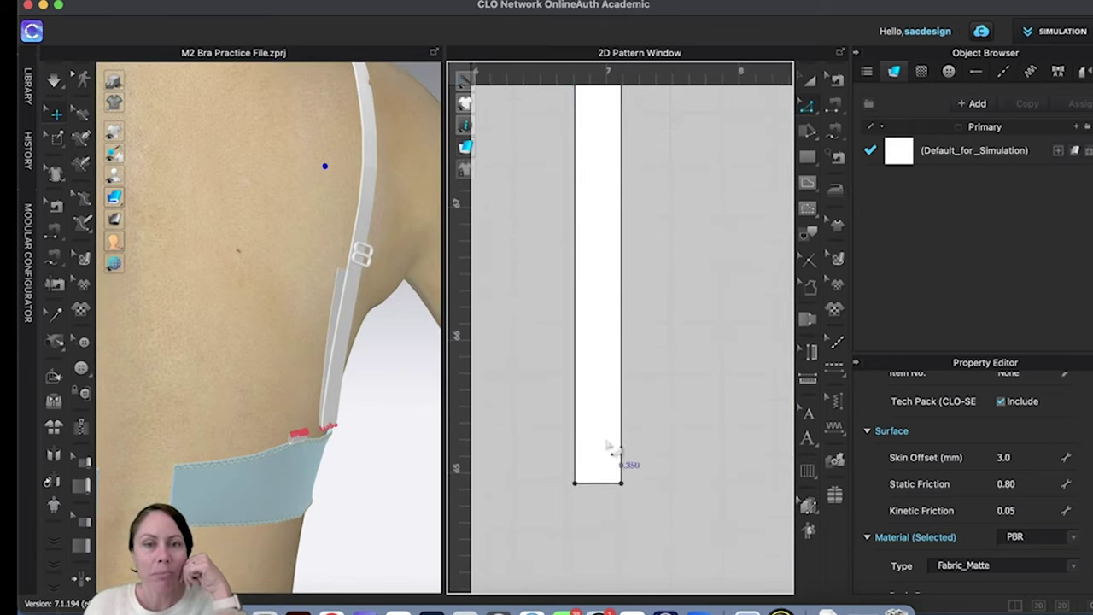
left_click(613, 491)
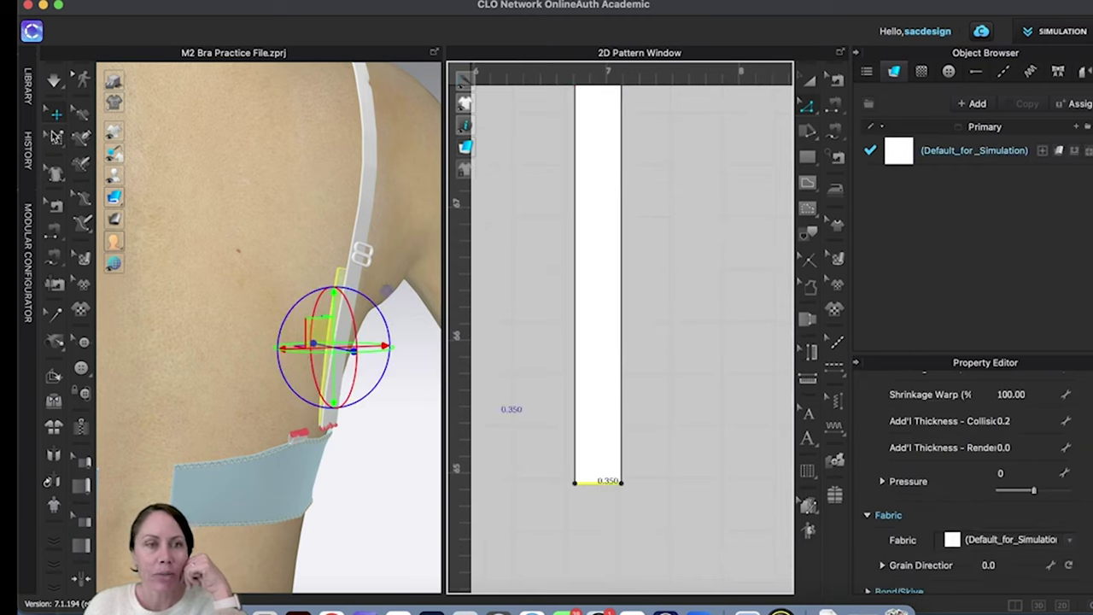
left_click(53, 116)
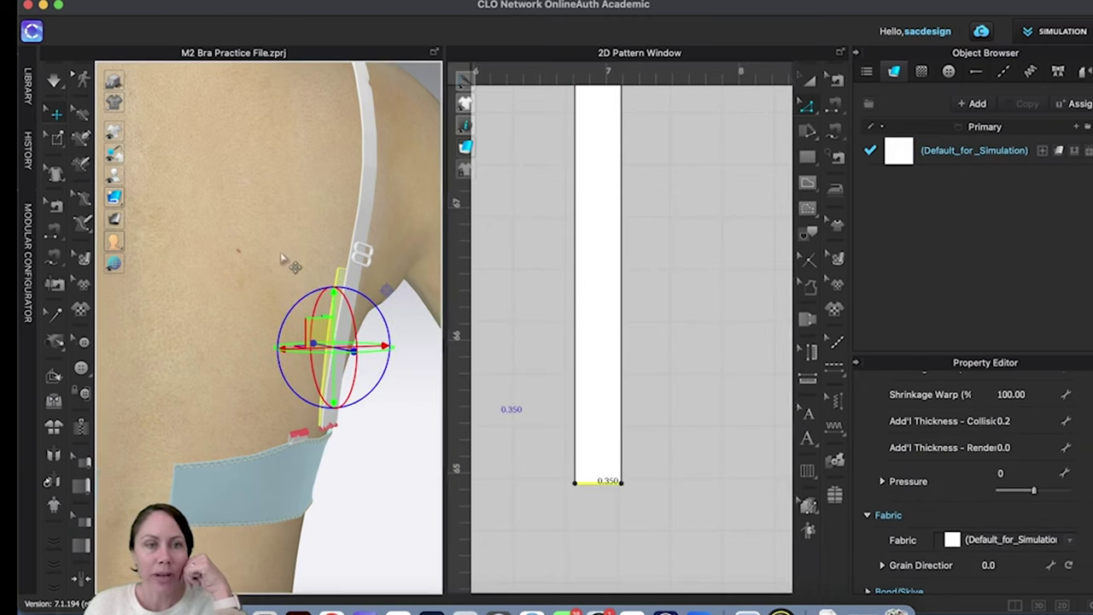
left_click(341, 275)
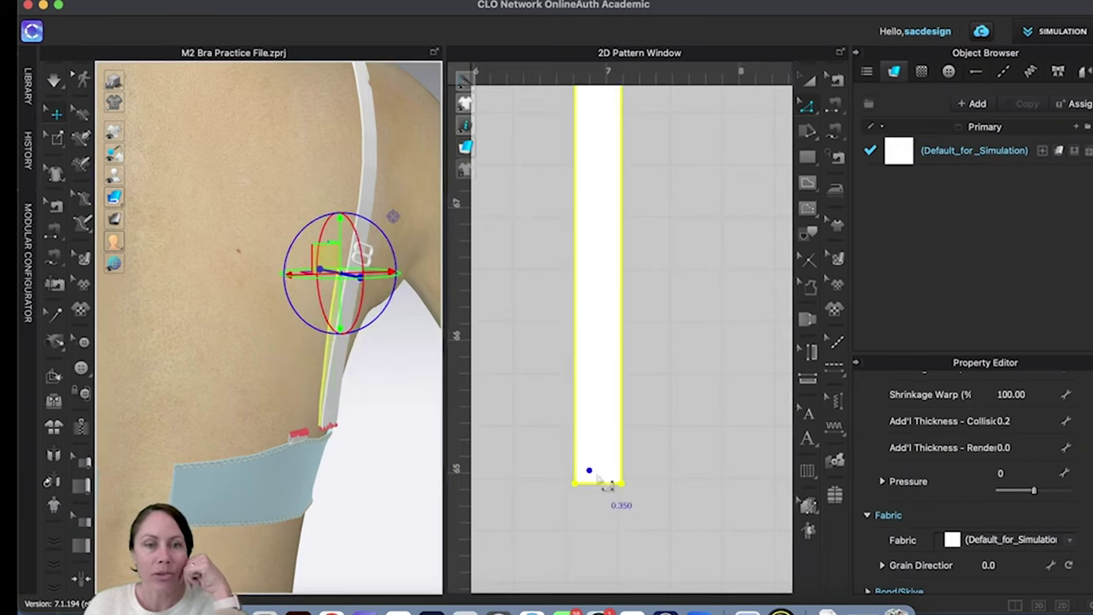
left_click(531, 380)
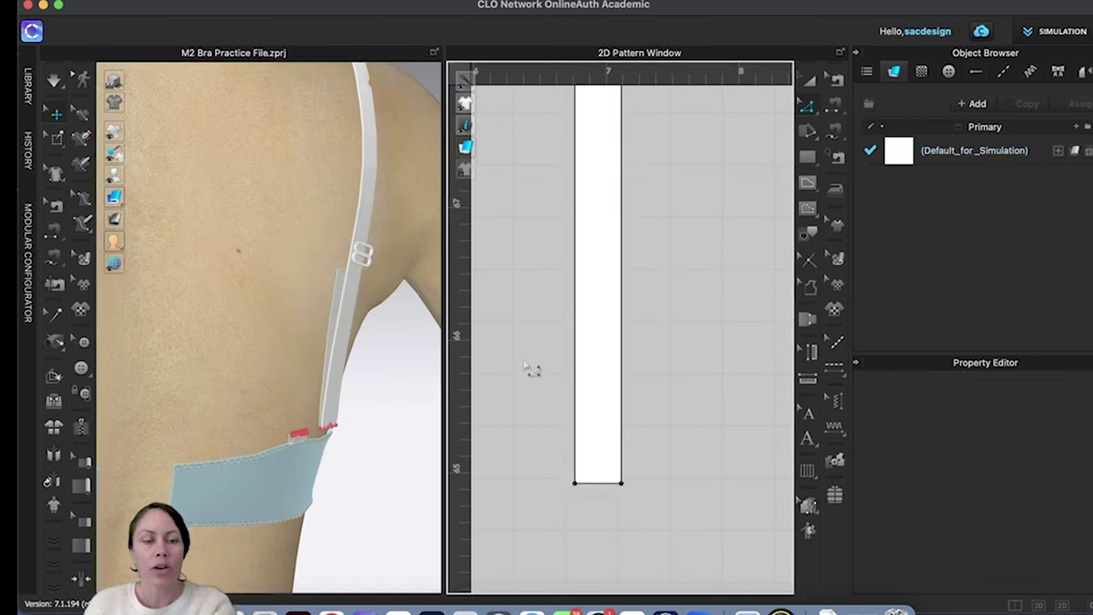
Step: Extend the free end edge of the new strap piece by 0.5 in using Offset Pattern Outline
left_click(602, 485)
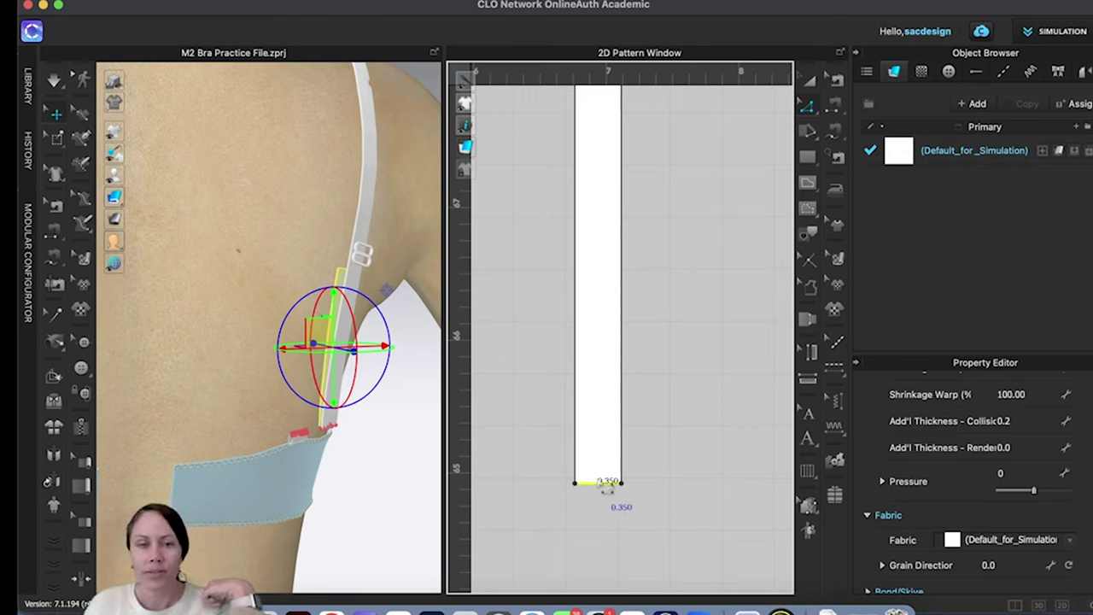
right_click(608, 494)
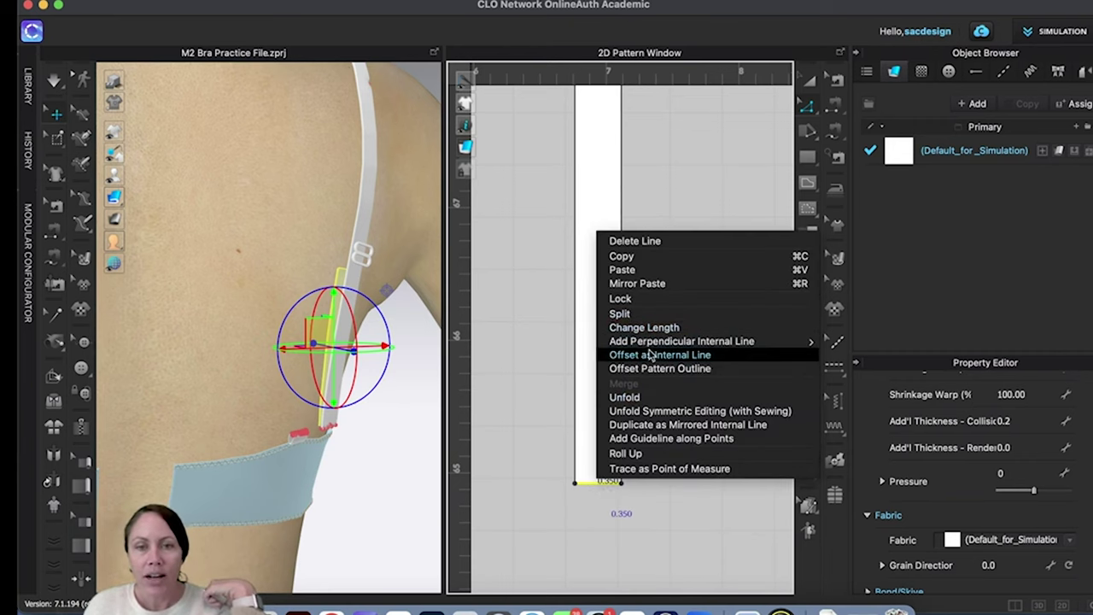
left_click(636, 373)
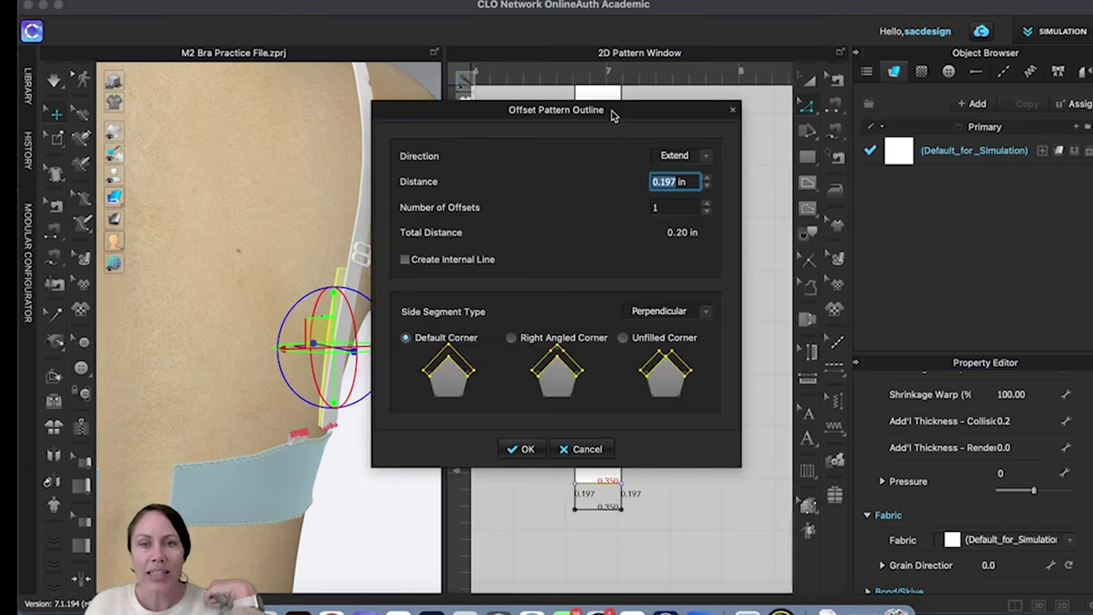
left_click_drag(694, 111, 478, 208)
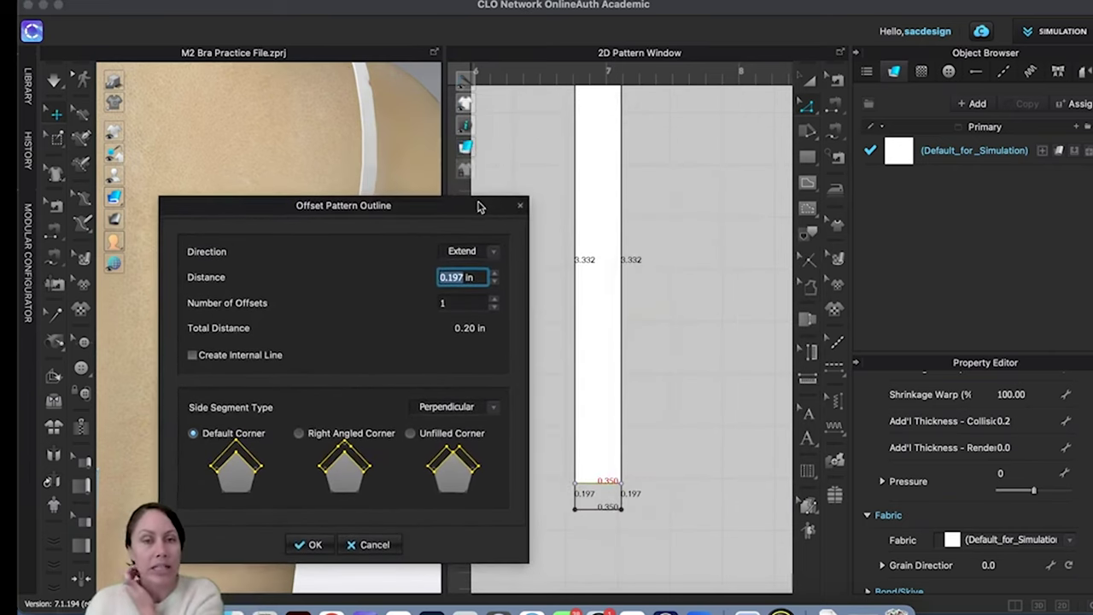
left_click_drag(256, 218, 764, 176)
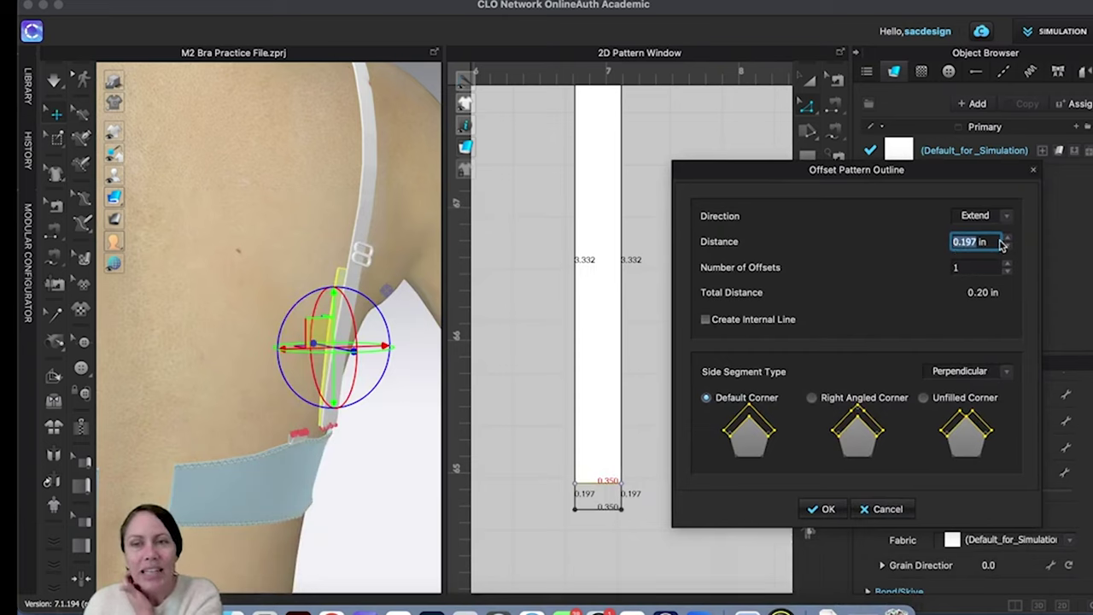
type(".5")
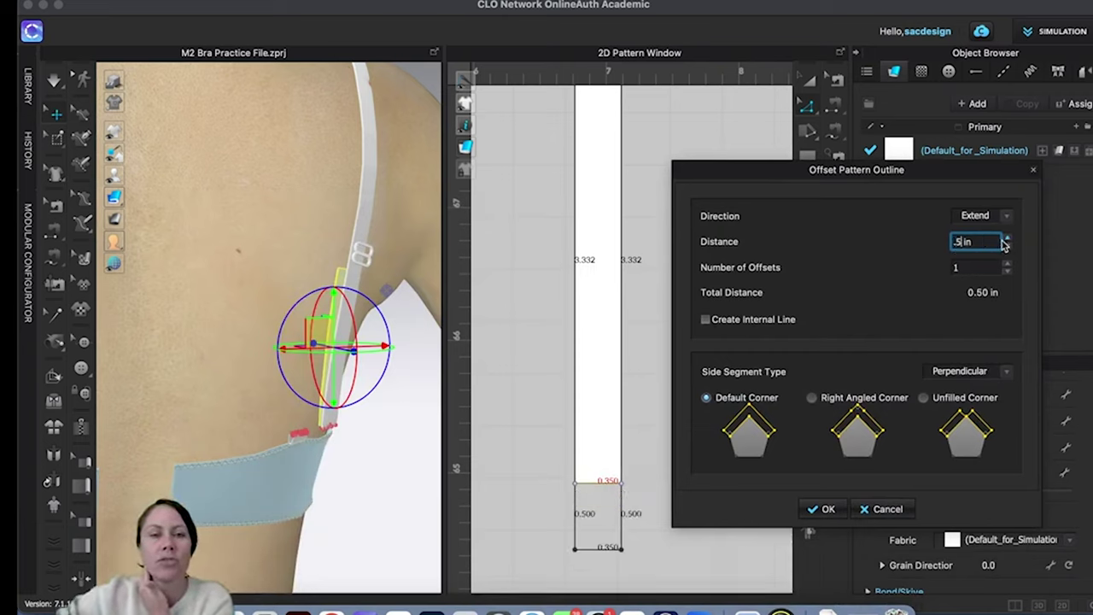
left_click(822, 509)
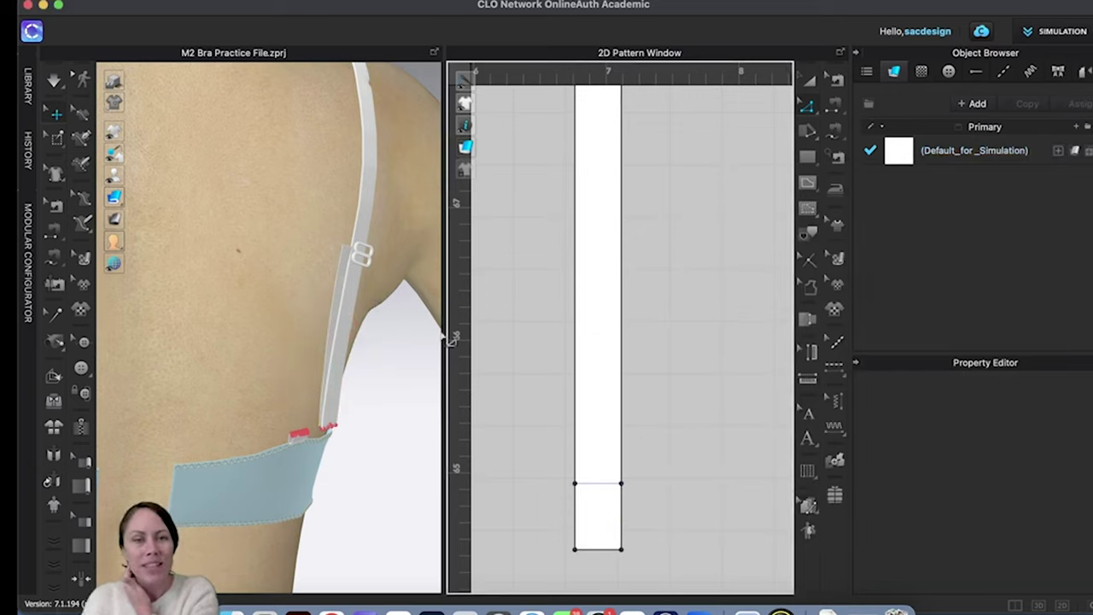
Step: Extend the new strap piece's end edge by another 0.5 in with Offset Pattern Outline so it reaches past the slider
mouse_move(414, 333)
right_mouse_down()
mouse_move(410, 316)
mouse_move(422, 325)
mouse_move(354, 330)
mouse_move(360, 299)
mouse_move(364, 334)
mouse_move(383, 330)
mouse_move(398, 264)
mouse_move(402, 334)
mouse_move(434, 330)
mouse_move(415, 325)
right_mouse_up()
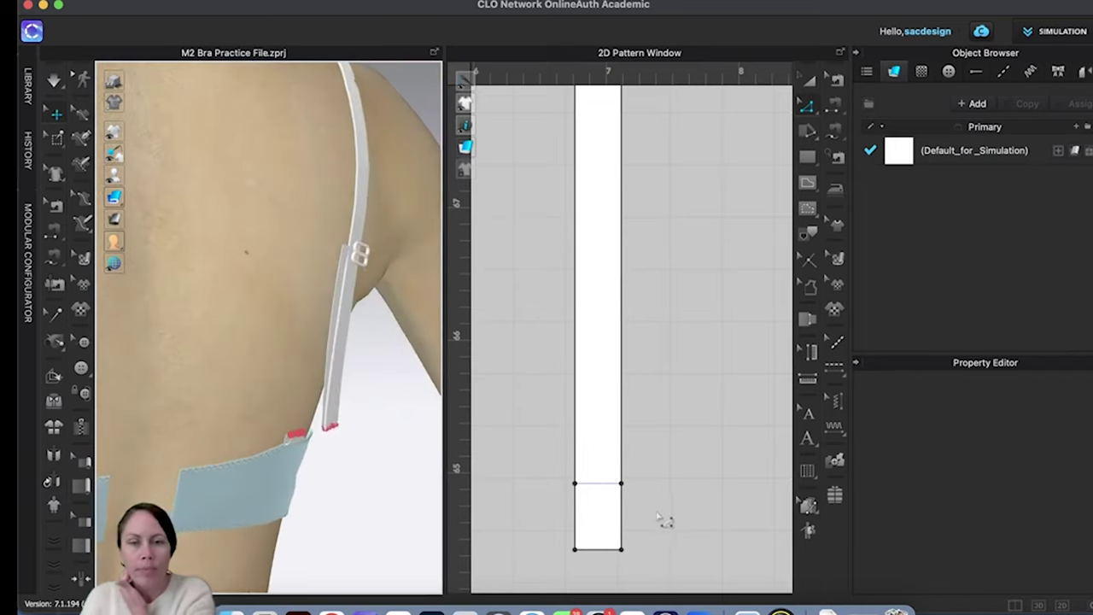
right_click_drag(665, 521, 663, 434)
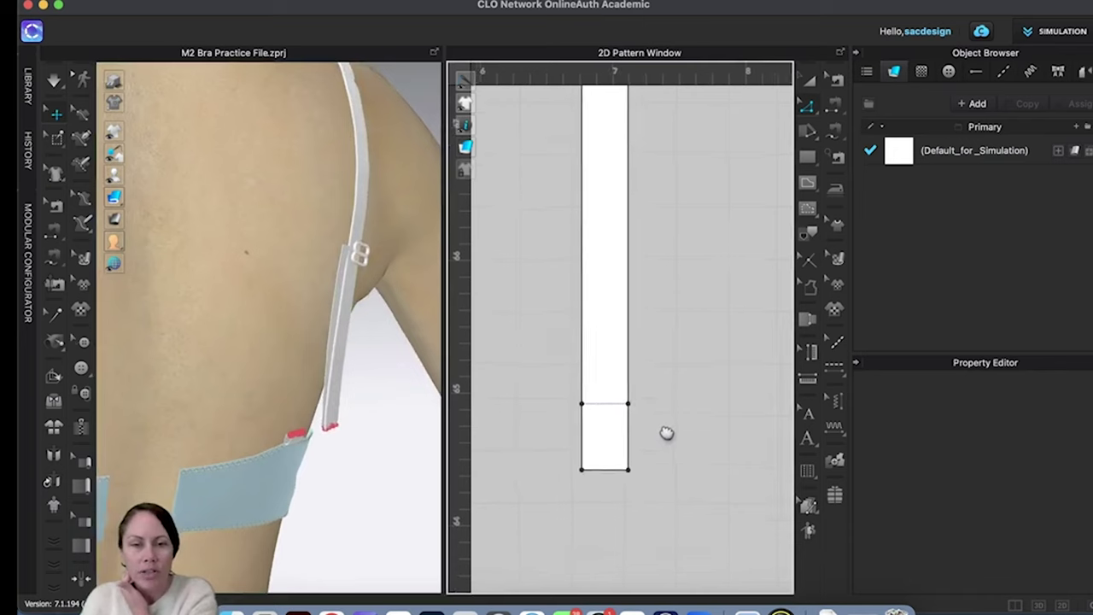
left_click(604, 468)
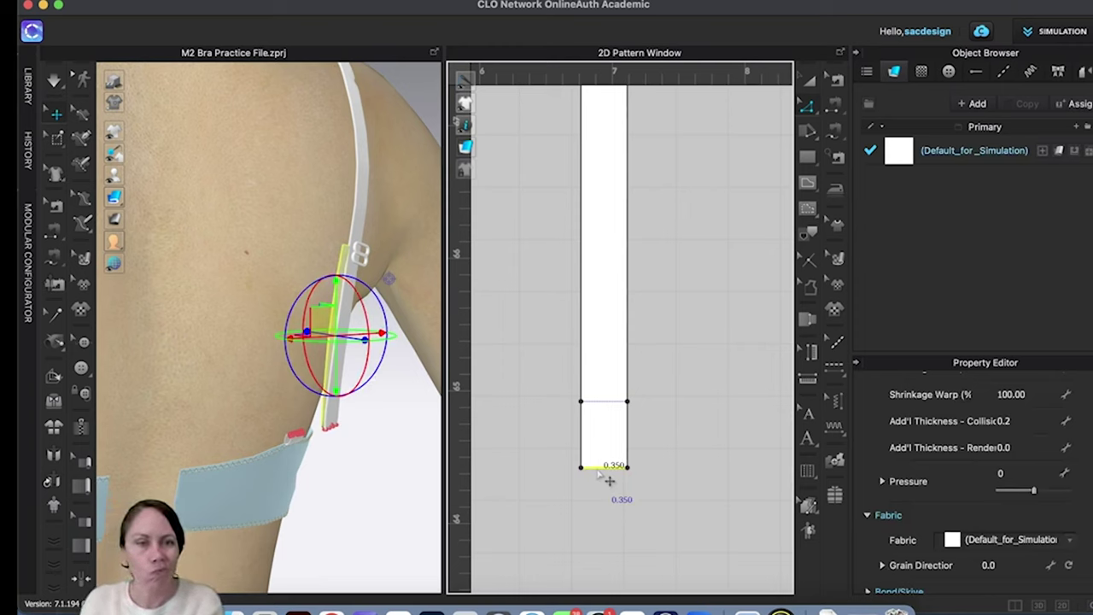
right_click(598, 472)
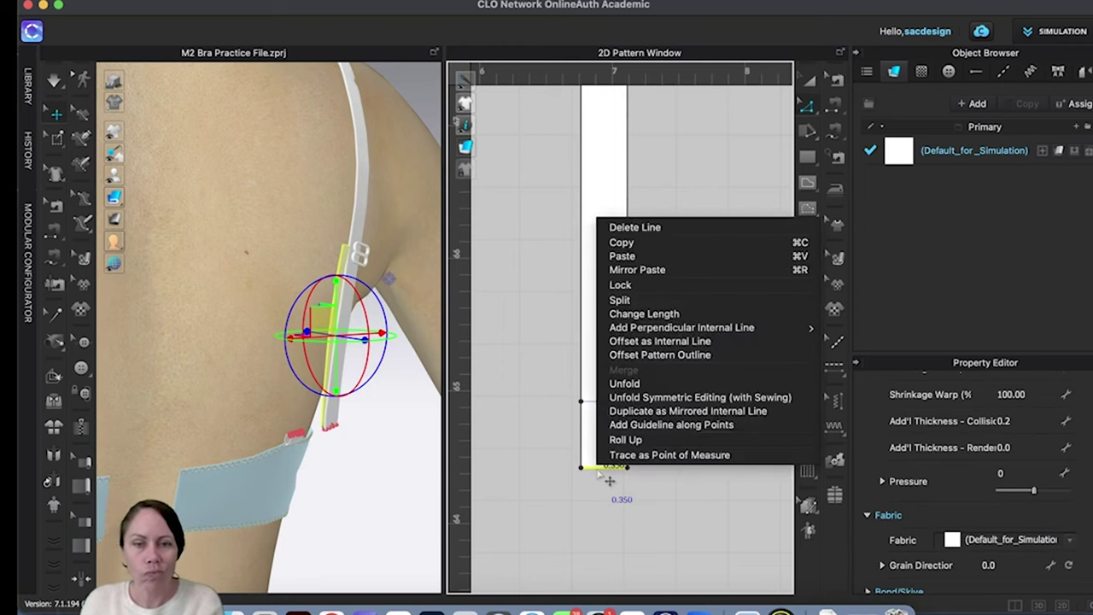
left_click(645, 355)
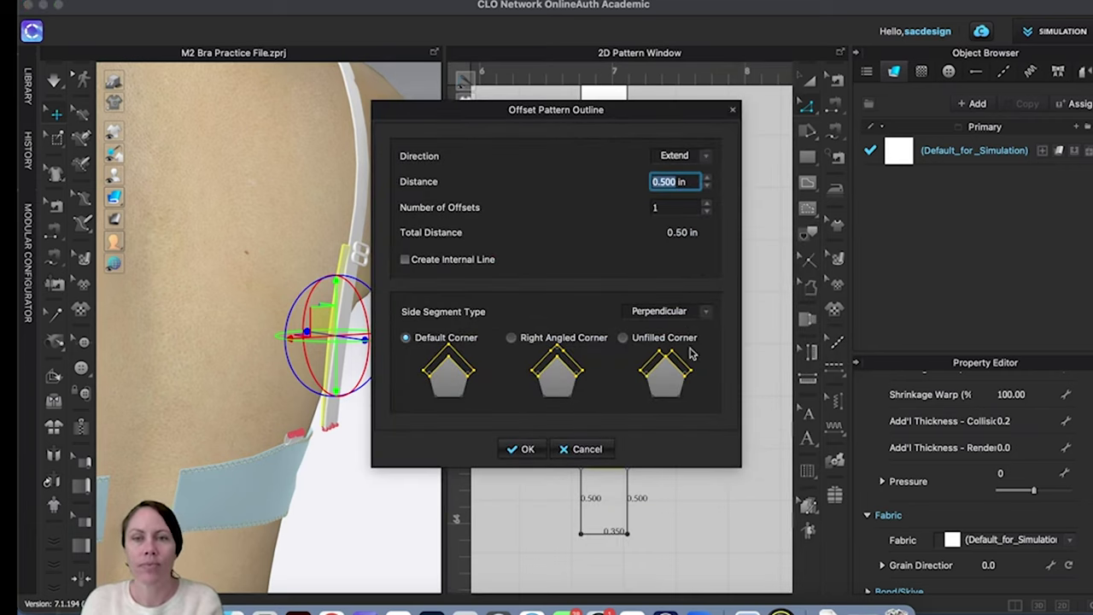
left_click(522, 449)
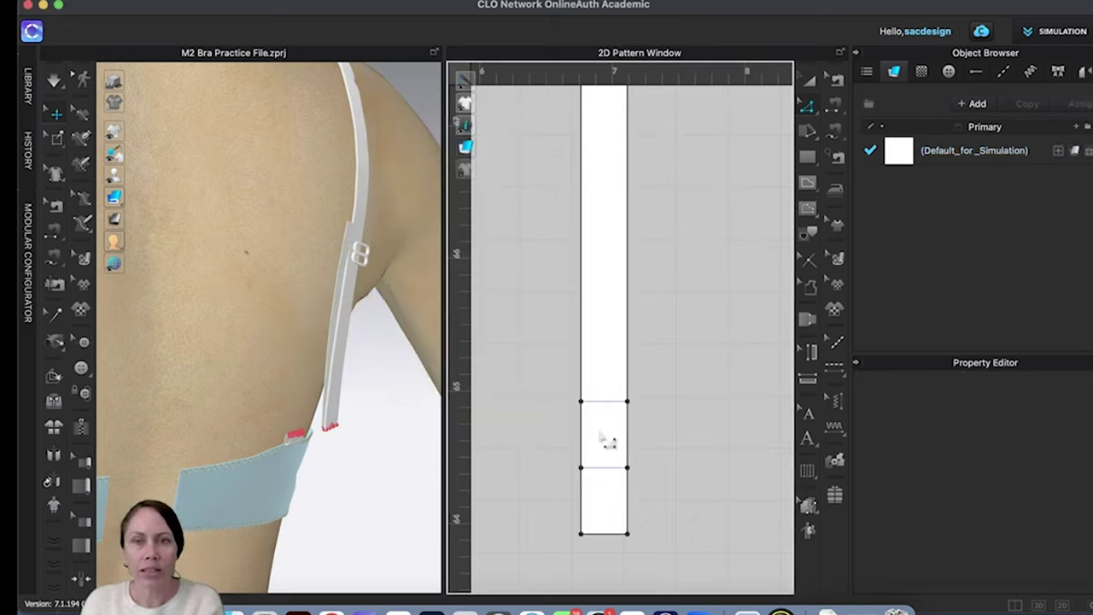
Step: Draw an internal line straight across the new strap piece, 0.5 in from its extended end edge
key("g")
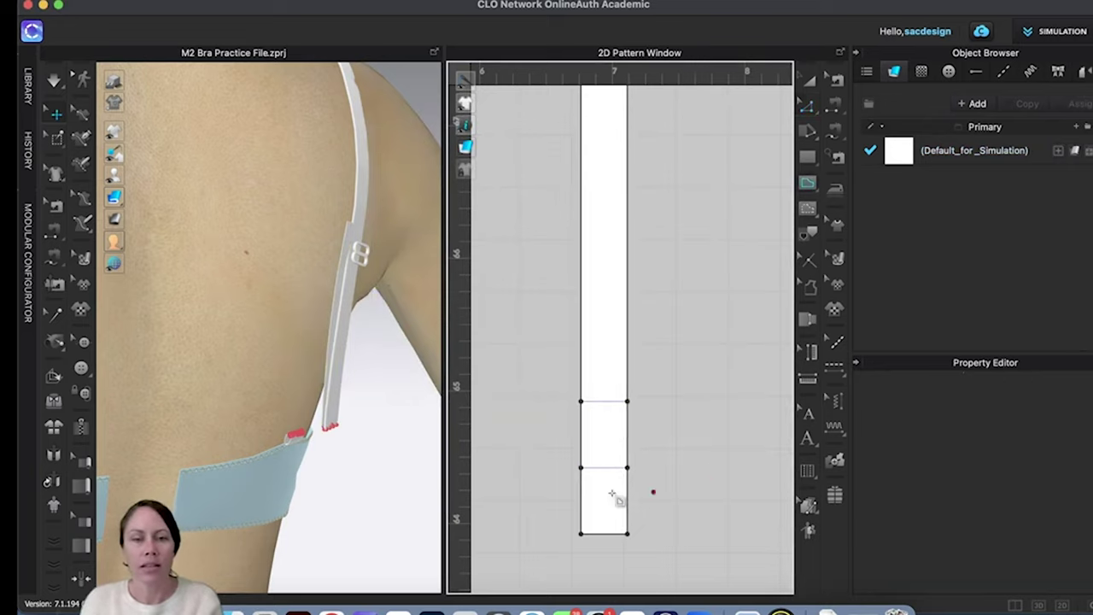
left_click(582, 469)
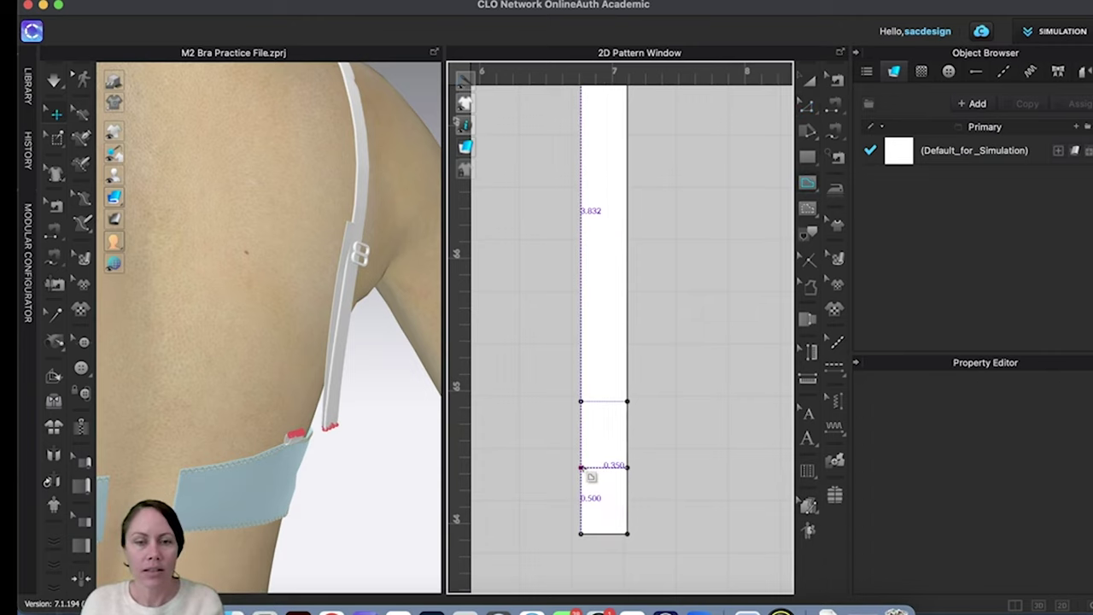
left_click(628, 468)
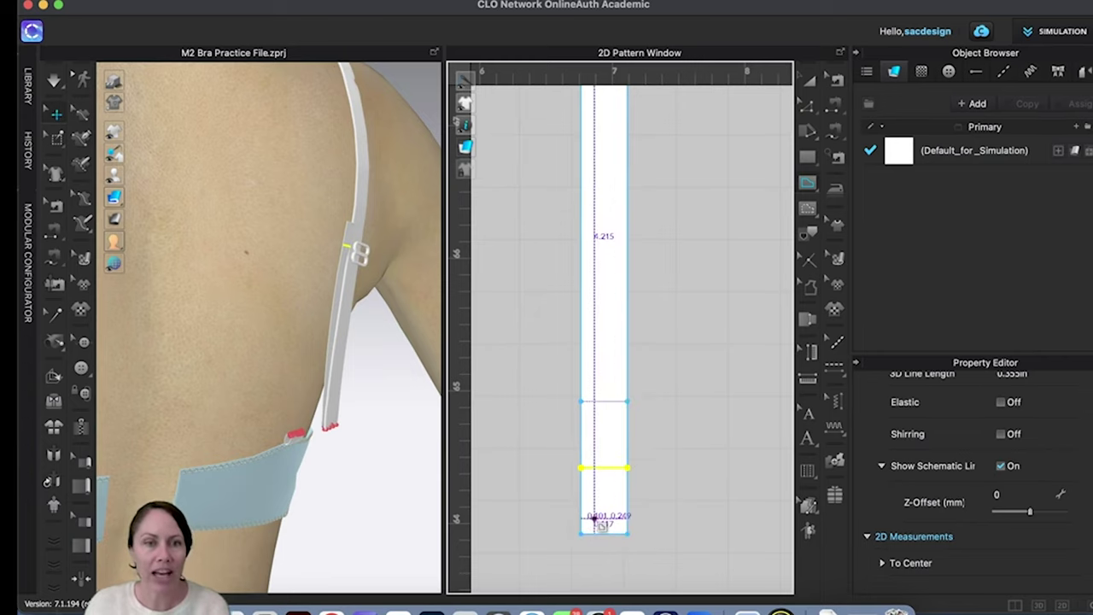
right_click_drag(384, 378, 392, 379)
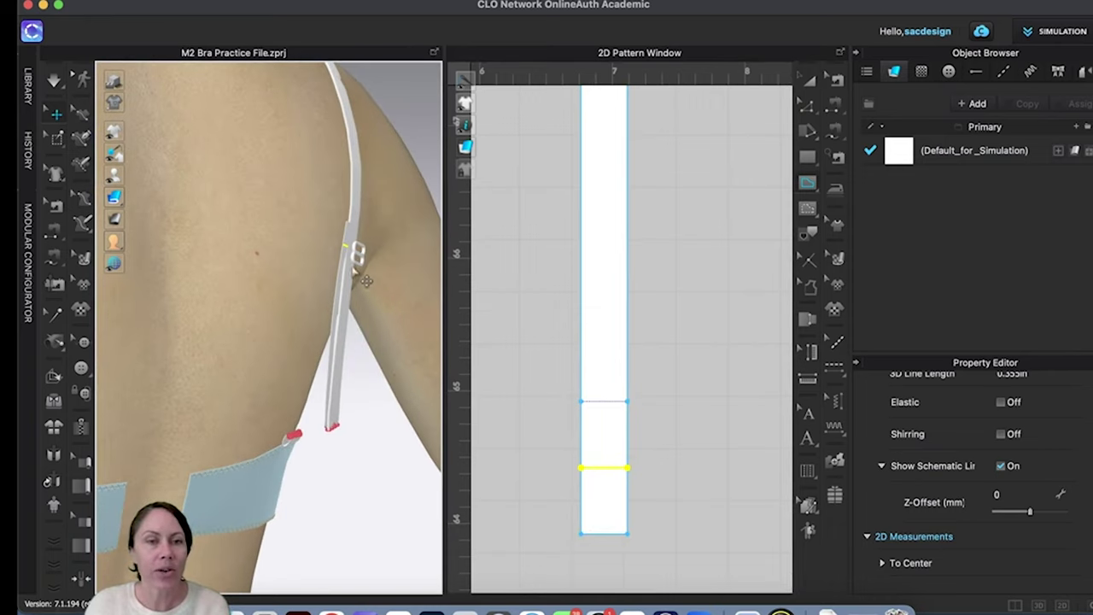
left_click(350, 250)
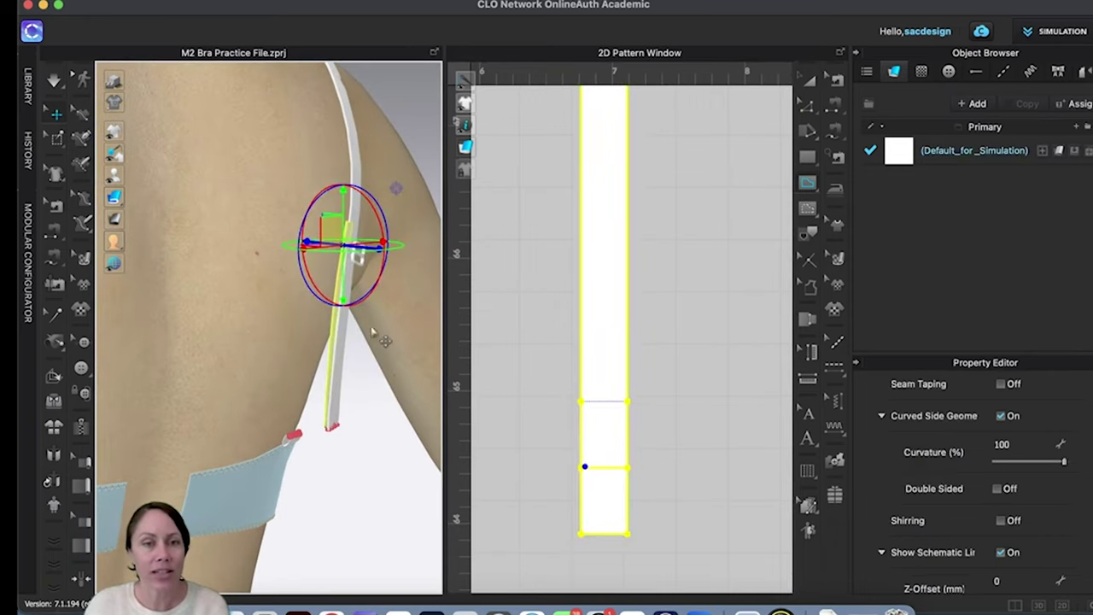
left_click(694, 397)
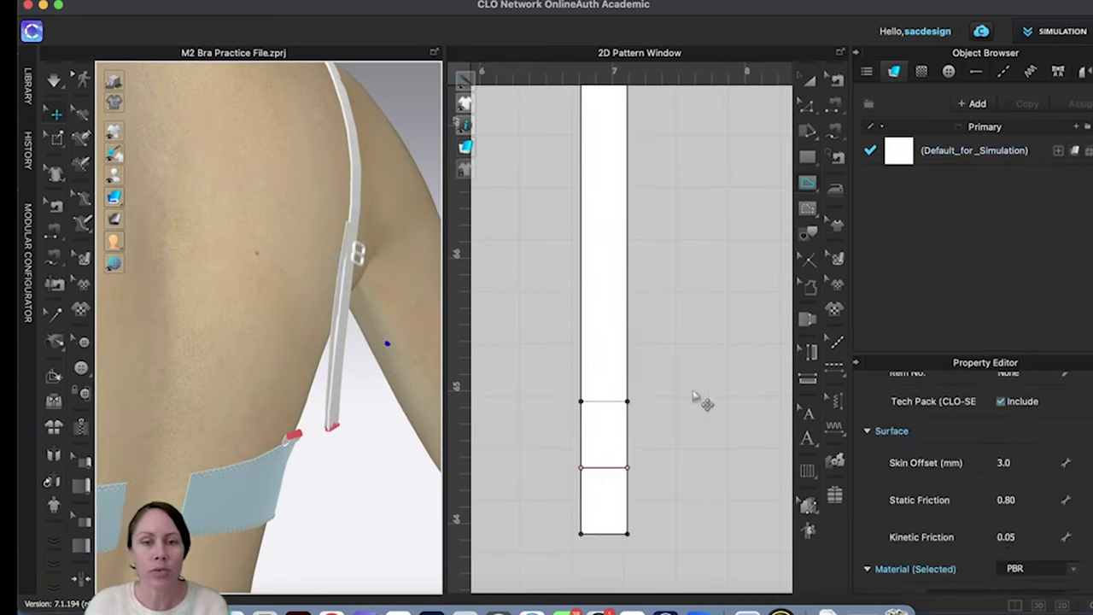
Step: Fold the new strap piece's end back along the 0.5 in internal line with Fold Arrangement in 3D
left_click(614, 476)
left_click(612, 468)
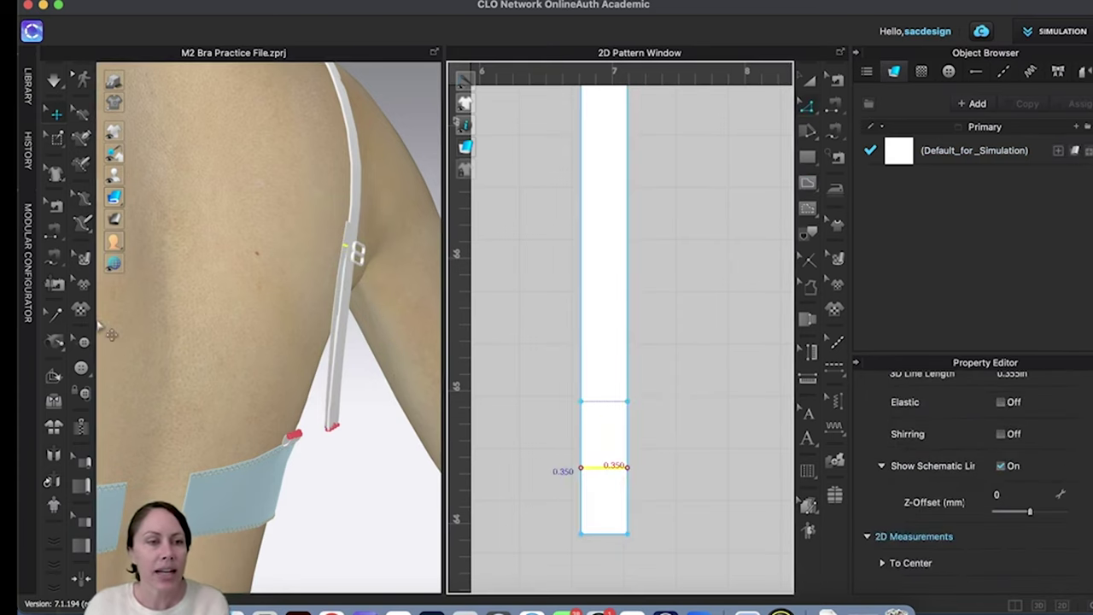
left_click(54, 377)
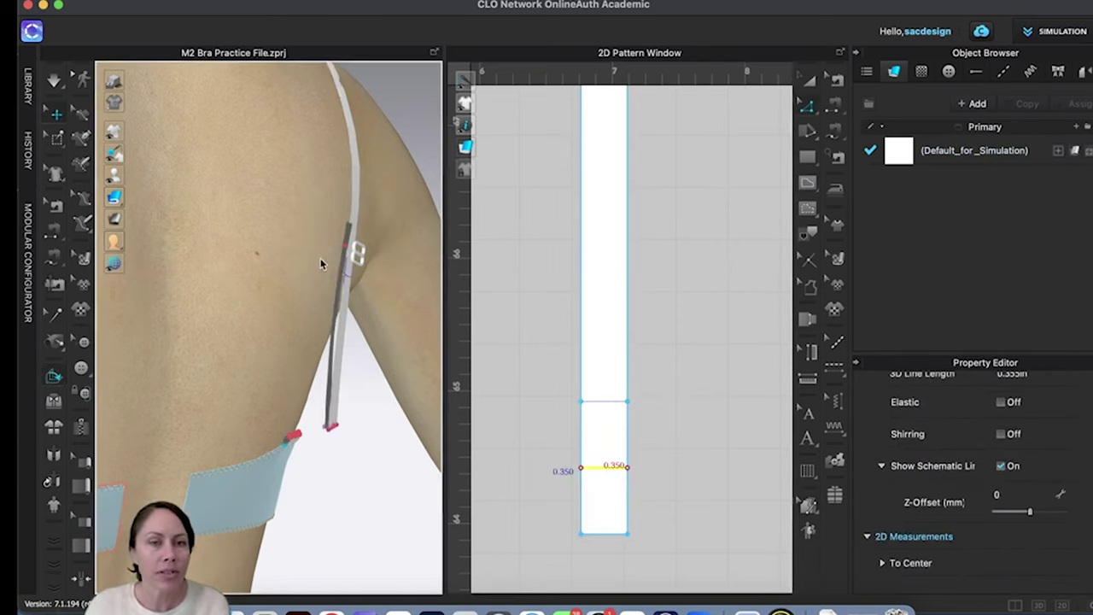
scroll(349, 259, "up", 3)
scroll(316, 342, "up", 3)
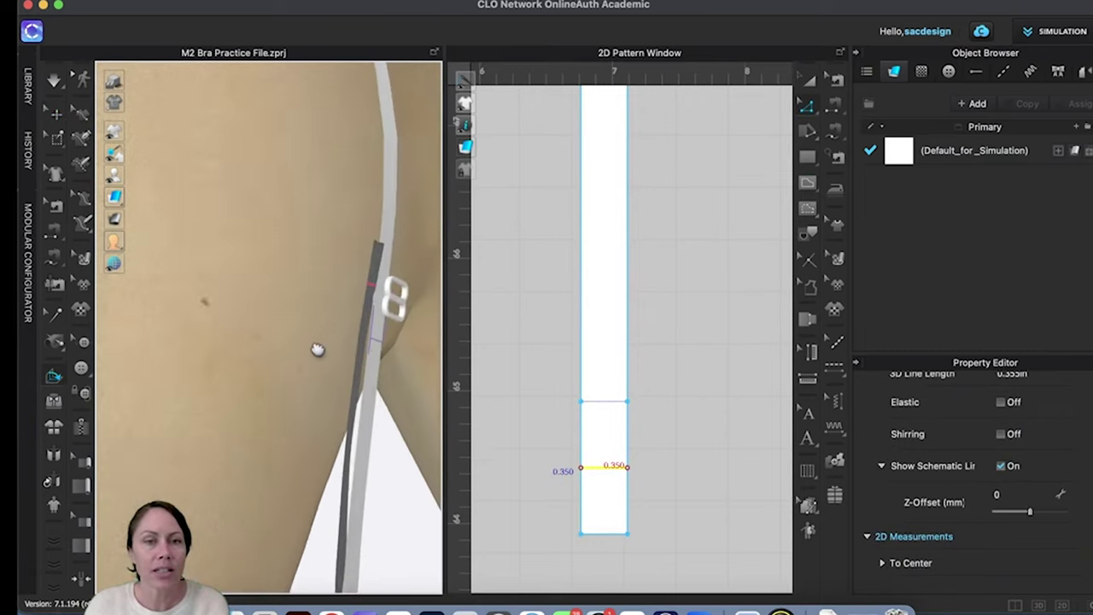
right_click_drag(293, 398, 346, 378)
left_click(325, 376)
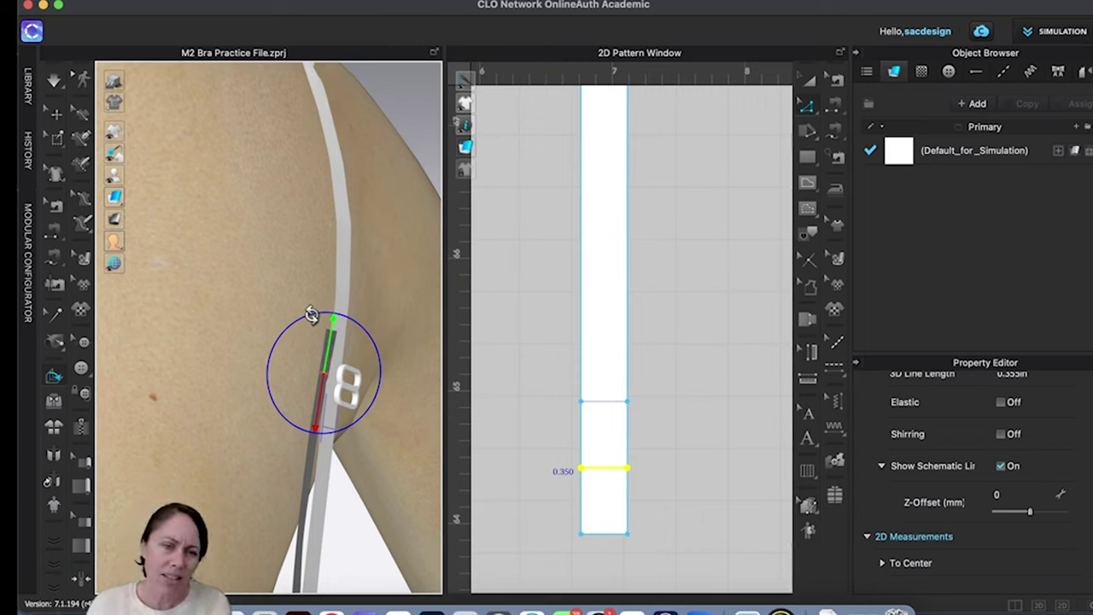
left_click_drag(312, 316, 315, 444)
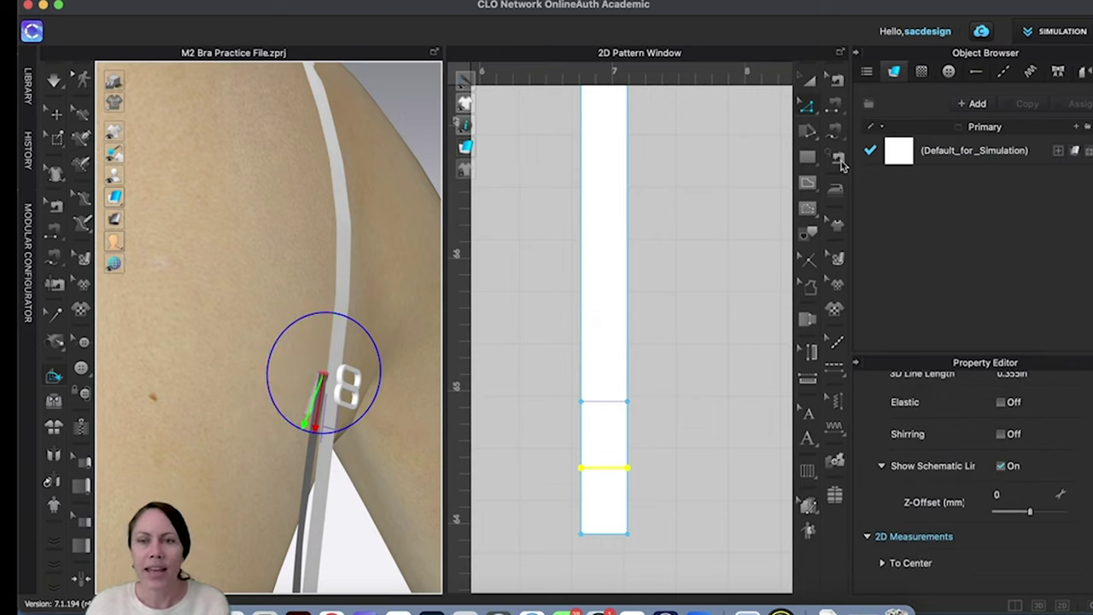
left_click(833, 103)
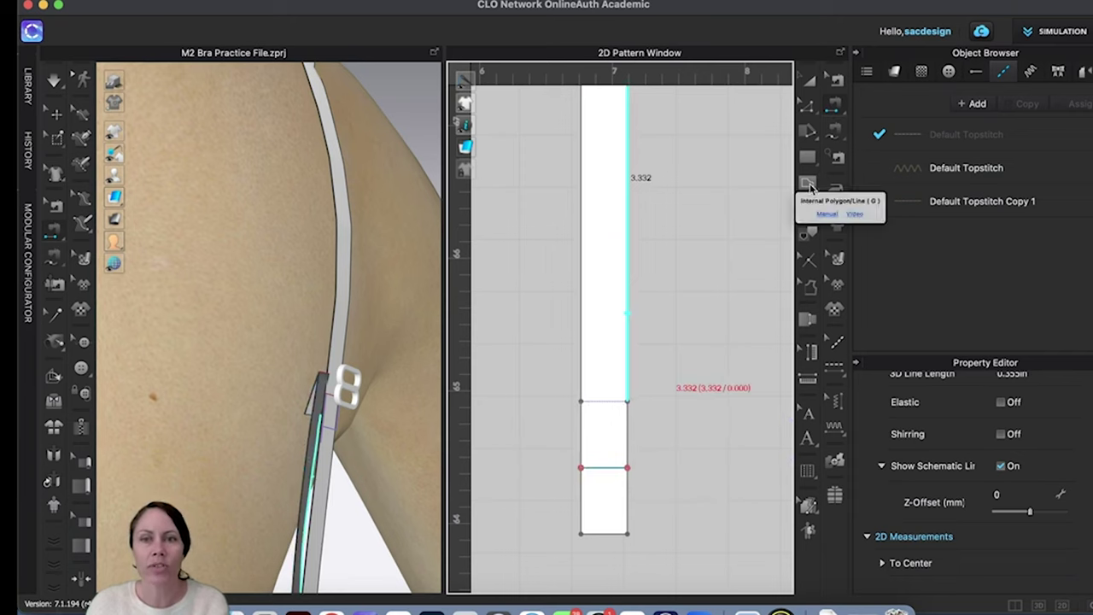
left_click(809, 184)
left_click(880, 195)
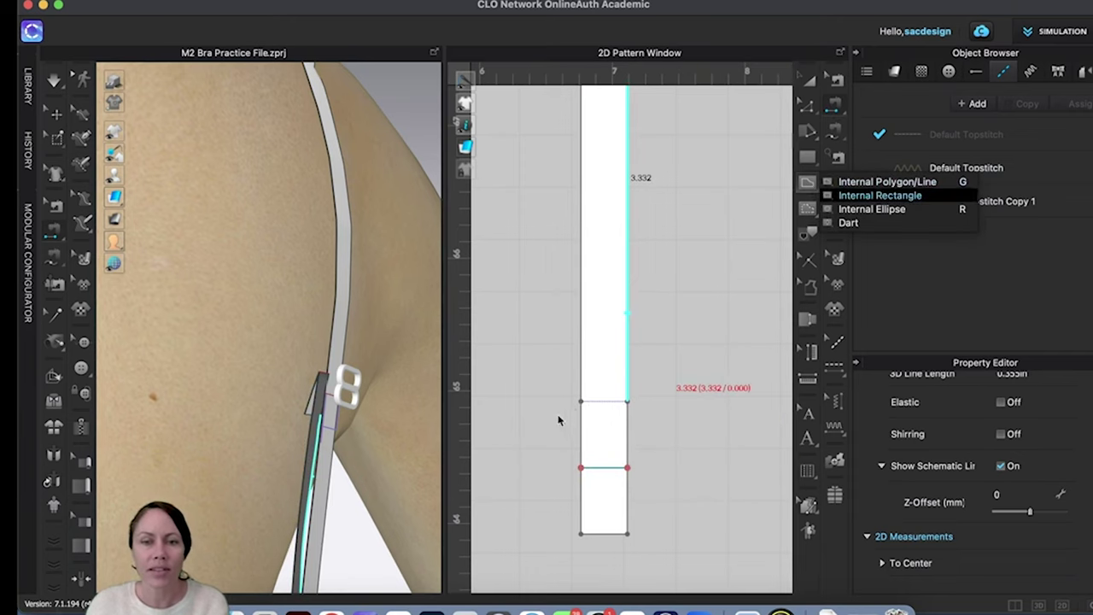
left_click(607, 408)
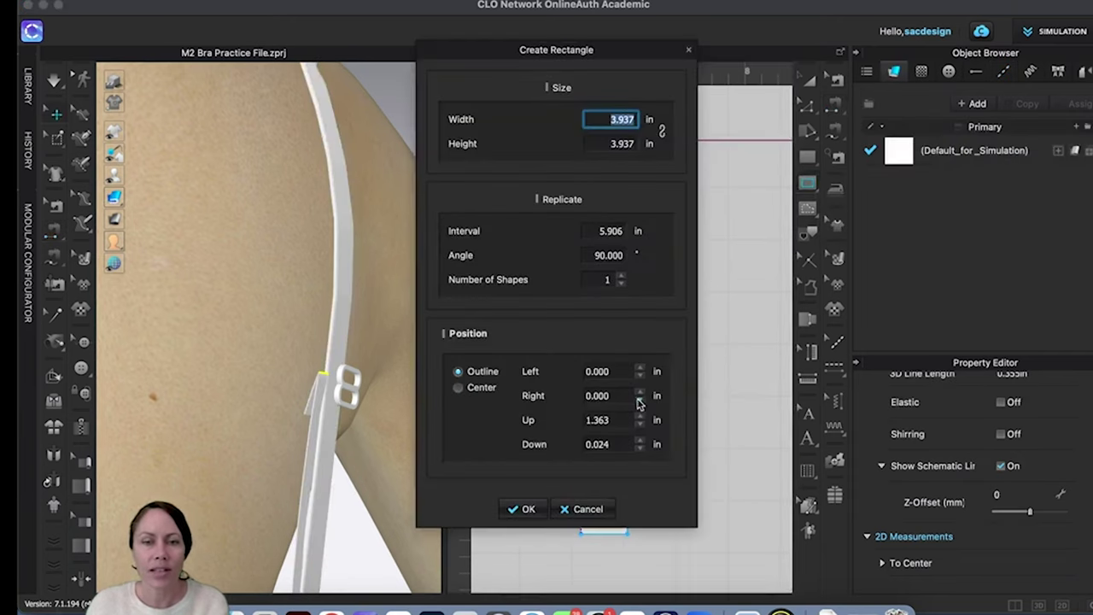
left_click(581, 509)
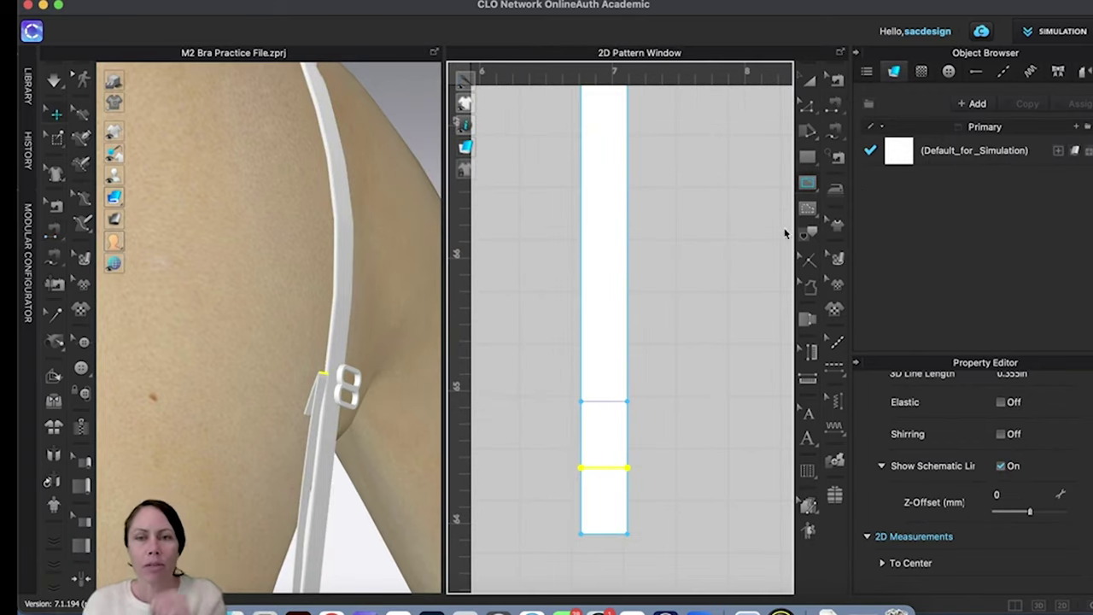
Step: Draw a second internal line across the strap piece 1 in from its end and sew it to the end edge
left_click(630, 401)
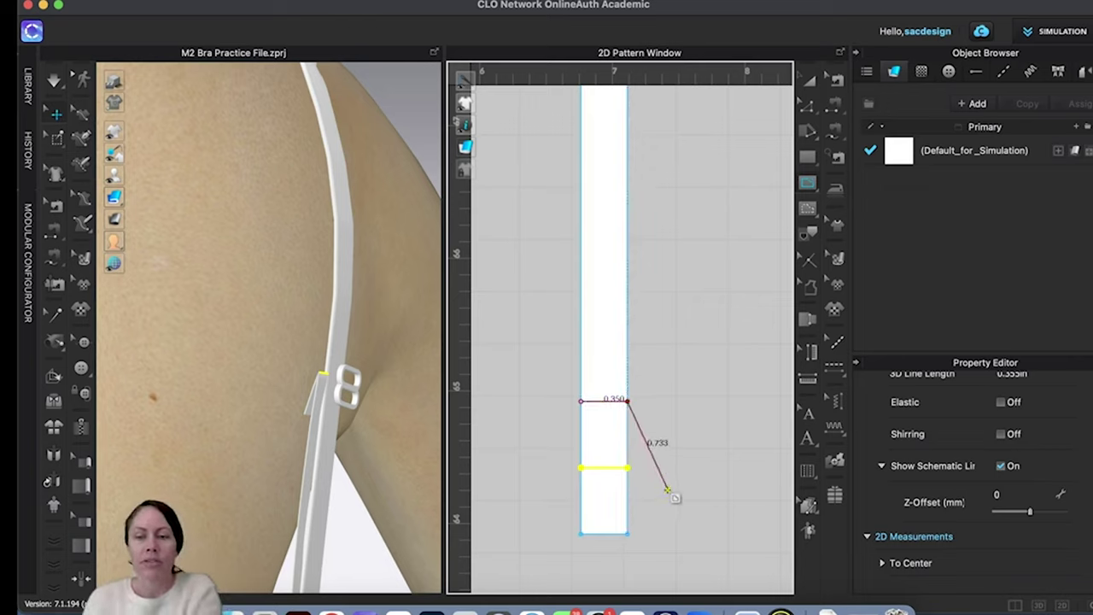
key("Return")
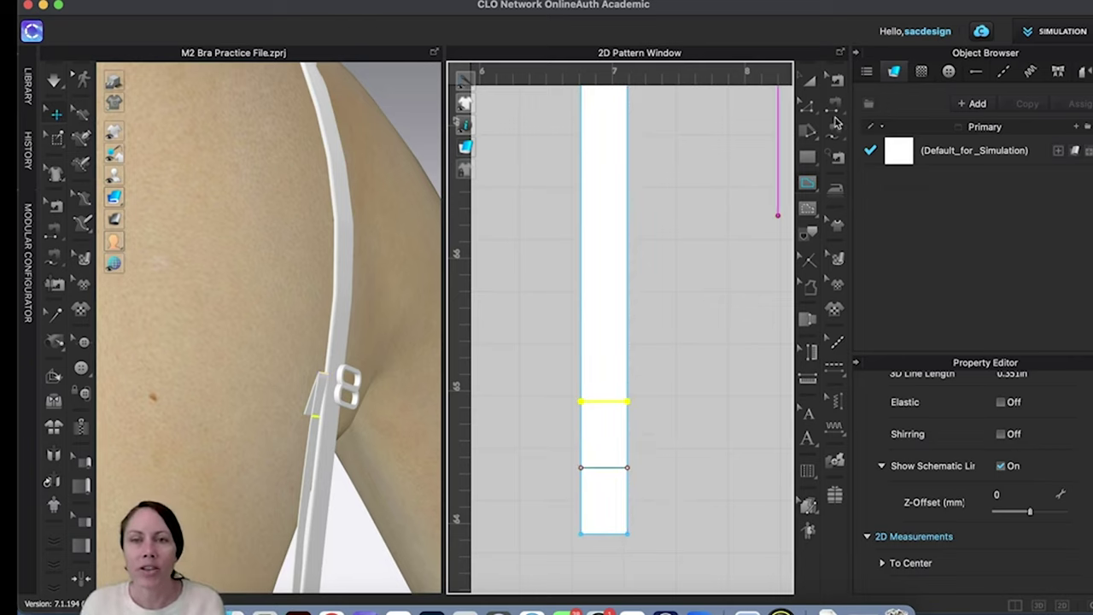
left_click(835, 109)
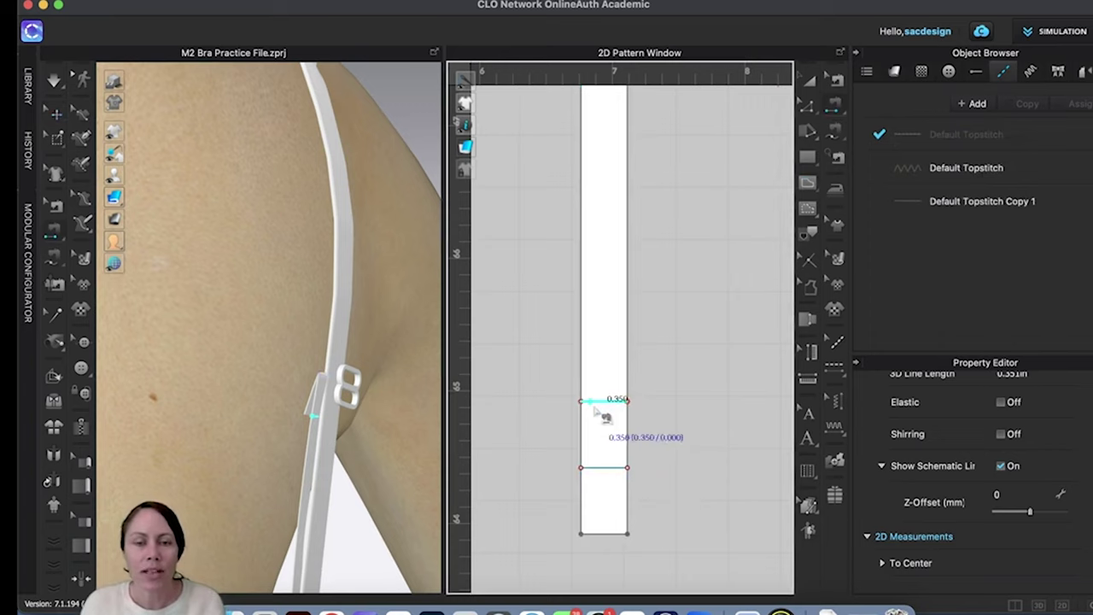
left_click_drag(598, 411, 606, 551)
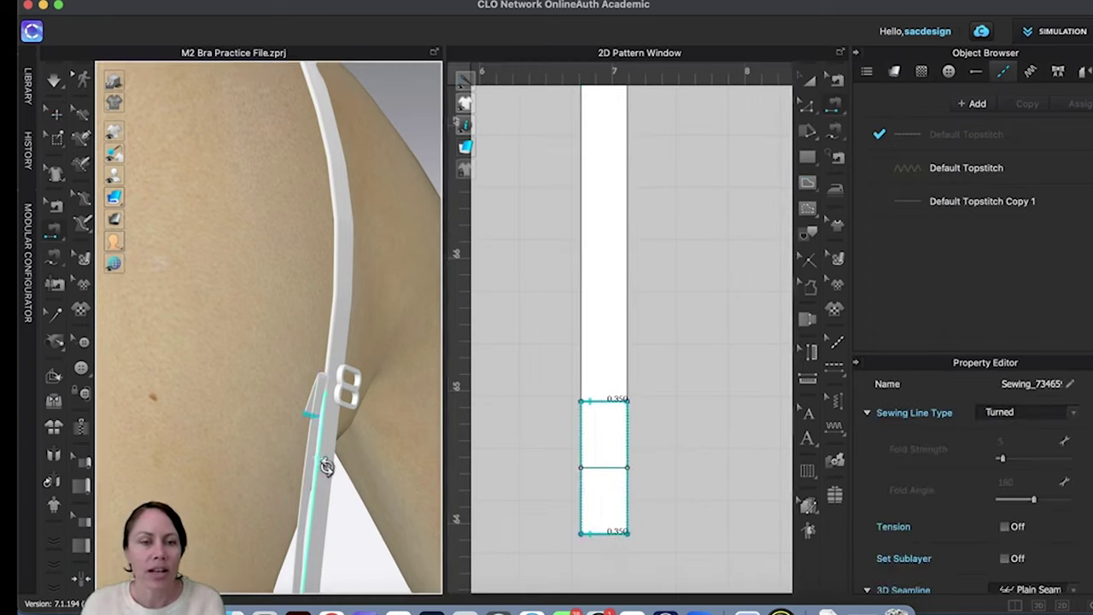
right_click_drag(326, 466, 346, 466)
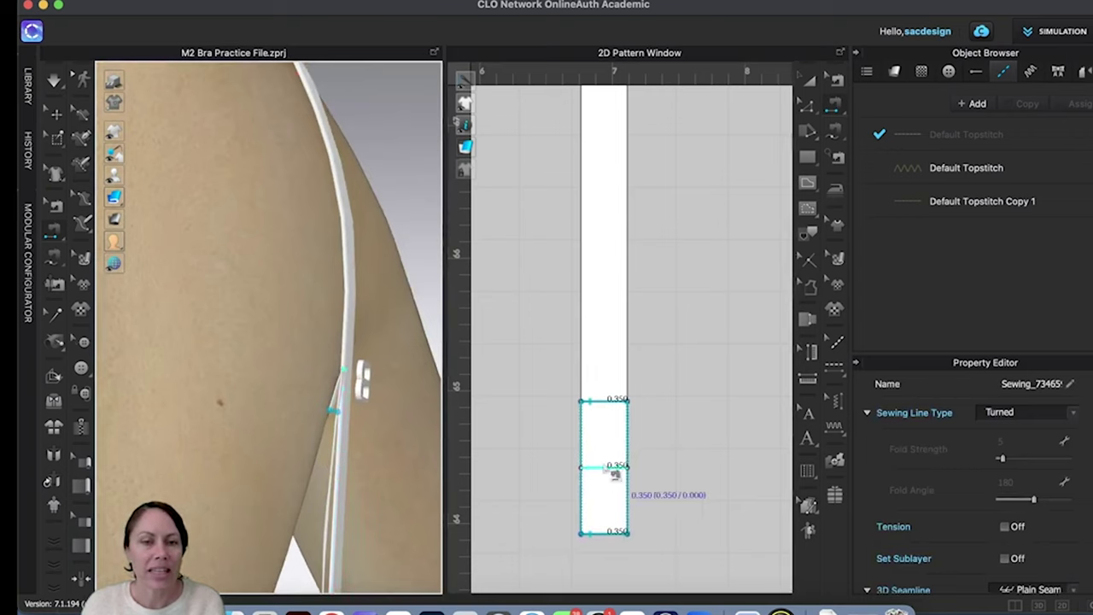
Step: Pin the strap piece along its fold line with Pin (Box) in the 2D pattern
left_click(58, 142)
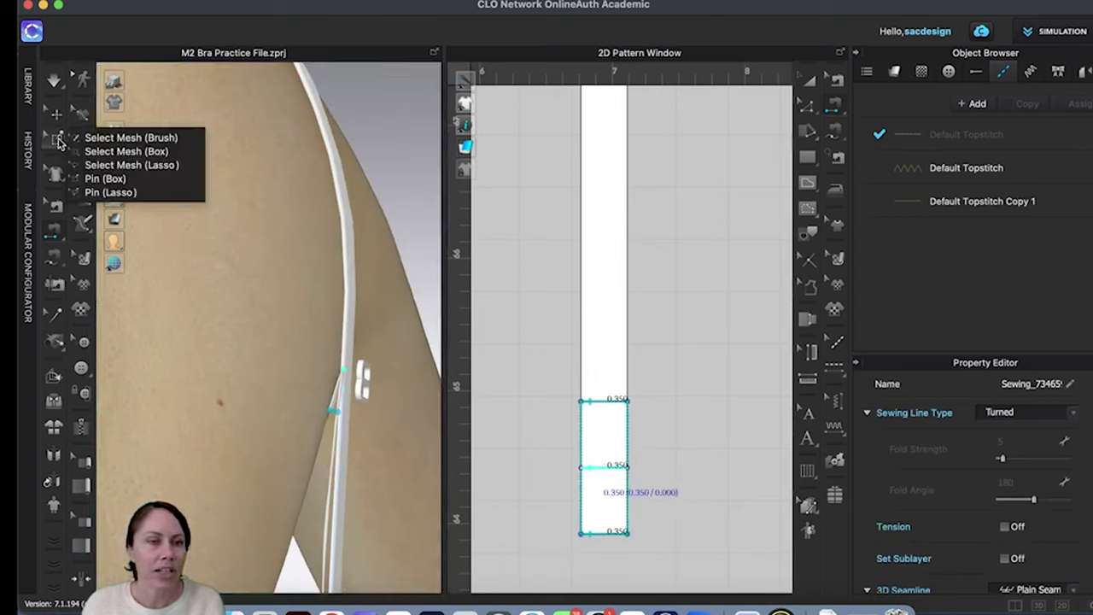
left_click(97, 179)
left_click_drag(573, 461, 633, 481)
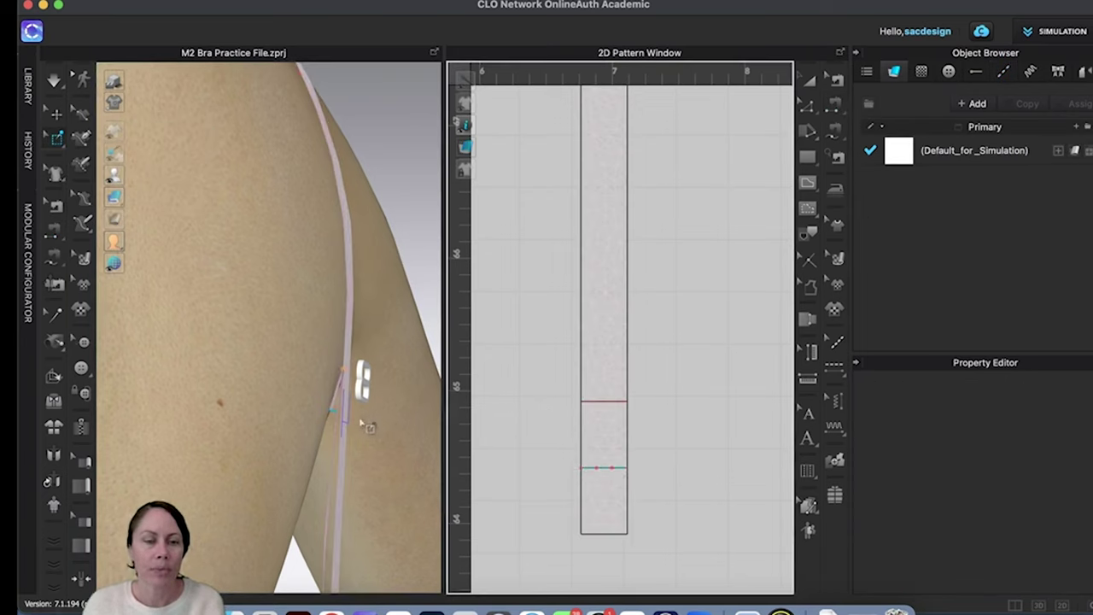
Step: Simulate briefly so the sewn strap end closes into a loop near the slider, and stop the simulation
scroll(367, 426, "up", 5)
right_click_drag(367, 425, 286, 331)
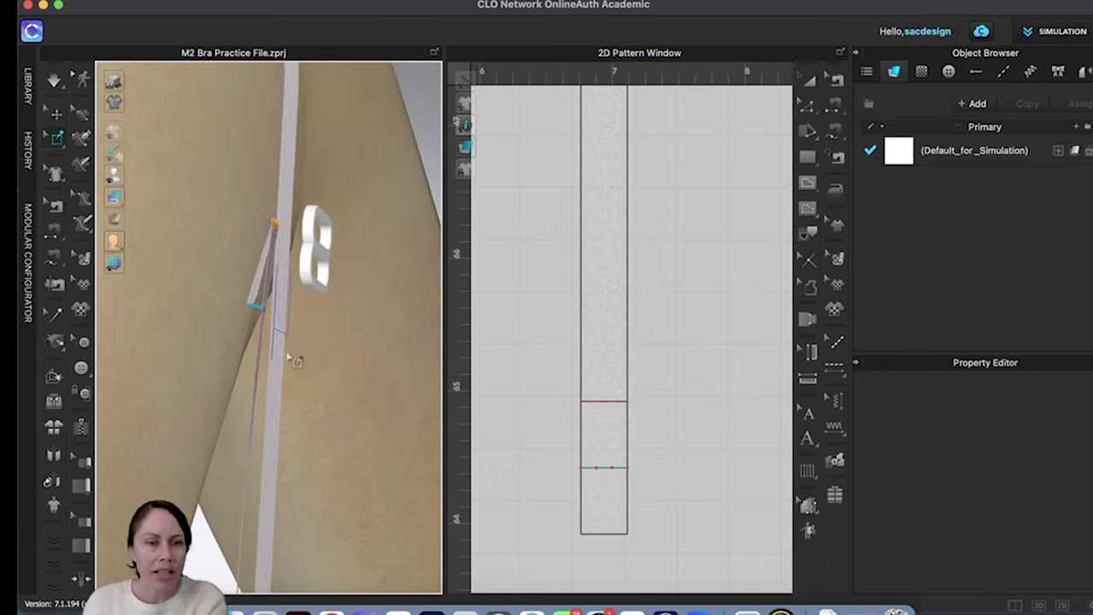
key("space")
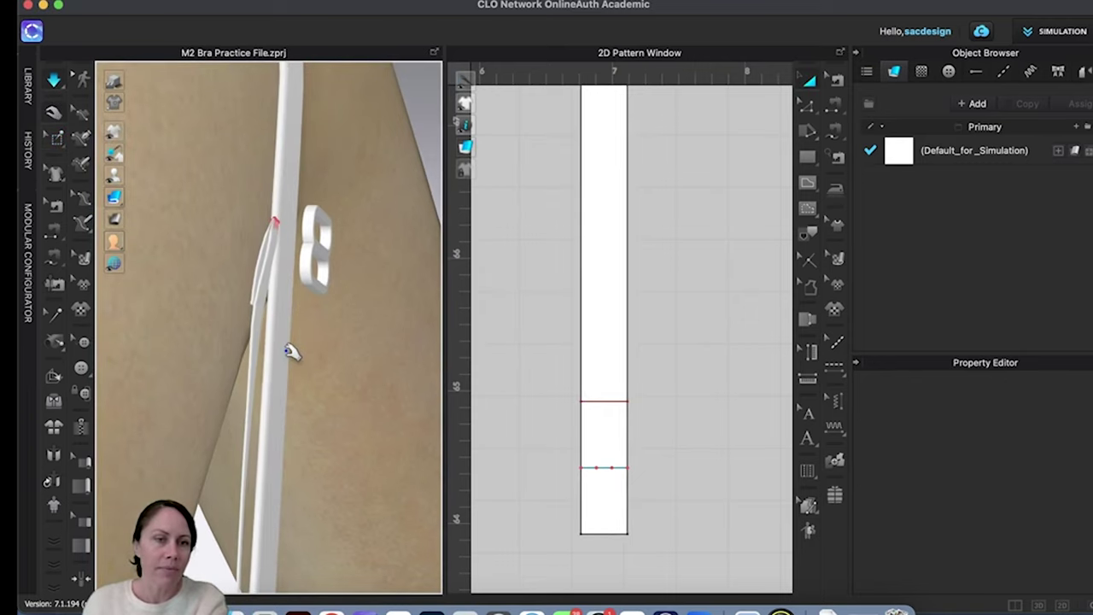
key("space")
Step: Examine how the folded strap end sits beside the slider and the back strap from behind the avatar
scroll(304, 367, "up", 3)
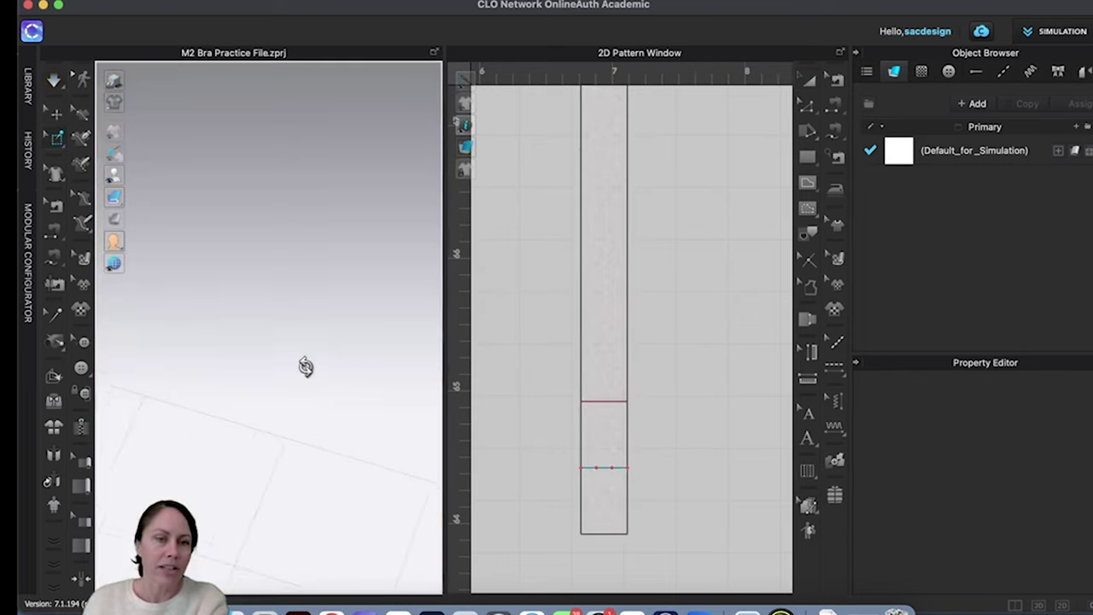
scroll(316, 355, "down", 5)
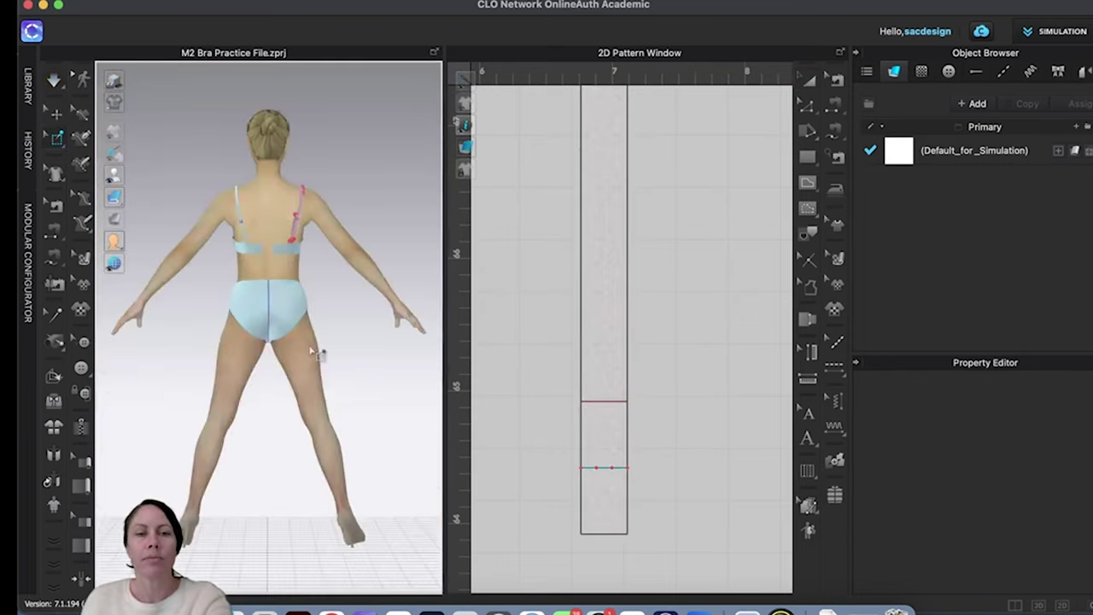
scroll(337, 236, "up", 4)
scroll(336, 236, "up", 5)
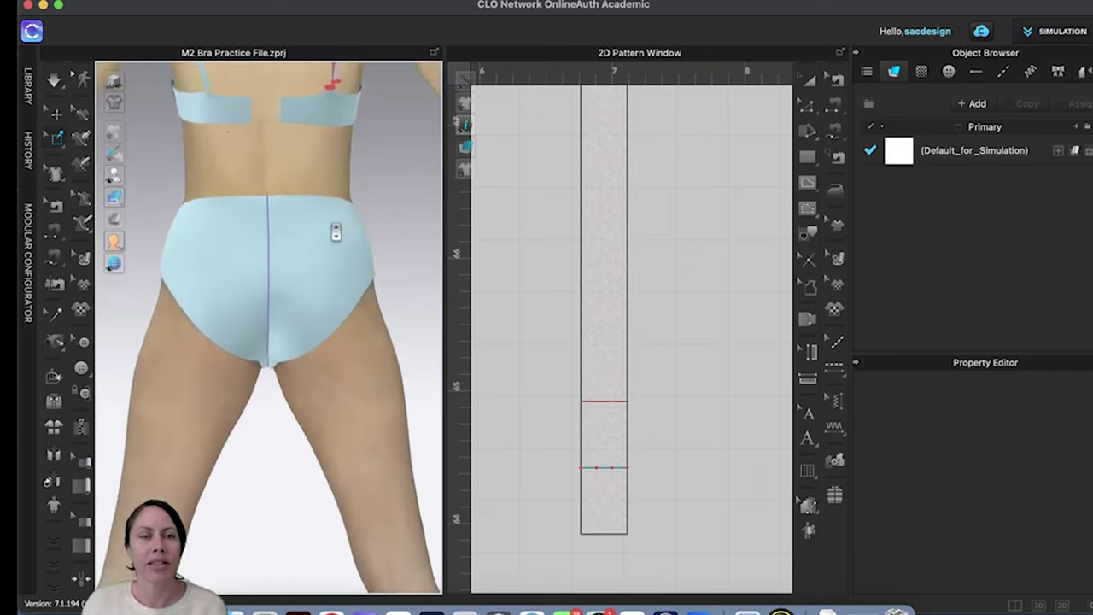
middle_click_drag(308, 410, 293, 354)
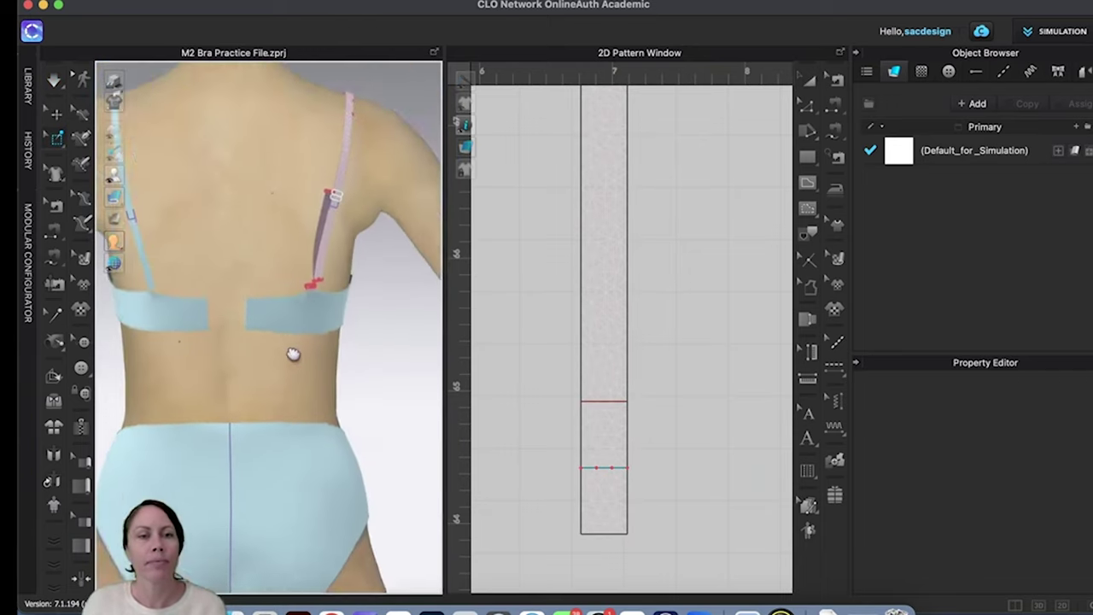
scroll(290, 350, "up", 2)
scroll(359, 253, "up", 3)
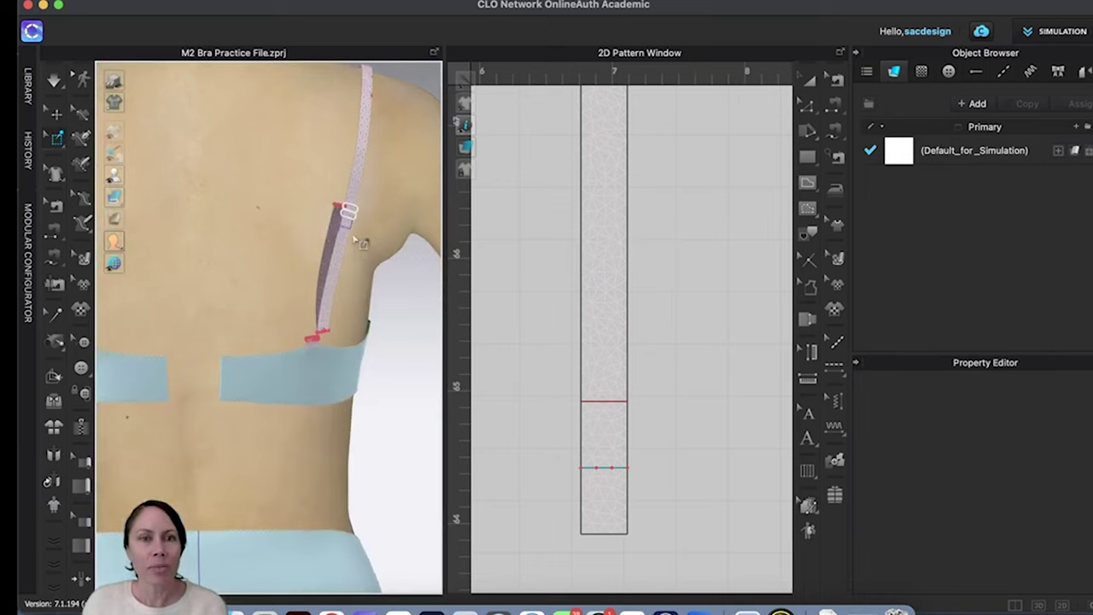
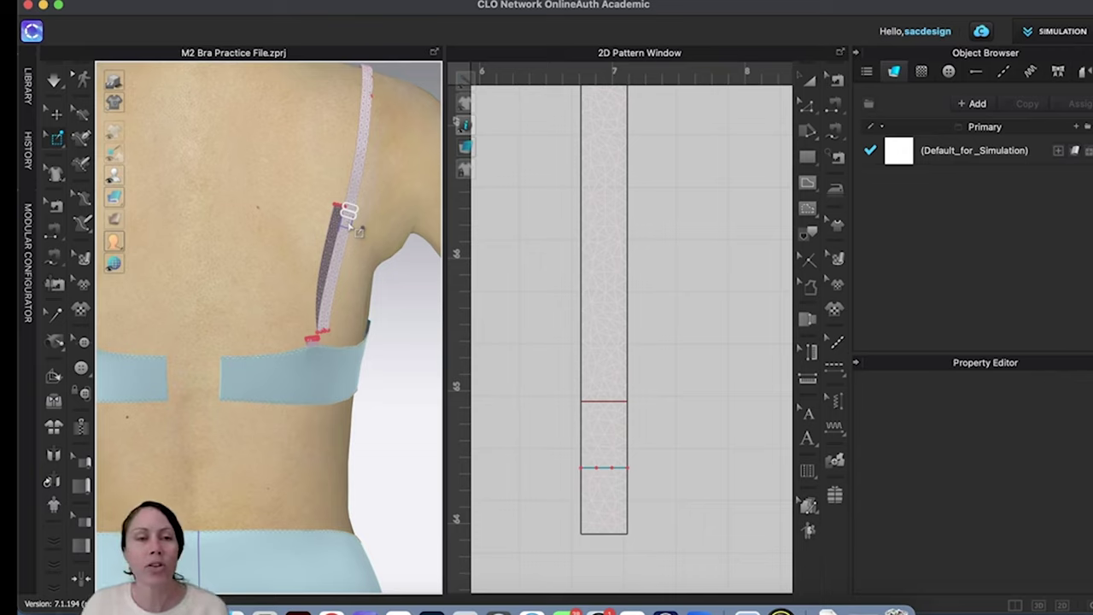
right_click_drag(360, 224, 282, 281)
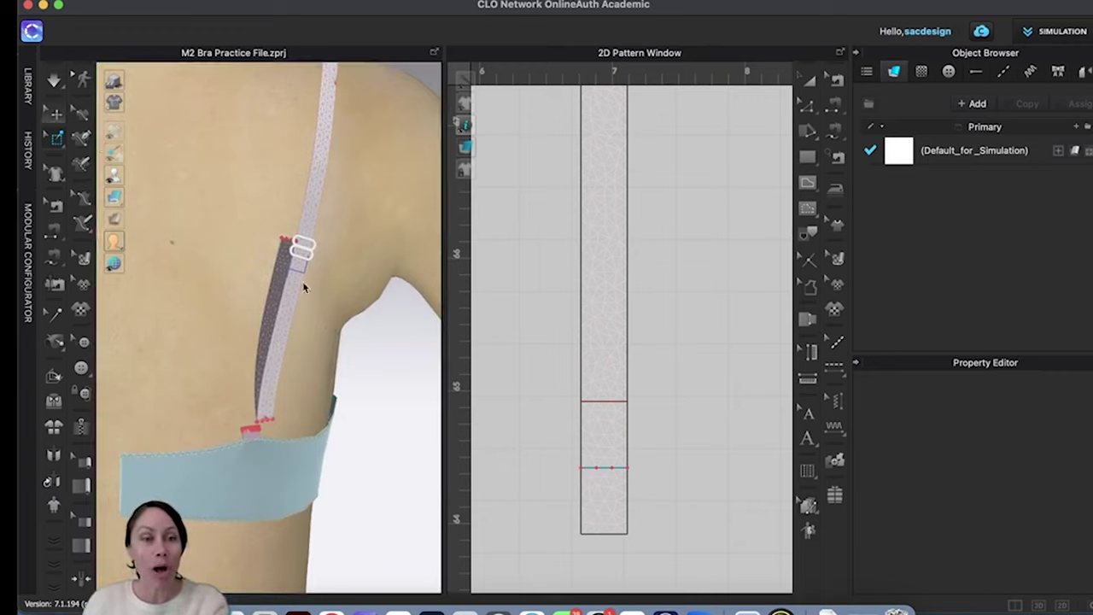
Step: Set the particle distance of both the back strap and the extra strap piece to 1 mm, accepting slower simulation
key("q")
left_click(293, 301)
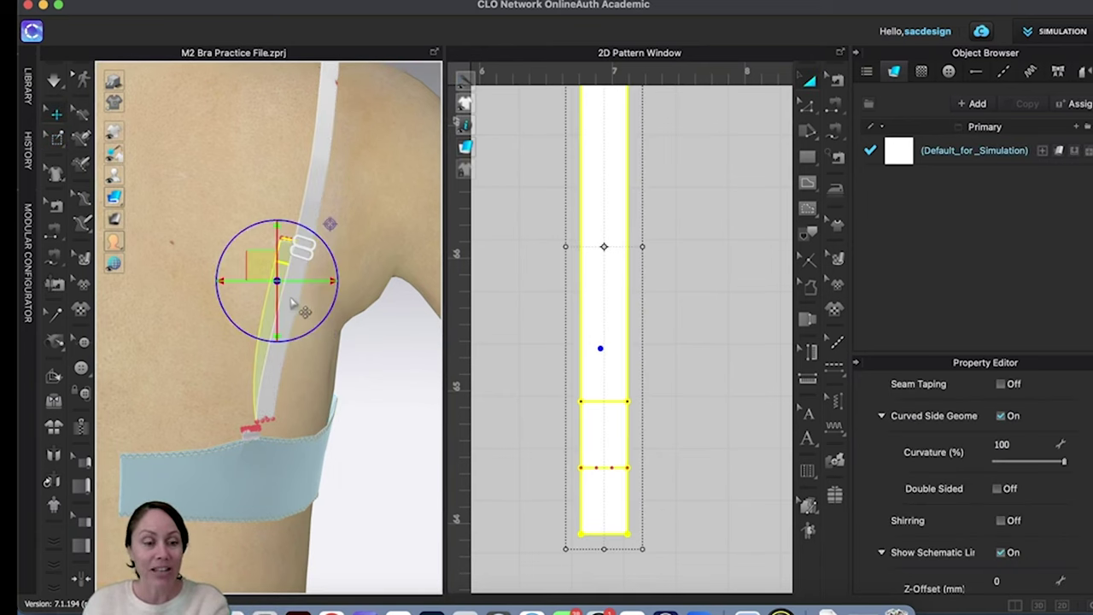
left_click(290, 298, "shift")
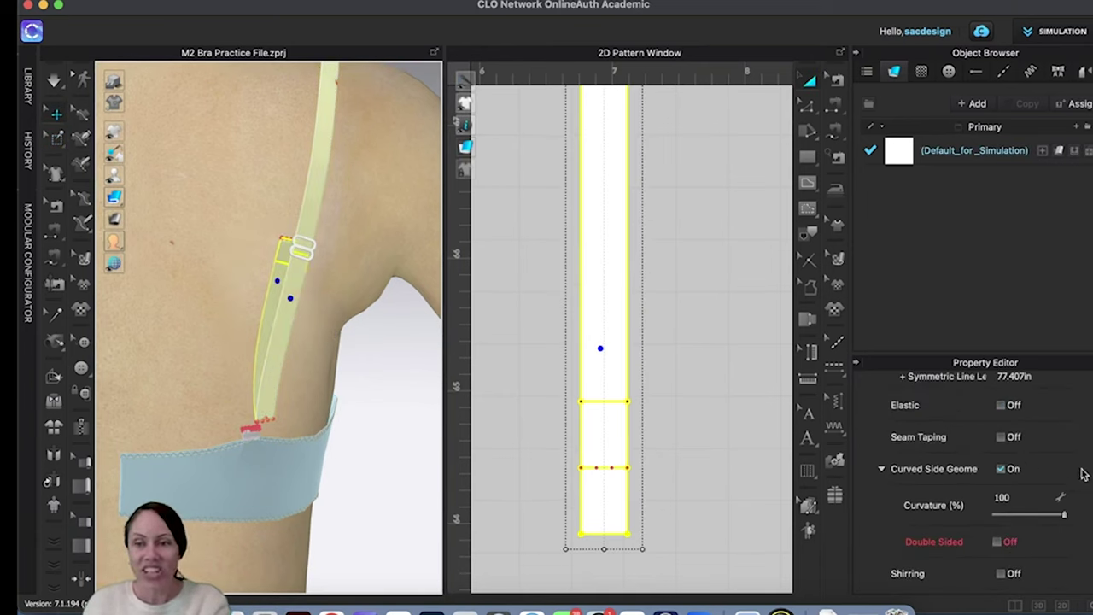
scroll(1038, 525, "down", 5)
scroll(1036, 525, "down", 4)
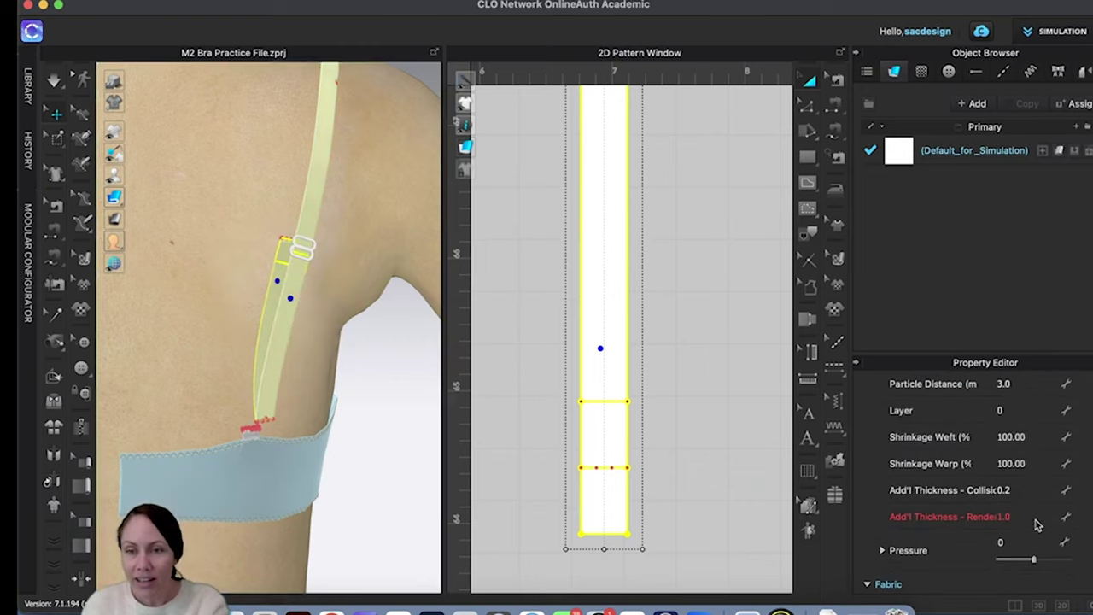
double_click(1004, 384)
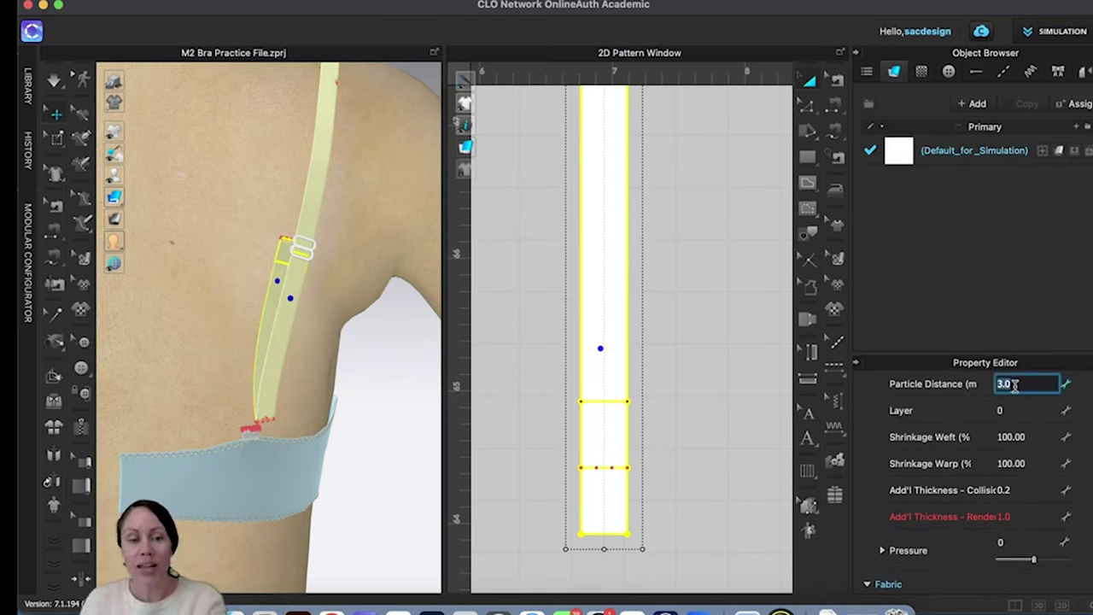
type("1")
key("Return")
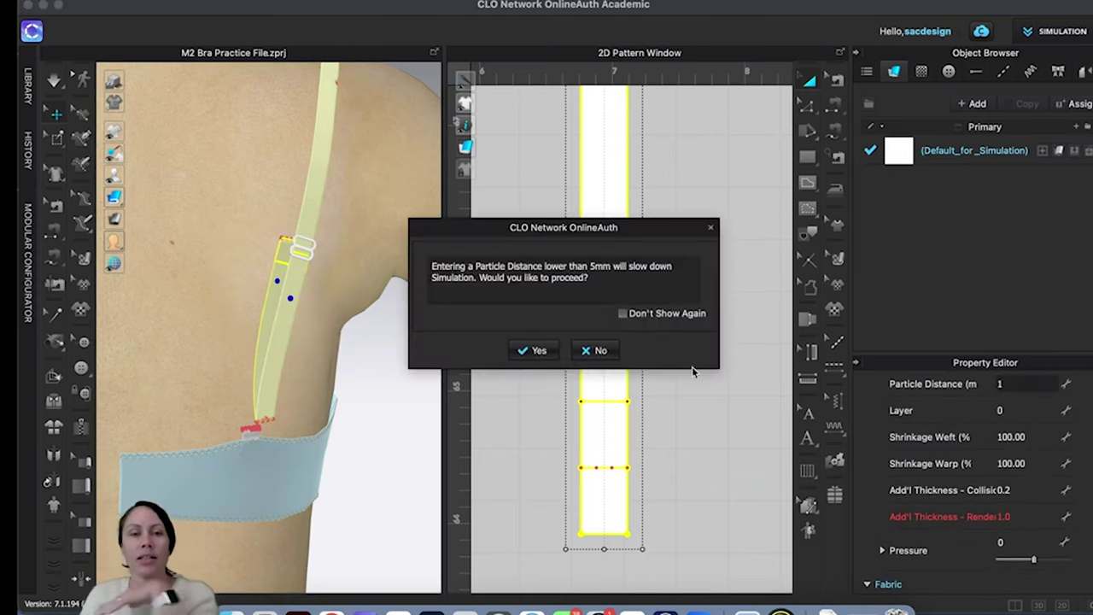
left_click(538, 351)
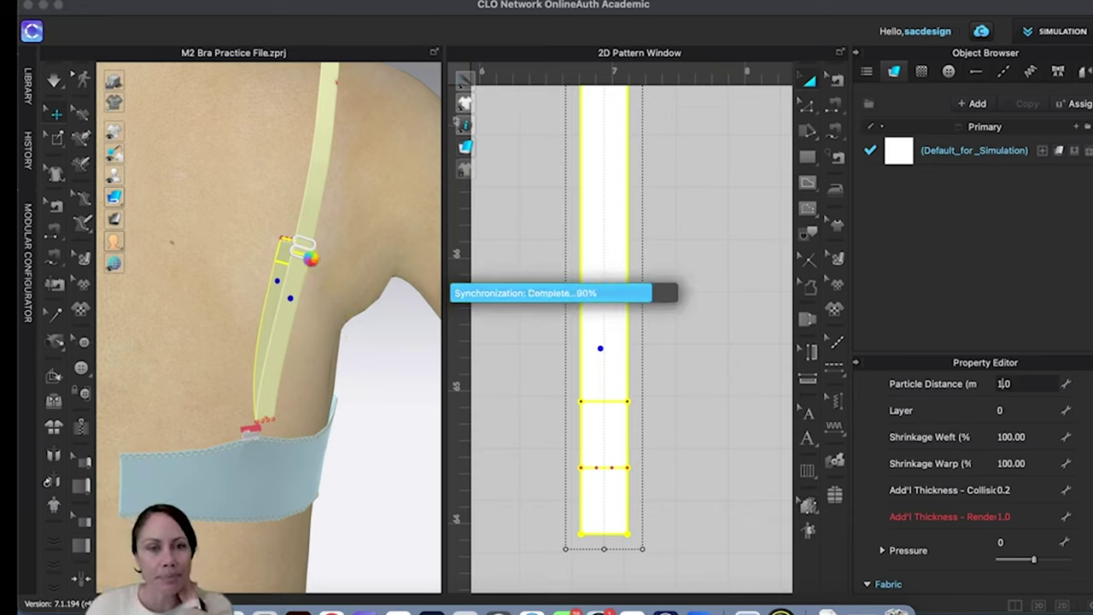
Step: Select the back strap's mesh along its internal line with Select Mesh (Box) and move it outward and slightly up at the slider
right_click_drag(296, 261, 314, 269)
right_click_drag(538, 232, 547, 530)
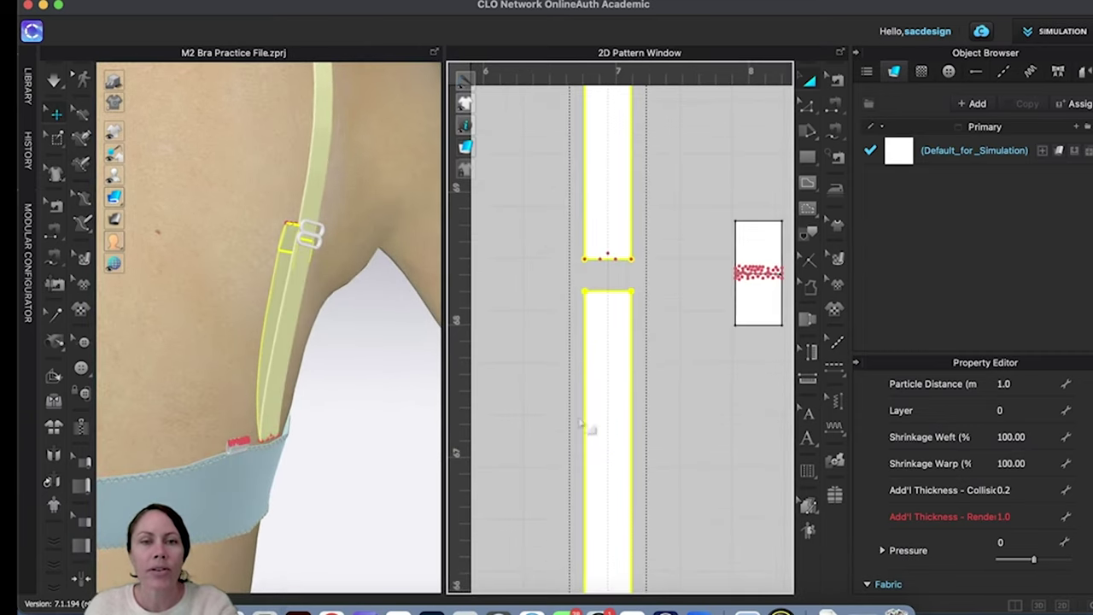
left_click(307, 215)
right_click_drag(580, 224, 566, 608)
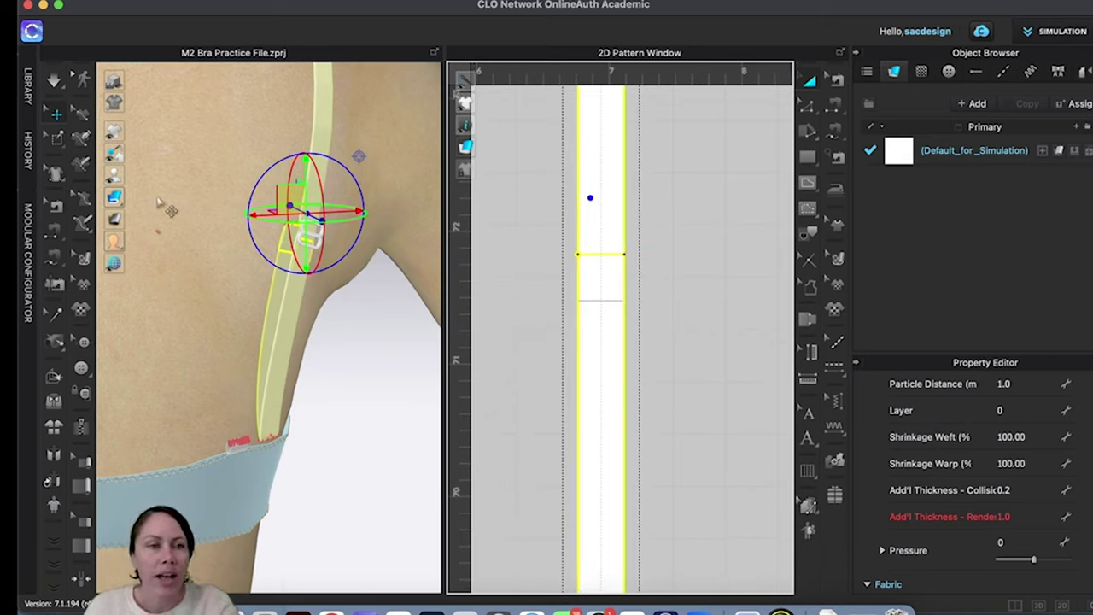
left_click(58, 142)
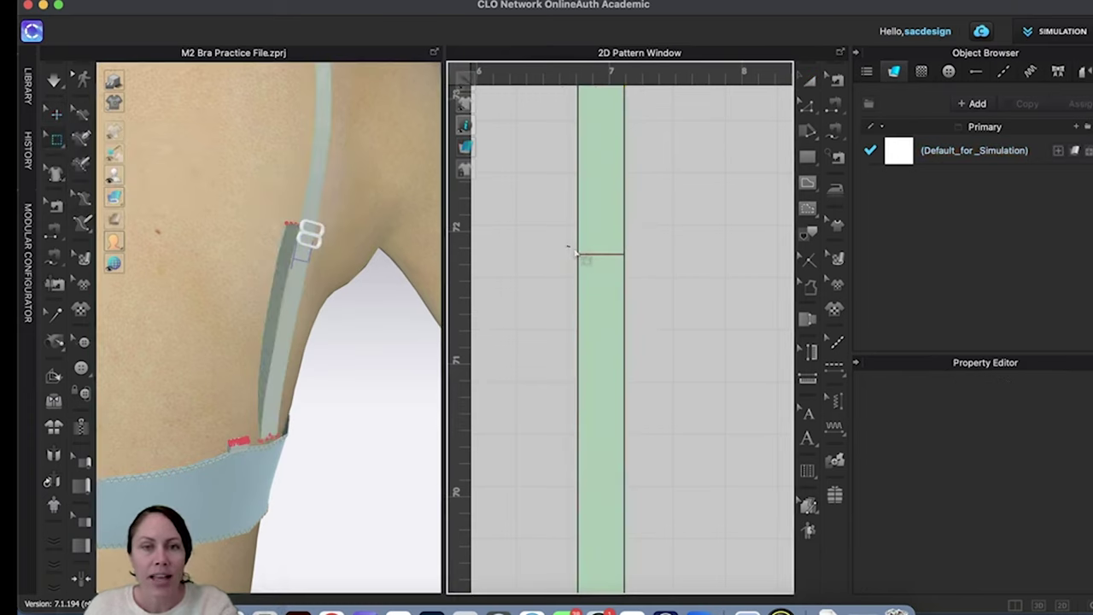
left_click_drag(566, 246, 632, 271)
right_click_drag(353, 287, 369, 283)
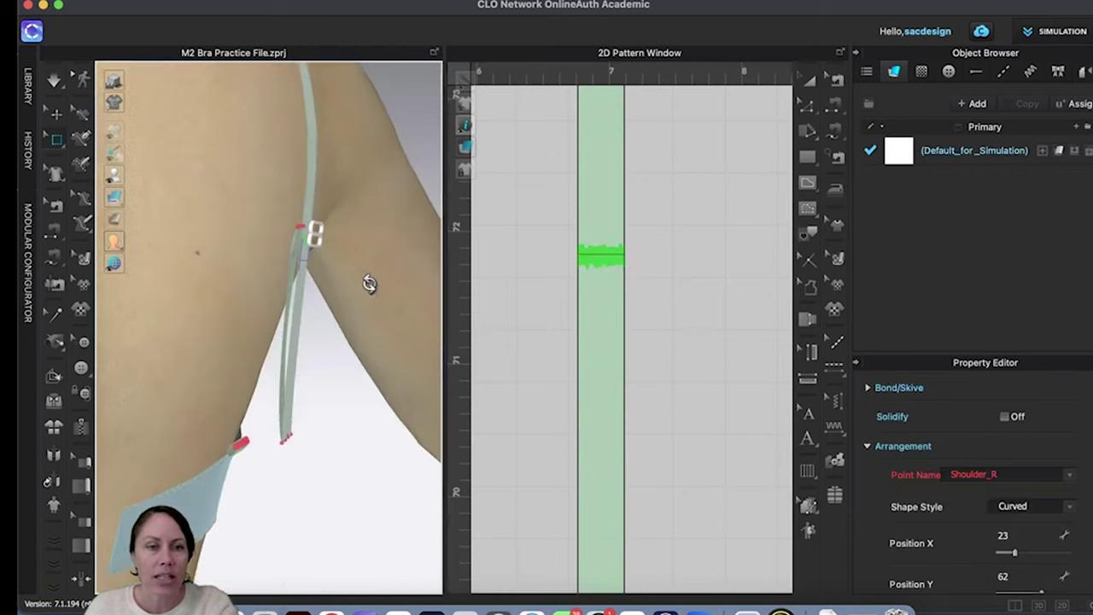
left_click(313, 239)
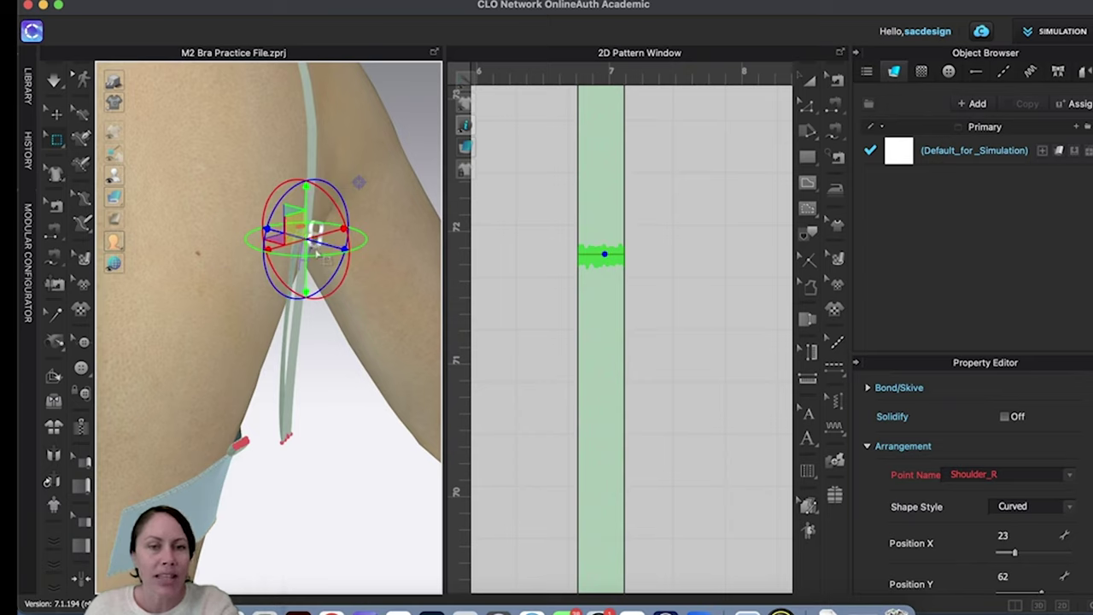
right_click_drag(322, 250, 329, 251)
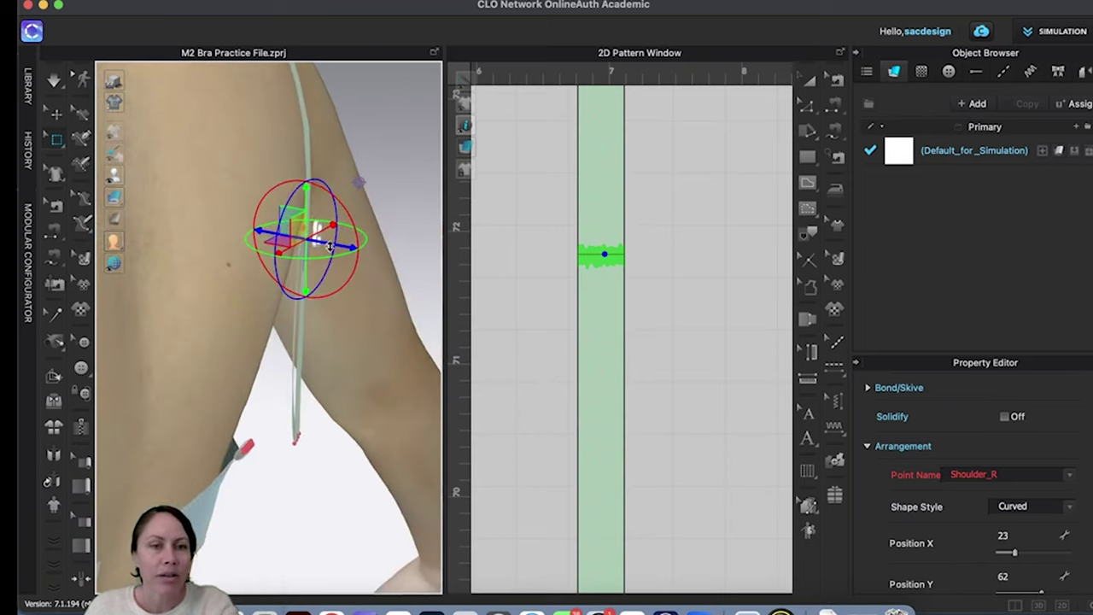
left_click_drag(333, 246, 348, 246)
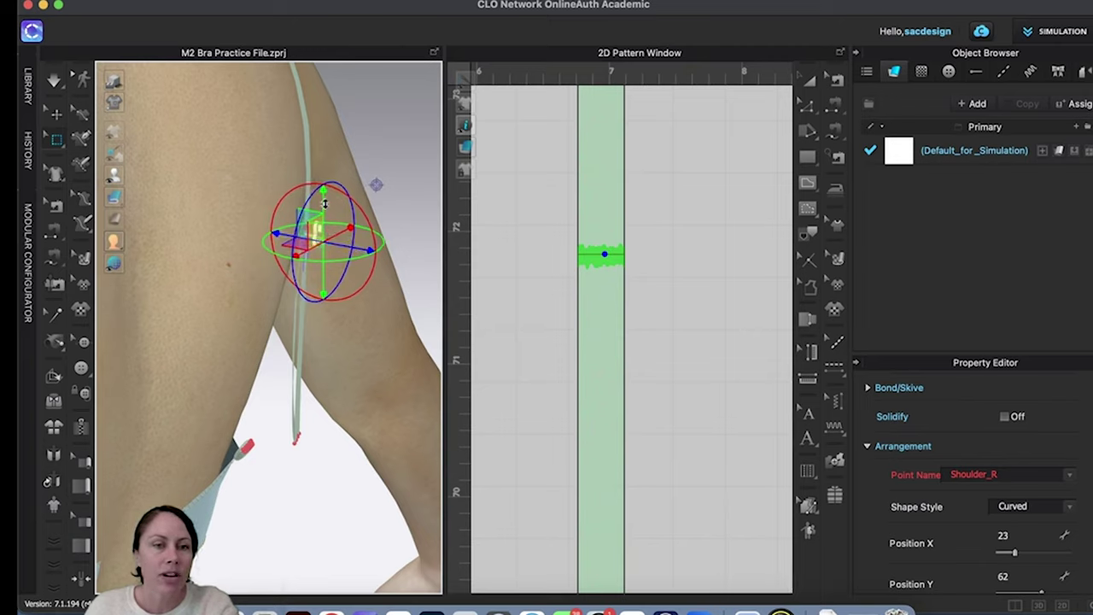
left_click_drag(323, 201, 324, 196)
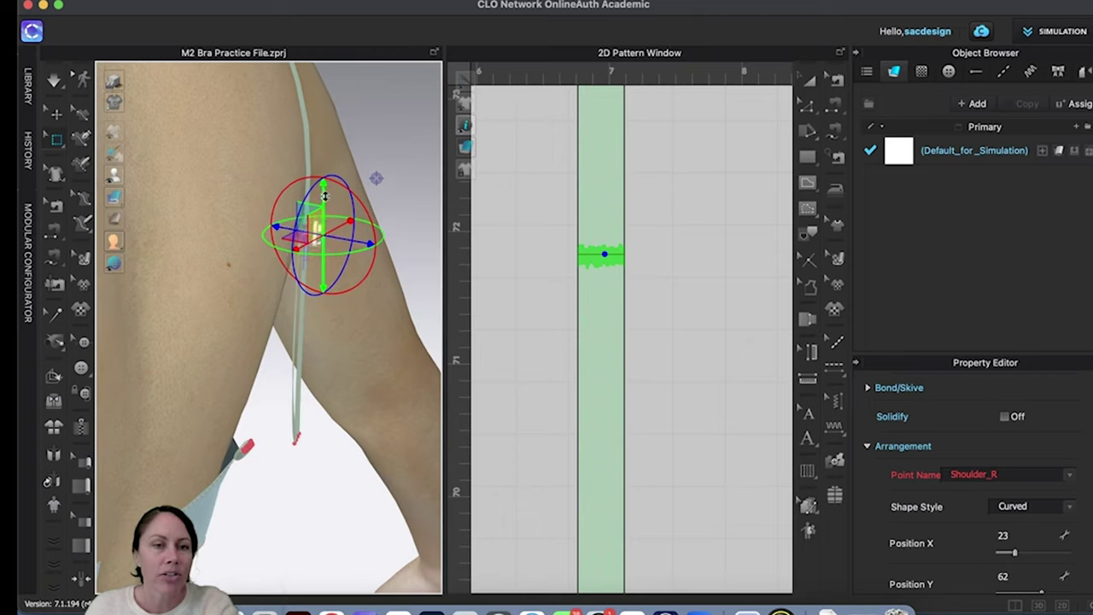
right_click_drag(328, 295, 348, 226)
left_click(350, 226)
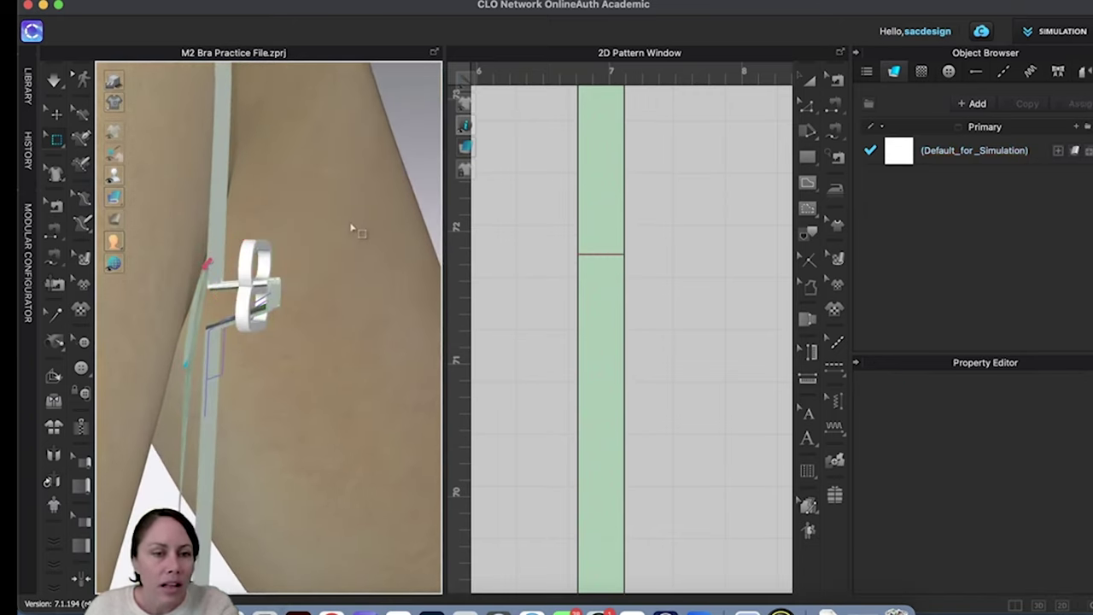
Step: Reselect the same mesh band across the back strap and pull it higher and farther away from the body
mouse_move(341, 244)
right_mouse_down()
mouse_move(332, 247)
mouse_move(359, 242)
right_mouse_up()
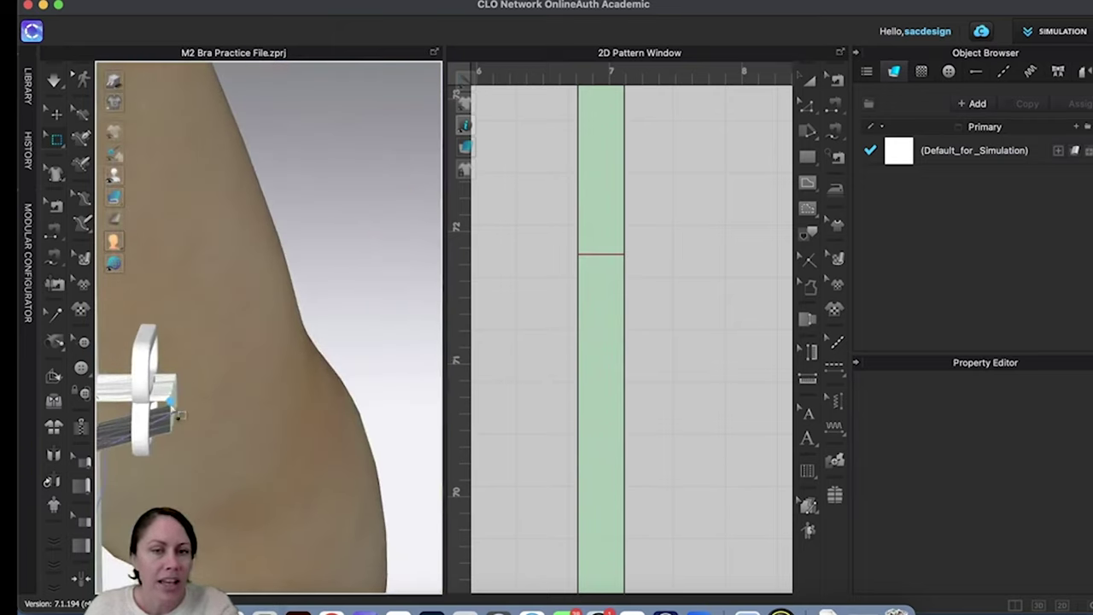
left_click_drag(563, 242, 646, 271)
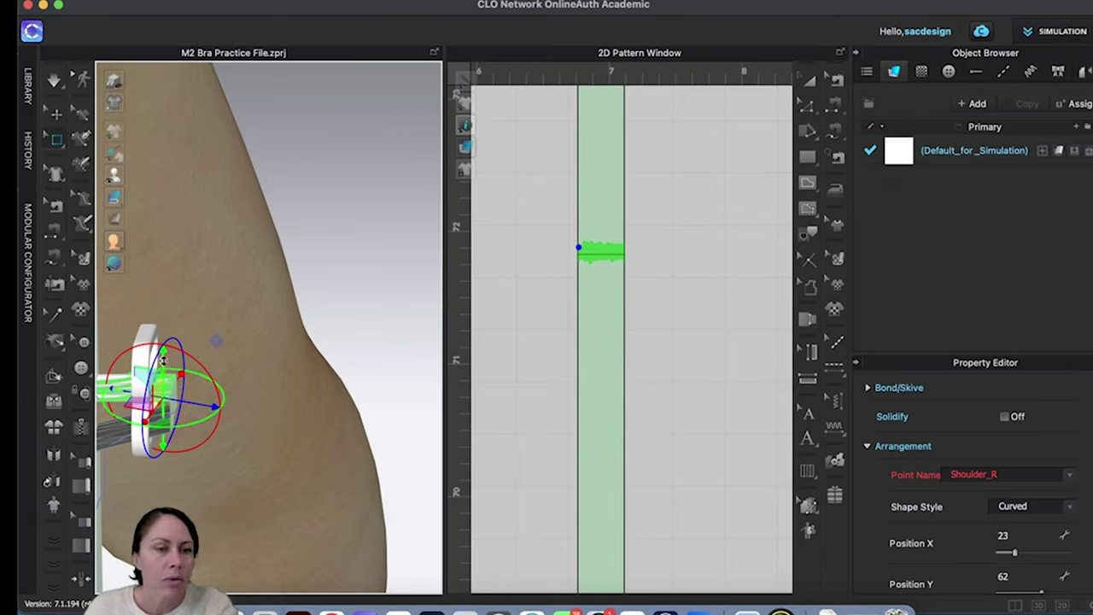
left_click_drag(163, 360, 196, 326)
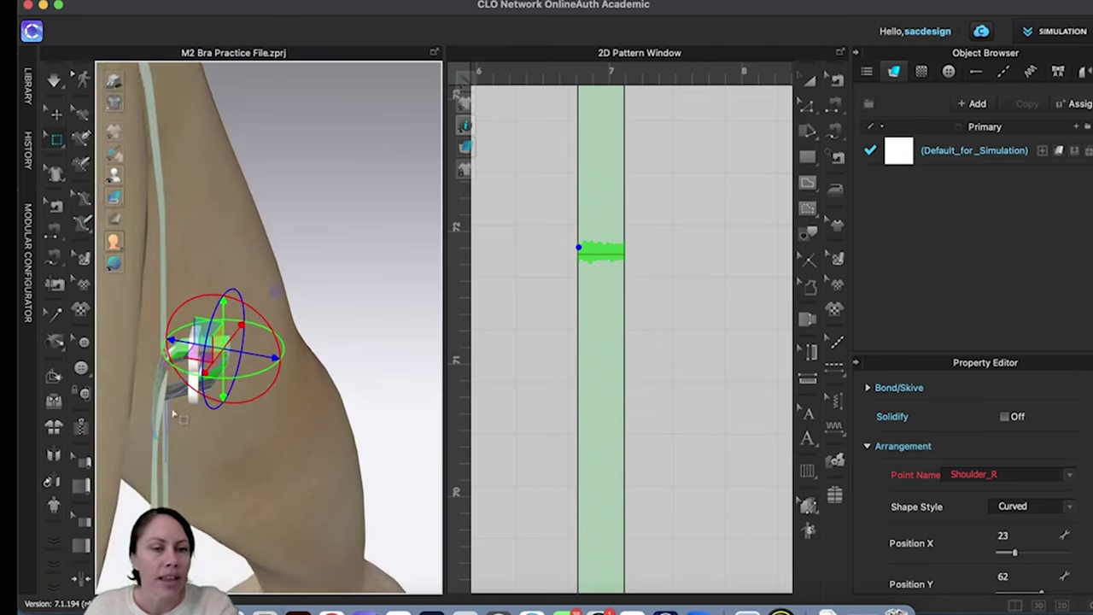
mouse_move(168, 408)
right_mouse_down()
mouse_move(152, 388)
mouse_move(163, 385)
mouse_move(164, 401)
right_mouse_up()
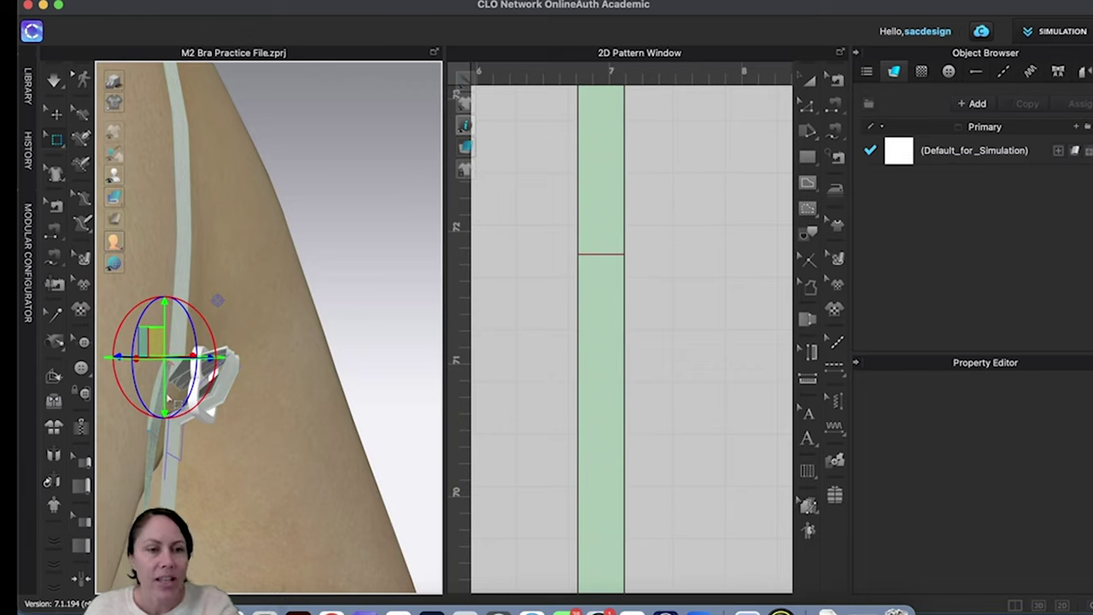
right_click_drag(179, 404, 158, 337)
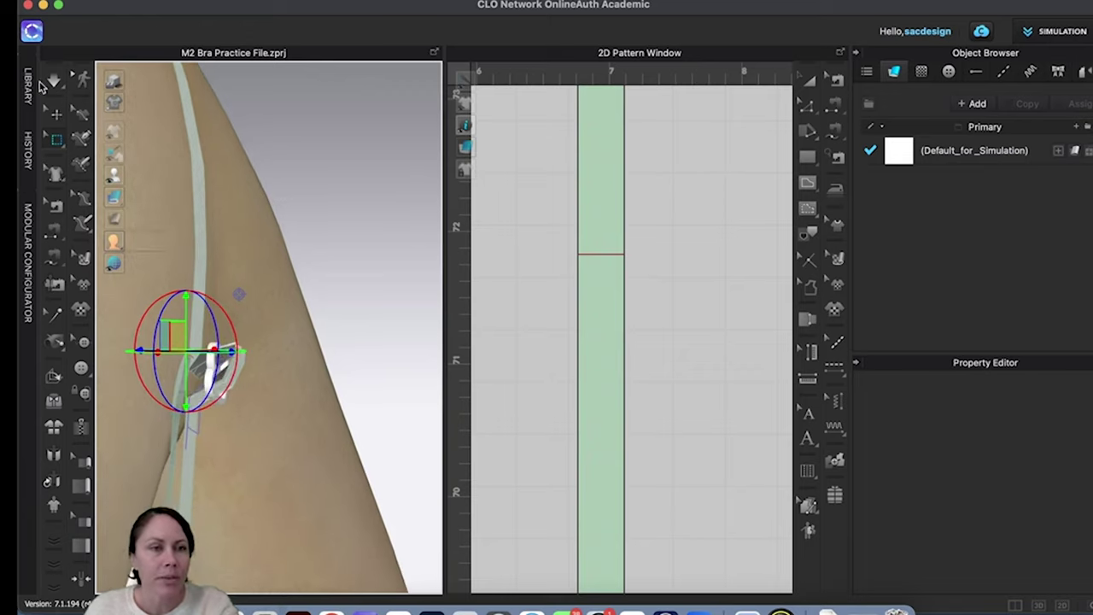
Step: Examine the back strap's loop through the slider in 3D and locate the extra strap piece in the 2D pattern
left_click(56, 116)
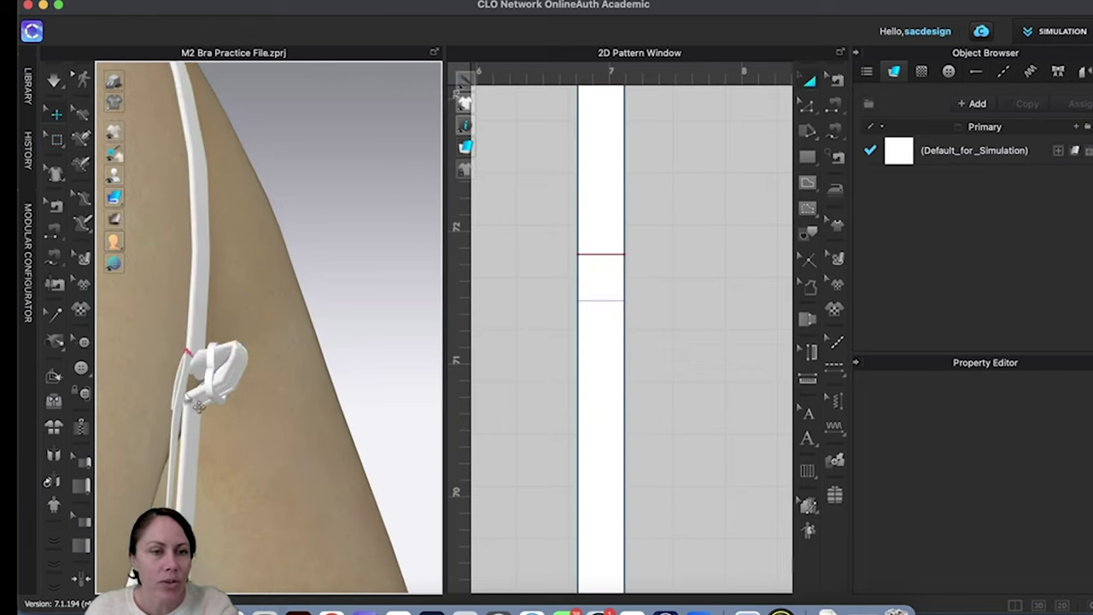
left_click(214, 368)
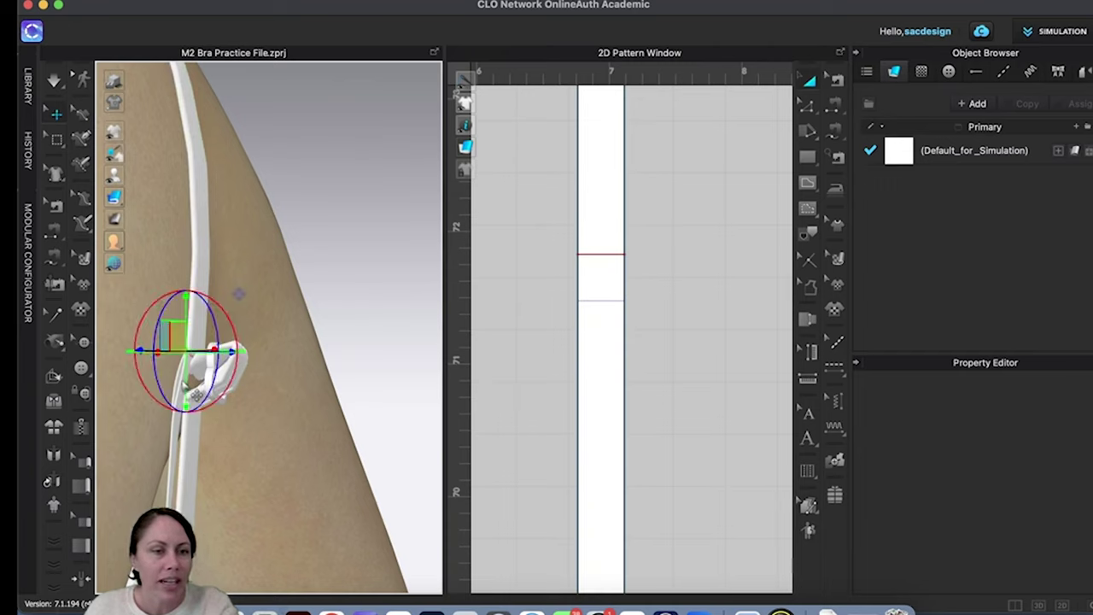
right_click_drag(195, 395, 150, 423)
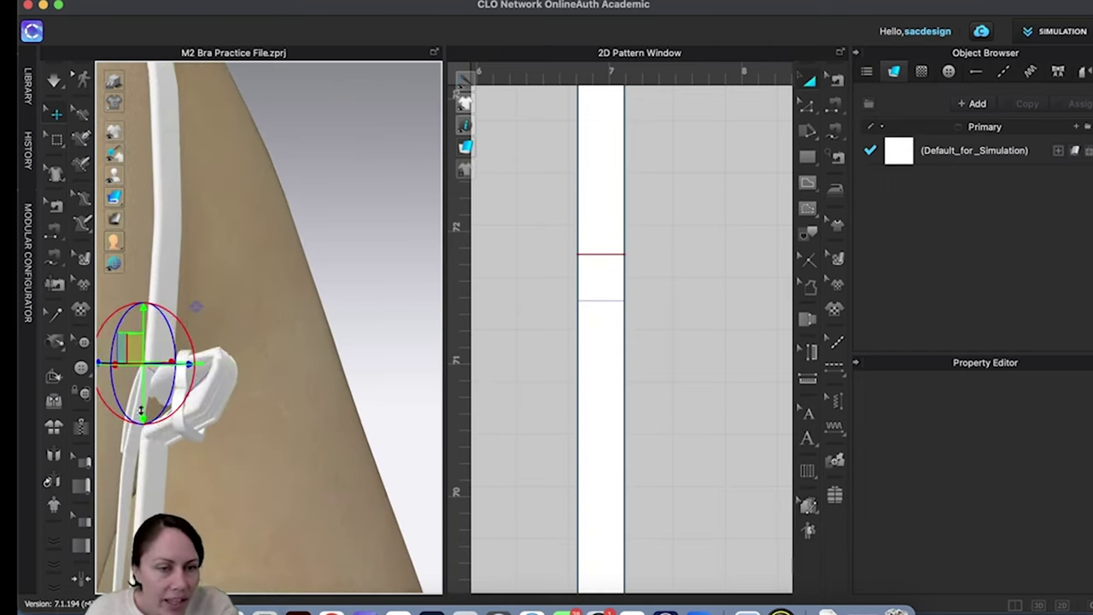
left_click(276, 424)
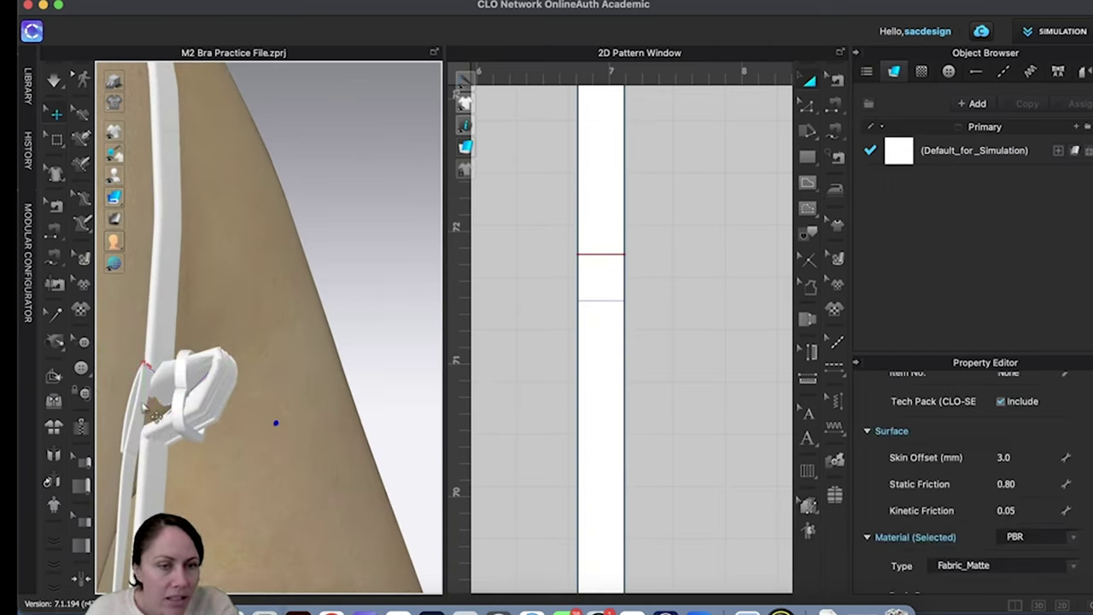
left_click(152, 408)
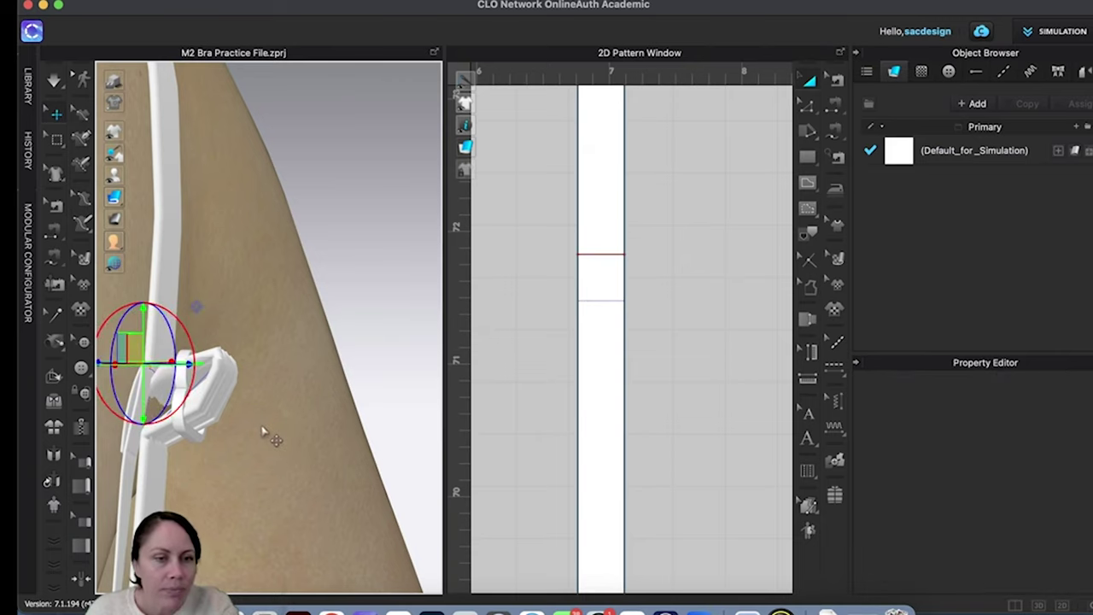
scroll(632, 443, "down", 4)
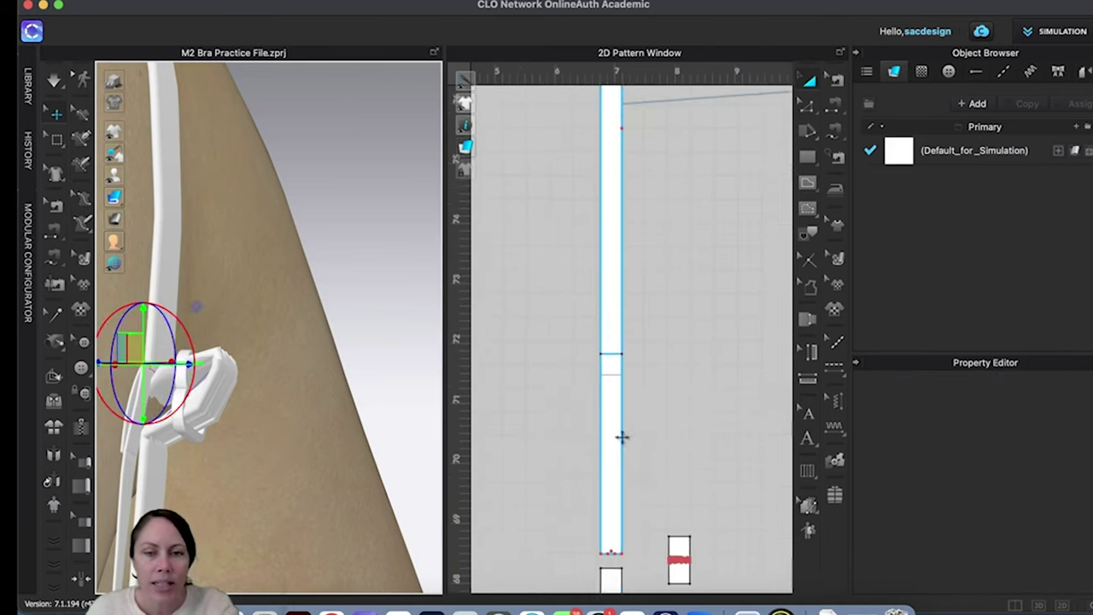
middle_click_drag(622, 436, 638, 146)
scroll(649, 395, "up", 3)
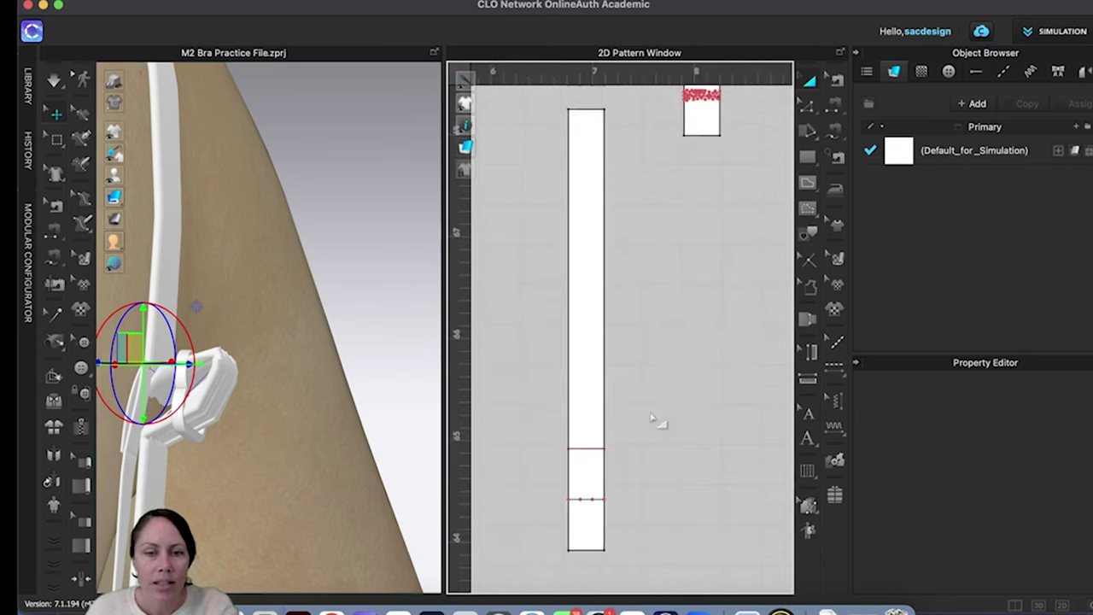
Step: Try to select the mesh between the extra strap piece's two internal lines with Select Mesh (Box) and shift it
left_click(130, 439)
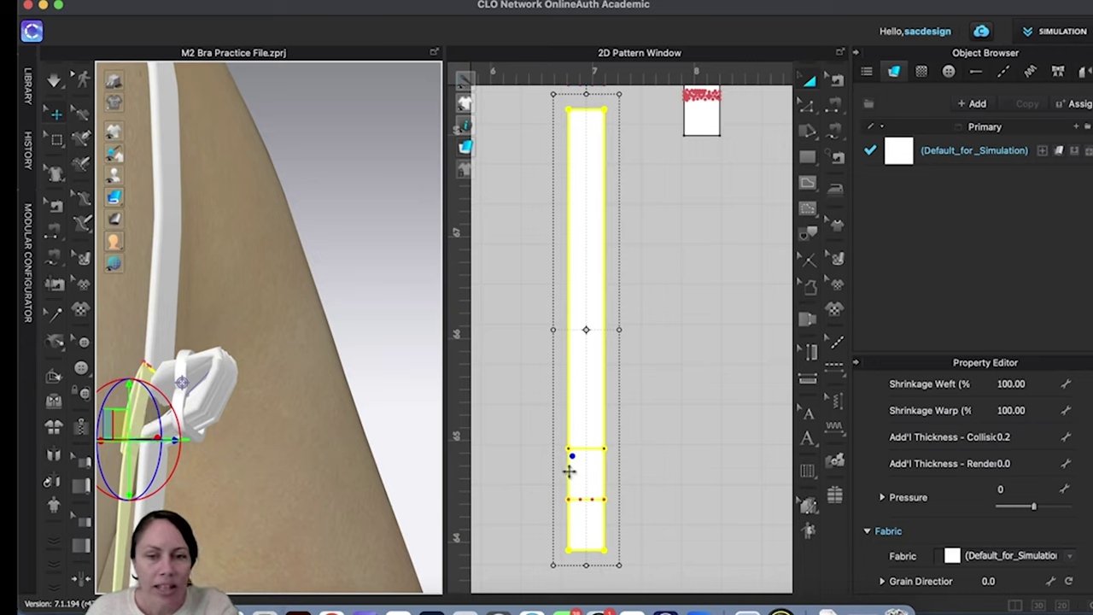
left_click(53, 141)
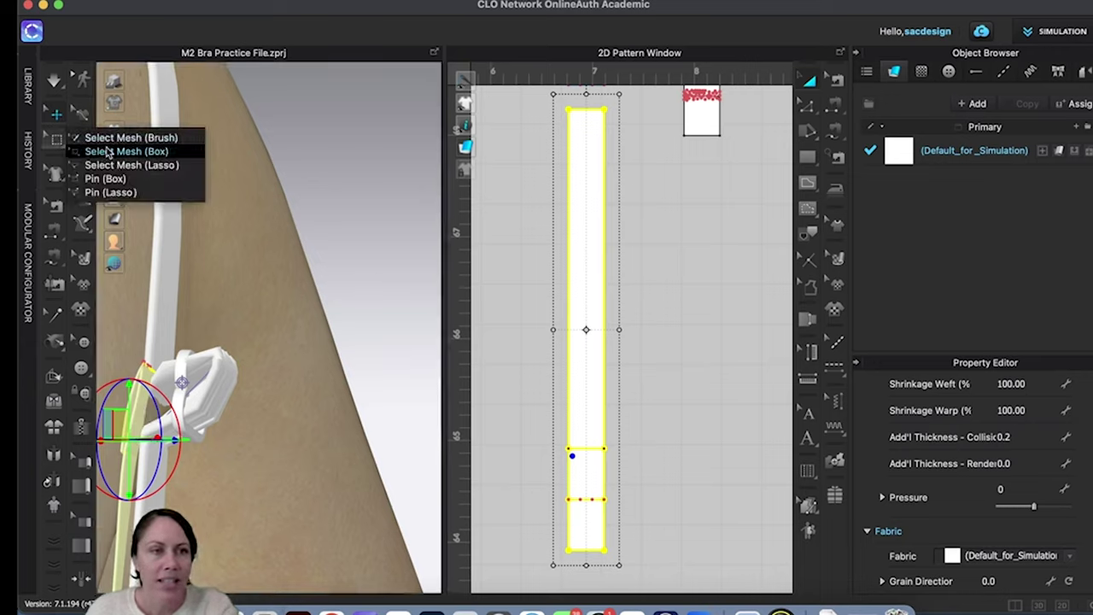
left_click_drag(561, 472, 616, 483)
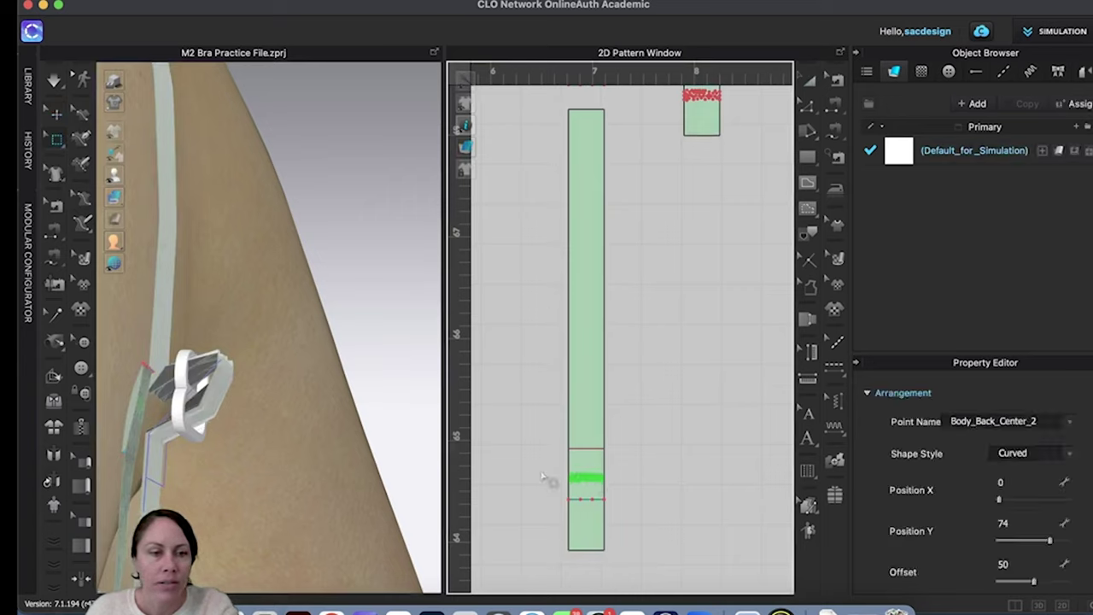
left_click(143, 408)
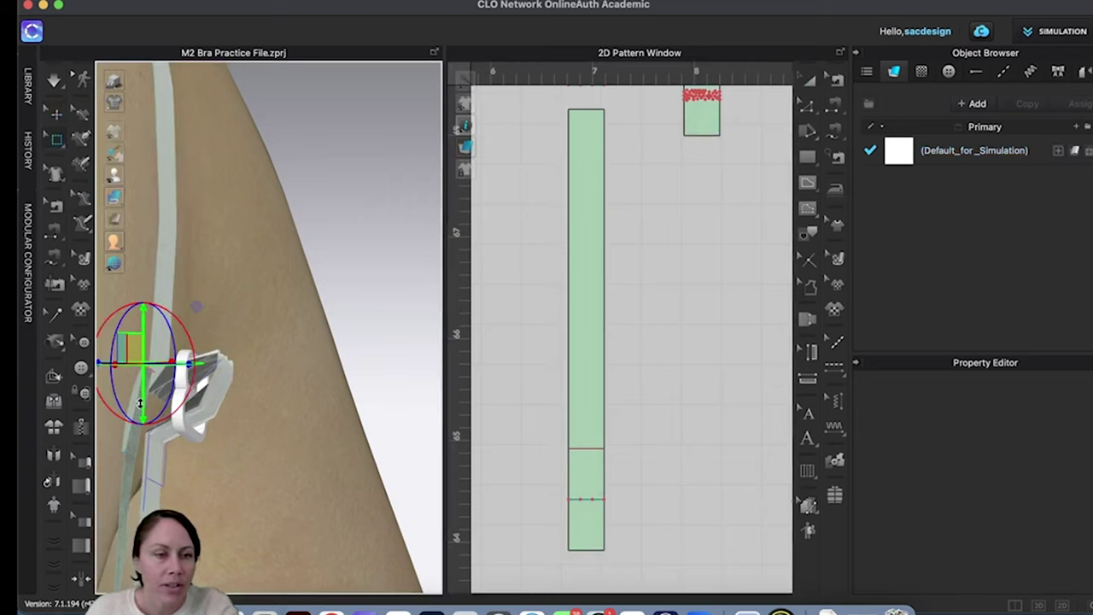
right_click_drag(171, 371, 163, 367)
mouse_move(163, 367)
left_mouse_down()
mouse_move(236, 371)
mouse_move(151, 363)
left_mouse_up()
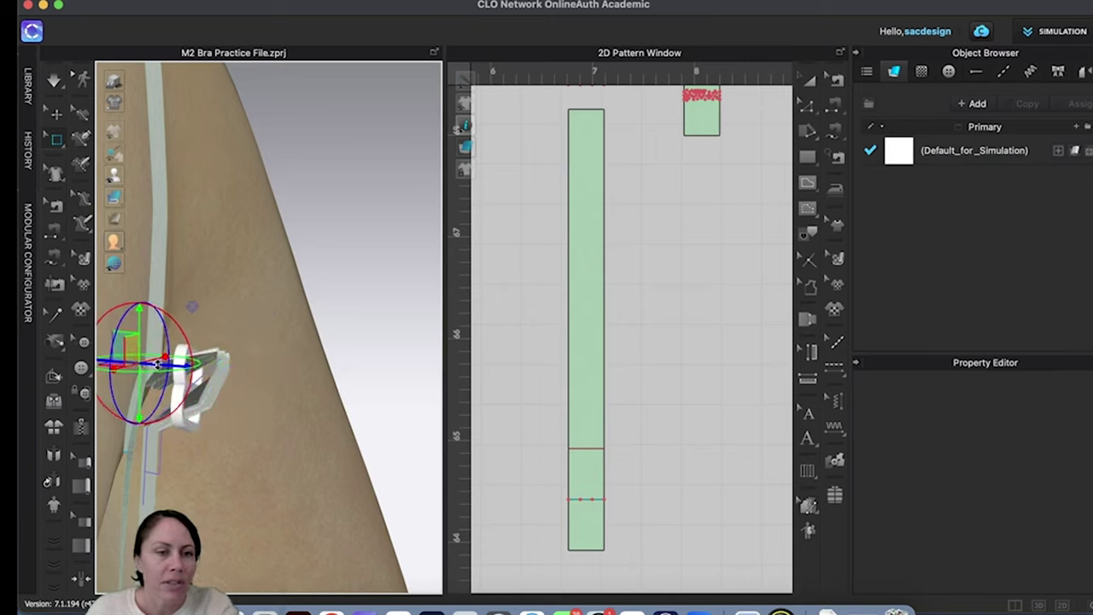
left_click(217, 462)
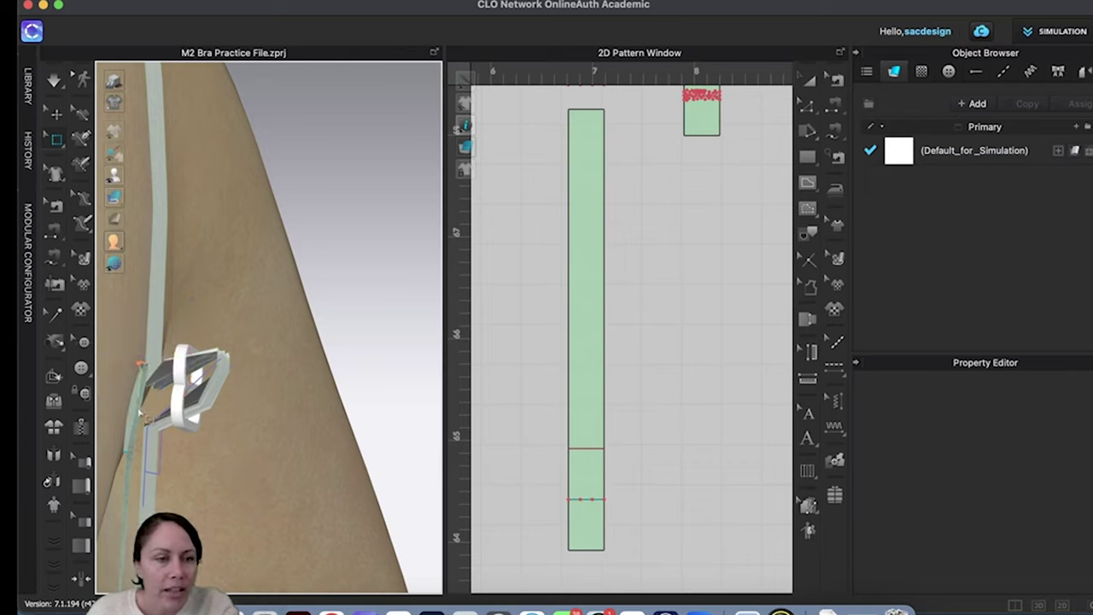
Step: Select the extra strap piece in 3D and check its position beside the slider from the back and side
right_click_drag(157, 467, 158, 351)
left_click(190, 350)
left_click(209, 360)
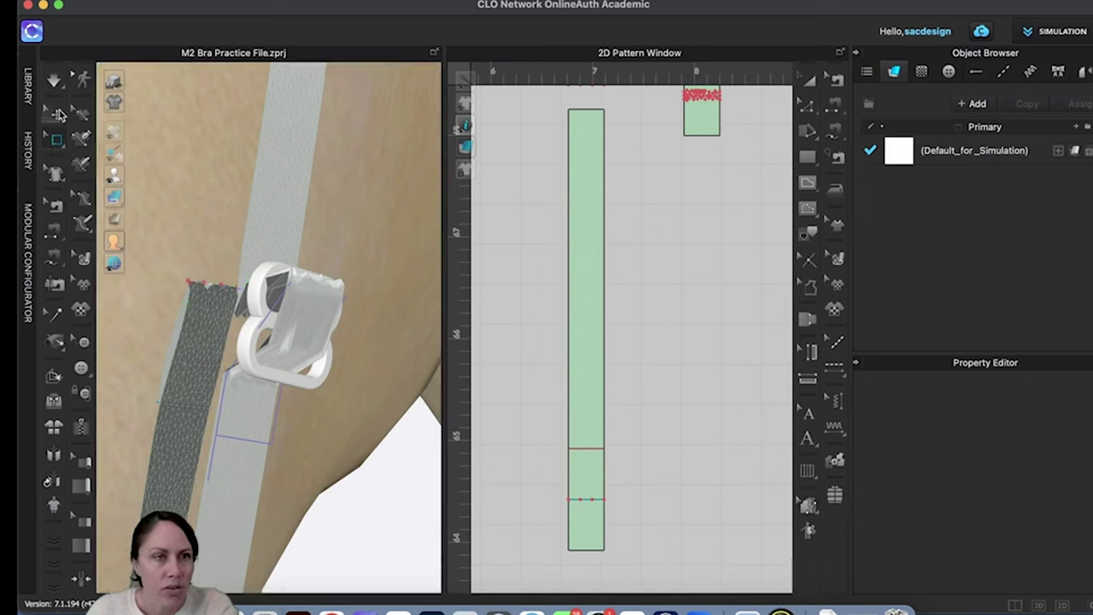
key("q")
left_click(195, 341)
left_click_drag(186, 328, 215, 363)
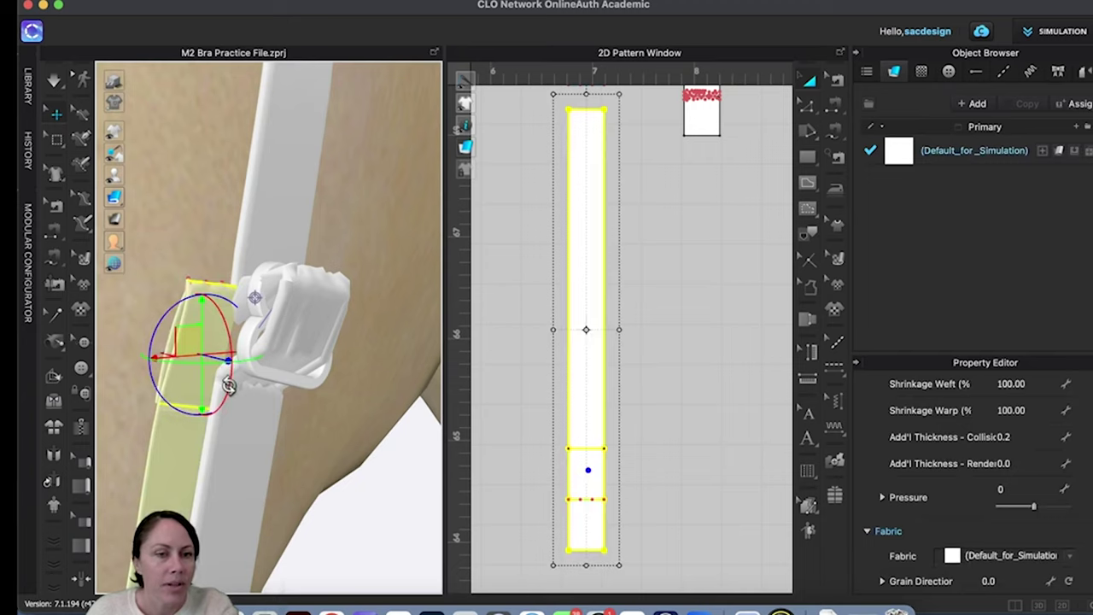
right_click_drag(227, 378, 288, 411)
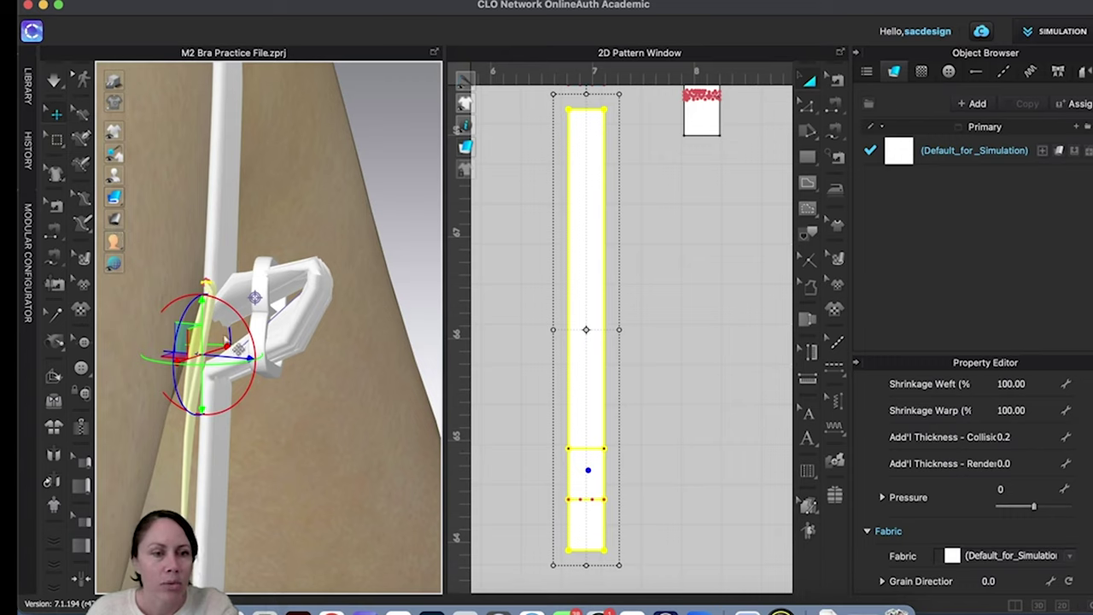
right_click_drag(230, 351, 178, 350)
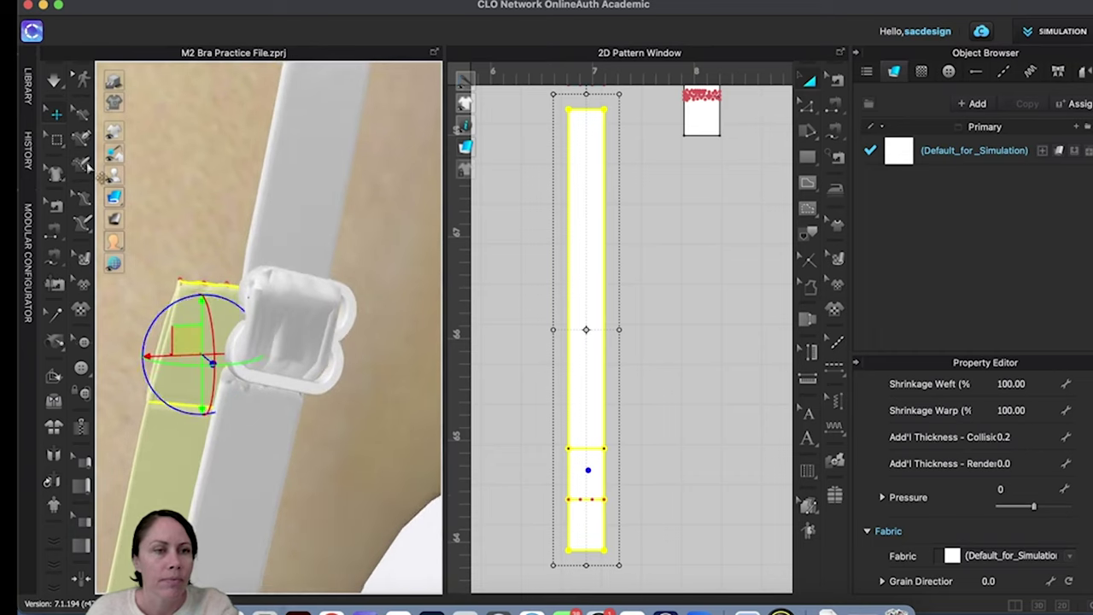
Step: Try to select the mesh band between the extra strap piece's two internal lines with Select Mesh (Box) and move it in 3D
left_click(552, 476)
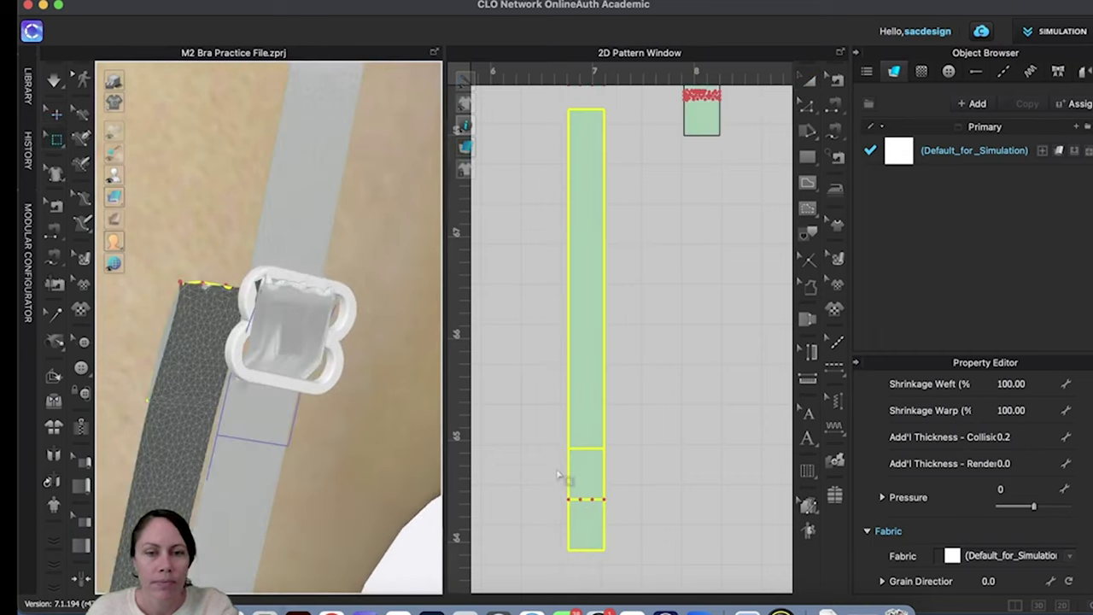
left_click_drag(557, 468, 610, 485)
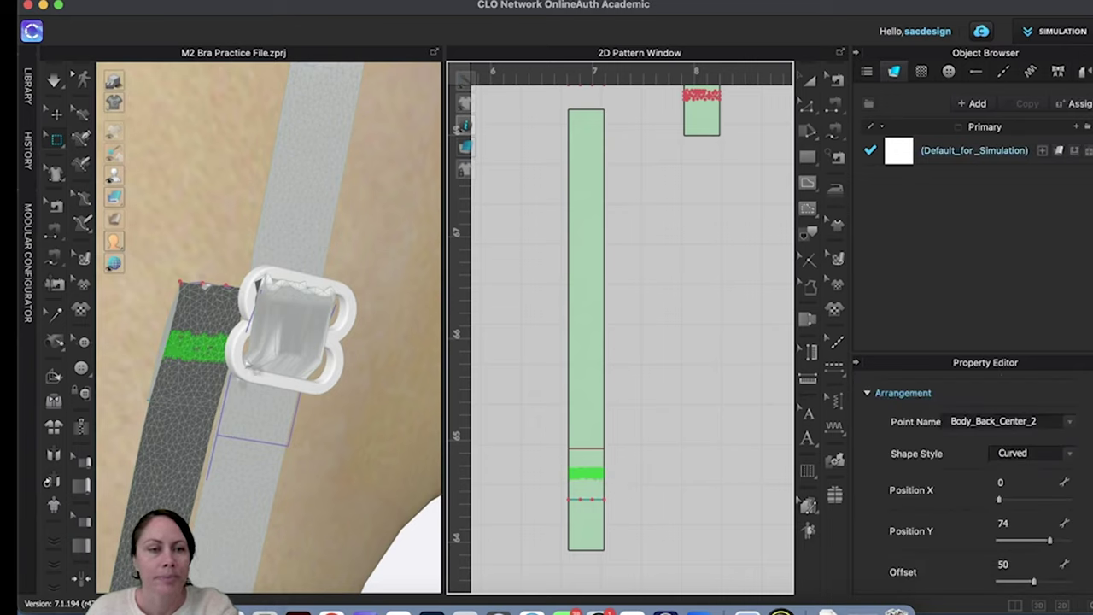
left_click(199, 348)
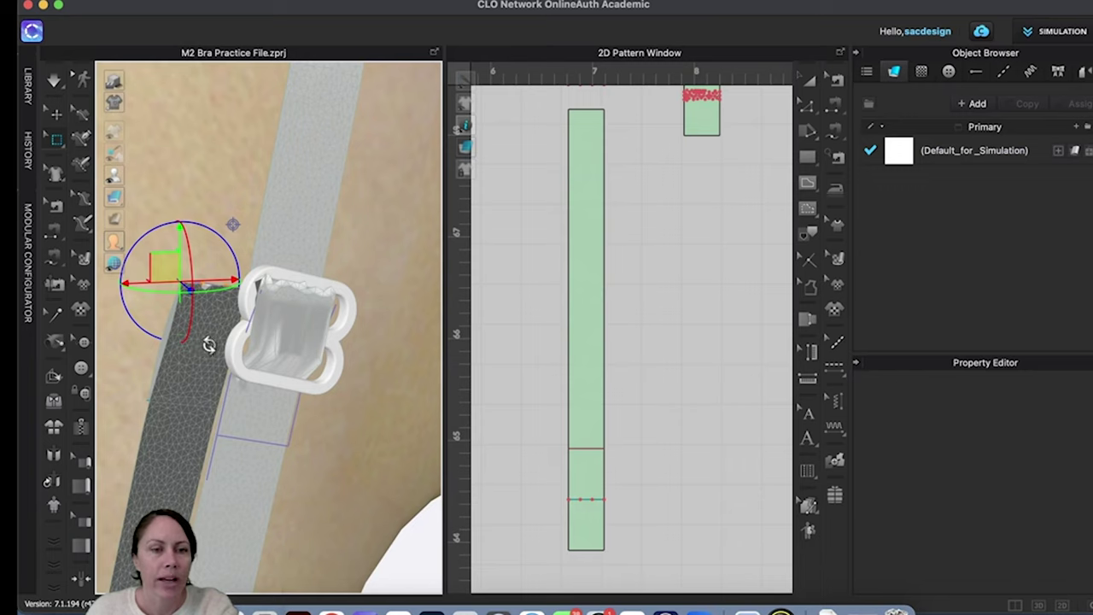
right_click_drag(208, 346, 212, 251)
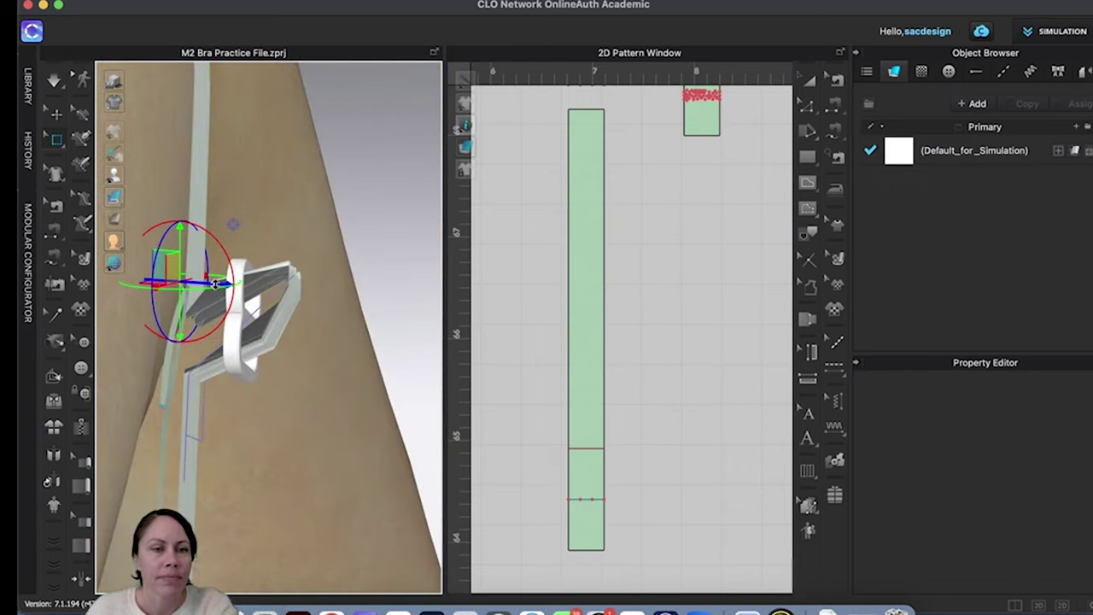
left_click_drag(215, 283, 186, 285)
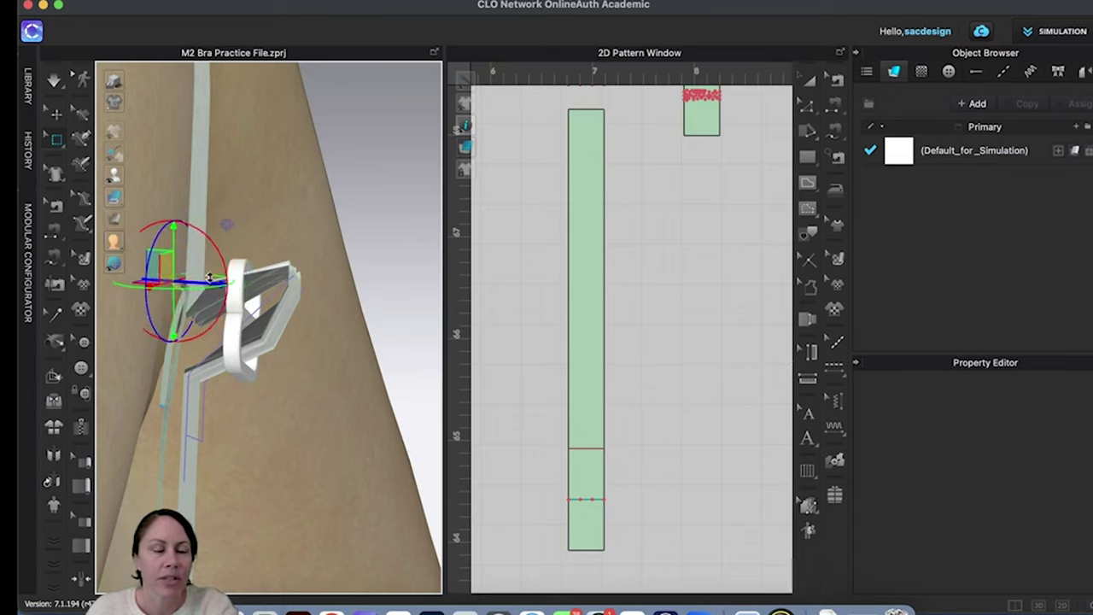
left_click(299, 460)
right_click_drag(299, 458, 256, 354)
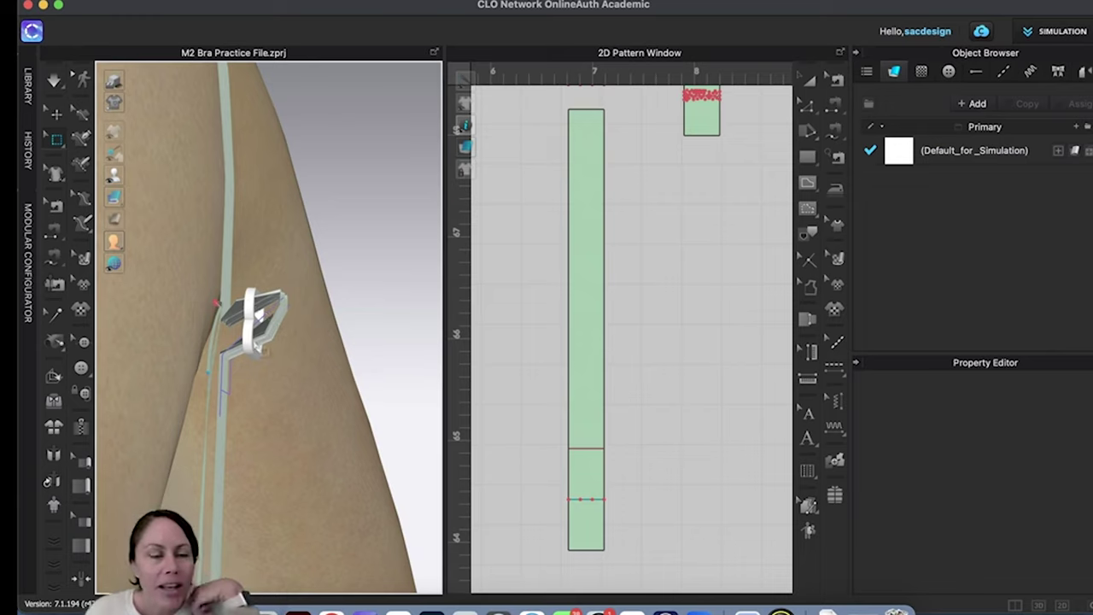
Step: Switch to Pin (Box) and delete the pins along the extra strap piece's lower internal line
scroll(261, 352, "up", 5)
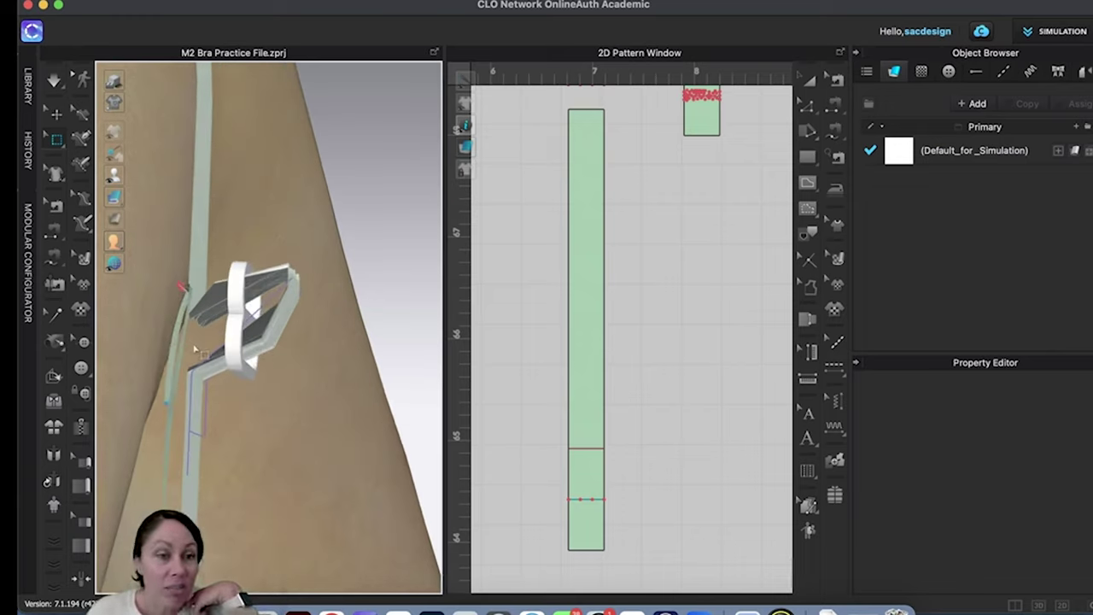
left_click(180, 289)
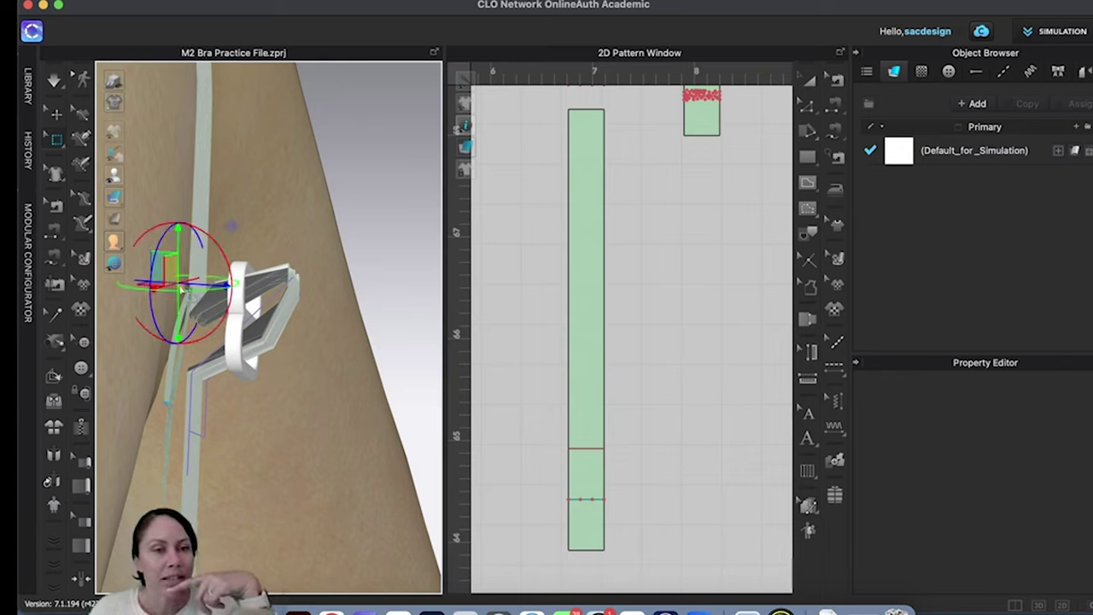
left_click(58, 117)
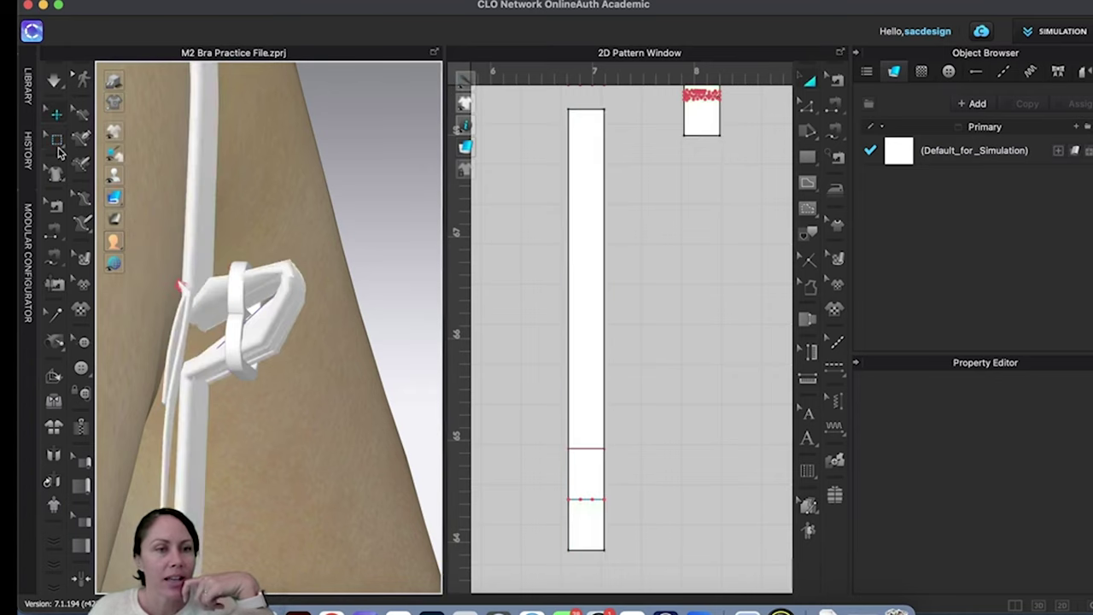
left_click(56, 141)
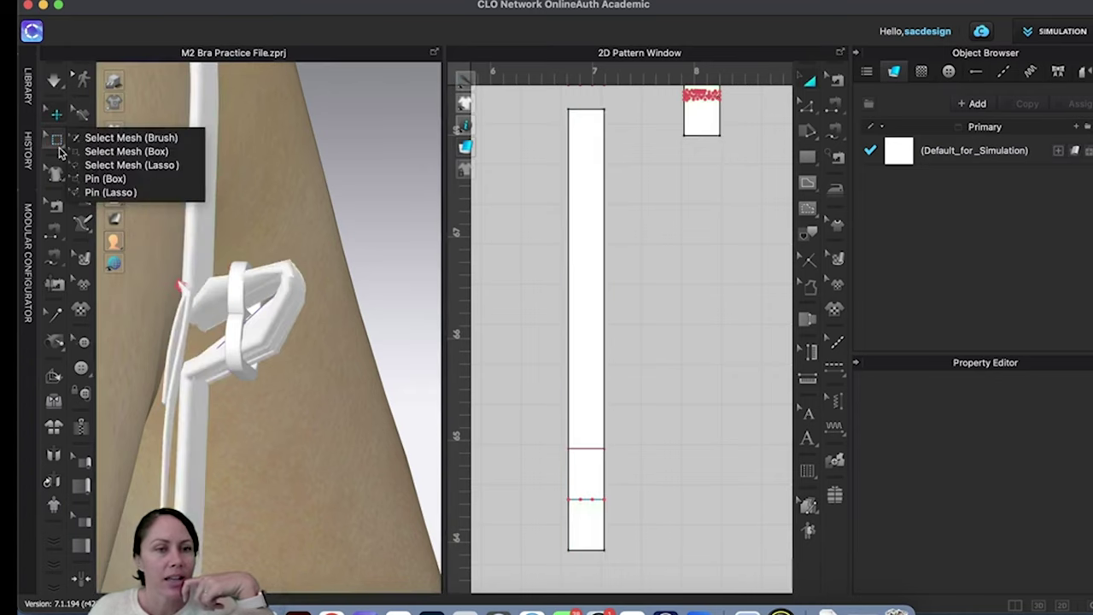
left_click(105, 178)
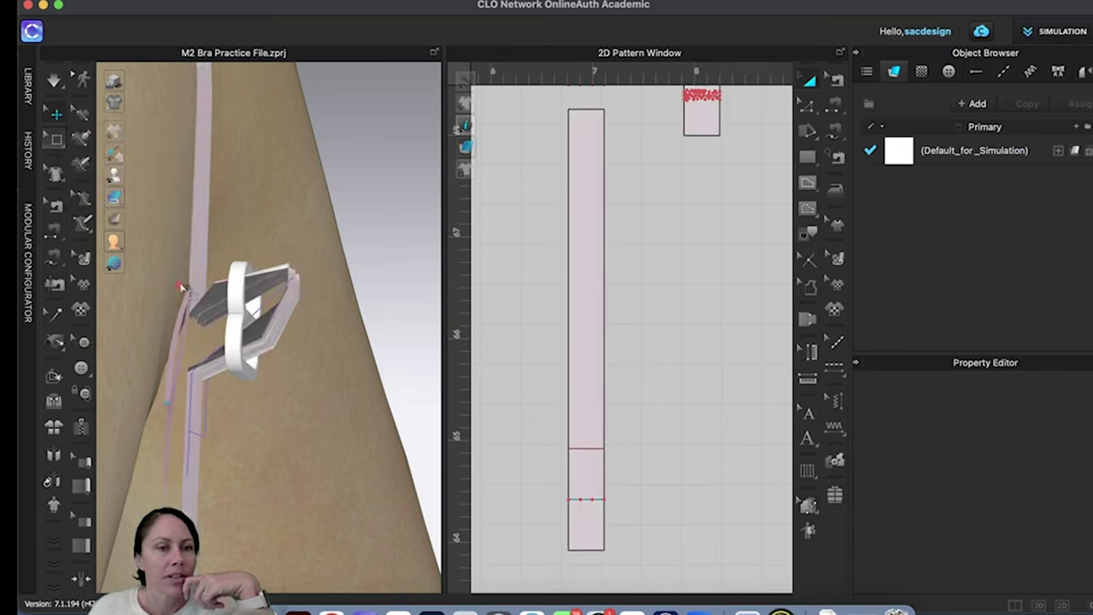
right_click(179, 284)
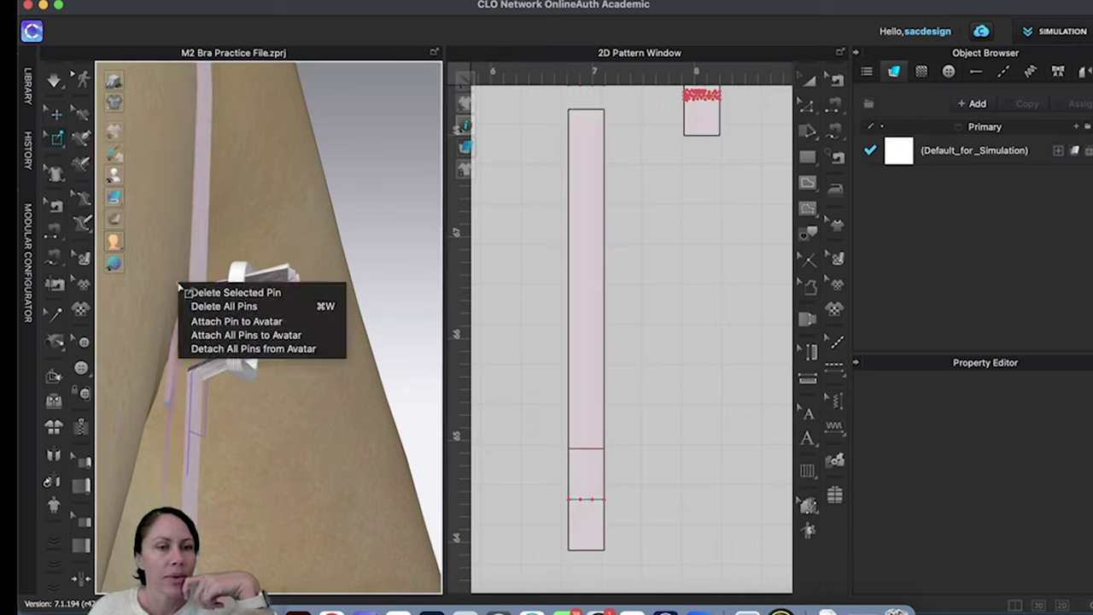
left_click(243, 293)
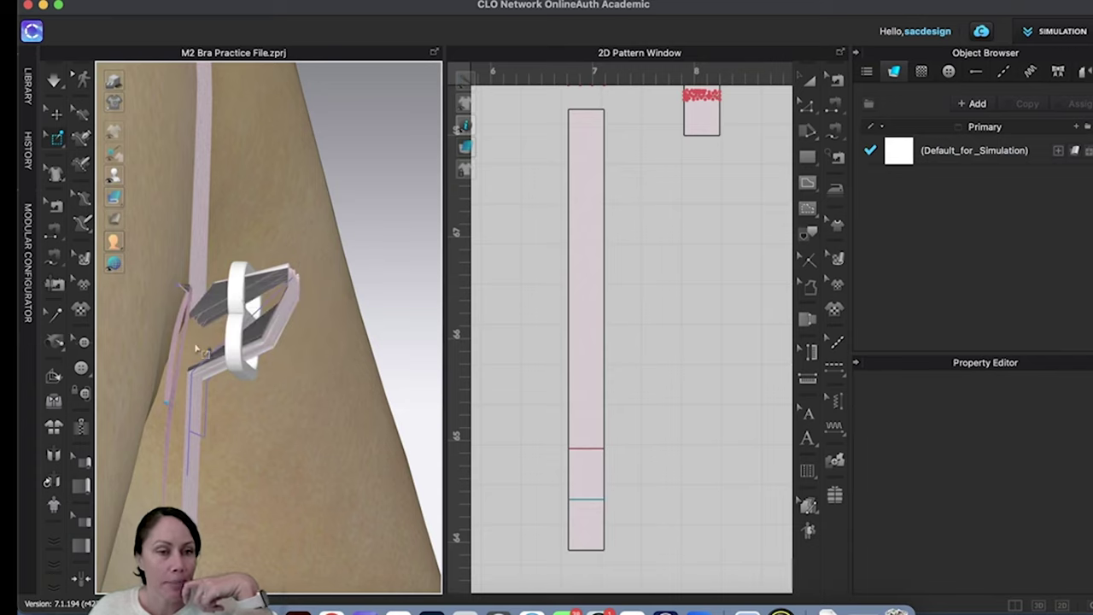
Step: Pin a full-width band of mesh midway between the extra strap piece's two internal lines with Pin (Box)
right_click_drag(191, 343, 179, 351)
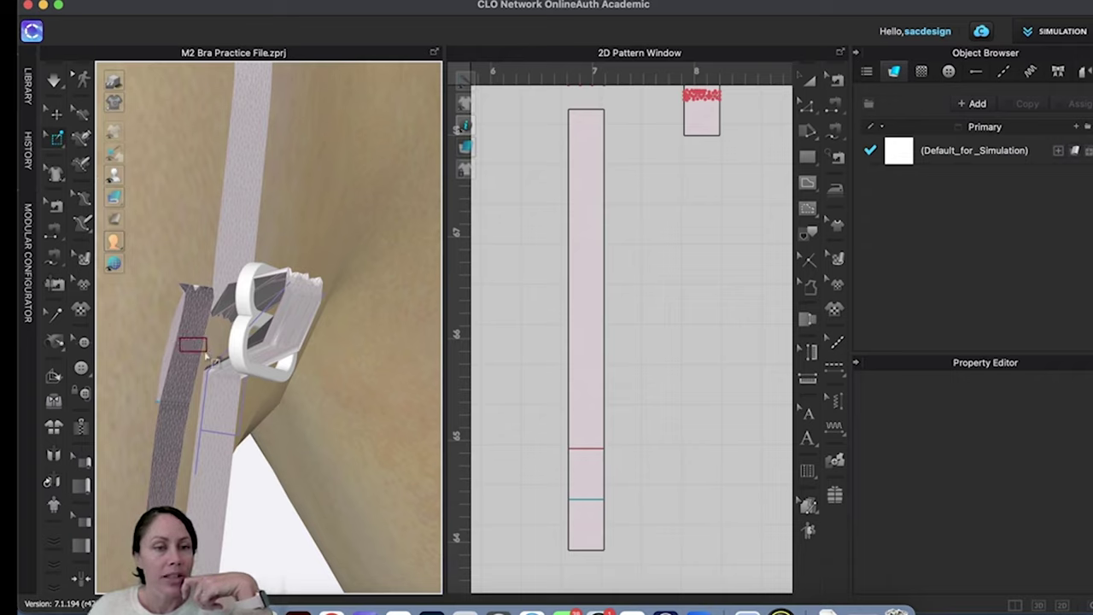
left_click(202, 355)
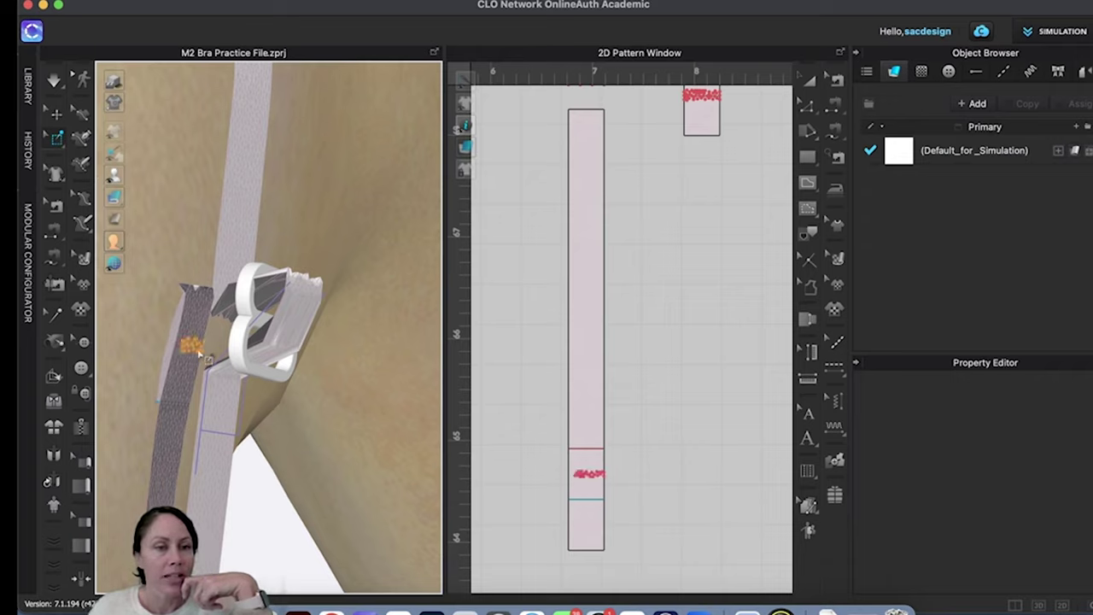
left_click(571, 474)
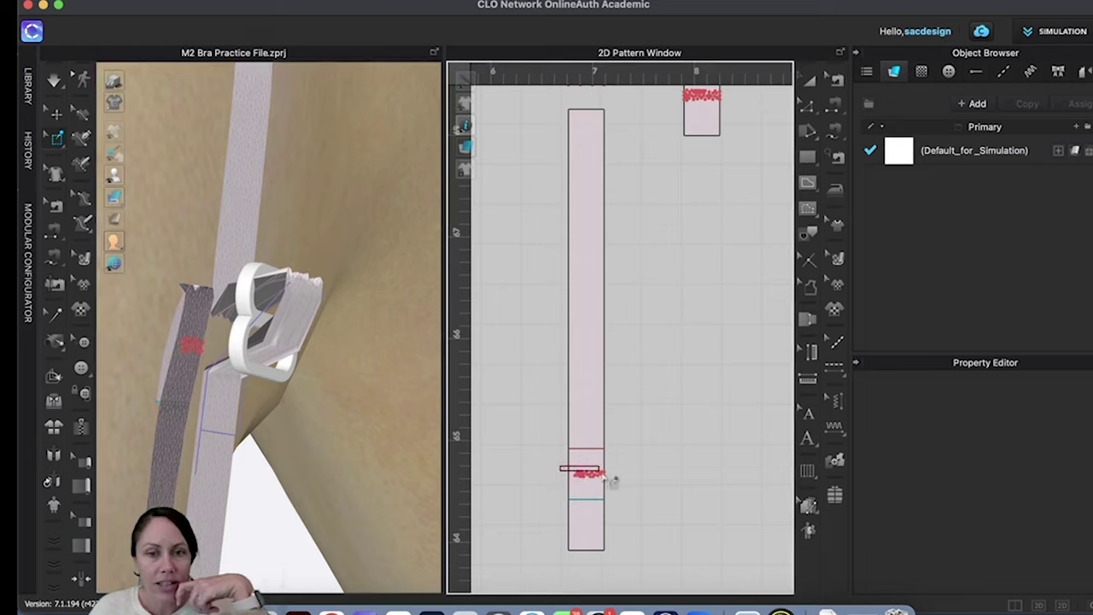
left_click(617, 486)
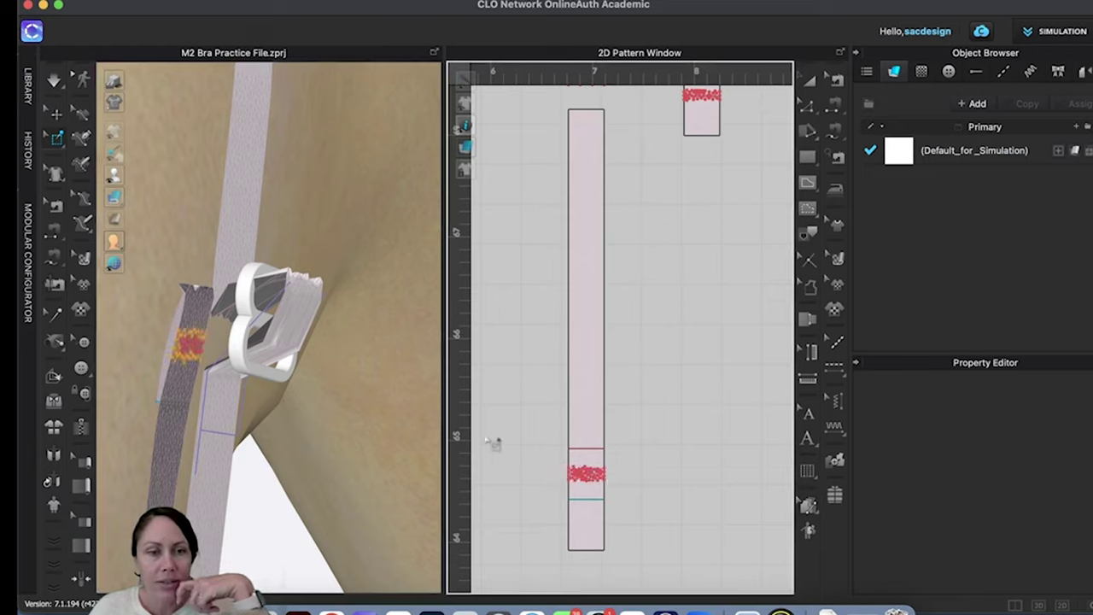
Step: Move the extra strap piece's pinned band away from the body and up toward the slider's opening
mouse_move(195, 374)
right_mouse_down()
mouse_move(199, 298)
mouse_move(205, 374)
right_mouse_up()
left_click(170, 309)
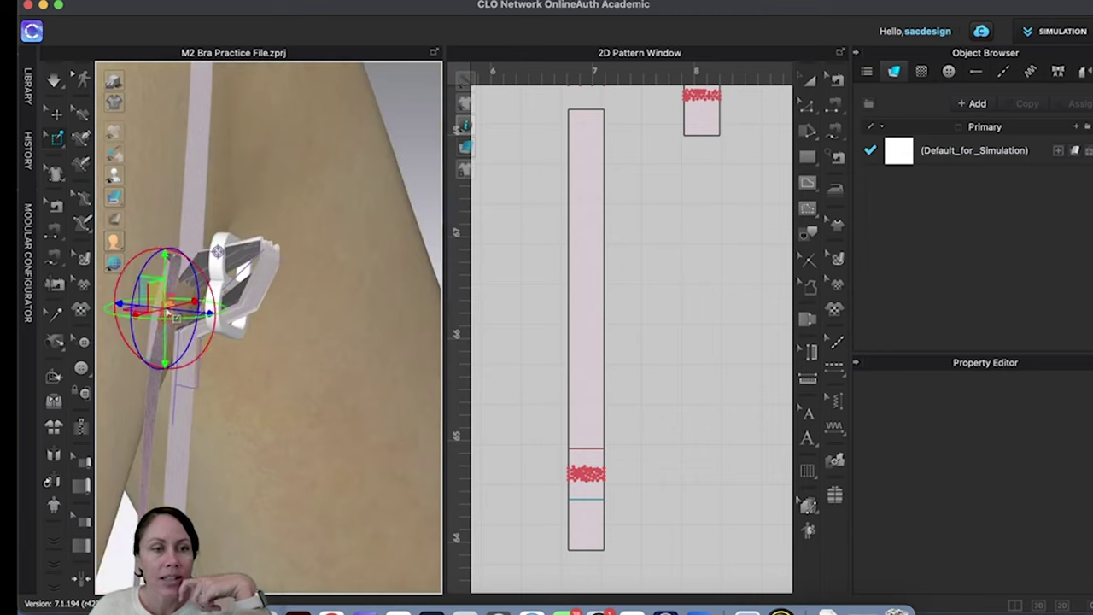
left_click_drag(185, 310, 227, 309)
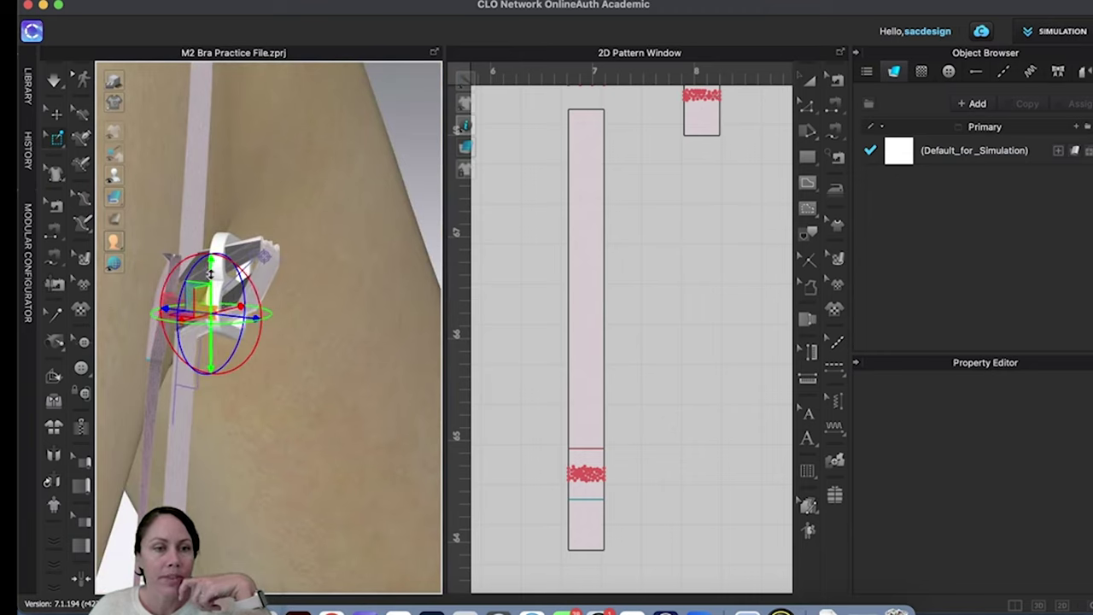
left_click_drag(210, 273, 264, 274)
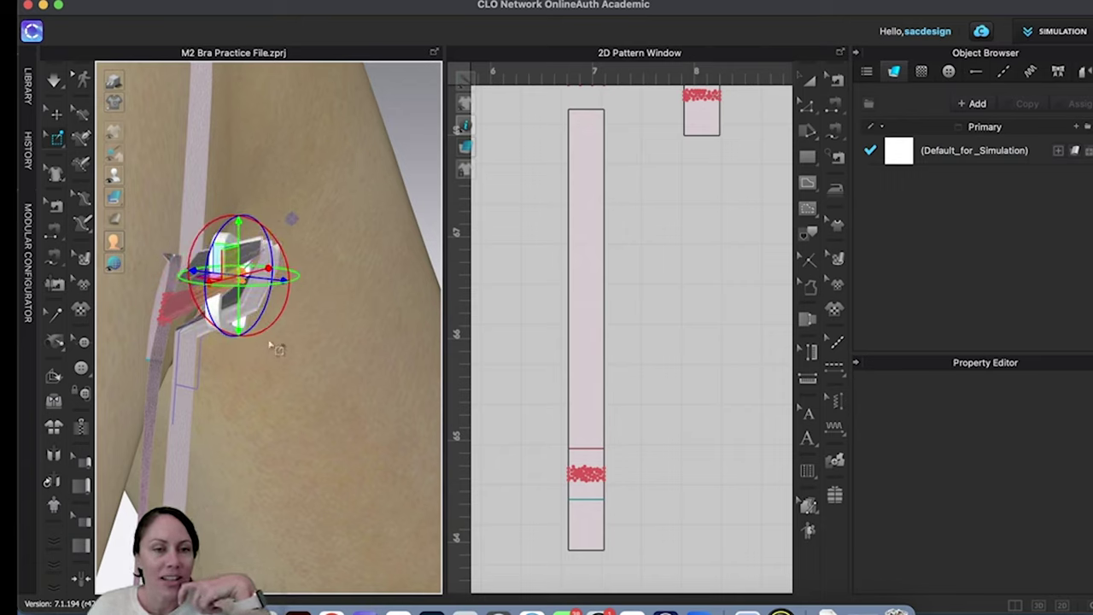
Step: Shift the pinned band sideways into line with the slider and raise it within the back strap's loop
right_click_drag(255, 340, 210, 334)
left_click_drag(268, 289, 283, 287)
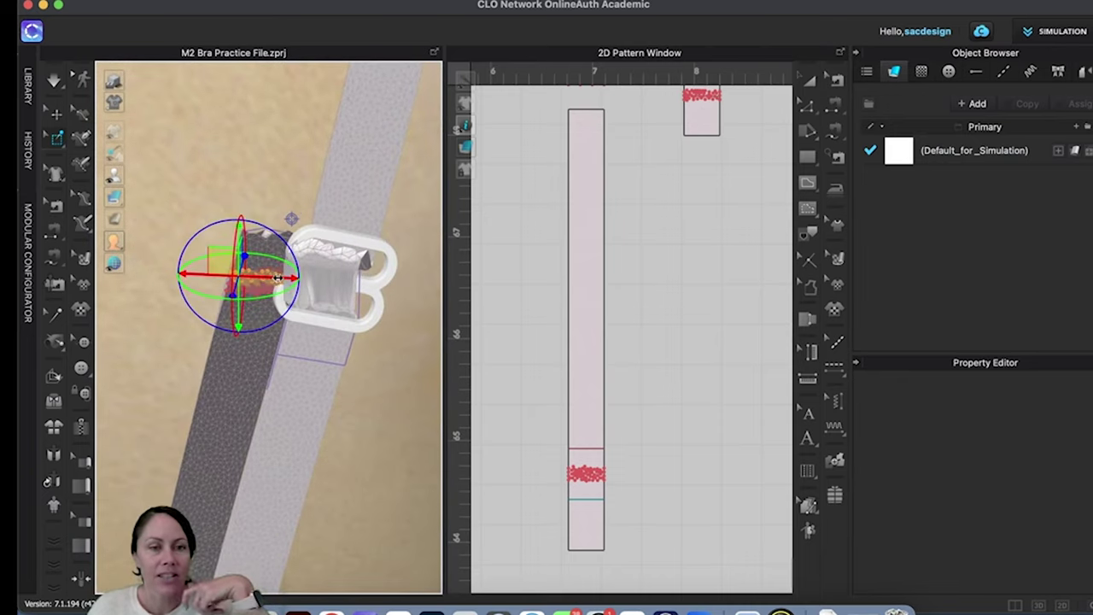
left_click_drag(349, 284, 356, 286)
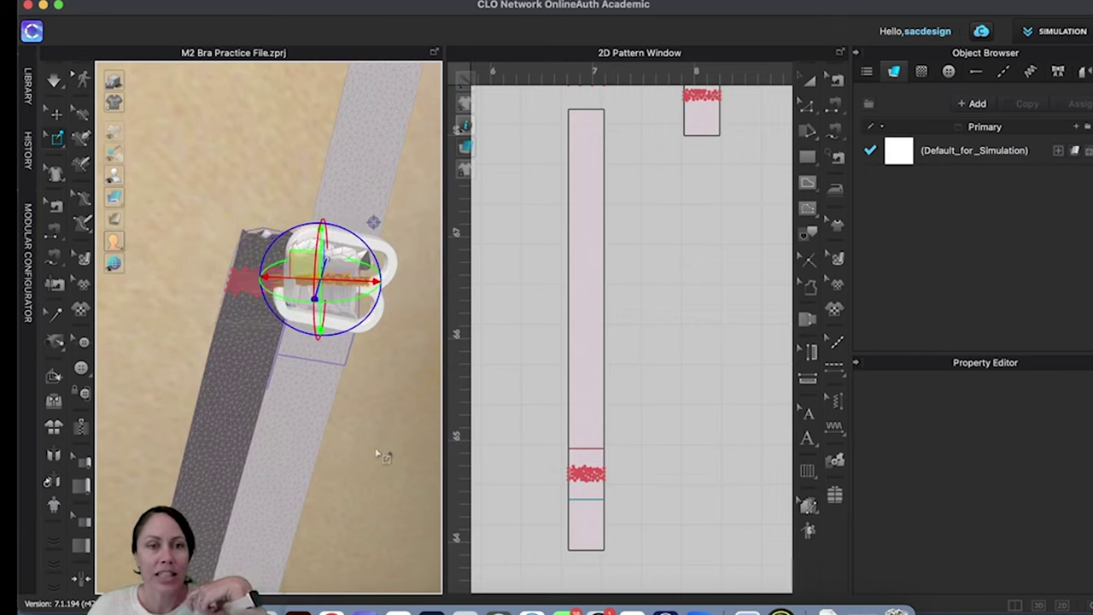
right_click_drag(376, 453, 282, 279)
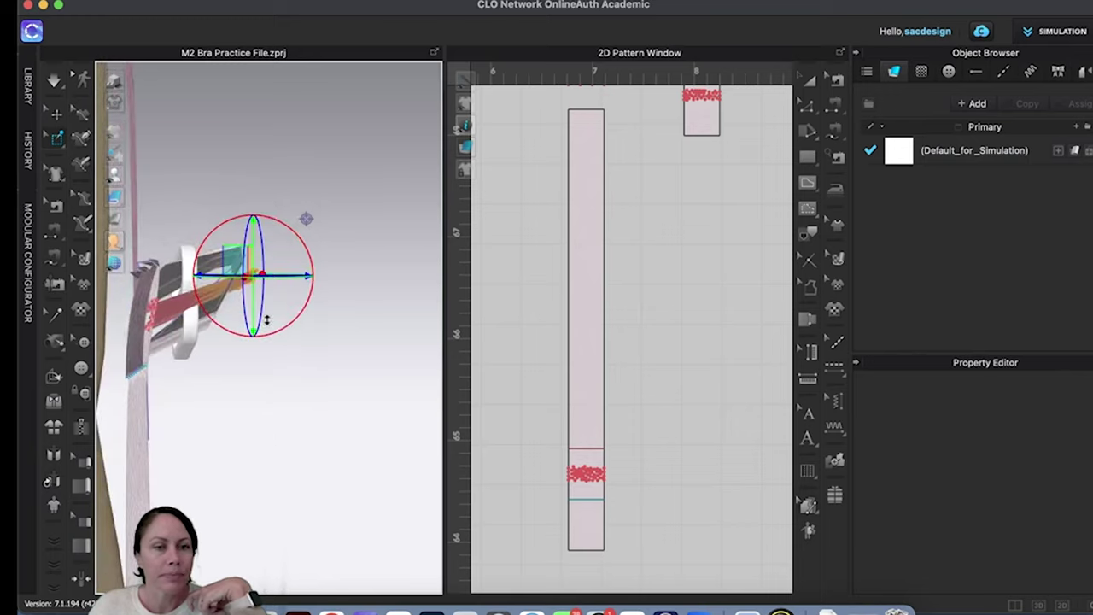
right_click_drag(266, 320, 270, 344)
left_click_drag(279, 257, 240, 215)
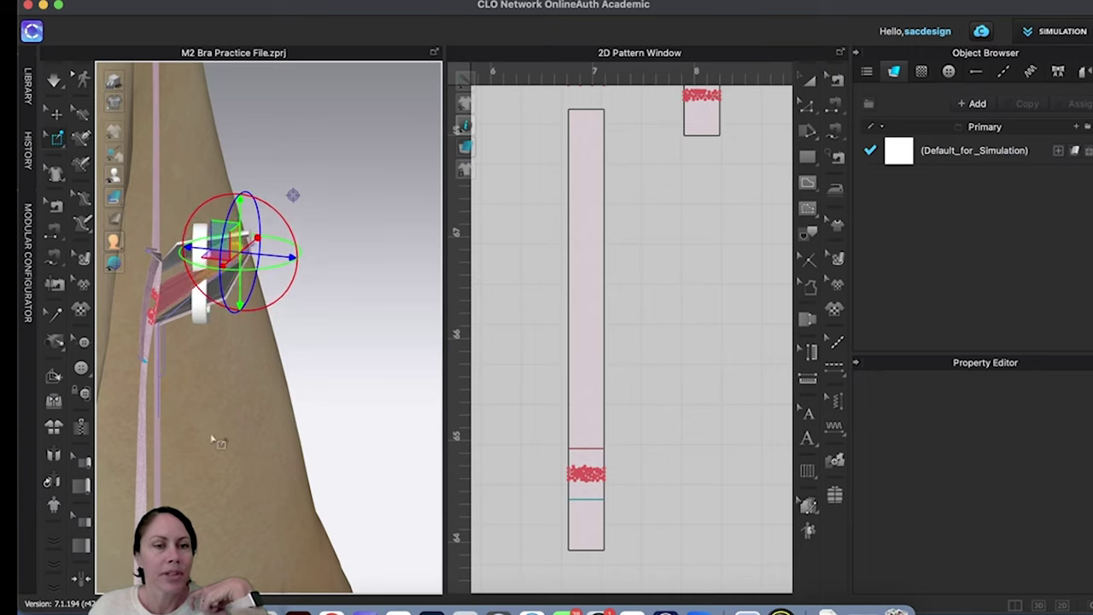
Step: With Select/Move, shift the pinned band and the whole extra strap piece sideways toward the back strap at the slider
right_click_drag(230, 421, 176, 415)
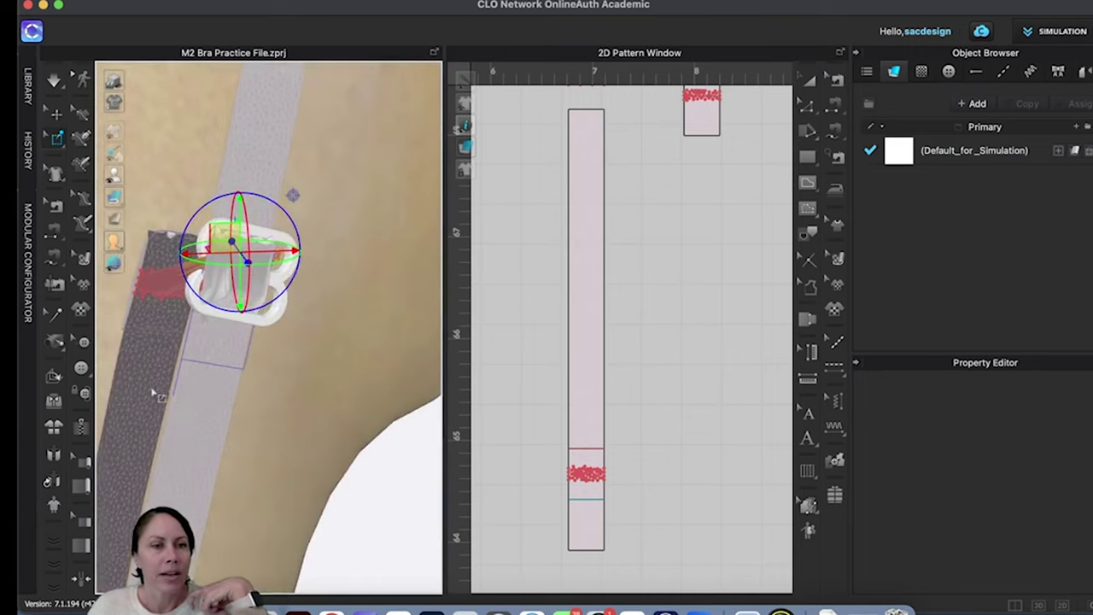
key("q")
left_click(140, 294)
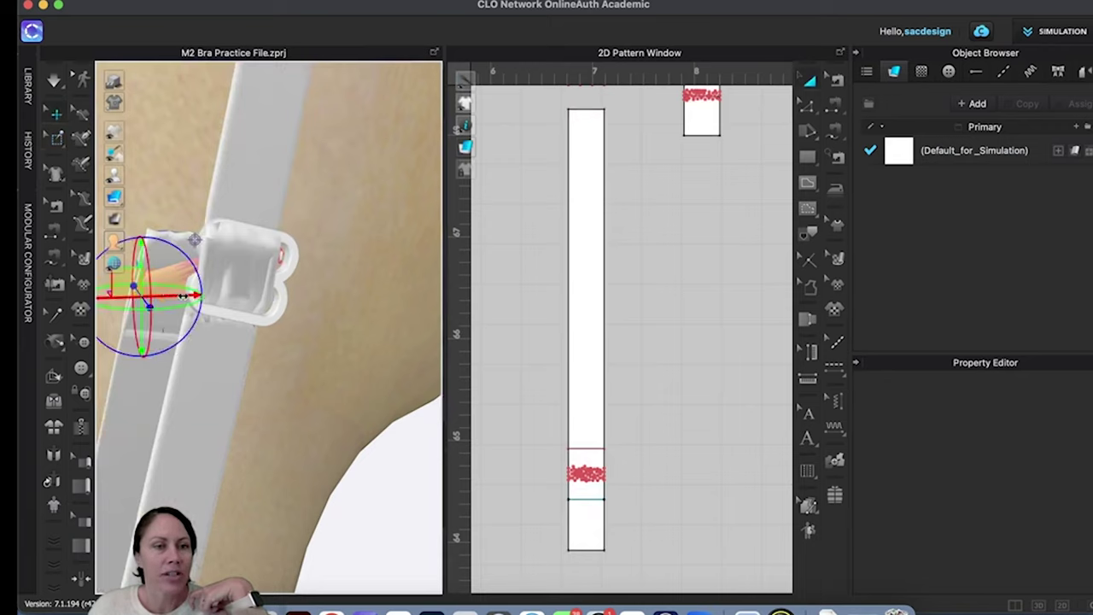
left_click_drag(183, 296, 175, 297)
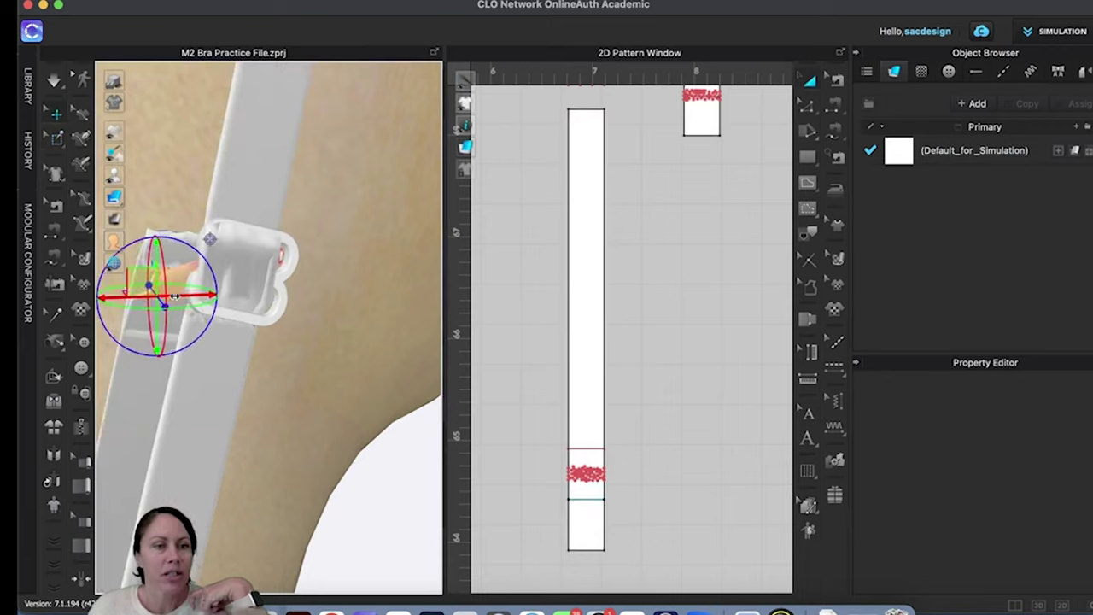
left_click(156, 417)
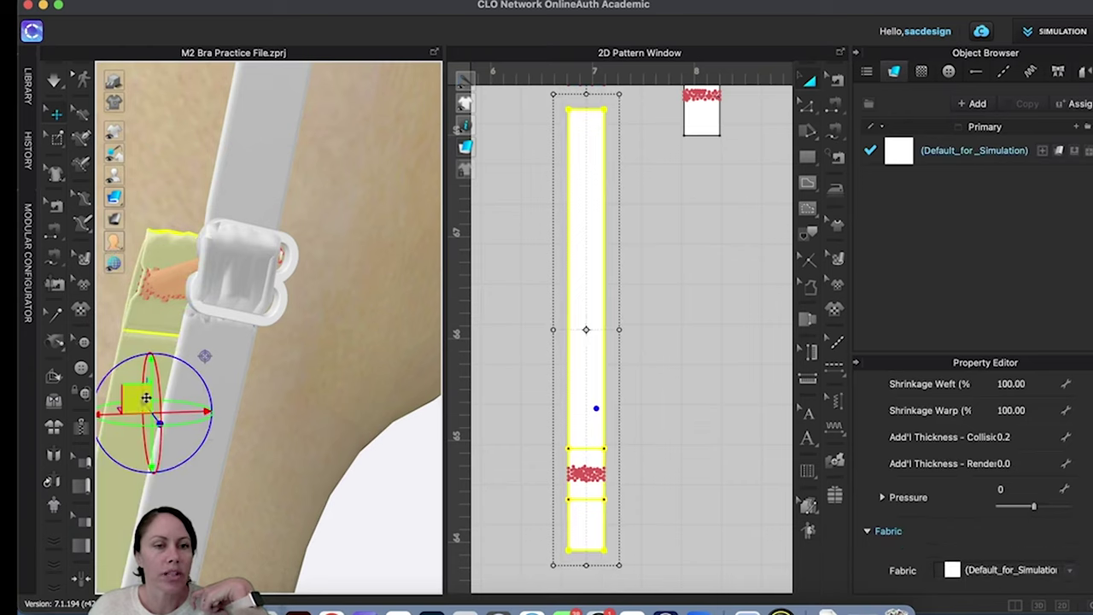
left_click_drag(171, 413, 195, 411)
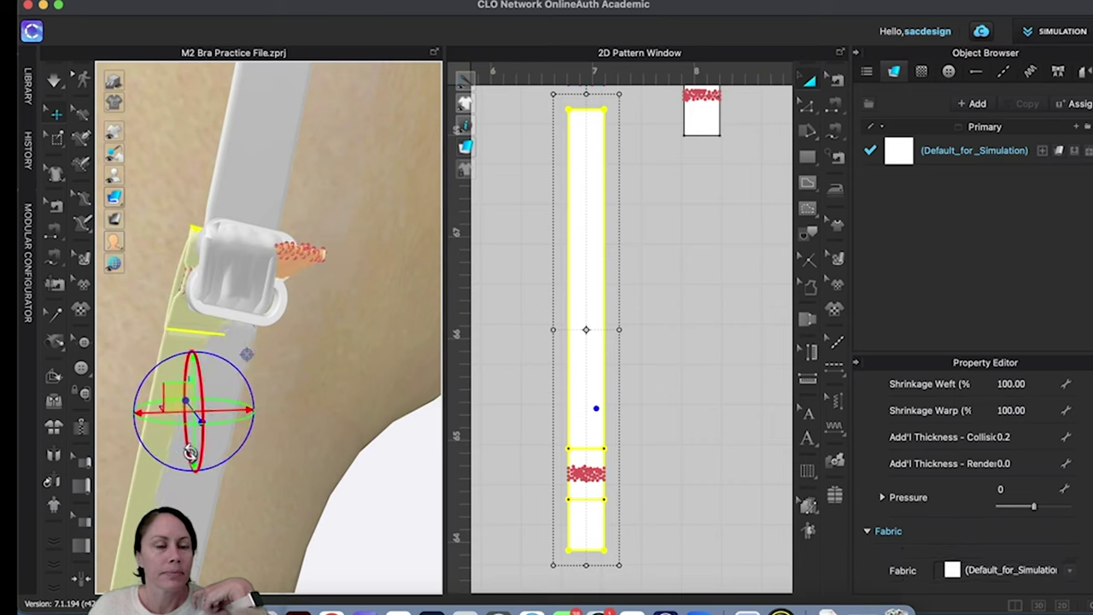
Step: Nudge the extra strap piece's pinned band inside the back strap's loop and move the whole piece toward the body, clear of the back strap
right_click(193, 502)
left_click(137, 500)
right_click_drag(137, 500, 179, 448)
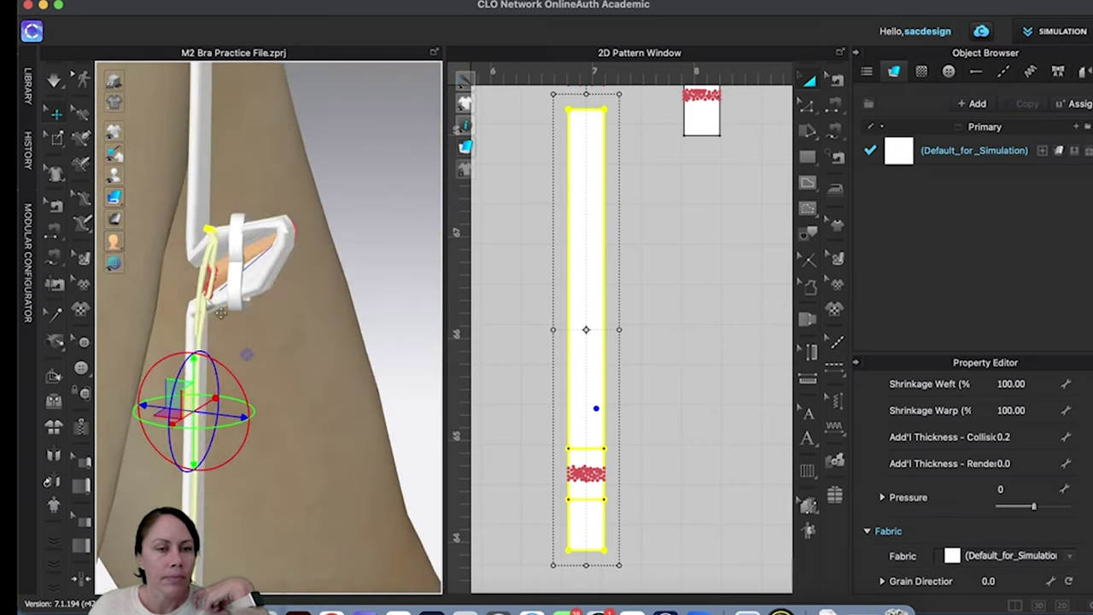
left_click(218, 303)
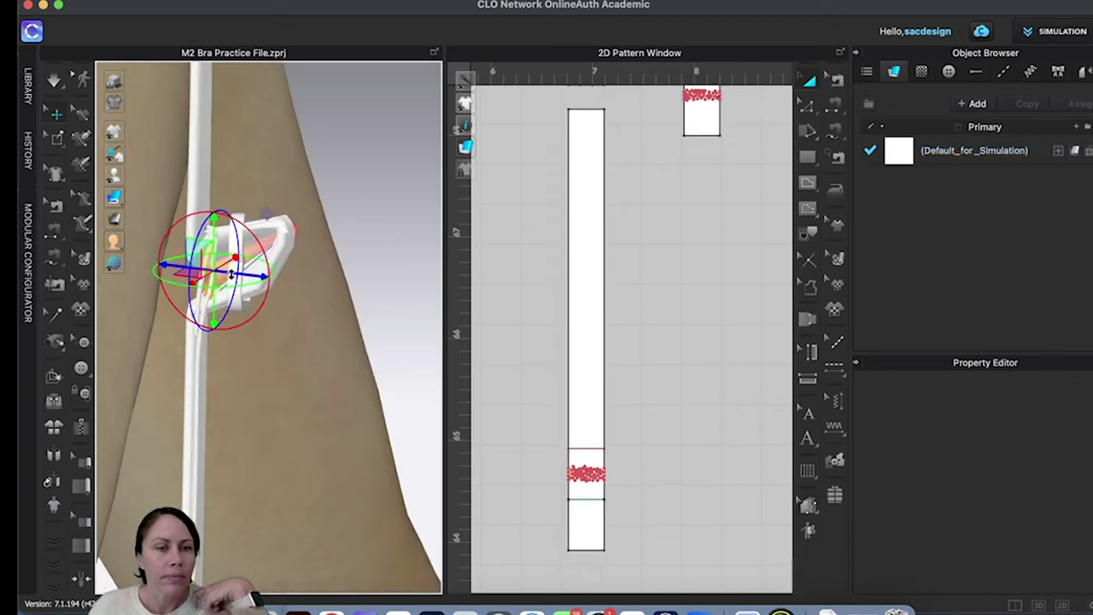
left_click_drag(222, 272, 240, 276)
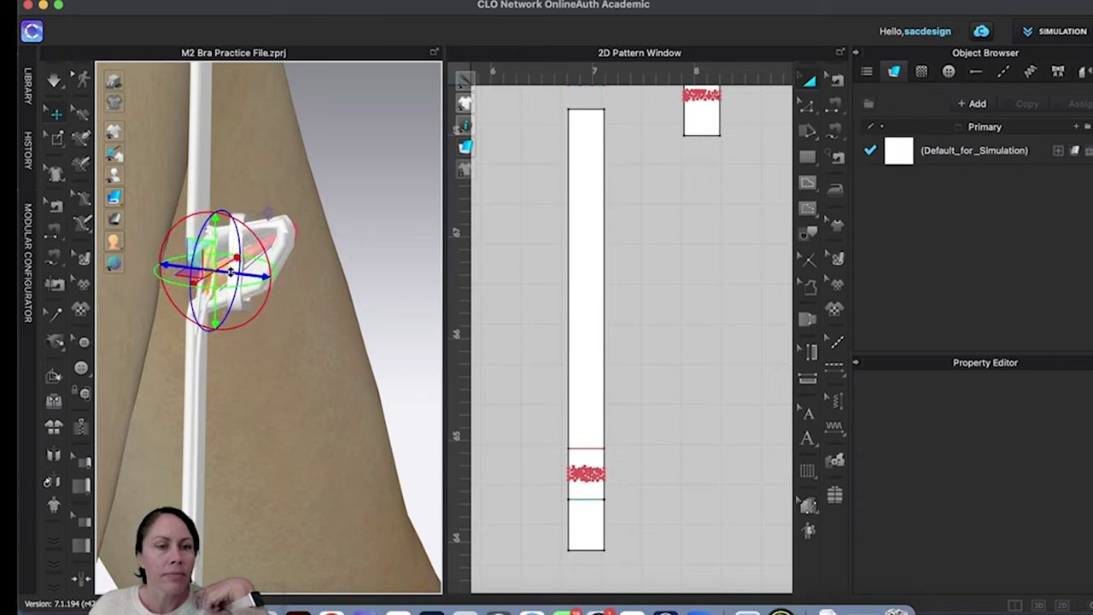
left_click(203, 463)
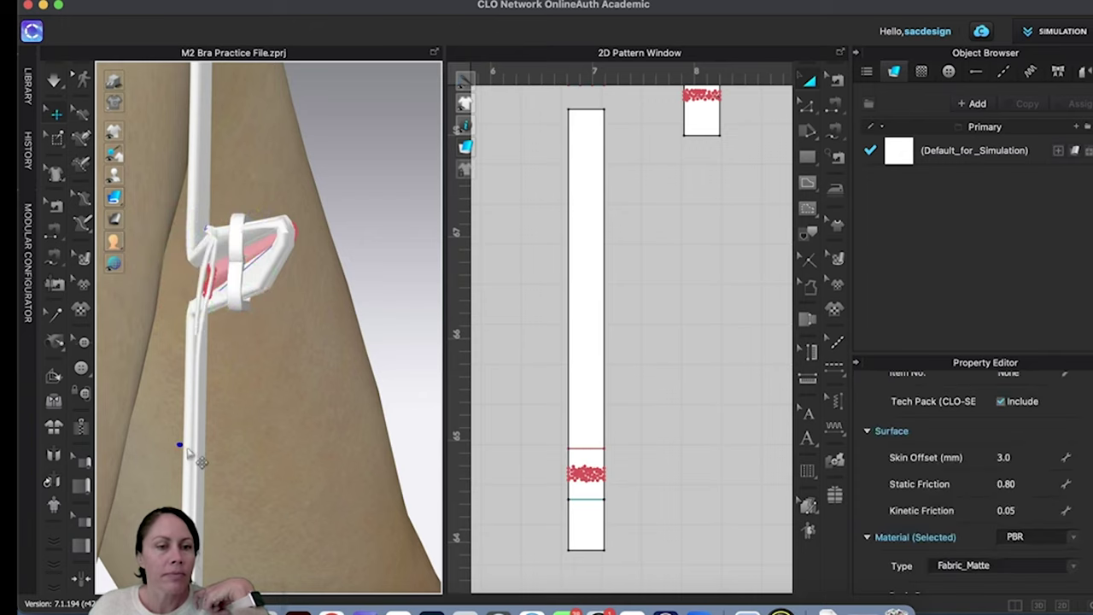
left_click(231, 254)
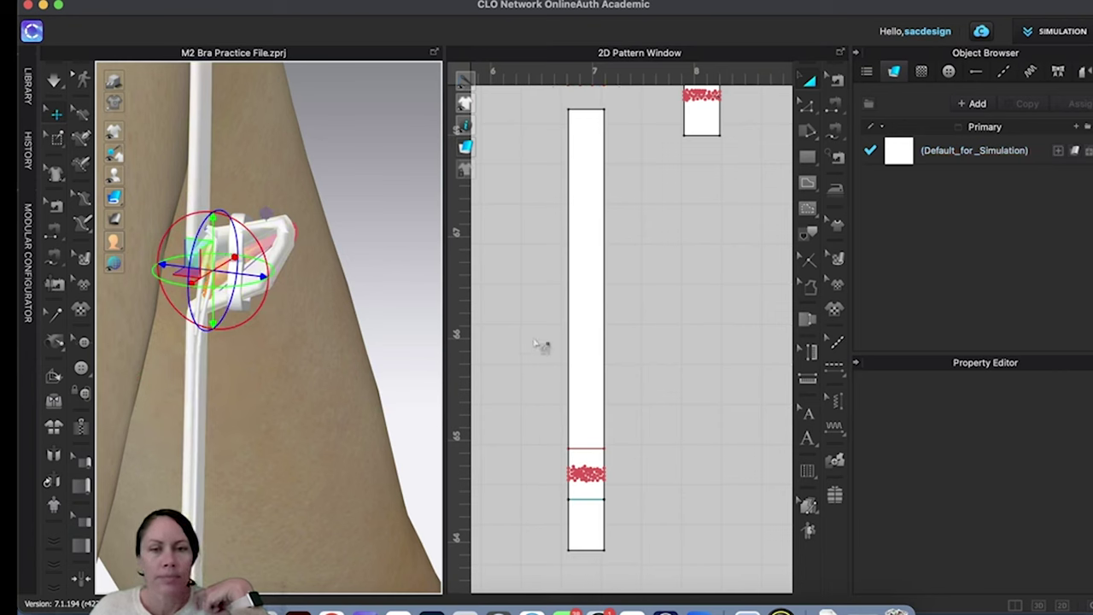
left_click(571, 333)
right_click_drag(249, 450, 268, 404)
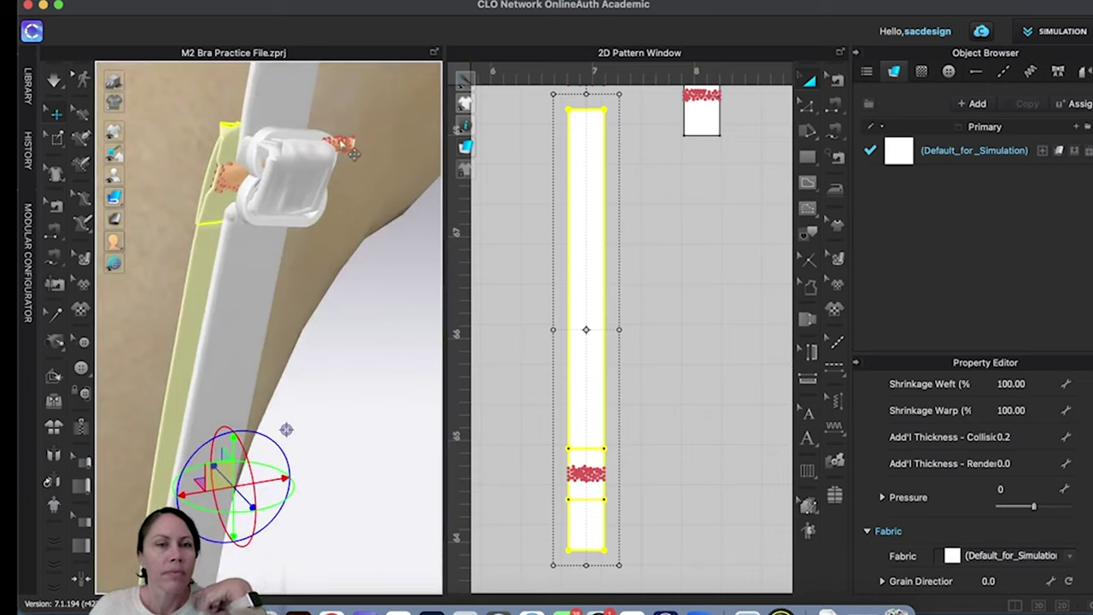
Step: Move the pinned mesh protruding beside the slider sideways until it lines up with the slider inside the back strap's loop
left_click(352, 153)
left_click_drag(340, 129, 330, 164)
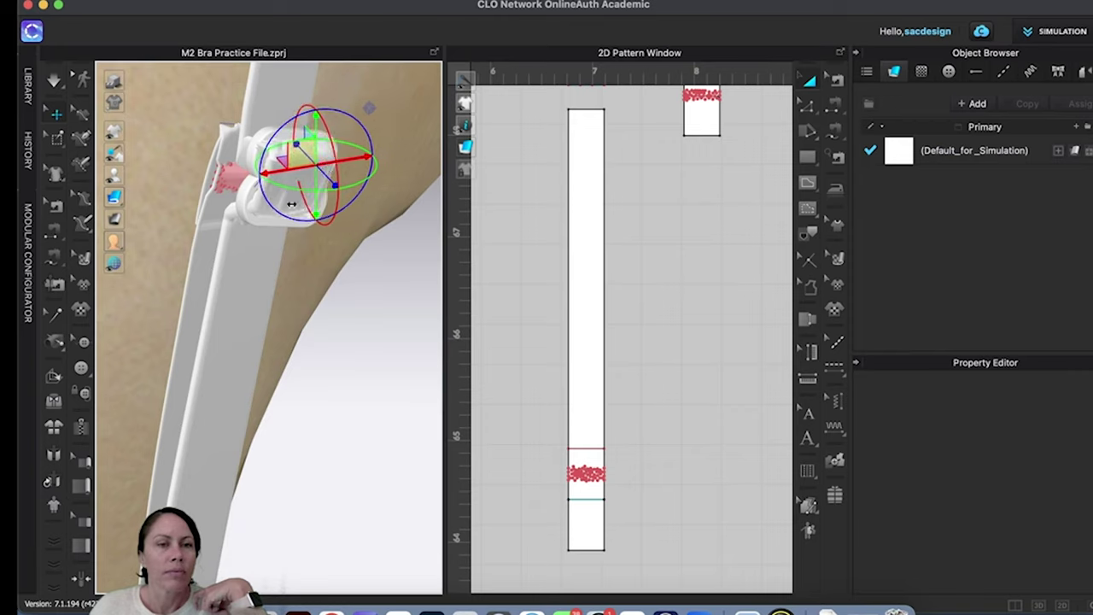
right_click_drag(273, 268, 291, 235)
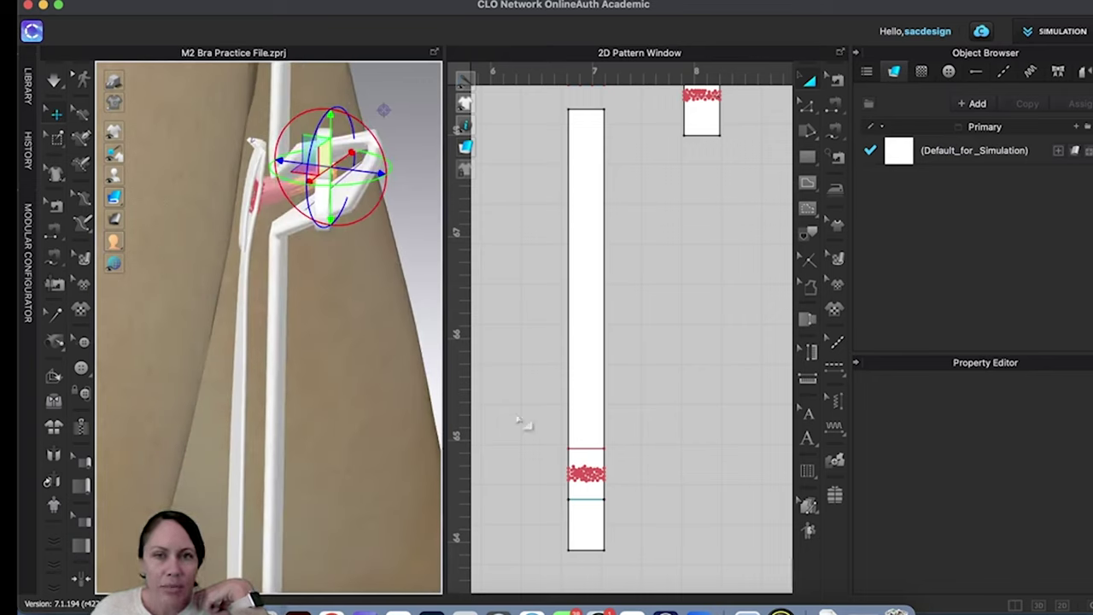
left_click(389, 376)
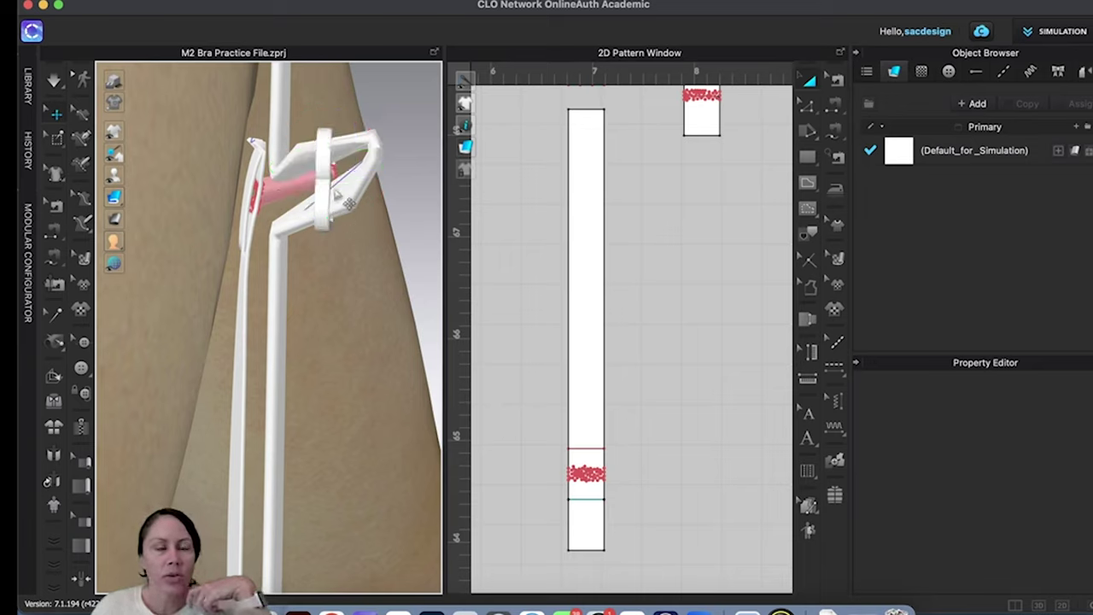
Step: Delete the pins from both pinned mesh groups on the extra strap piece
left_click(334, 173)
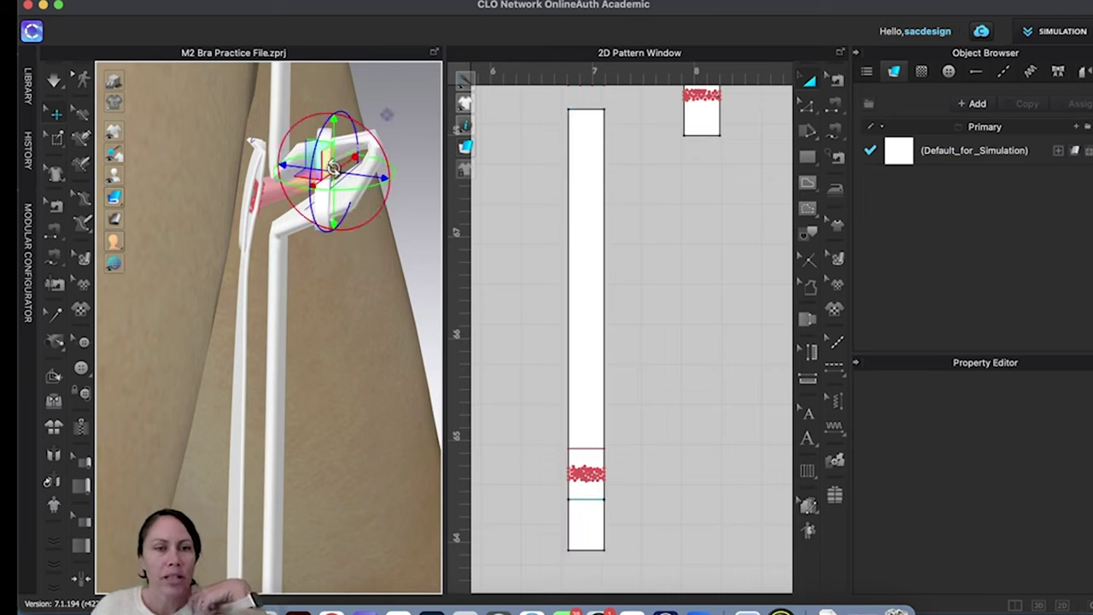
right_click(337, 175)
left_click(394, 179)
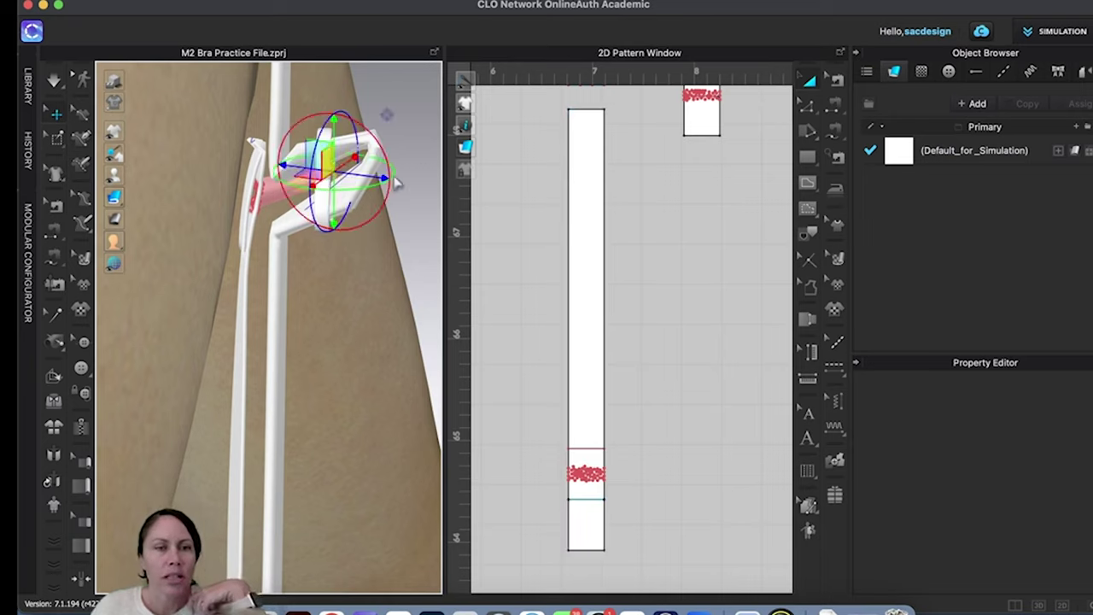
left_click(261, 191)
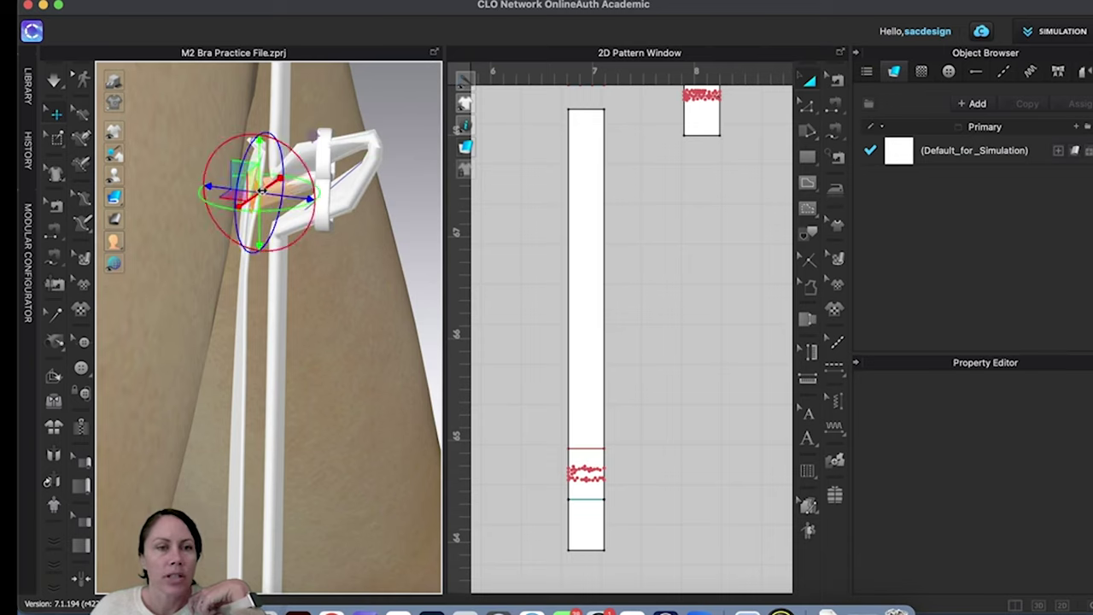
right_click(261, 191)
left_click(307, 205)
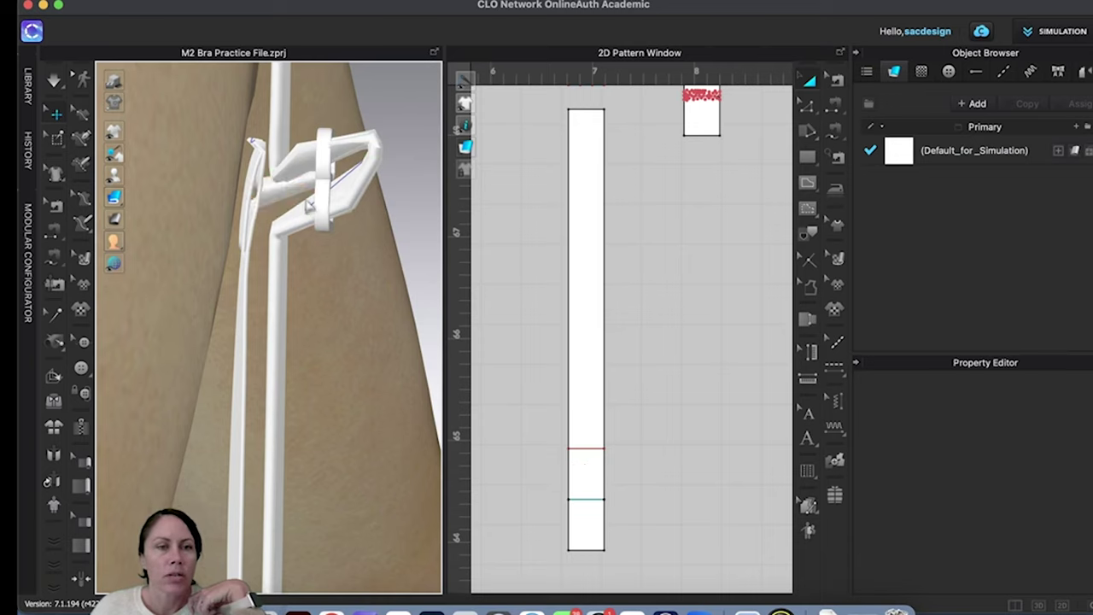
Step: Simulate the straps briefly to let them settle at the slider, and return to Select/Move
right_click_drag(374, 284, 287, 320)
scroll(290, 318, "up", 3)
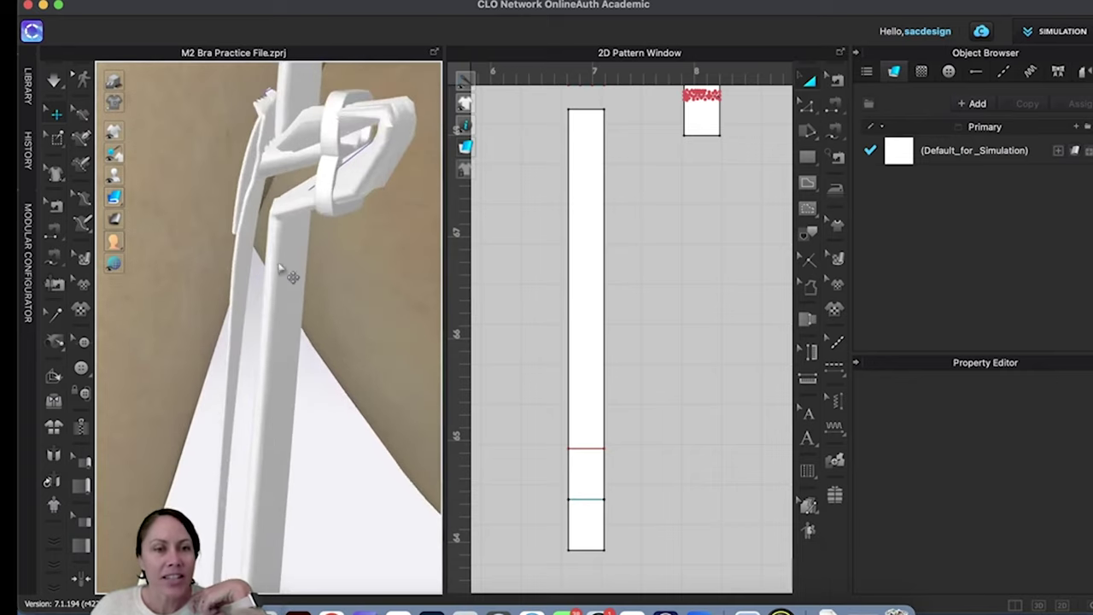
right_click_drag(247, 242, 283, 343)
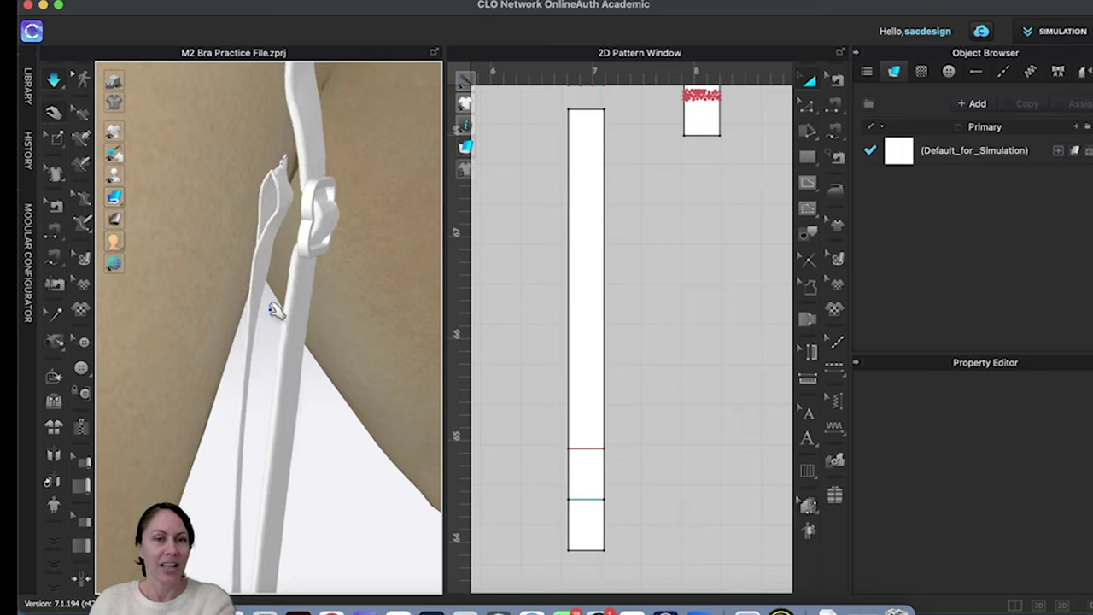
key("w")
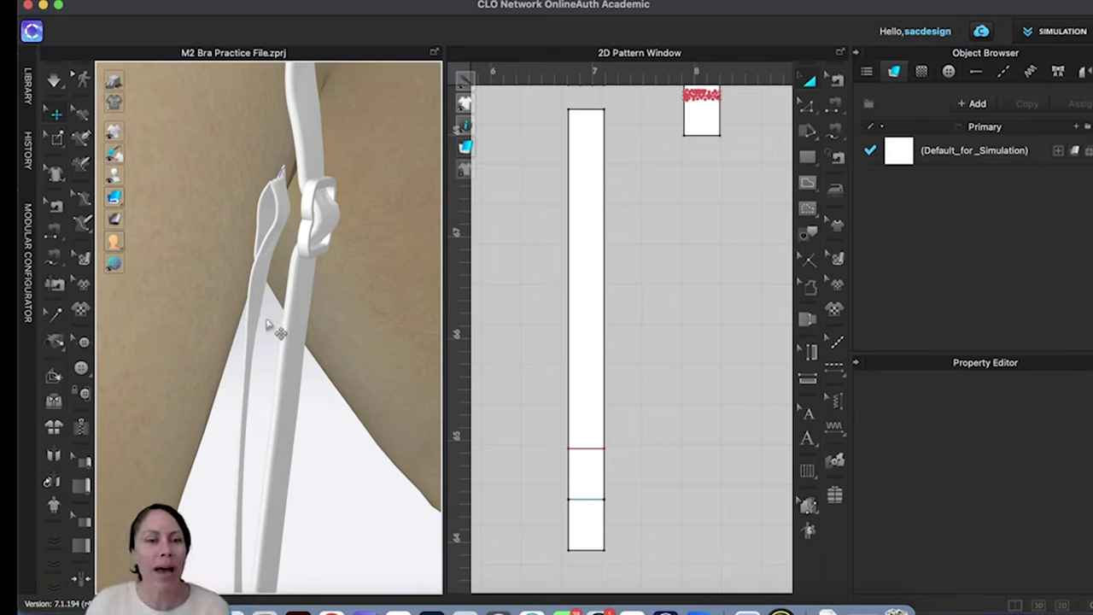
Step: Select the back strap at the slider and locate its corresponding internal line in the 2D pattern
right_click_drag(282, 324, 276, 318)
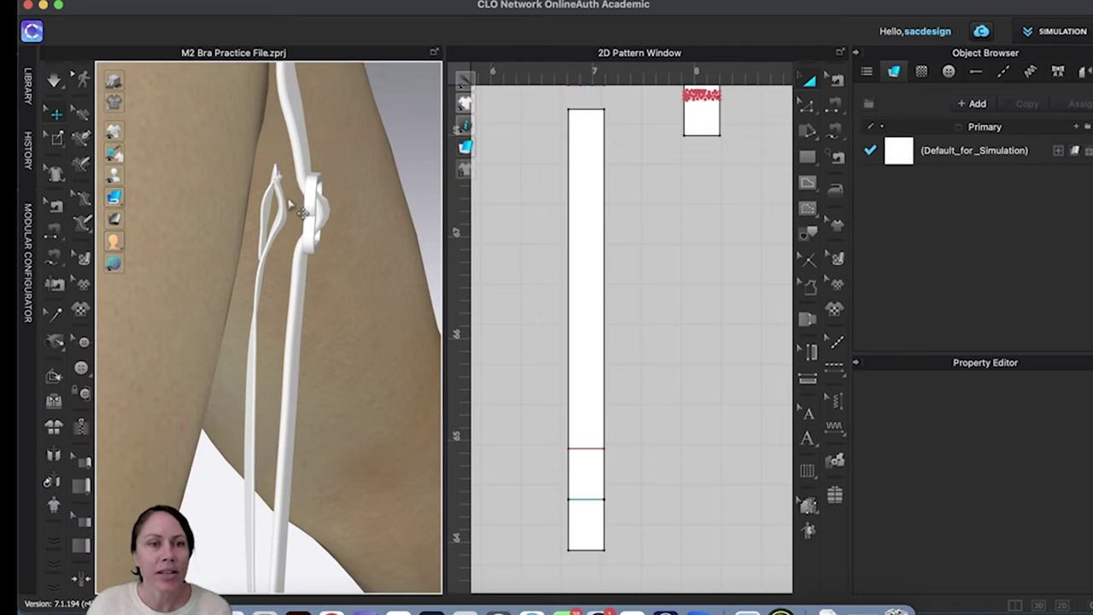
left_click(333, 224)
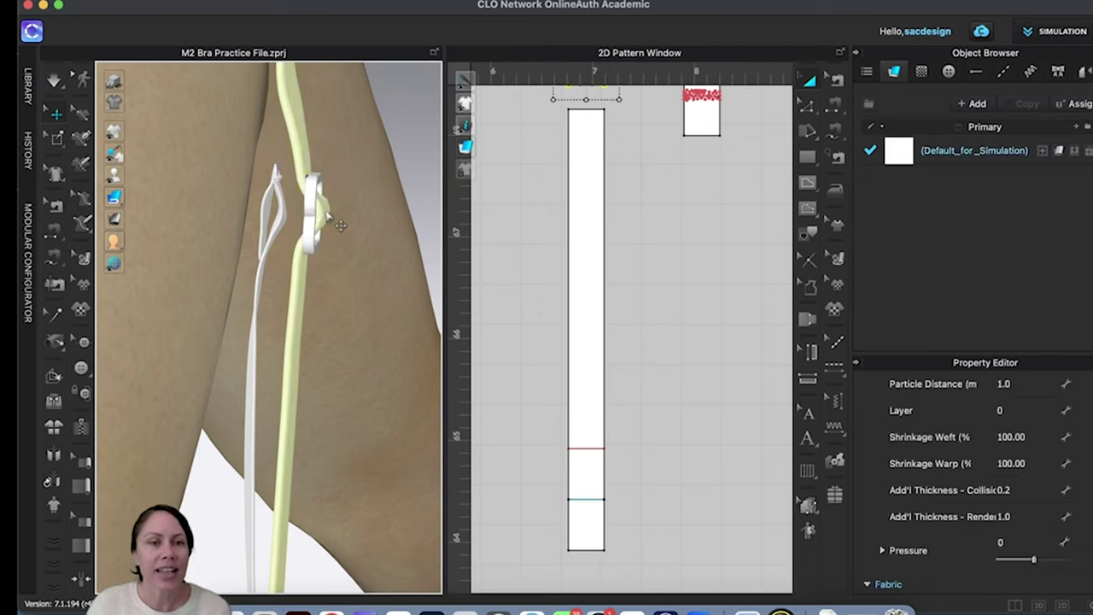
right_click_drag(337, 231, 295, 231)
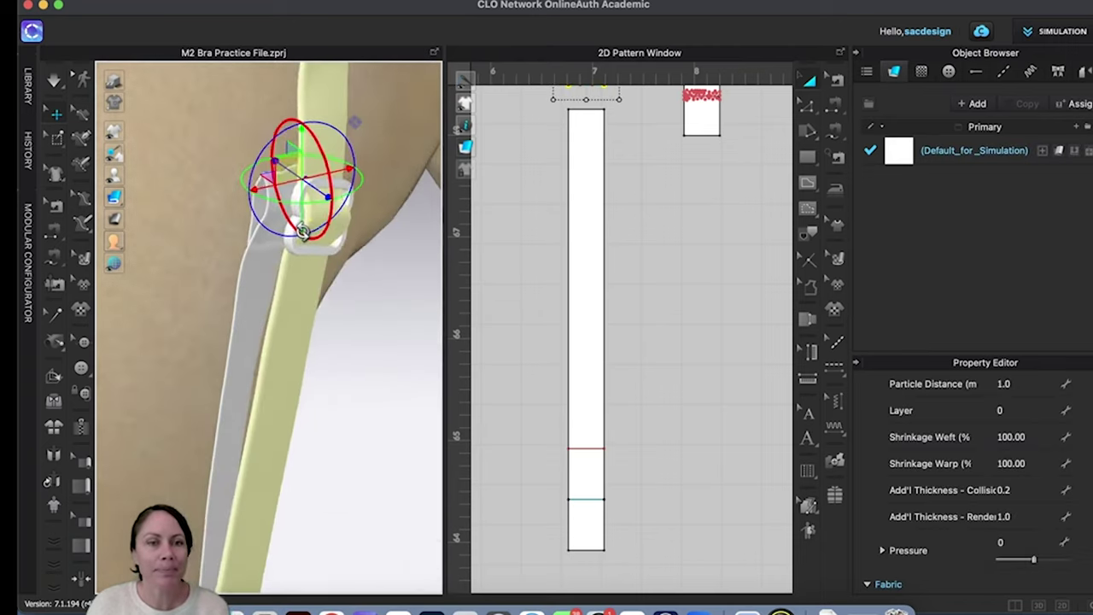
right_click_drag(610, 245, 593, 608)
left_click(373, 274)
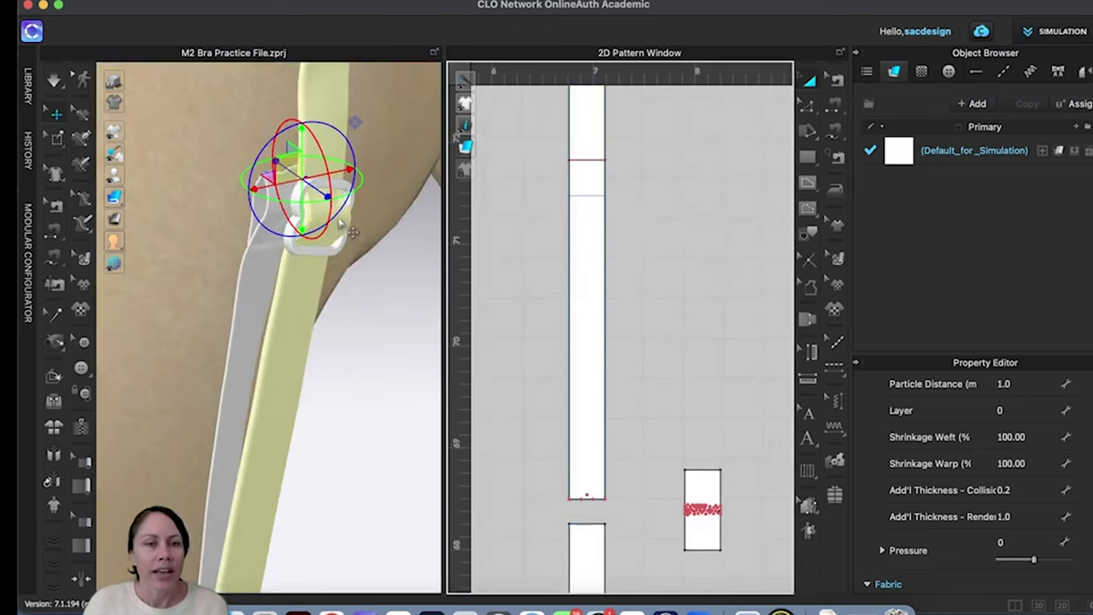
left_click(335, 229)
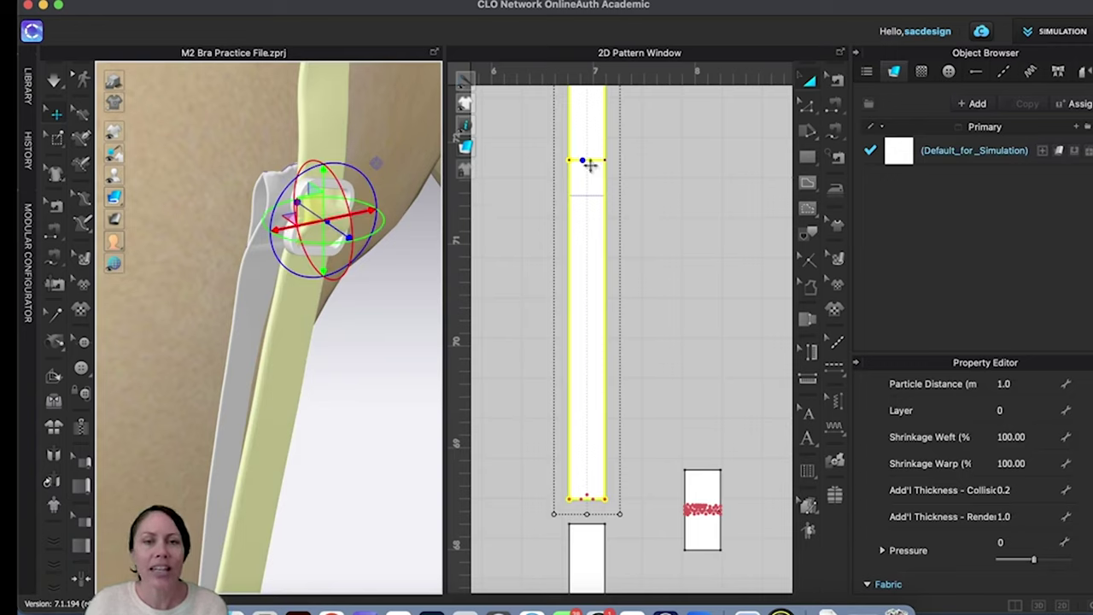
Step: With Select Mesh (Box), select a full-width band of mesh around the back strap's internal line in the 2D pattern
right_click_drag(348, 313, 375, 302)
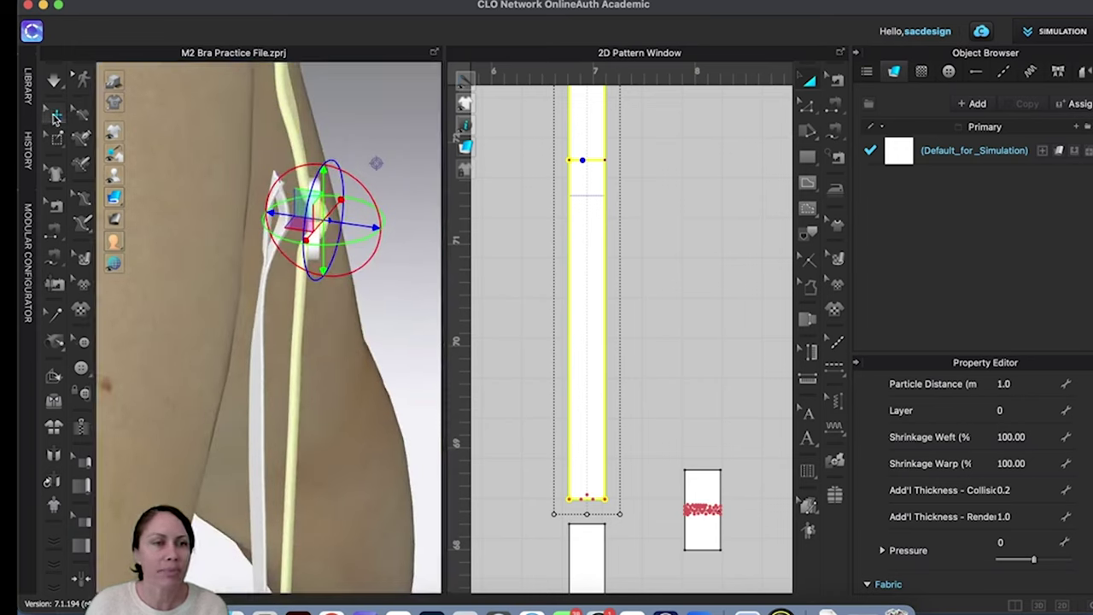
left_click(55, 139)
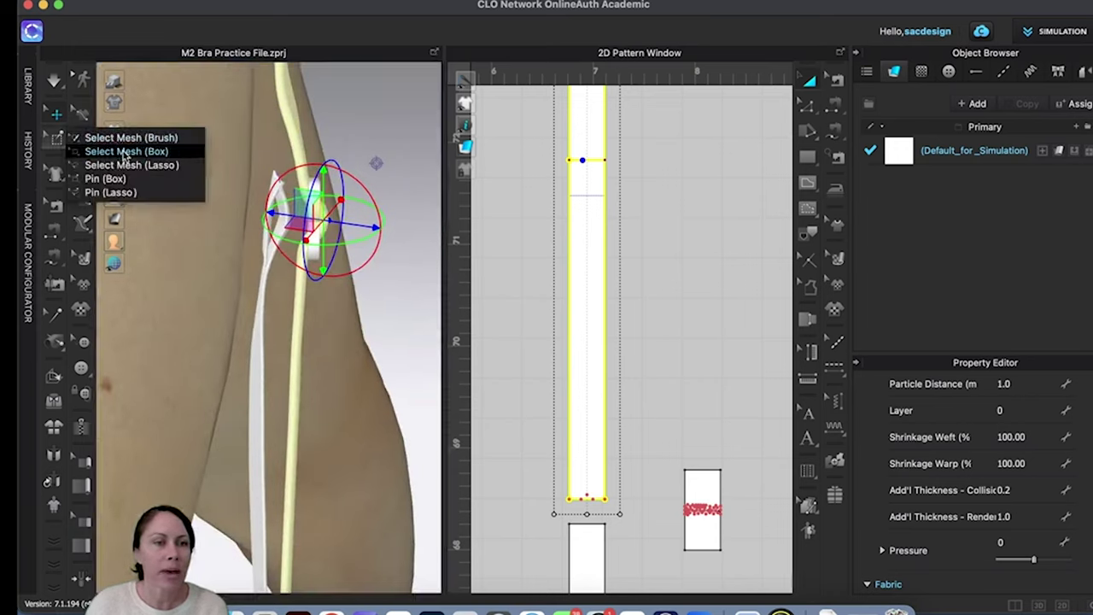
left_click(156, 159)
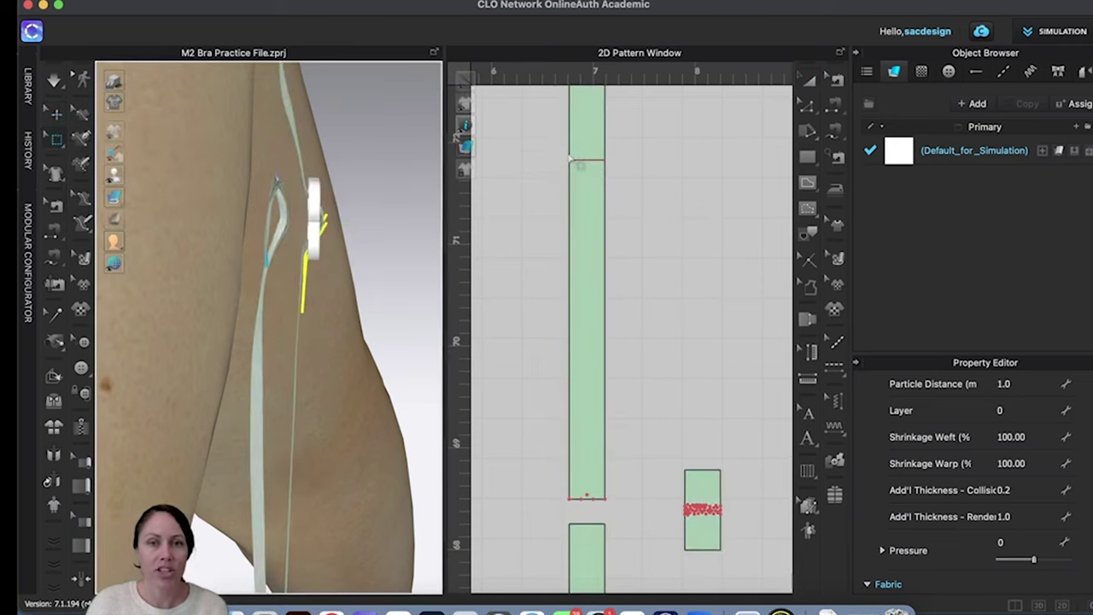
left_click_drag(599, 171, 612, 174)
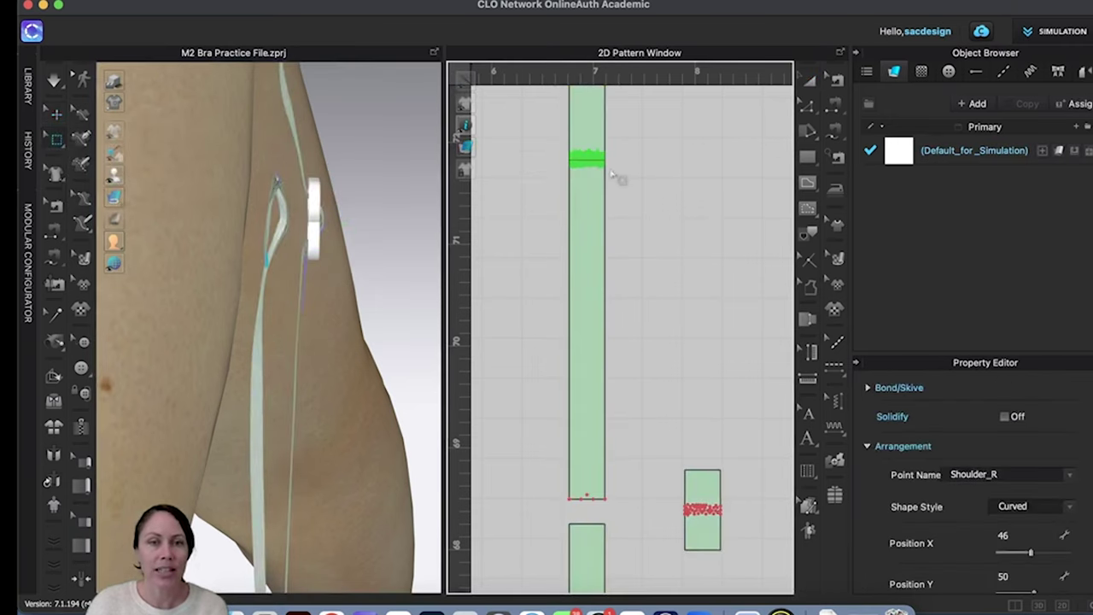
left_click(325, 220)
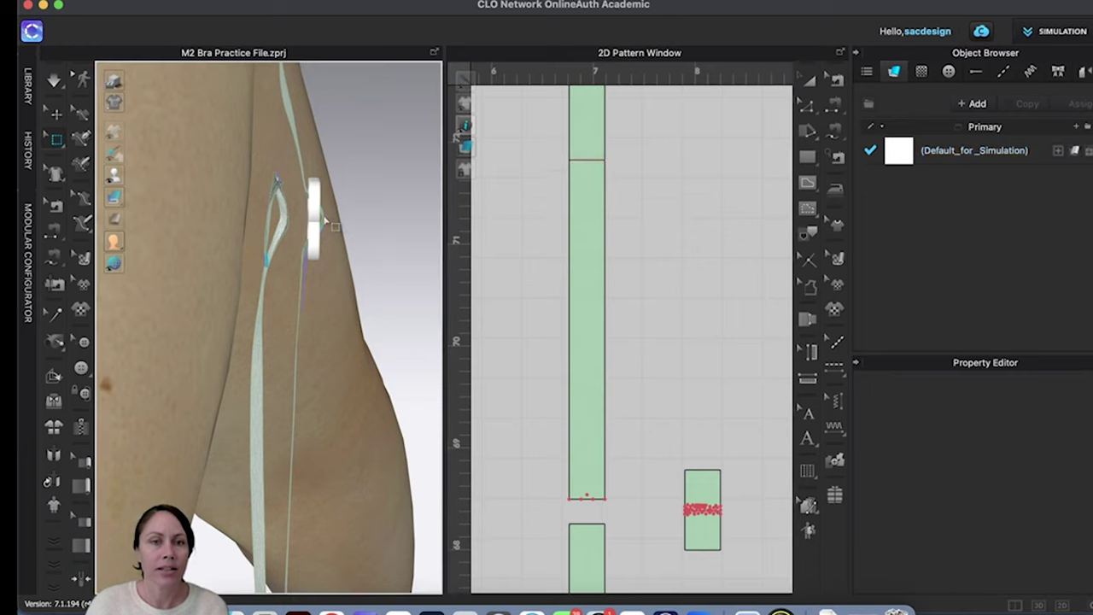
left_click_drag(567, 155, 595, 183)
Step: Pull the back strap's selected mesh band away from the body to open its loop at the slider, and clear the selection
scroll(342, 248, "up", 3)
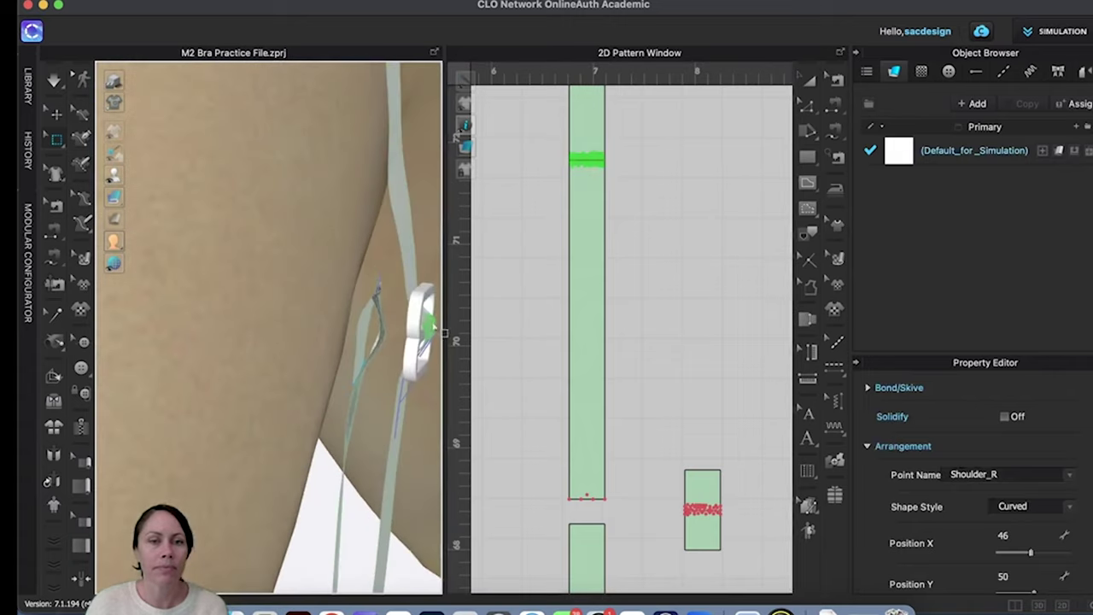
middle_click_drag(415, 378, 362, 282)
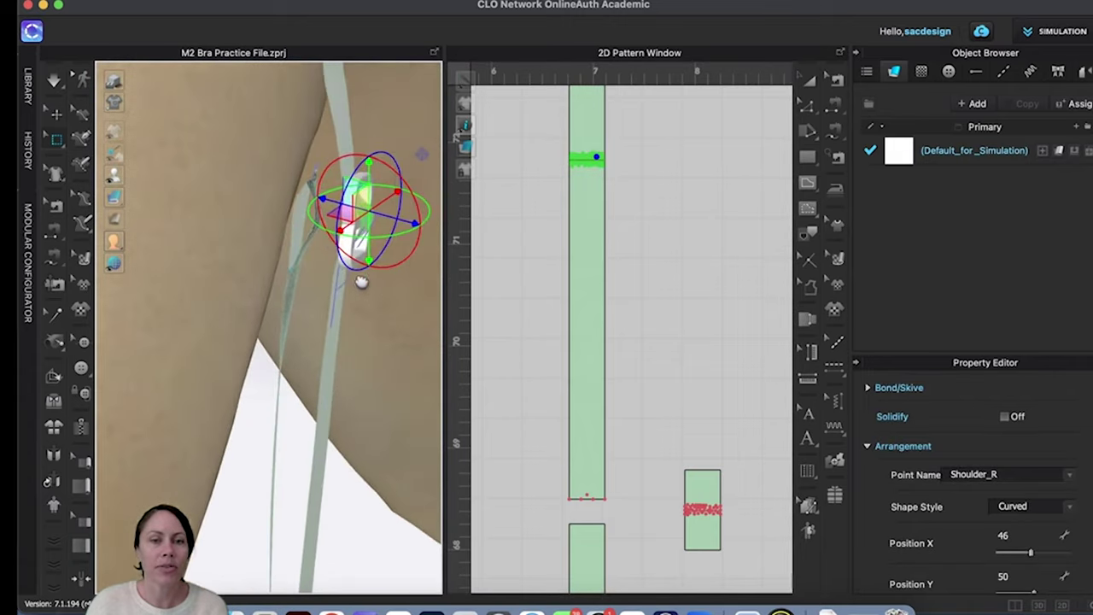
right_click_drag(373, 310, 389, 256)
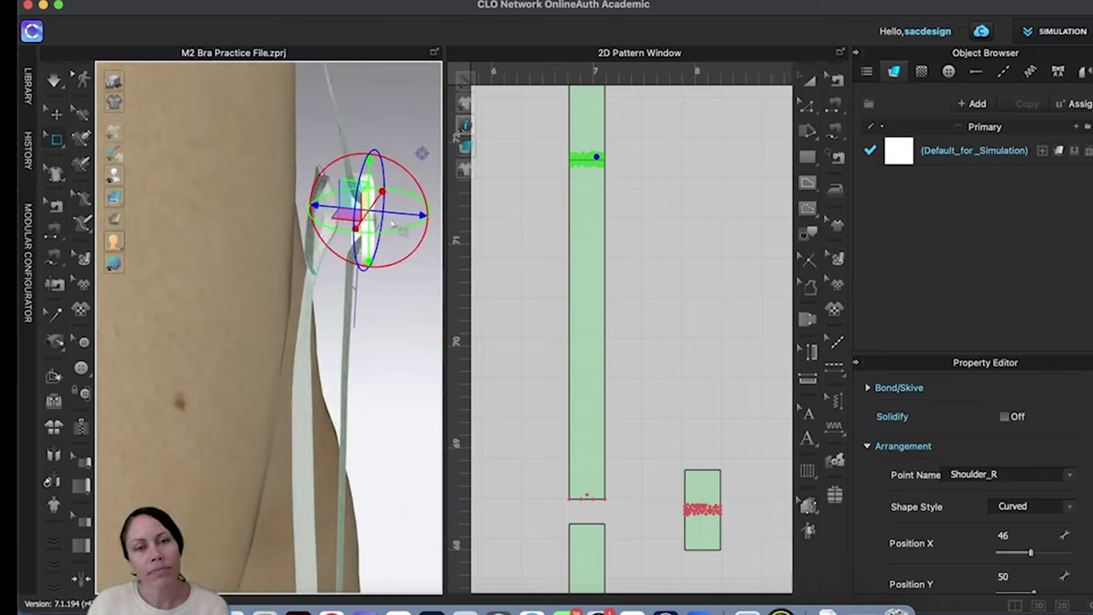
right_click_drag(389, 216, 429, 216)
right_click_drag(379, 336, 392, 345)
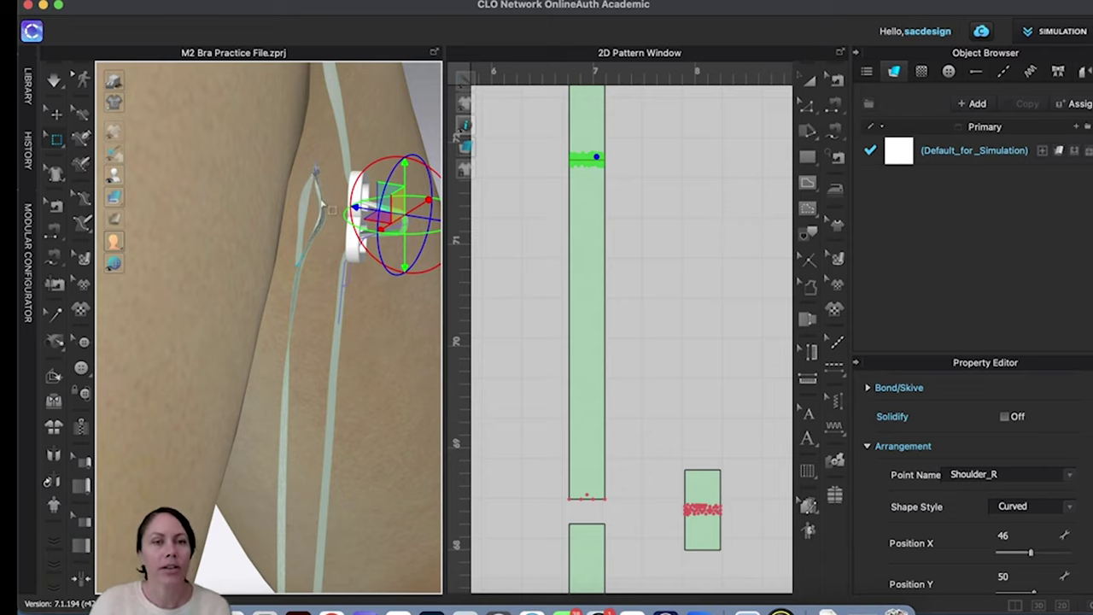
key("Escape")
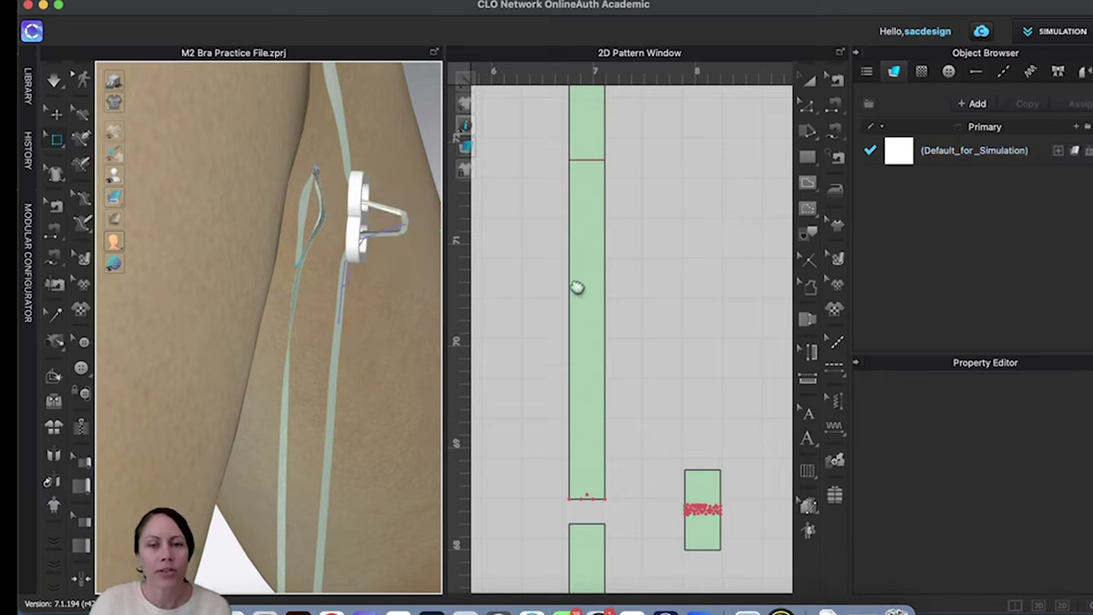
Step: Select the back strap beside the slider and locate its loop and internal lines in the 2D pattern
right_click_drag(578, 288, 586, 110)
right_click_drag(632, 370, 606, 106)
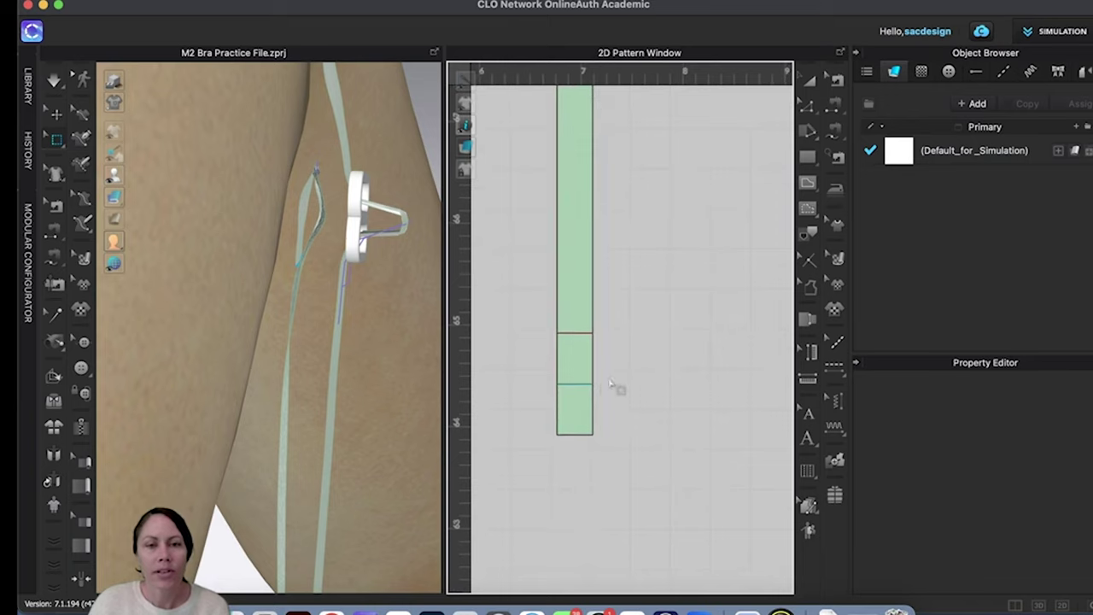
right_click_drag(603, 392, 600, 354)
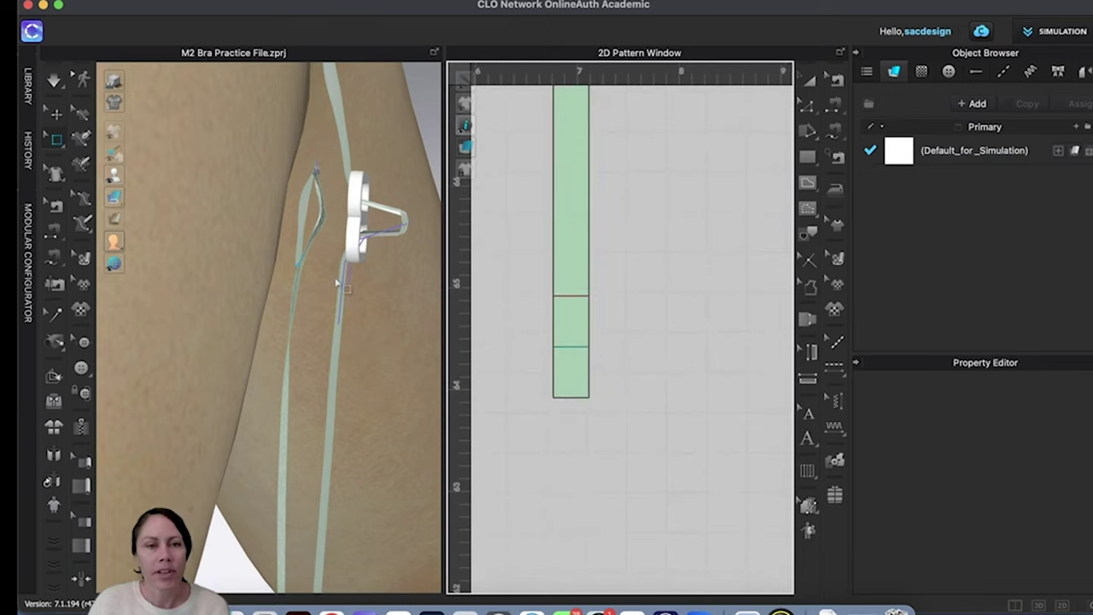
scroll(333, 281, "up", 2)
right_click_drag(325, 273, 142, 155)
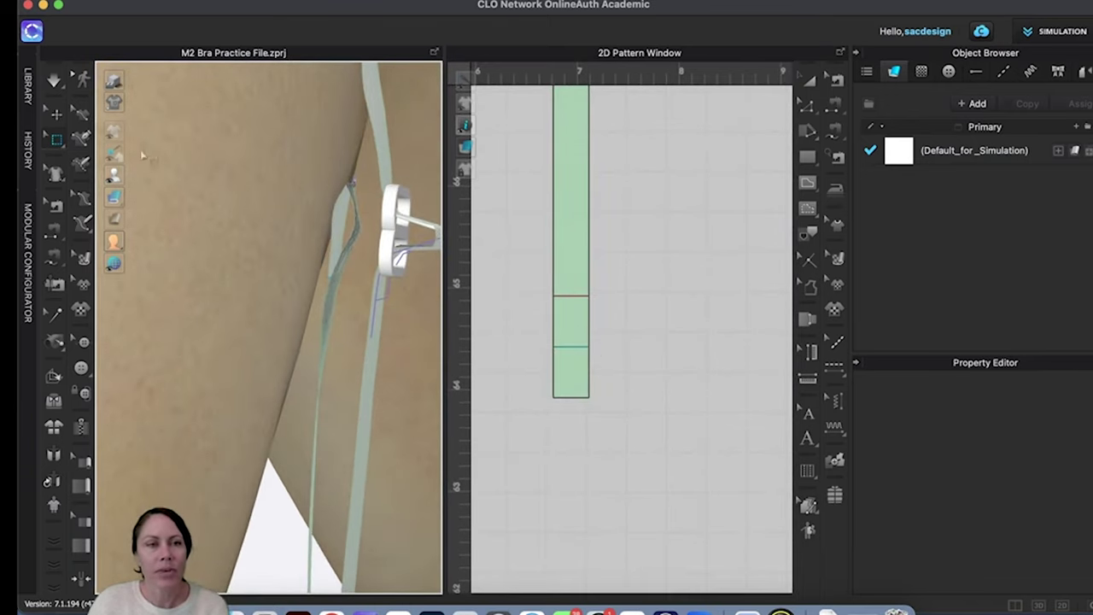
left_click(54, 115)
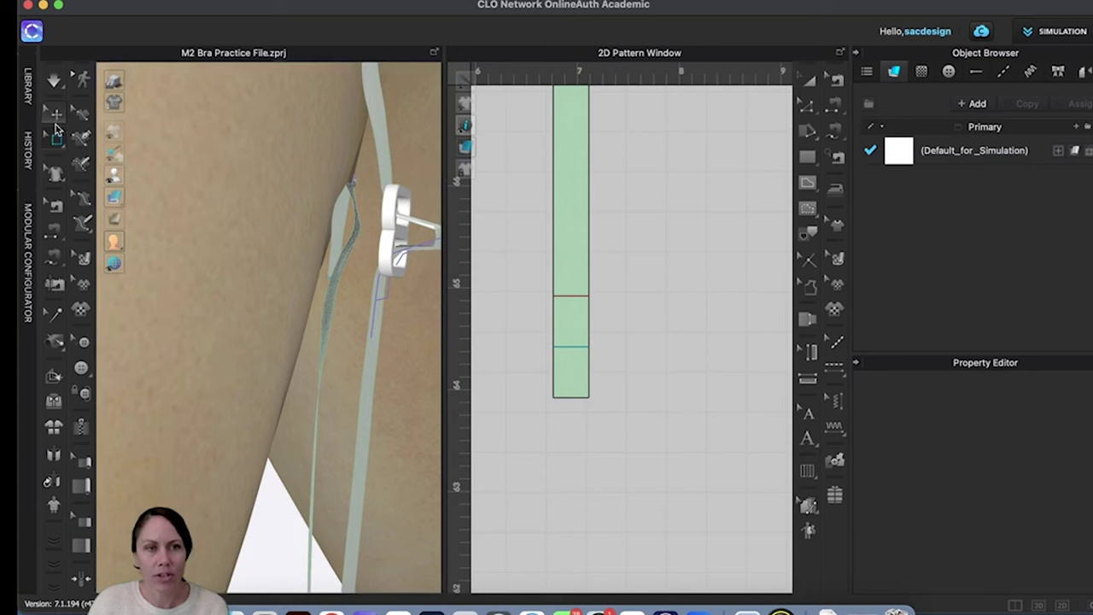
left_click(368, 218)
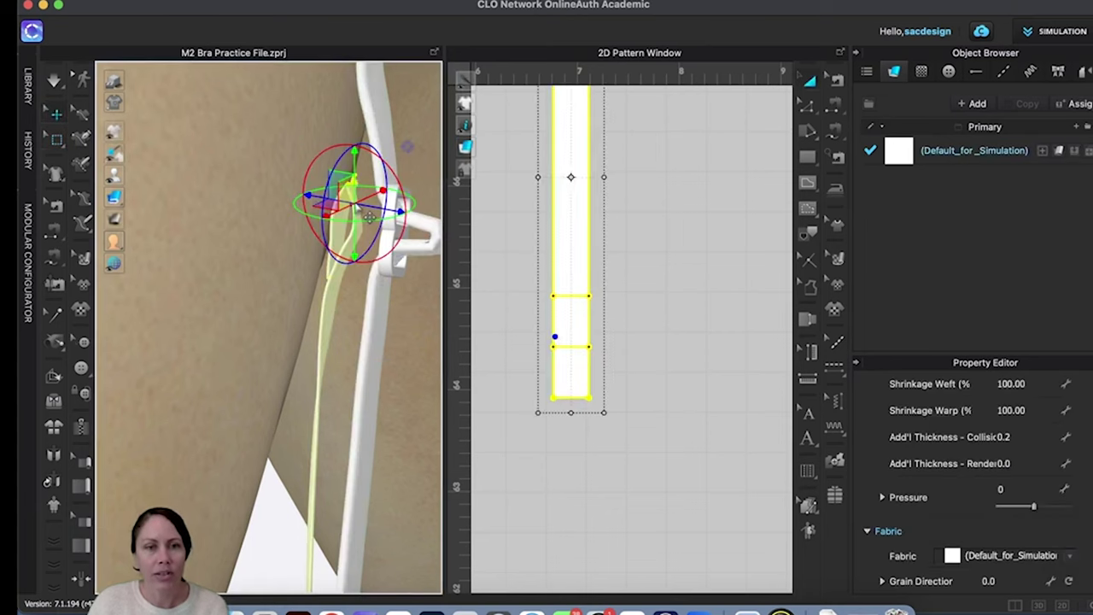
right_click_drag(357, 279, 354, 275)
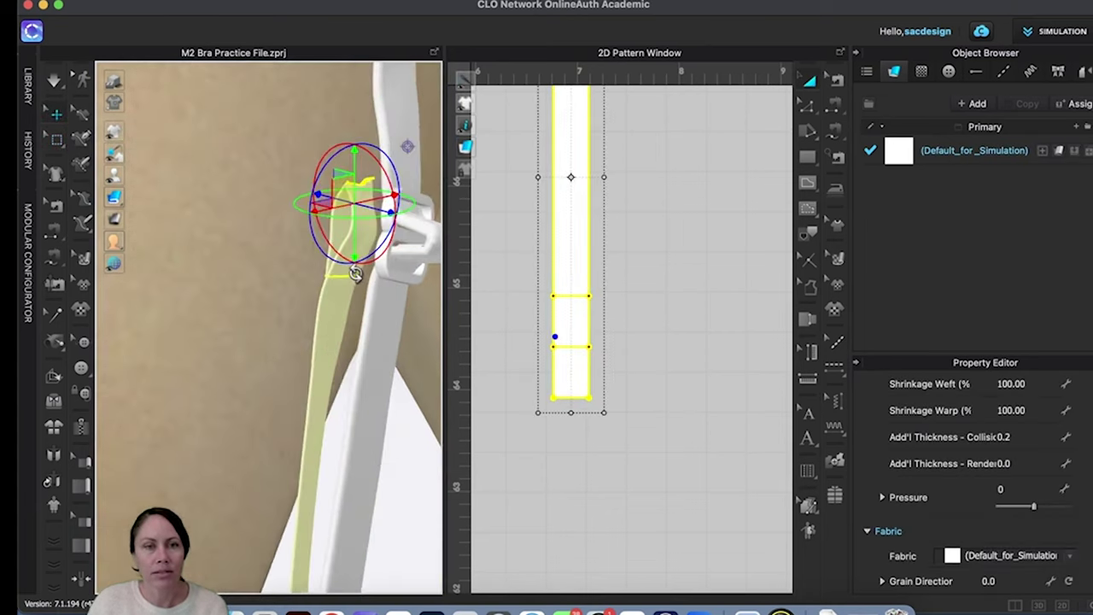
right_click_drag(375, 220, 369, 215)
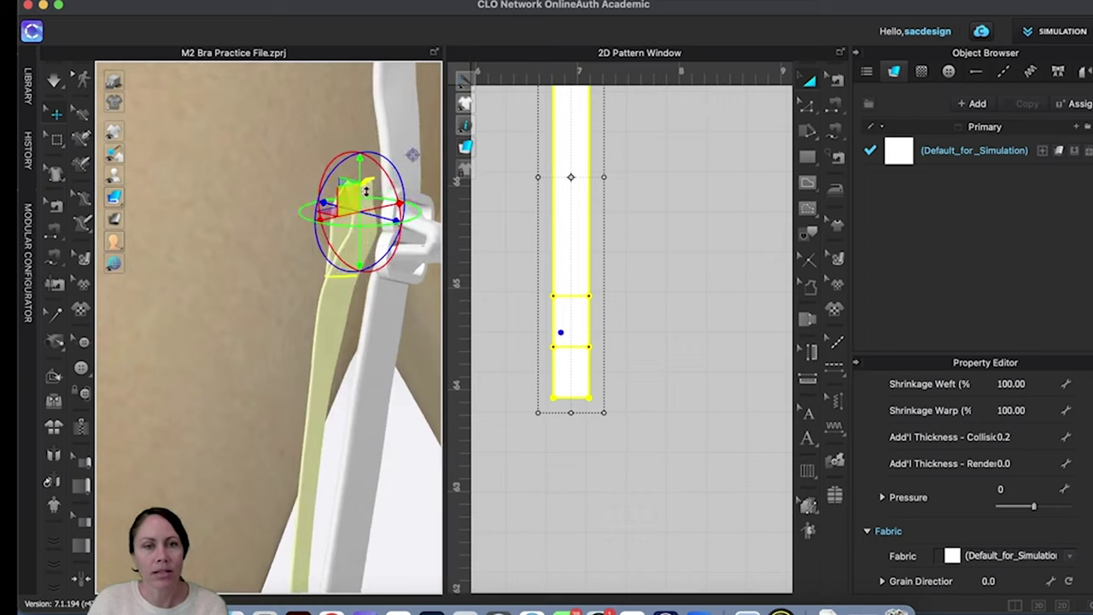
left_click_drag(366, 191, 382, 205)
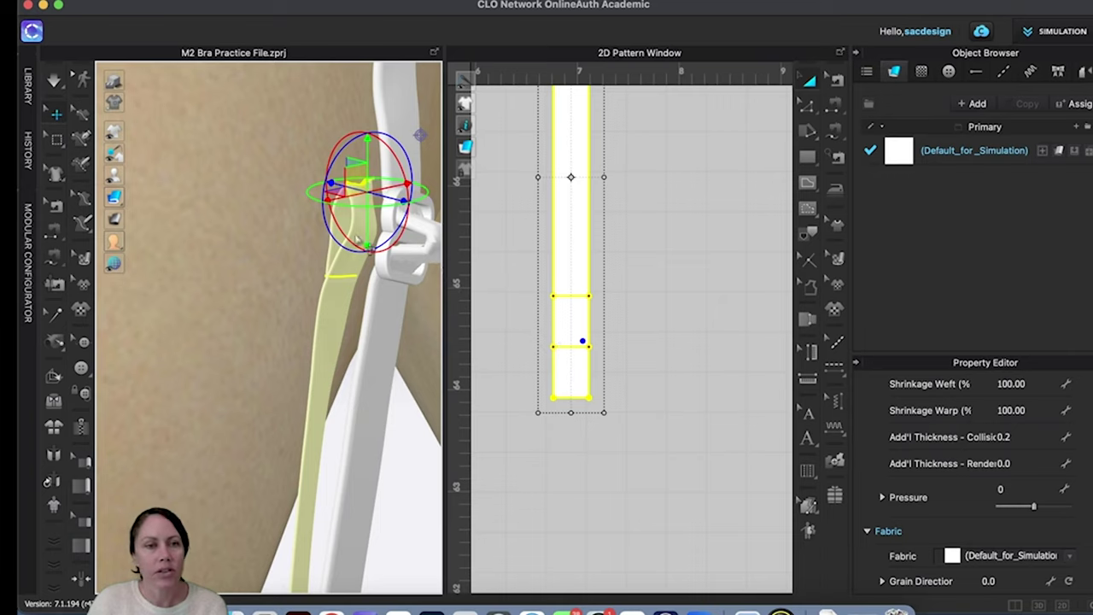
Step: With Select Mesh (Box), select a full-width mesh band just above the back strap's lower internal line in the 2D pattern
left_click(60, 140)
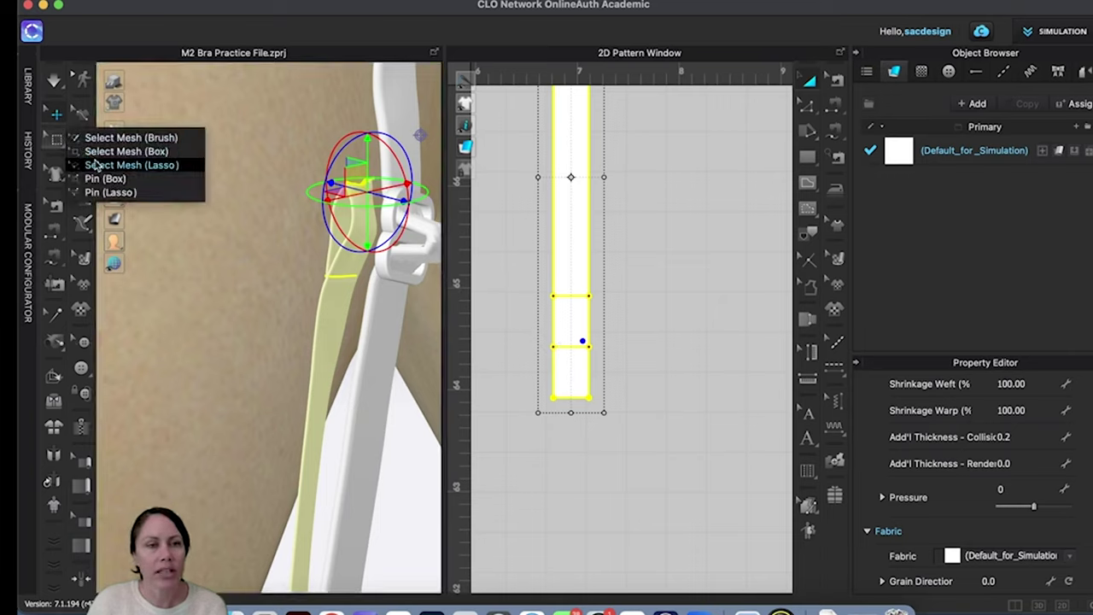
left_click(575, 349)
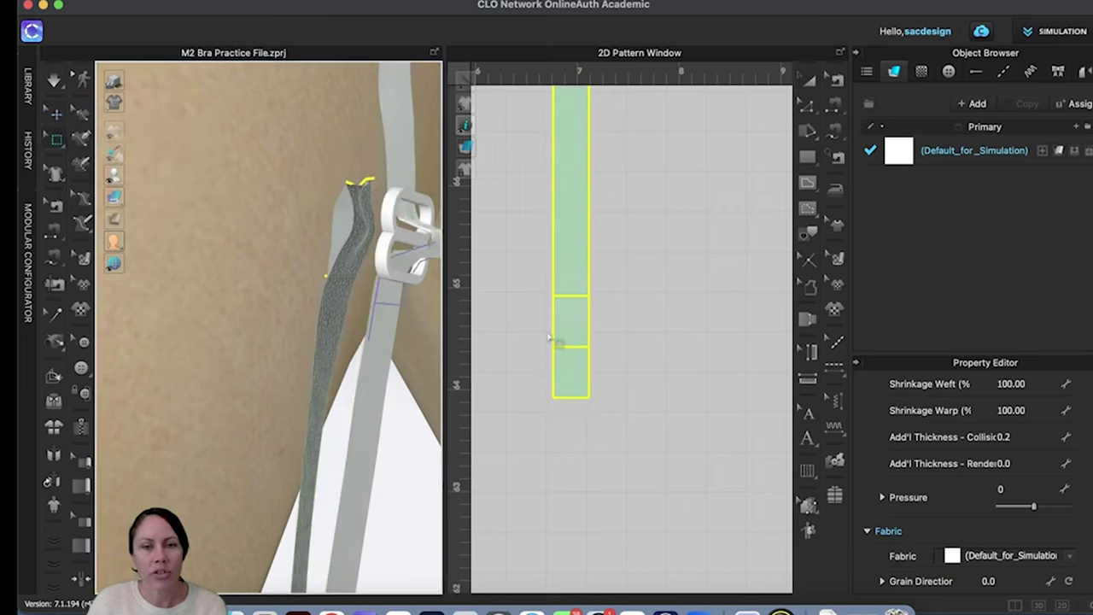
left_click_drag(545, 330, 608, 350)
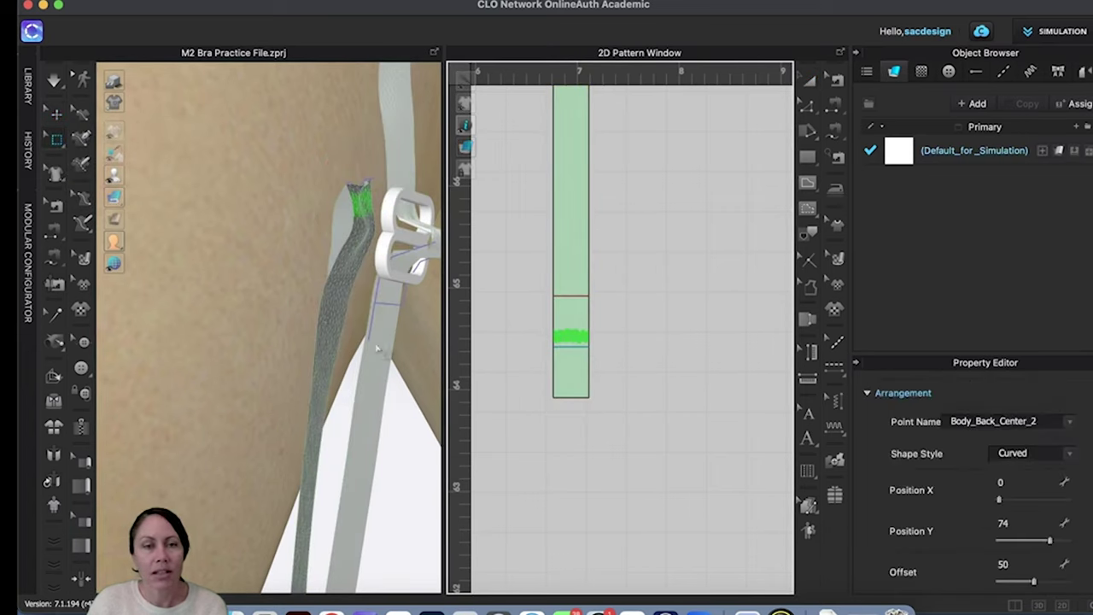
Step: Move the back strap's selected mesh band away from the body and through the slider, checking its placement from several angles
right_click_drag(363, 354, 382, 229)
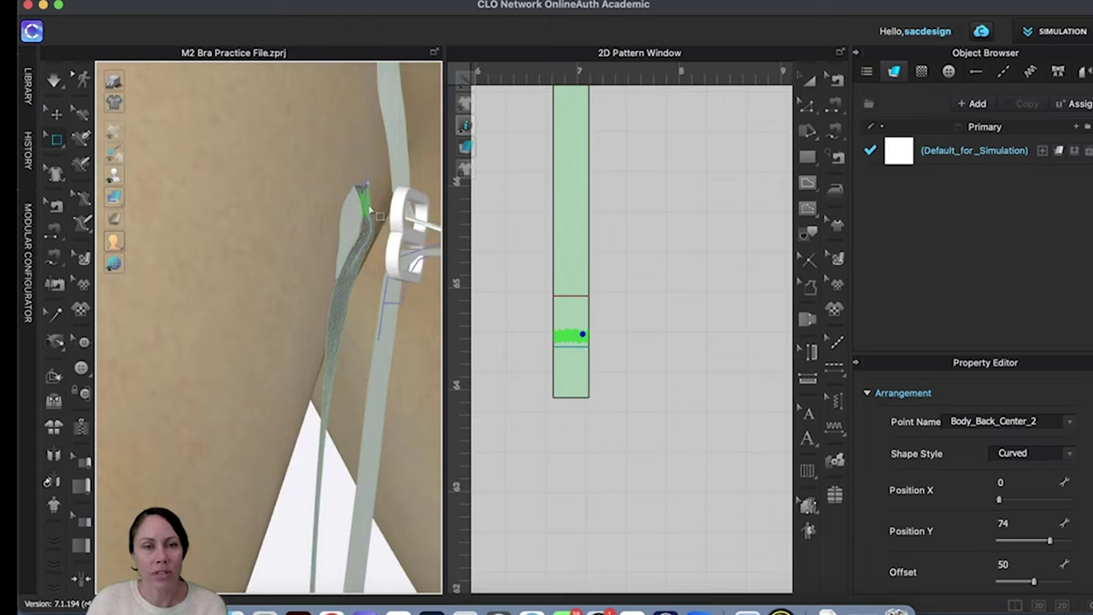
right_click_drag(398, 386, 305, 136)
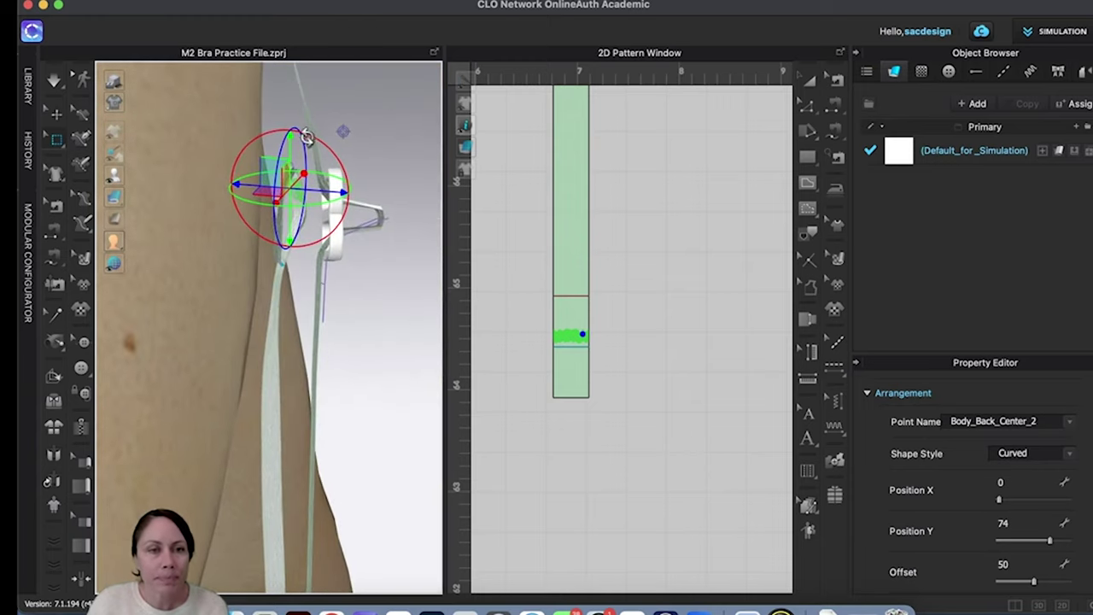
left_click_drag(290, 150, 291, 165)
left_click_drag(314, 209, 357, 218)
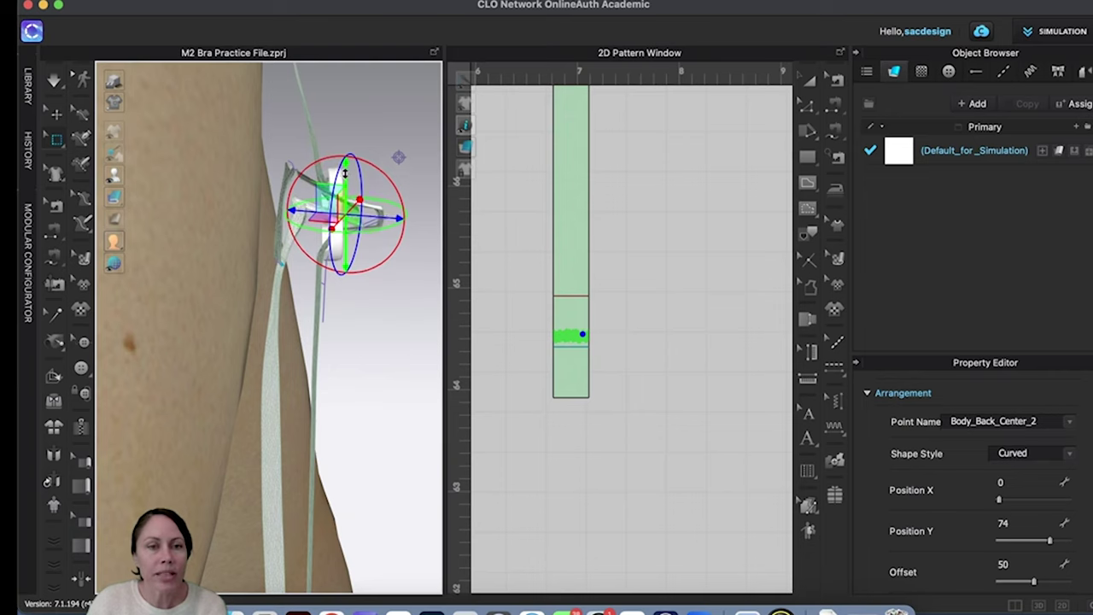
right_click_drag(379, 261, 318, 250)
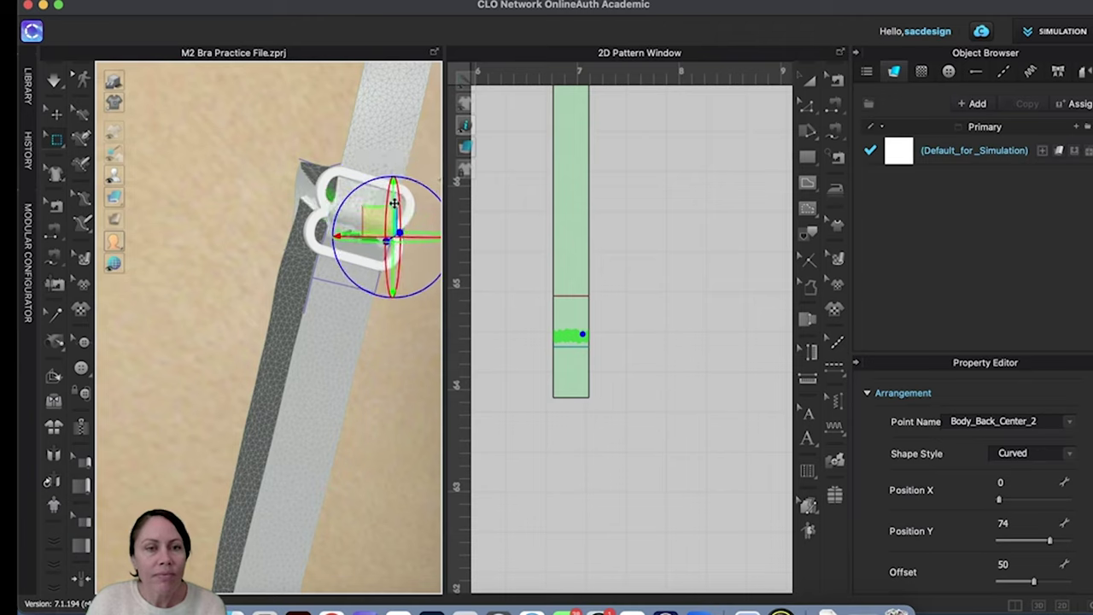
right_click_drag(361, 322, 387, 335)
right_click_drag(392, 339, 398, 352)
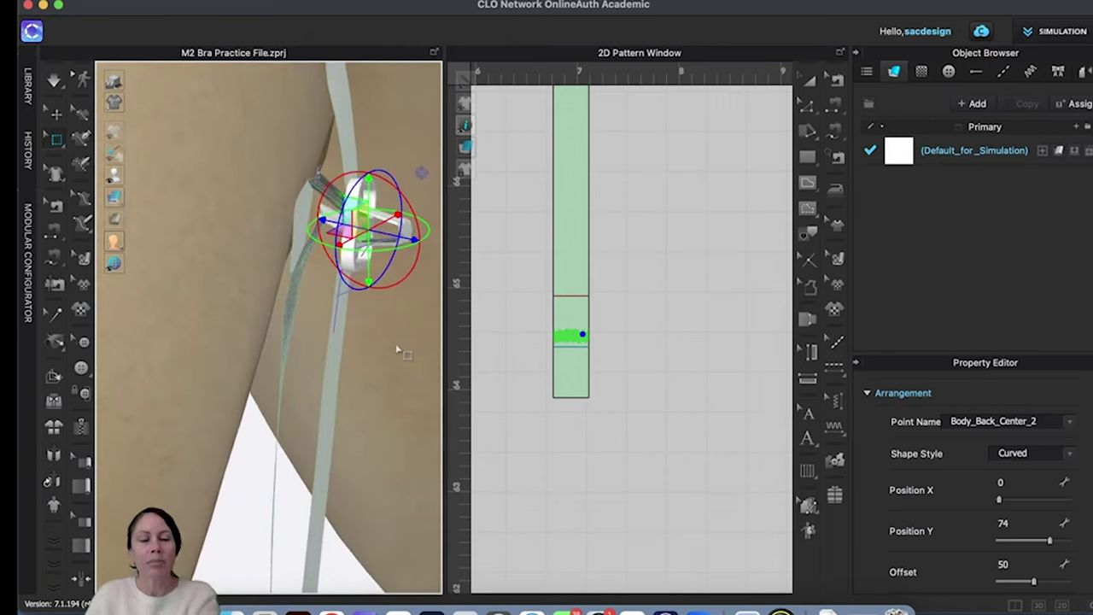
Step: Simulate the back strap through the slider, clear the mesh selection, and stop the simulation
key("space")
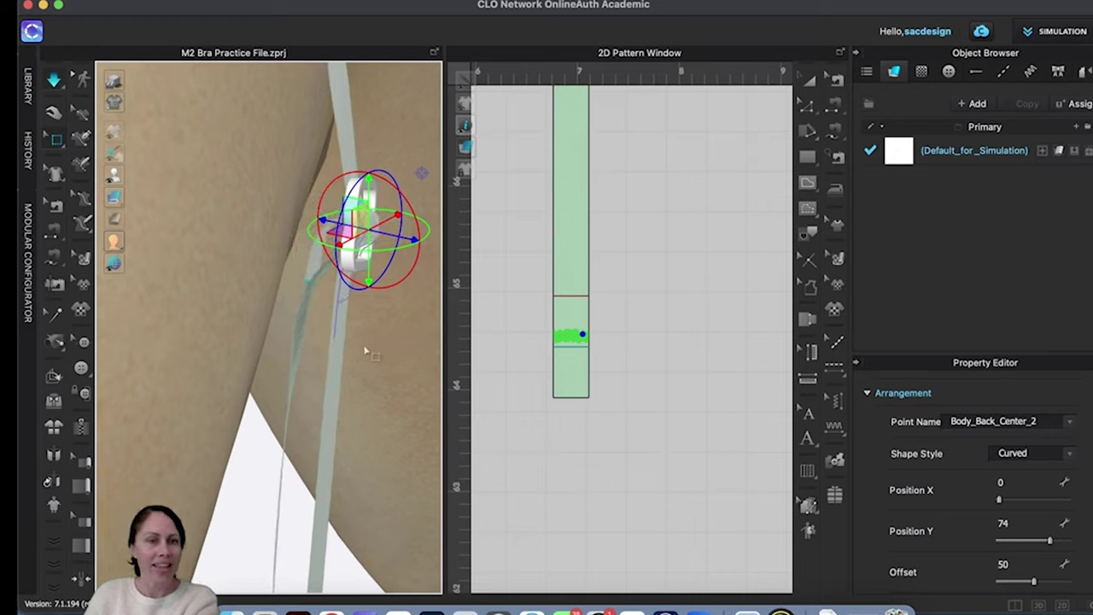
left_click(365, 352)
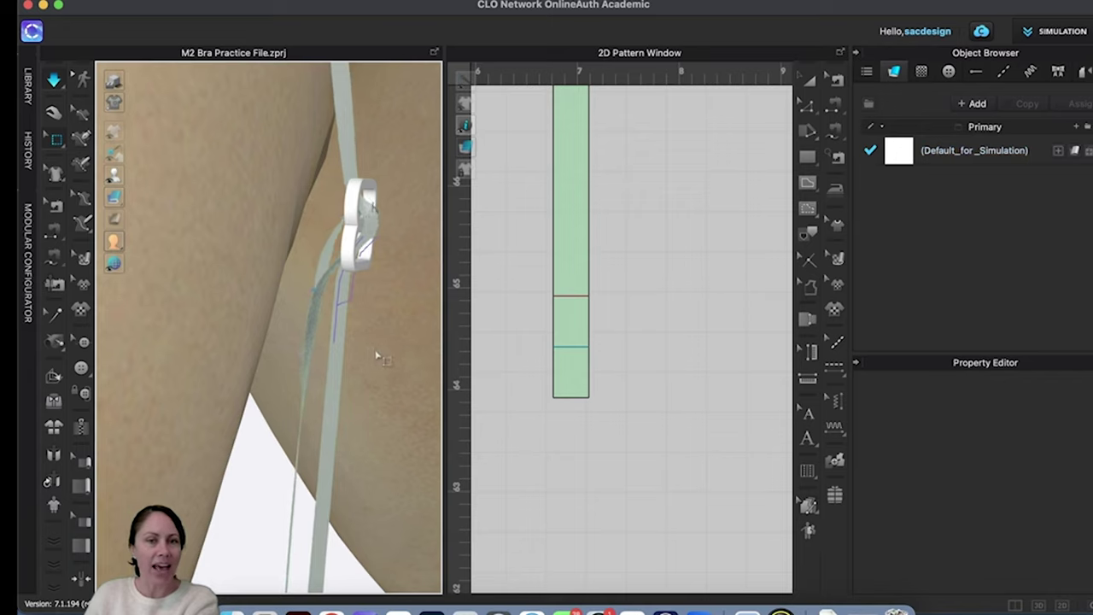
key("w")
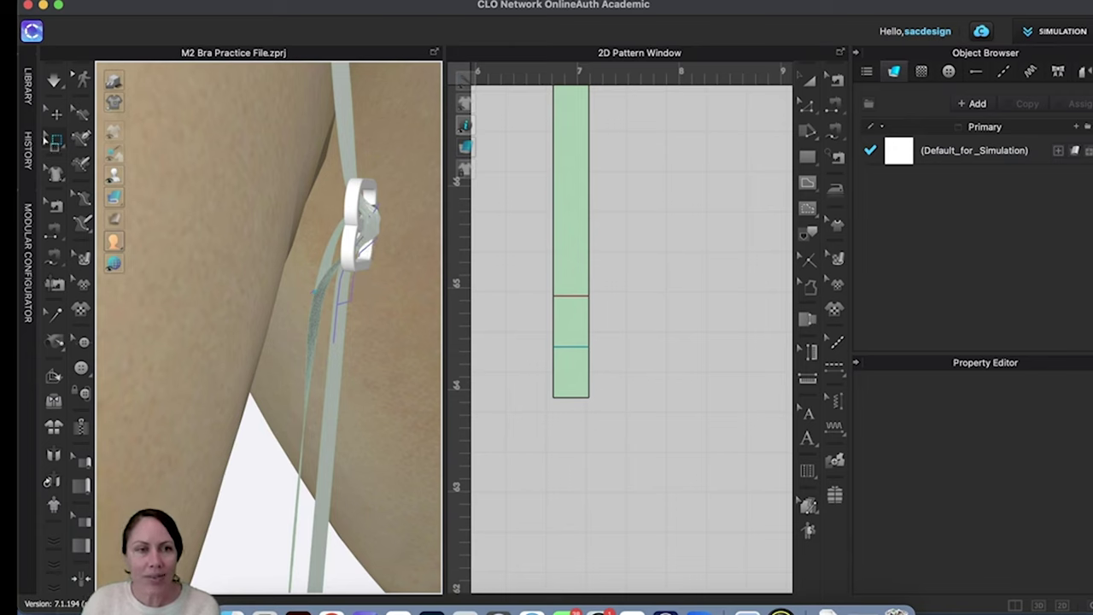
Step: Set the fold angle of the back strap's lower internal line to 360 and simulate briefly
left_click(57, 113)
left_click(343, 287)
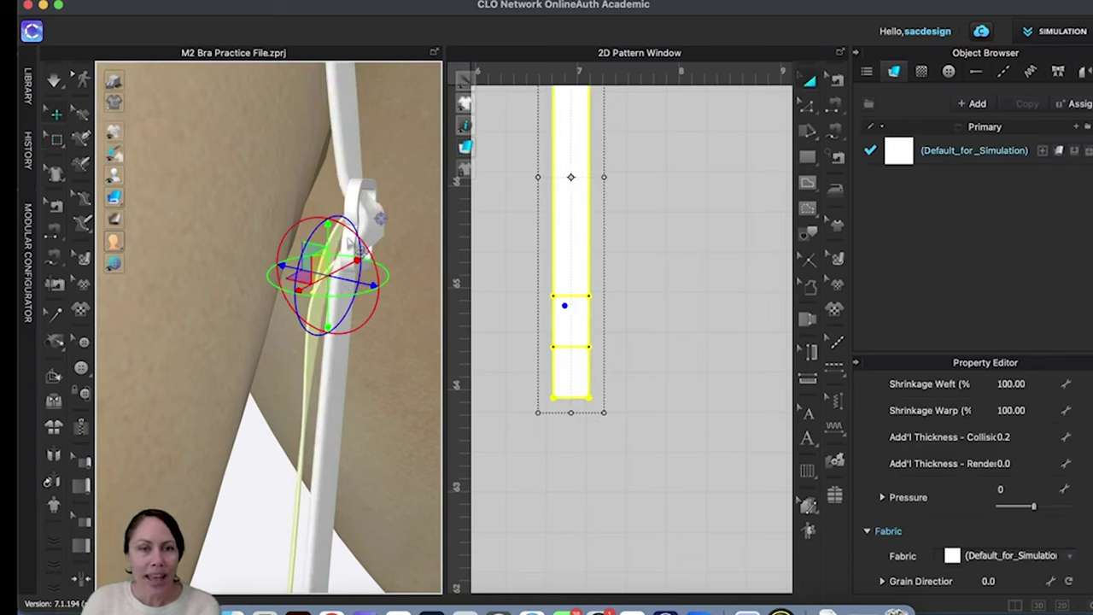
left_click(680, 362)
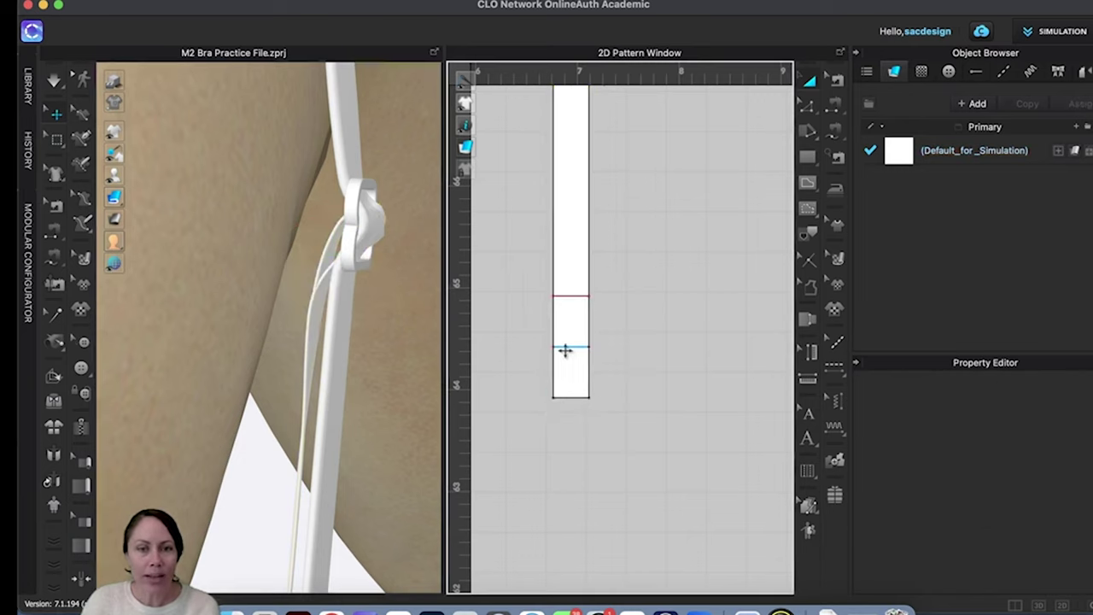
left_click(565, 348)
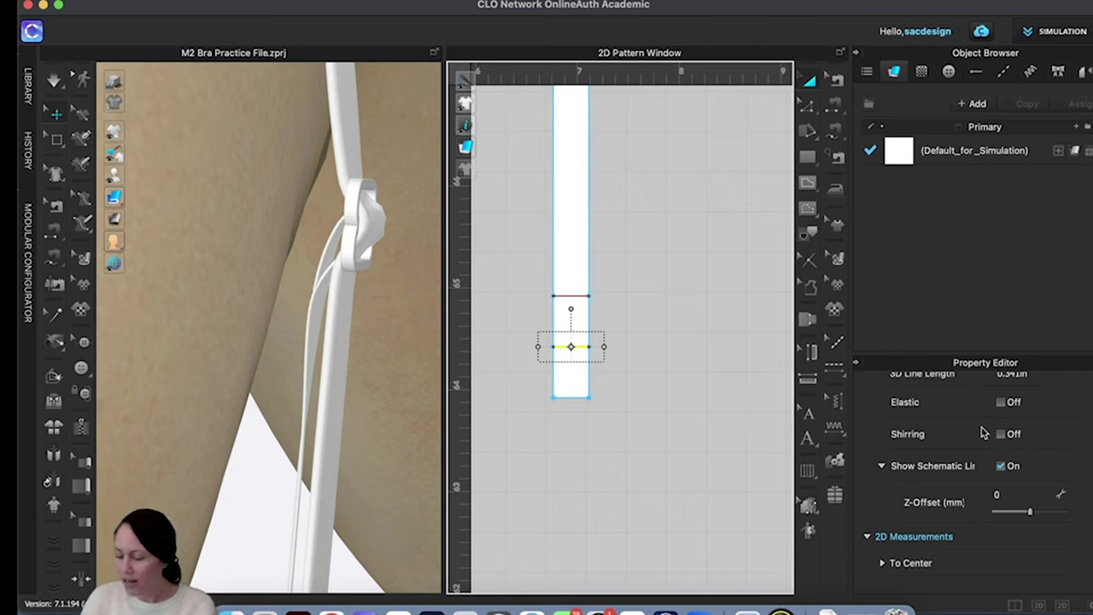
scroll(982, 433, "up", 4)
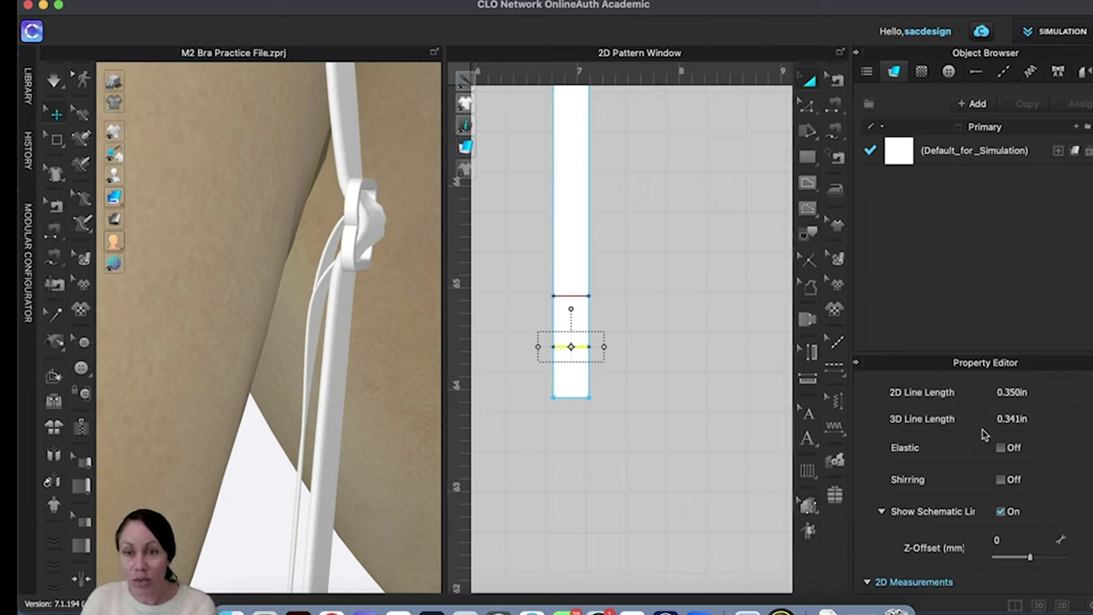
scroll(988, 472, "up", 1)
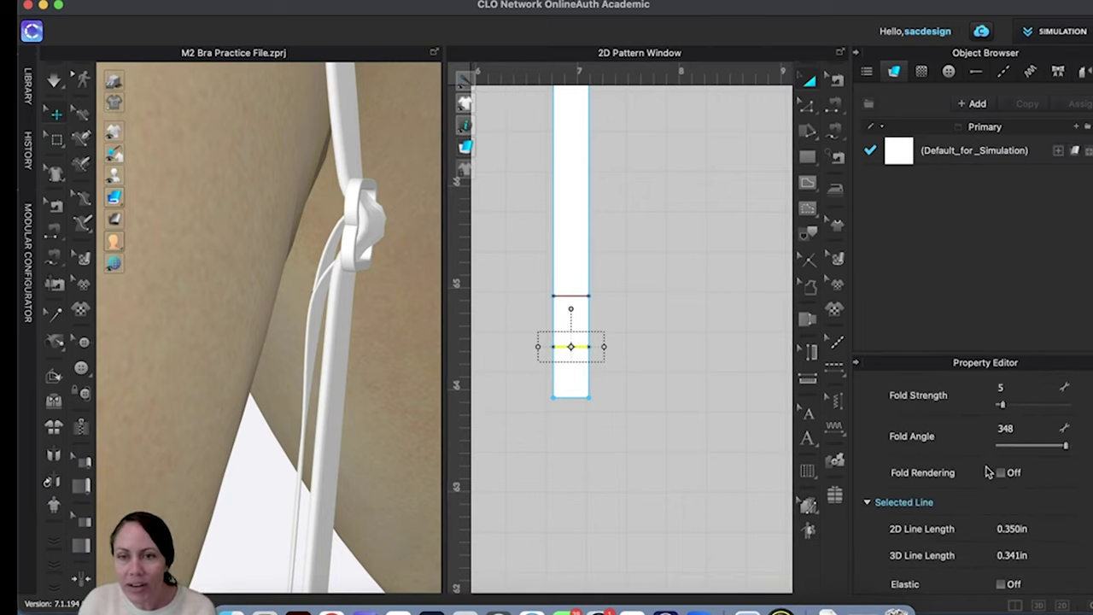
left_click_drag(1066, 454, 1074, 454)
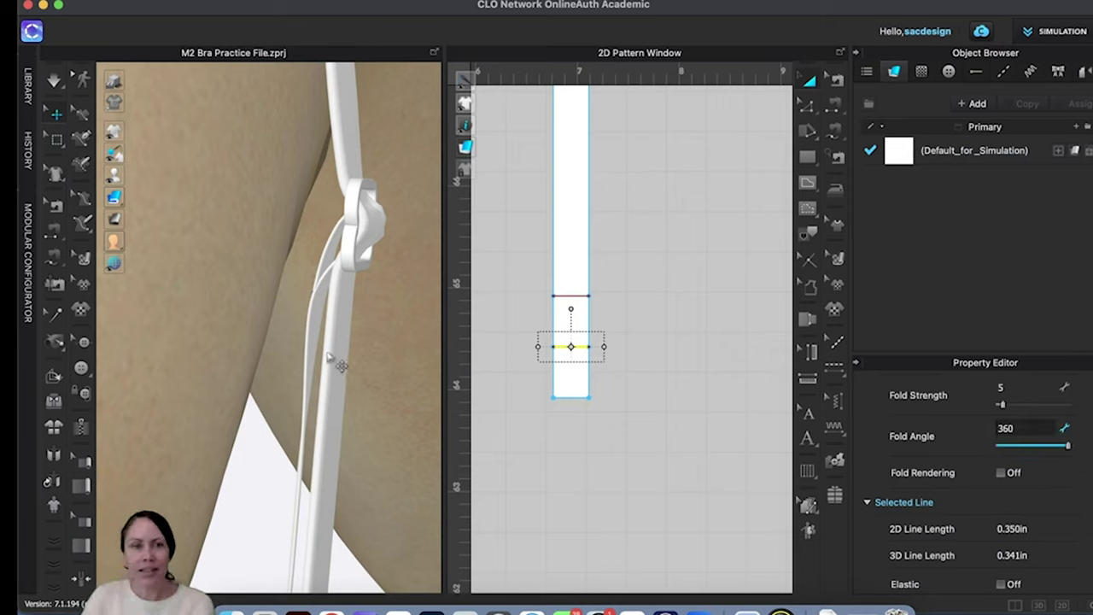
left_click(331, 352)
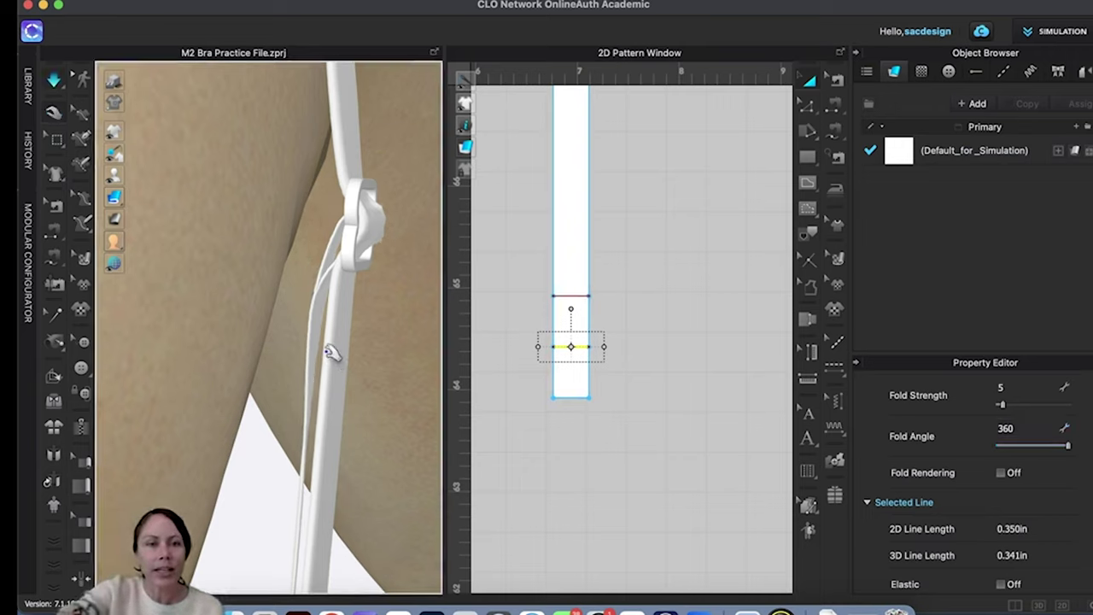
key("w")
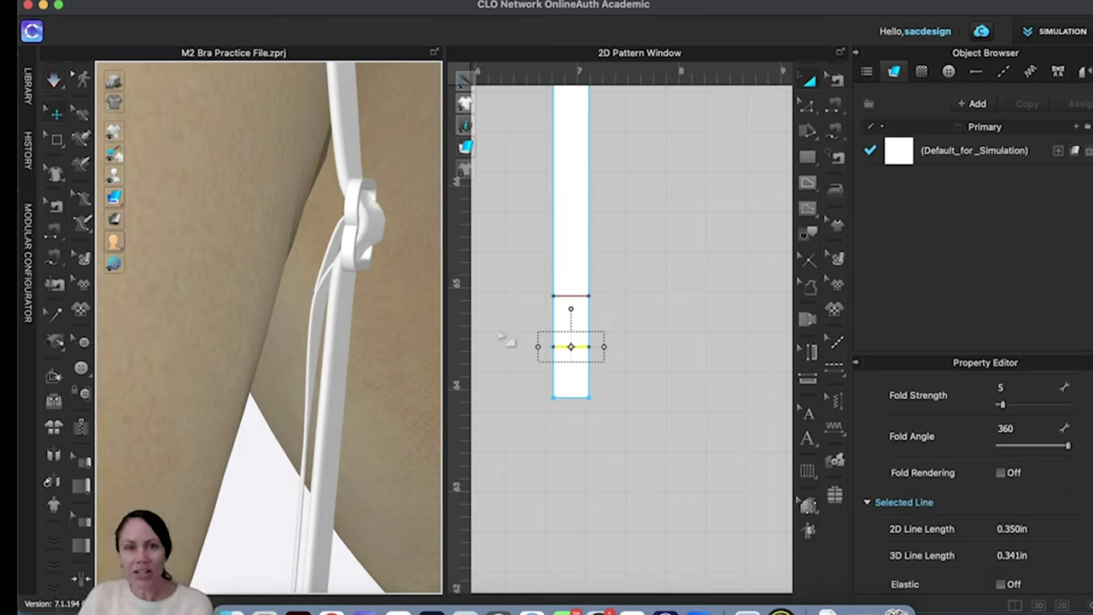
Step: Delete the internal line with the 180 fold angle from the other strap threaded through the slider
left_click(386, 232)
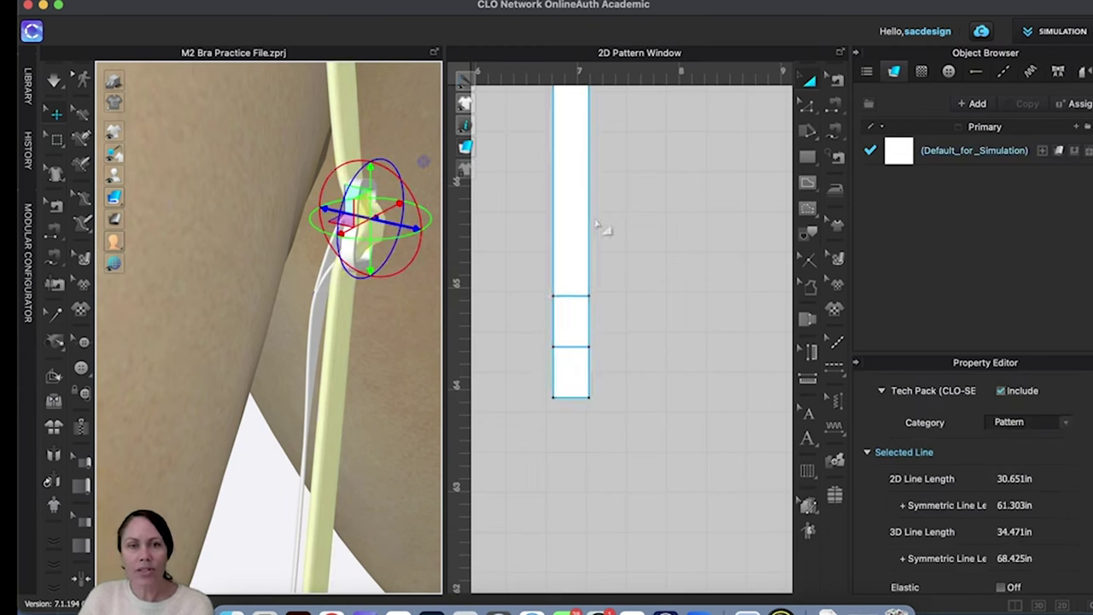
scroll(593, 320, "up", 5)
scroll(655, 454, "up", 2)
scroll(654, 453, "down", 3)
left_click(699, 282)
left_click(655, 274)
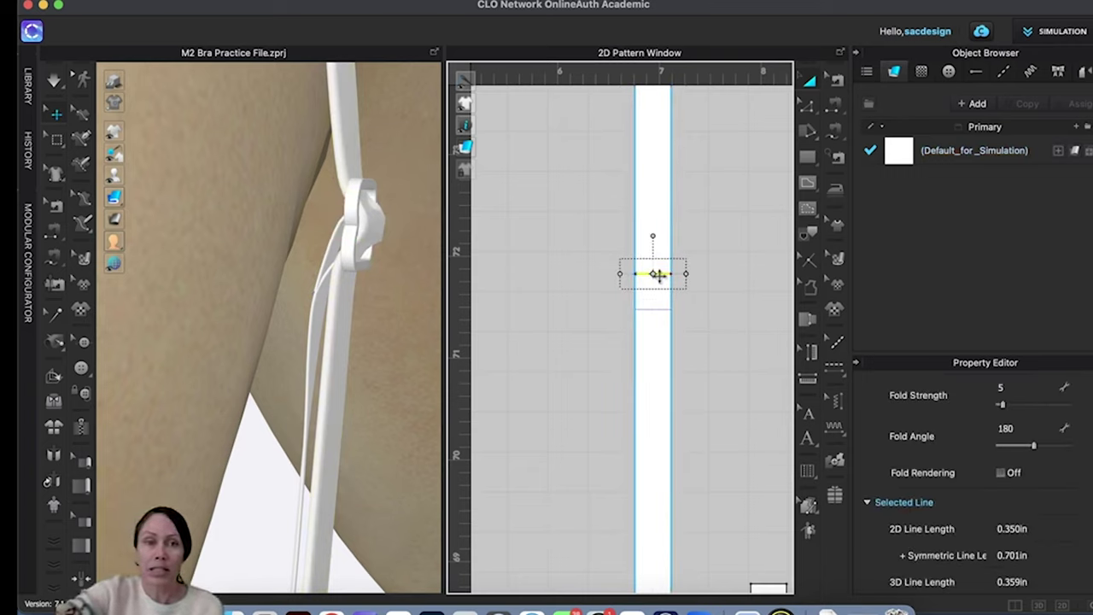
key("Delete")
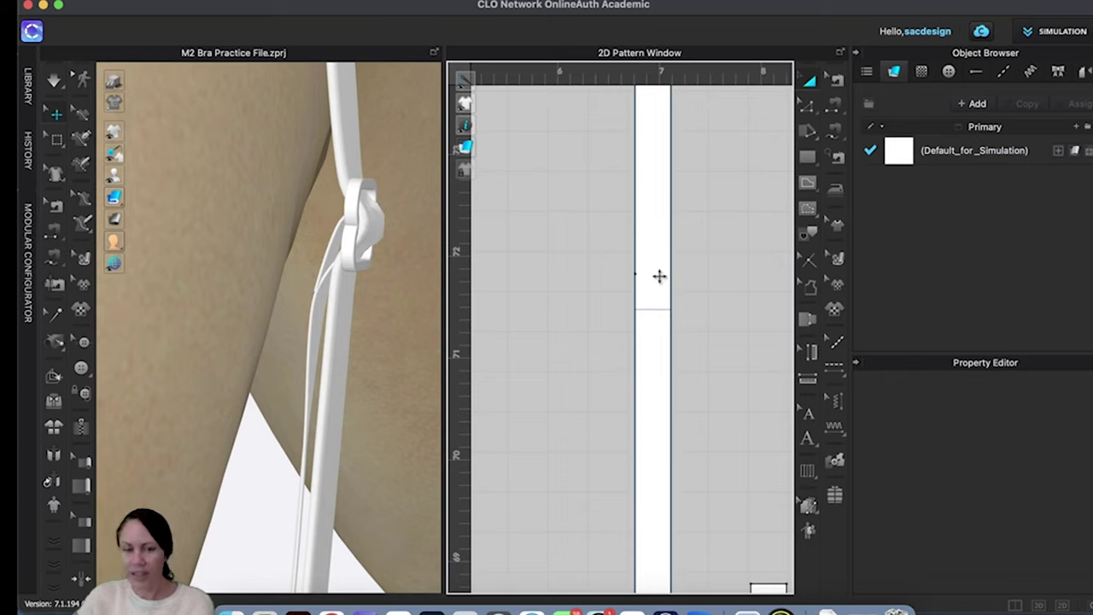
Step: Simulate the straps briefly, then inspect the threaded slider and the strap ends at the back band
key("space")
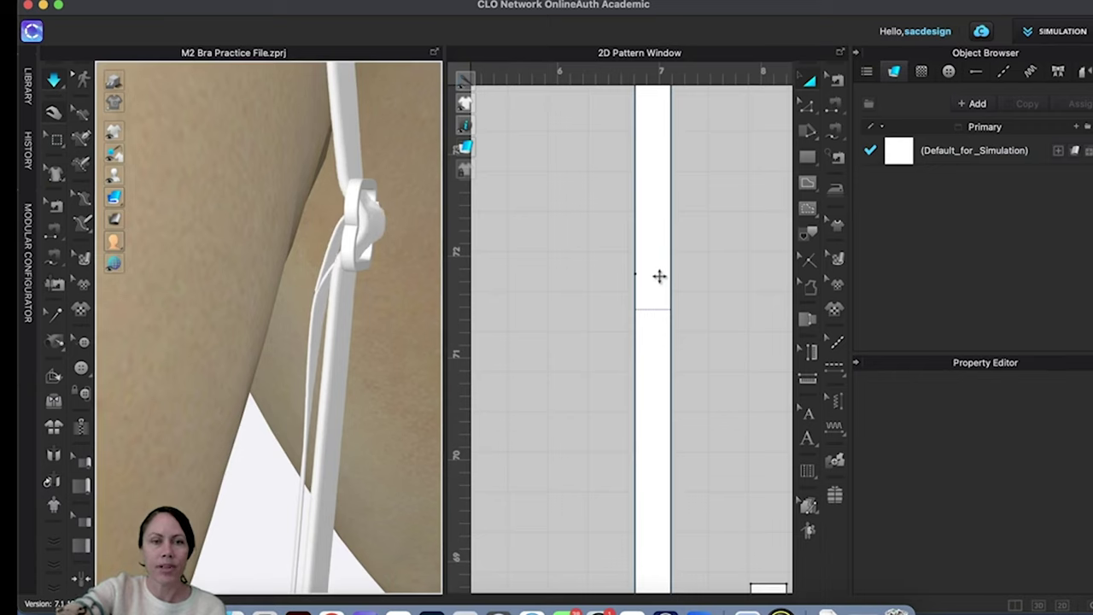
key("space")
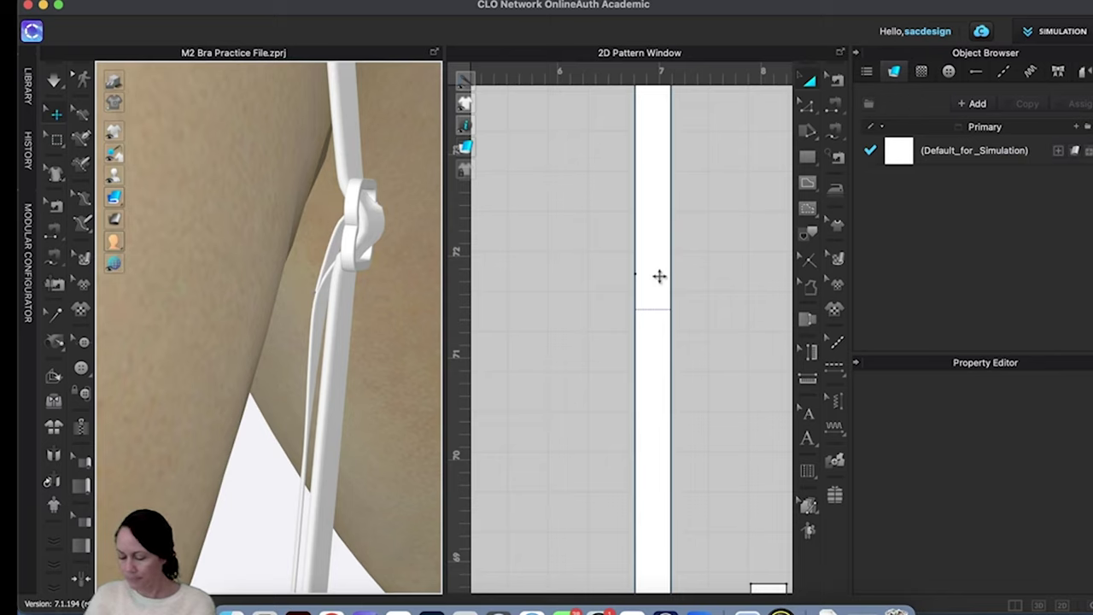
scroll(659, 276, "down", 4)
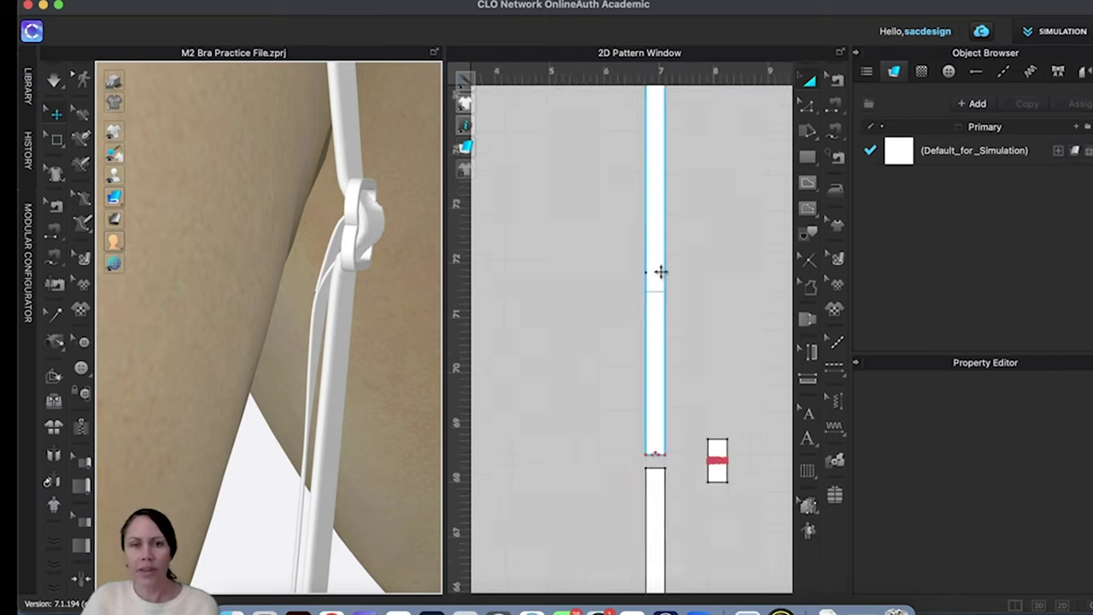
scroll(362, 292, "down", 3)
scroll(362, 292, "down", 2)
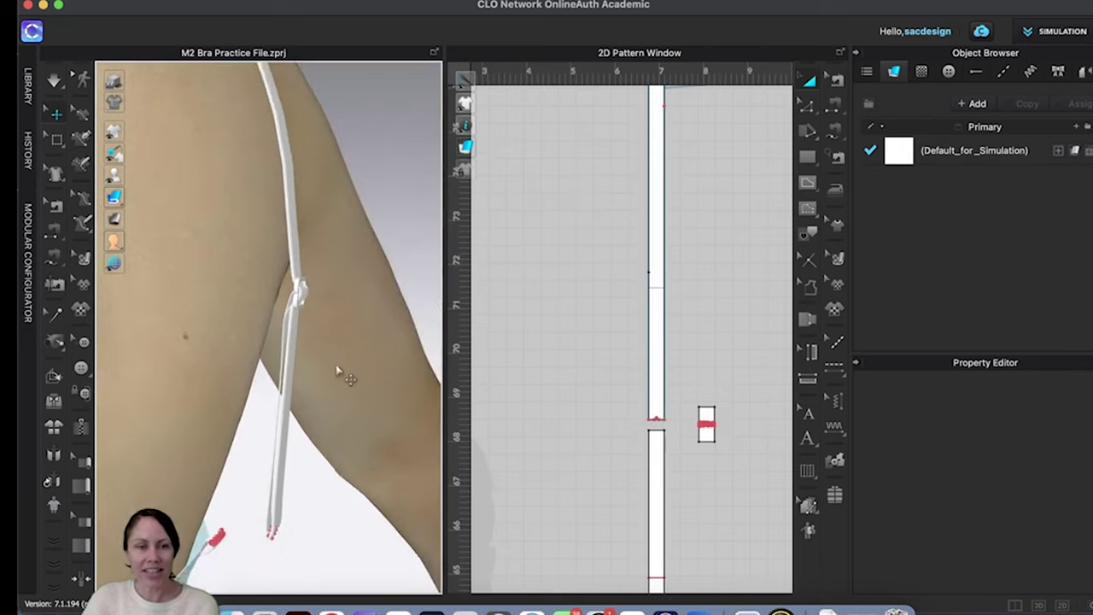
right_click_drag(340, 487, 341, 432)
middle_click_drag(342, 433, 346, 446)
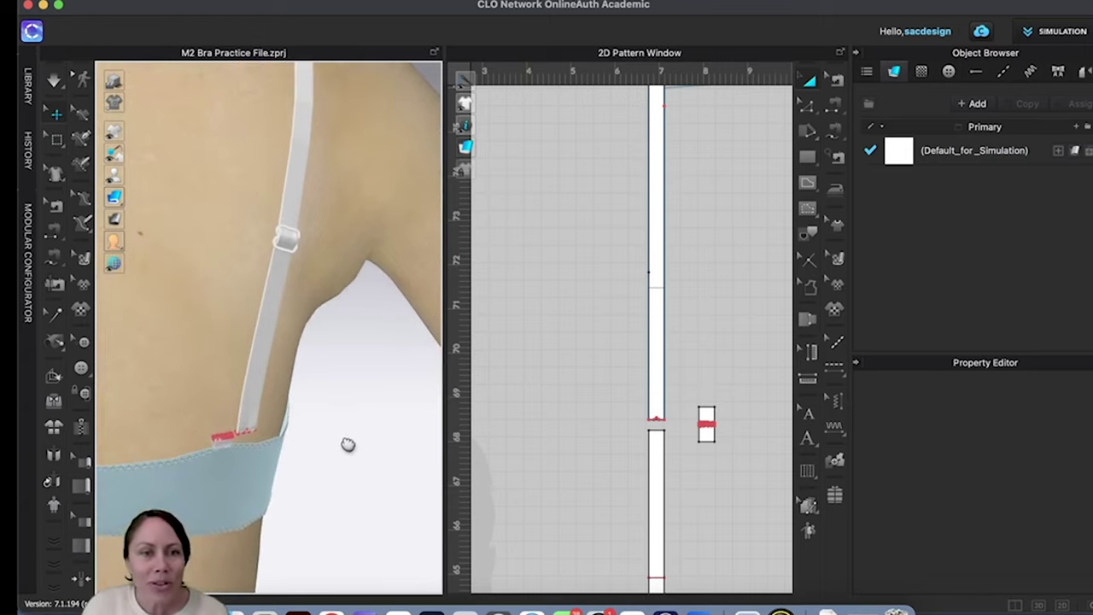
Step: Move the pinned lower end of the back strap closer to the back band and simulate the strap
right_click_drag(347, 447, 301, 369)
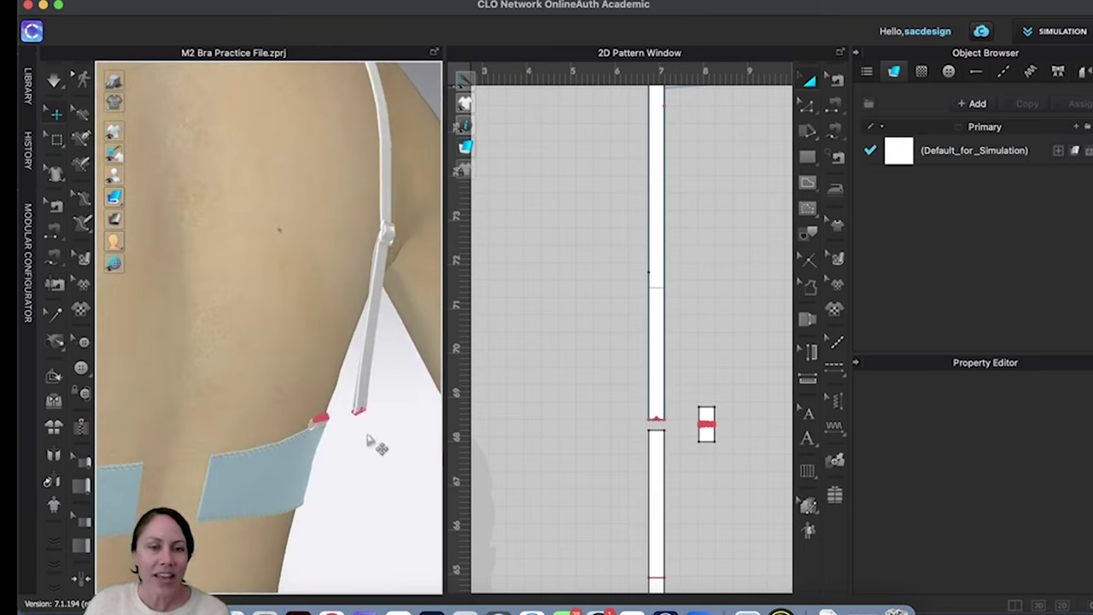
left_click(364, 416)
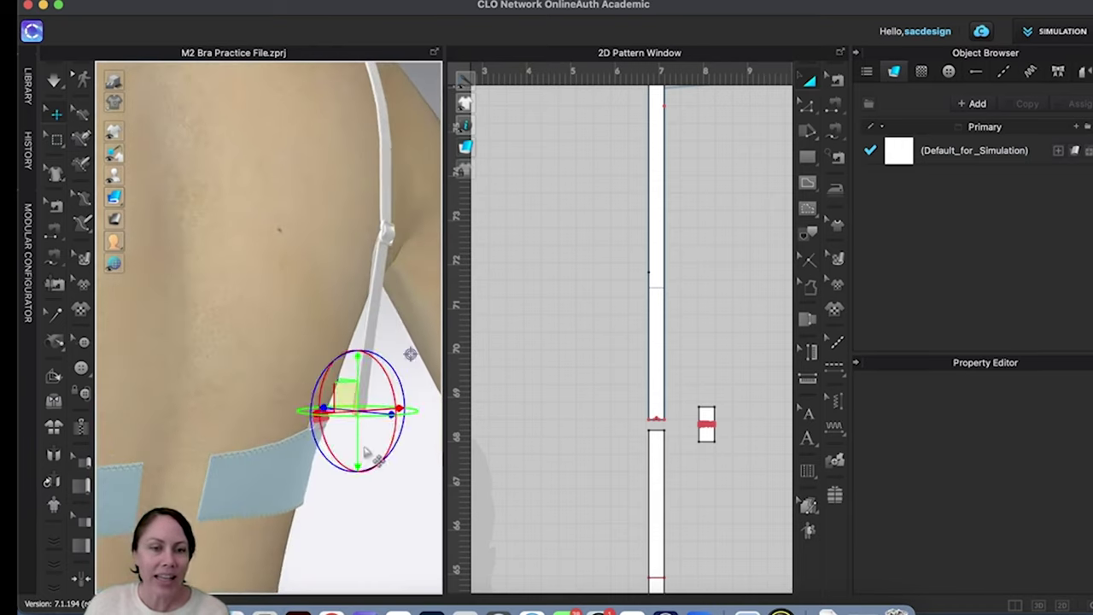
right_click_drag(374, 457, 392, 446)
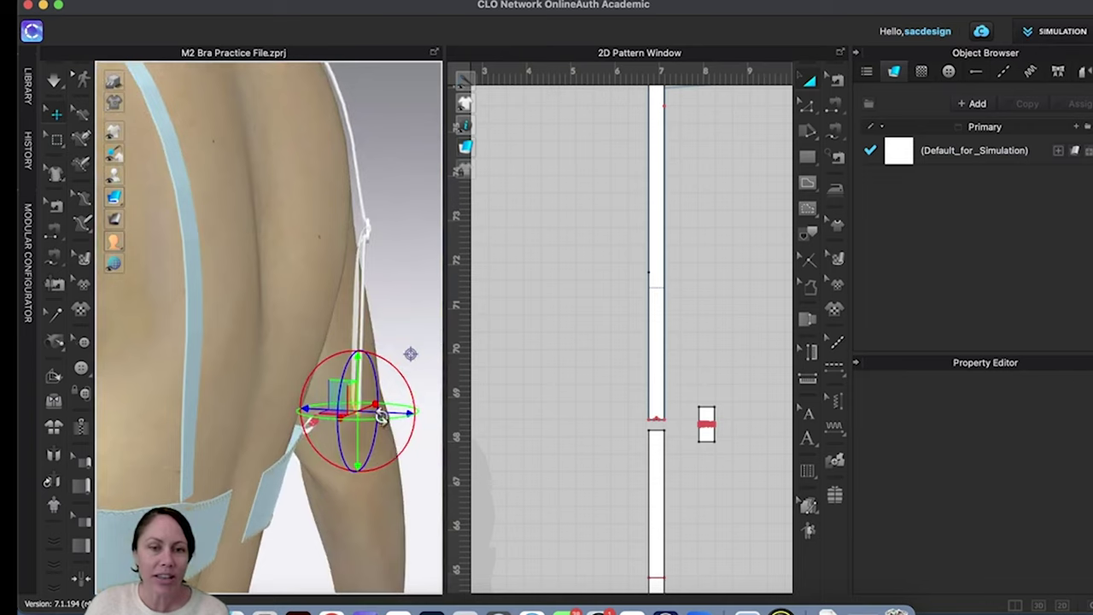
left_click_drag(381, 411, 359, 410)
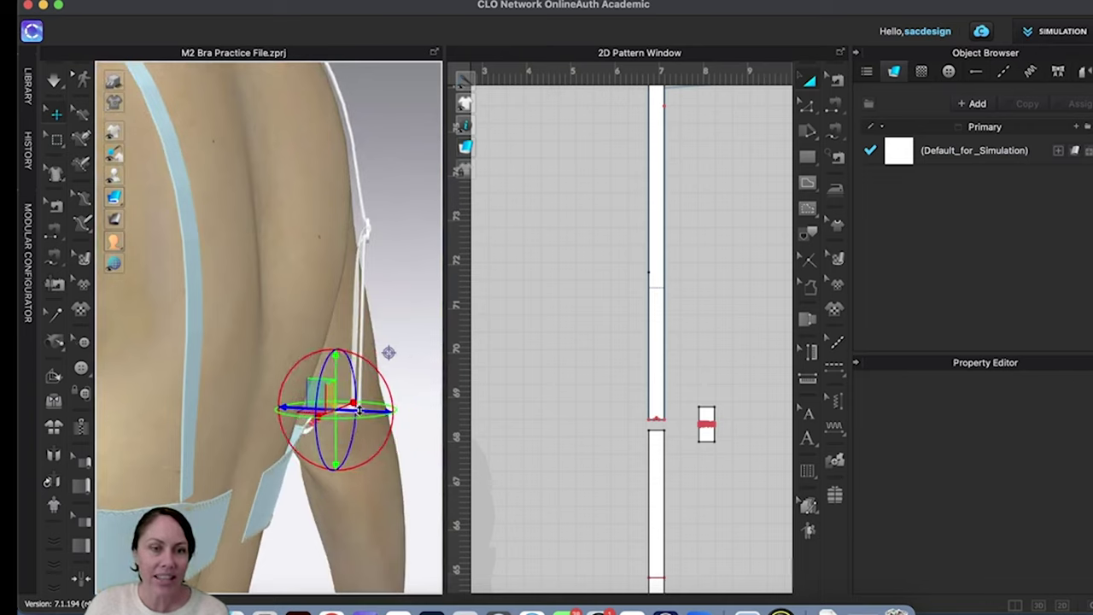
left_click(390, 488)
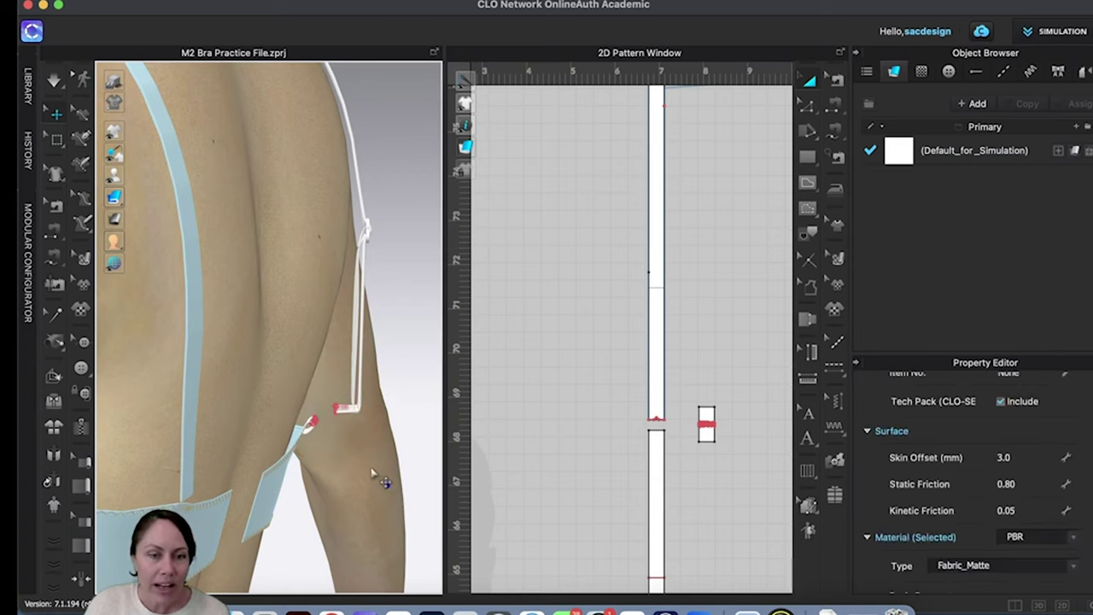
key("space")
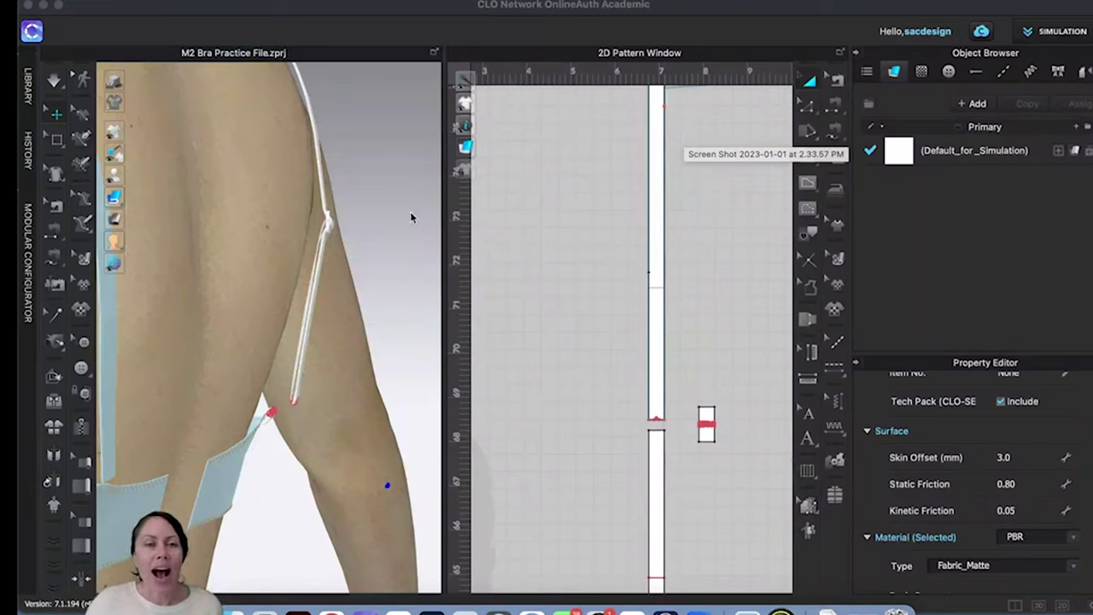
Step: Pin a boxed section of the long strap pattern around its internal line, where it passes through the slider
scroll(337, 227, "up", 2)
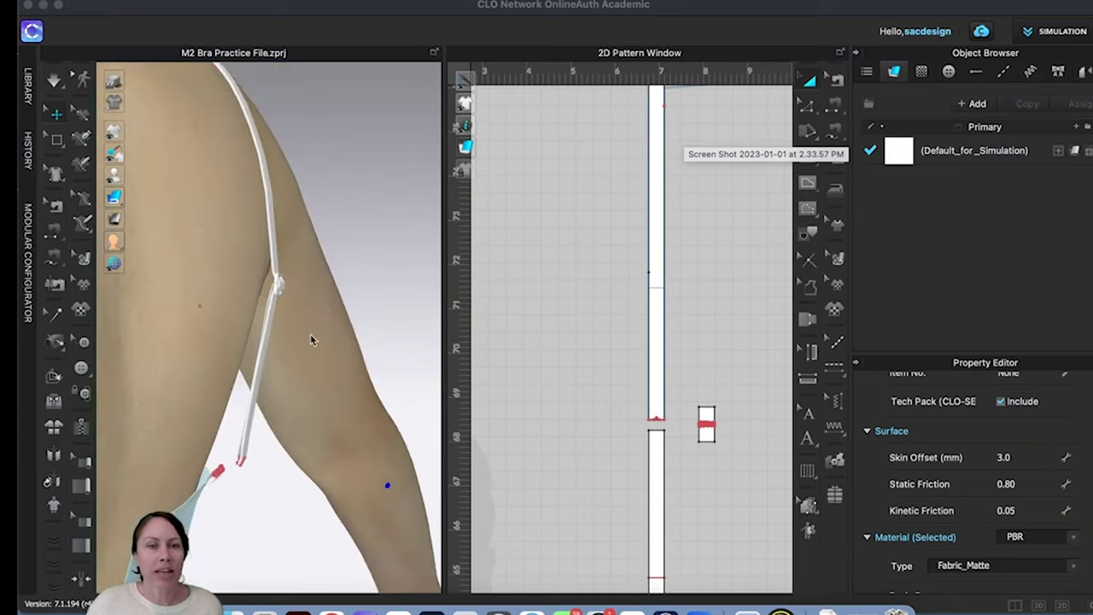
middle_click_drag(562, 283, 549, 441)
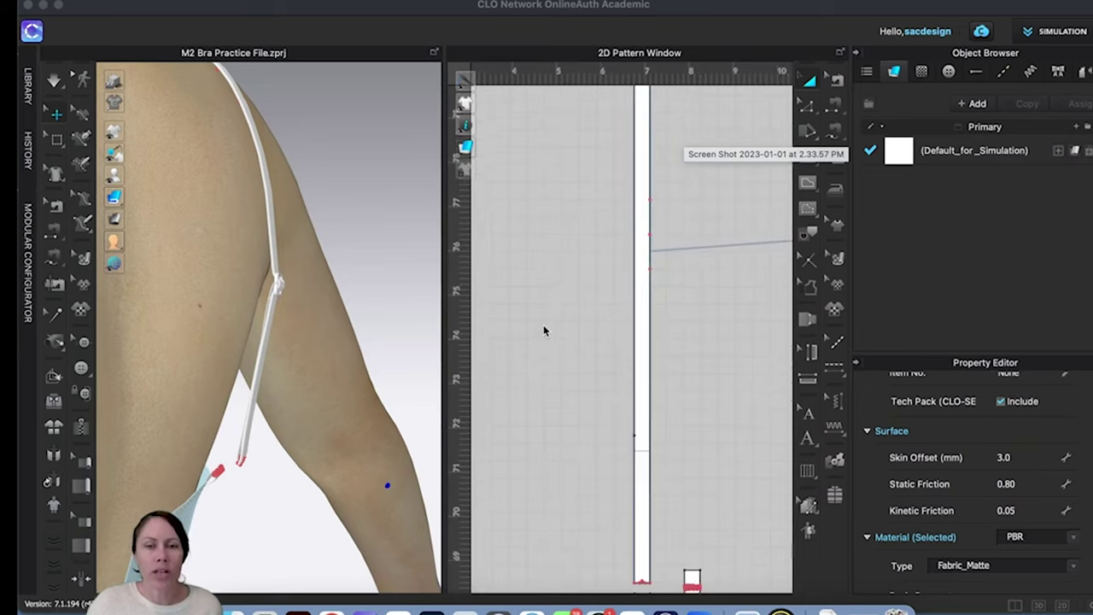
scroll(471, 180, "down", 5)
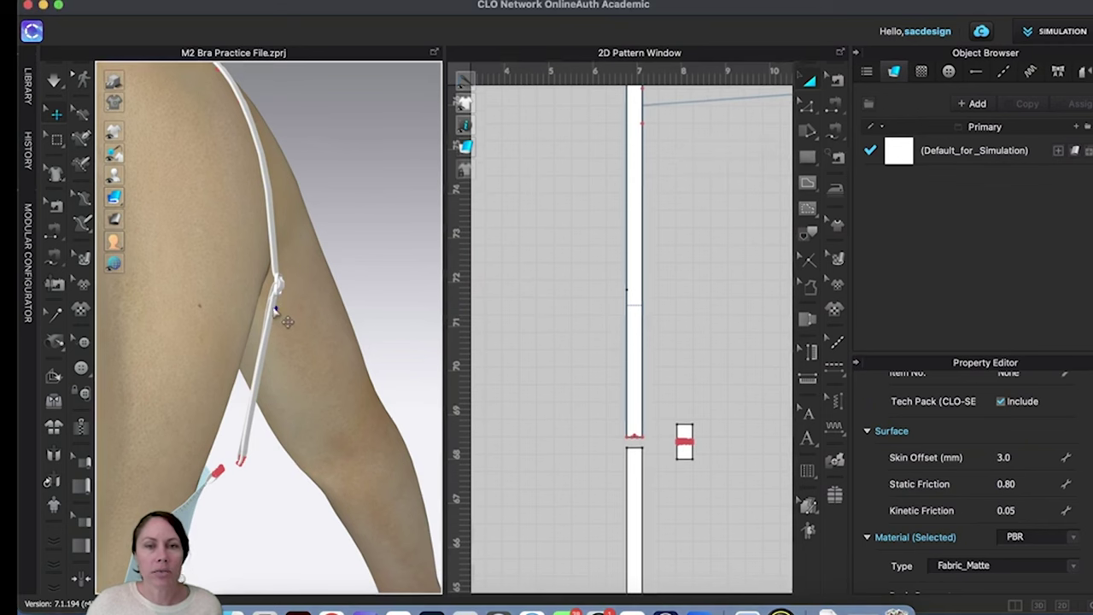
left_click(275, 311)
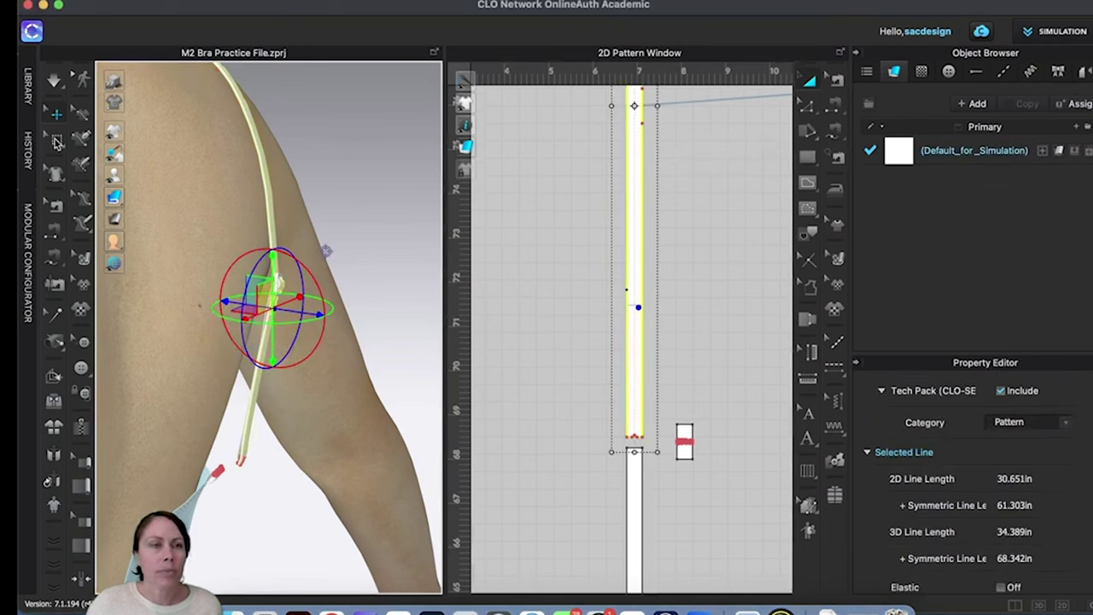
left_click(56, 142)
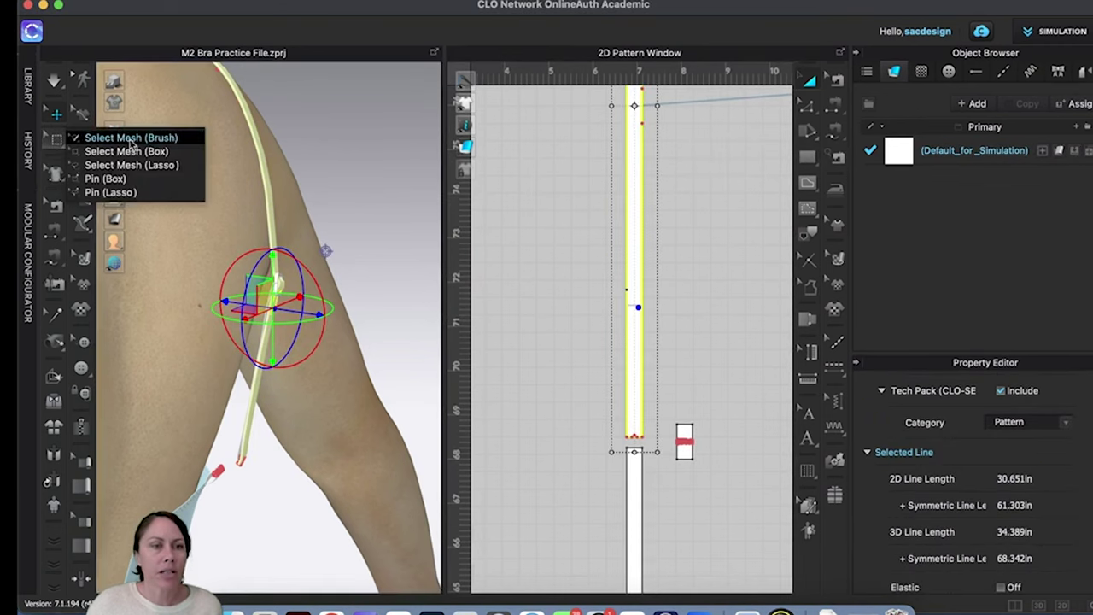
left_click(105, 179)
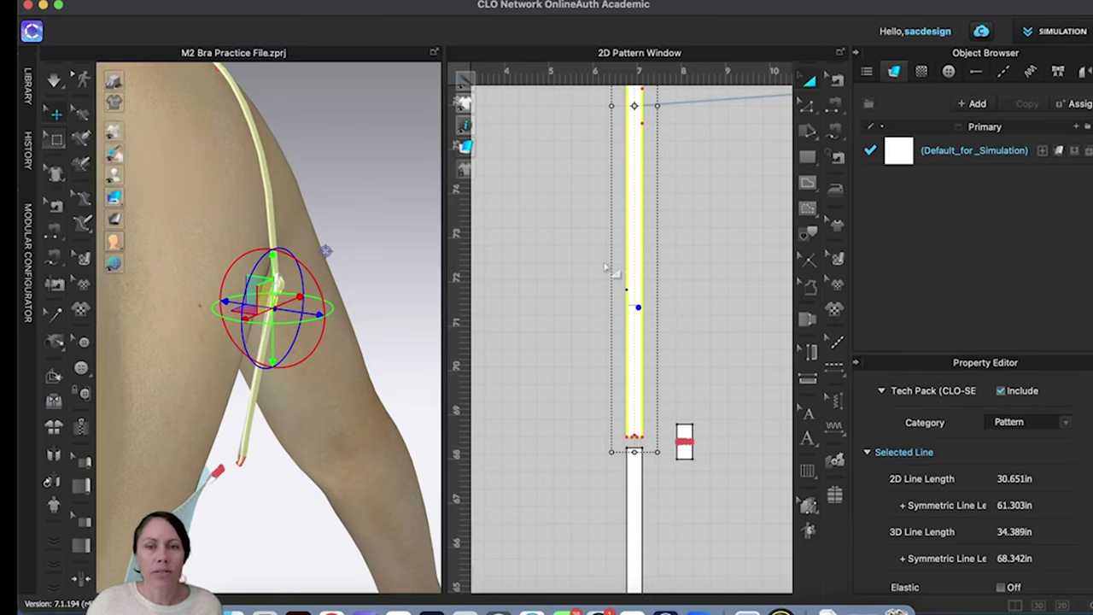
left_click_drag(605, 261, 659, 339)
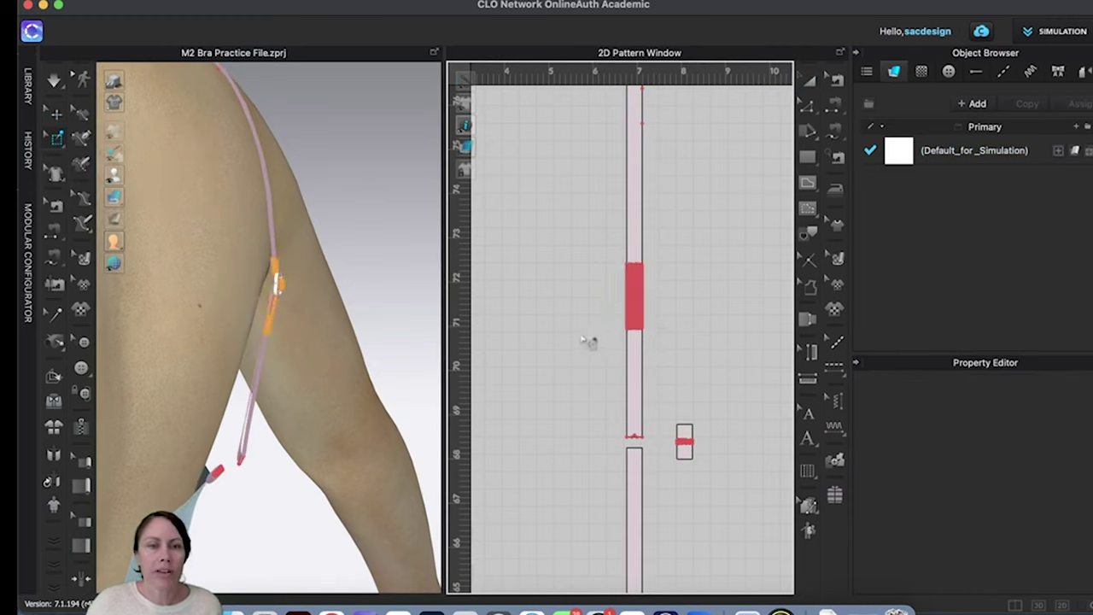
Step: Pin the bottom end of the shorter strap pattern, boxing the area that covers its two internal lines
scroll(592, 332, "down", 2)
mouse_move(330, 342)
right_mouse_down()
mouse_move(342, 339)
mouse_move(309, 348)
right_mouse_up()
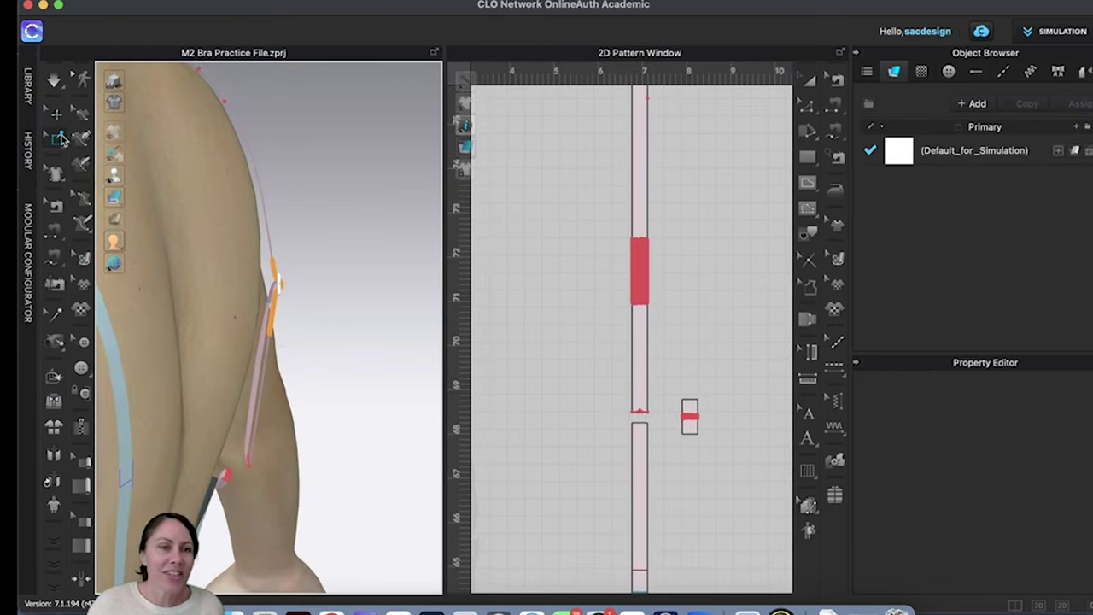
key("q")
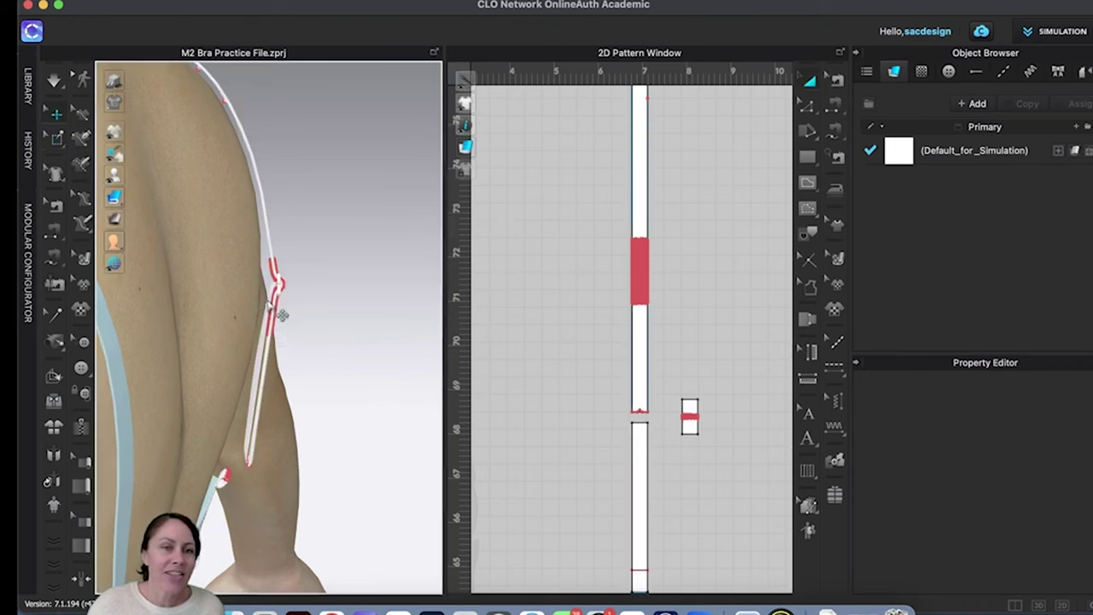
left_click(283, 315)
right_click_drag(623, 513, 615, 409)
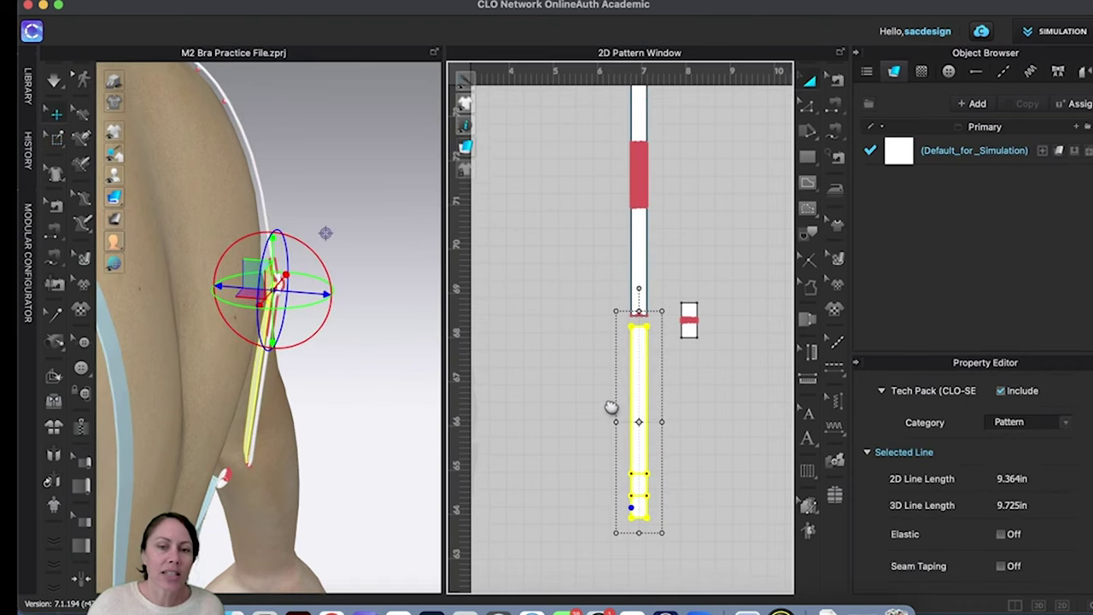
left_click(56, 139)
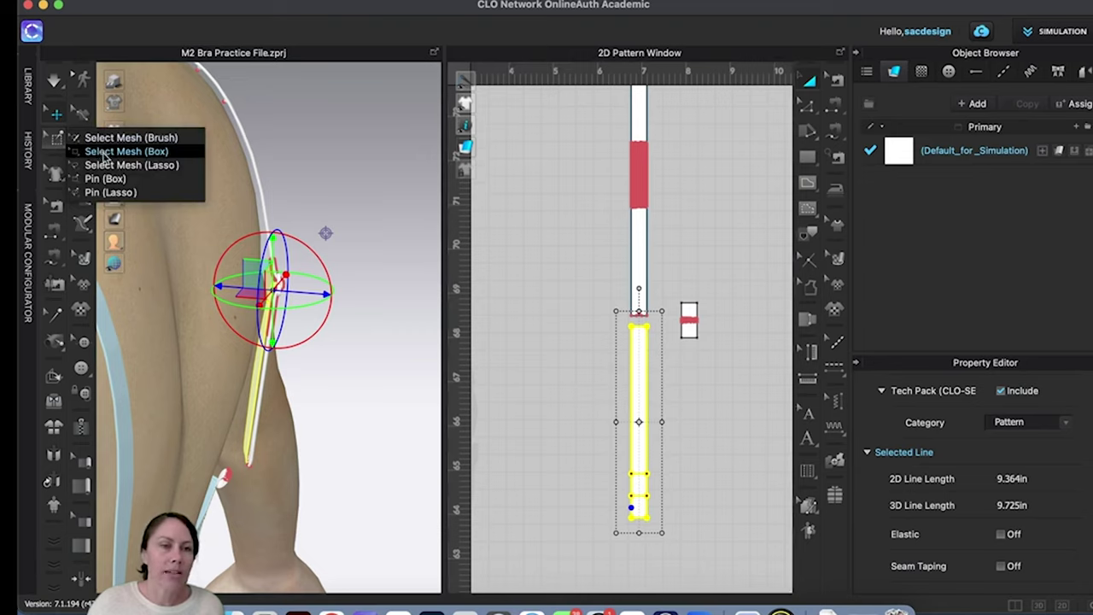
left_click(105, 179)
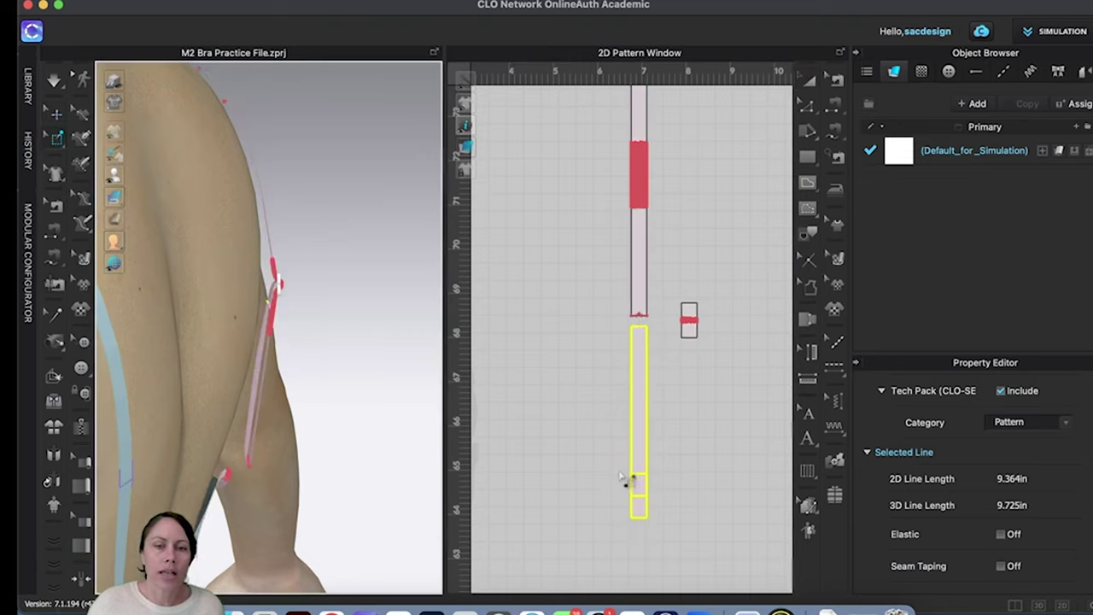
left_click_drag(616, 460, 686, 550)
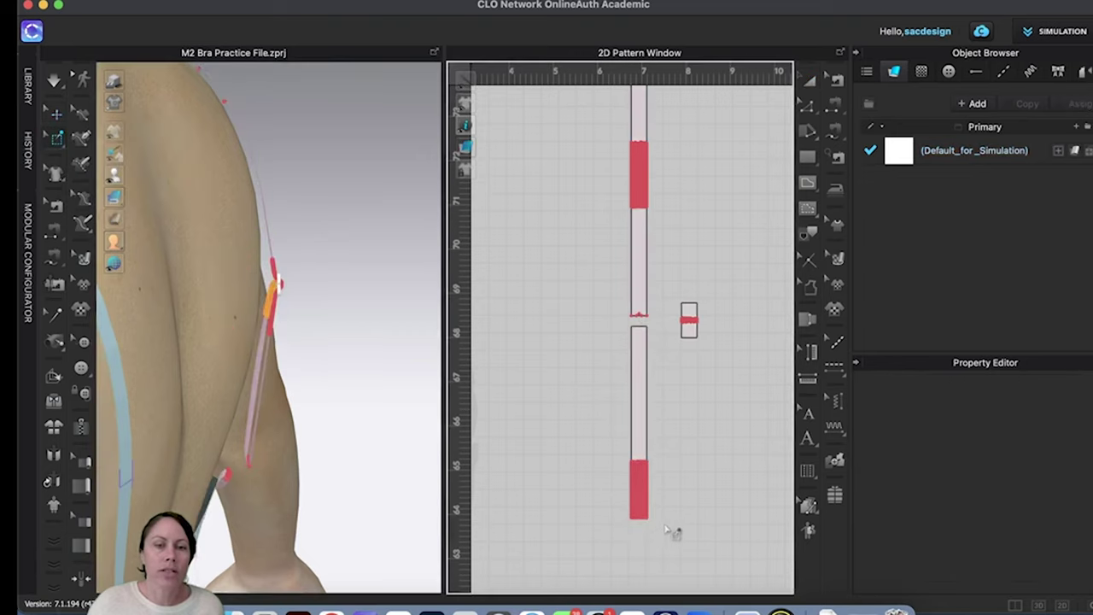
right_click_drag(370, 395, 268, 507)
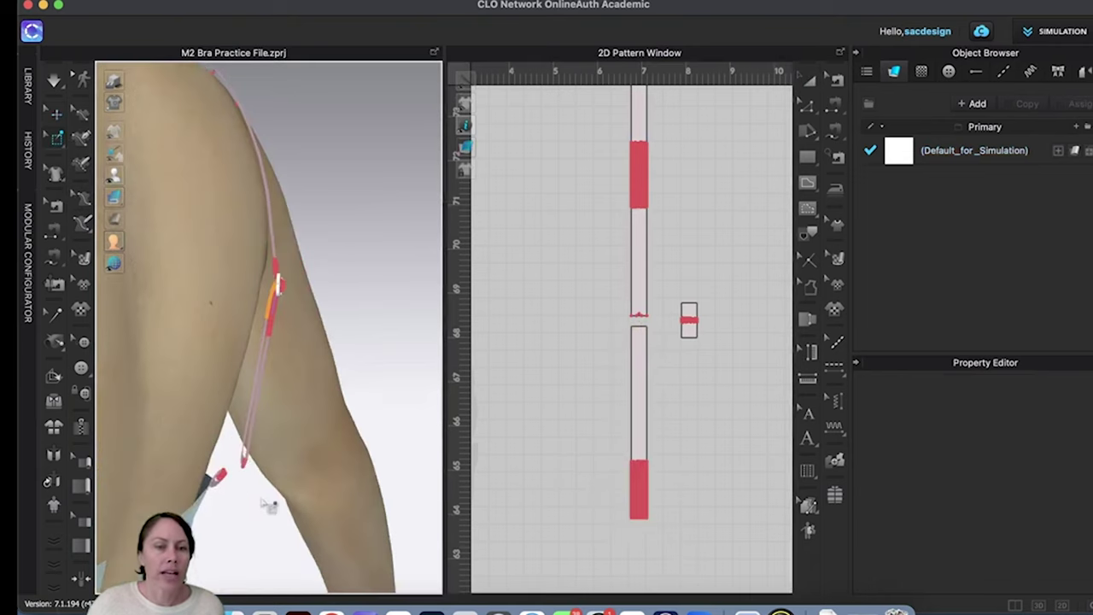
right_click_drag(237, 439, 227, 430)
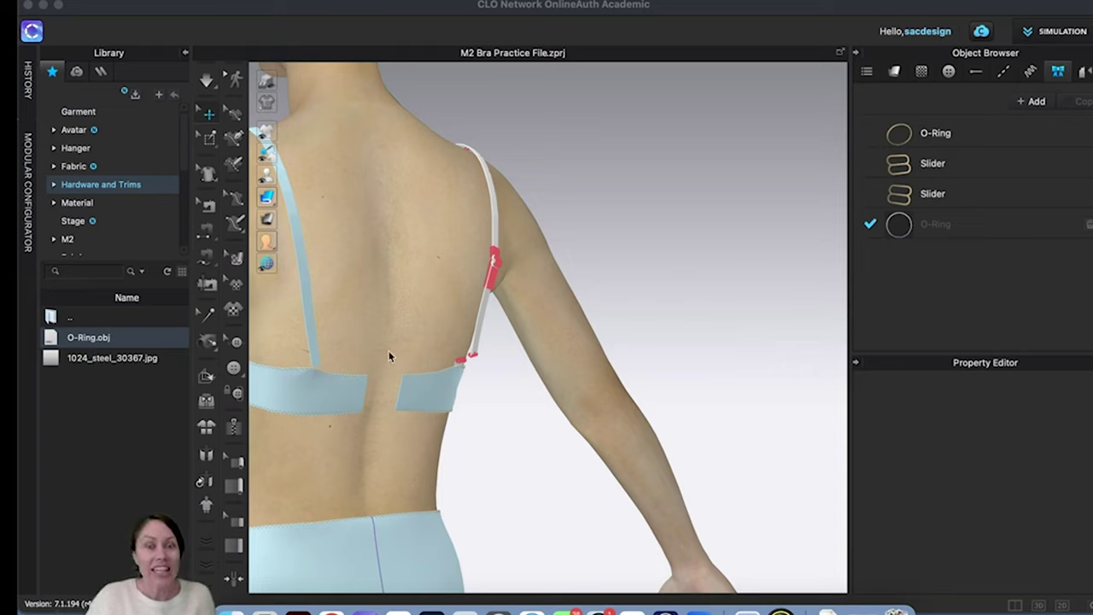
scroll(498, 390, "down", 5)
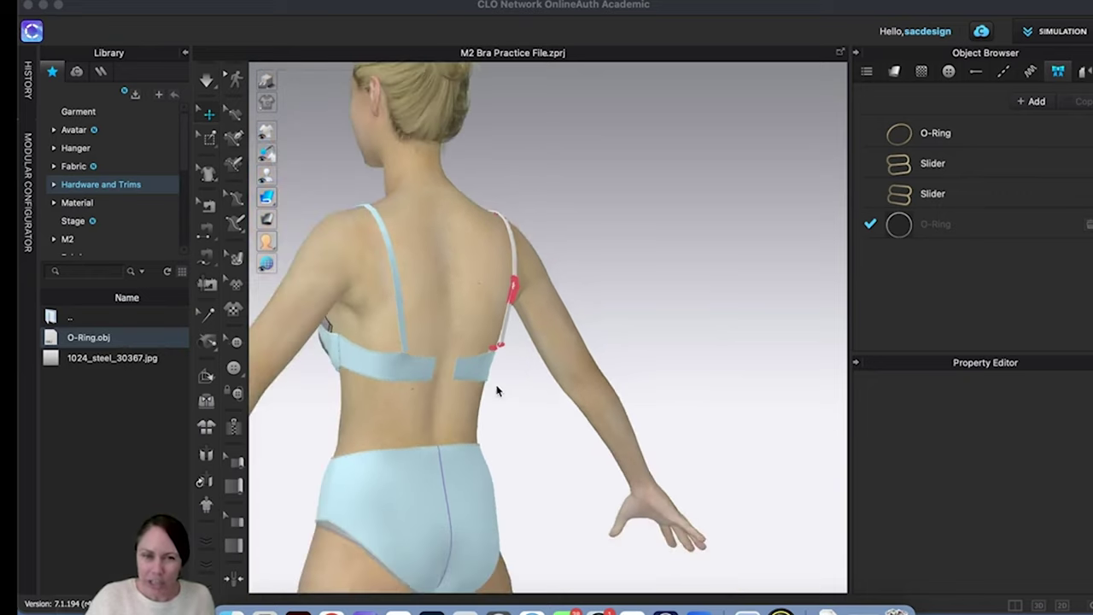
scroll(500, 387, "up", 6)
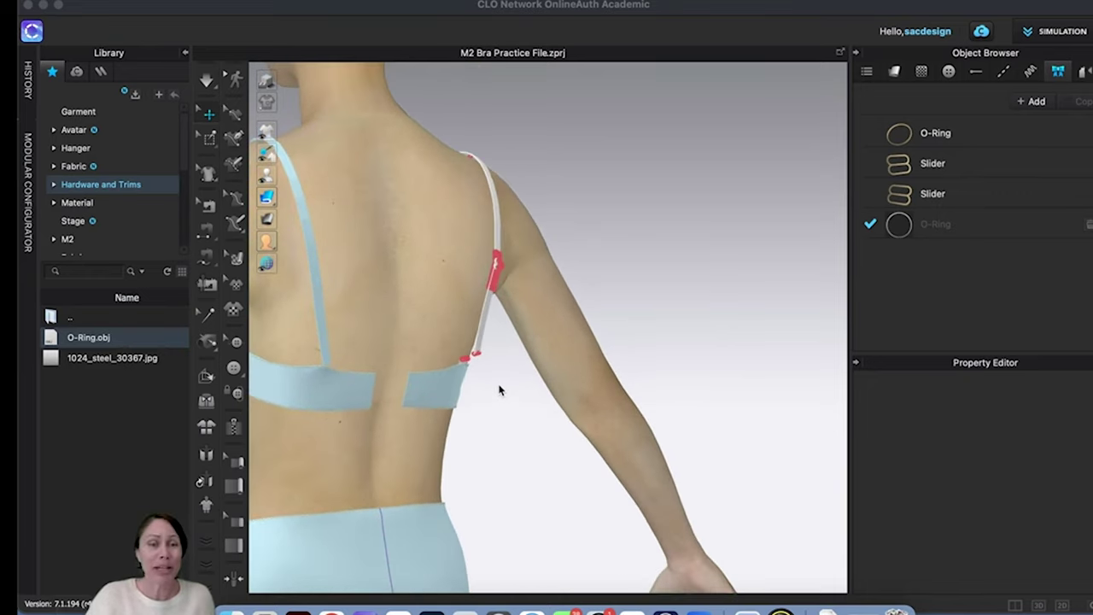
mouse_move(500, 400)
right_mouse_down()
mouse_move(519, 408)
mouse_move(511, 396)
right_mouse_up()
mouse_move(508, 396)
right_mouse_down()
mouse_move(456, 381)
mouse_move(478, 397)
mouse_move(516, 396)
right_mouse_up()
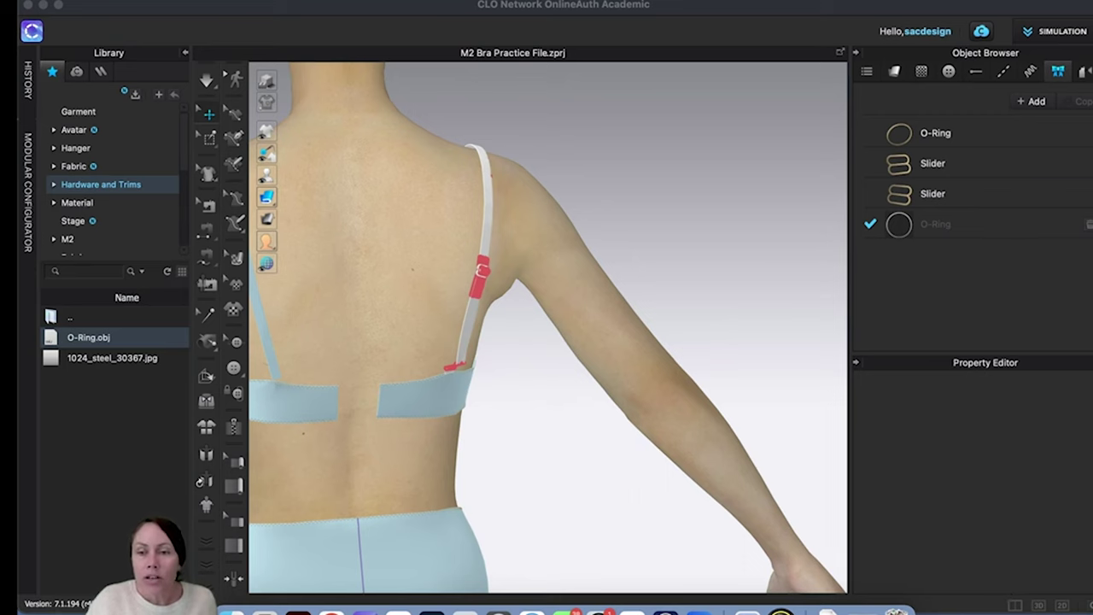
Step: Show the 2D patterns beside the 3D garment and check the length of the long strap's top edge using Edit Pattern
left_click(1017, 607)
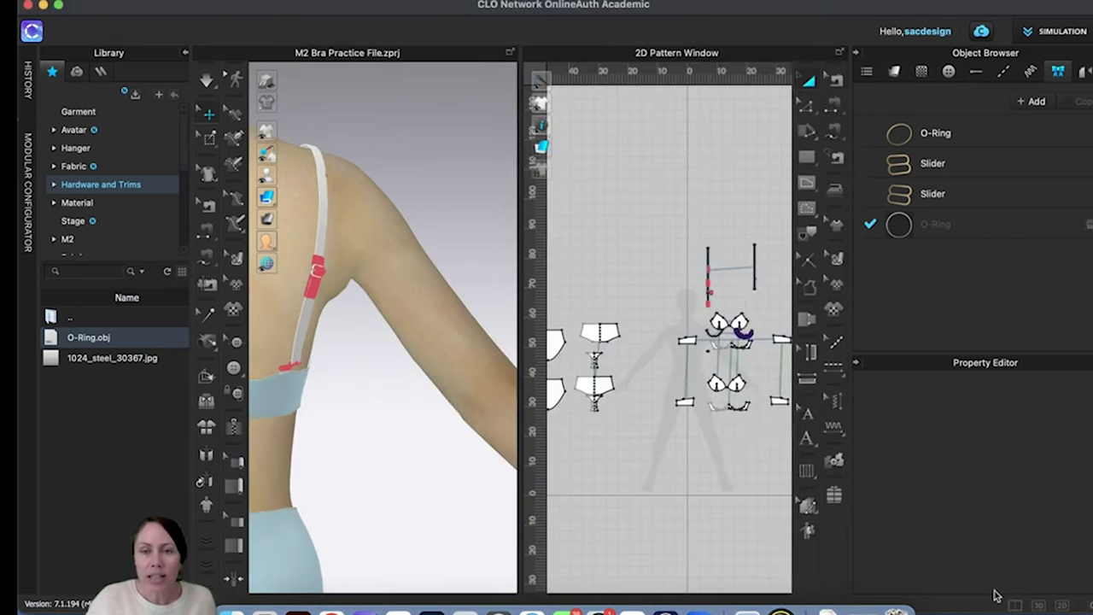
scroll(675, 224, "up", 5)
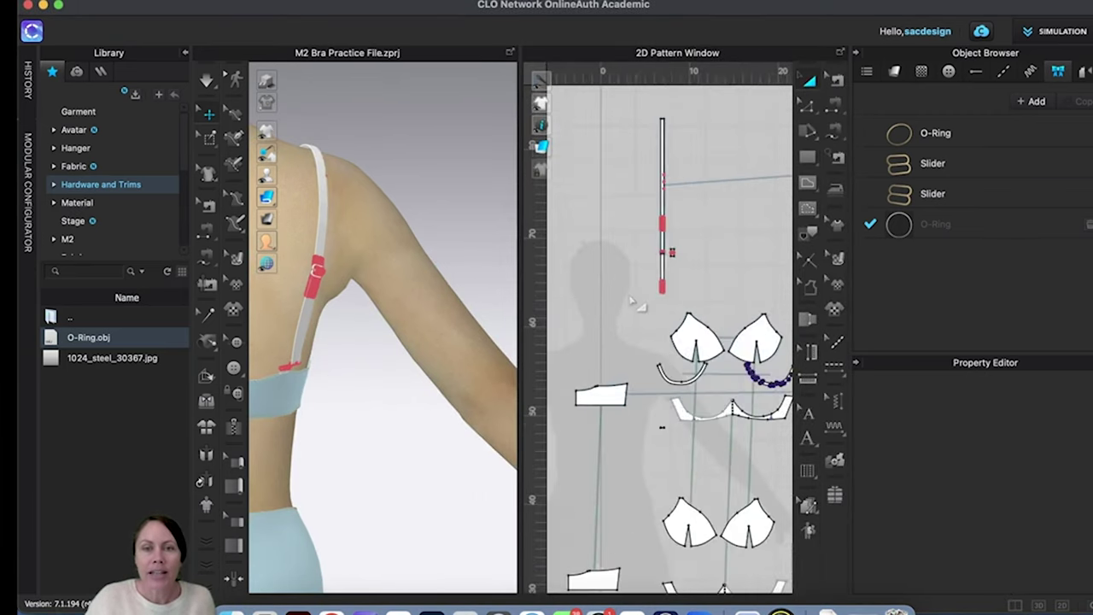
scroll(675, 224, "up", 2)
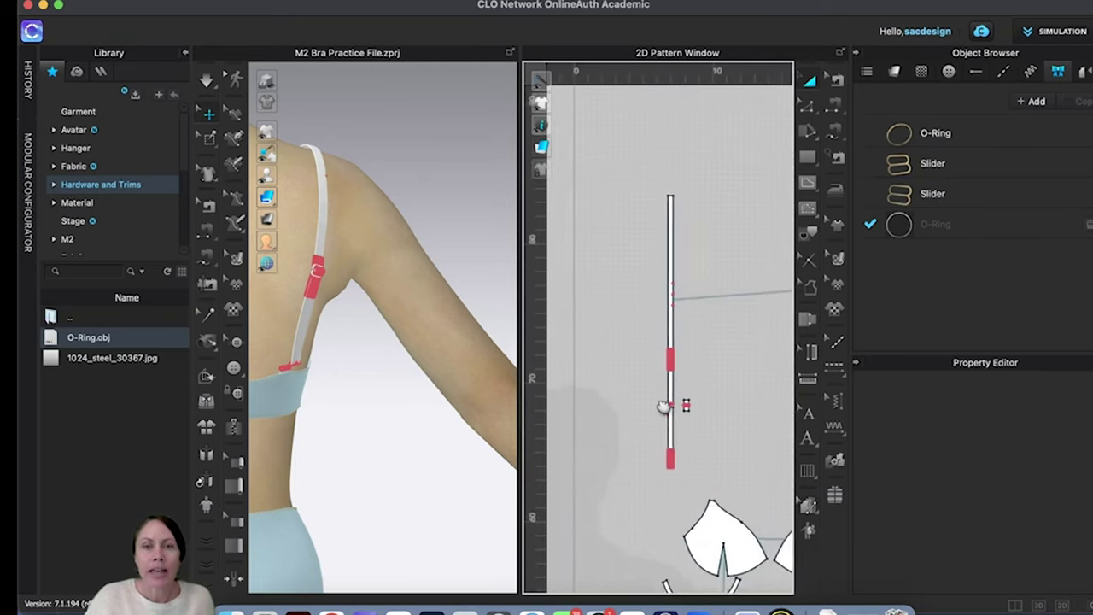
scroll(666, 220, "up", 3)
scroll(696, 256, "up", 3)
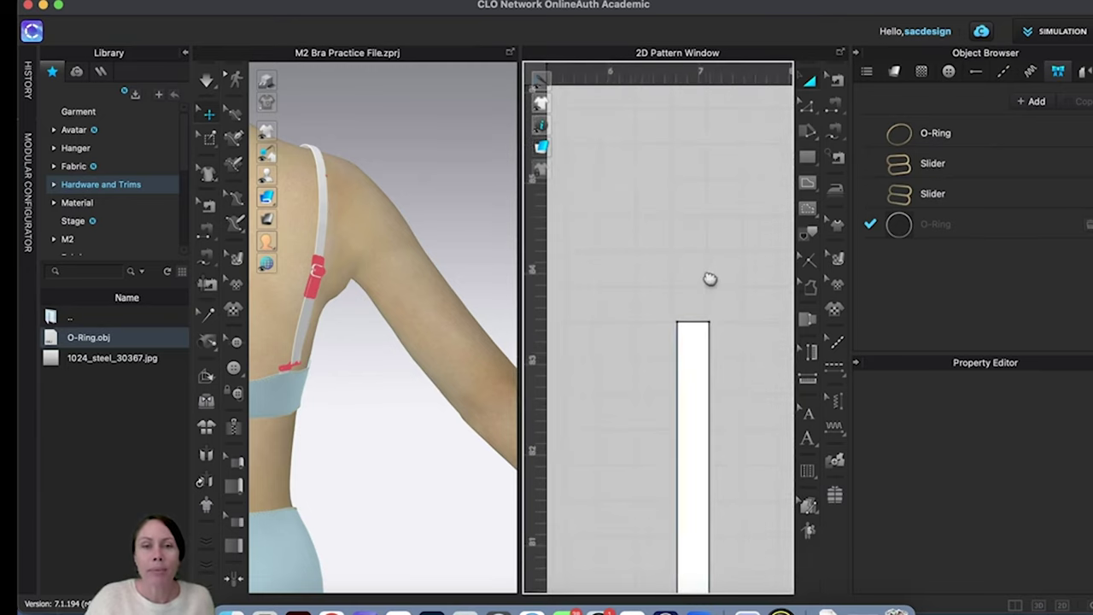
left_click(812, 159)
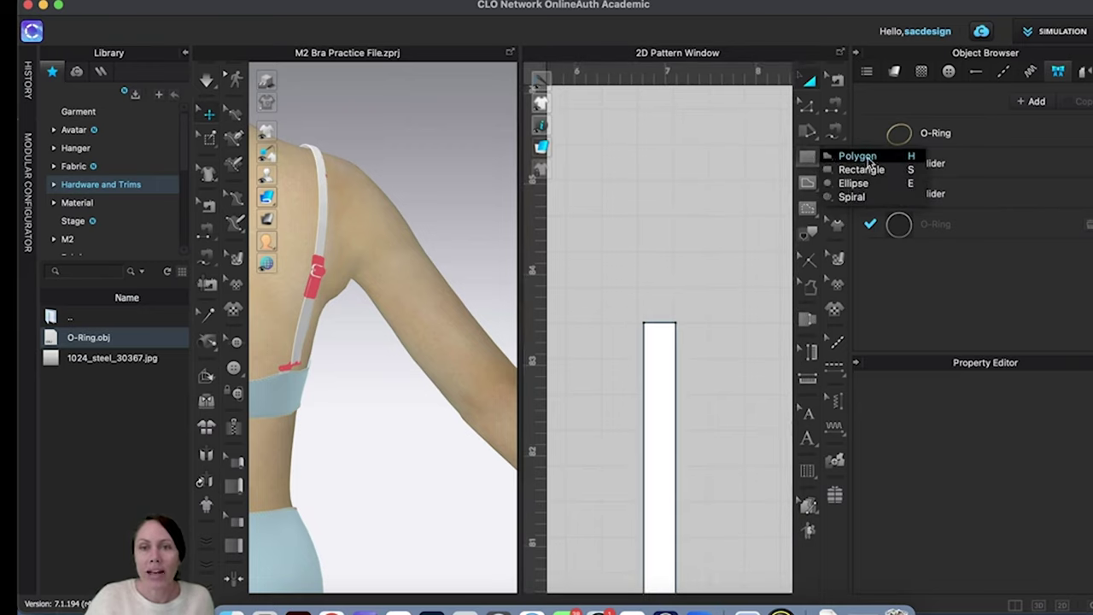
left_click(854, 183)
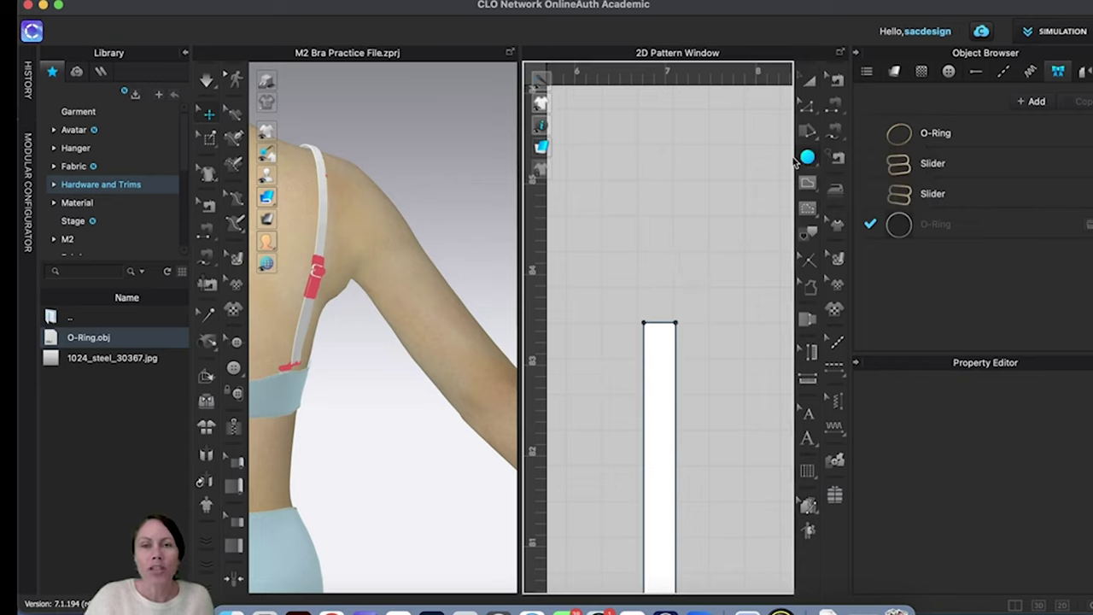
left_click(810, 106)
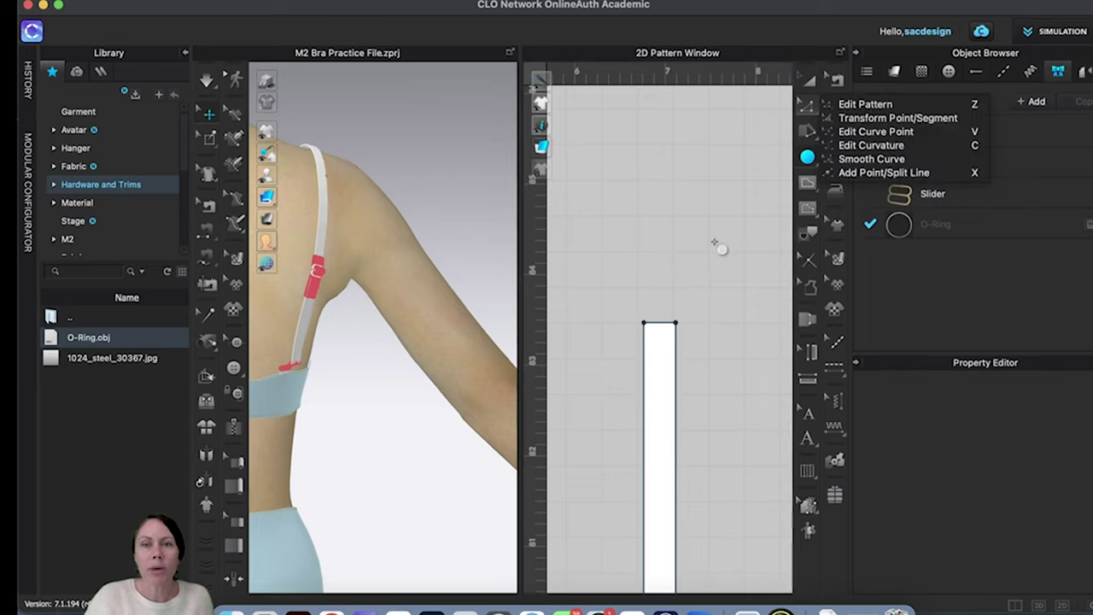
left_click(940, 104)
left_click(675, 325)
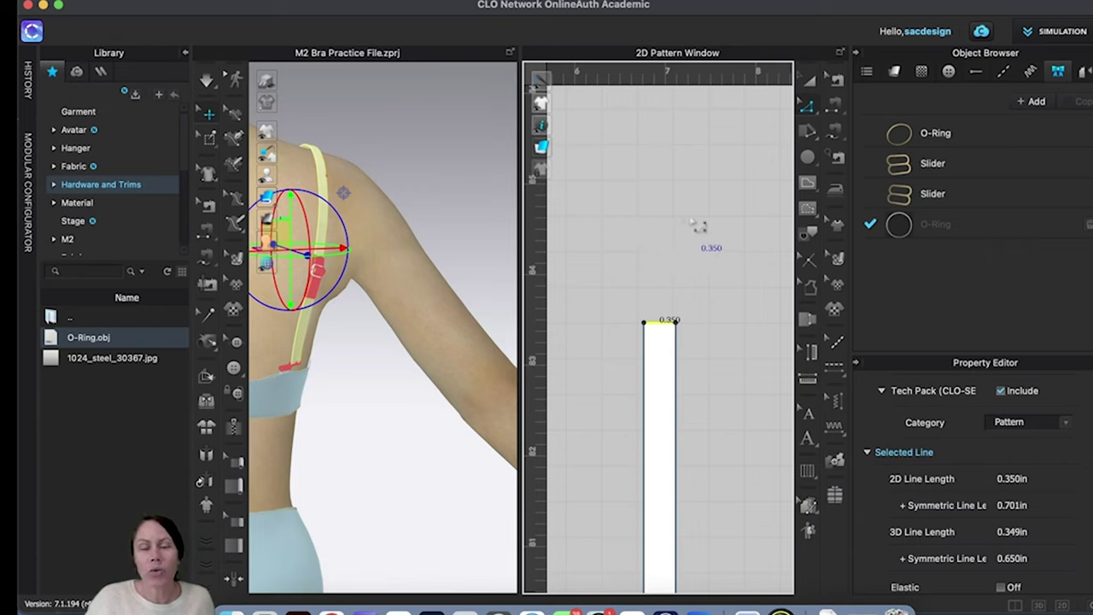
Step: Create a circular pattern piece above the strap with an ellipse diameter of 0.25 in width and 0.25 in height
left_click(809, 157)
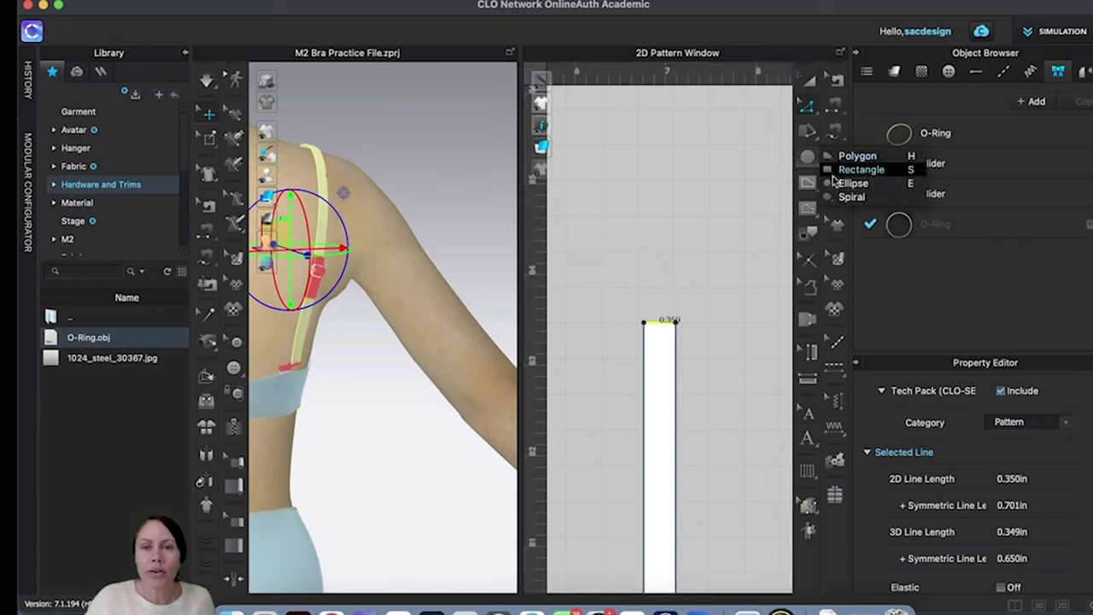
left_click(852, 183)
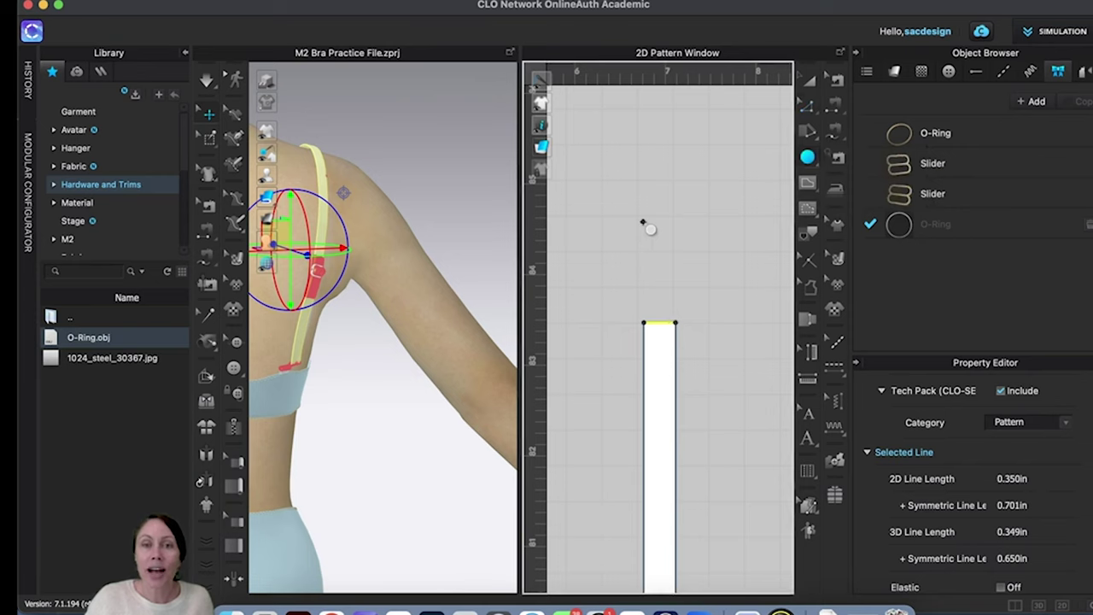
left_click(644, 224)
key("BackSpace")
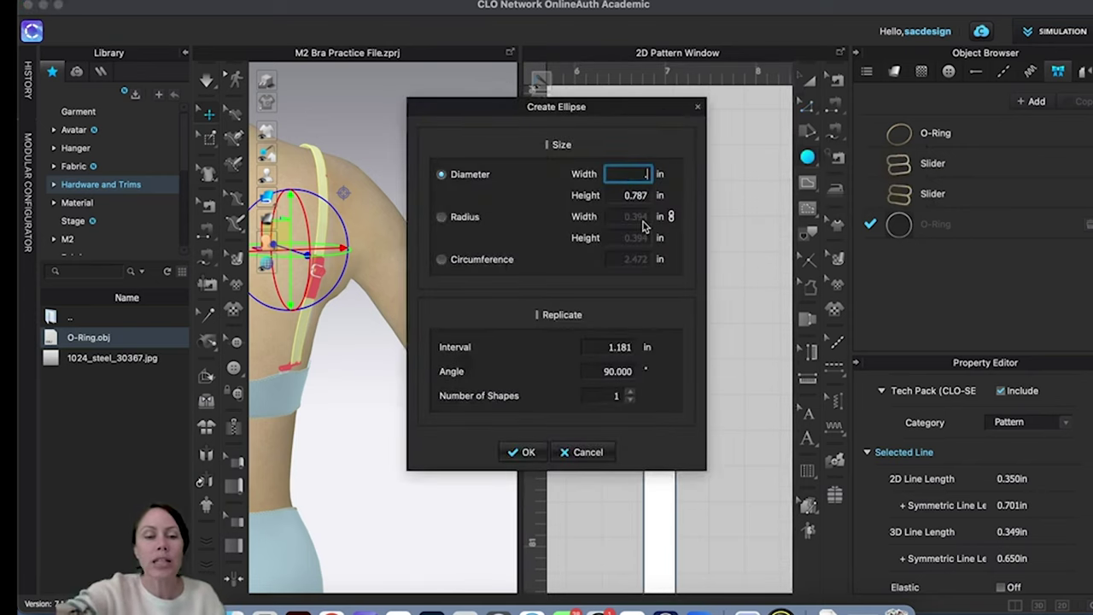
type("0.25")
key("Tab")
key("BackSpace")
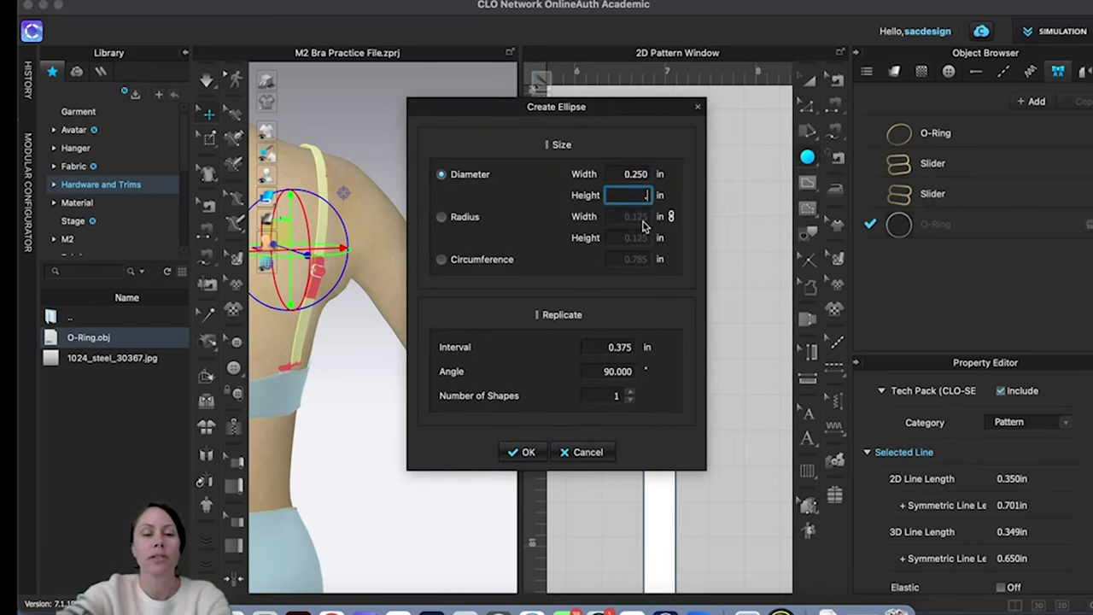
type(".25")
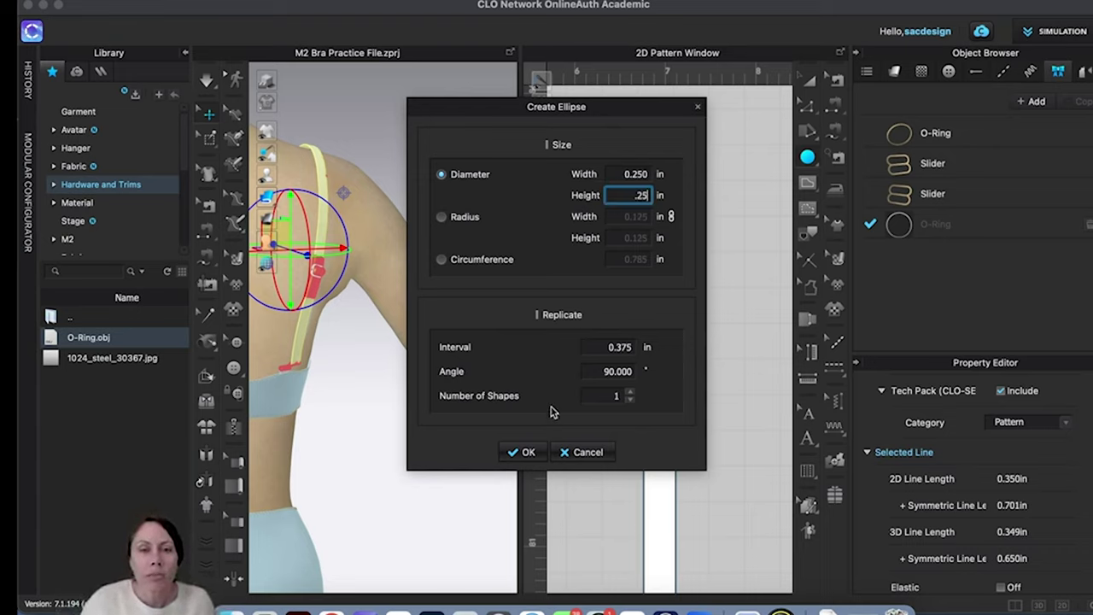
left_click(528, 453)
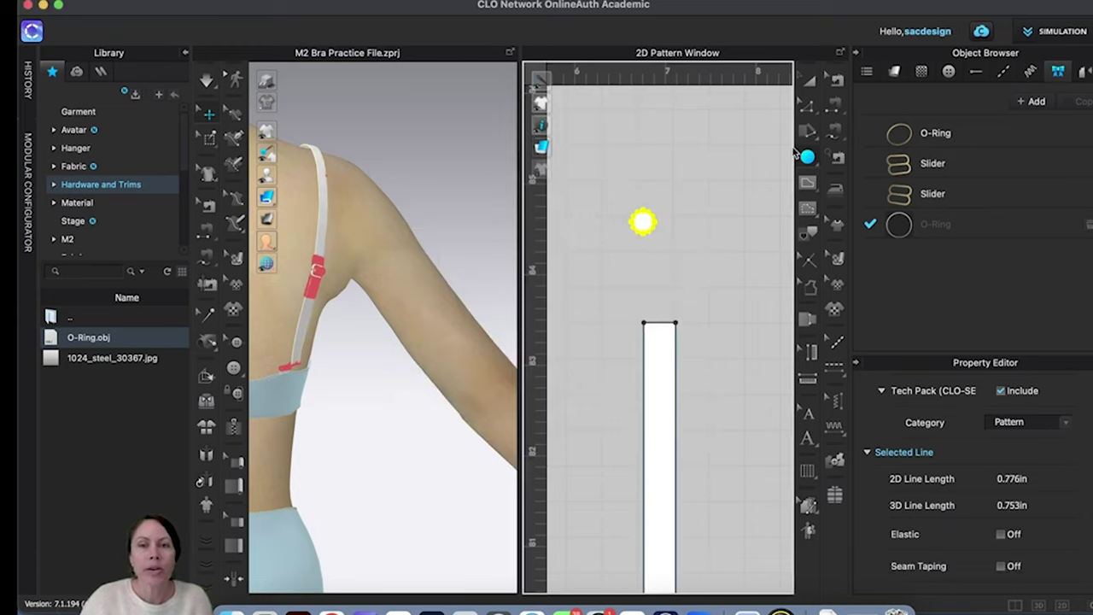
Step: Offset the circle's pattern outline outward by 0.06 in, keeping the original circle inside the new outline
left_click(811, 82)
left_click(659, 238)
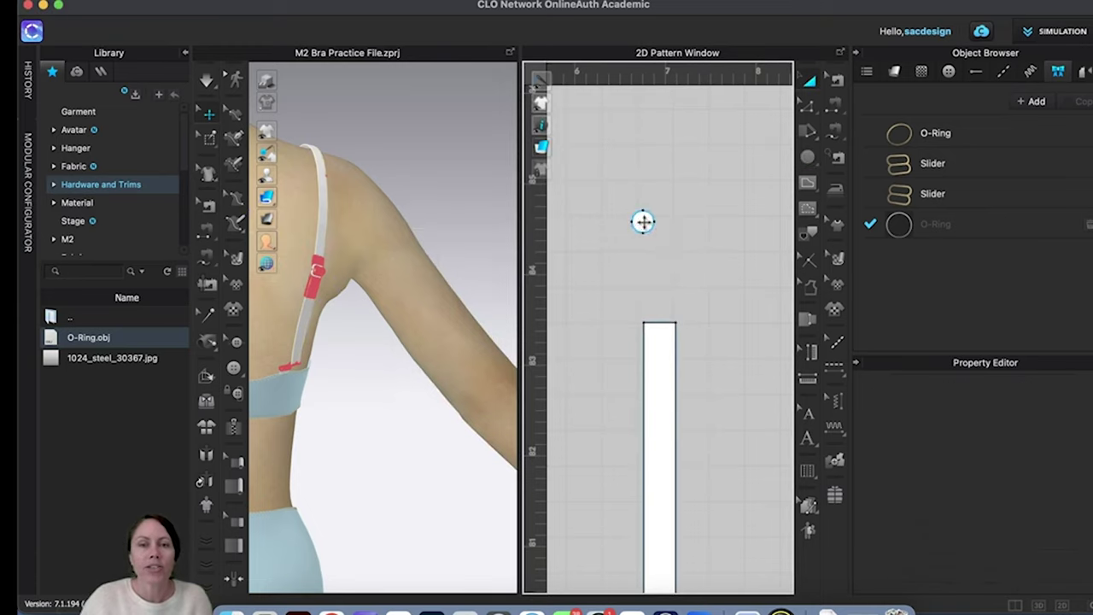
mouse_move(642, 221)
left_mouse_down()
mouse_move(664, 321)
mouse_move(655, 322)
mouse_move(660, 278)
mouse_move(646, 224)
left_mouse_up()
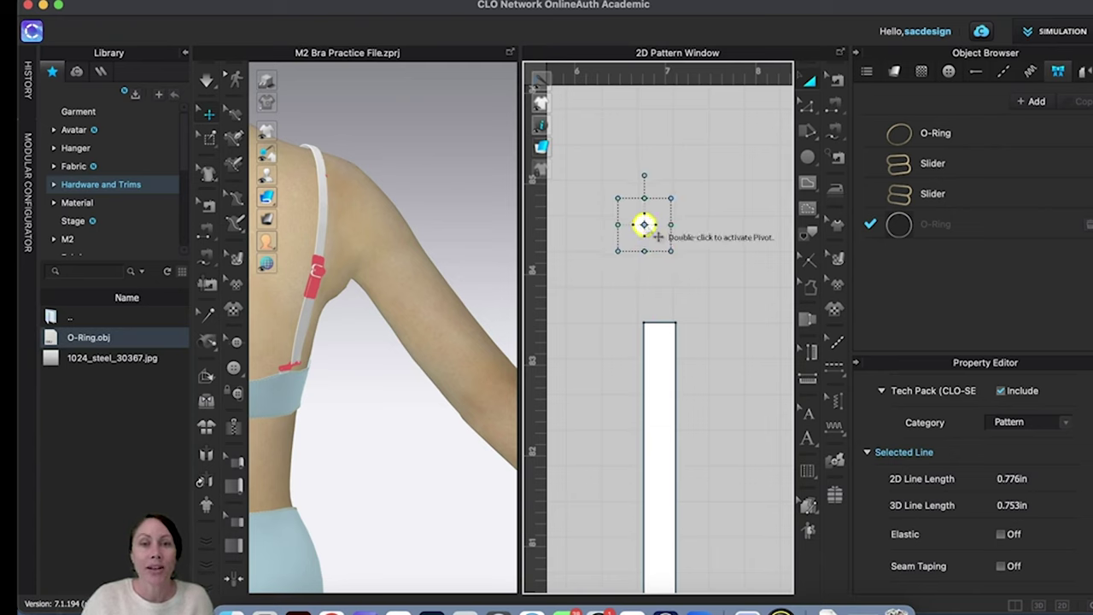
right_click(645, 224)
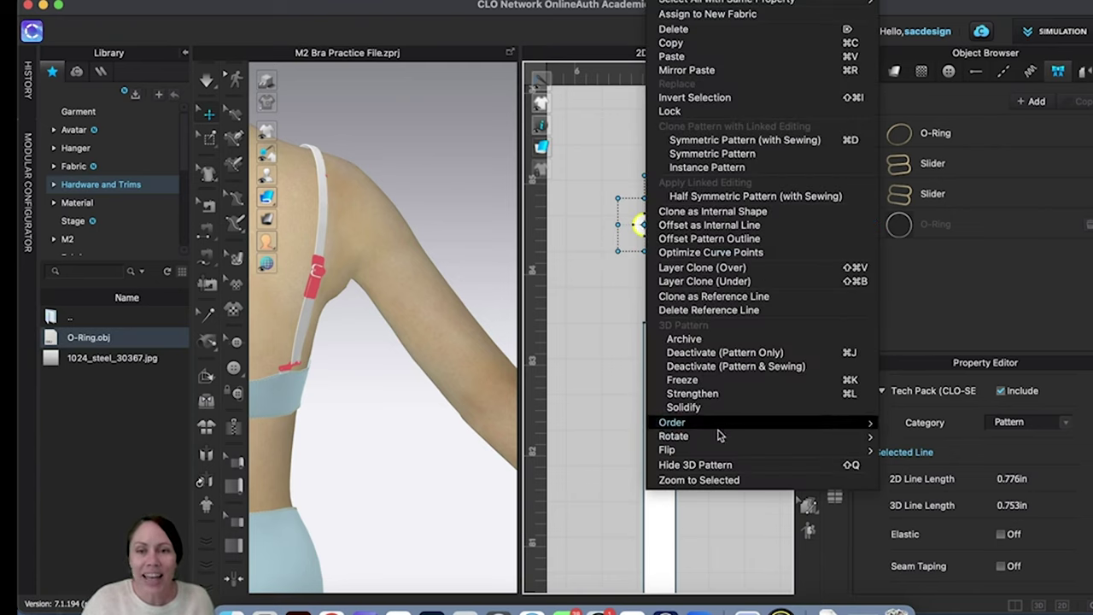
mouse_move(719, 452)
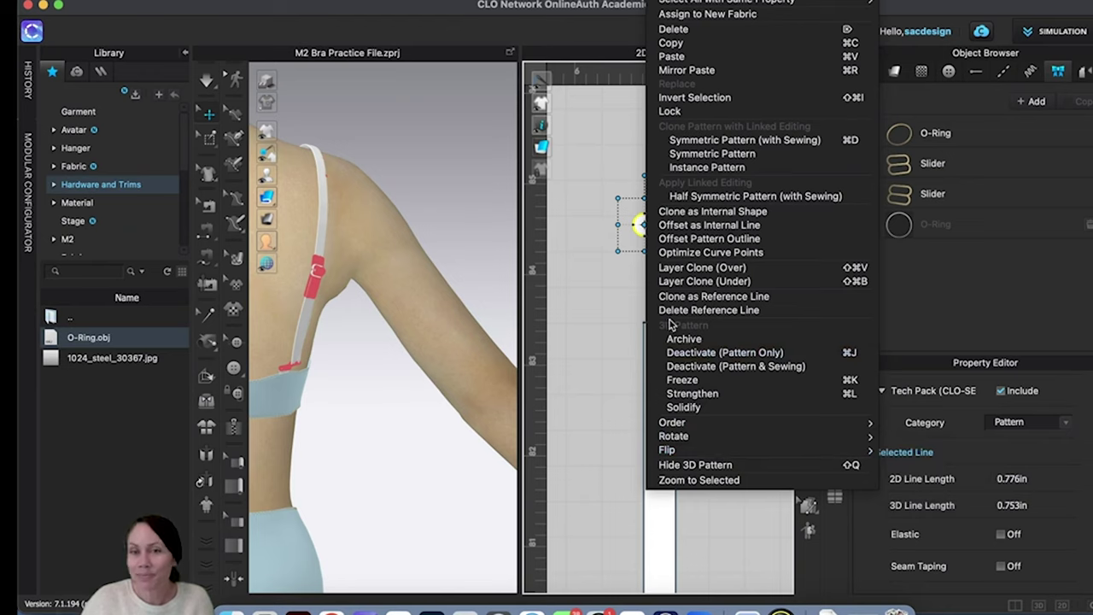
left_click(707, 240)
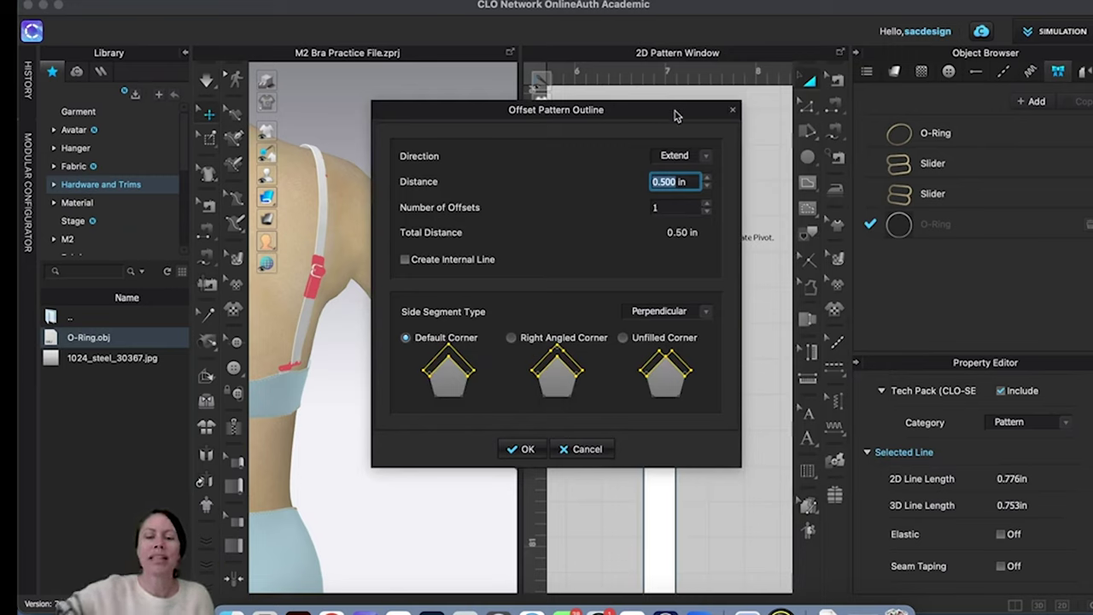
key("BackSpace")
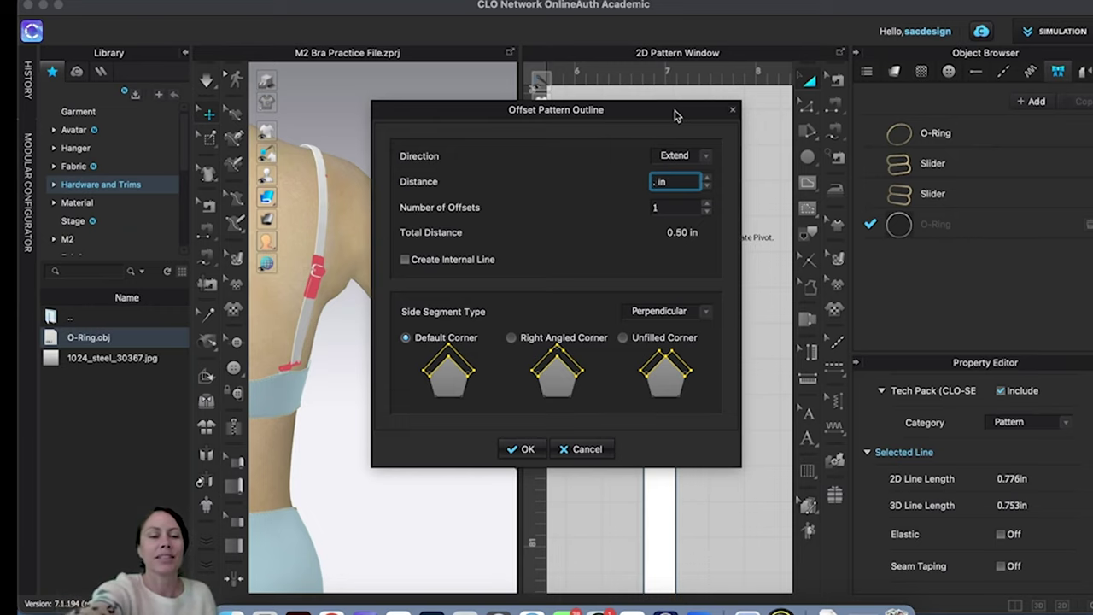
type(".15")
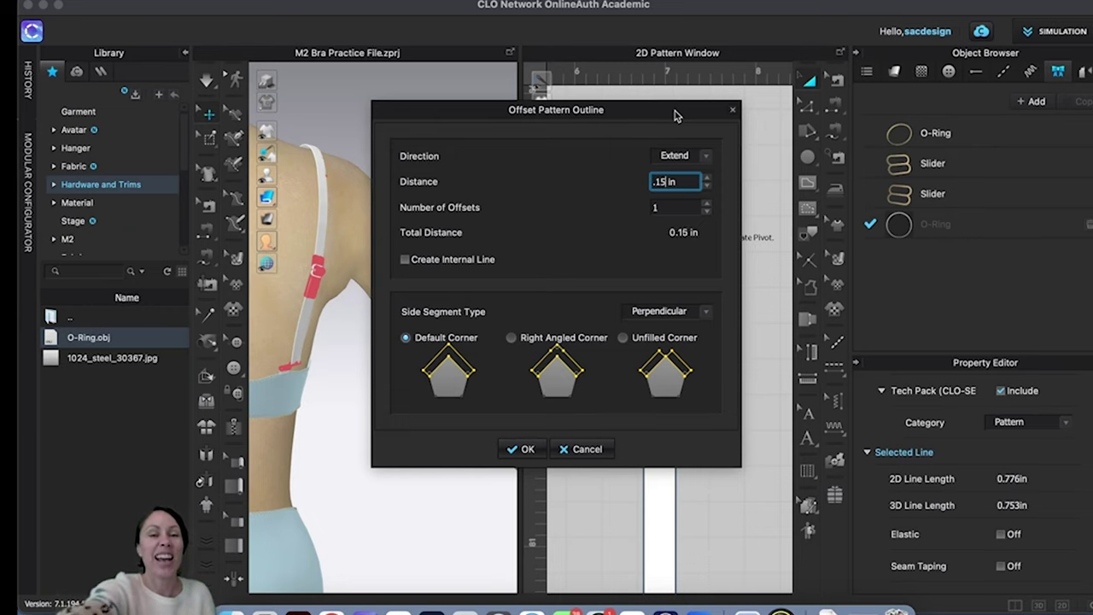
left_click_drag(629, 112, 416, 178)
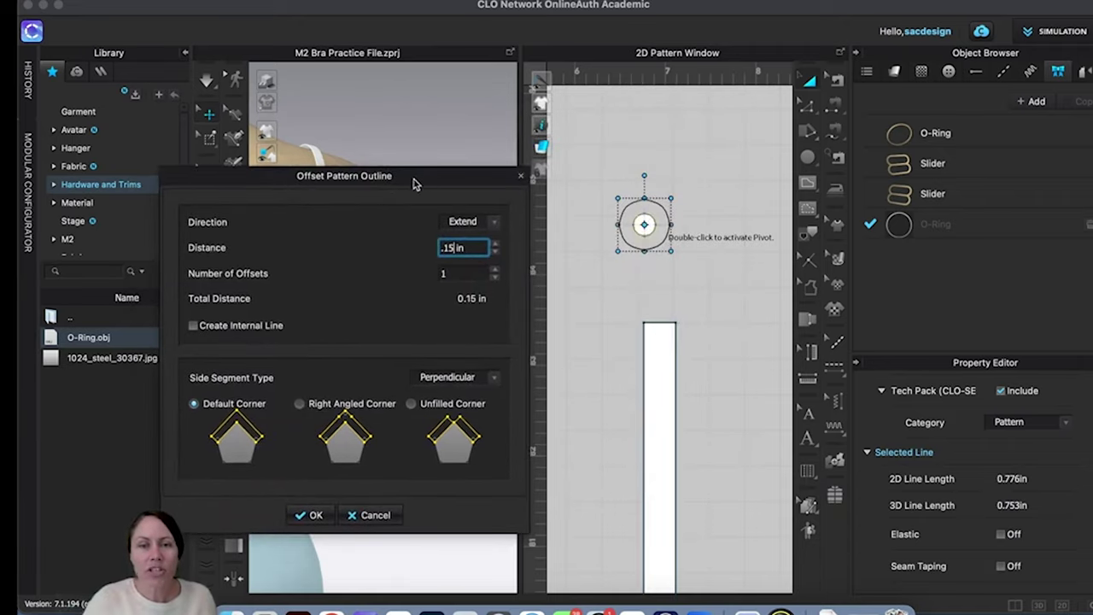
key("BackSpace")
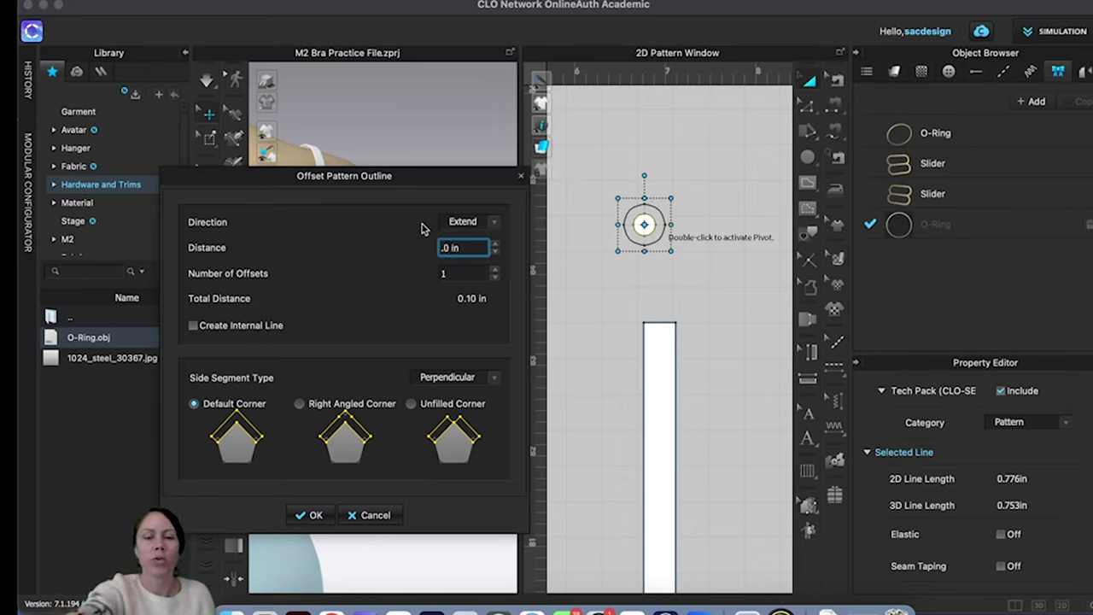
type("8")
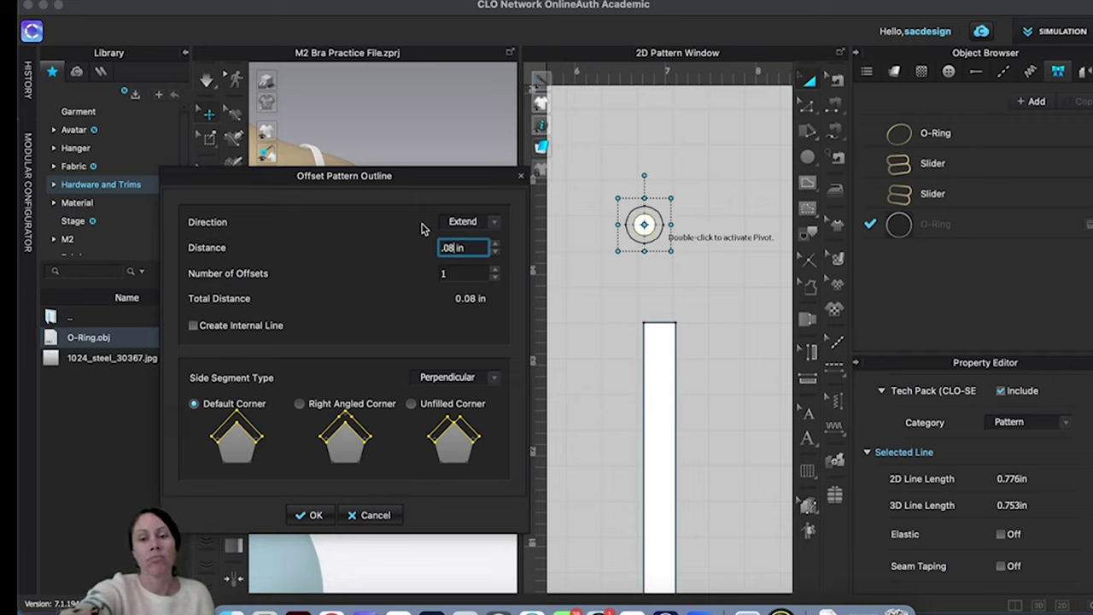
type("6")
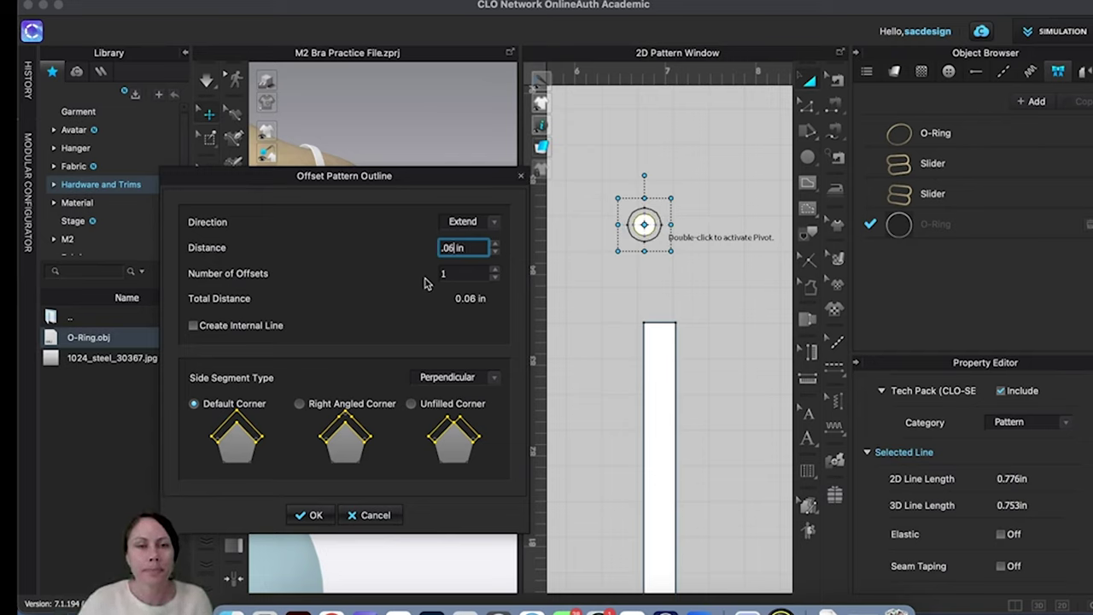
left_click_drag(447, 175, 442, 78)
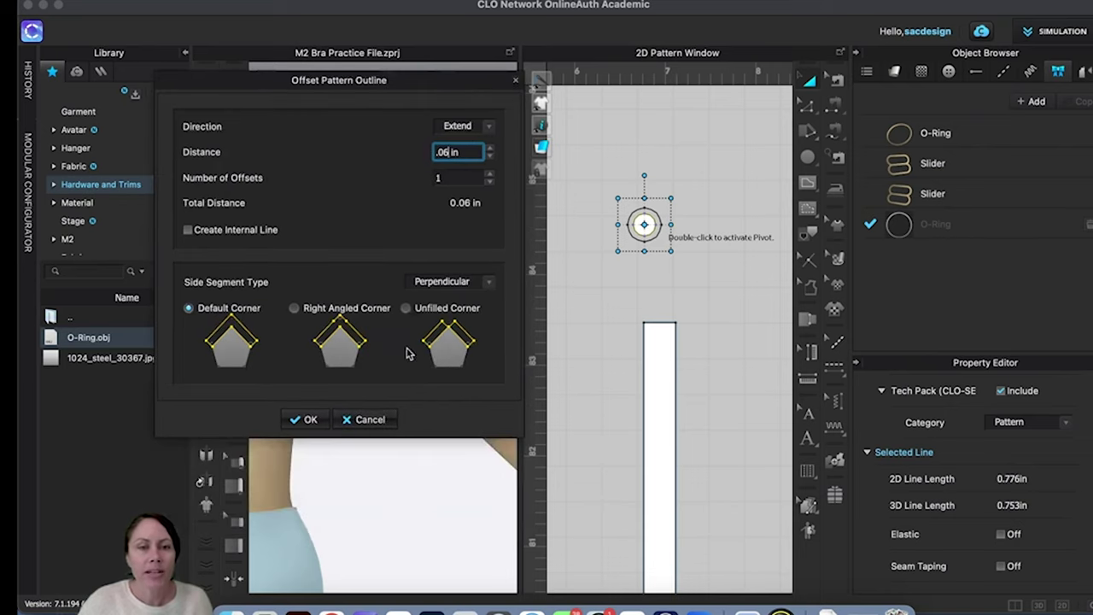
left_click(300, 420)
left_click(647, 251)
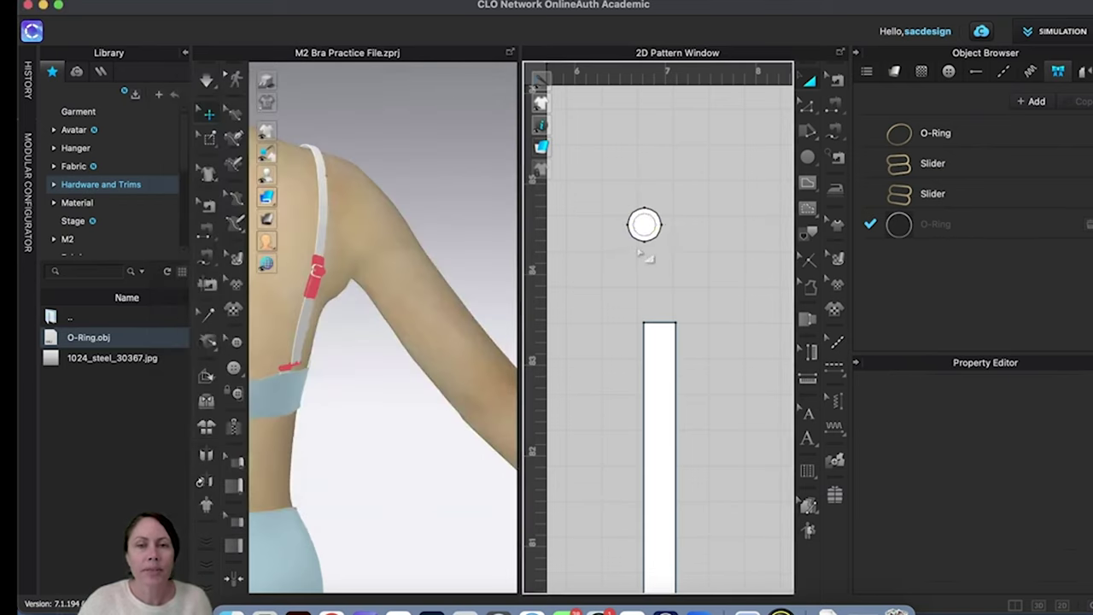
Step: Set the ring pattern's particle distance to 1 mm and accept the slower simulation
scroll(641, 241, "up", 5)
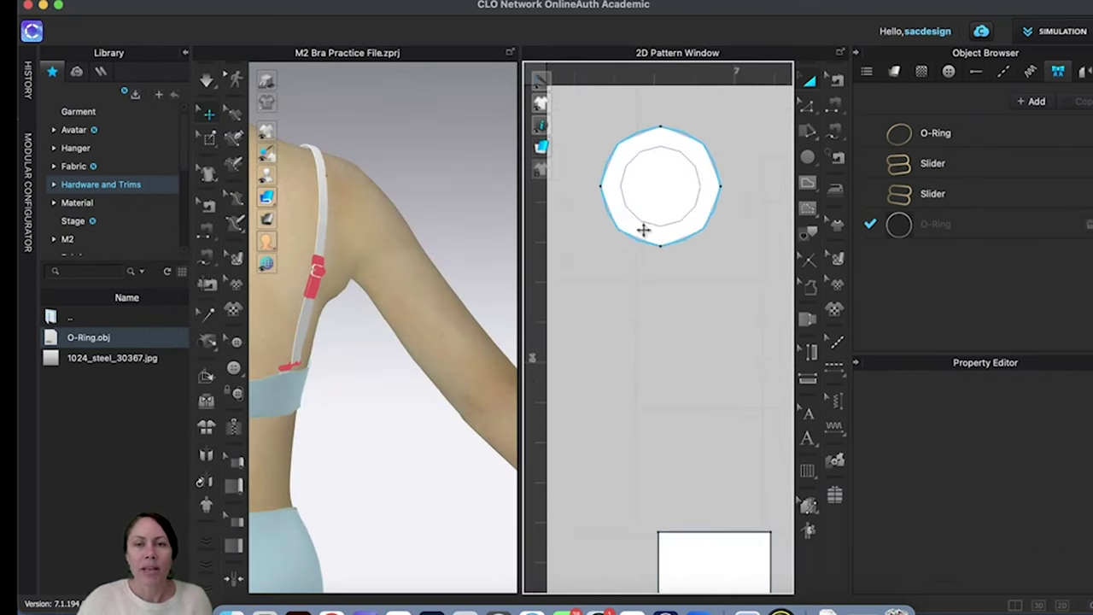
scroll(642, 230, "down", 1)
scroll(647, 214, "up", 2)
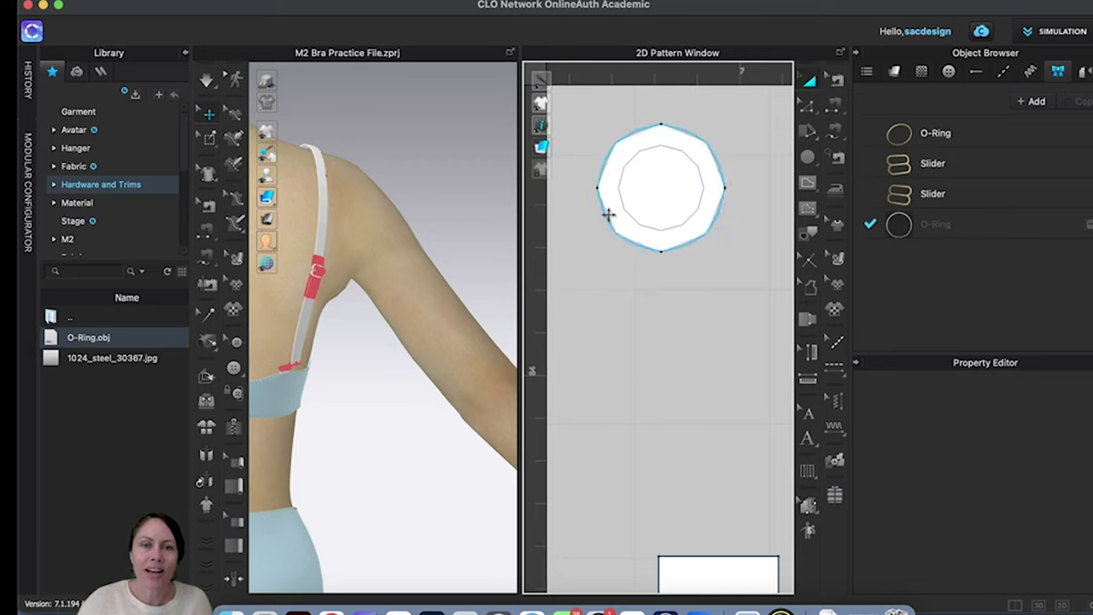
left_click(678, 229)
scroll(922, 442, "down", 10)
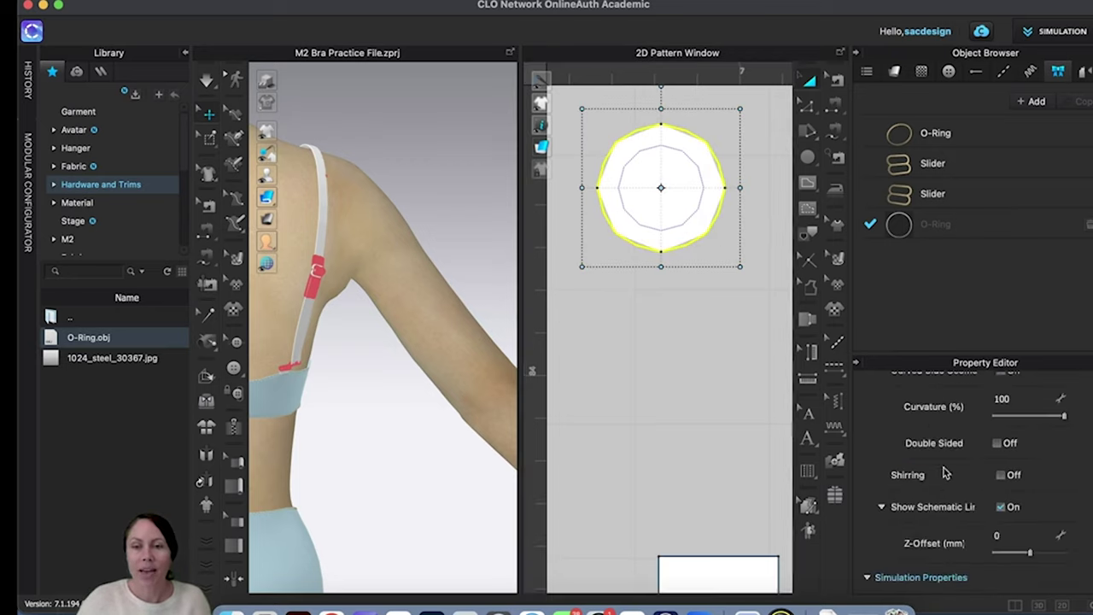
left_click(1027, 468)
type("1")
key("Return")
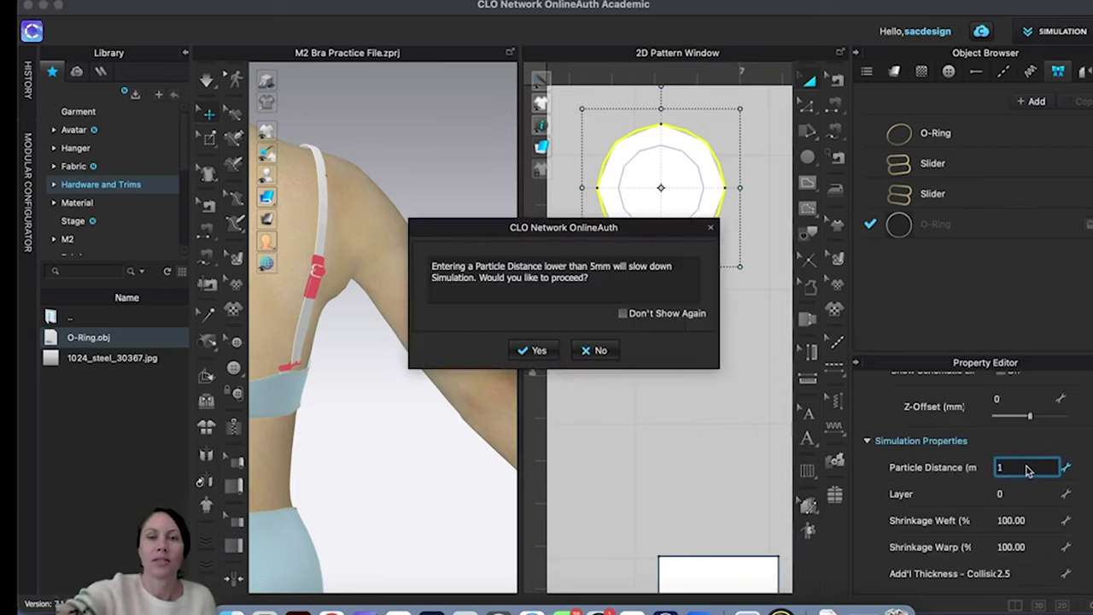
left_click(547, 350)
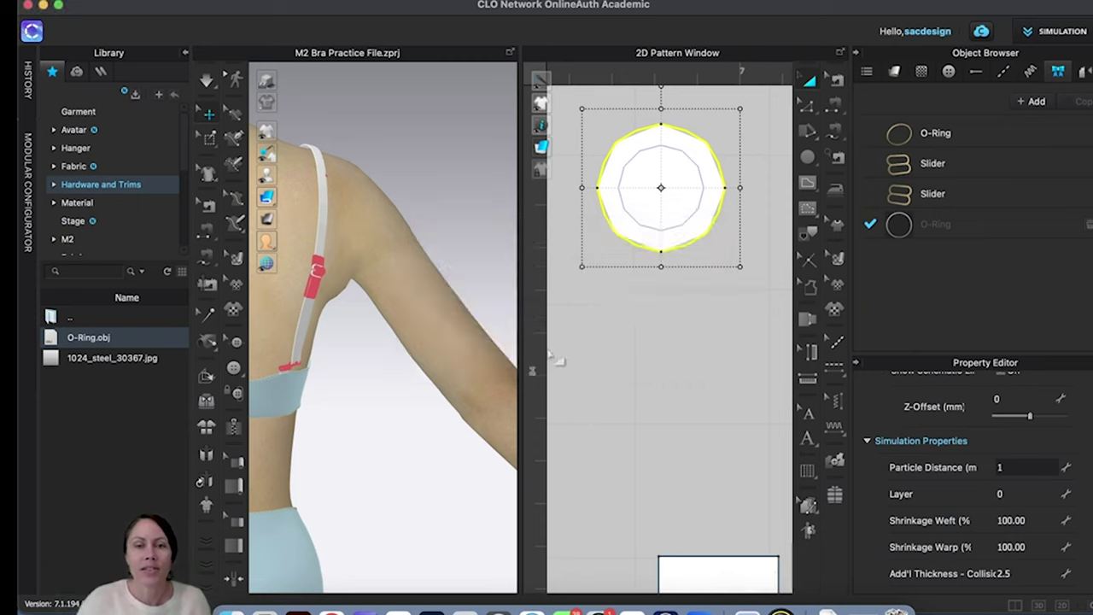
left_click(643, 224)
right_click(642, 224)
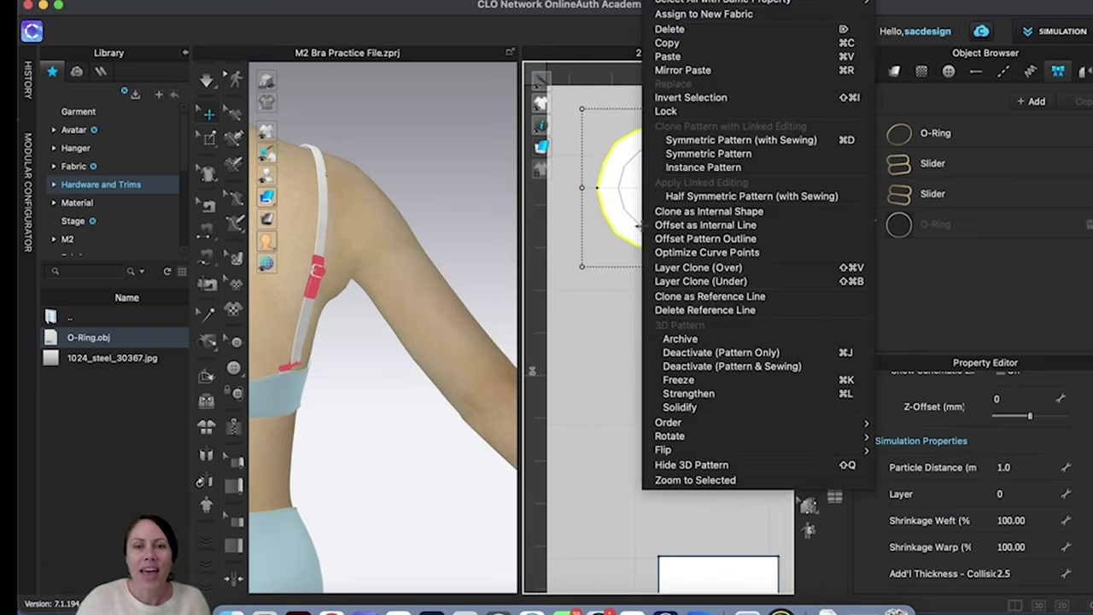
left_click(613, 357)
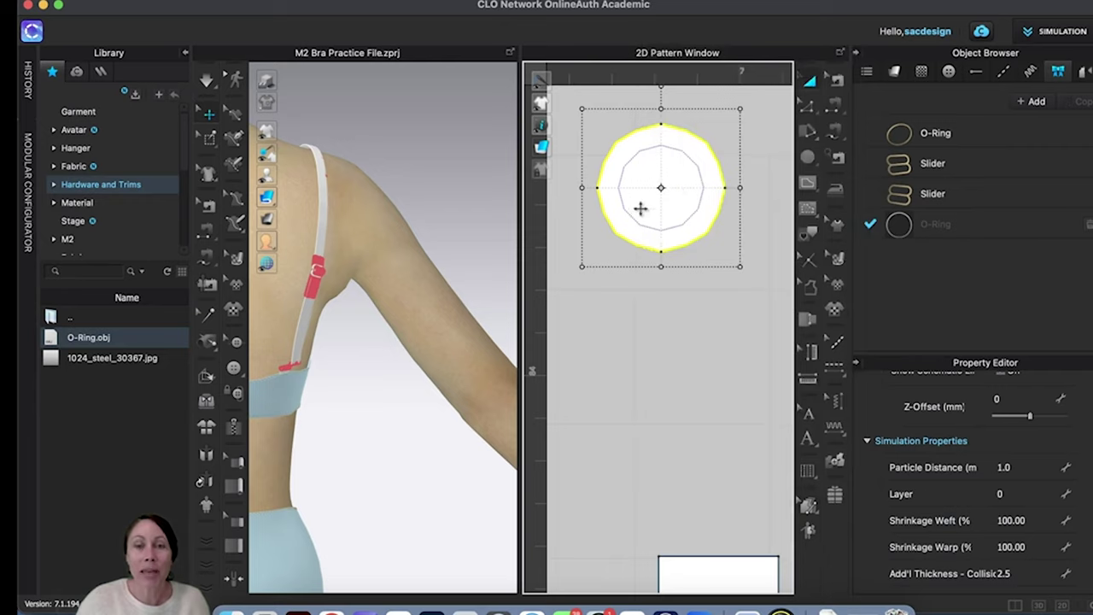
right_click(645, 151)
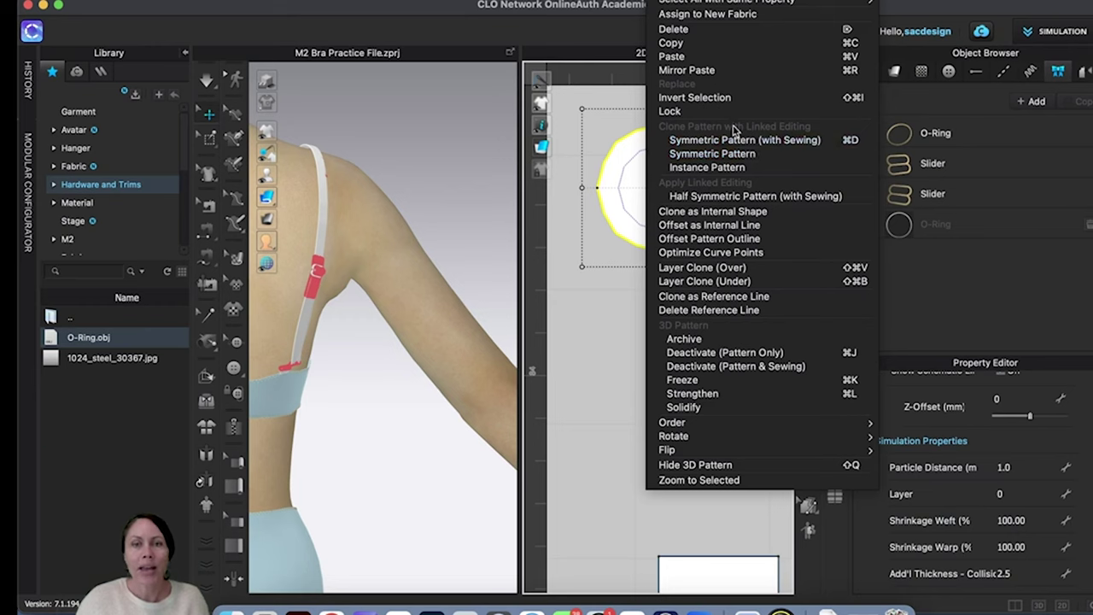
left_click(619, 171)
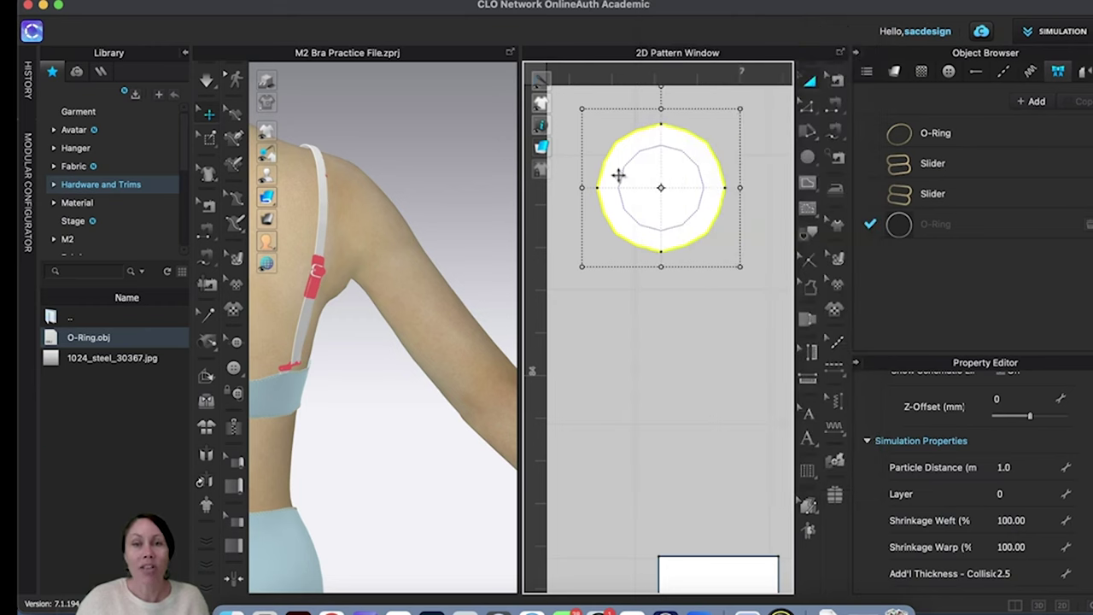
right_click(664, 168)
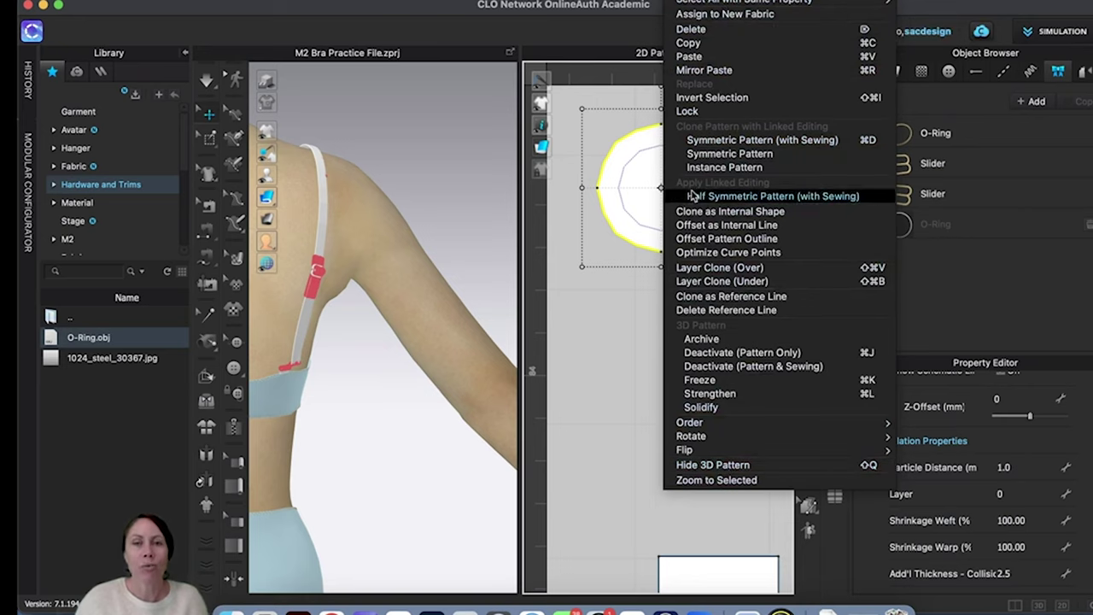
left_click(629, 171)
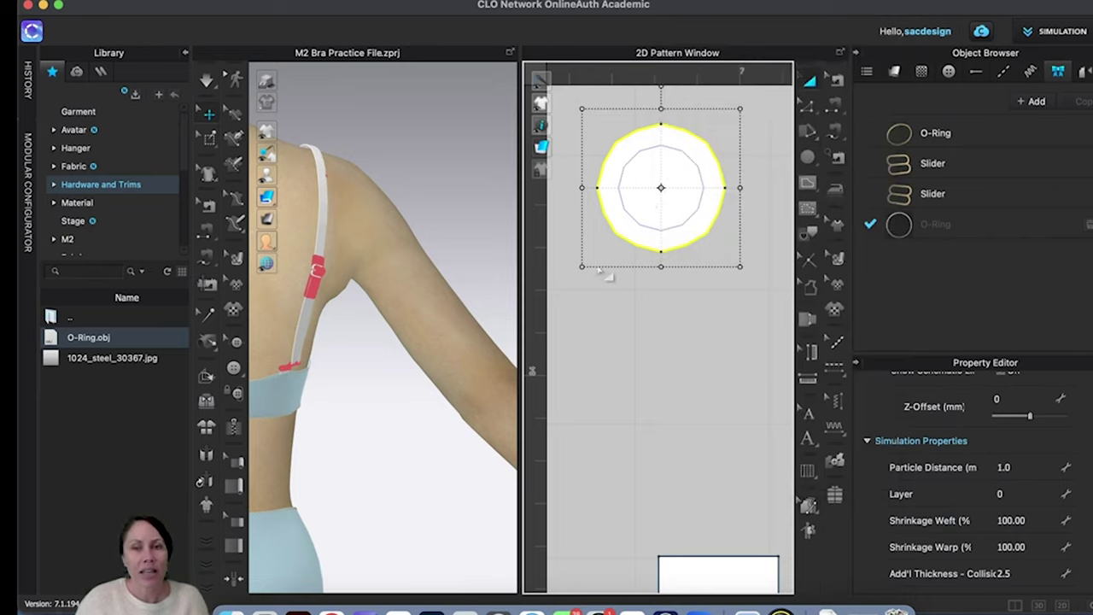
left_click(604, 333)
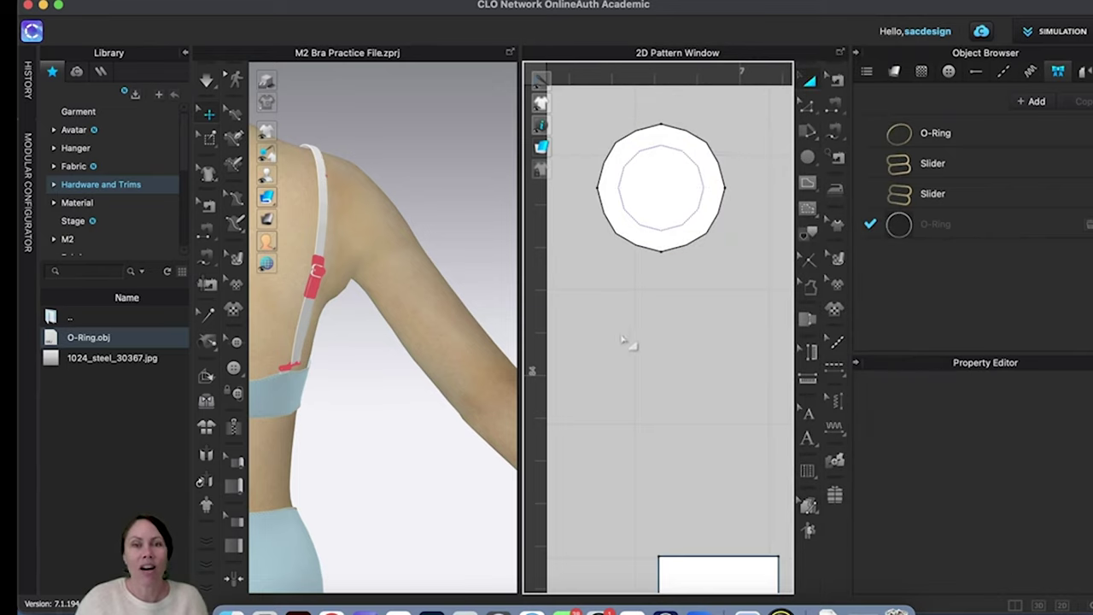
Step: Unlock all baselines and convert the inner circle of the ring pattern to a hole
right_click(608, 340)
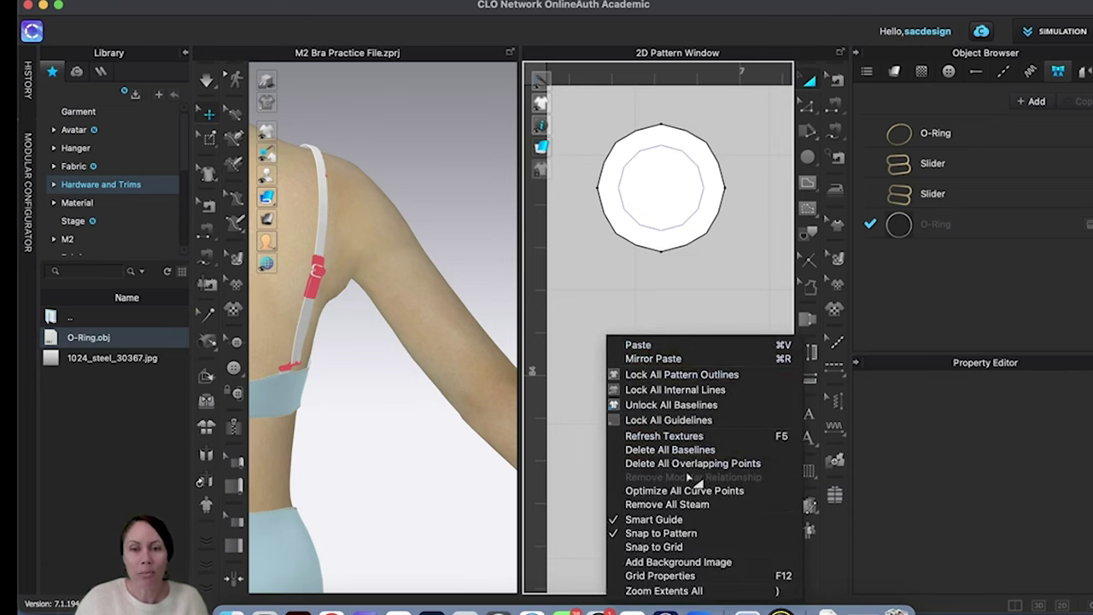
left_click(664, 406)
left_click(686, 221)
right_click(685, 219)
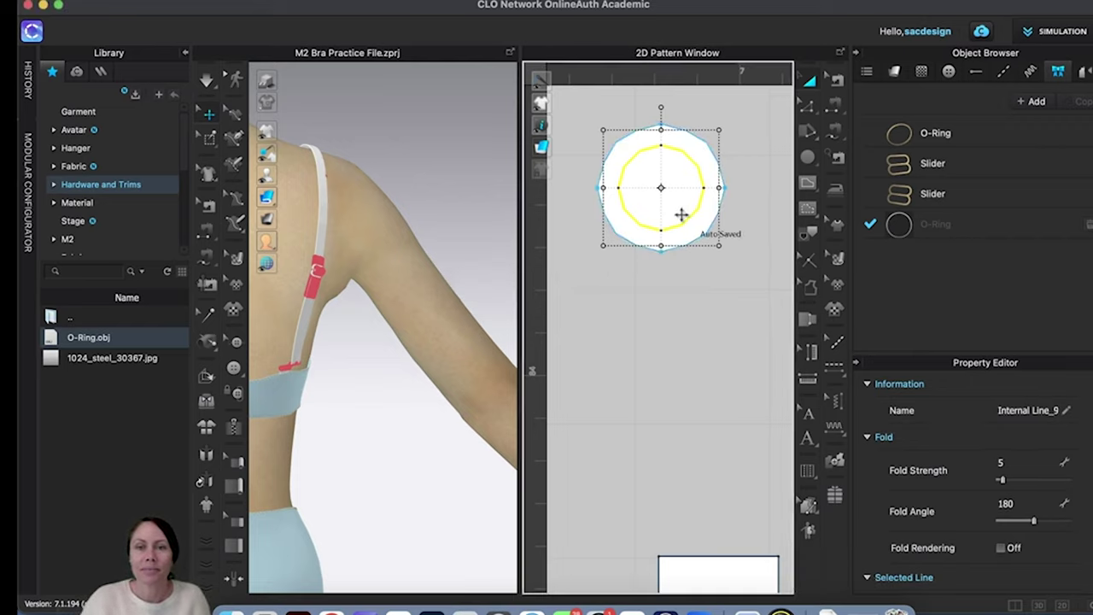
right_click(684, 217)
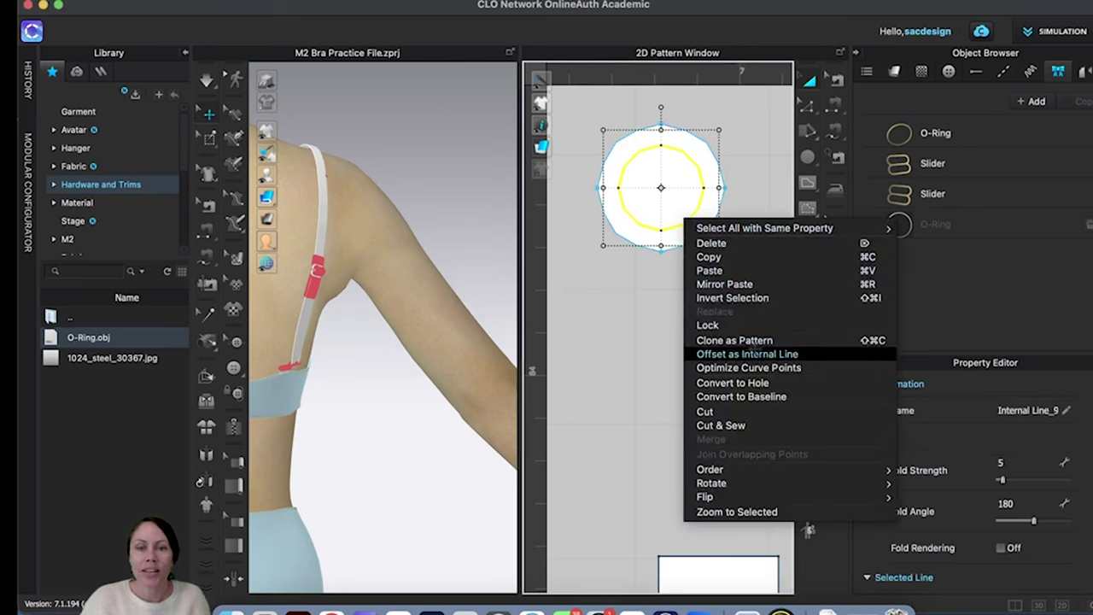
left_click(758, 384)
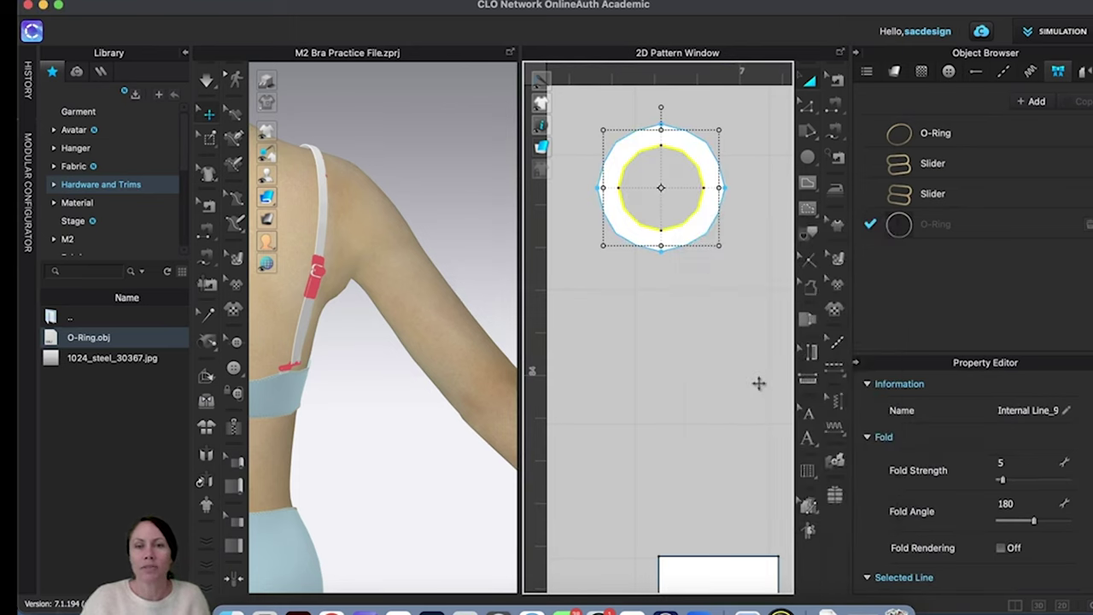
Step: Set the additional rendering thickness of the ring pattern piece to 4
left_click(695, 350)
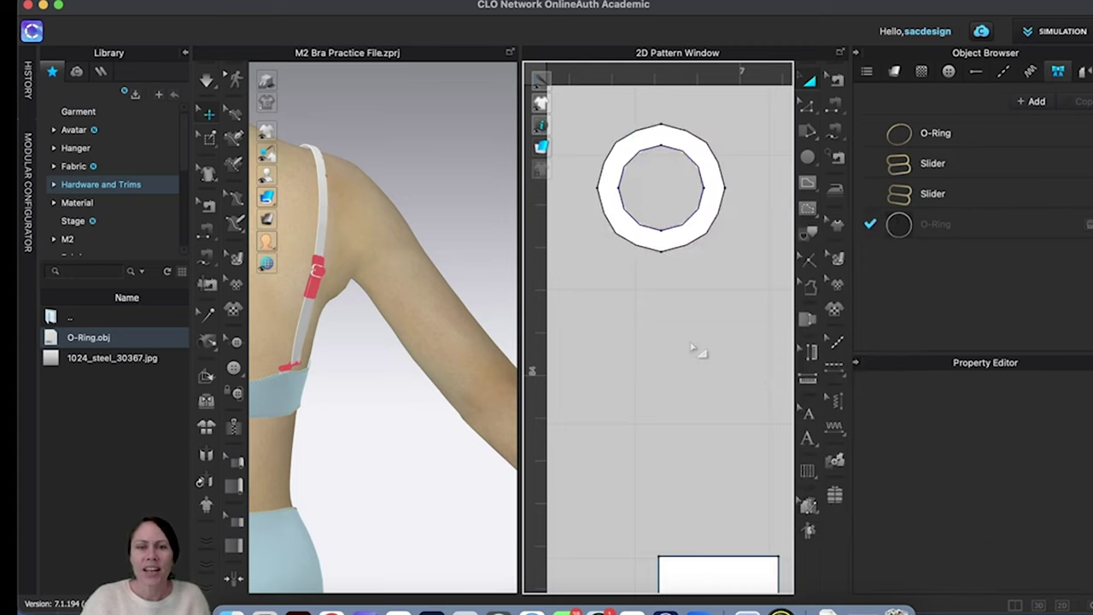
left_click(700, 226)
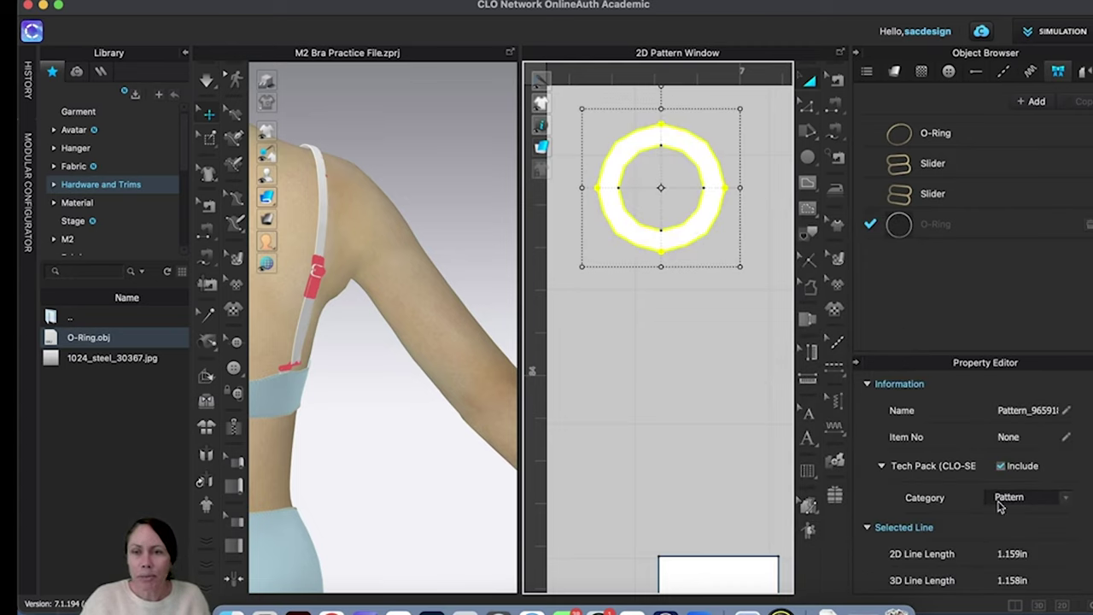
scroll(999, 507, "down", 5)
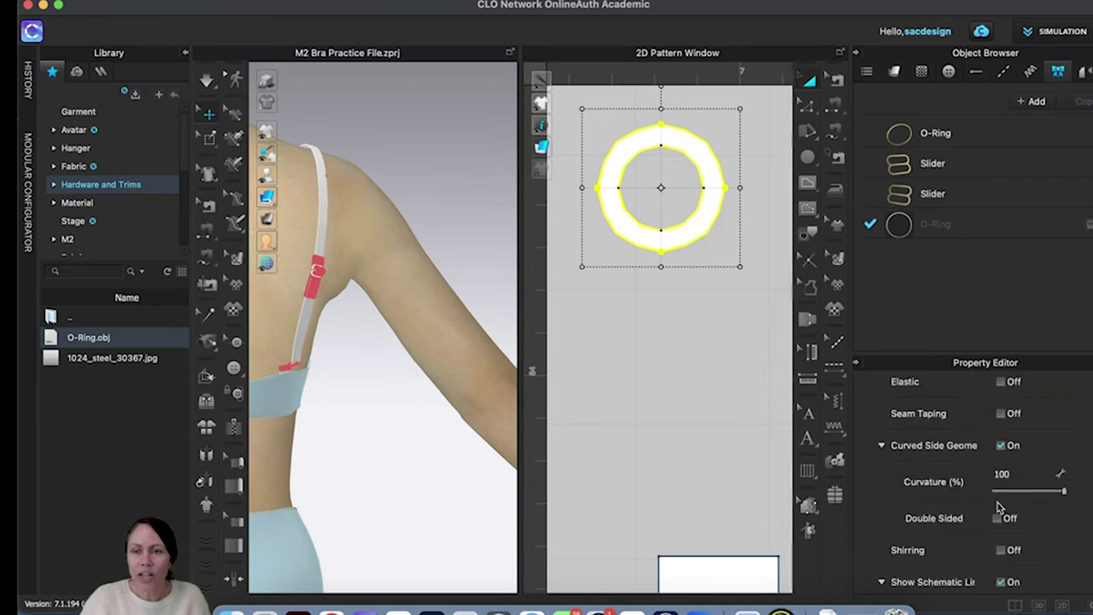
scroll(999, 507, "down", 5)
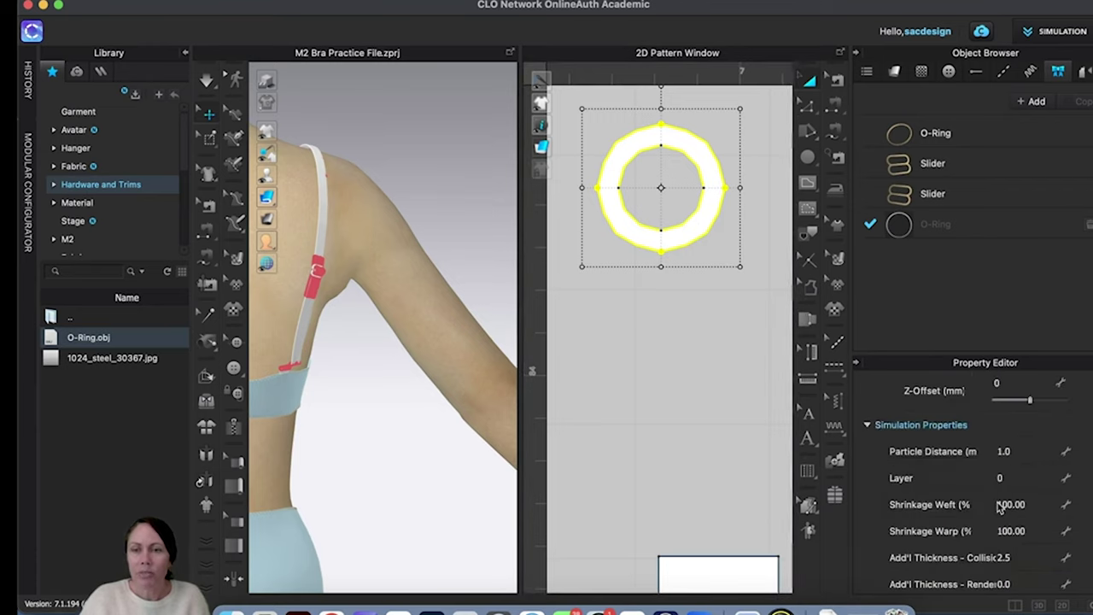
scroll(995, 506, "down", 1)
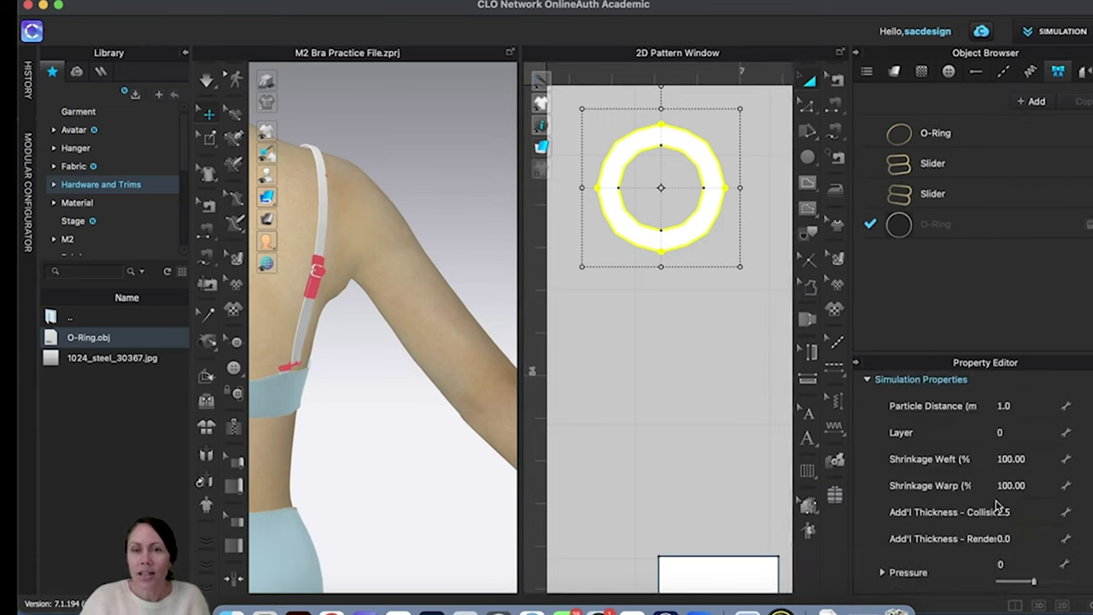
scroll(998, 505, "up", 1)
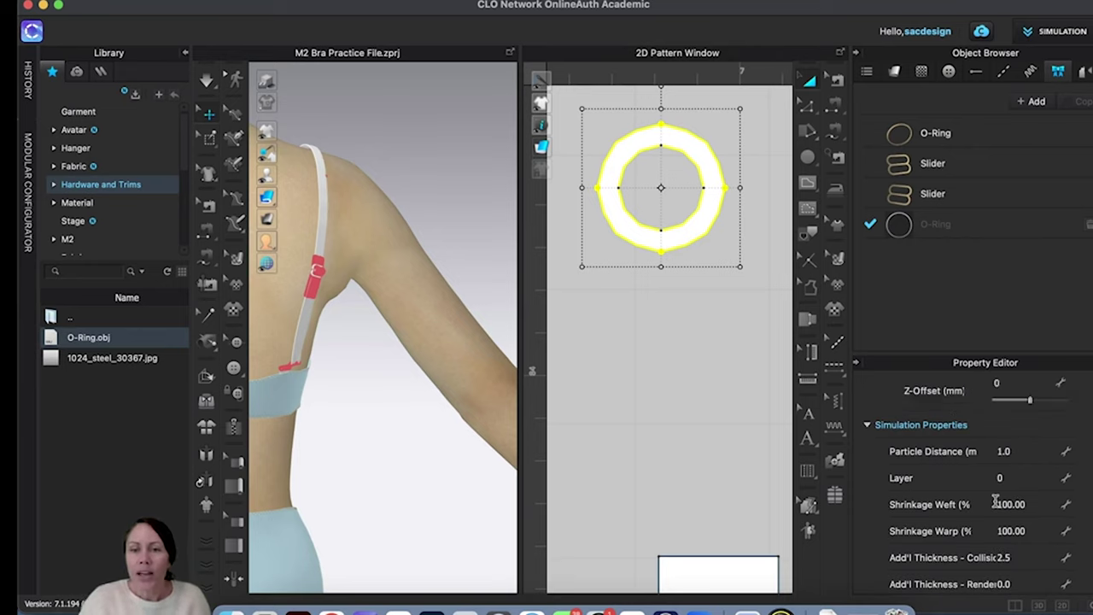
left_click(1013, 581)
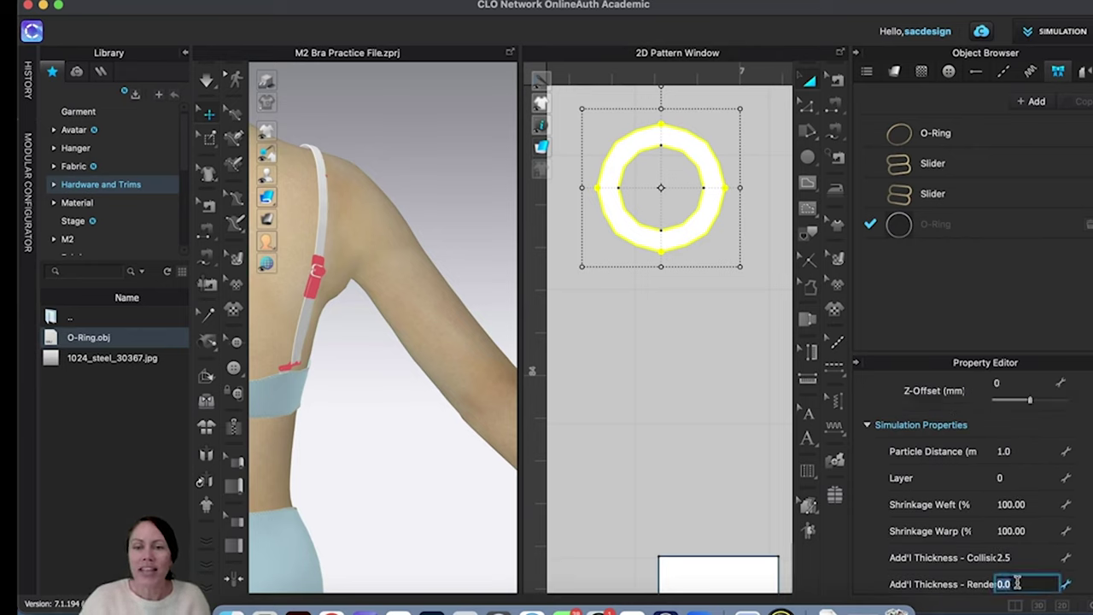
type("4")
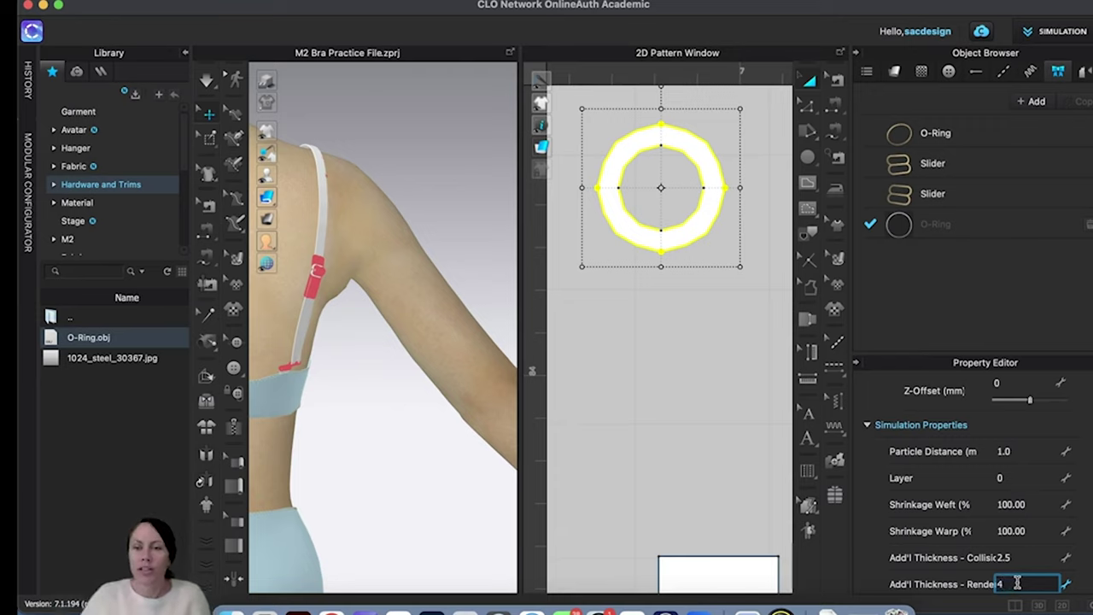
Step: Reduce the curvature of the ring's curved side geometry to 45%
scroll(1013, 531, "up", 3)
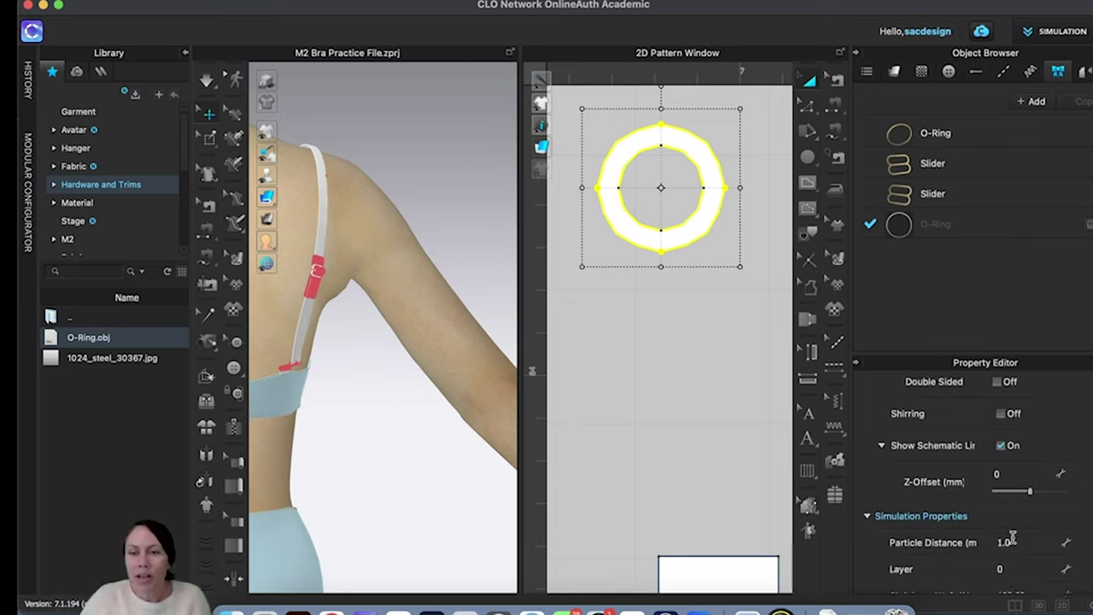
scroll(999, 517, "up", 1)
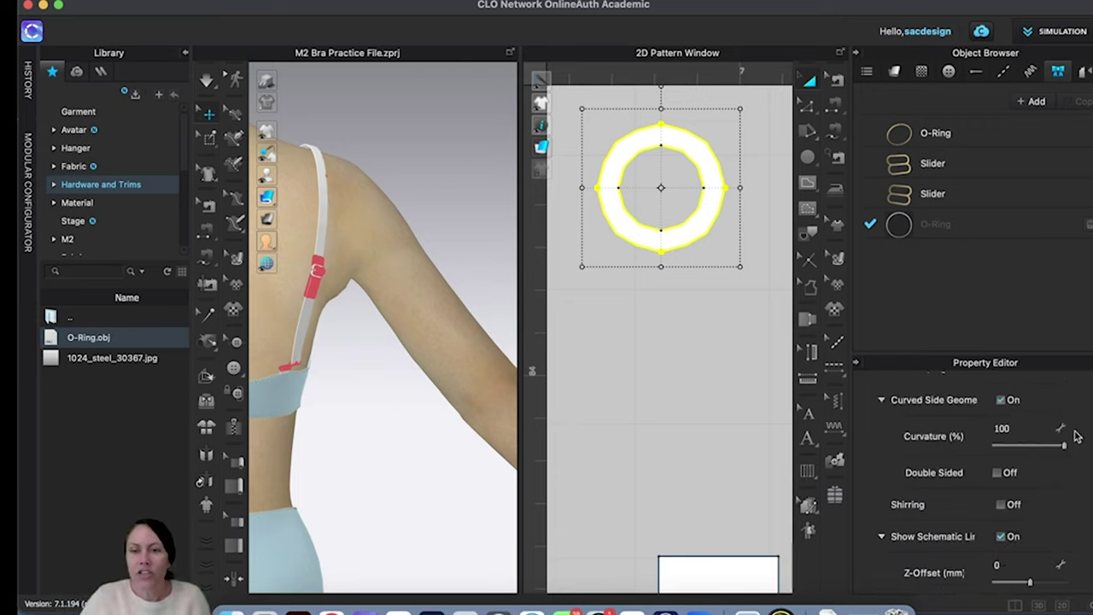
left_click_drag(1065, 450, 1027, 450)
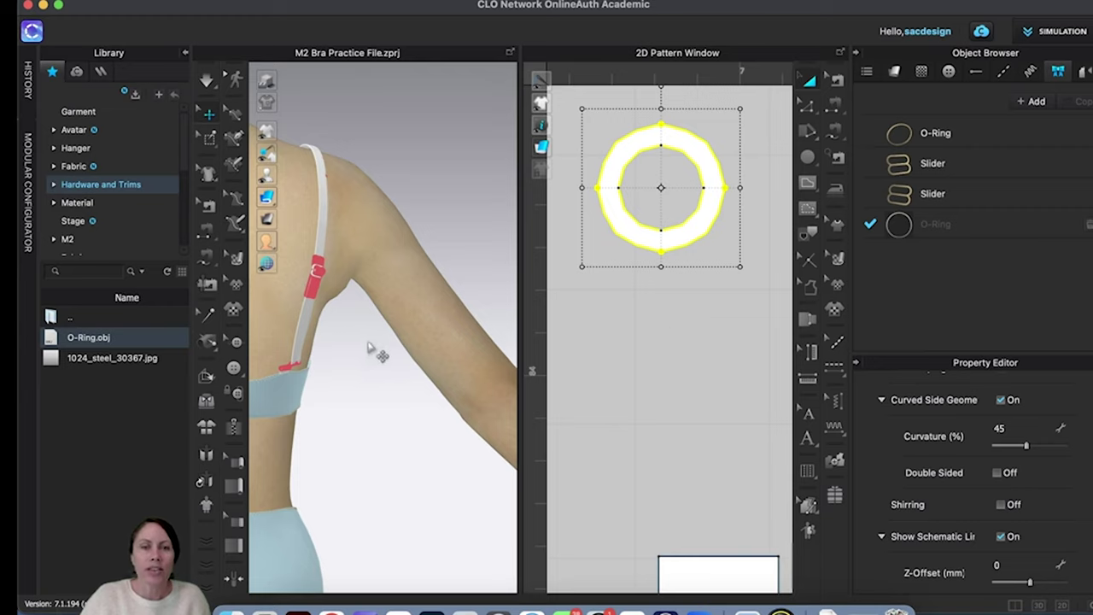
Step: Locate the ring pattern piece above the avatar in the 3D view
right_click_drag(373, 354, 371, 352)
scroll(371, 352, "down", 8)
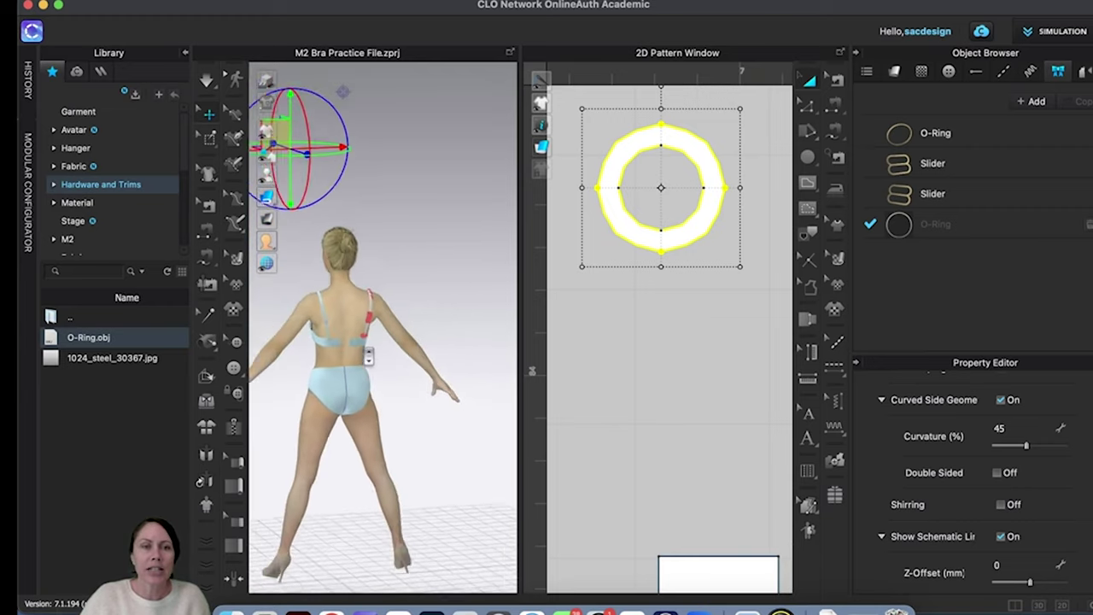
middle_click_drag(376, 217, 456, 254)
scroll(416, 219, "up", 5)
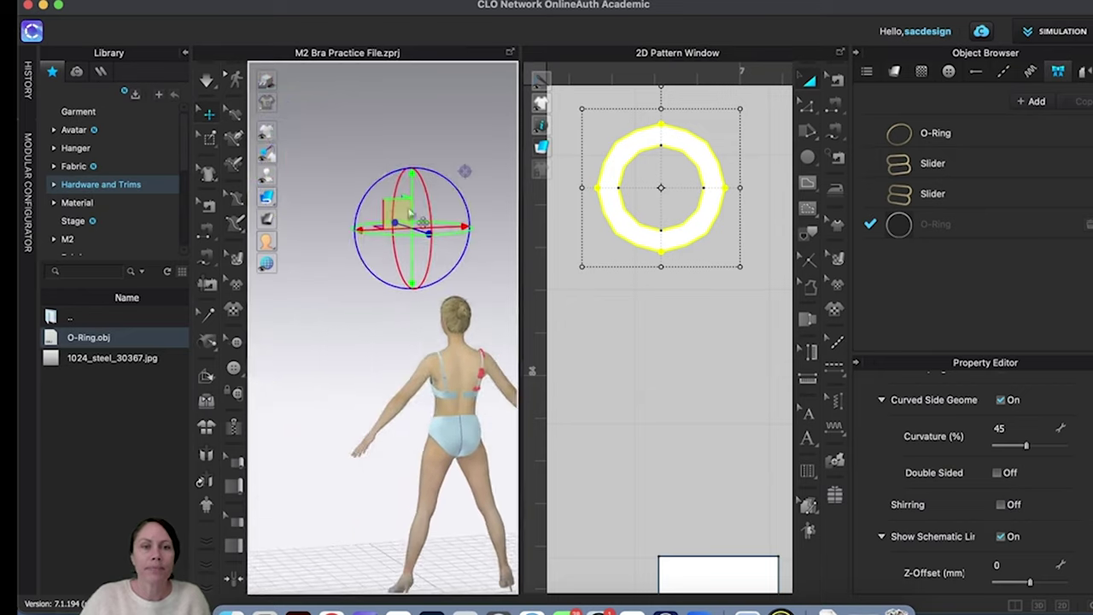
middle_click_drag(416, 219, 429, 181)
scroll(429, 175, "up", 6)
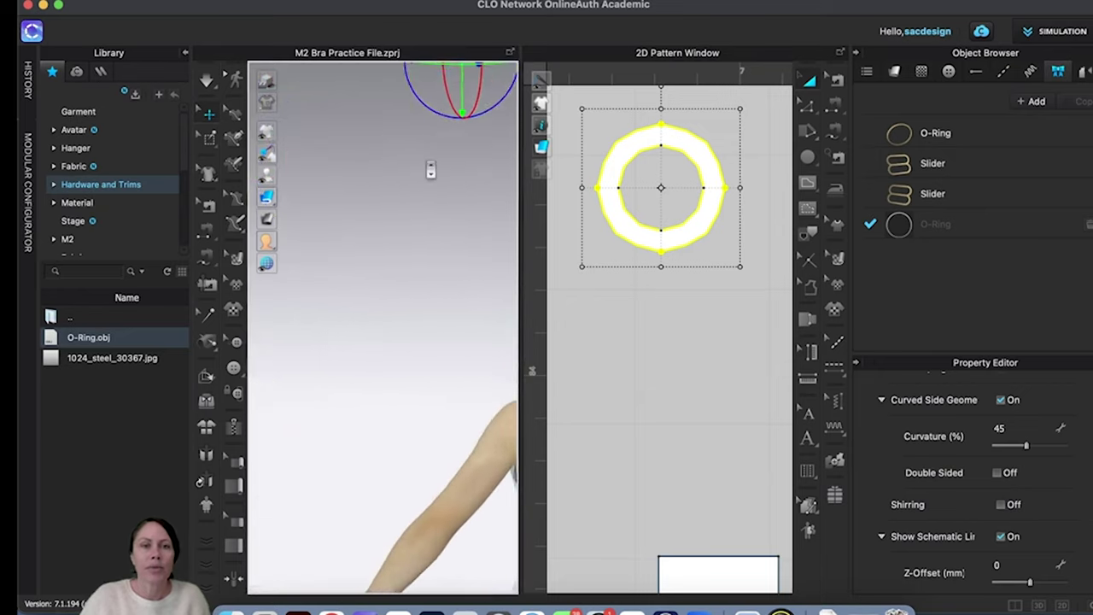
scroll(418, 268, "down", 5)
middle_click_drag(415, 262, 444, 408)
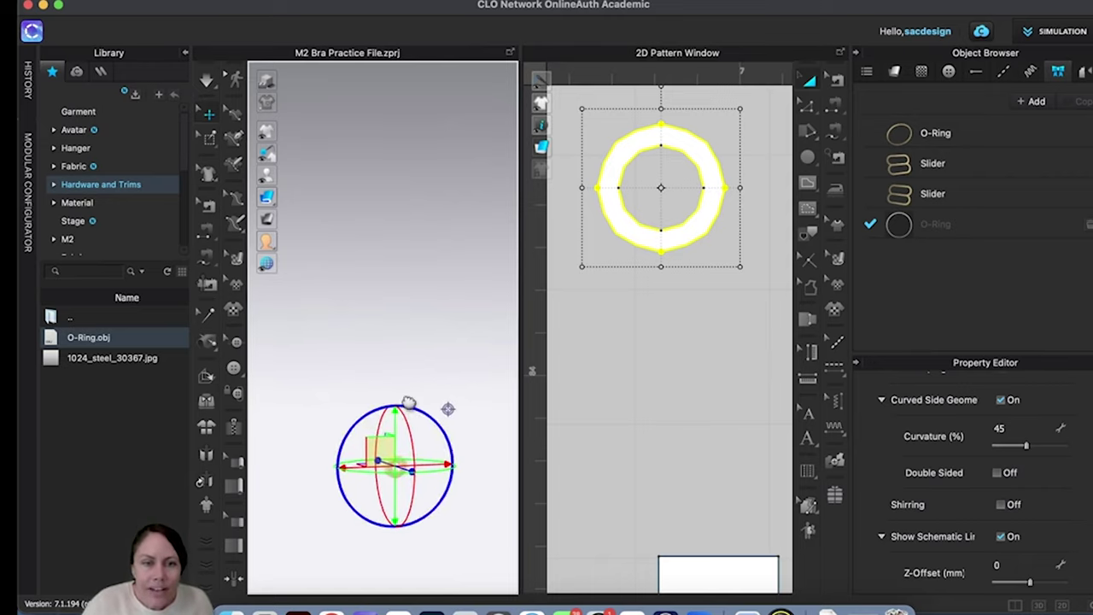
Step: Examine the ring's rendered thickness and rounded edges from different angles in the 3D view
left_click(458, 519)
mouse_move(415, 478)
middle_mouse_down()
mouse_move(425, 505)
mouse_move(434, 402)
mouse_move(427, 466)
middle_mouse_up()
right_click_drag(458, 518, 359, 535)
left_click(363, 538)
left_click(415, 552)
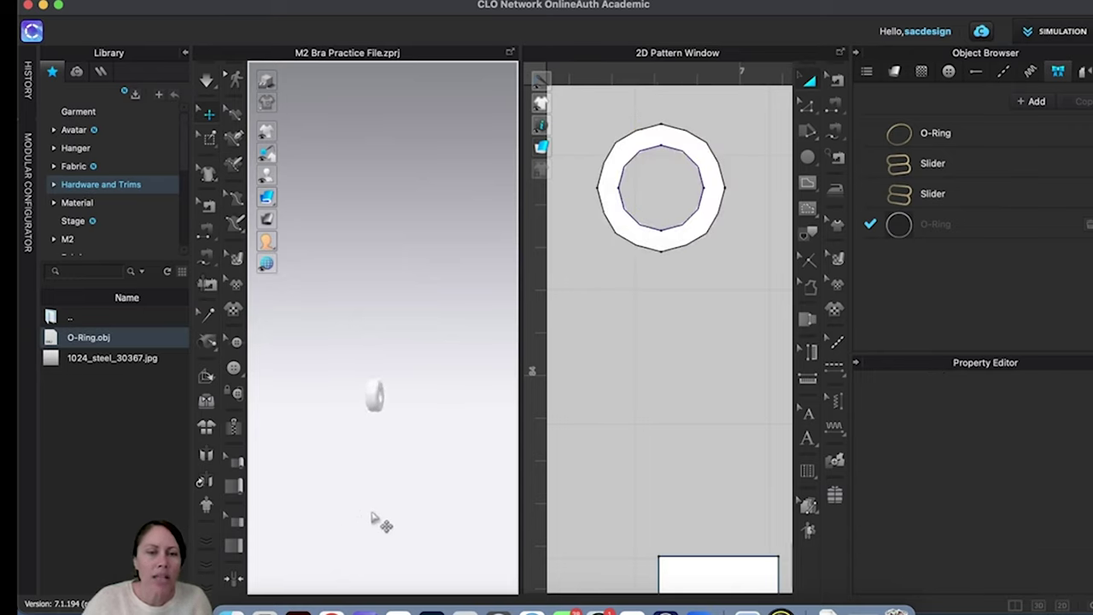
right_click(373, 497)
left_click(374, 400)
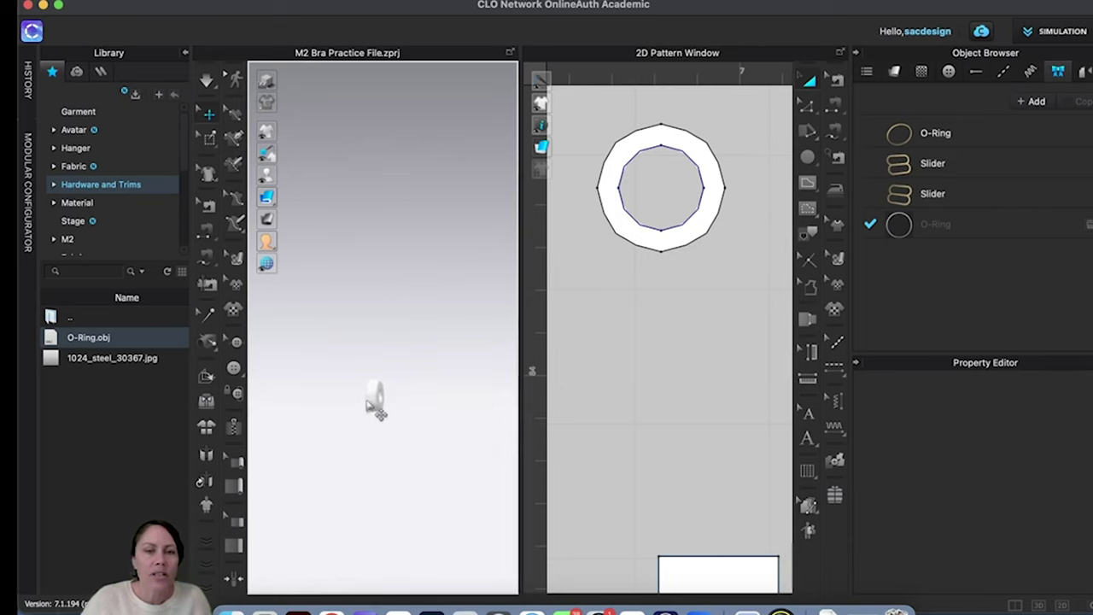
left_click(374, 398)
left_click(378, 408)
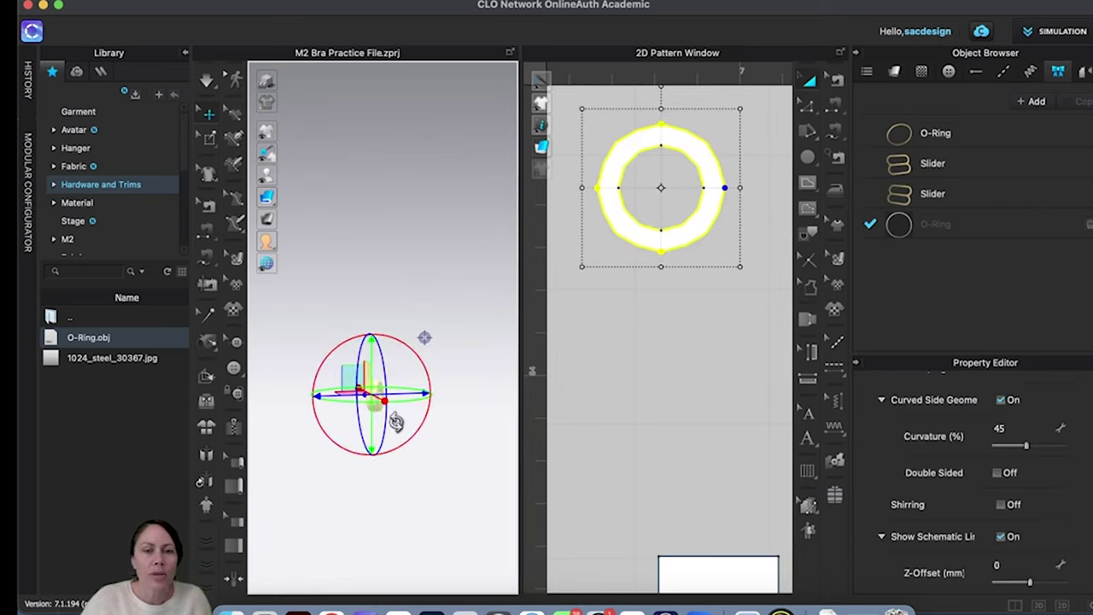
left_click_drag(384, 427, 395, 500)
left_click(614, 393)
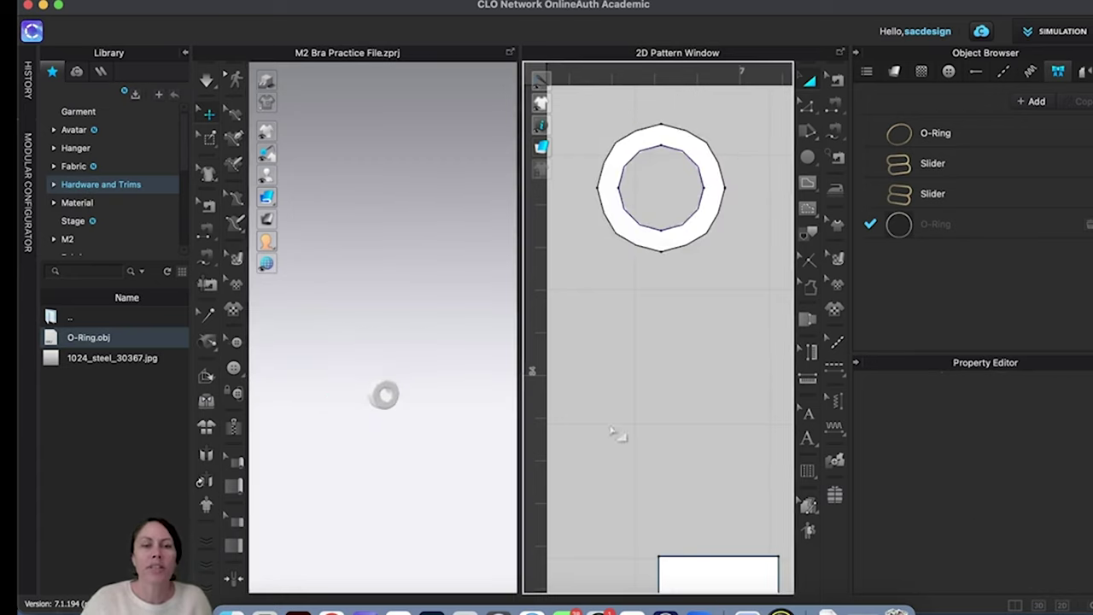
Step: Select all four segments of the ring's inner hole and start Offset as Internal Line on them, keeping the pattern preview unobstructed
left_click(653, 229)
left_click(634, 162, "shift")
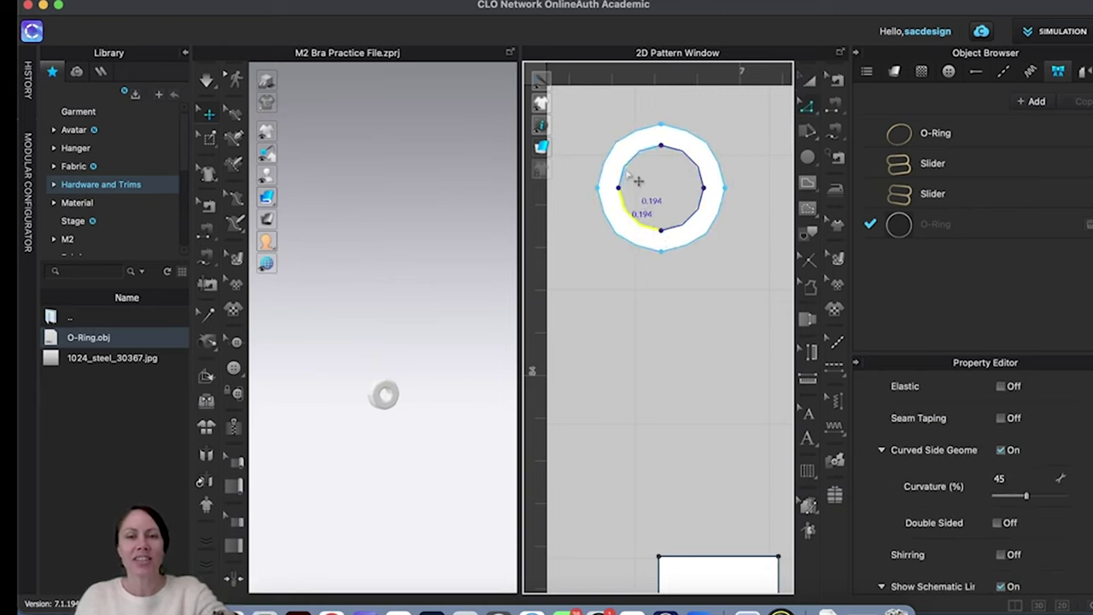
left_click(688, 159, "shift")
left_click(711, 223, "shift")
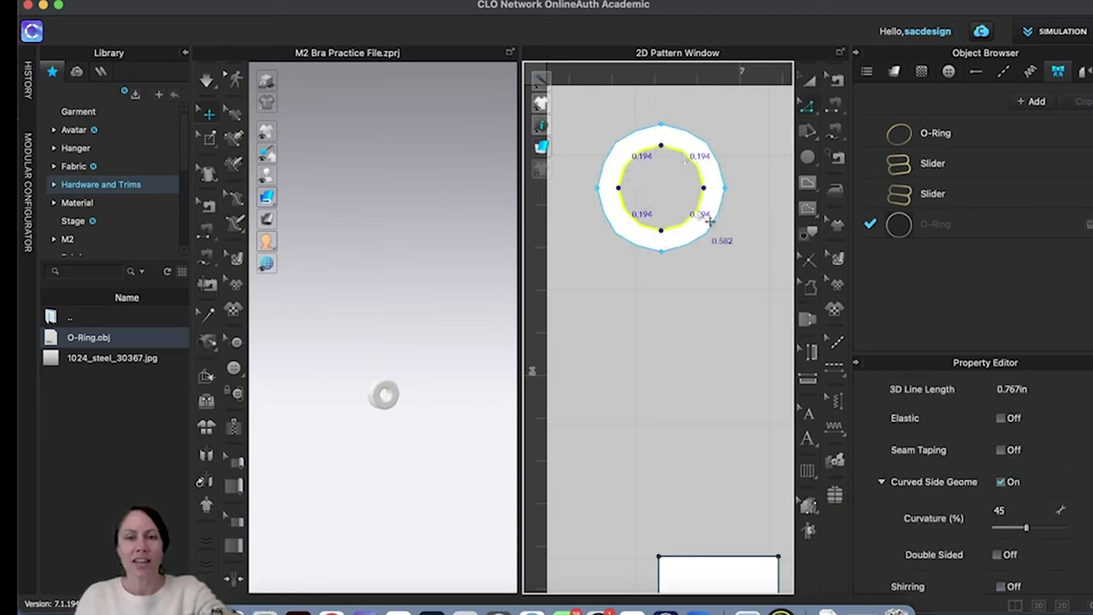
right_click(698, 213)
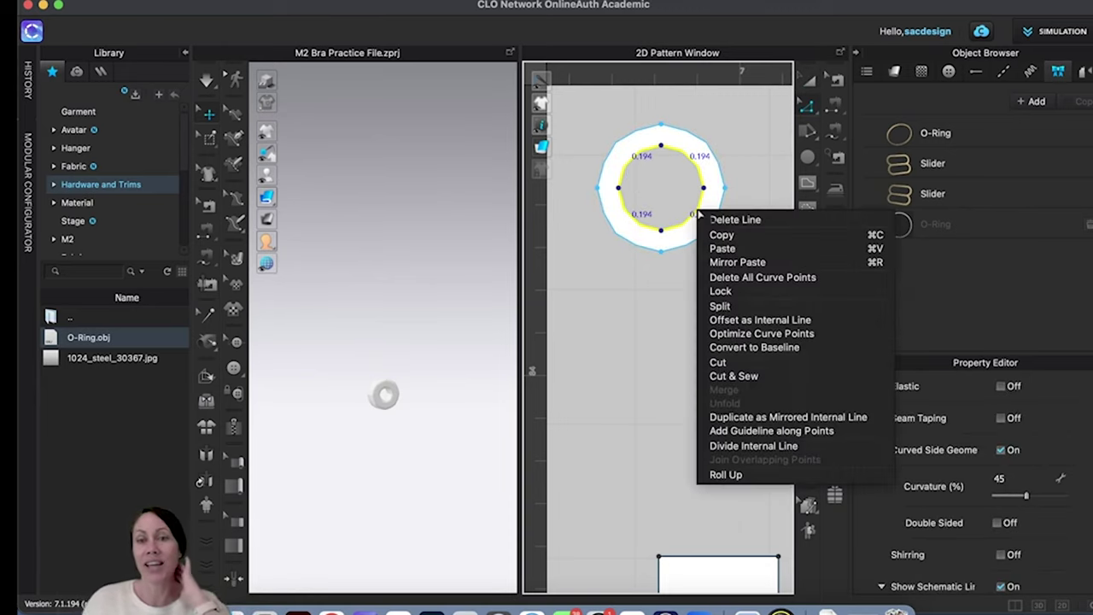
left_click(768, 322)
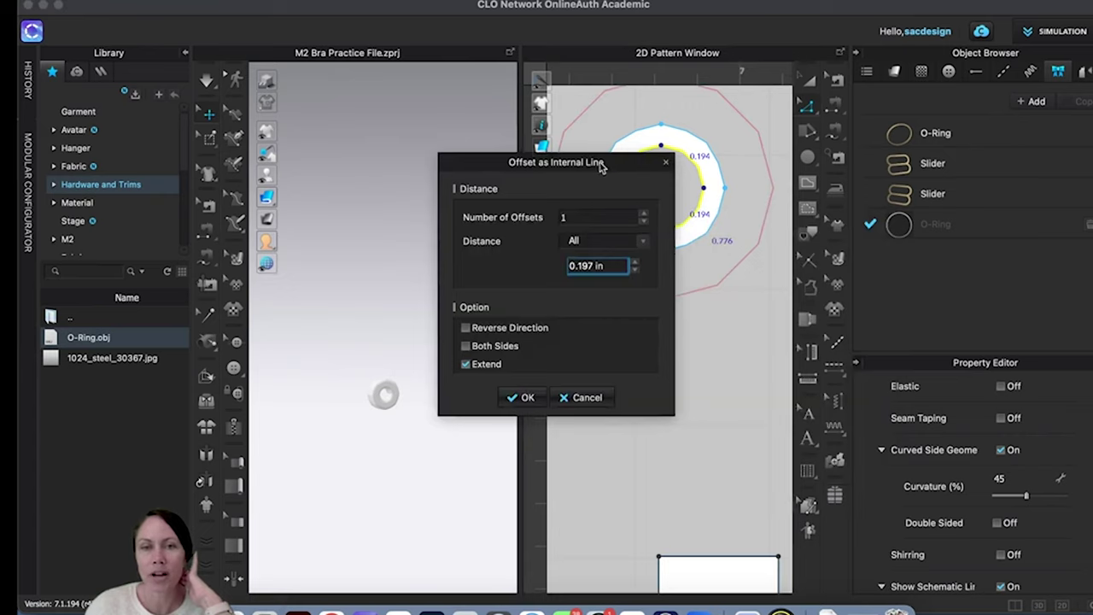
left_click_drag(601, 166, 415, 279)
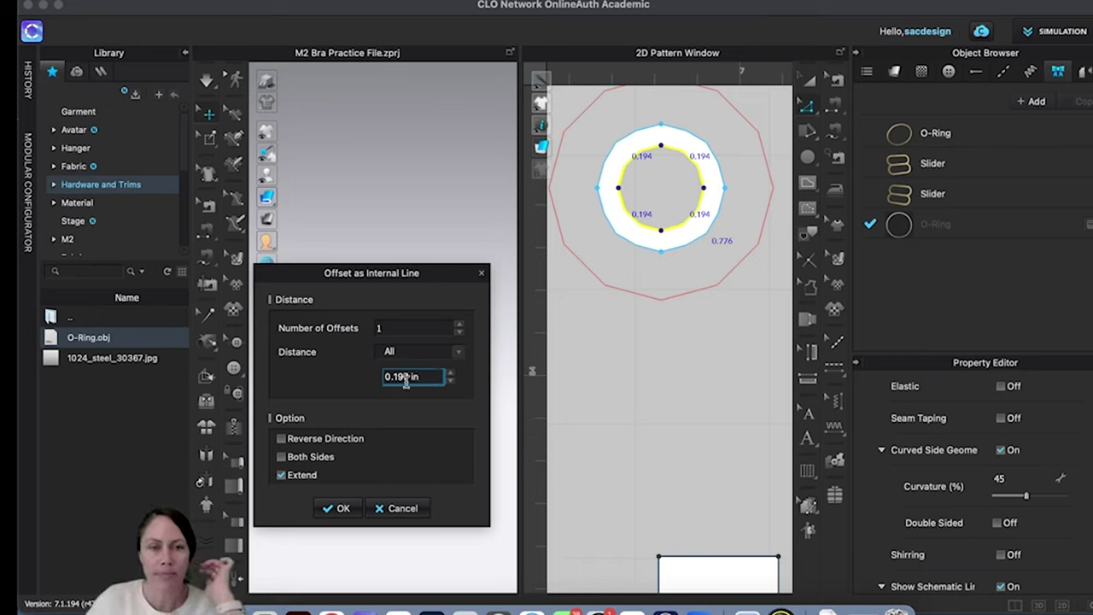
Step: Try an offset distance of 0.02 in for the hole's internal line
key("BackSpace")
key("BackSpace")
key("BackSpace")
key("BackSpace")
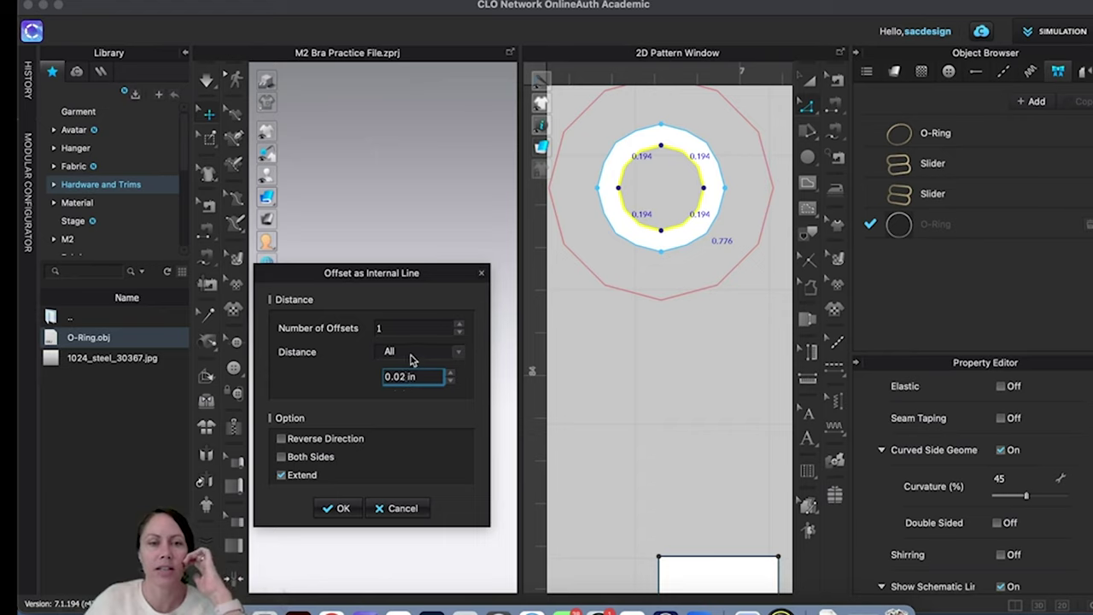
left_click(411, 358)
left_click(413, 331)
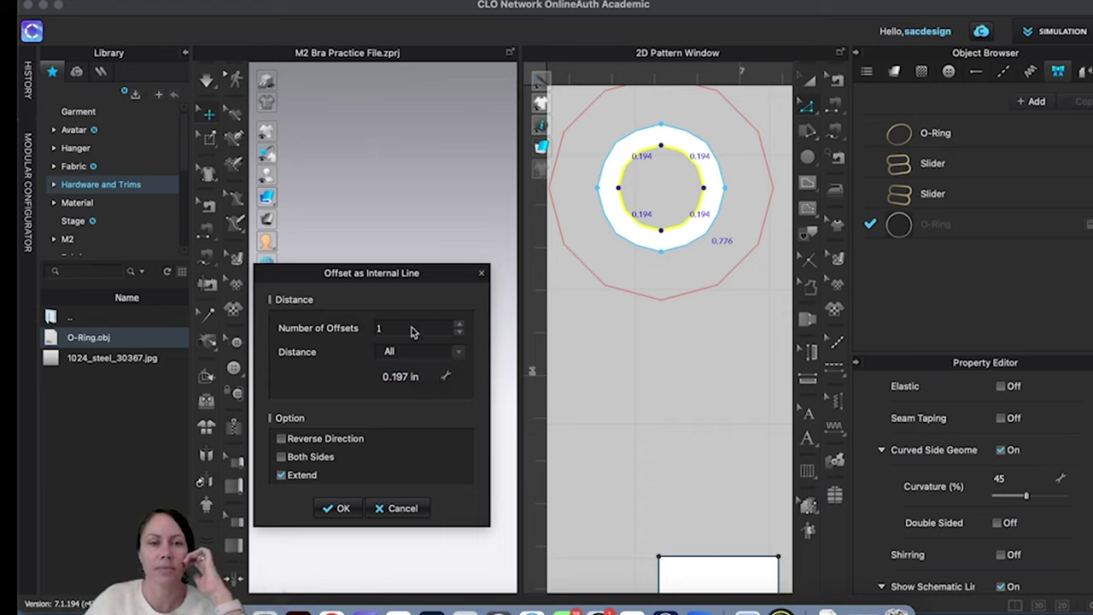
Step: Try an offset distance of 0.07 in with the same distance applied to all offsets
left_click(405, 377)
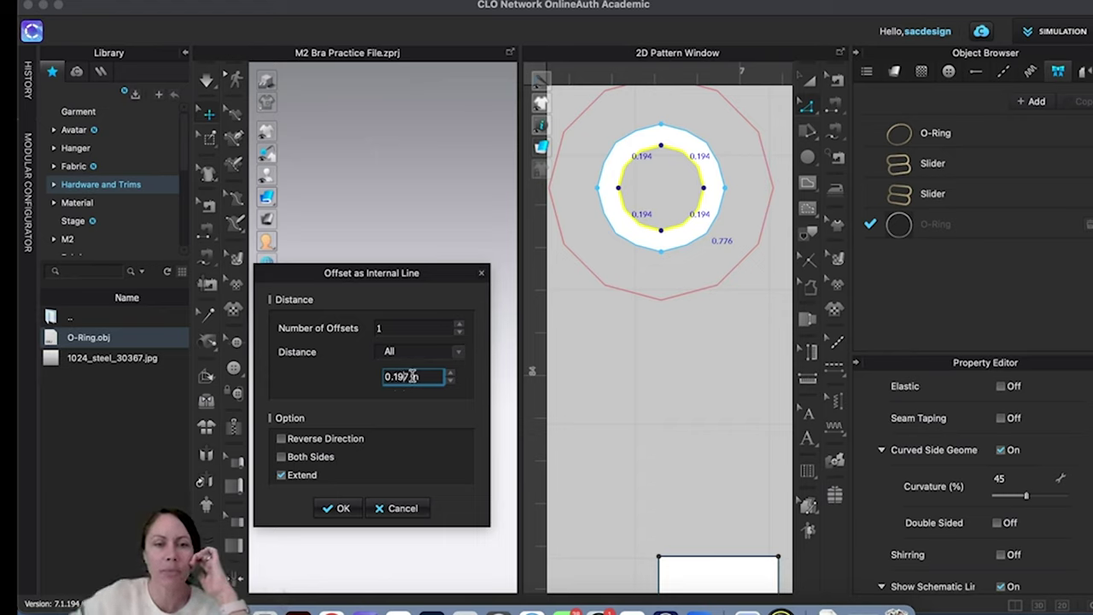
key("BackSpace")
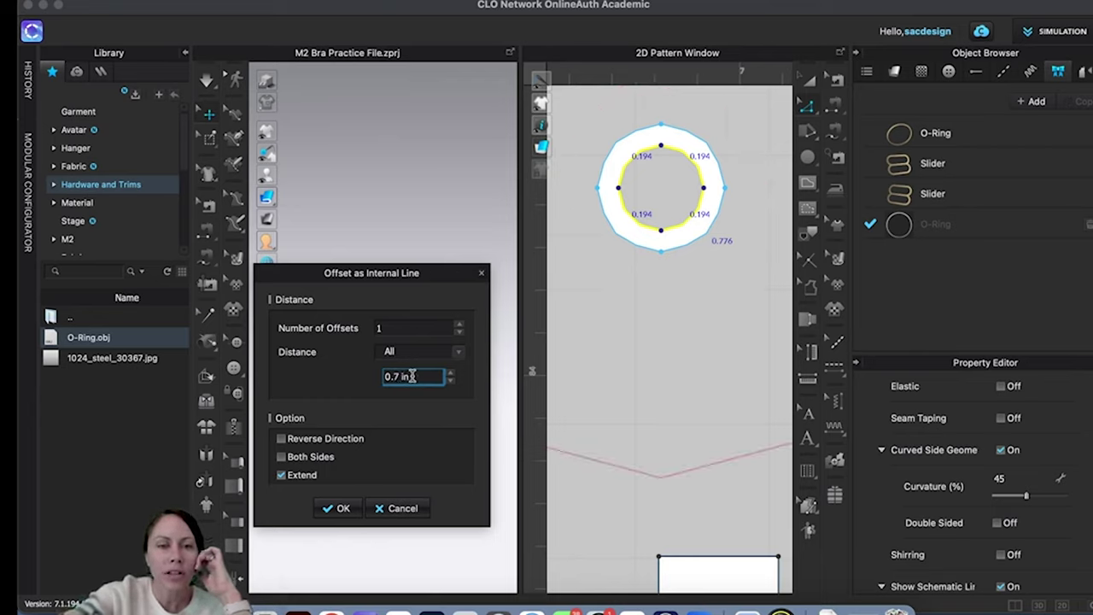
type("0")
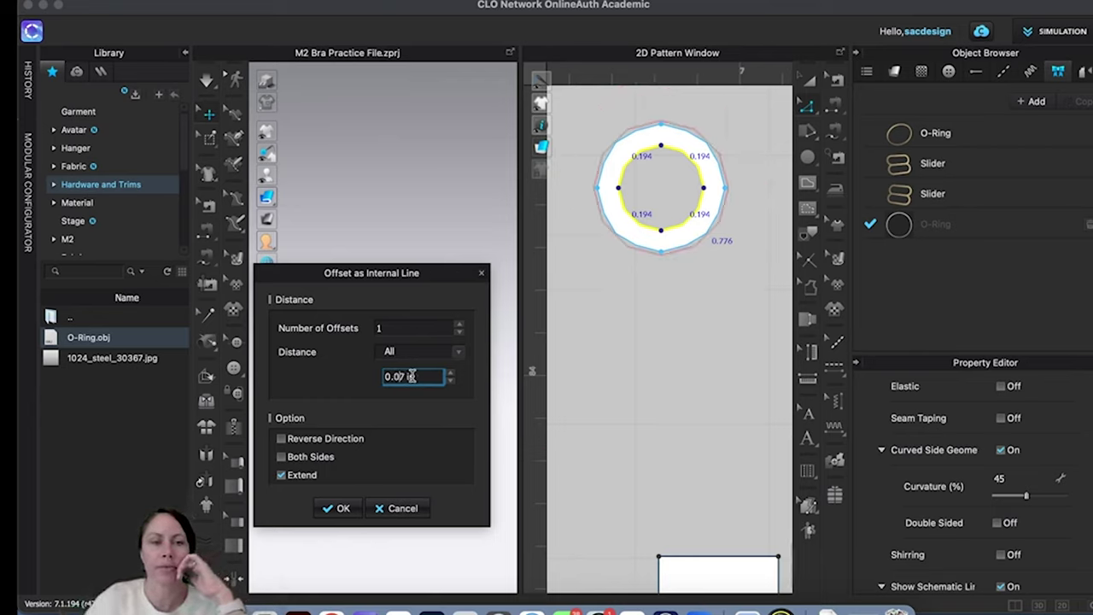
left_click(418, 351)
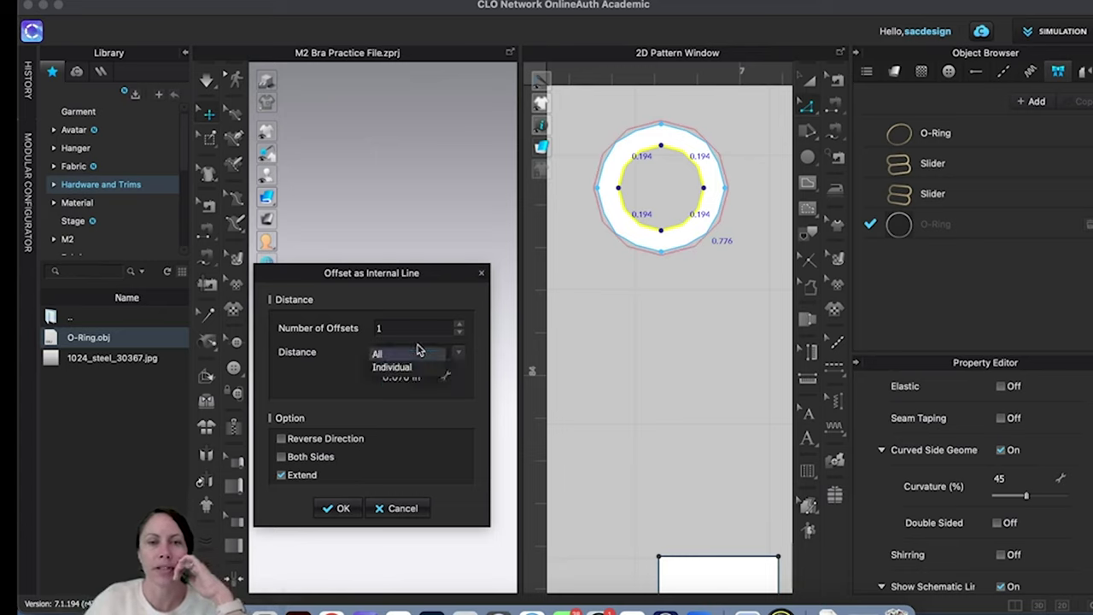
left_click(432, 430)
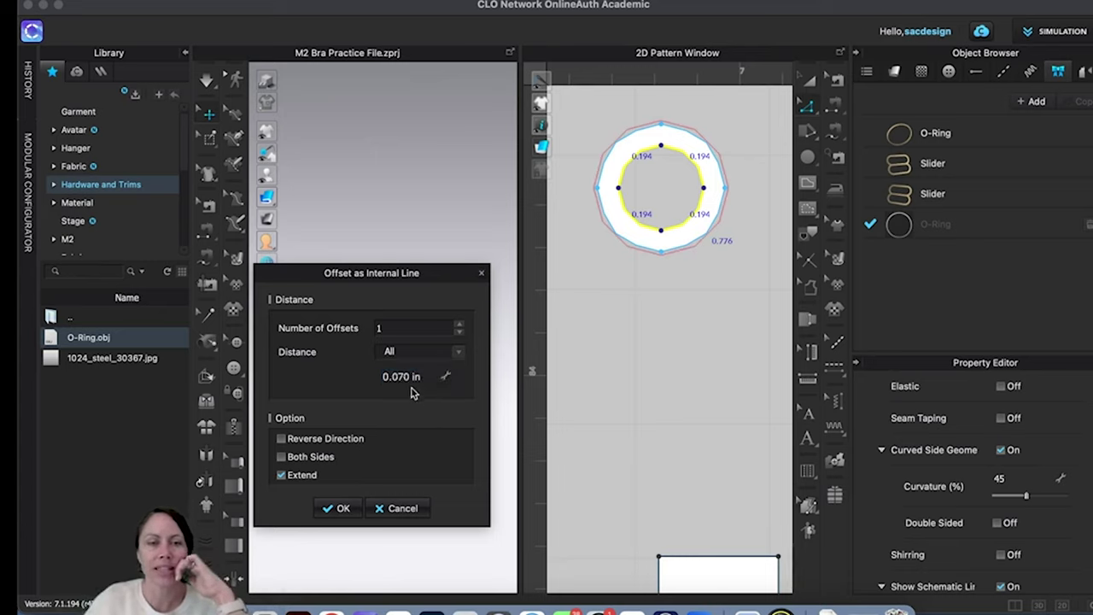
Step: Set the hole's offset distance to 0.020 in and create the internal line
left_click(407, 377)
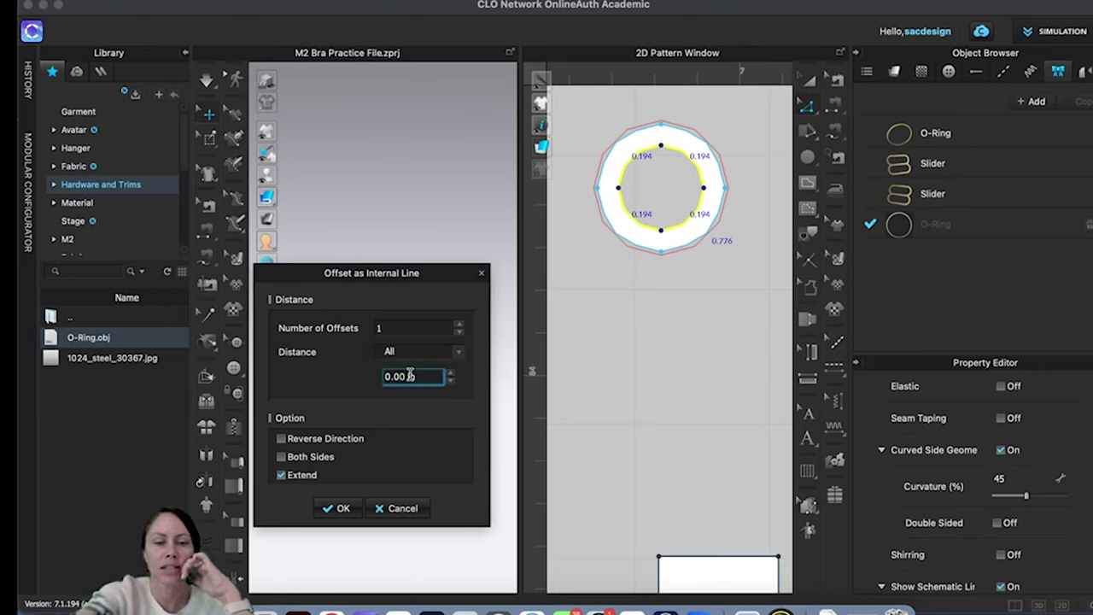
type("5")
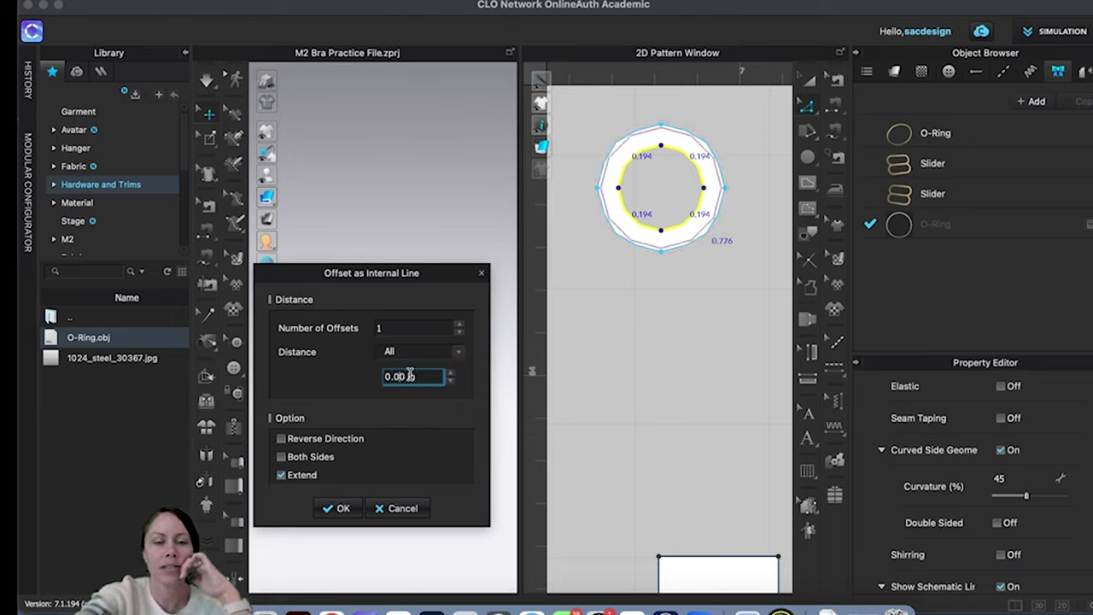
type("35")
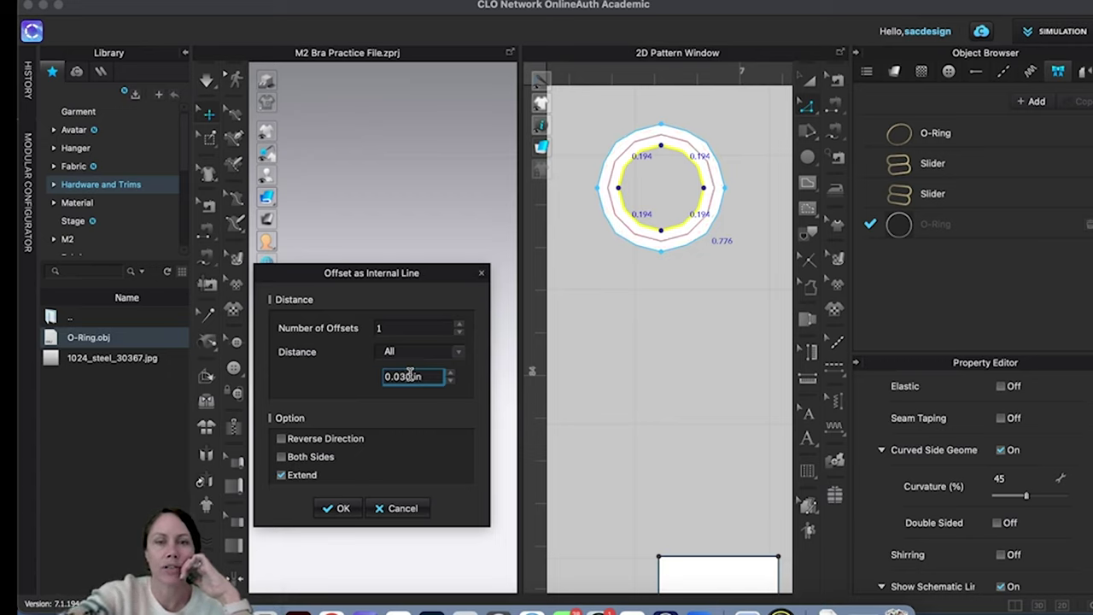
key("BackSpace")
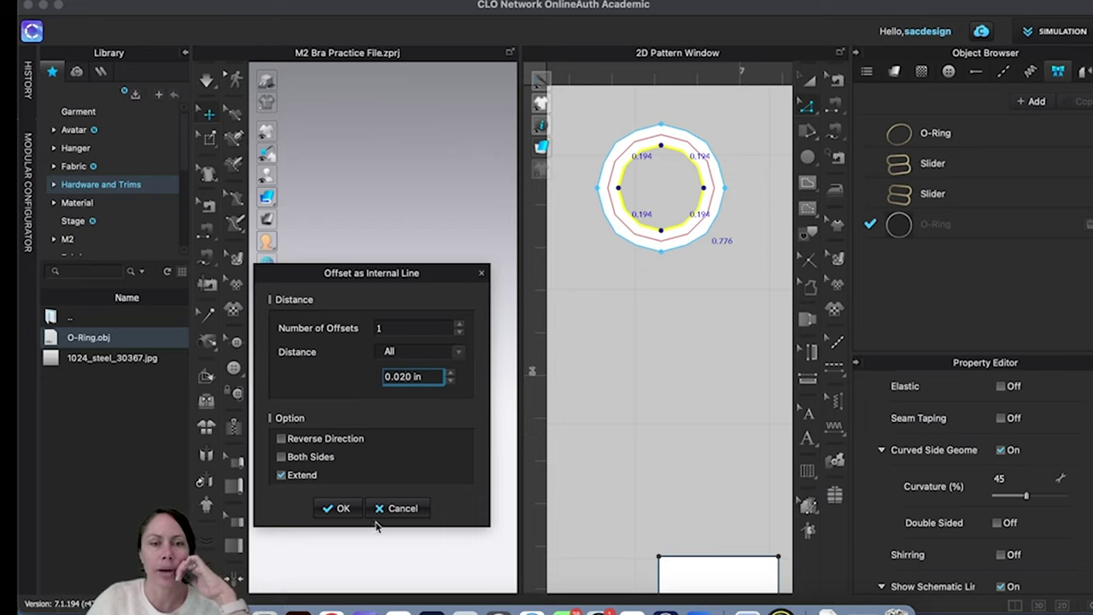
left_click(342, 509)
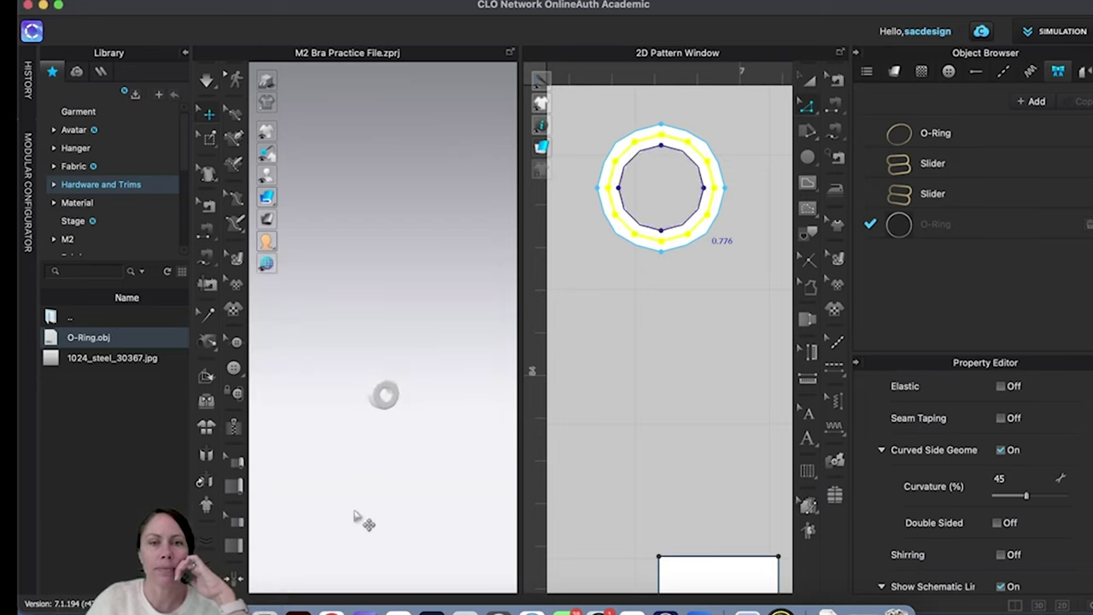
Step: Cut the ring along the offset internal line and place the outer ring beside the inner one in the pattern window
right_click(629, 181)
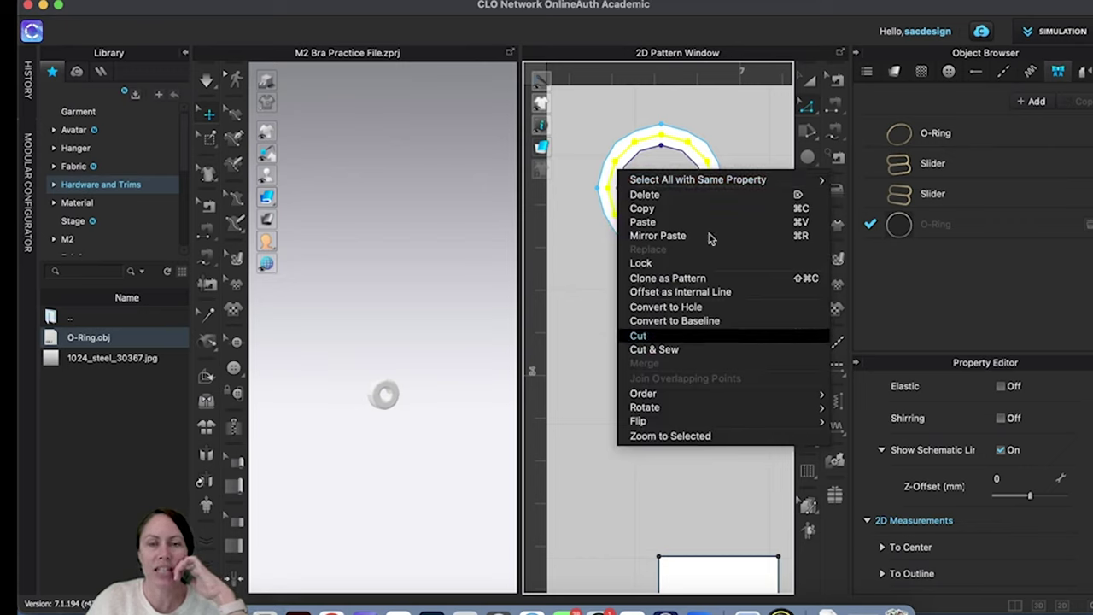
left_click(690, 277)
left_click(741, 207)
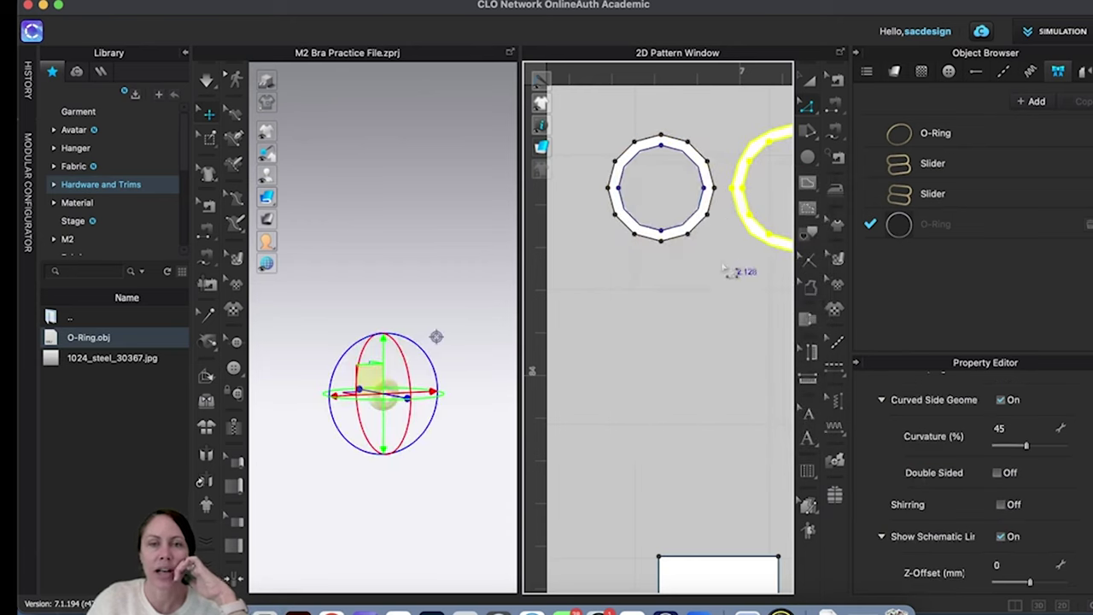
Step: Move the cut outer ring straight up in the 3D view, clear of the inner ring
mouse_move(725, 303)
right_mouse_down()
mouse_move(683, 334)
mouse_move(661, 332)
right_mouse_up()
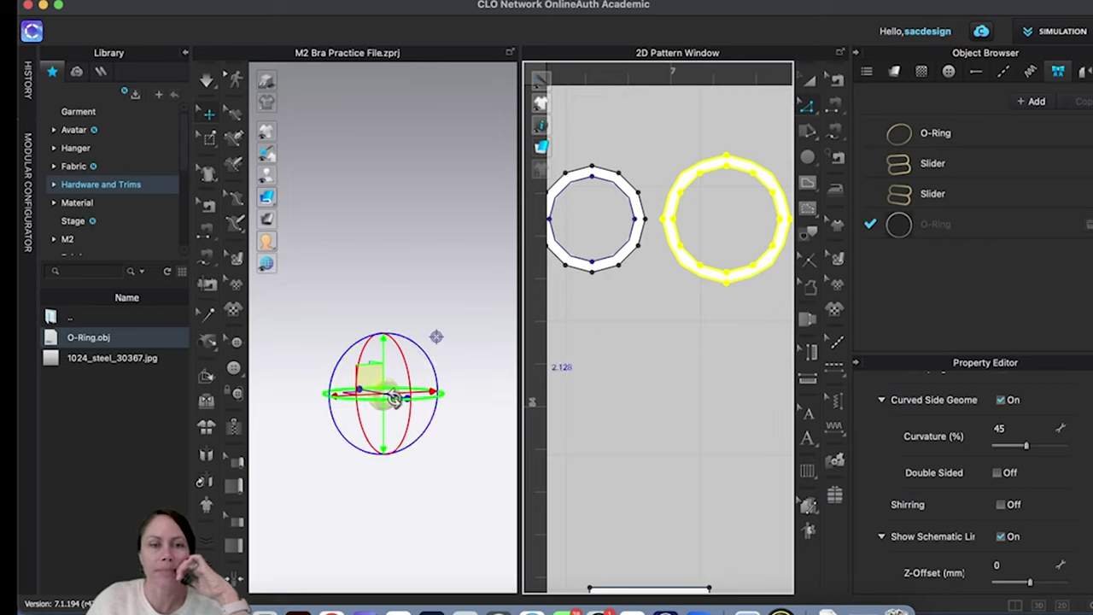
left_click(421, 413)
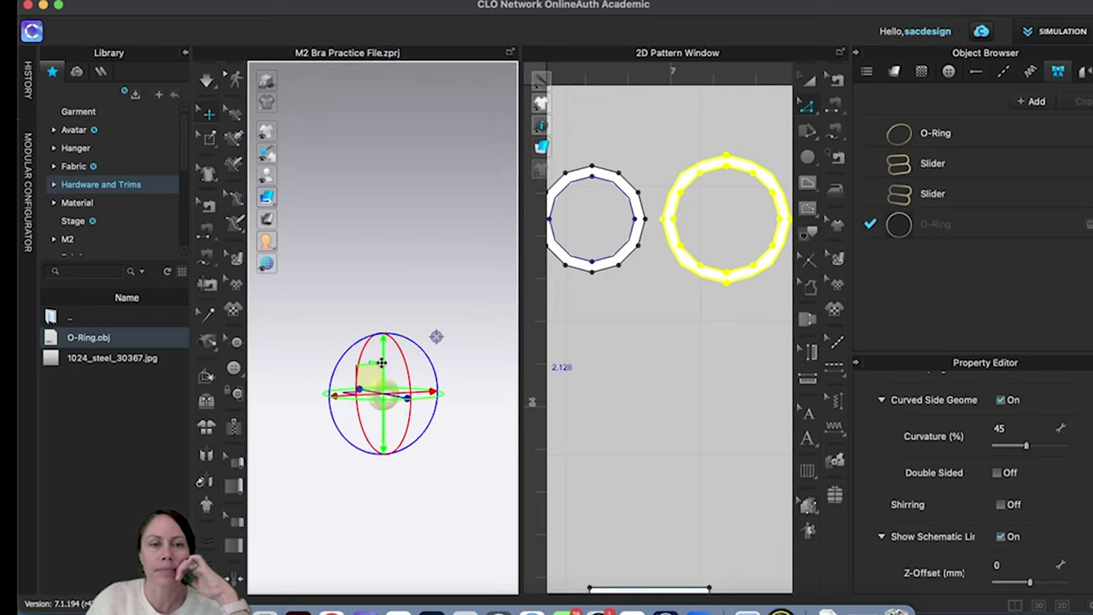
left_click_drag(383, 353, 383, 273)
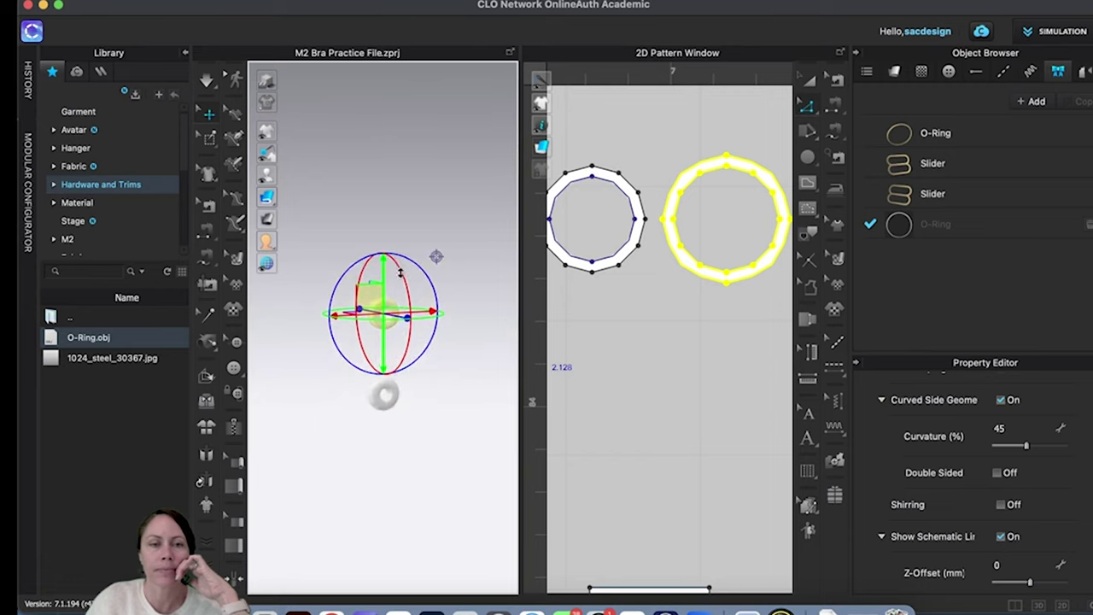
right_click_drag(412, 437, 444, 448)
left_click(441, 444)
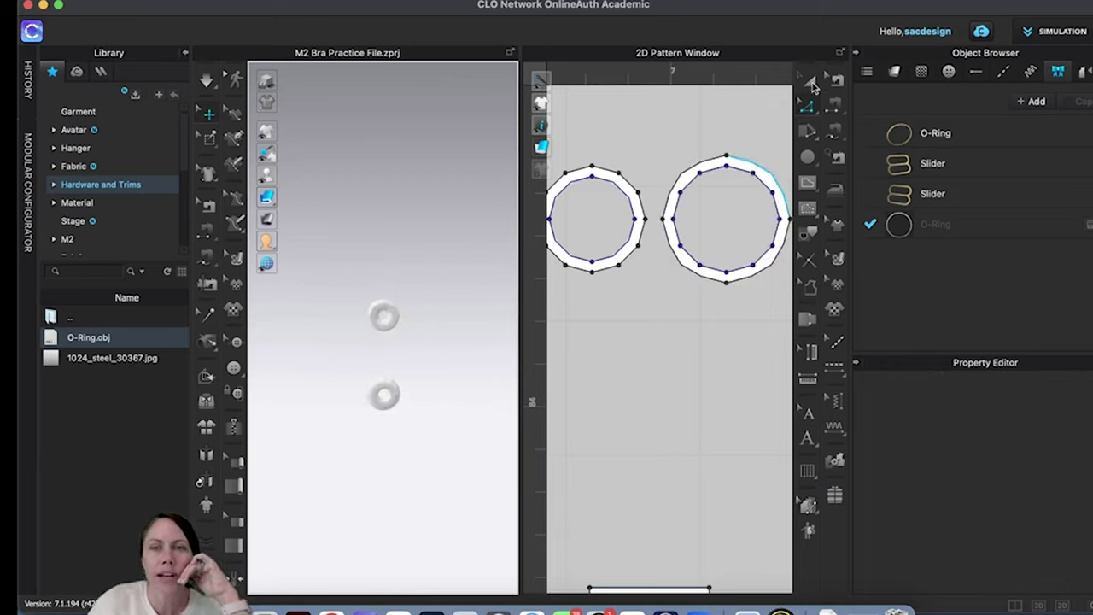
Step: Delete the smaller inner ring pattern piece
left_click(811, 85)
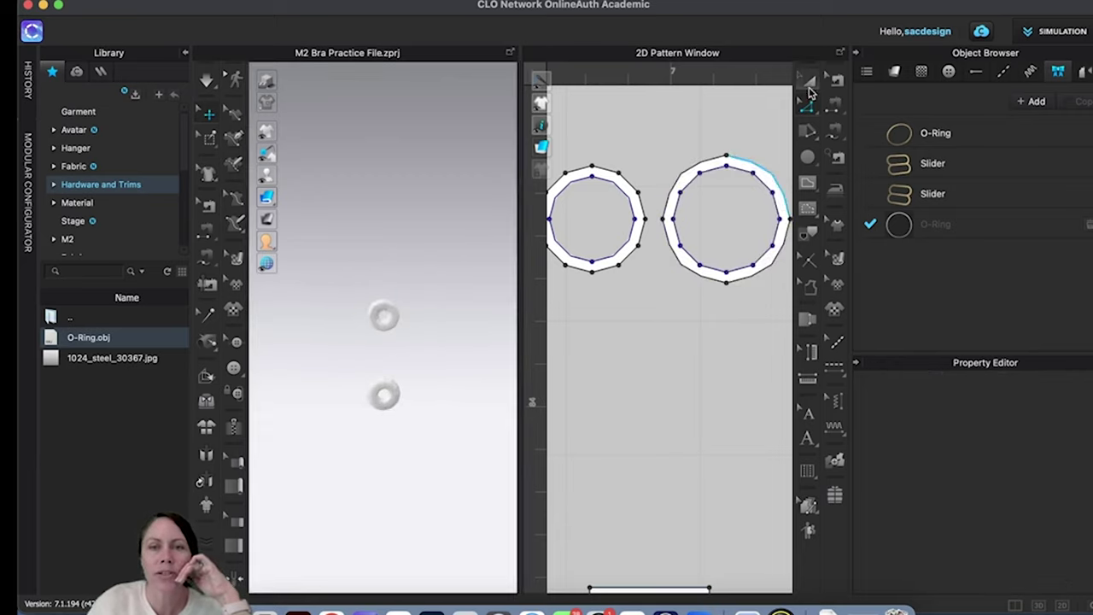
left_click(627, 256)
key("Delete")
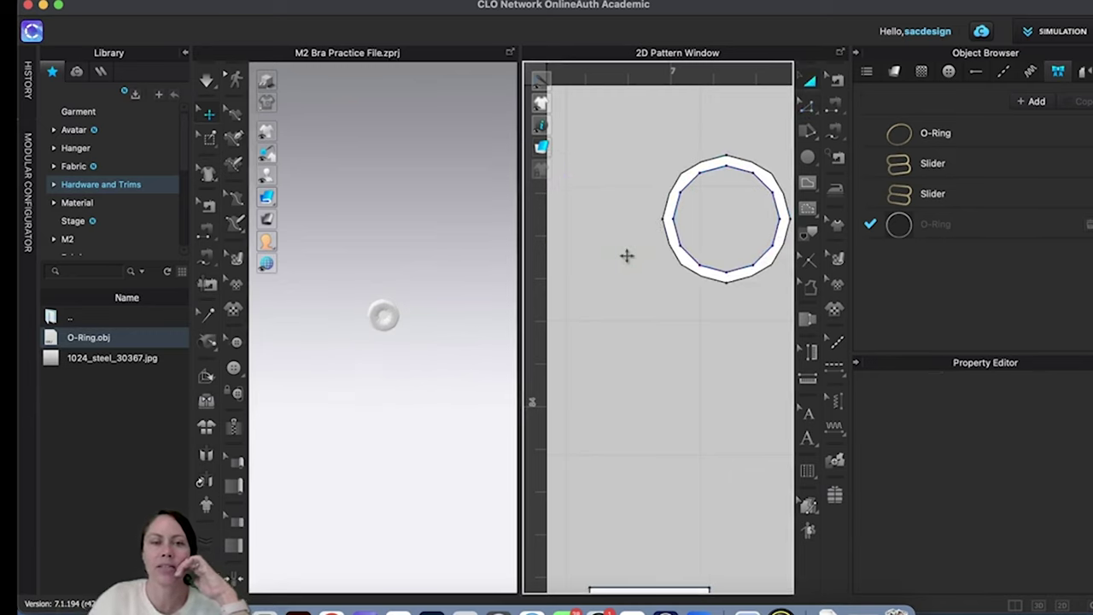
Step: Set the remaining ring's additional rendering thickness to 2 and check its profile in the 3D view
left_click(720, 274)
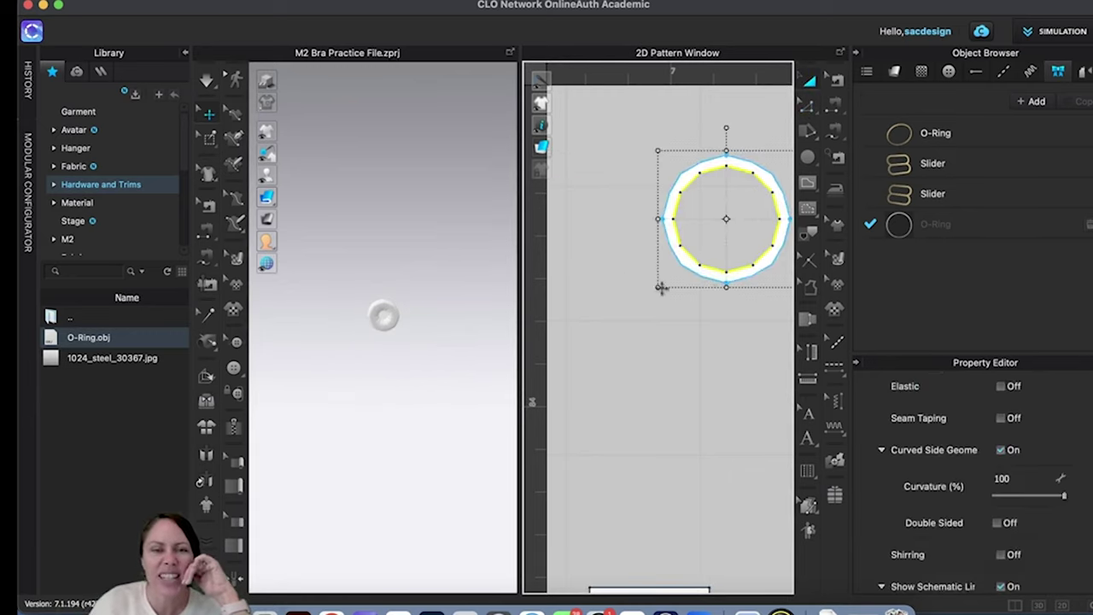
left_click(385, 319)
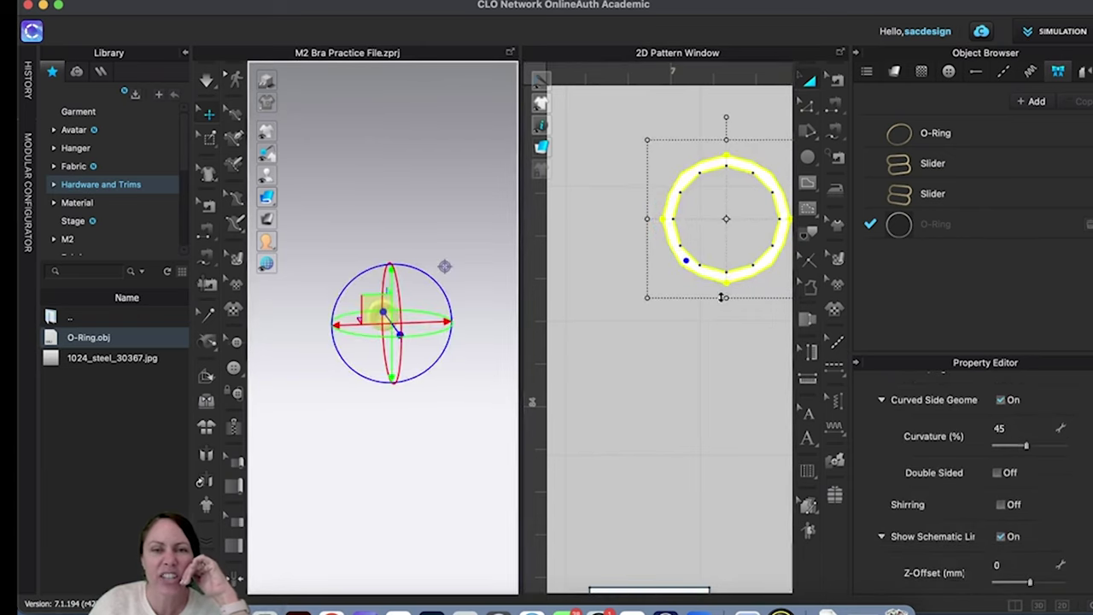
mouse_move(478, 332)
right_mouse_down()
mouse_move(412, 455)
mouse_move(402, 366)
mouse_move(422, 359)
mouse_move(359, 429)
mouse_move(375, 453)
mouse_move(415, 437)
right_mouse_up()
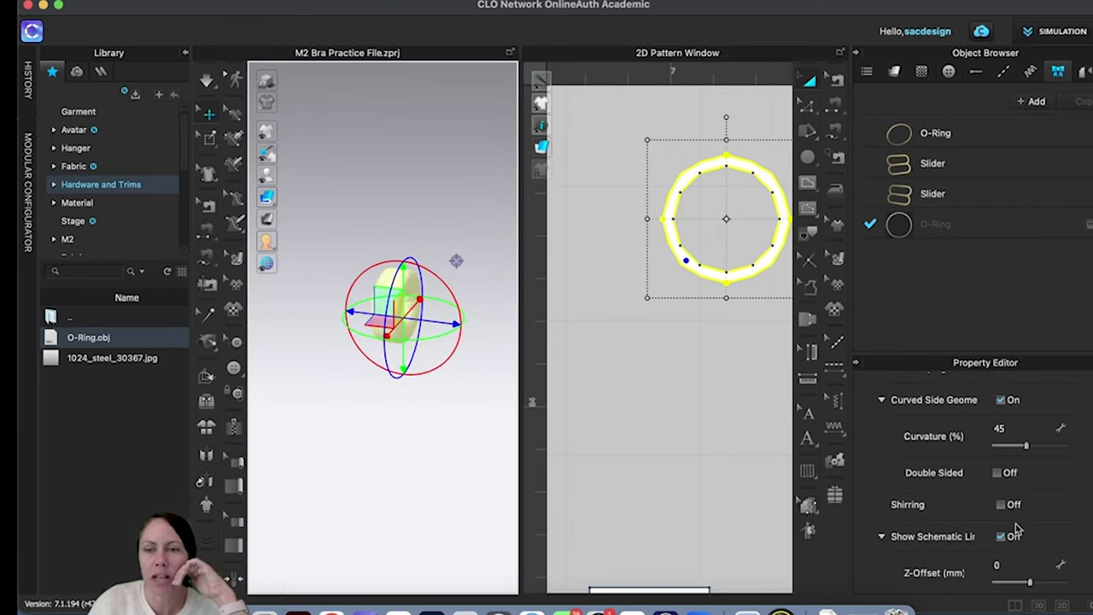
scroll(999, 504, "down", 8)
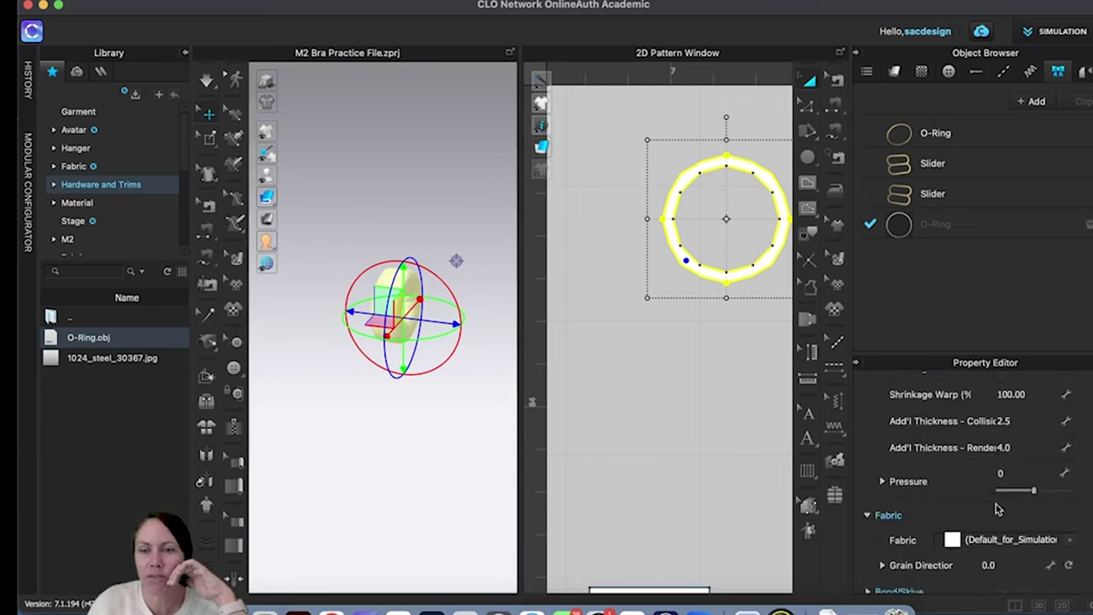
double_click(1010, 451)
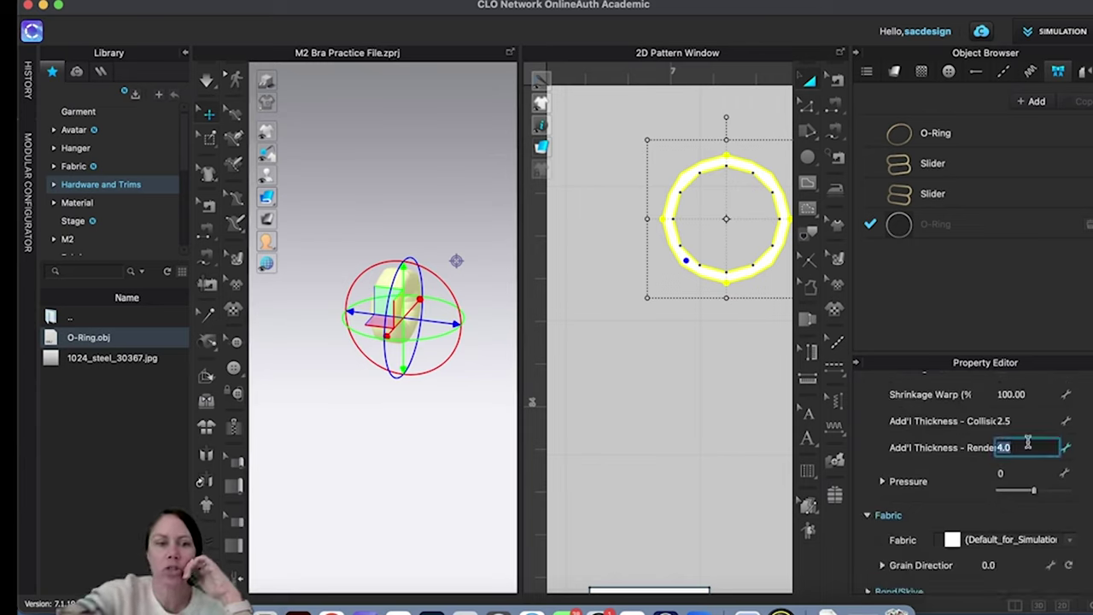
type("2")
key("Return")
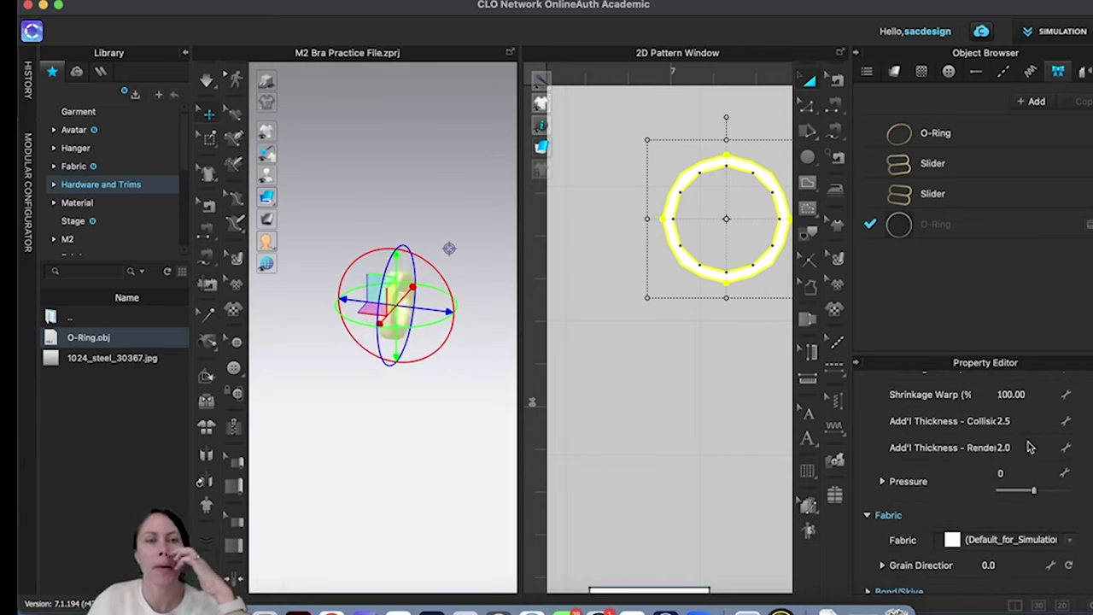
left_click(340, 408)
mouse_move(356, 383)
right_mouse_down()
mouse_move(365, 351)
mouse_move(367, 370)
right_mouse_up()
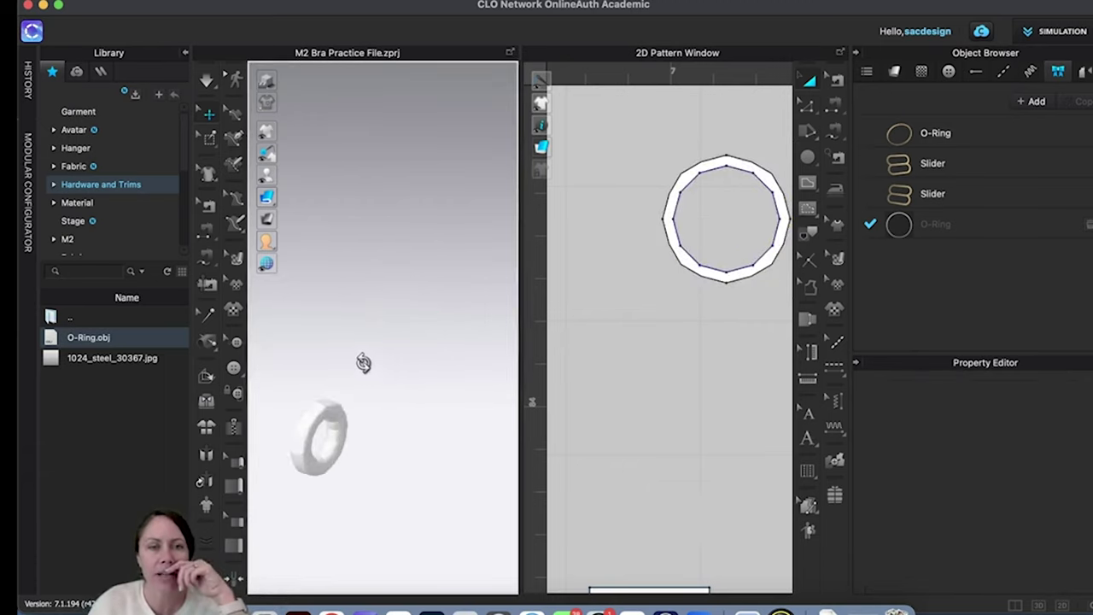
Step: Show the avatar's arrangement points from the back and place the ring on the one beside the right strap
left_click(347, 310)
right_click_drag(338, 402, 296, 378)
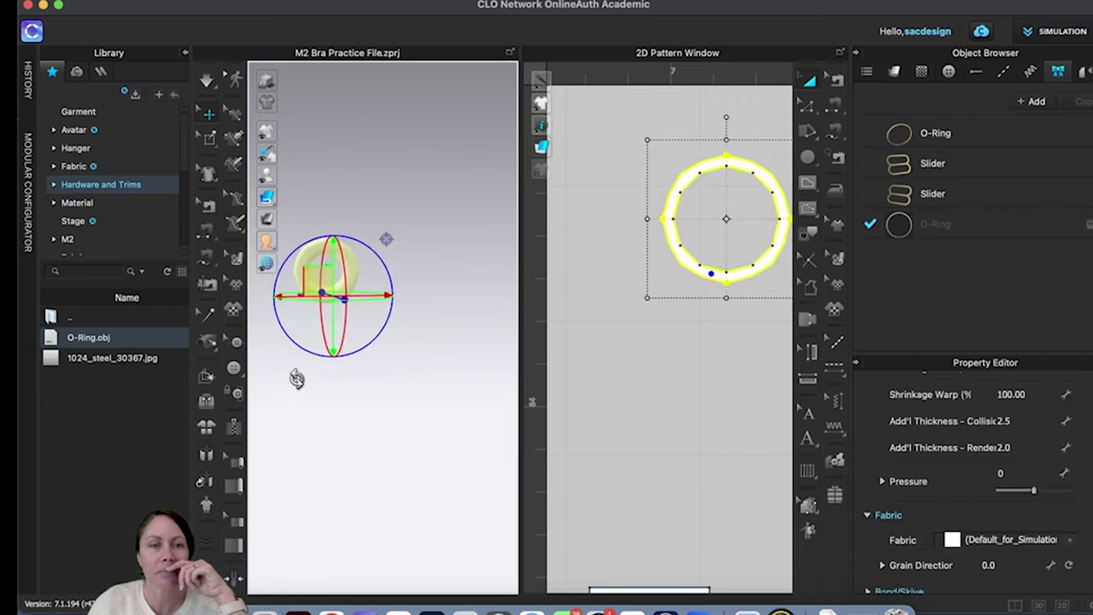
middle_click_drag(296, 379, 415, 407)
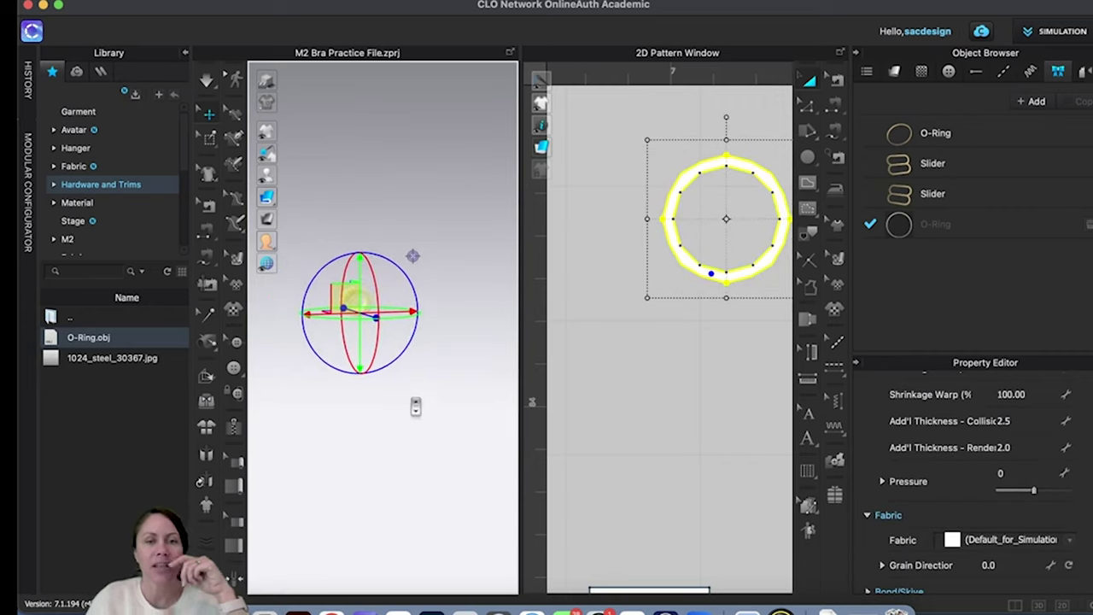
middle_click_drag(363, 313, 378, 321)
key("2")
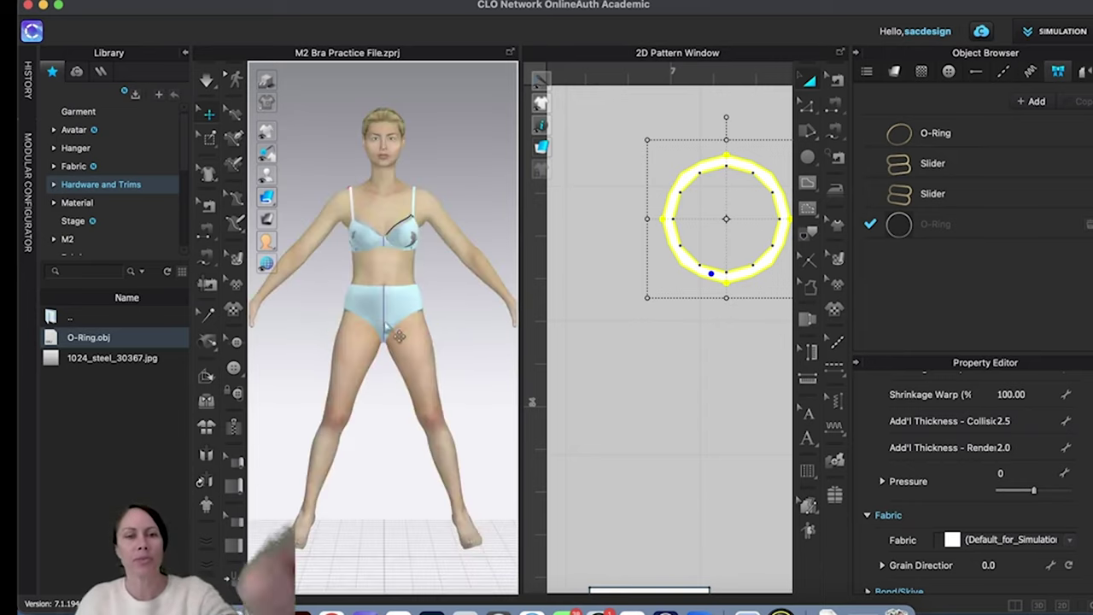
key("8")
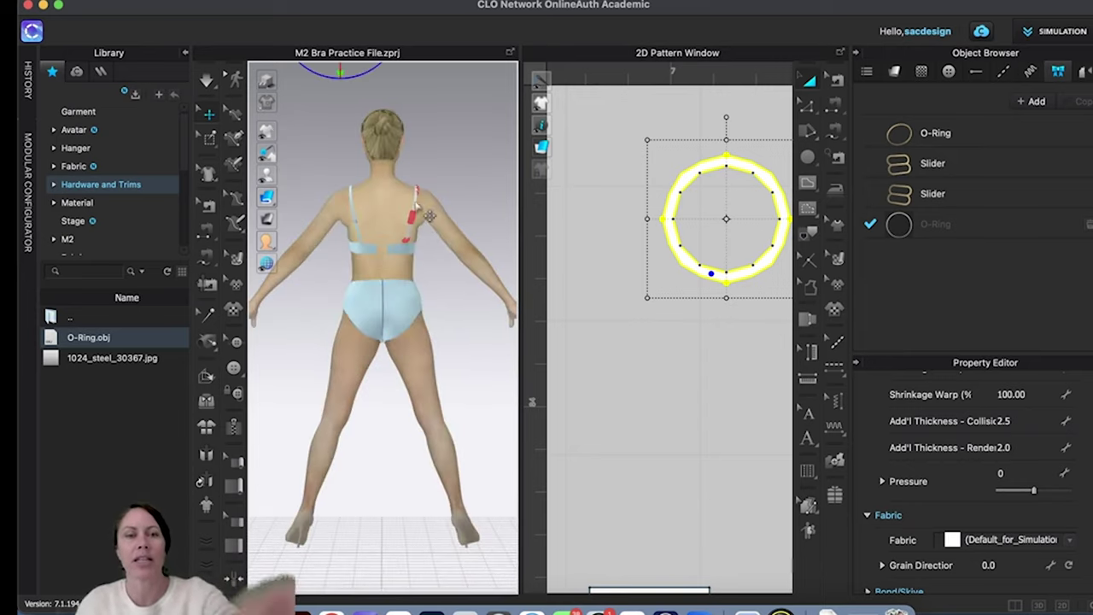
scroll(421, 231, "up", 5)
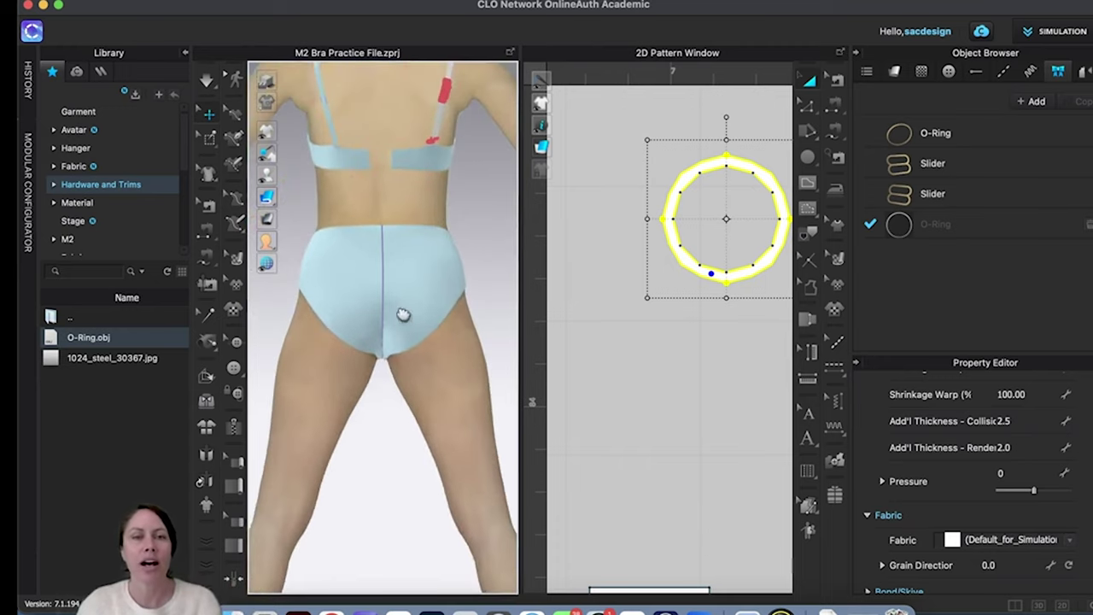
scroll(404, 314, "down", 4)
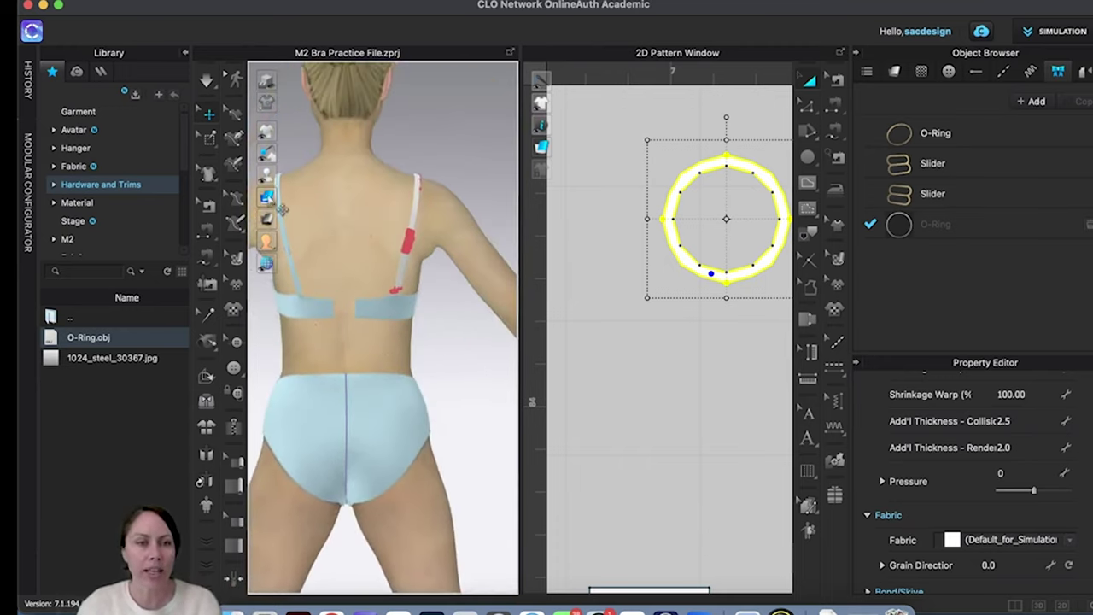
mouse_move(267, 176)
left_click(310, 177)
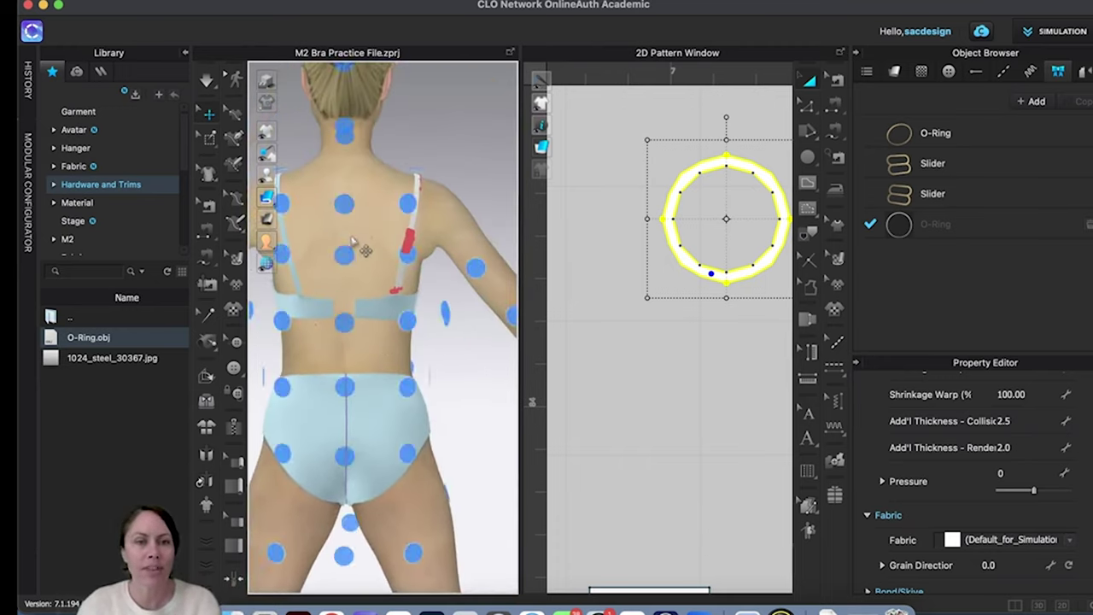
left_click(408, 256)
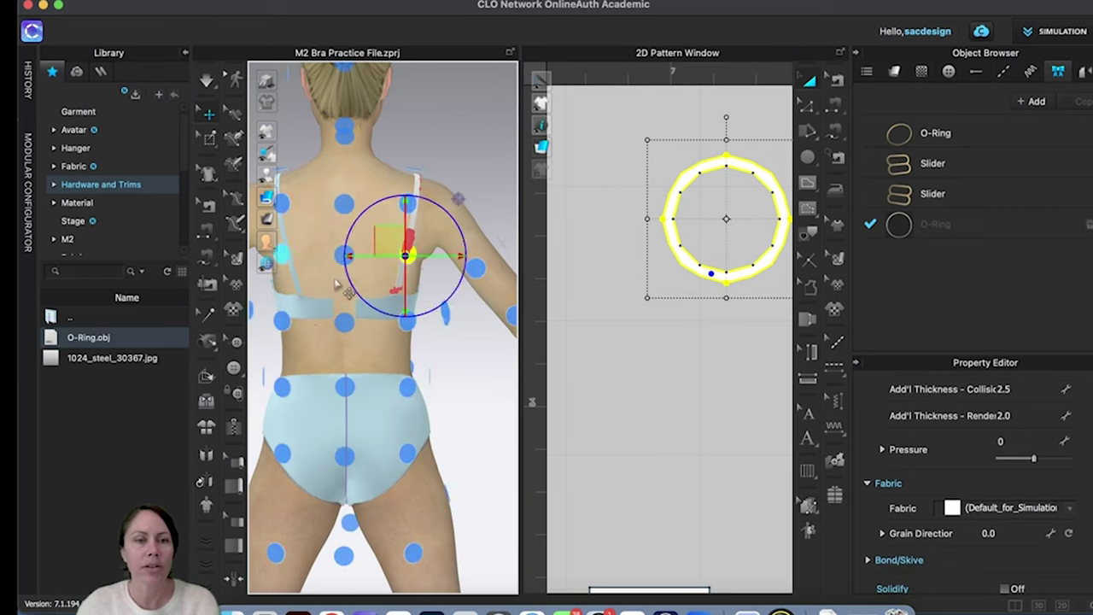
Step: Hide the avatar's arrangement points, keeping the ring and back strap in close view
scroll(339, 284, "up", 4)
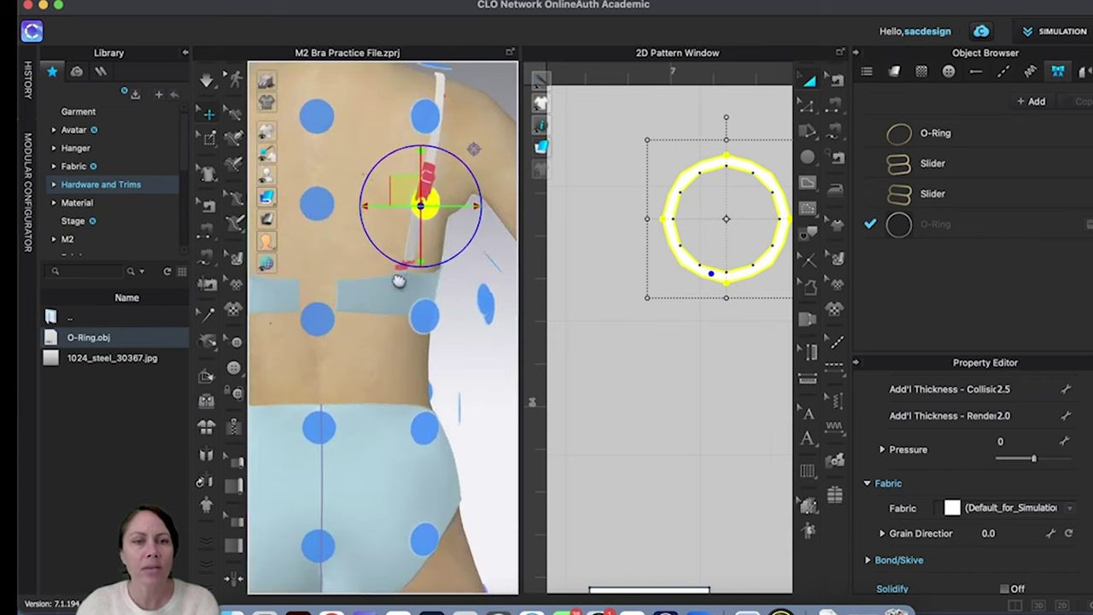
right_click_drag(399, 282, 354, 315)
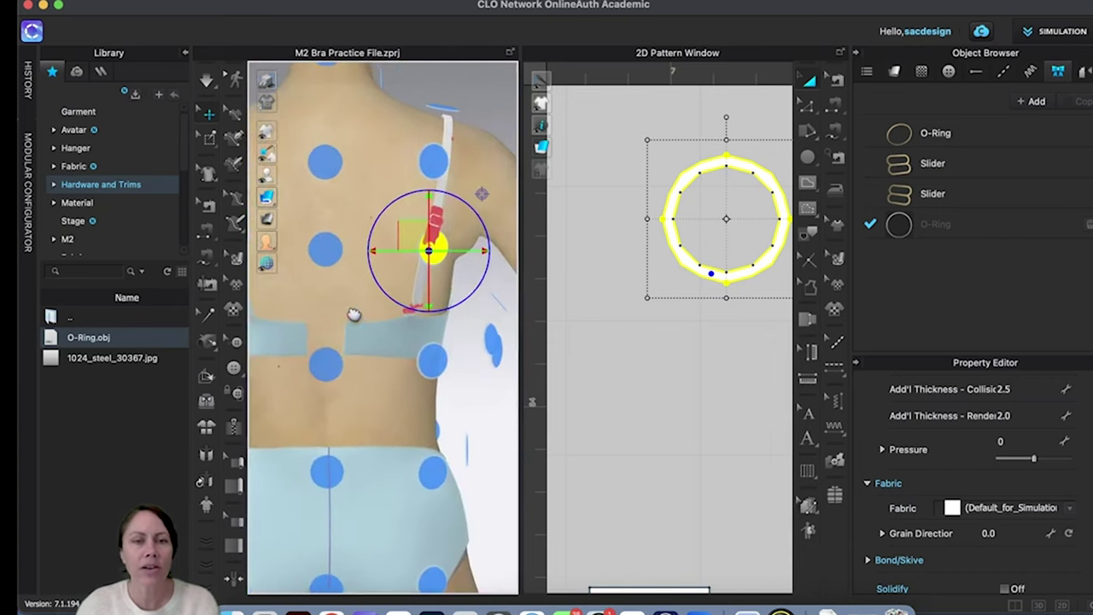
right_click_drag(462, 282, 438, 267)
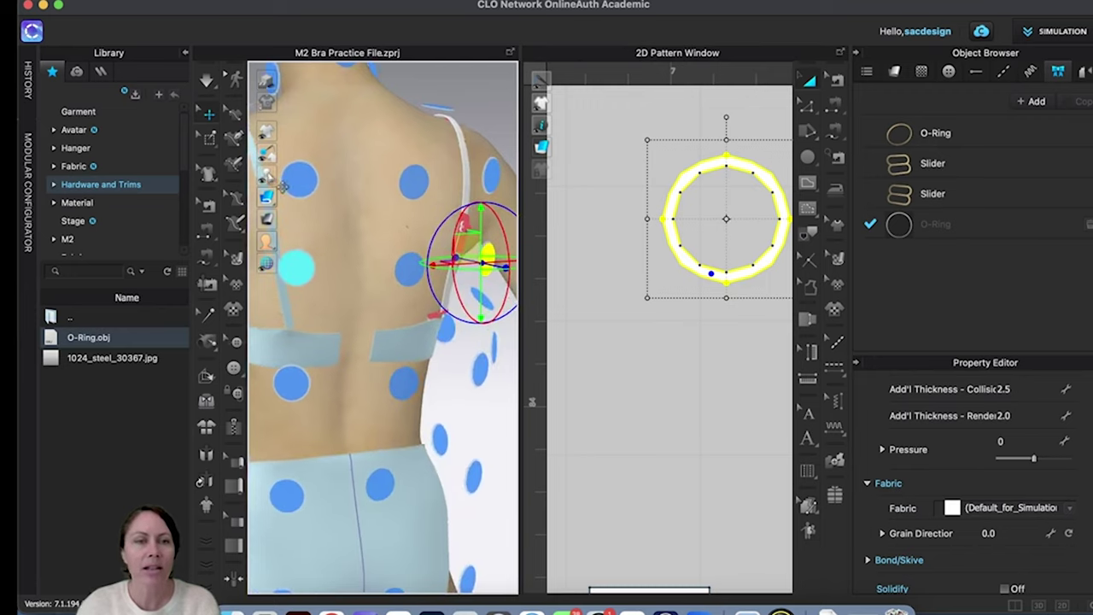
left_click(305, 175)
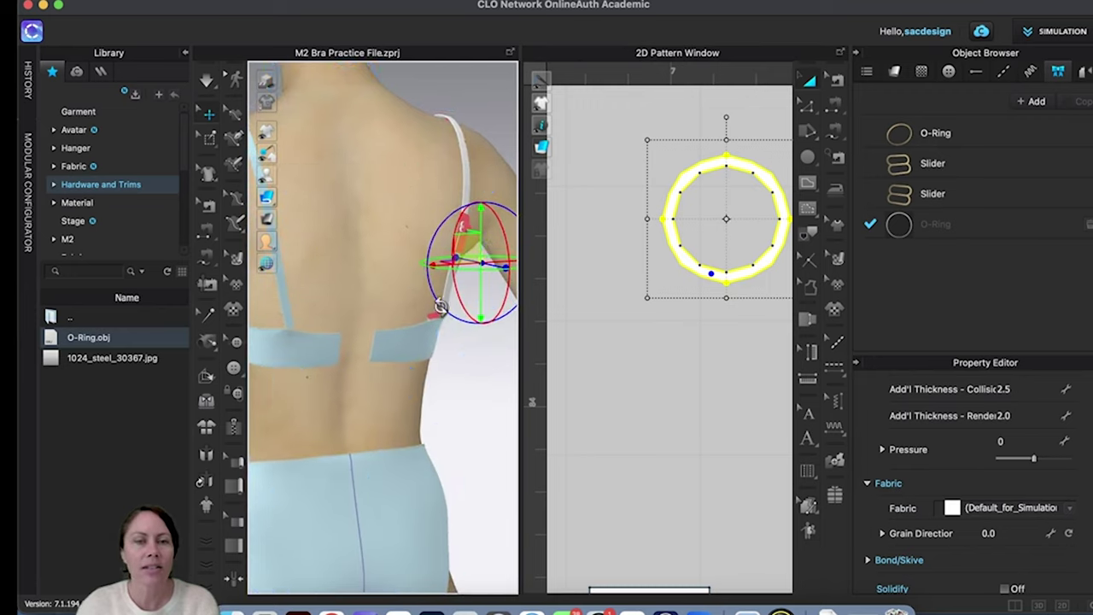
Step: Move the ring down beside the right back strap to just above the bra's back band
left_click(319, 264)
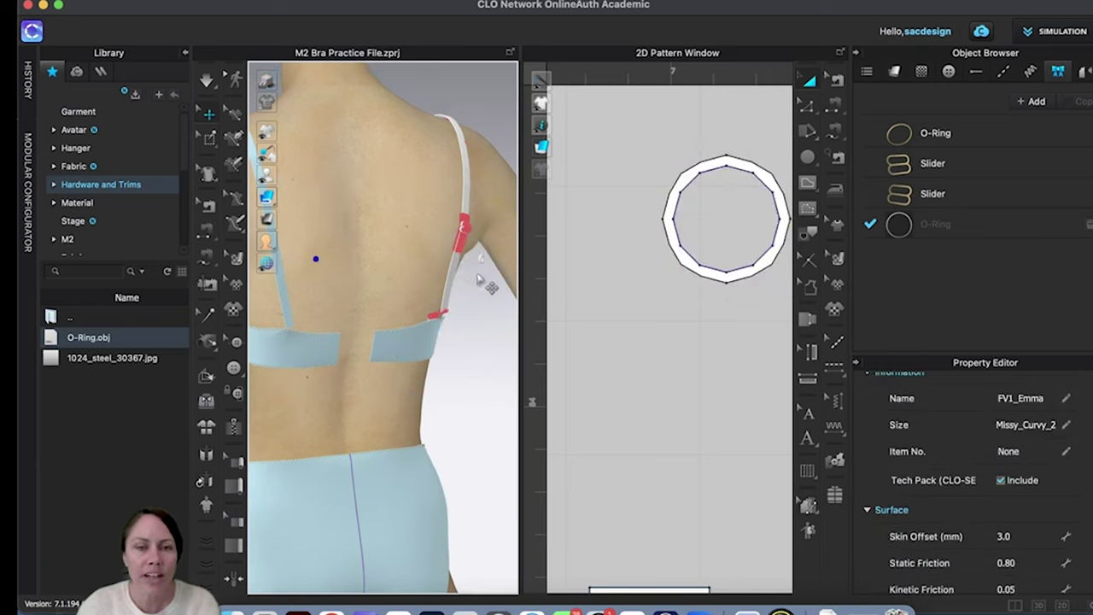
scroll(500, 284, "up", 2)
mouse_move(442, 281)
right_mouse_down()
mouse_move(450, 267)
mouse_move(450, 290)
right_mouse_up()
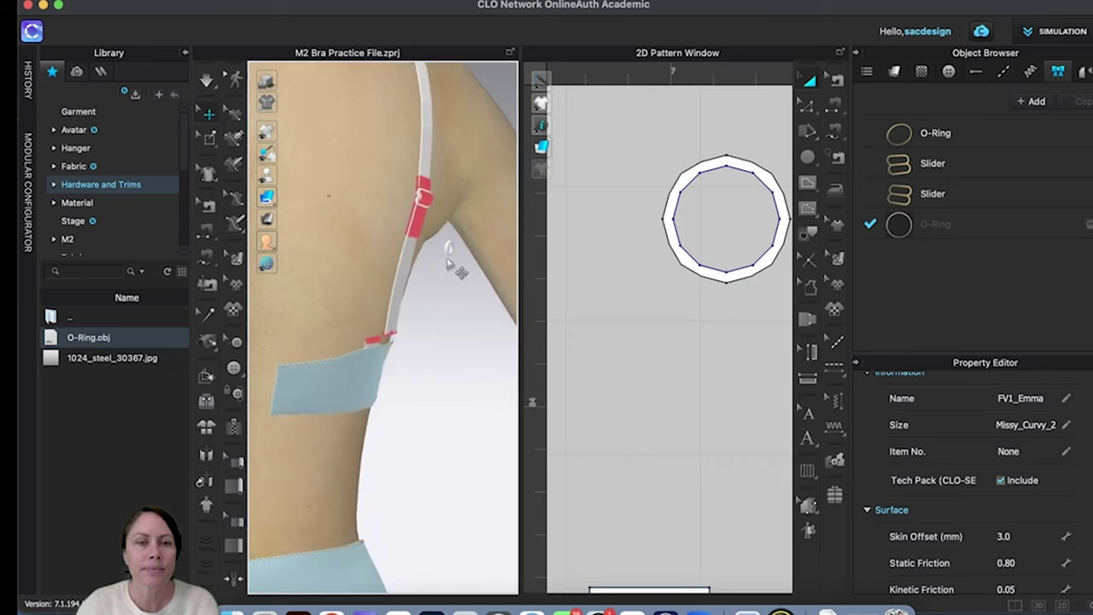
left_click(448, 252)
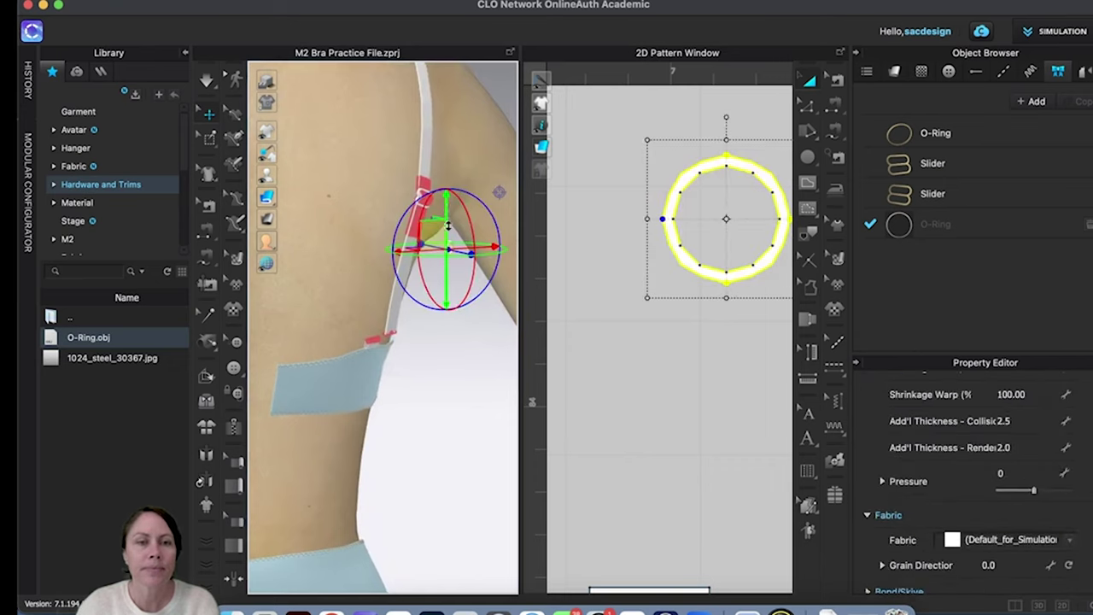
left_click_drag(448, 223, 407, 328)
right_click_drag(440, 388, 380, 380)
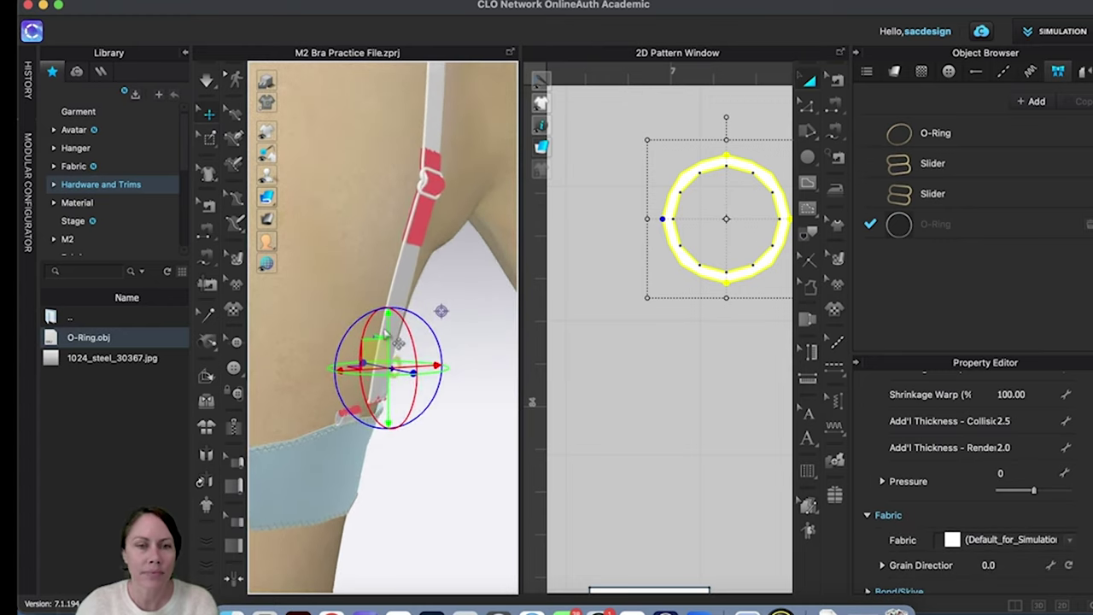
left_click_drag(389, 330, 389, 372)
Step: Move the ring sideways onto the gap between the strap's lower end and the small loop on the back band
right_click_drag(469, 498, 444, 500)
left_click(431, 489)
scroll(510, 455, "up", 4)
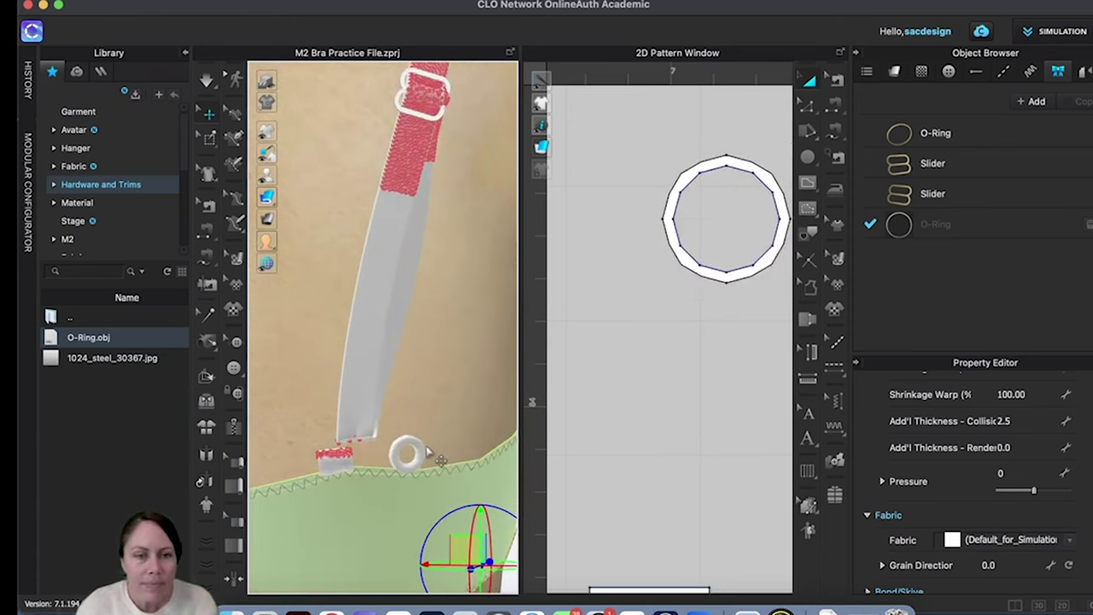
left_click(422, 462)
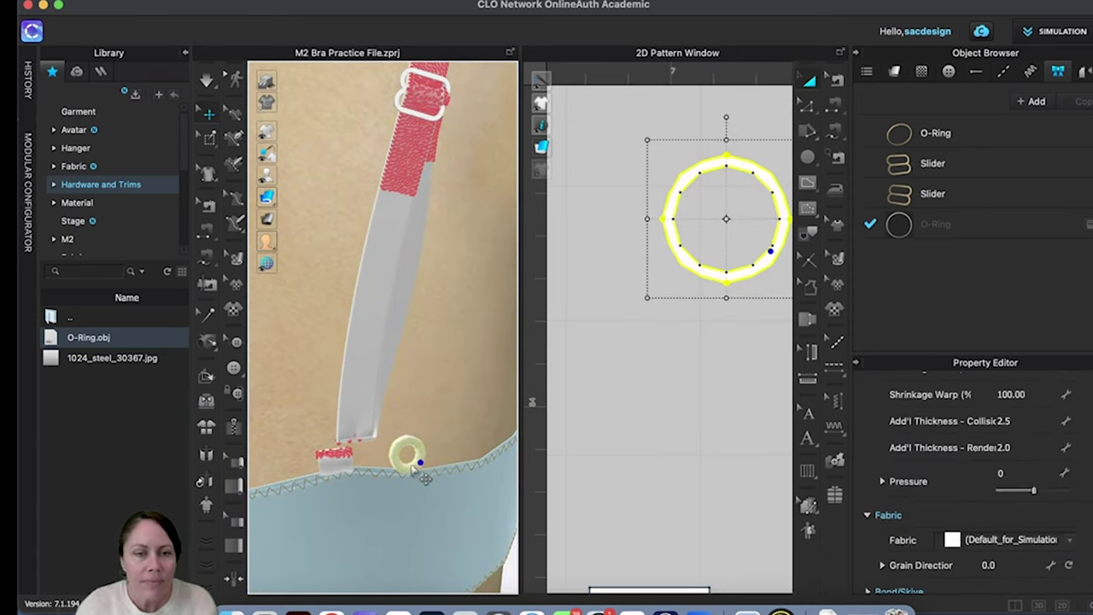
left_click_drag(399, 447, 391, 441)
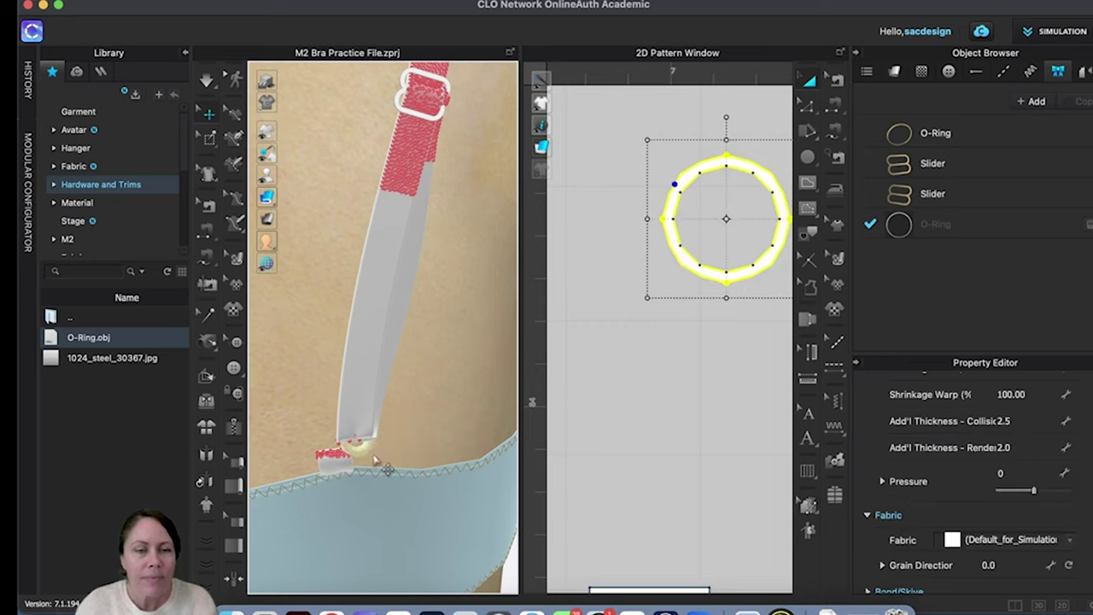
left_click(370, 452)
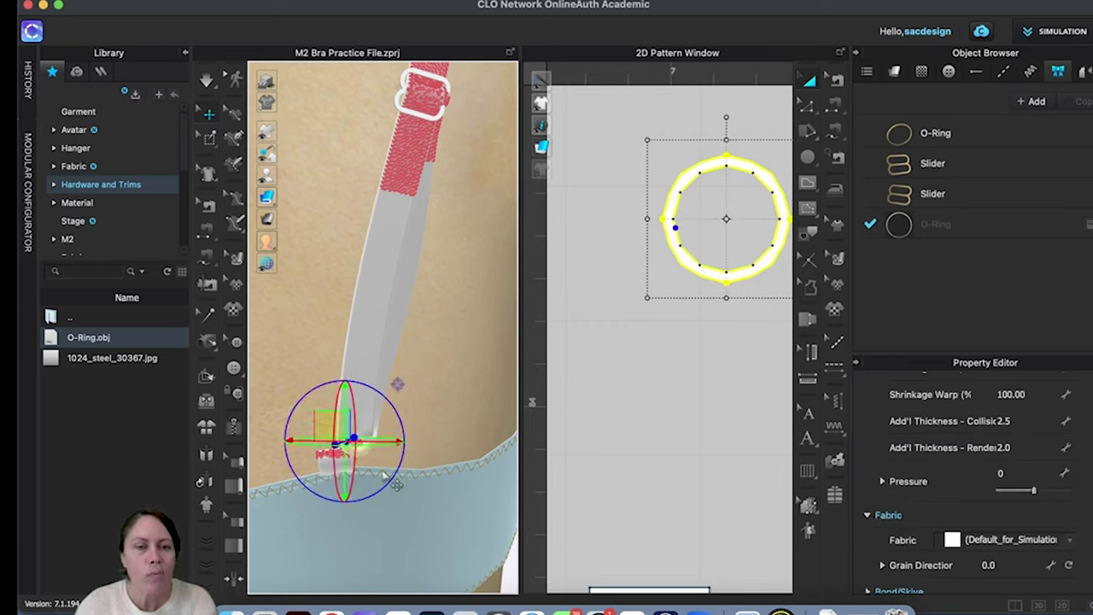
Step: Enlarge the ring pattern piece proportionally in stages and raise it slightly to fit the width of the strap's lower end
right_click_drag(414, 490, 447, 481)
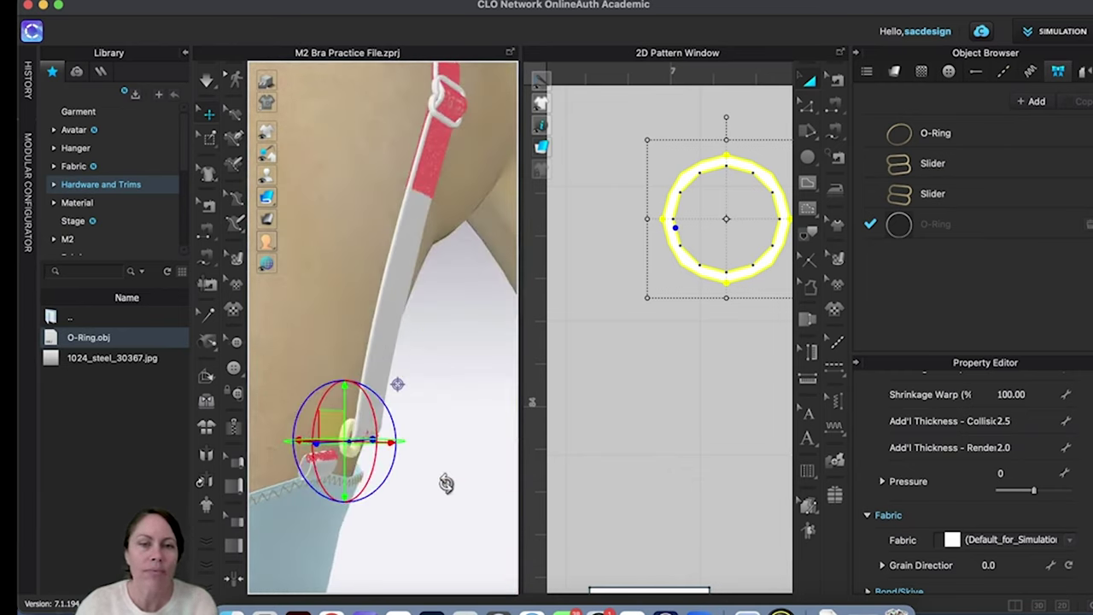
left_click_drag(647, 297, 628, 317)
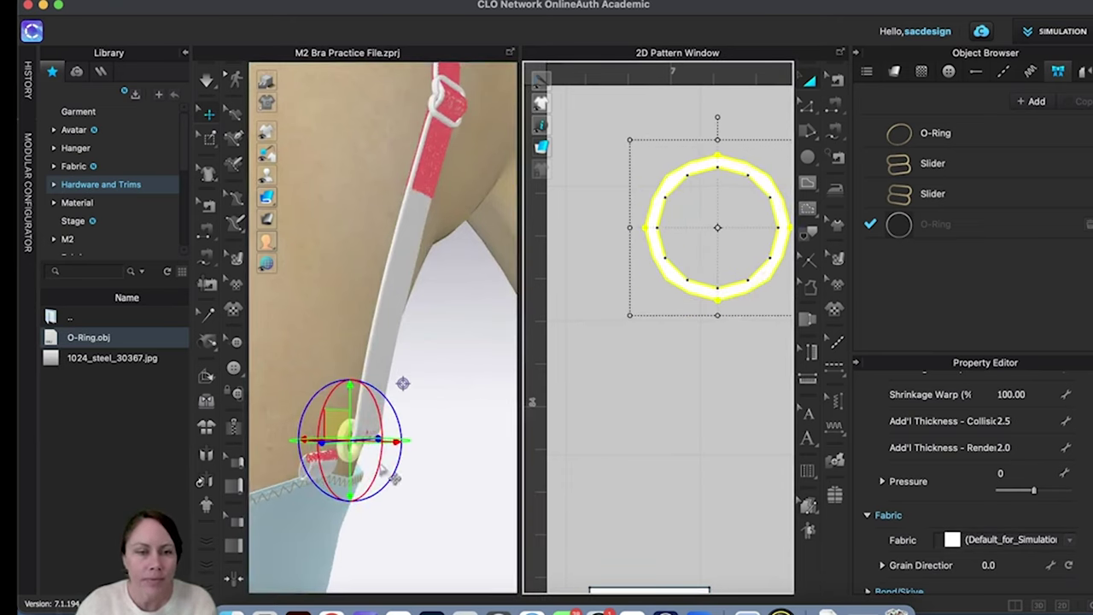
right_click_drag(410, 480, 363, 449)
right_click_drag(391, 486, 383, 457)
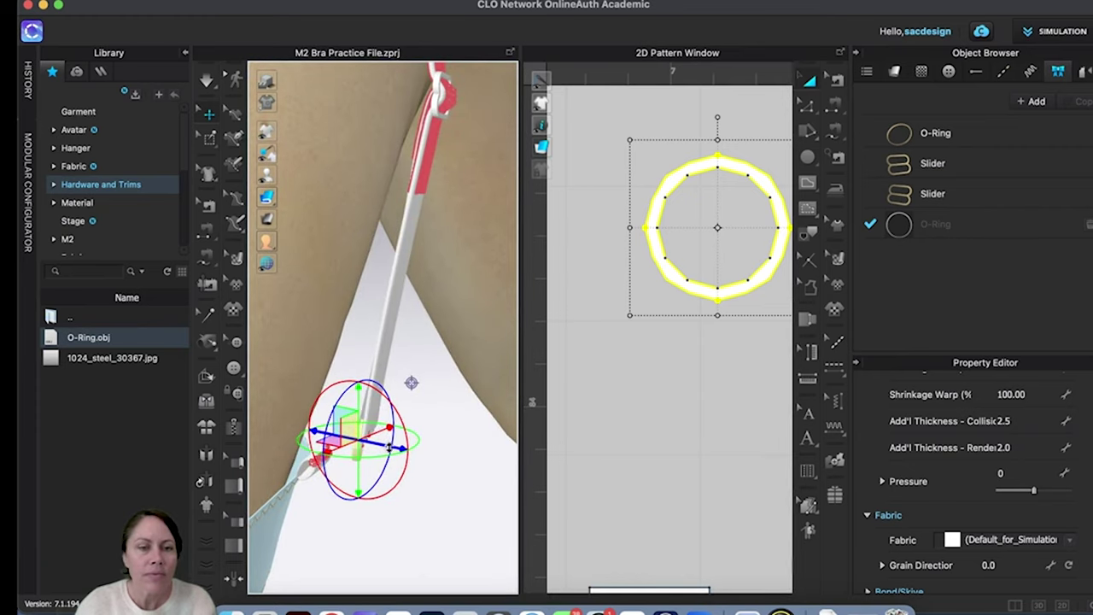
right_click_drag(426, 513, 421, 471)
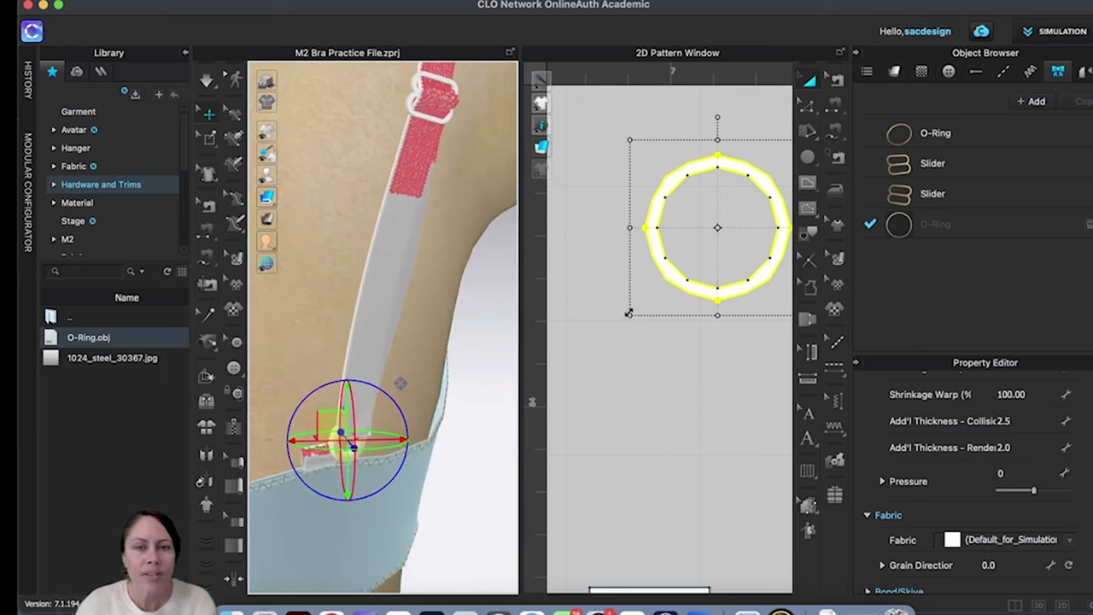
left_click_drag(629, 315, 596, 344)
left_click_drag(579, 476, 555, 504)
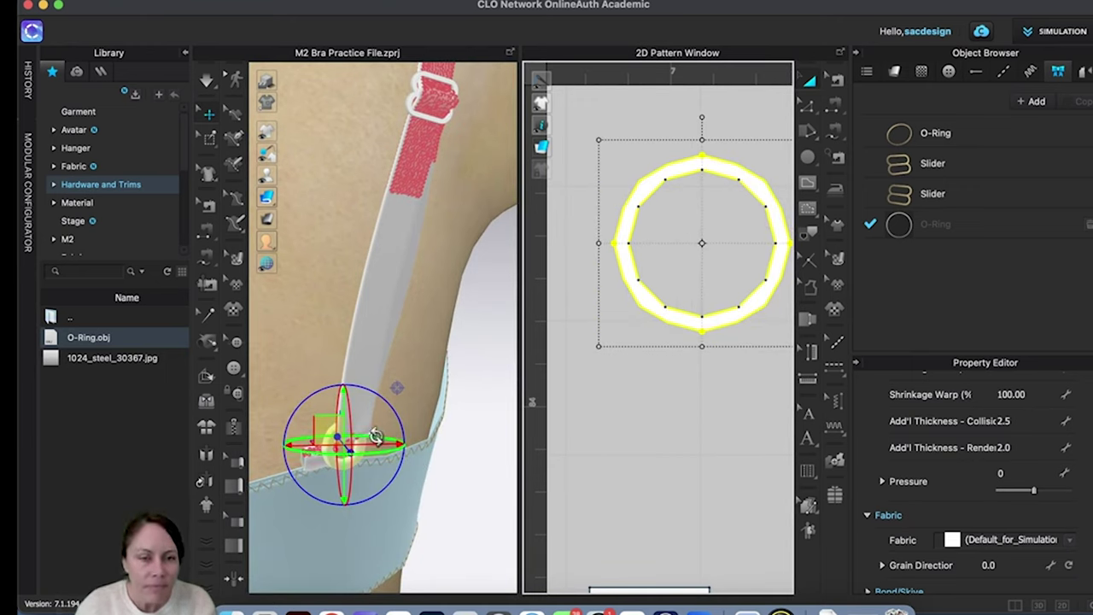
left_click_drag(345, 407, 345, 395)
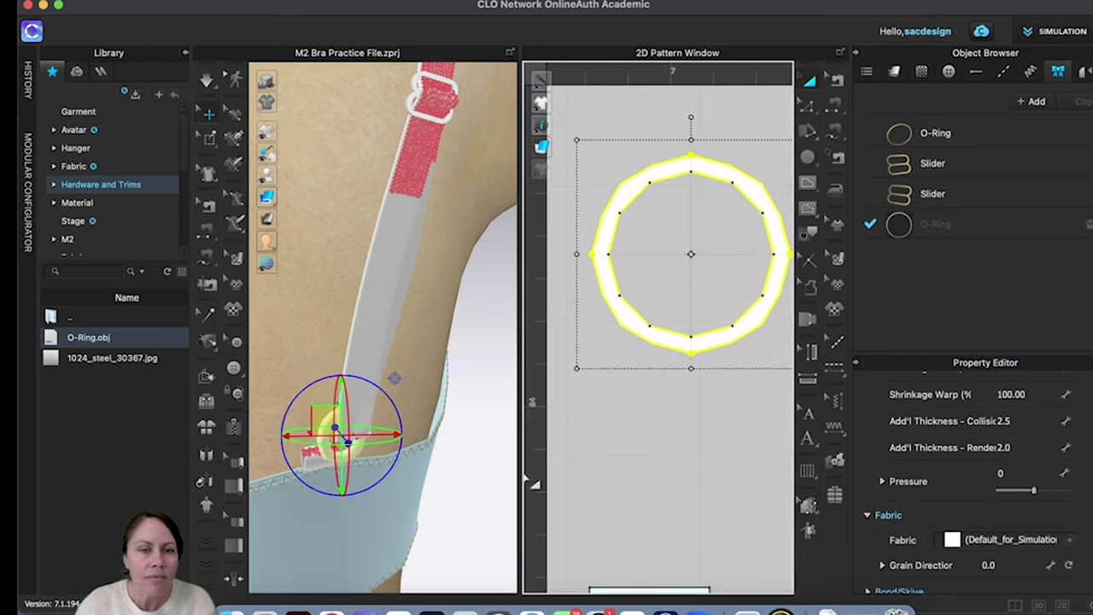
Step: Shift the ring sideways to centre it on the strap's lower end and check its placement from several angles
left_click(421, 511)
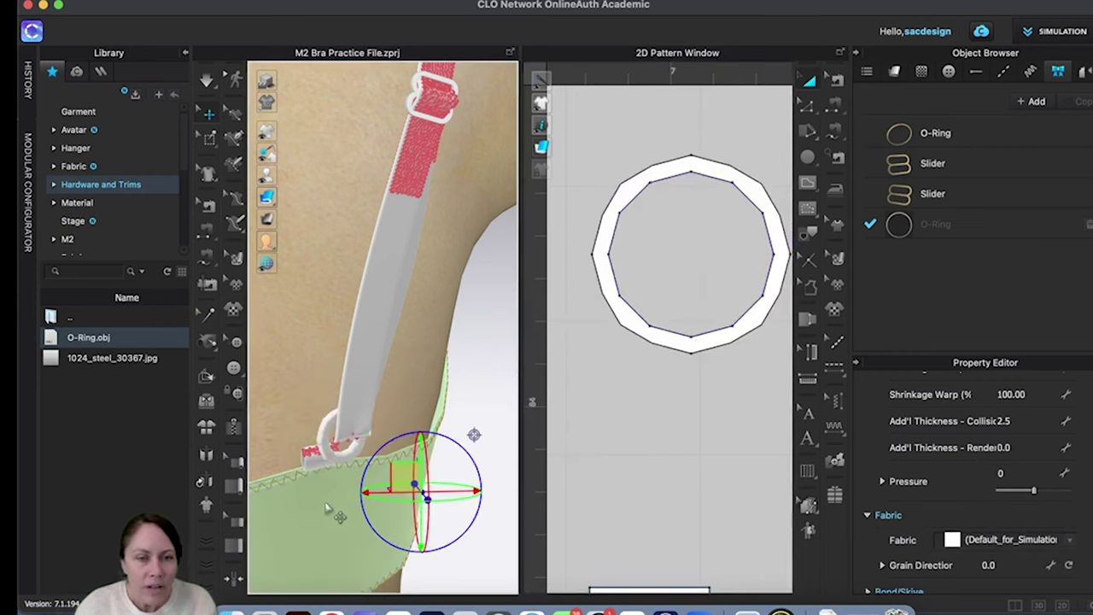
right_click_drag(342, 517, 313, 488)
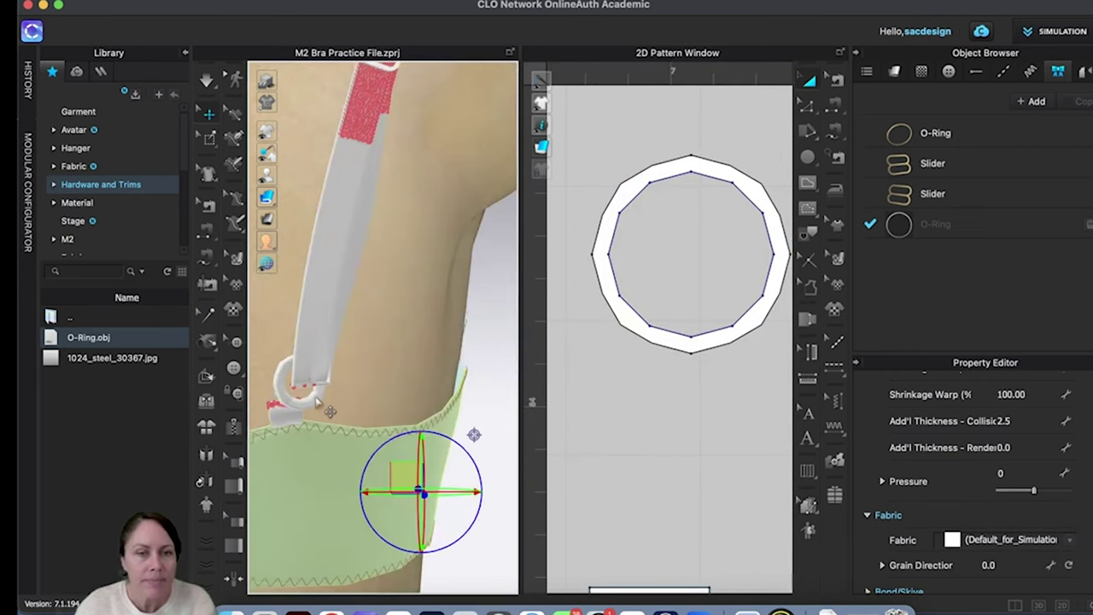
left_click(328, 410)
left_click(325, 403)
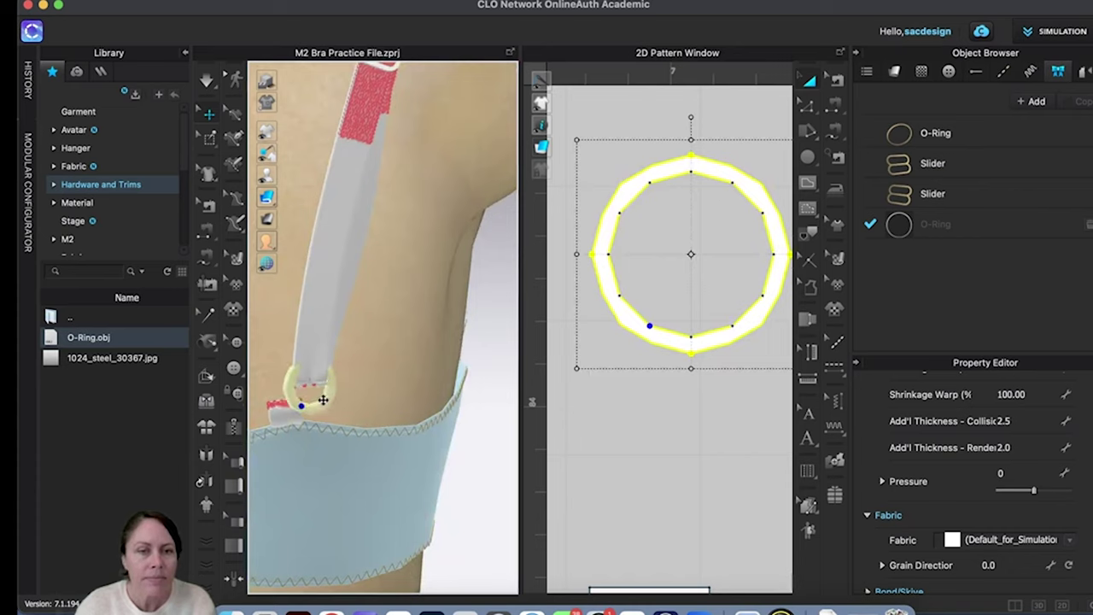
left_click(329, 408)
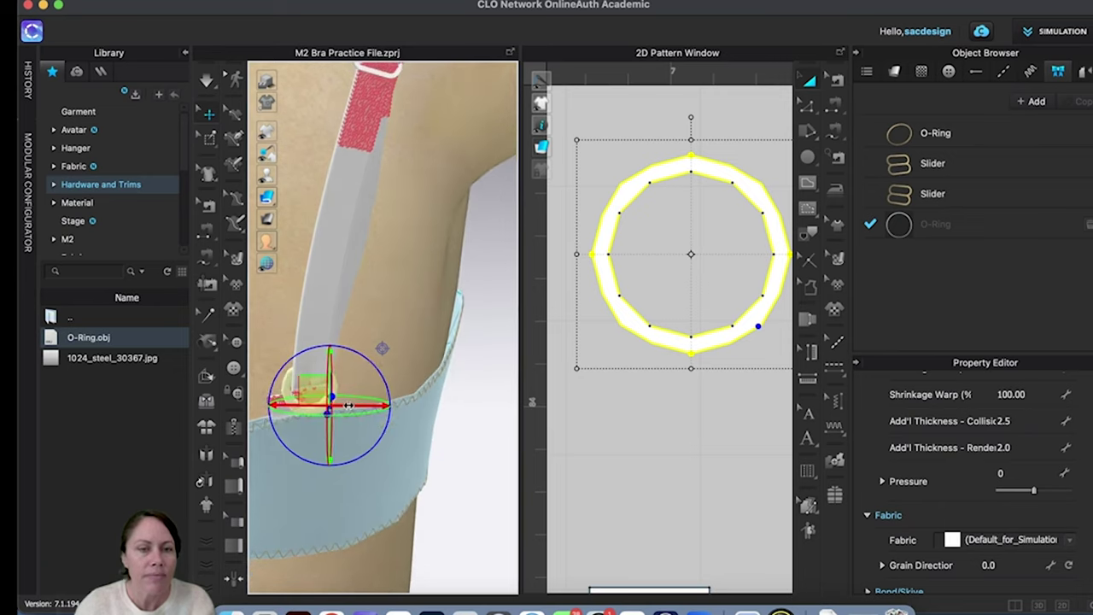
mouse_move(378, 522)
right_mouse_down()
mouse_move(459, 513)
mouse_move(393, 508)
right_mouse_up()
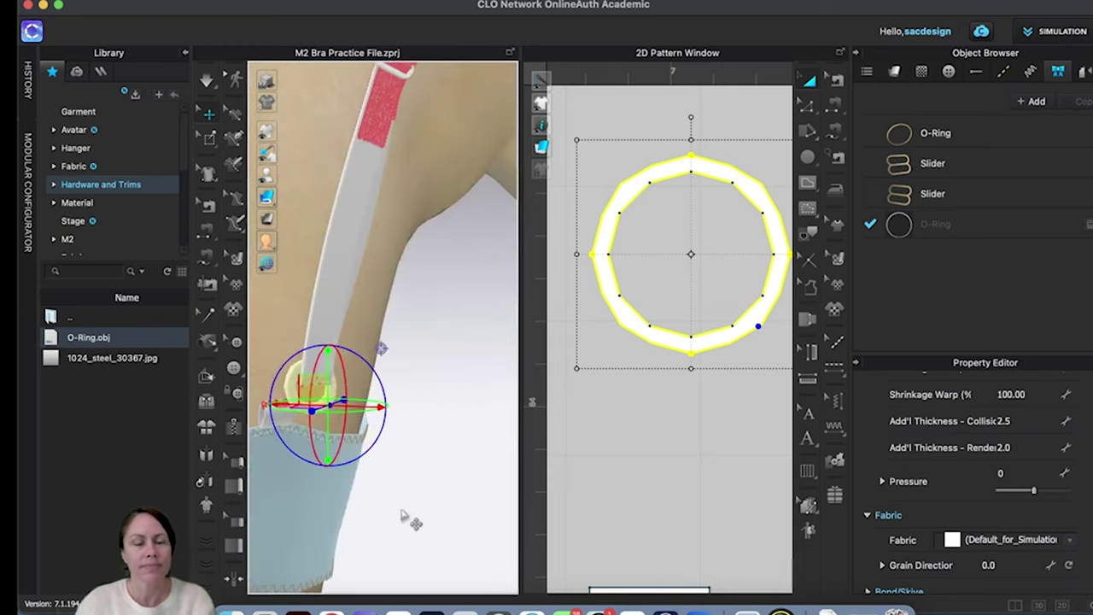
left_click(413, 509)
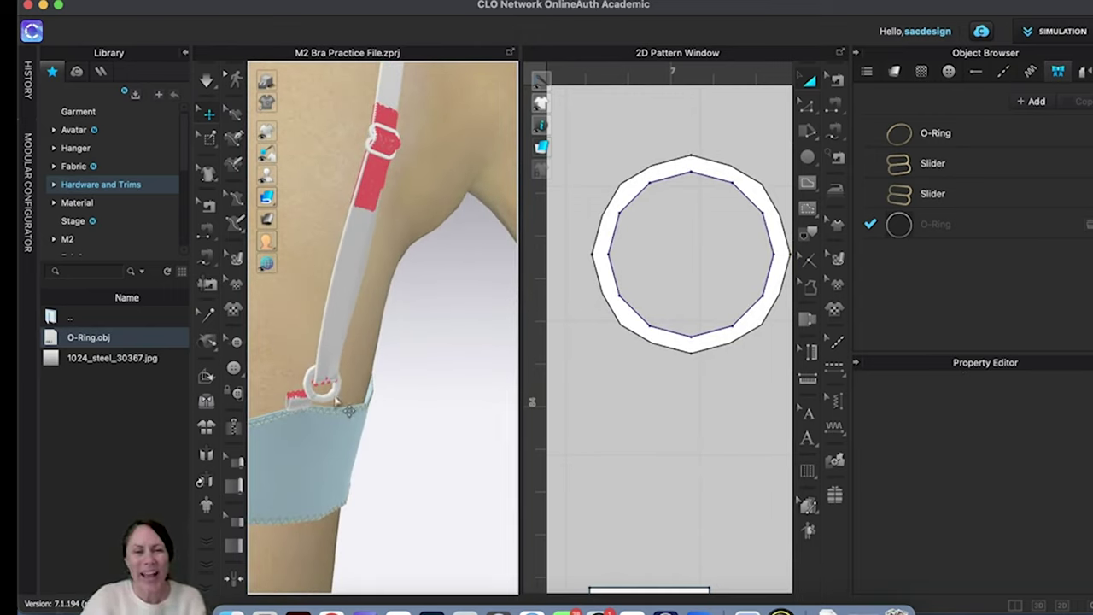
Step: Try to extend the ring's outer pattern outline by 0.060 in with Offset Pattern Outline
left_click(674, 348)
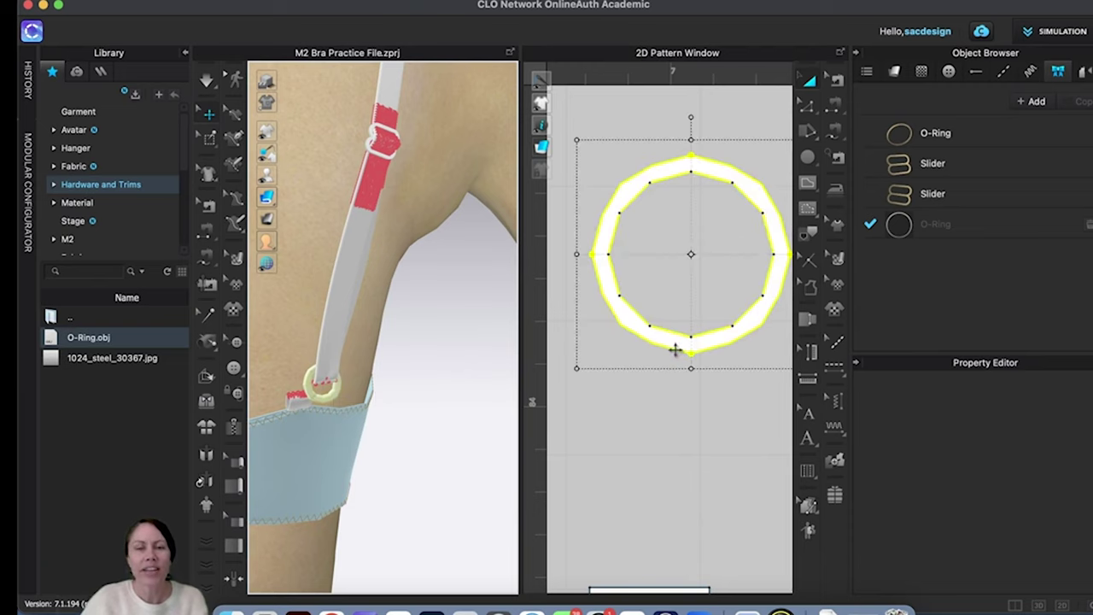
left_click(649, 418)
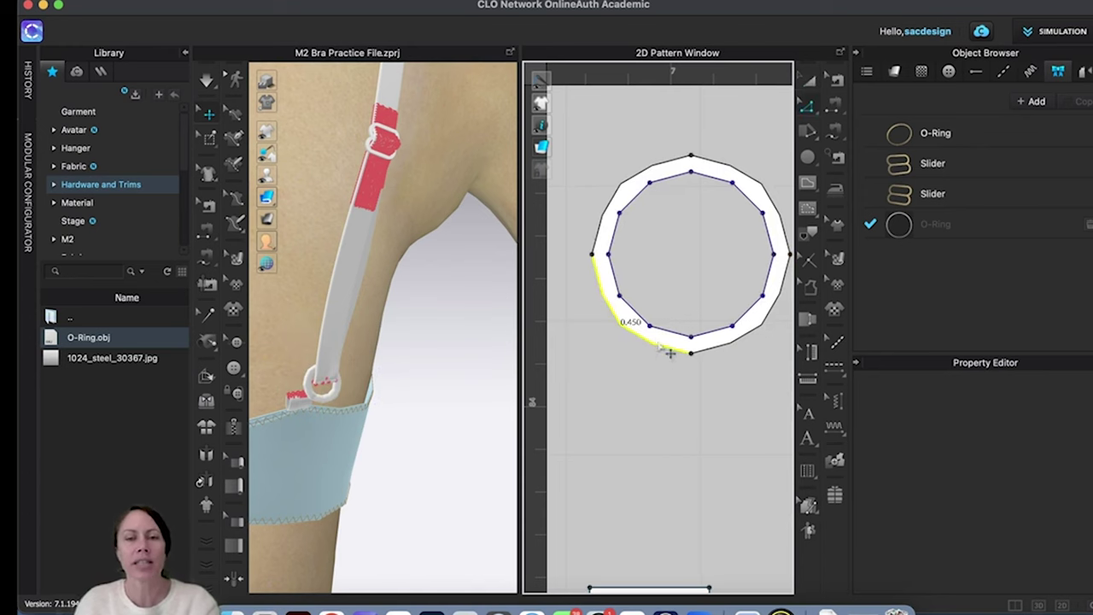
left_click(624, 315)
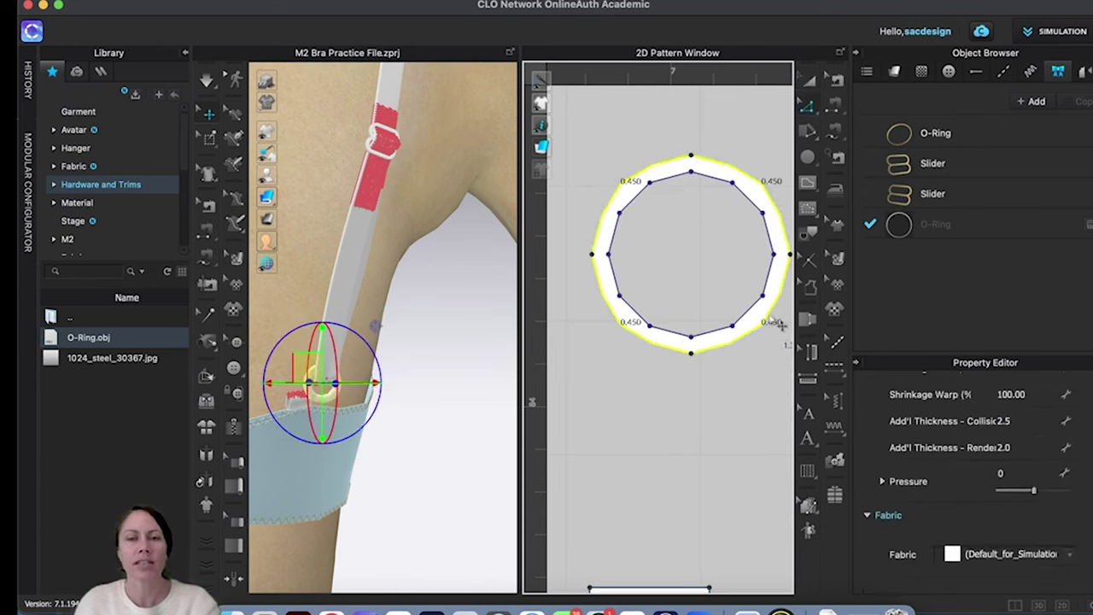
right_click(732, 346)
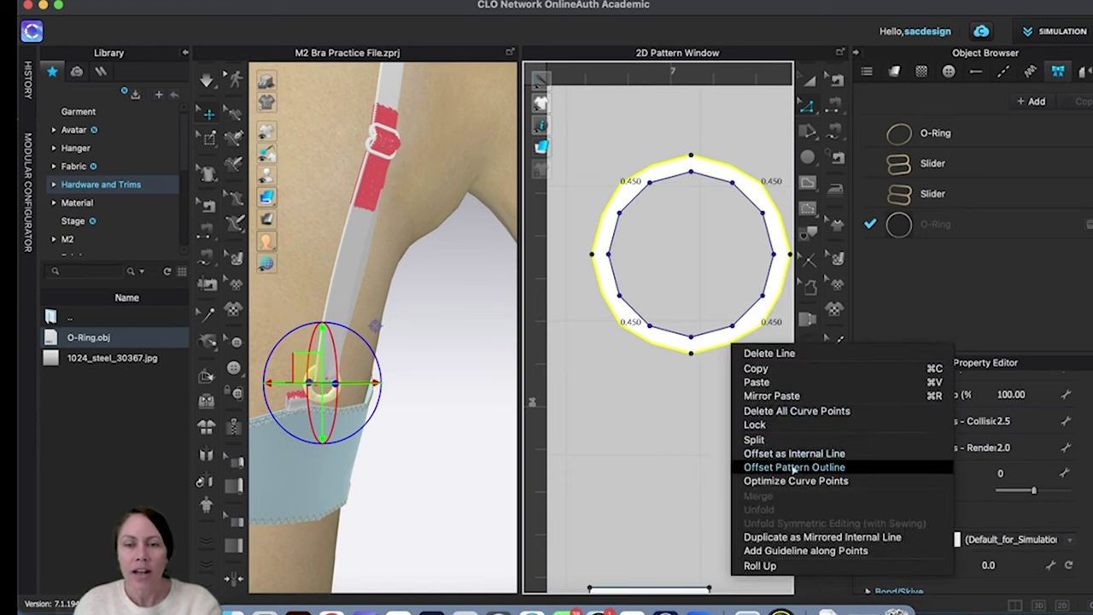
left_click(794, 467)
left_click(708, 159)
left_click(688, 156)
left_click_drag(688, 124, 422, 158)
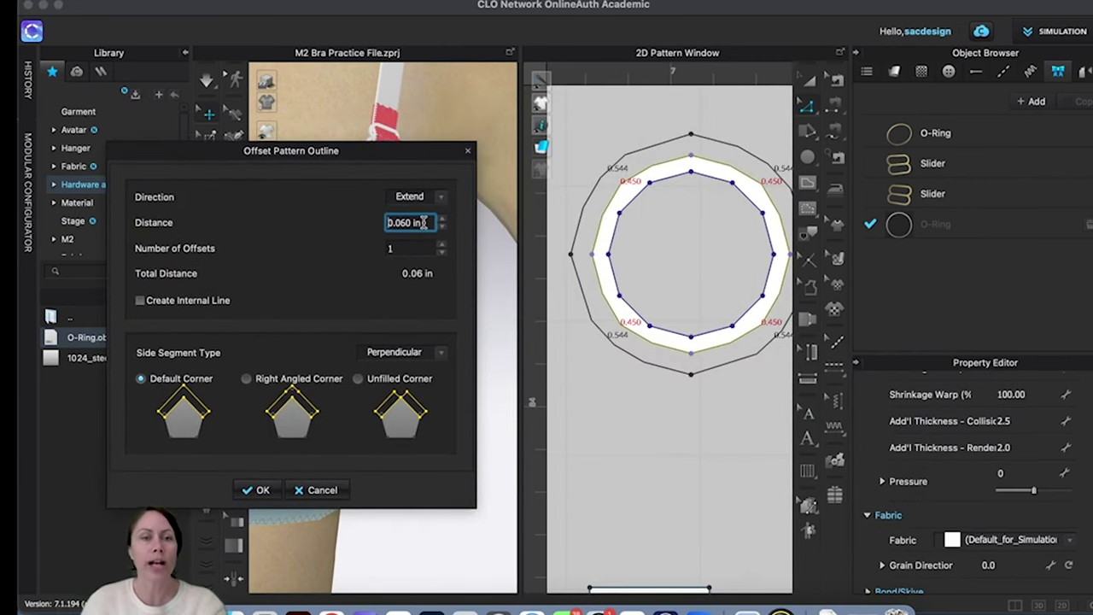
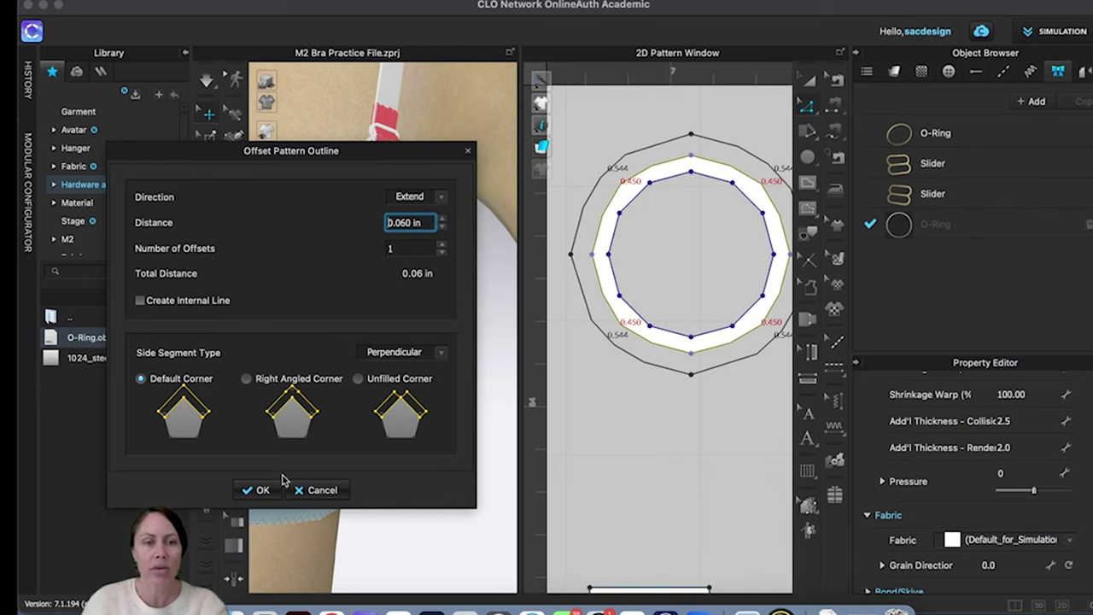
left_click_drag(327, 152, 503, 164)
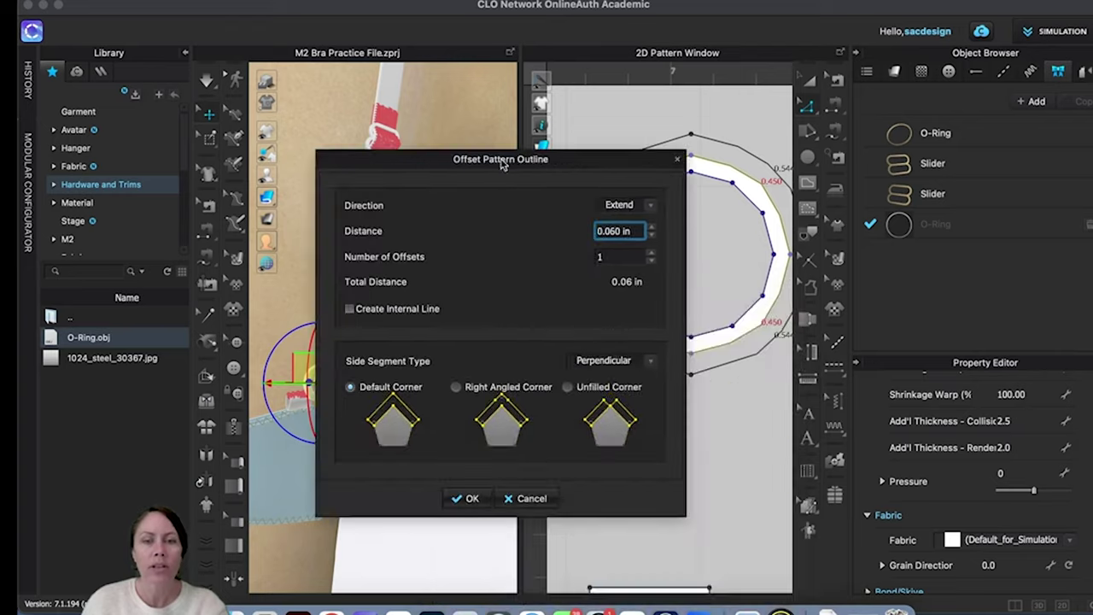
left_click(469, 499)
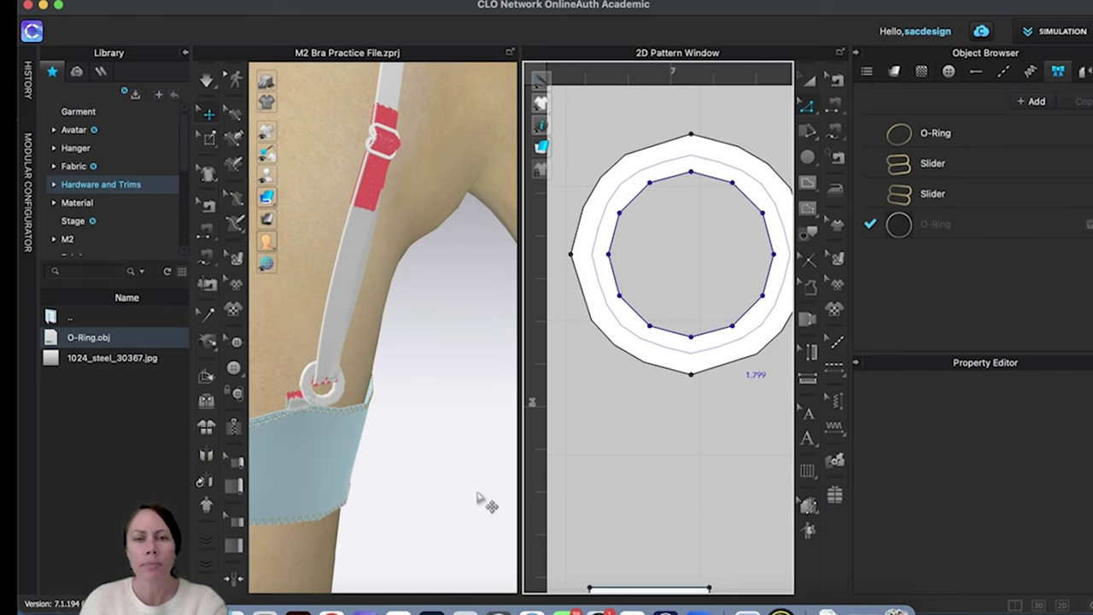
Step: Try to retract the ring's outer pattern outline by 0.02 in with Offset Pattern Outline
right_click(610, 216)
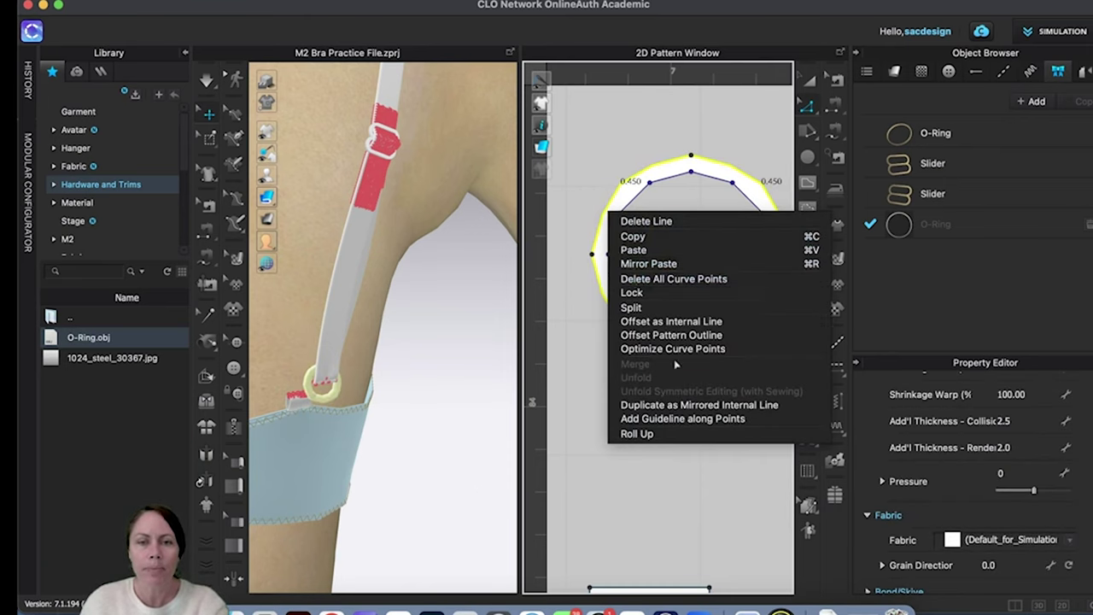
left_click(671, 336)
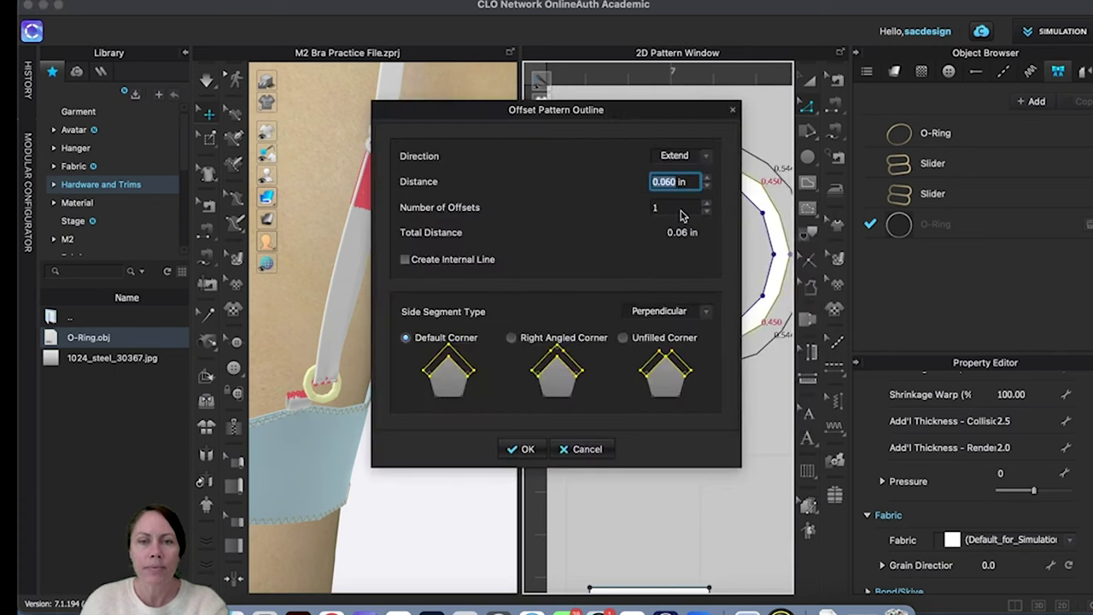
left_click(705, 158)
left_click(673, 172)
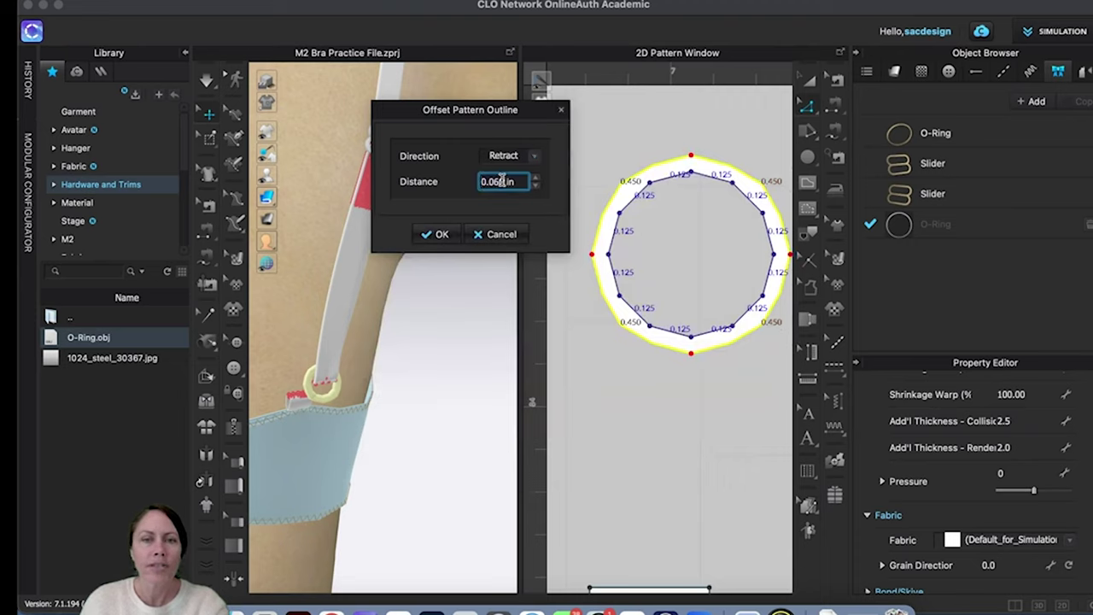
key("BackSpace")
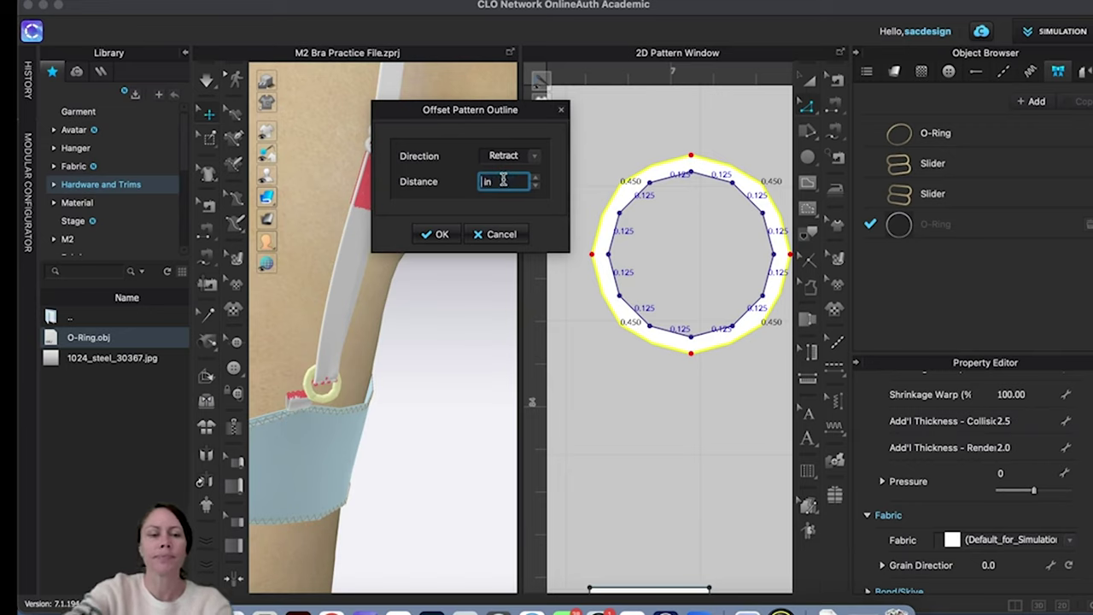
type("0.0")
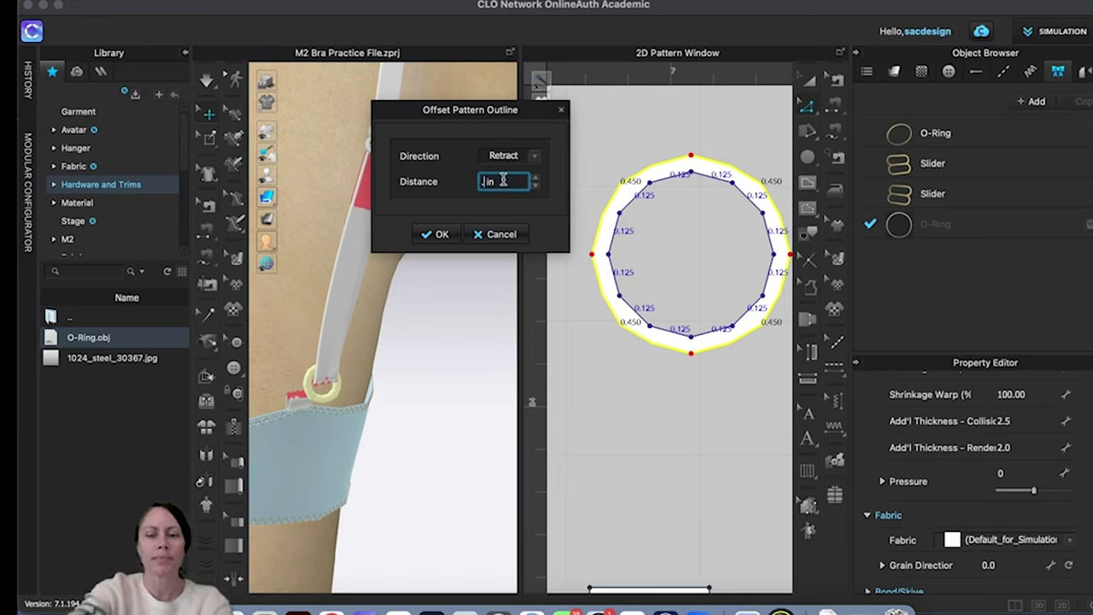
type("2")
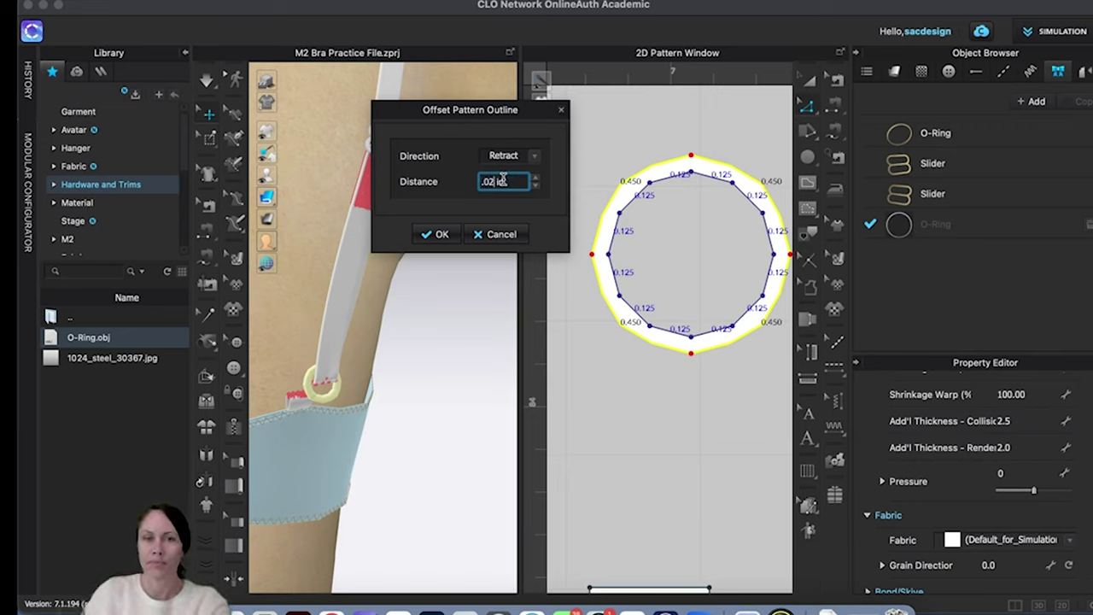
left_click(433, 235)
left_click(569, 351)
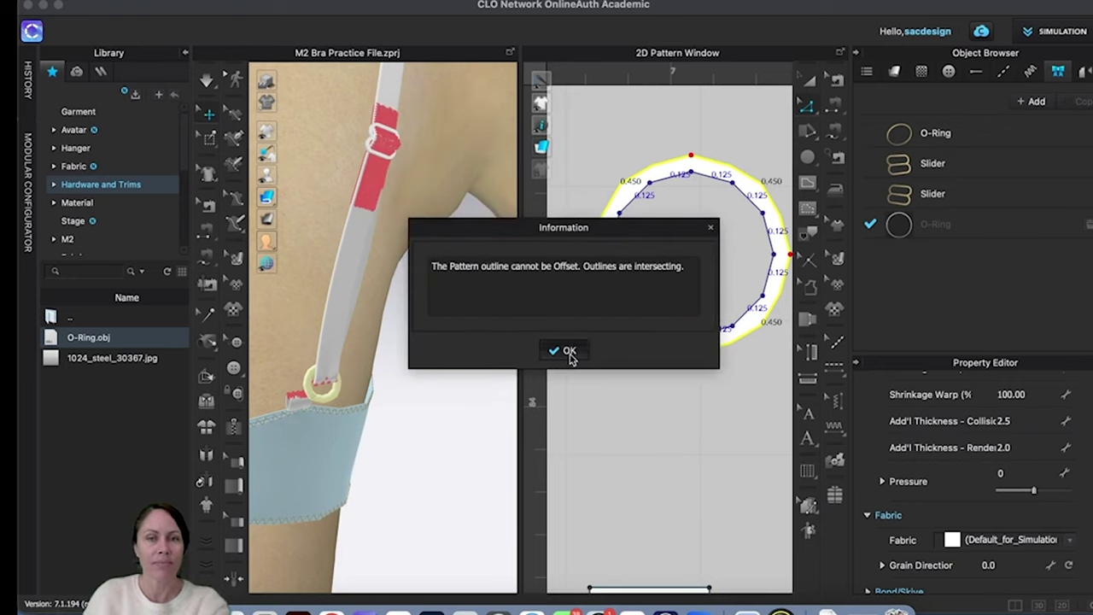
Step: Thin the ring pattern piece by moving its outer outline's four points inward toward the inner circle
left_click(569, 356)
left_click(632, 406)
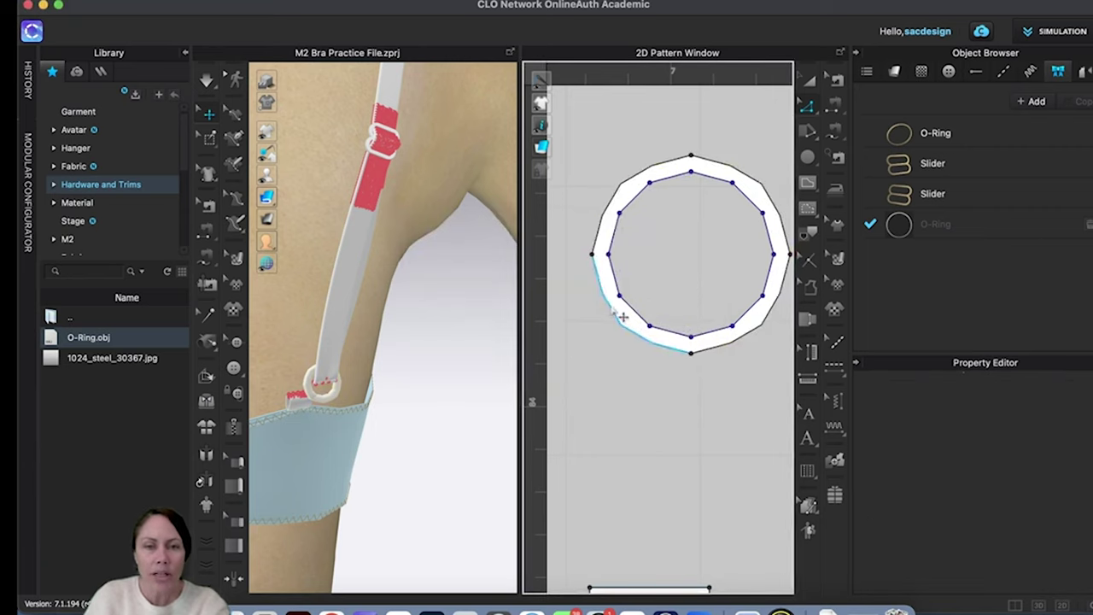
left_click(621, 316)
left_click(734, 361)
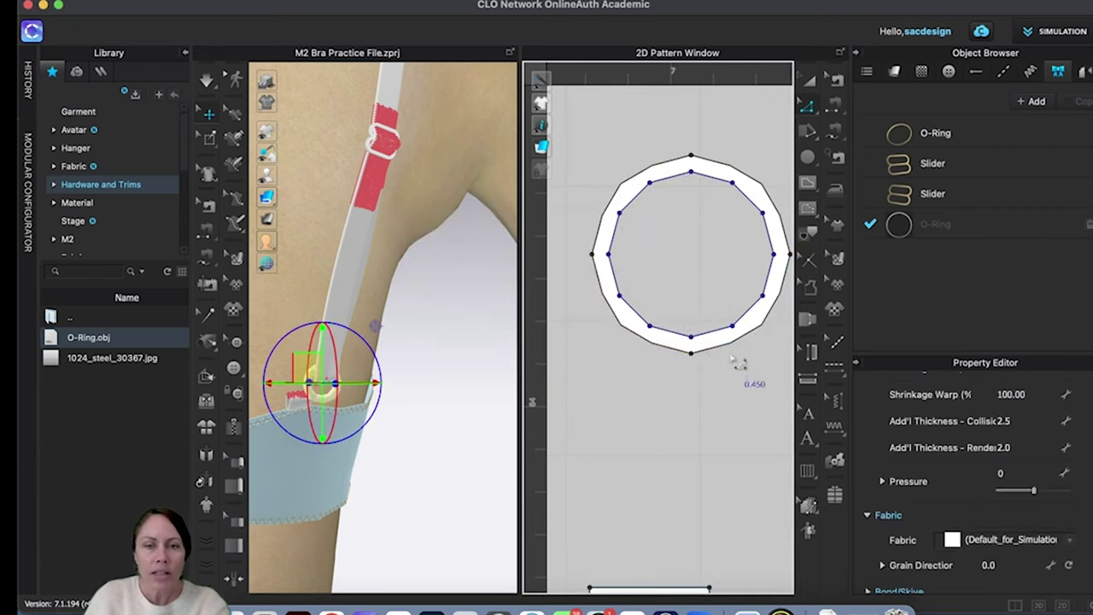
left_click_drag(703, 360, 698, 355)
left_click_drag(603, 265, 604, 264)
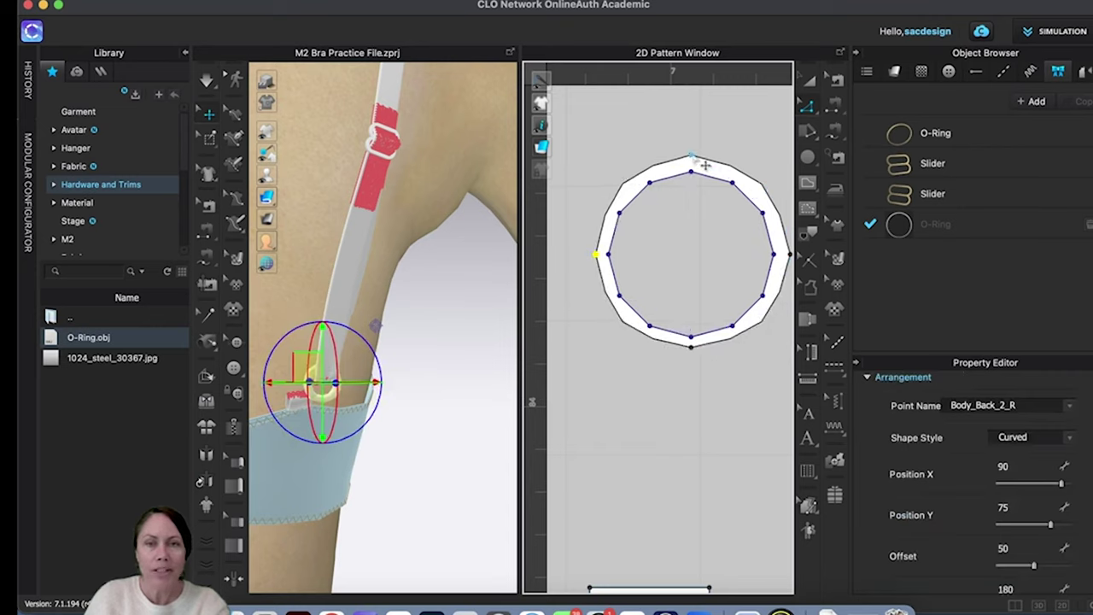
left_click_drag(691, 157, 773, 273)
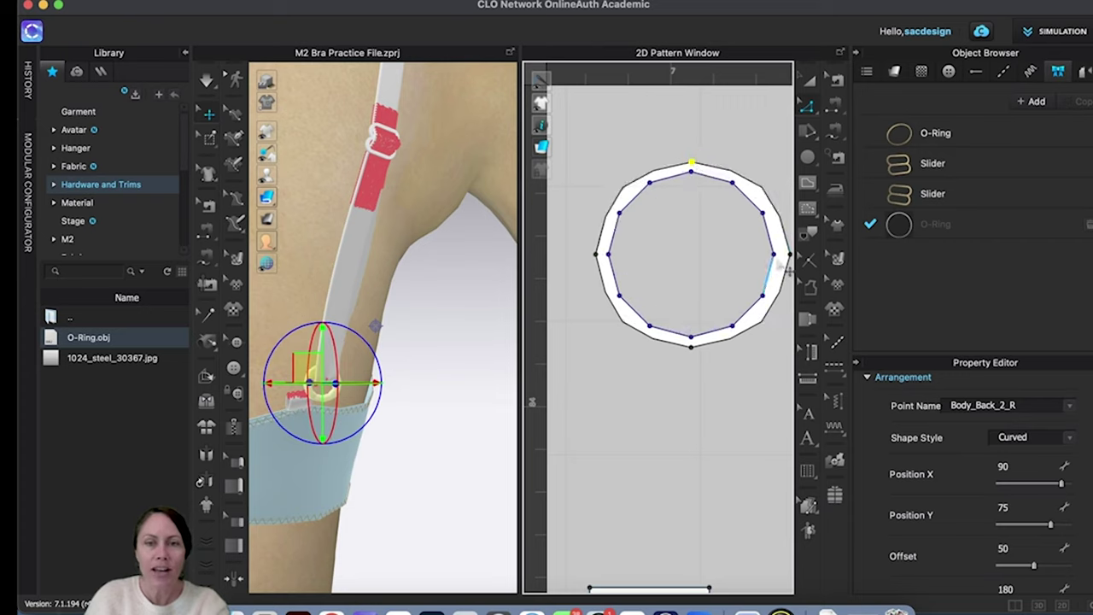
middle_click_drag(789, 255, 773, 265)
left_click_drag(787, 267, 775, 270)
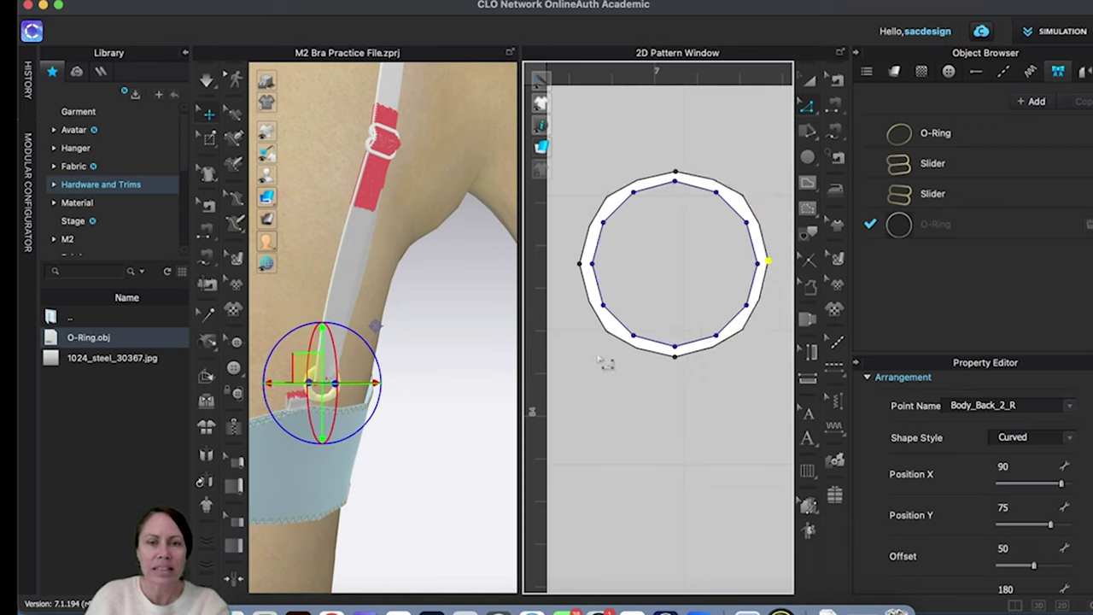
left_click(507, 415)
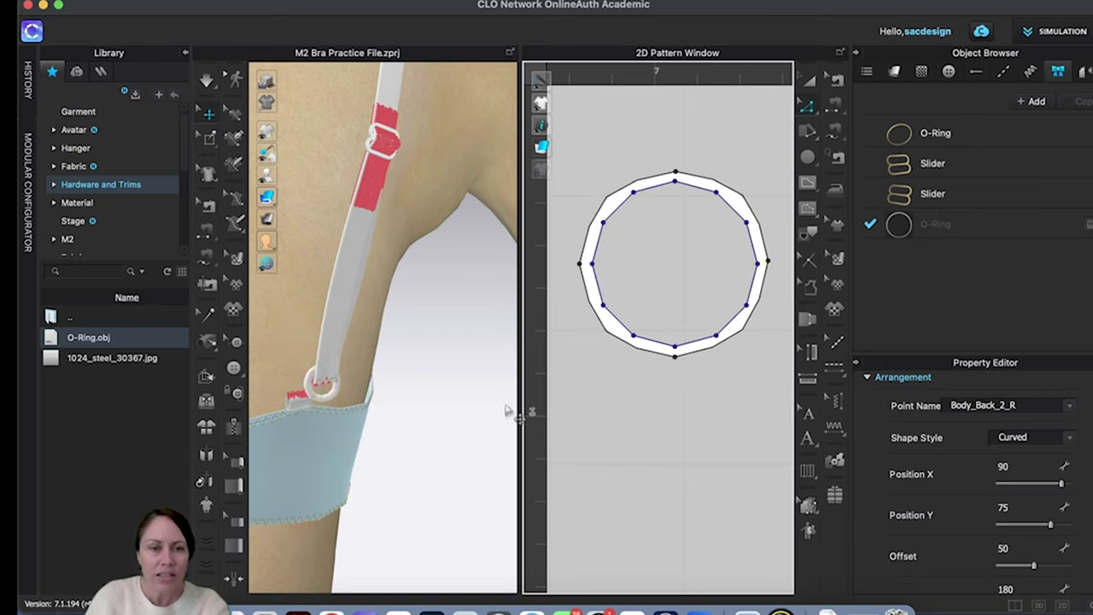
Step: Select the ring in the 2D pattern with Transform Pattern and start an OBJ (Selected) export
mouse_move(348, 422)
right_mouse_down()
mouse_move(398, 425)
mouse_move(337, 420)
right_mouse_up()
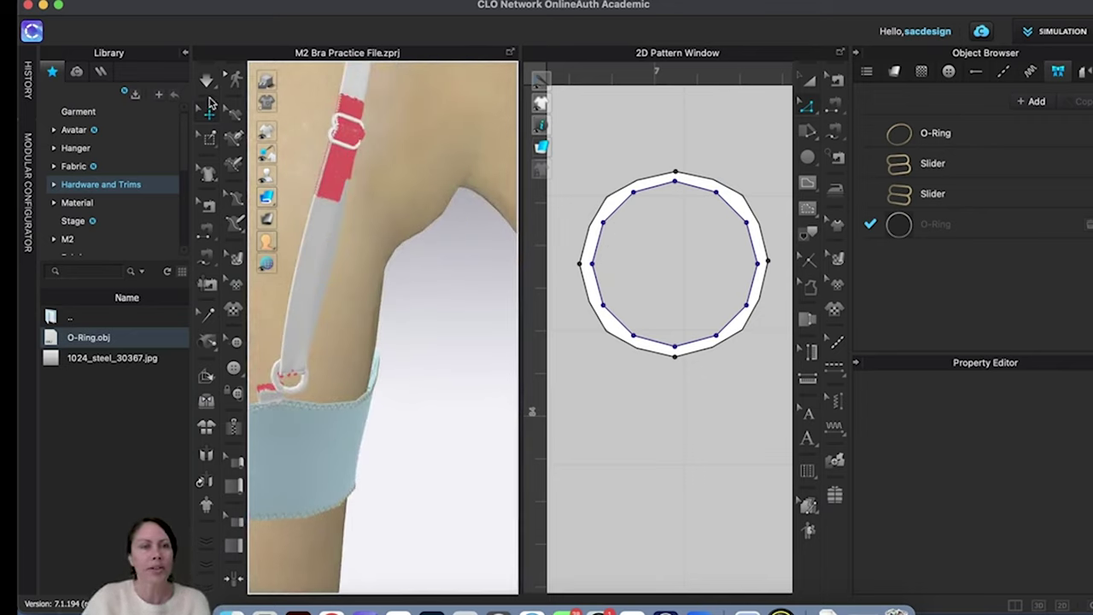
left_click(614, 221)
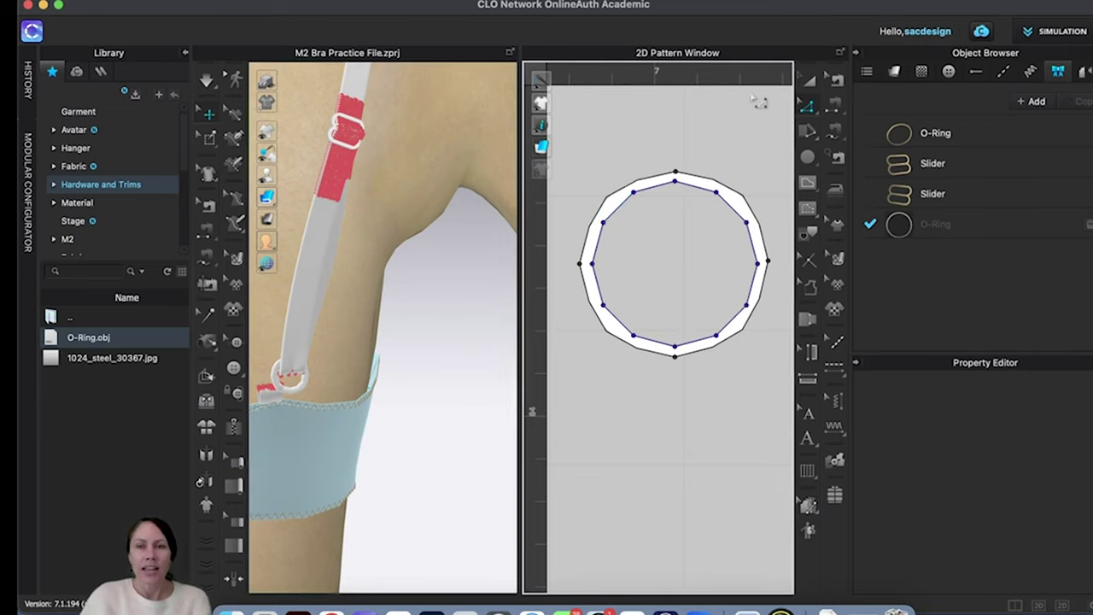
left_click(810, 81)
left_click(709, 187)
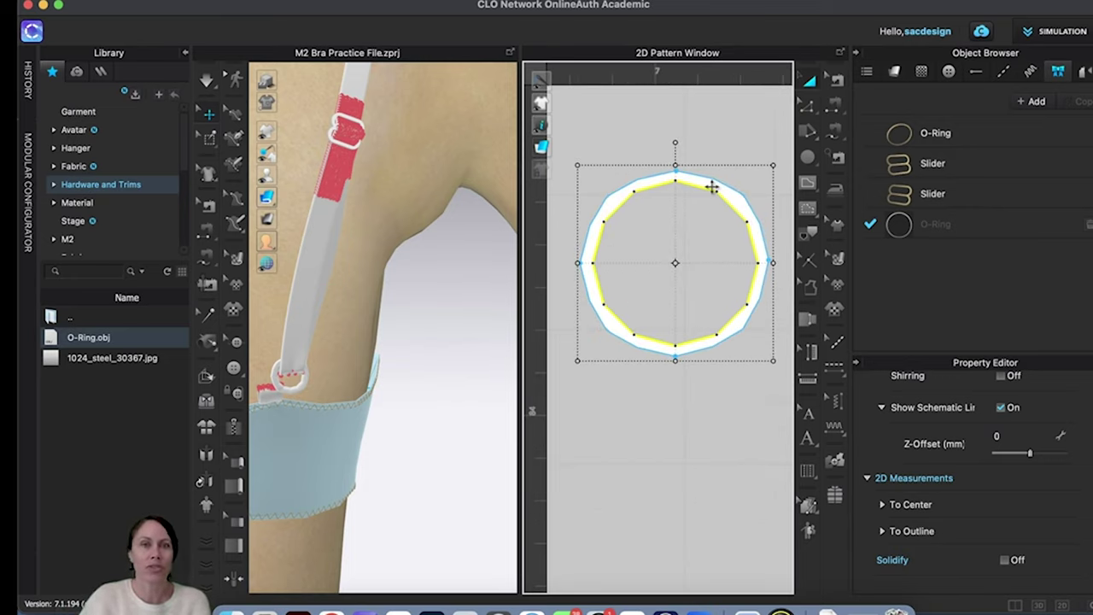
left_click(209, 1)
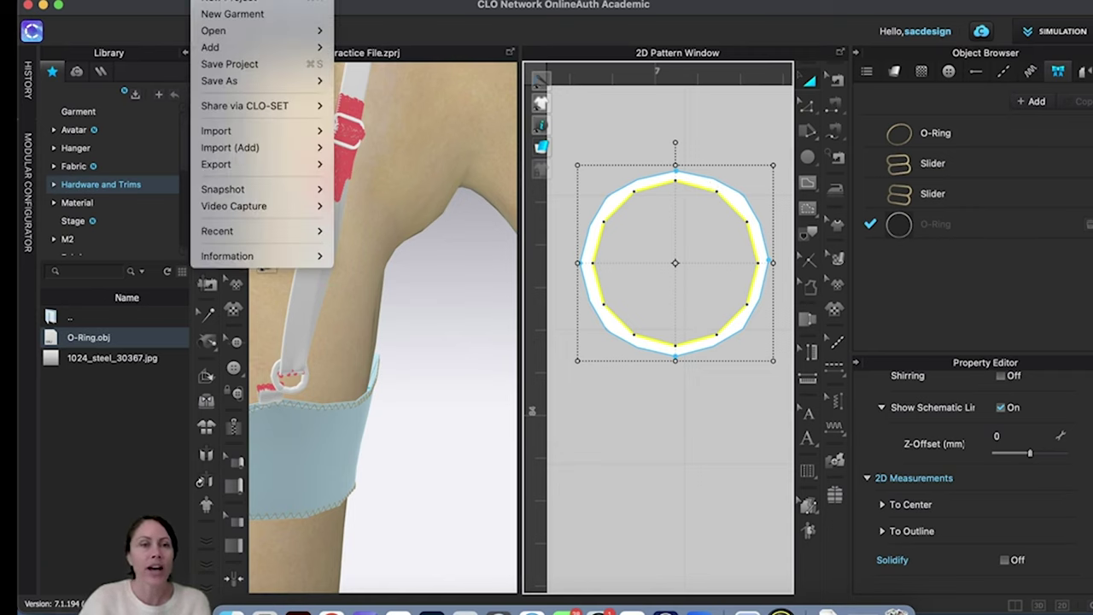
mouse_move(282, 164)
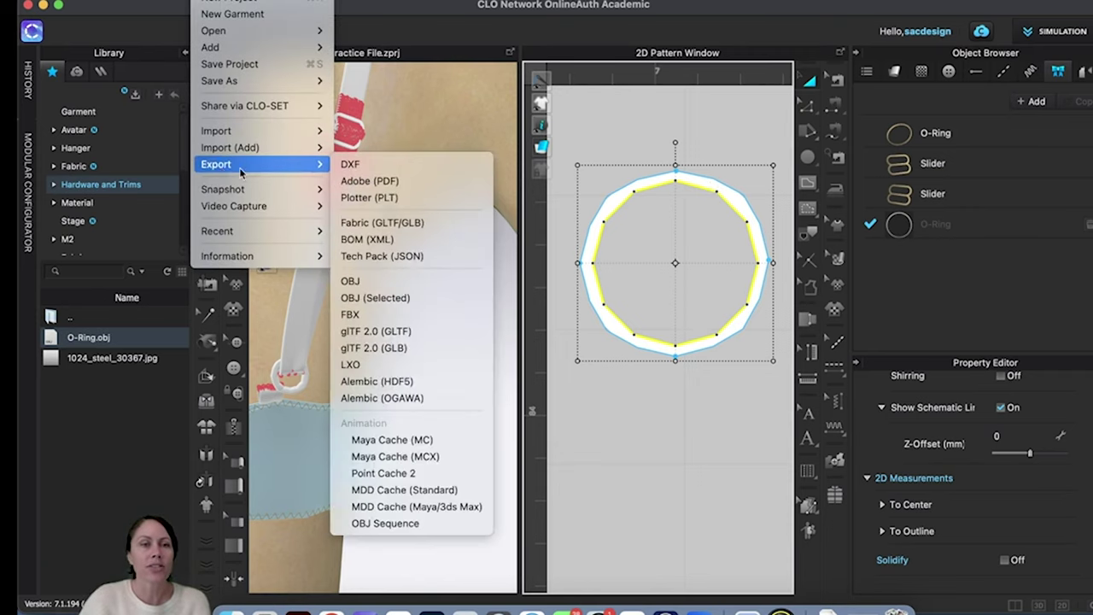
left_click(401, 298)
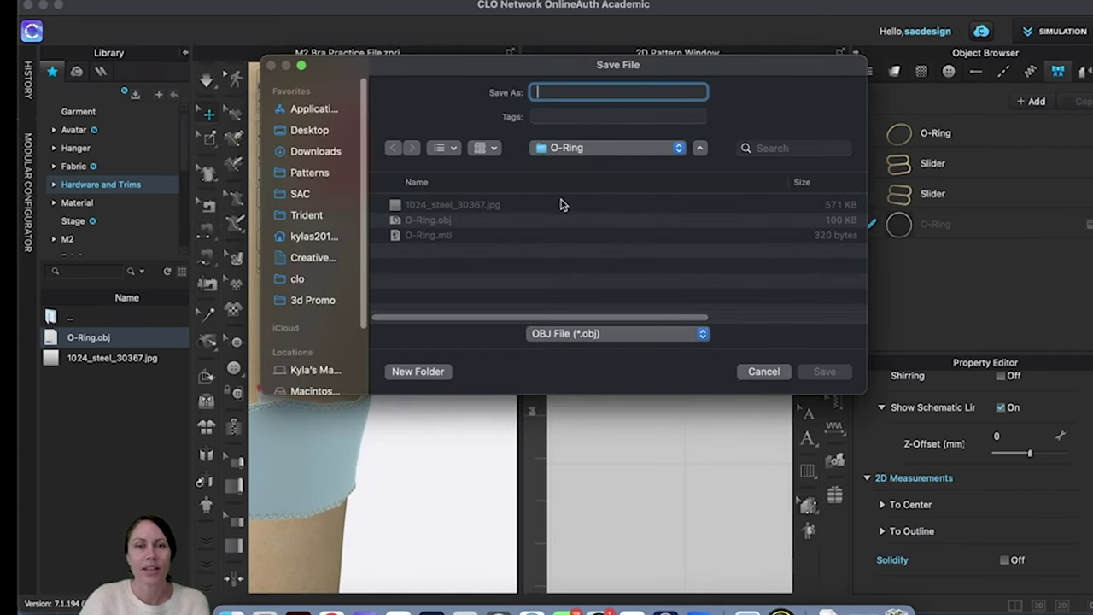
Step: Save the OBJ export as Oring in the M2 folder inside Patterns > 114C
left_click(312, 195)
left_click(311, 174)
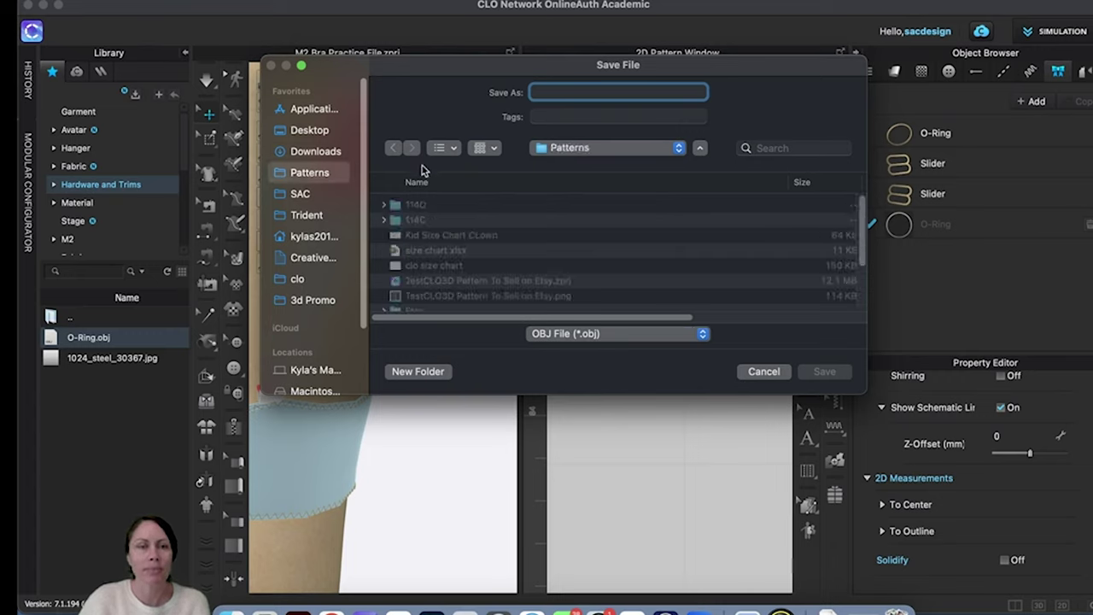
left_click(421, 210)
double_click(422, 220)
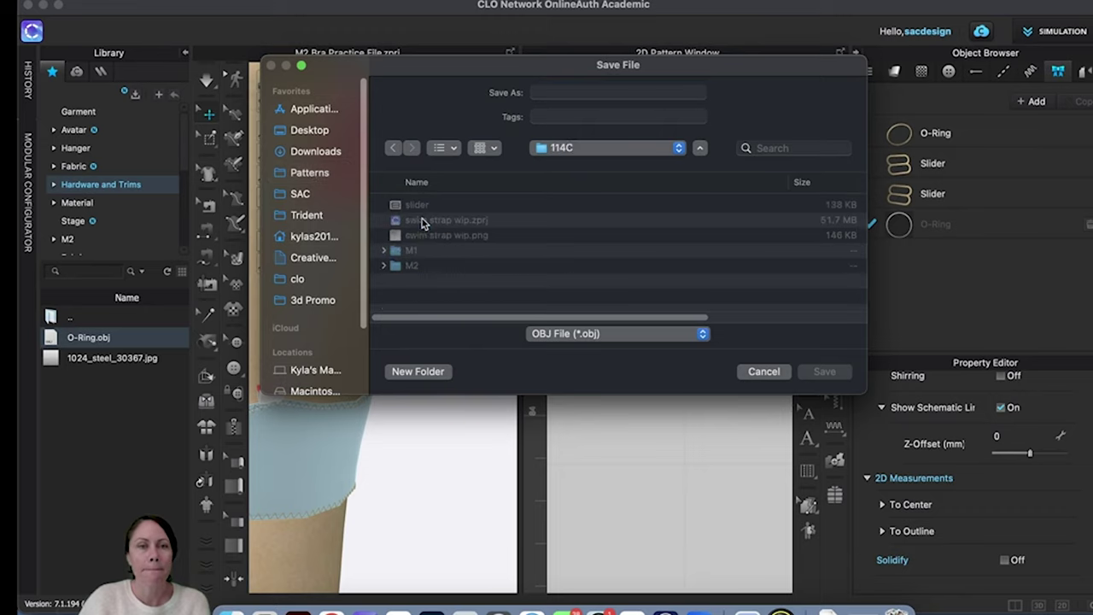
left_click(427, 267)
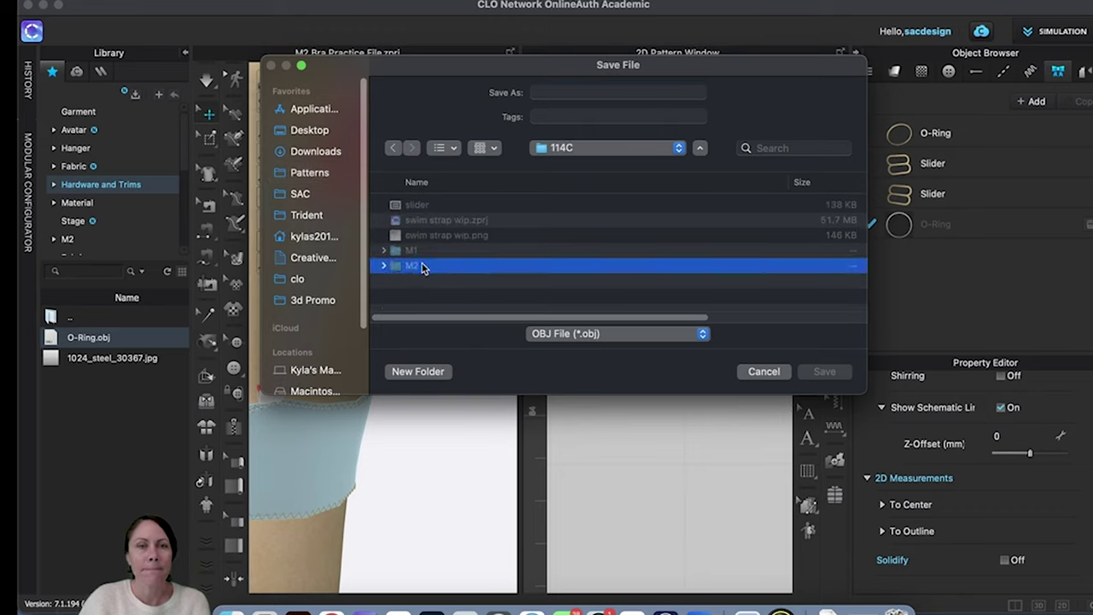
double_click(409, 269)
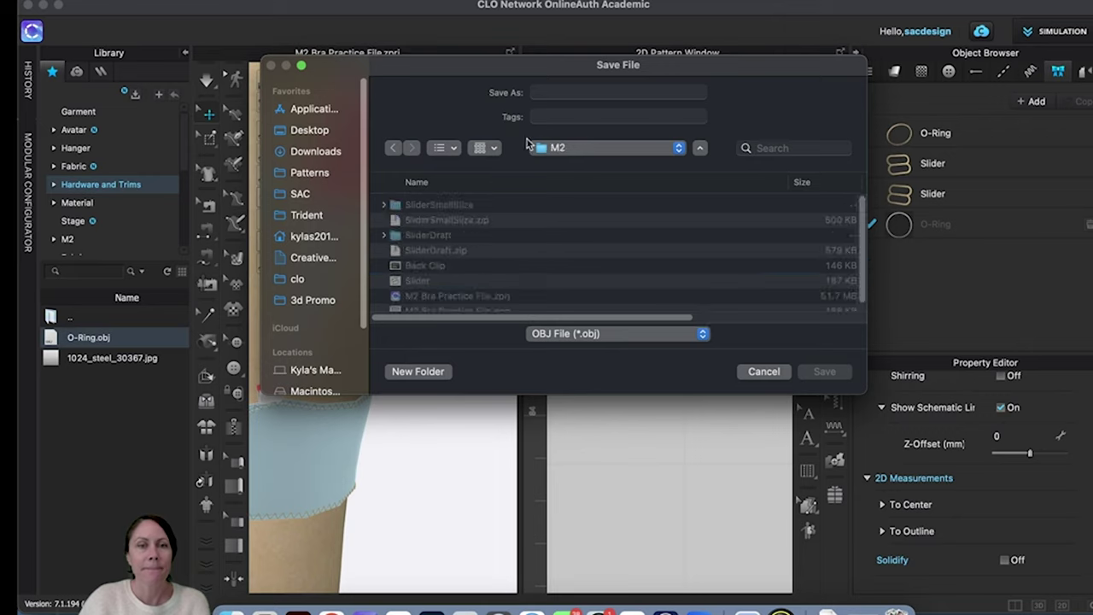
left_click(555, 91)
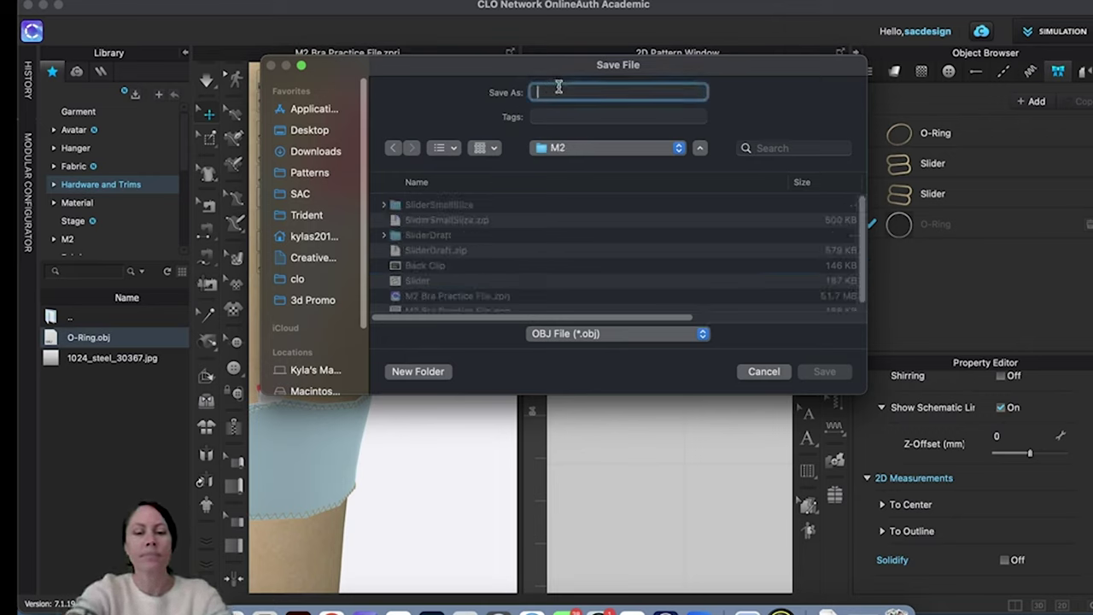
type("Oring")
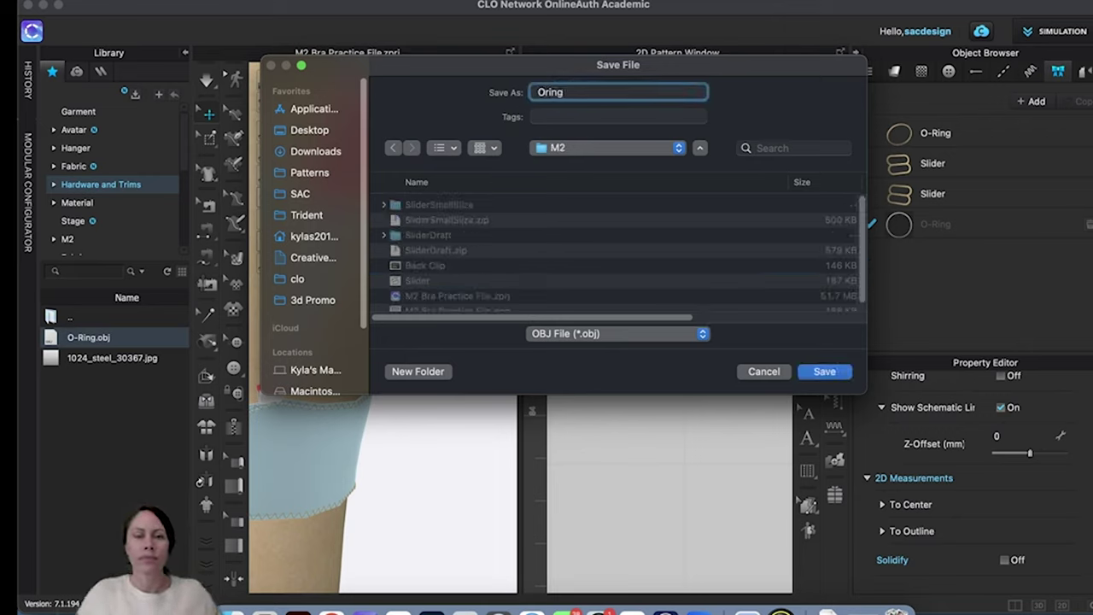
left_click(810, 371)
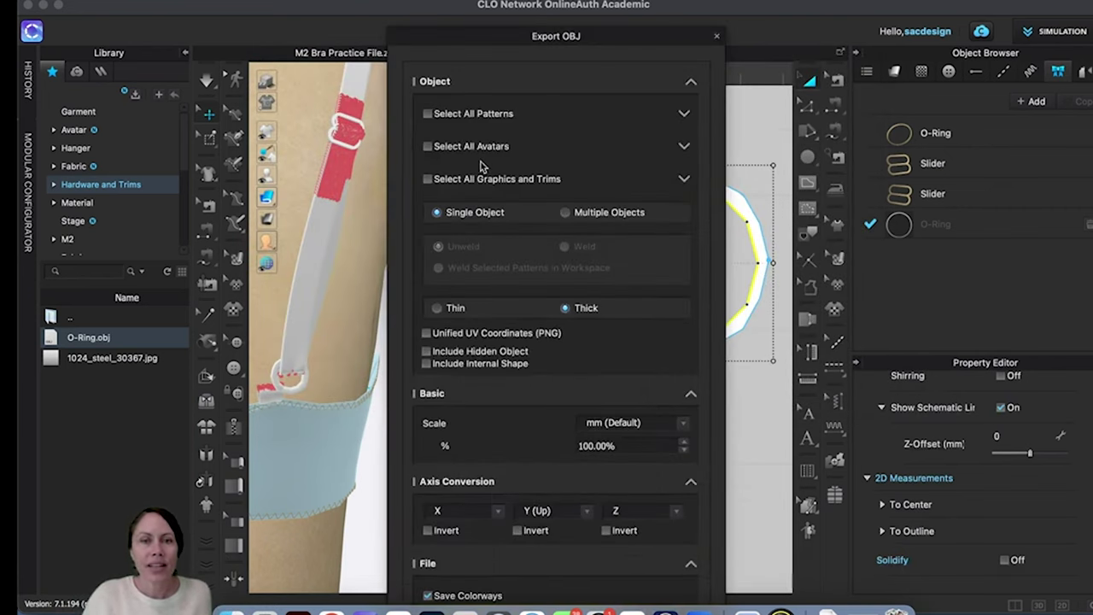
Step: Set the OBJ export scale to 96% and run the export with texture files as a ZIP
left_click(683, 116)
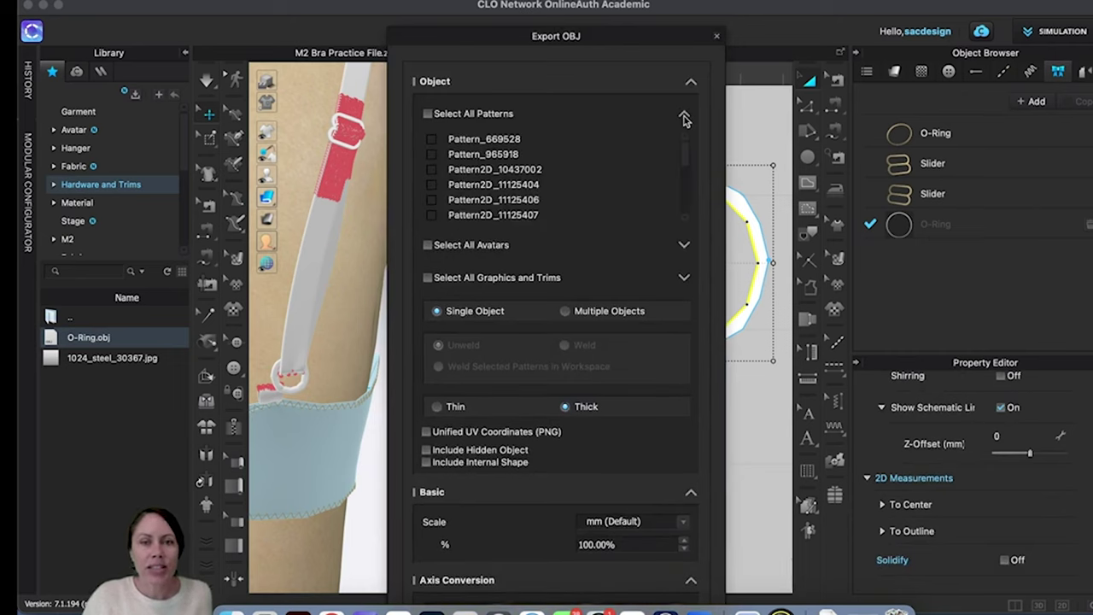
left_click(686, 115)
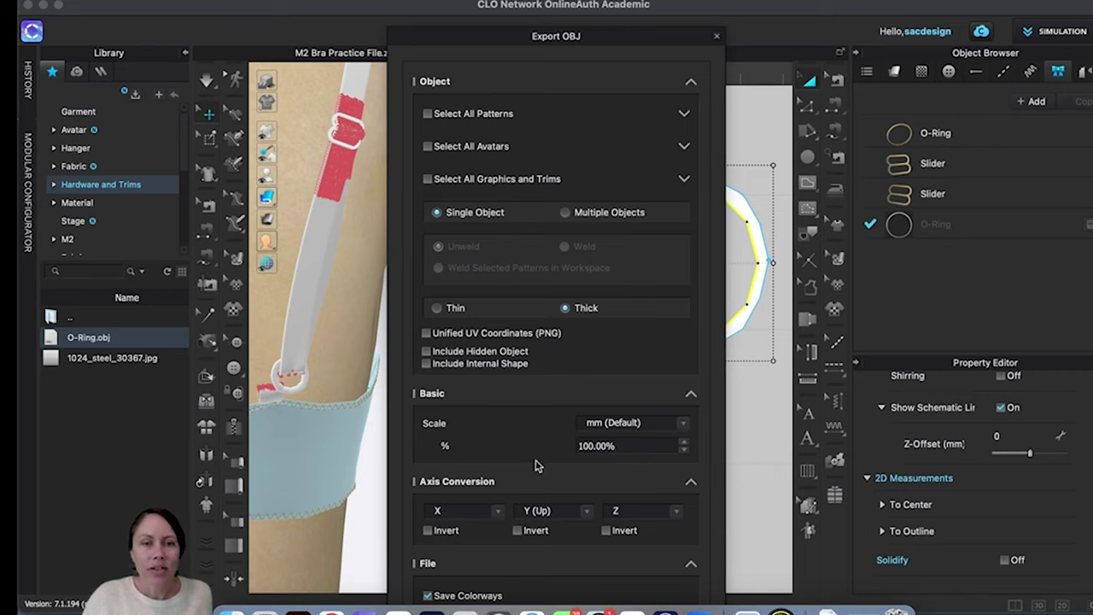
double_click(619, 445)
type("96")
key("Return")
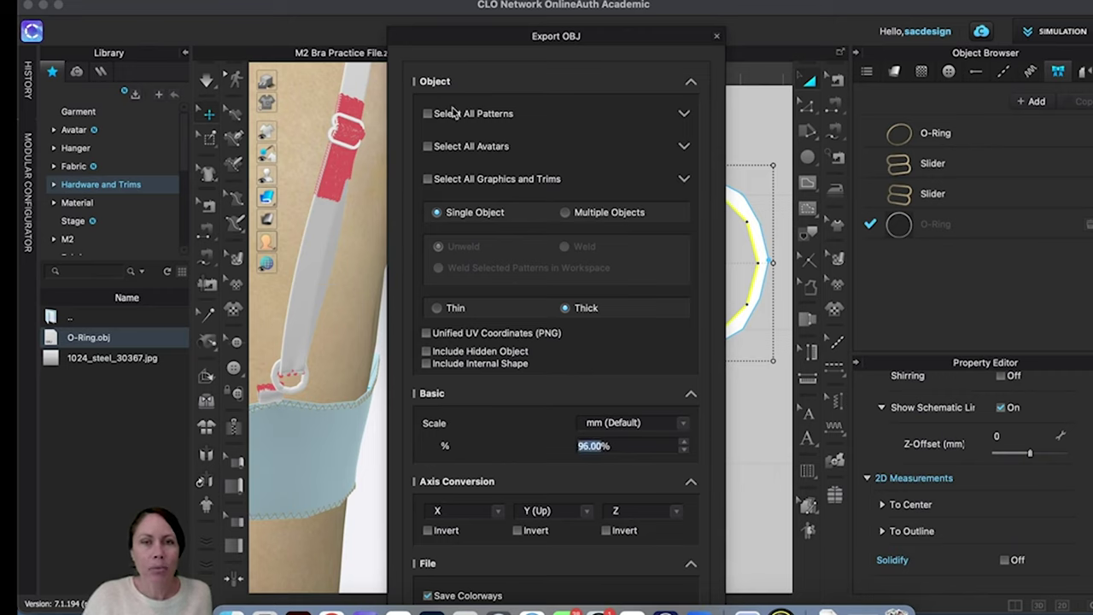
left_click(691, 83)
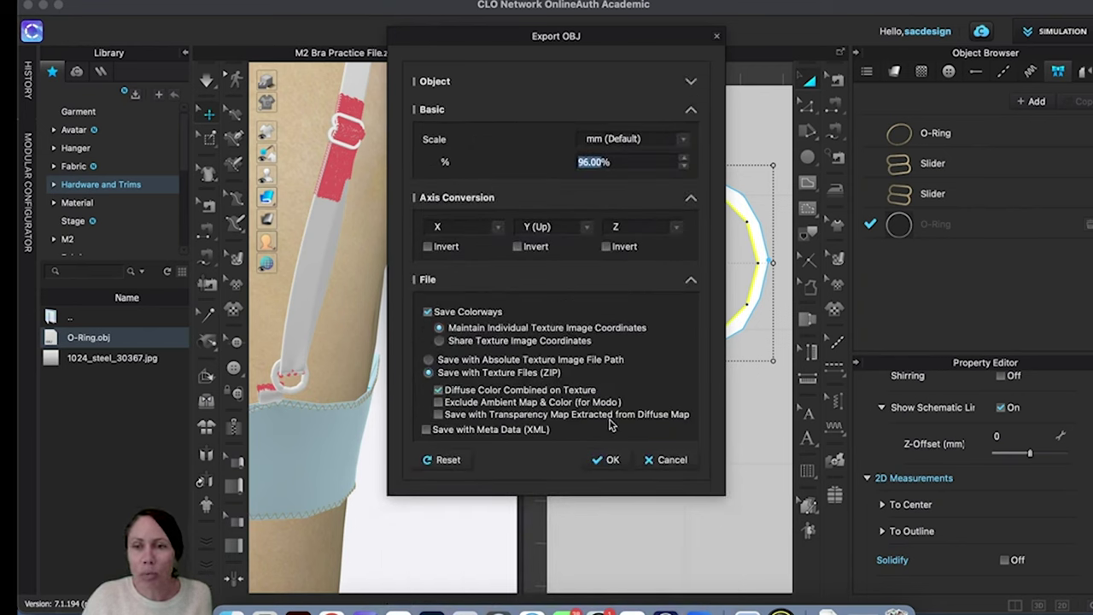
left_click(612, 461)
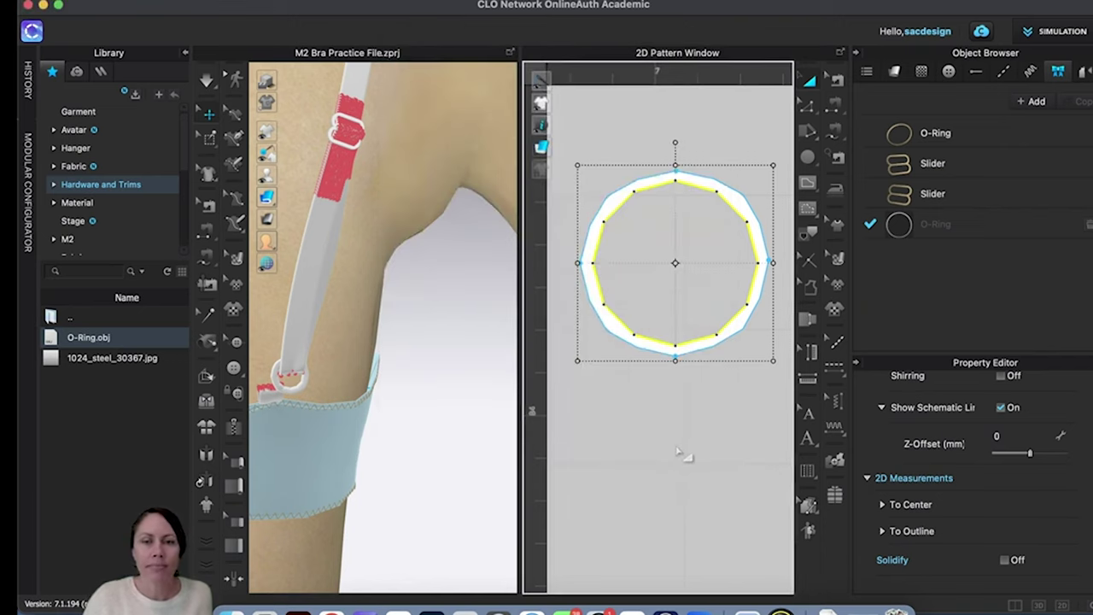
Step: Open the M2 library folder, switch to Finder and extract Oring.zip in Patterns > 114C > M2
scroll(681, 444, "down", 1)
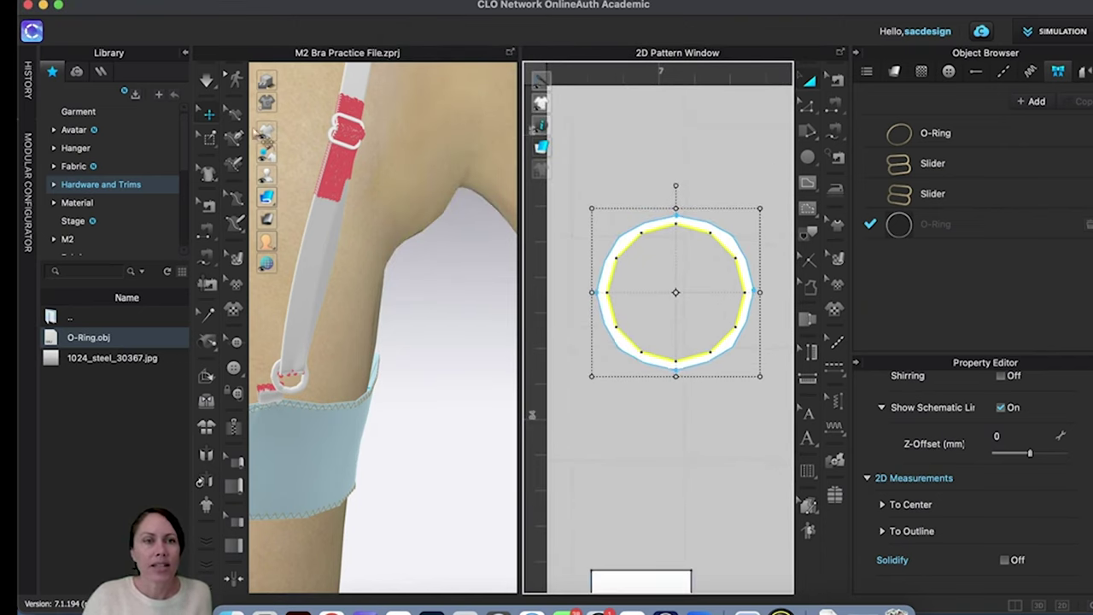
left_click(66, 238)
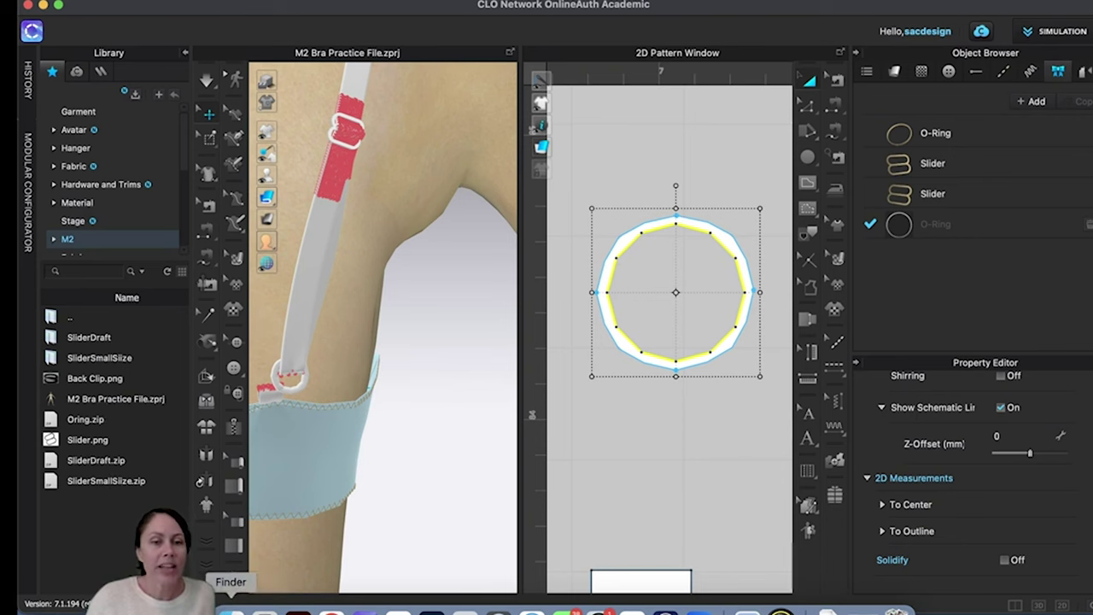
left_click(231, 609)
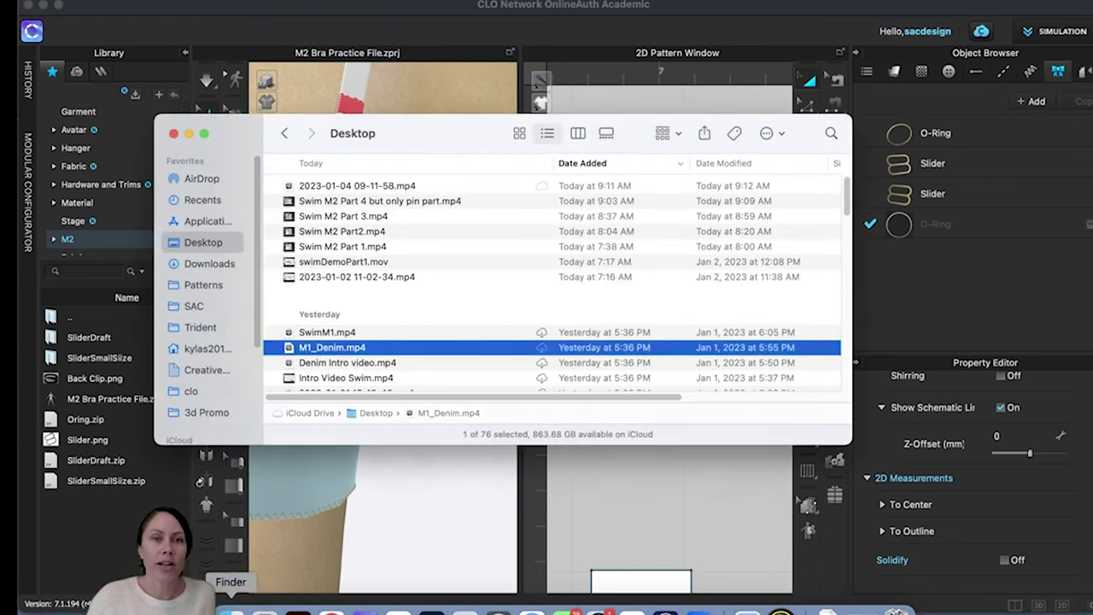
left_click(193, 287)
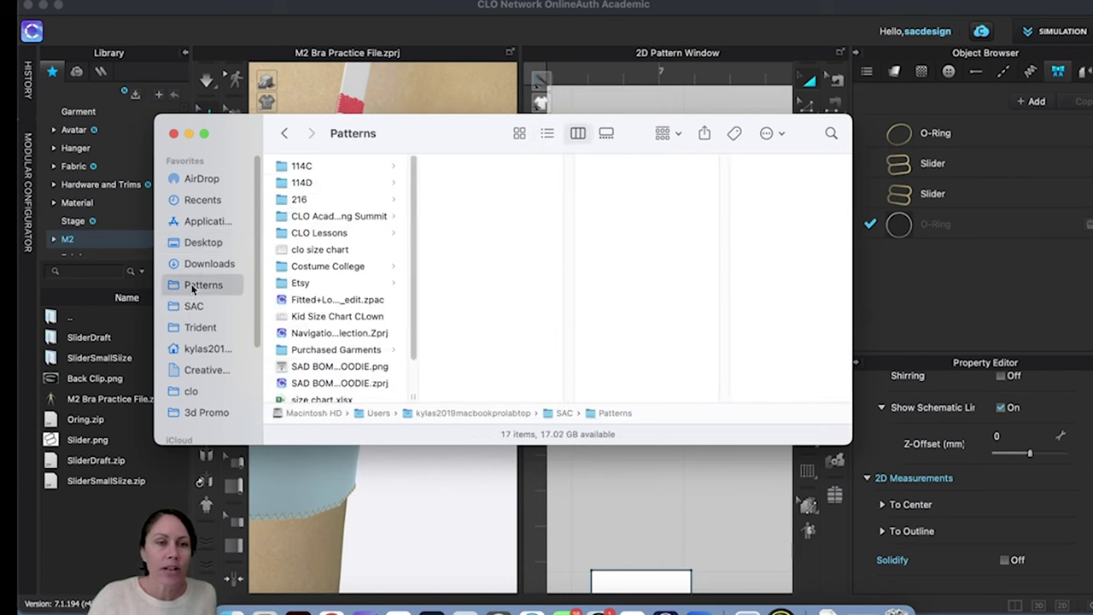
left_click(292, 171)
key("super+3")
left_click(458, 183)
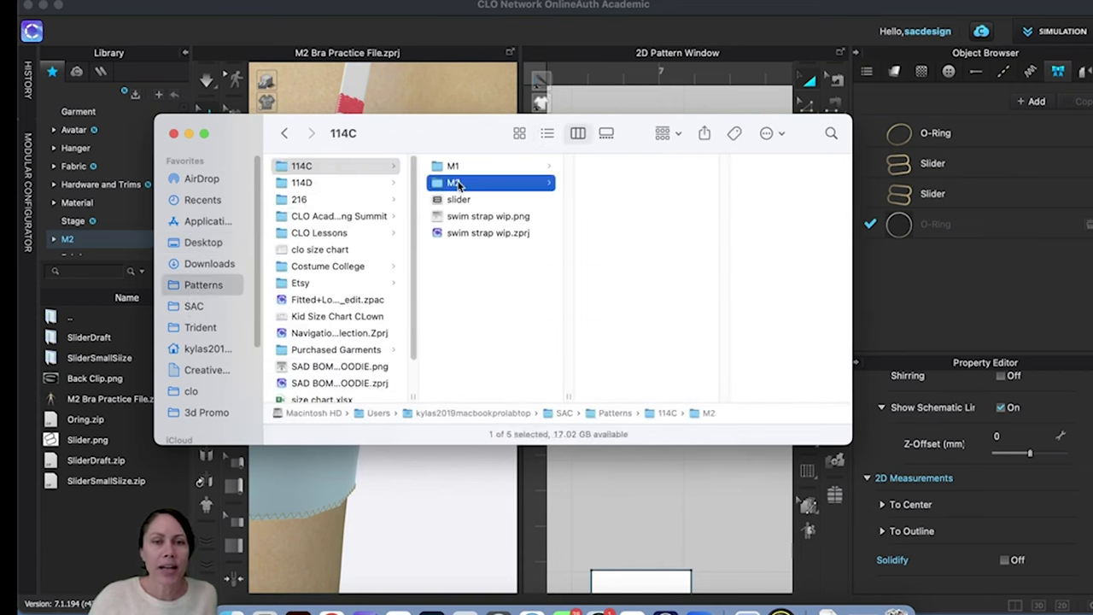
double_click(622, 217)
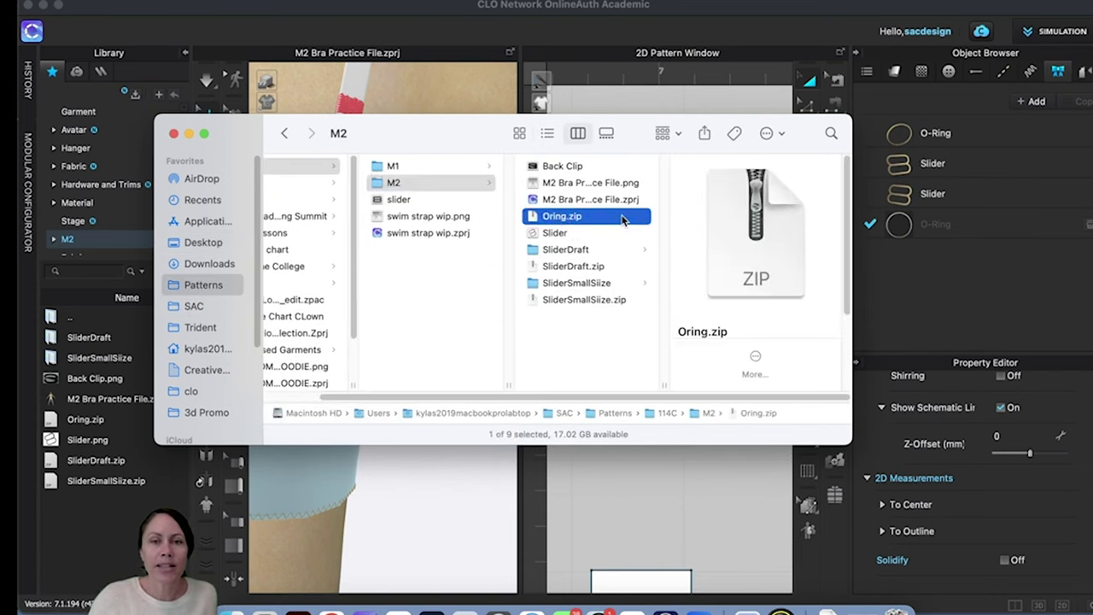
left_click(554, 216)
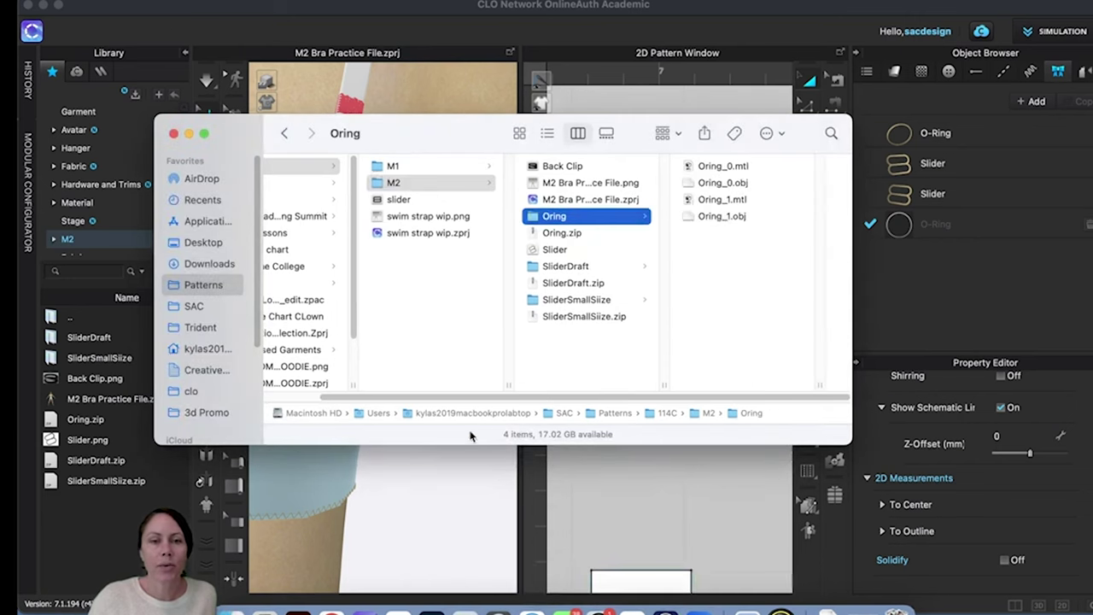
Step: Switch back to CLO, reload the M2 library folder and open its Oring subfolder
left_click(60, 331)
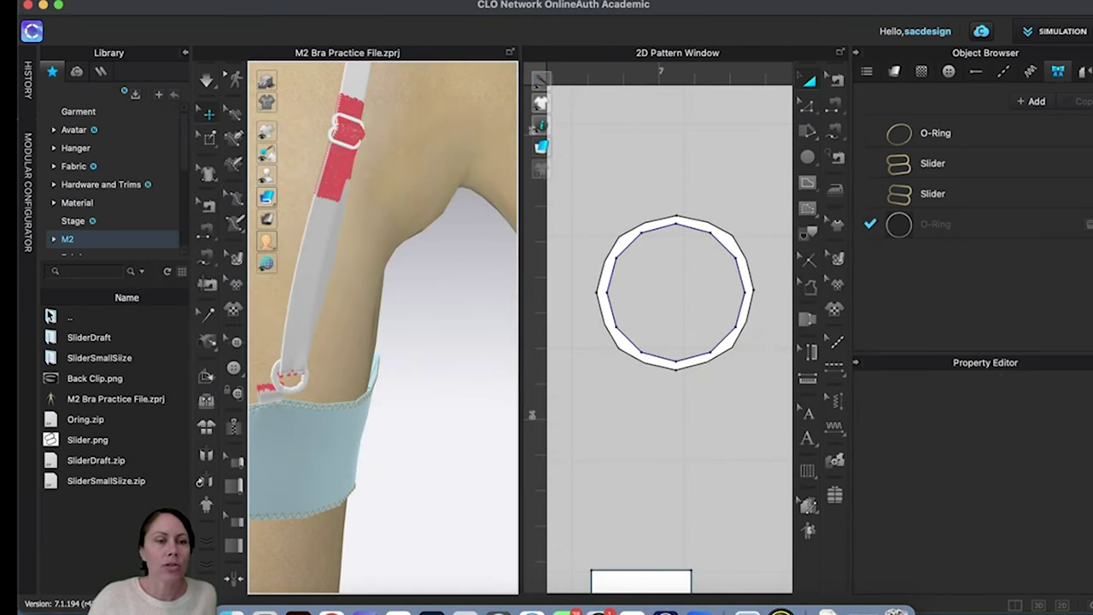
double_click(51, 316)
double_click(50, 358)
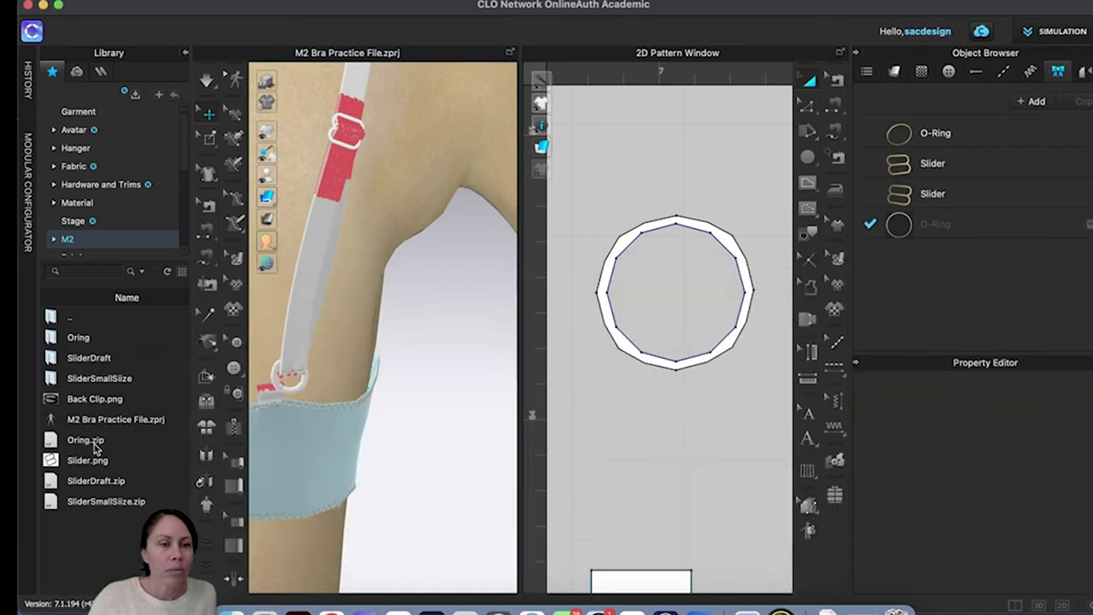
double_click(53, 339)
left_click(86, 345)
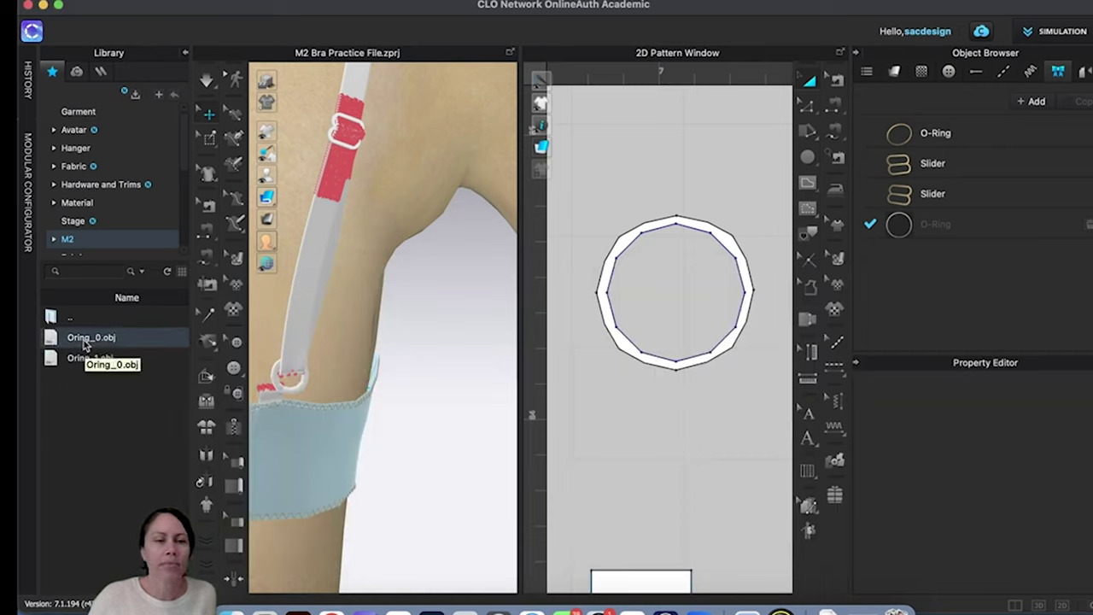
Step: Try to add Oring_0.obj to the project as an Avatar object in mm at 100% scale
right_click(89, 344)
left_click(102, 352)
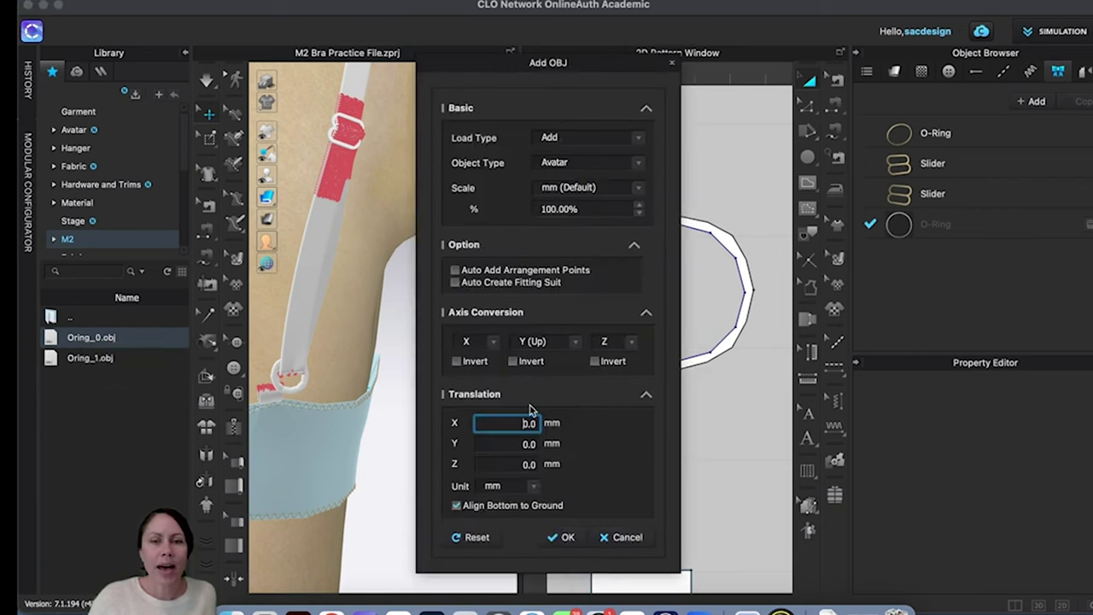
left_click(571, 538)
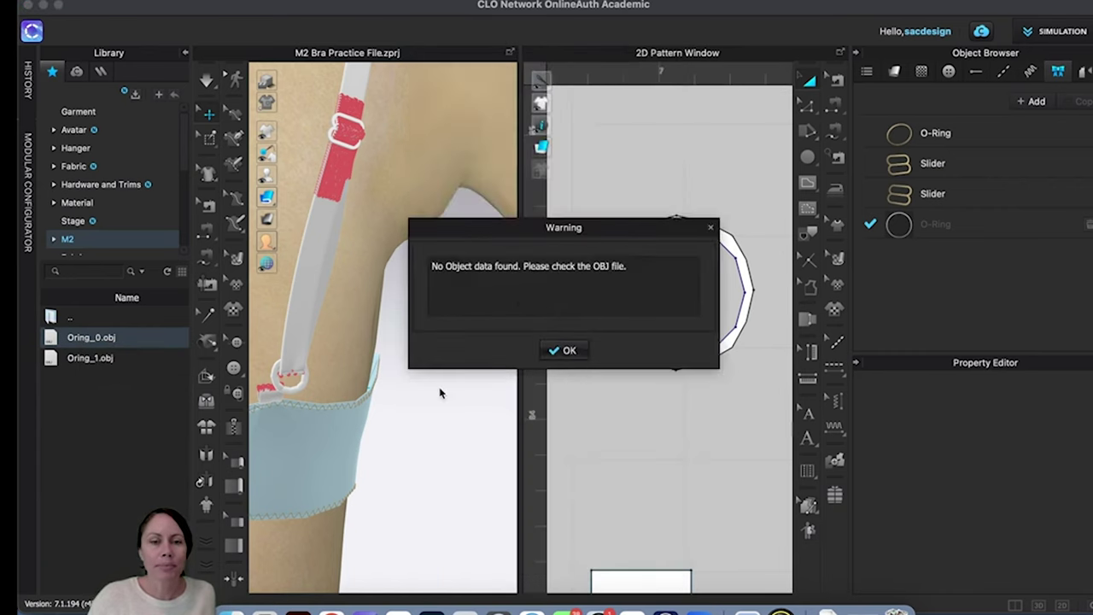
left_click(563, 352)
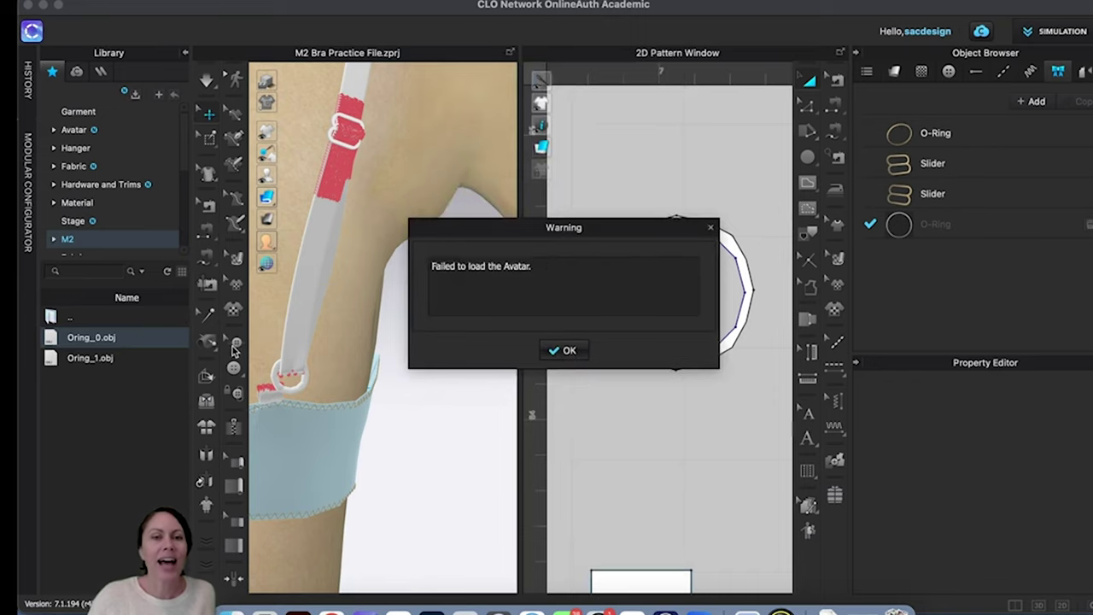
left_click(568, 352)
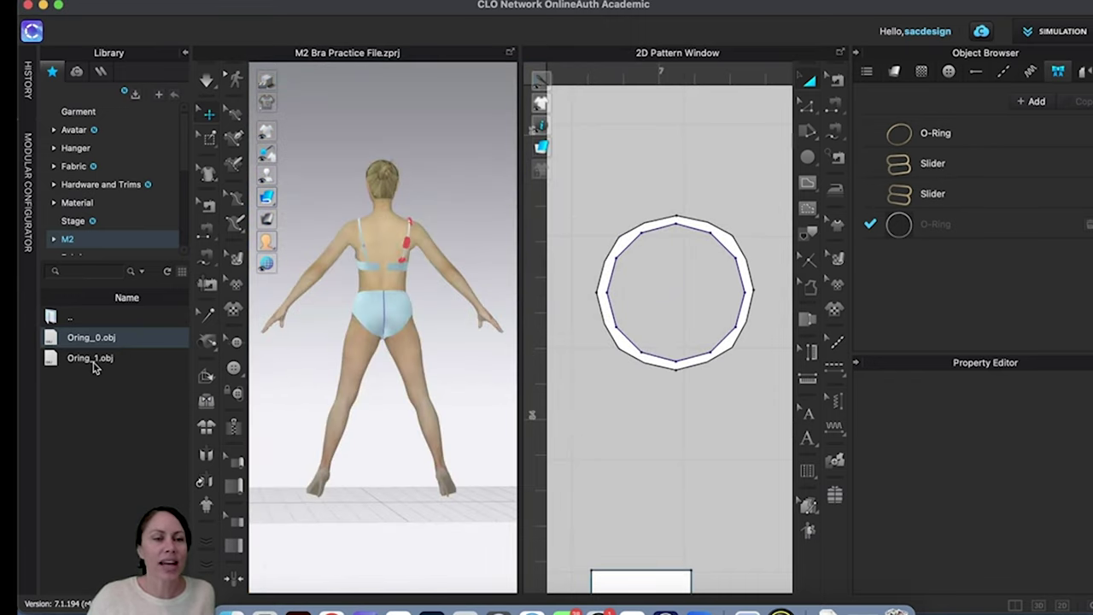
Step: Try to add Oring_1.obj to the project with the same Avatar, mm and 100% settings
right_click(94, 360)
left_click(126, 371)
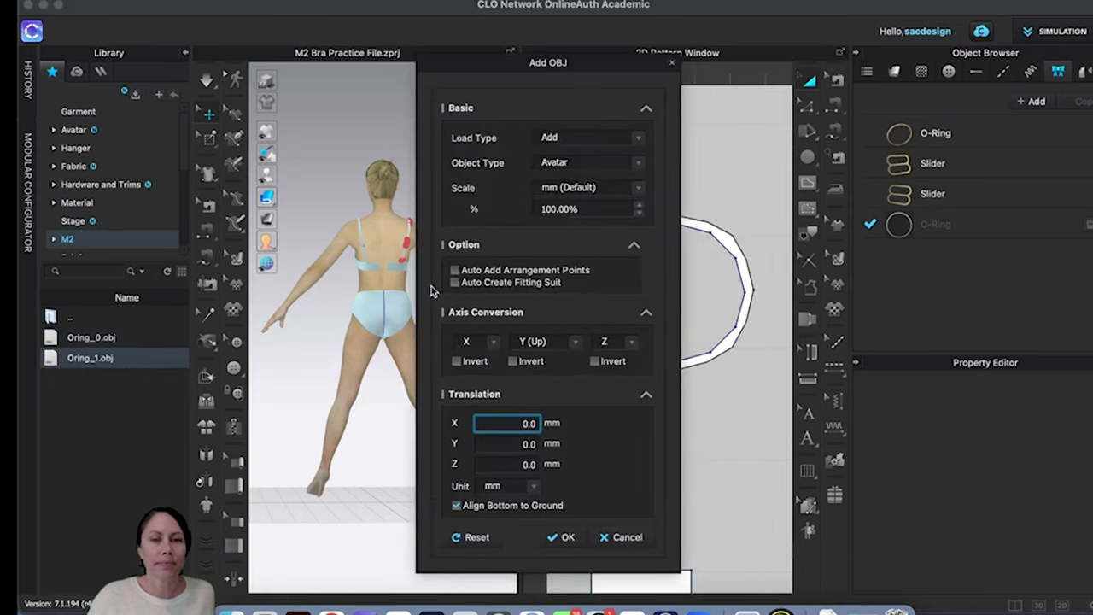
left_click(564, 538)
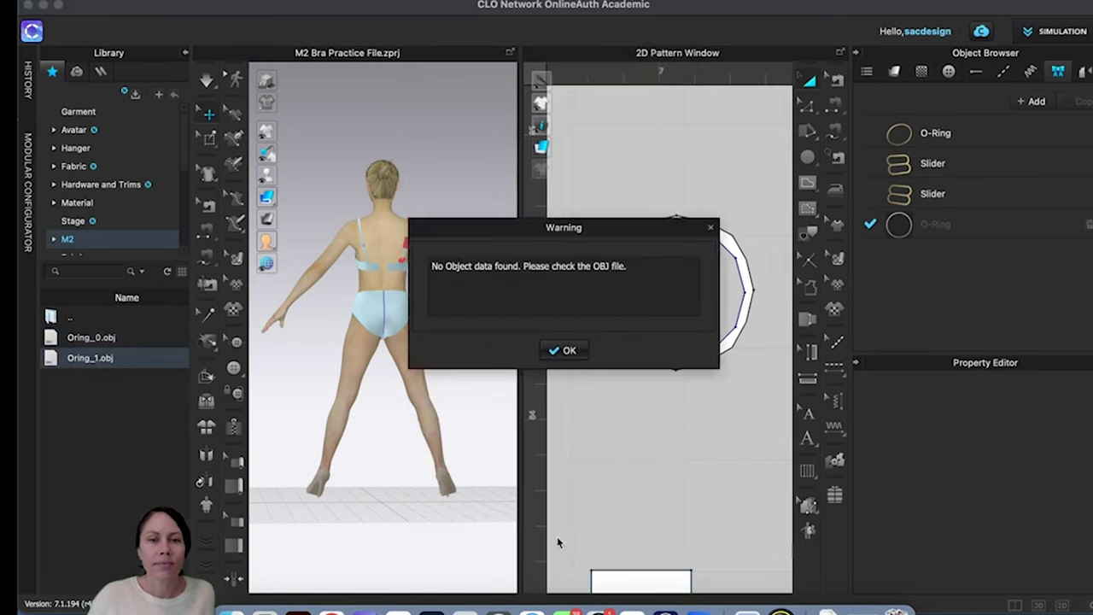
left_click(562, 350)
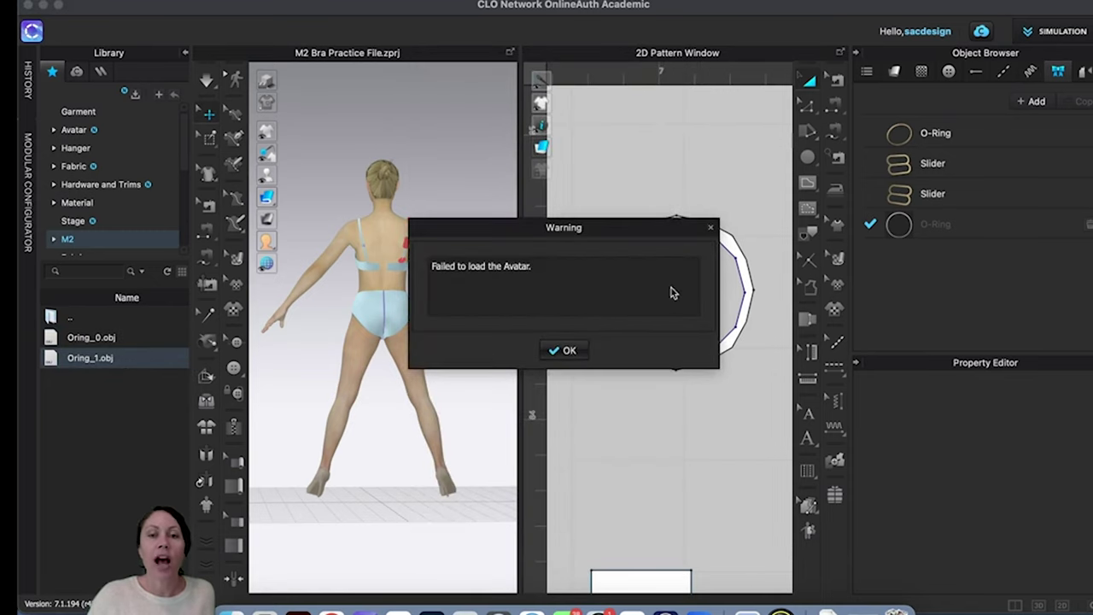
left_click(570, 350)
Step: Select the ring in the 2D pattern and rename it oring
left_click(744, 190)
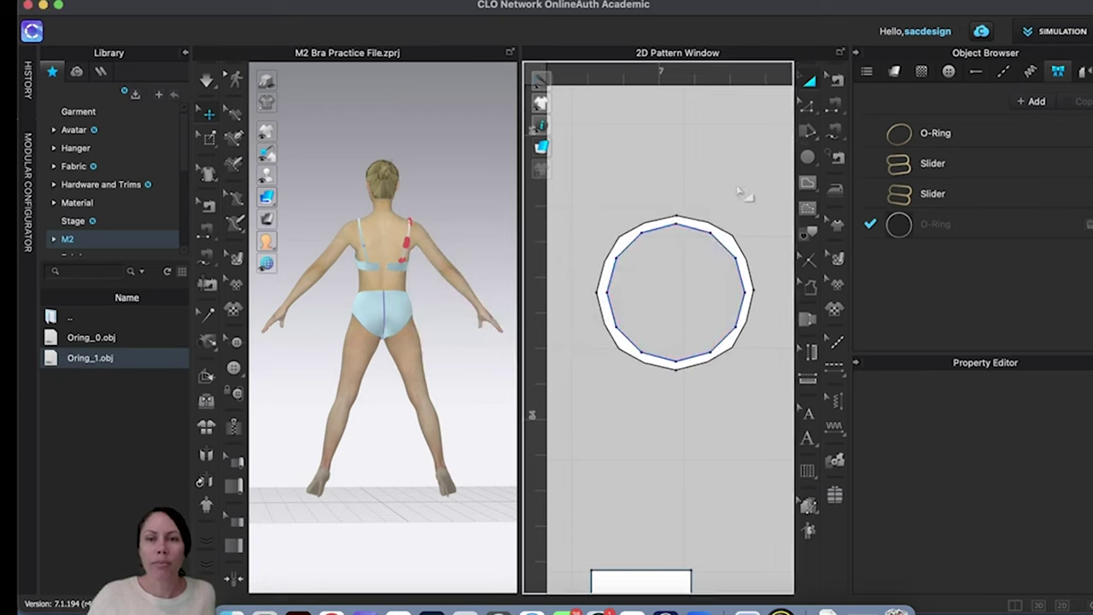
left_click(726, 248)
scroll(931, 427, "up", 5)
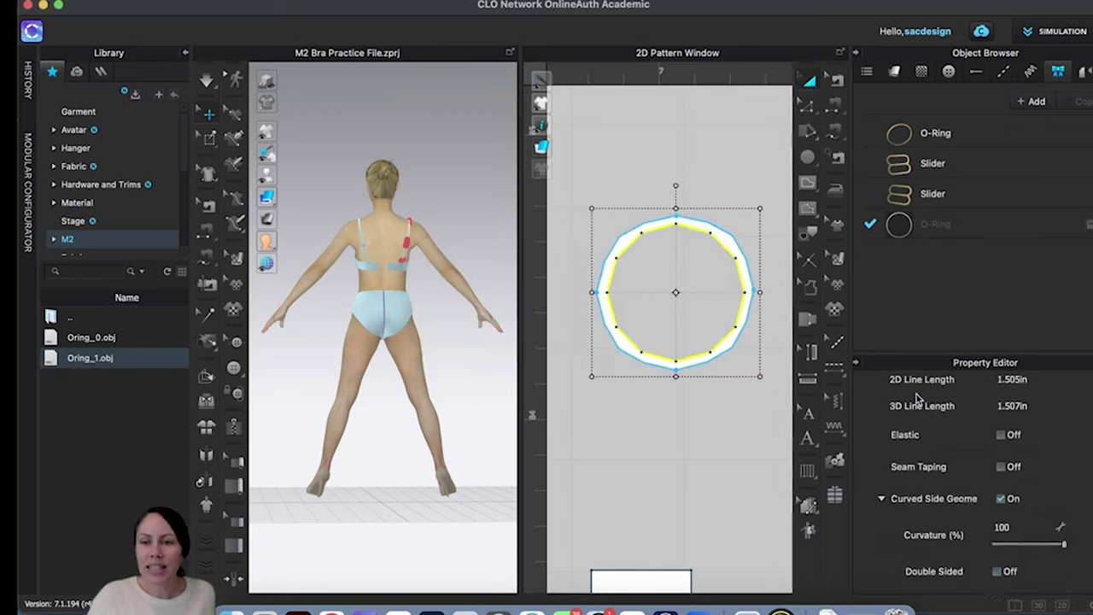
double_click(1036, 410)
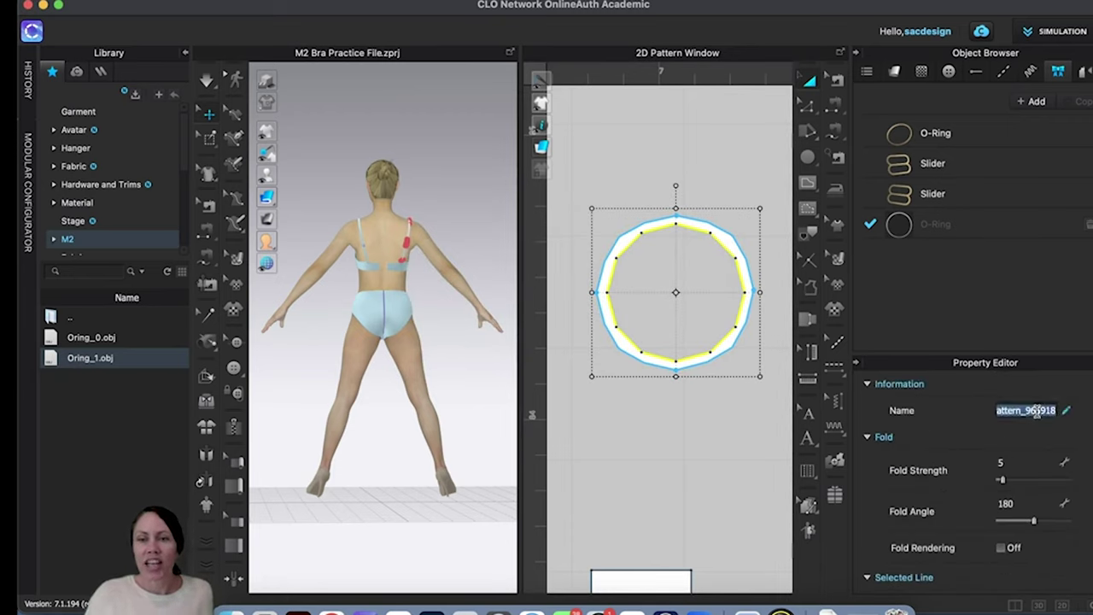
type("oring")
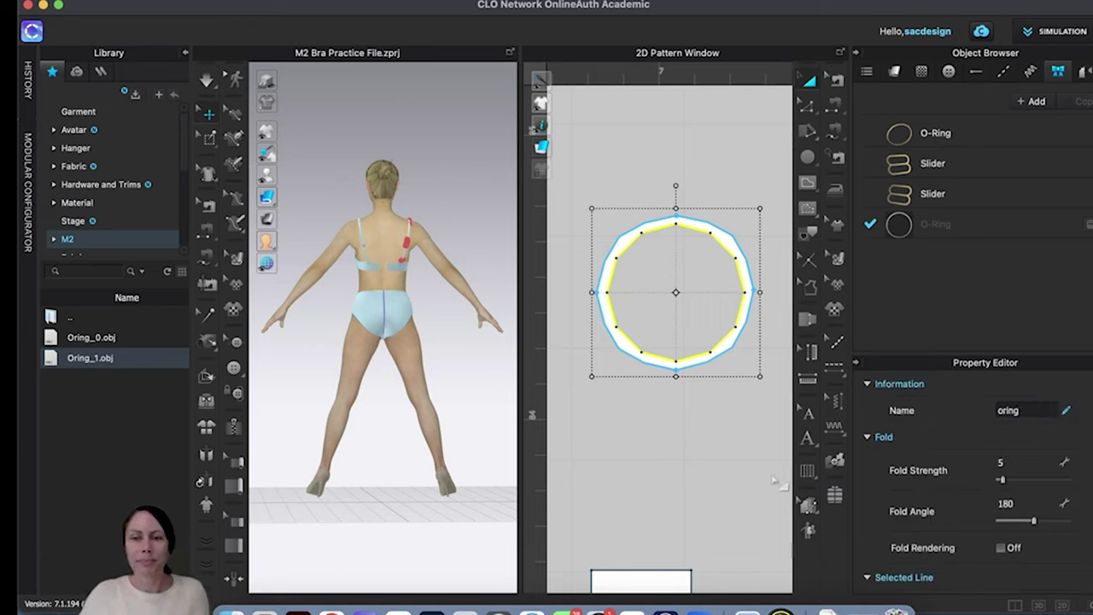
key("Return")
left_click(672, 457)
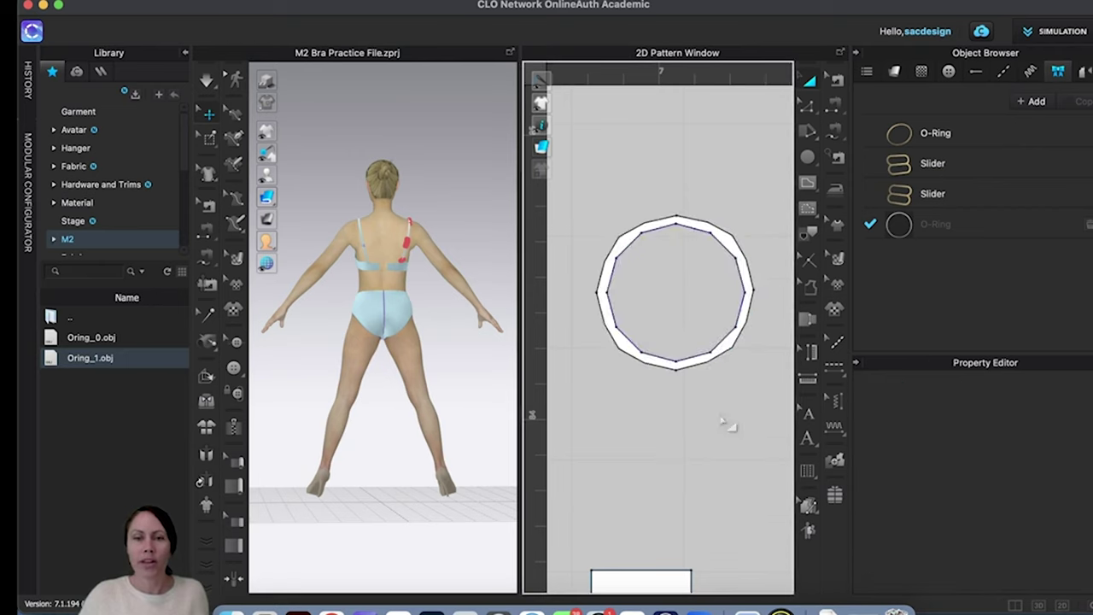
Step: Switch to Finder, delete the Oring folder and Oring.zip from the M2 folder, and return to CLO
left_click(678, 365)
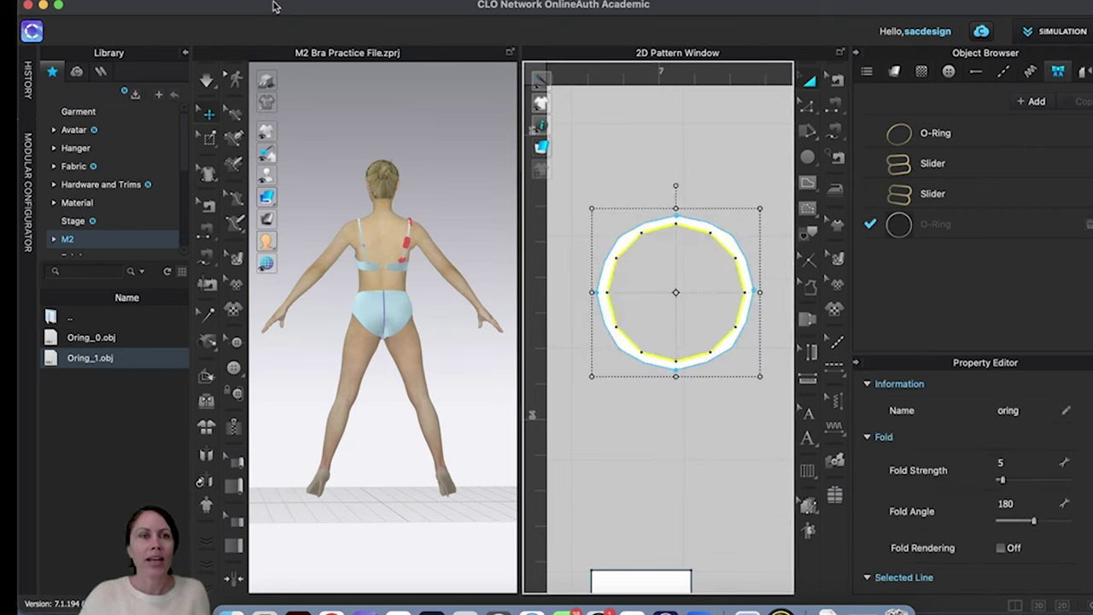
left_click(209, 2)
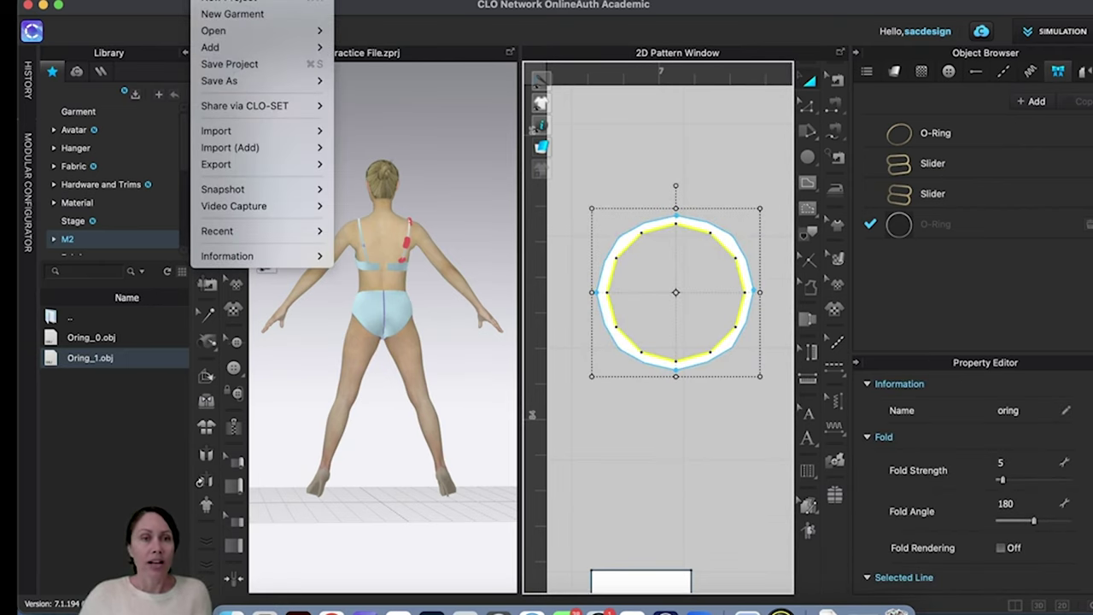
left_click(229, 610)
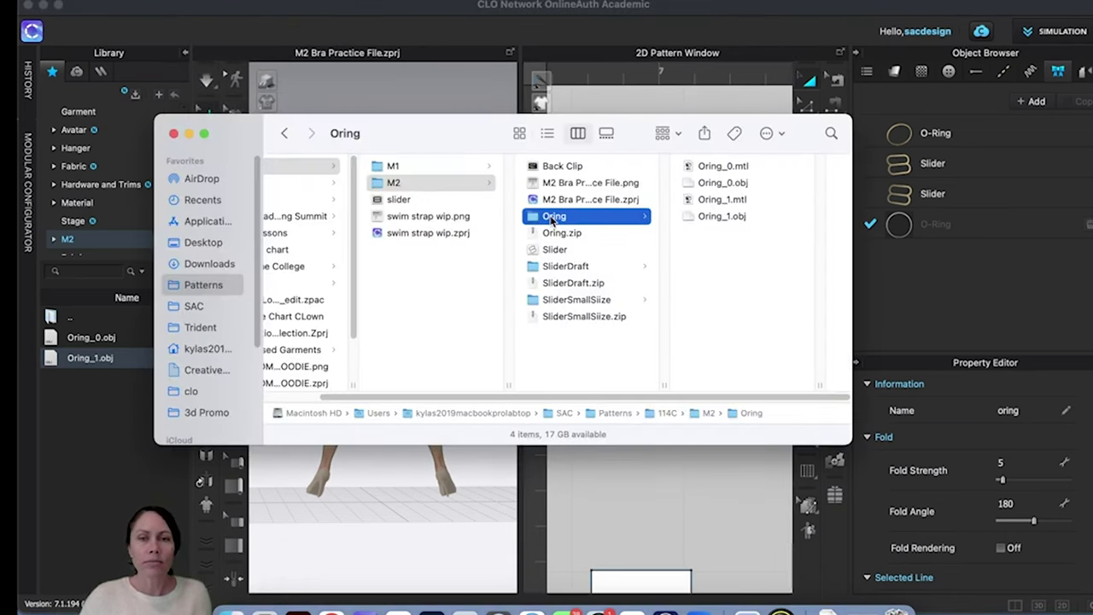
left_click_drag(553, 220, 892, 605)
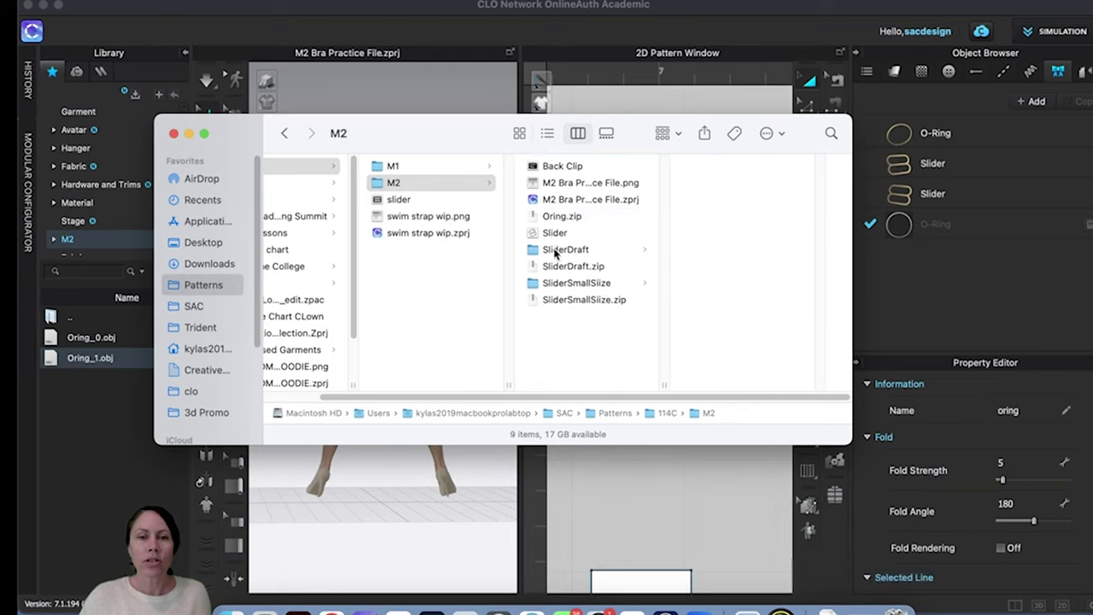
left_click_drag(555, 219, 892, 605)
left_click(650, 497)
left_click(651, 497)
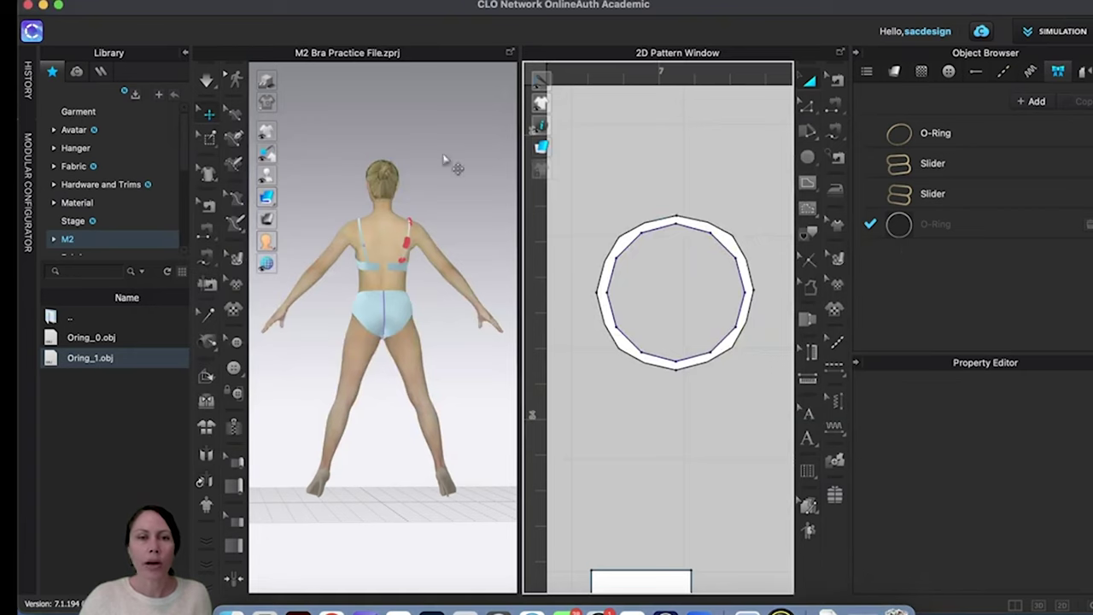
Step: Start an OBJ (Selected) export of the ring, saved as Oriing in the M2 folder
left_click(657, 238)
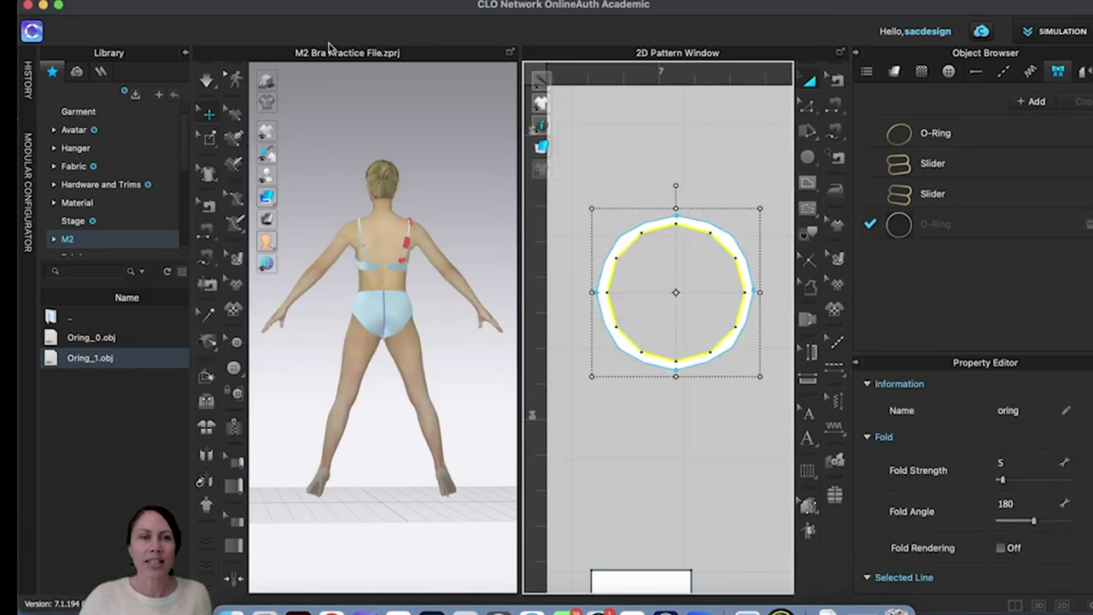
left_click(207, 2)
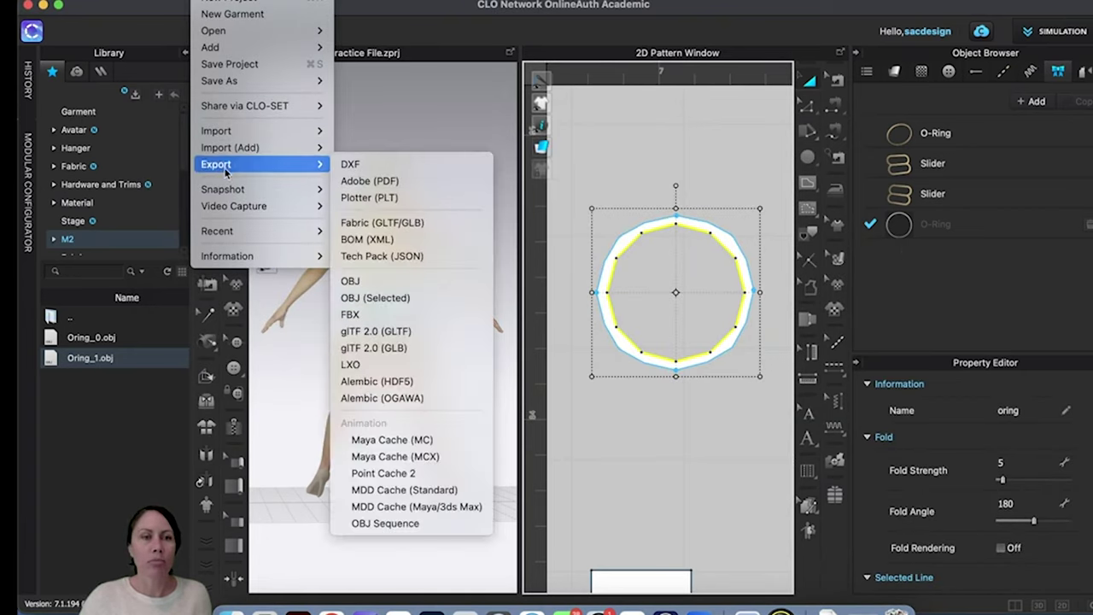
mouse_move(256, 164)
left_click(416, 296)
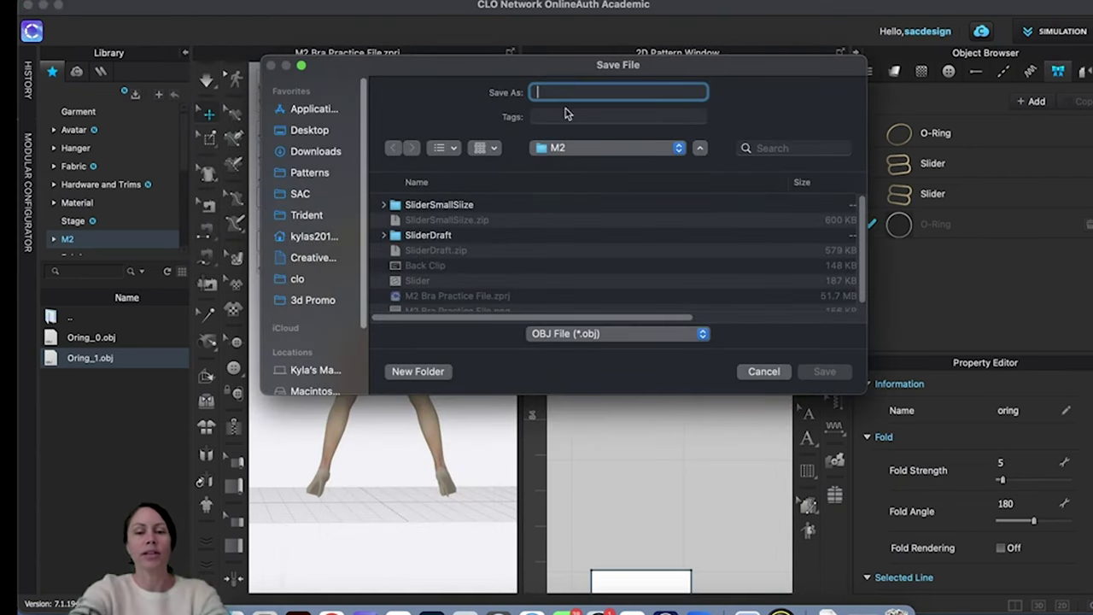
type("Oring")
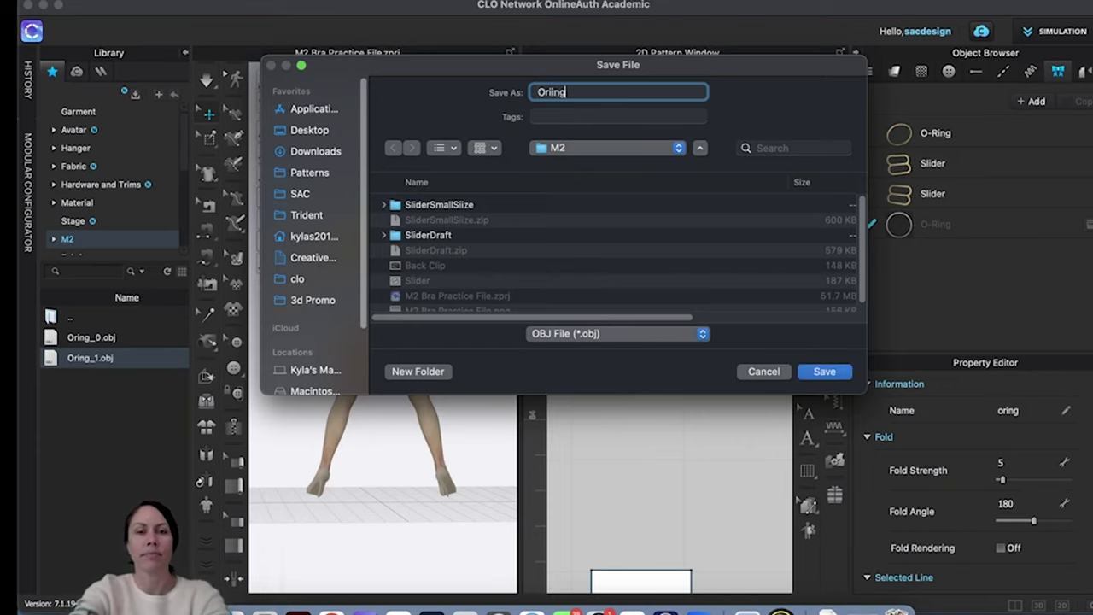
left_click(824, 370)
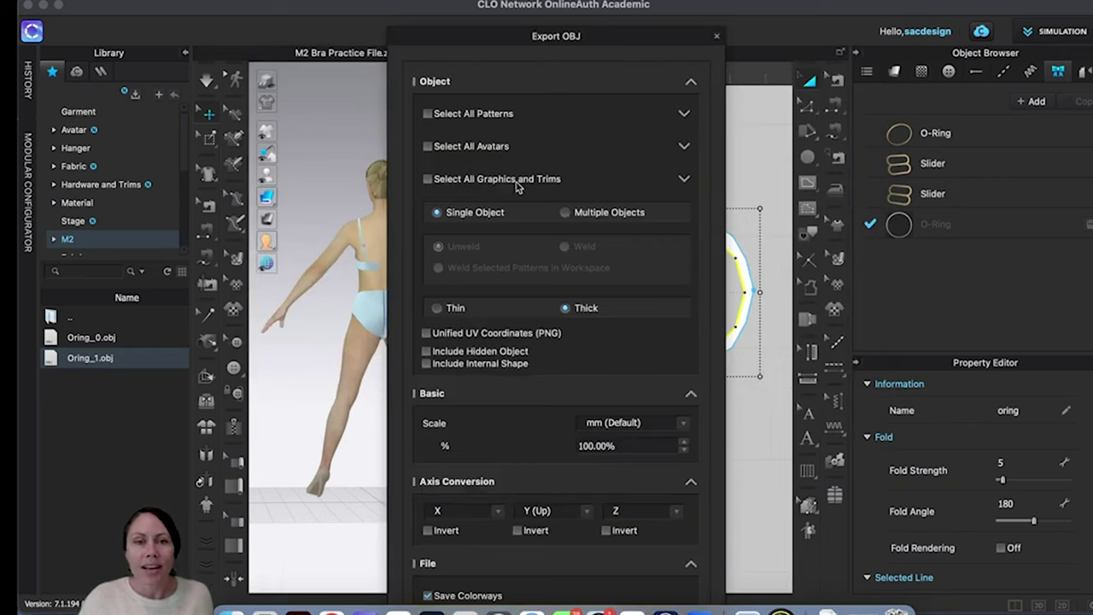
Step: Look through the full pattern list in the OBJ export settings for the ring's name, then cancel the export
left_click(683, 115)
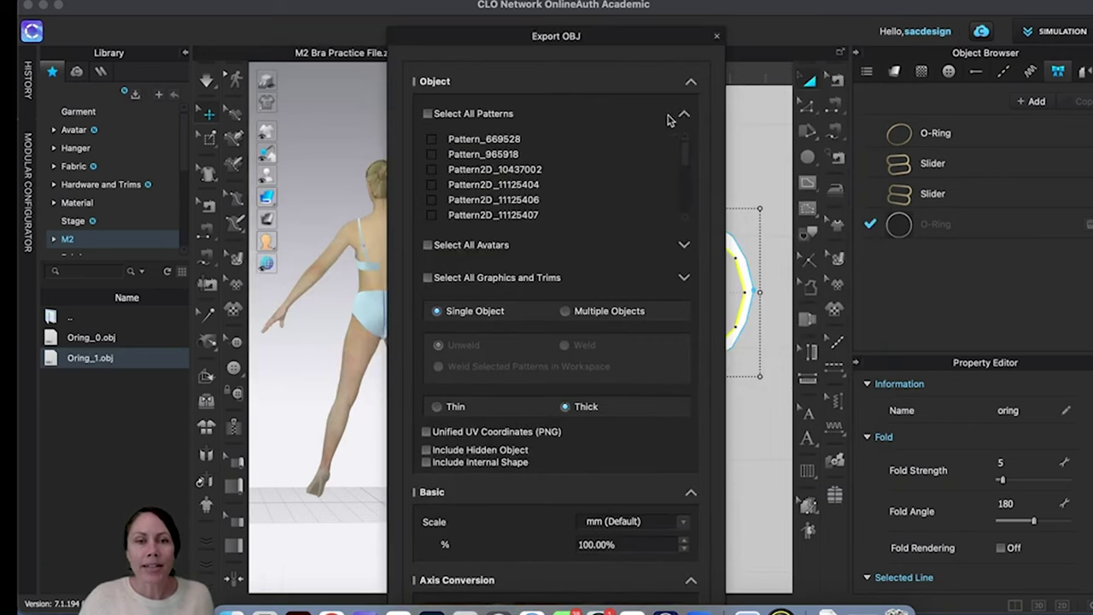
scroll(555, 171, "down", 5)
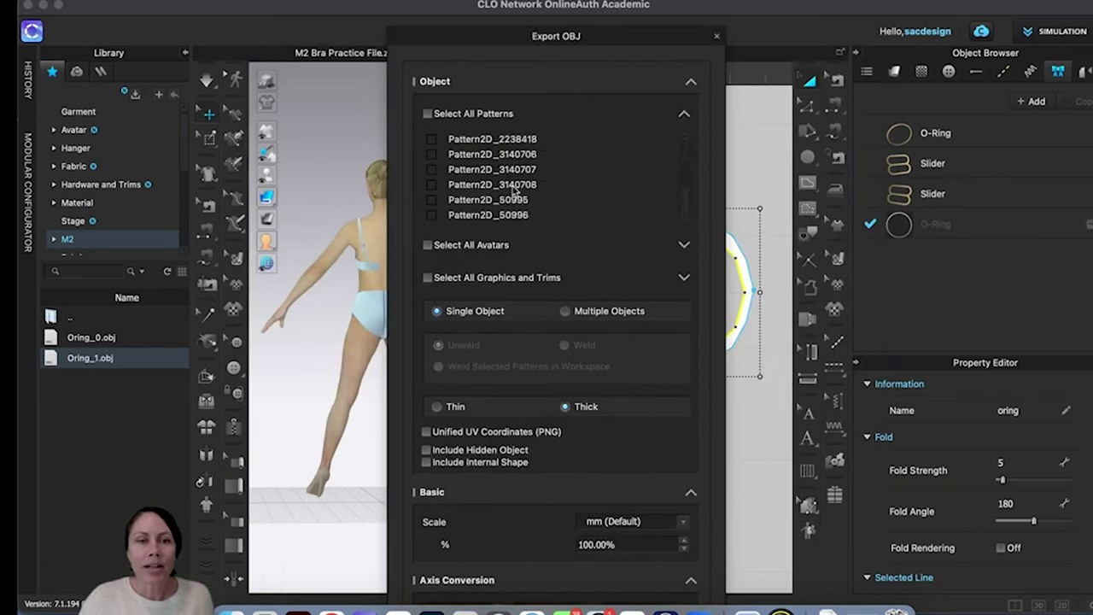
scroll(516, 186, "up", 3)
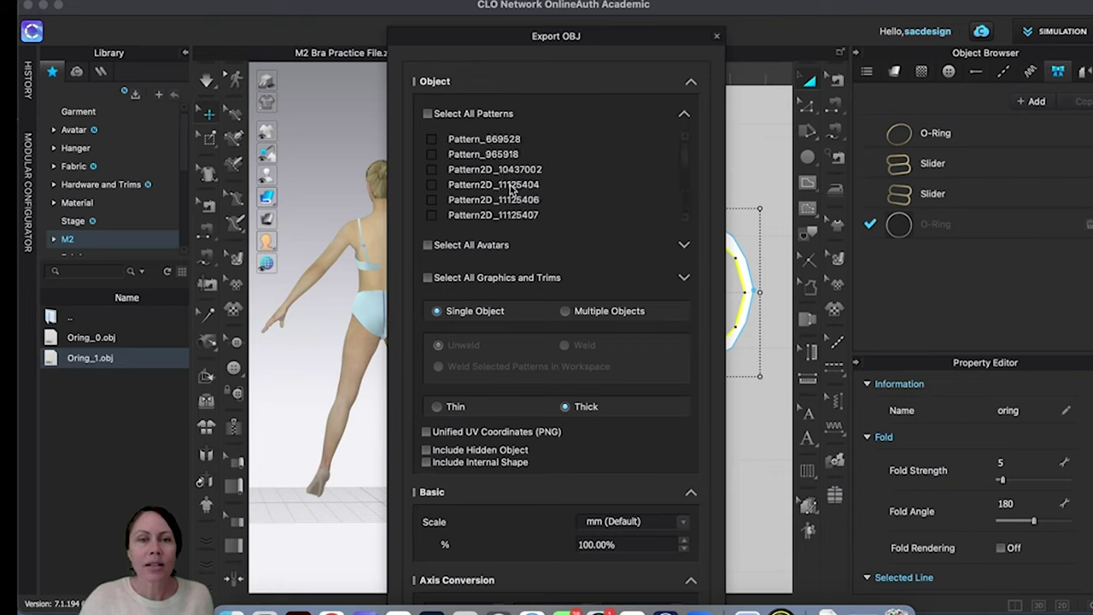
scroll(485, 167, "down", 3)
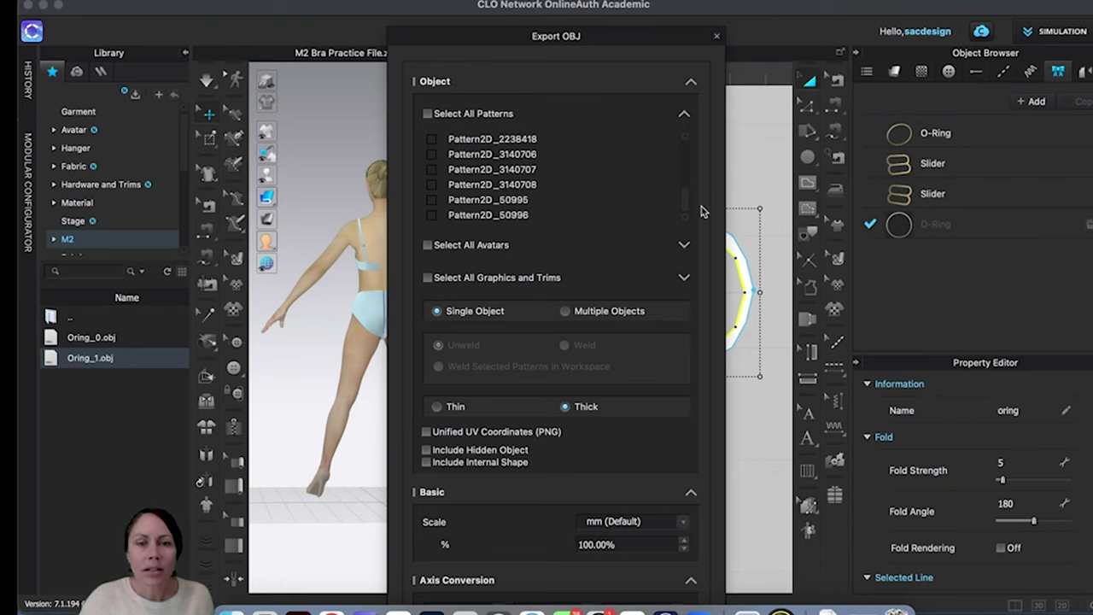
left_click_drag(683, 208, 688, 148)
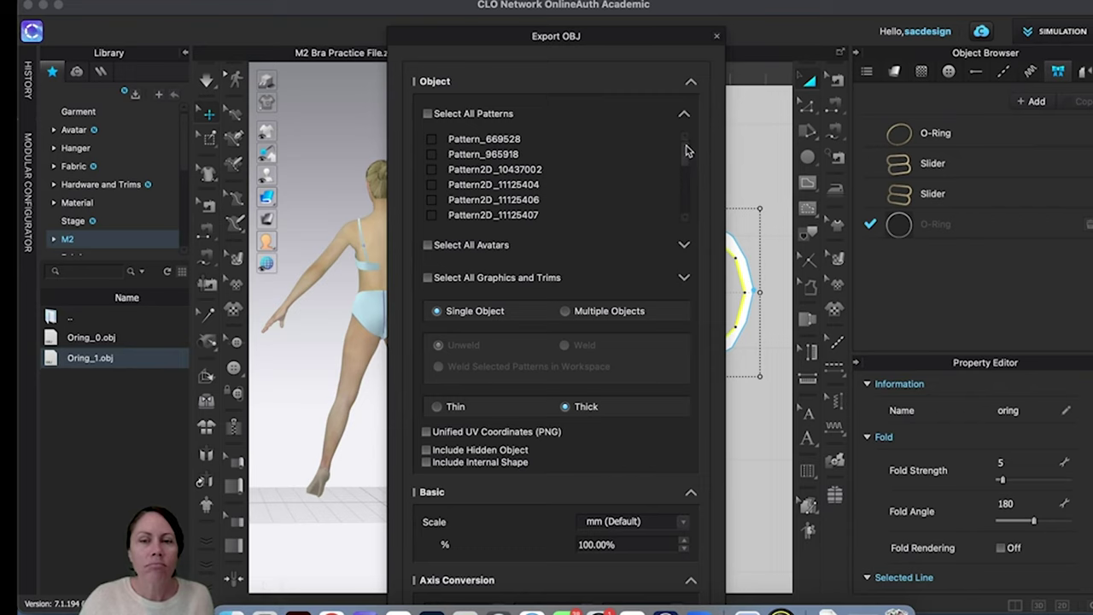
left_click_drag(689, 151, 685, 232)
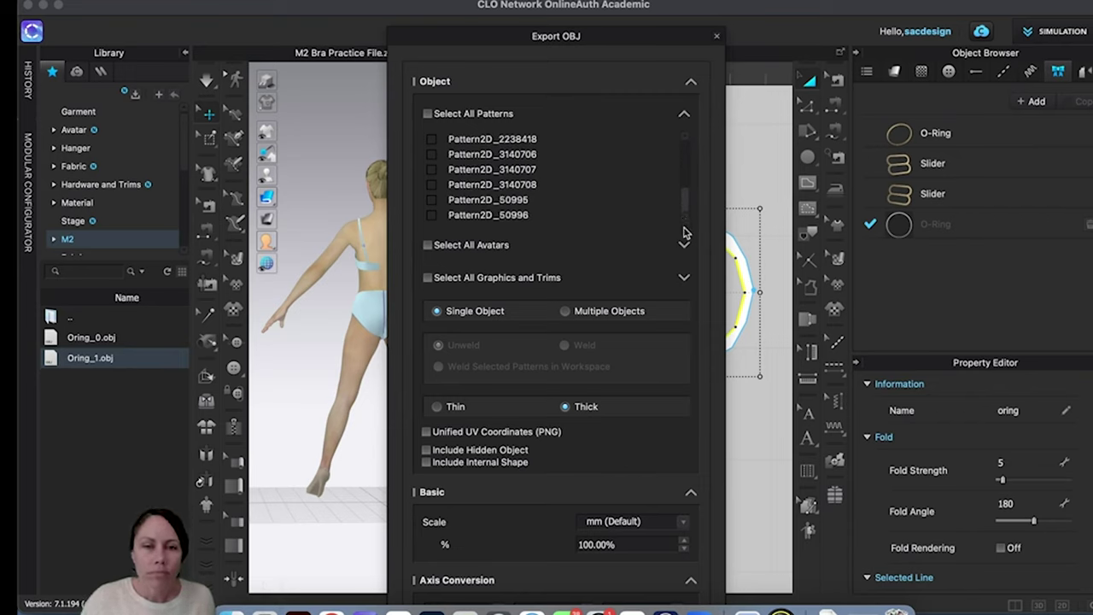
left_click_drag(683, 227, 696, 109)
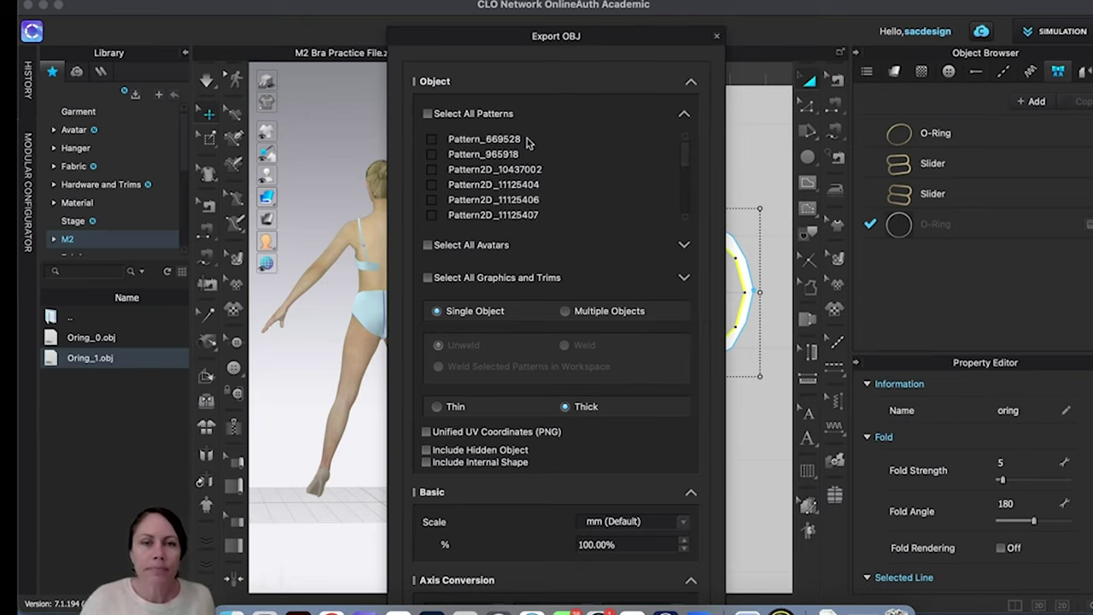
mouse_move(630, 34)
left_mouse_down()
mouse_move(581, 0)
mouse_move(637, 25)
left_mouse_up()
key("Escape")
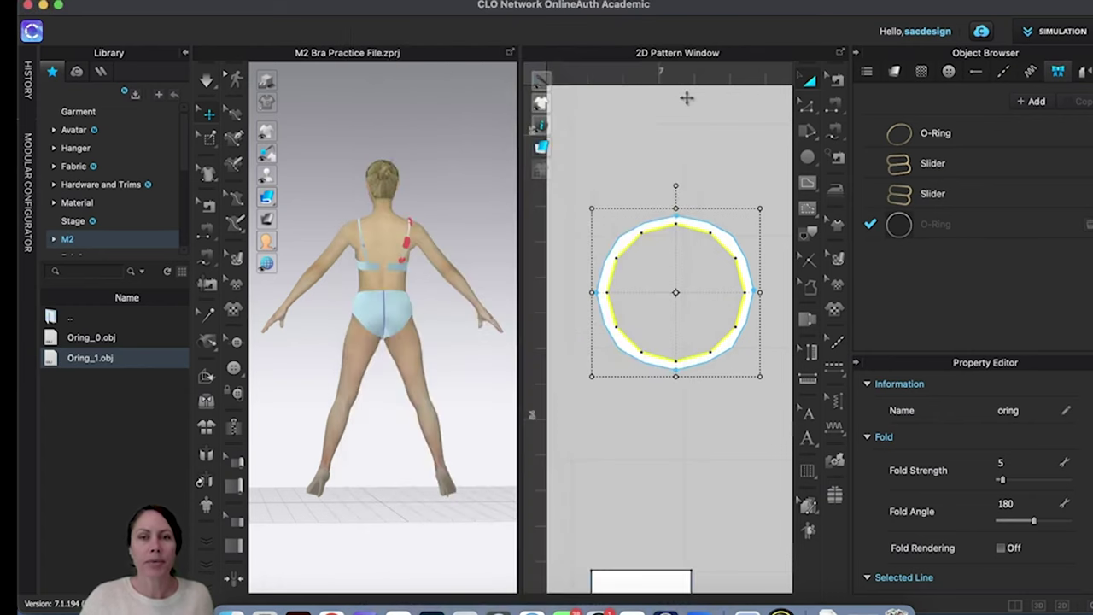
Step: Select the whole ring pattern piece in the 2D pattern and rename it Ring
left_click(702, 152)
left_click(730, 248)
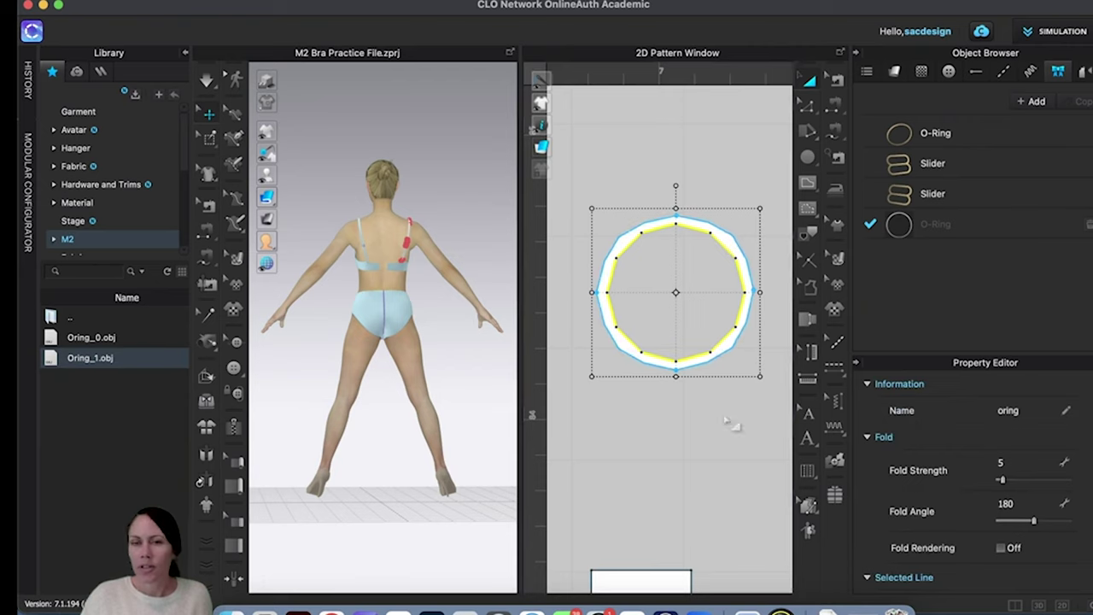
left_click(702, 427)
left_click(699, 361)
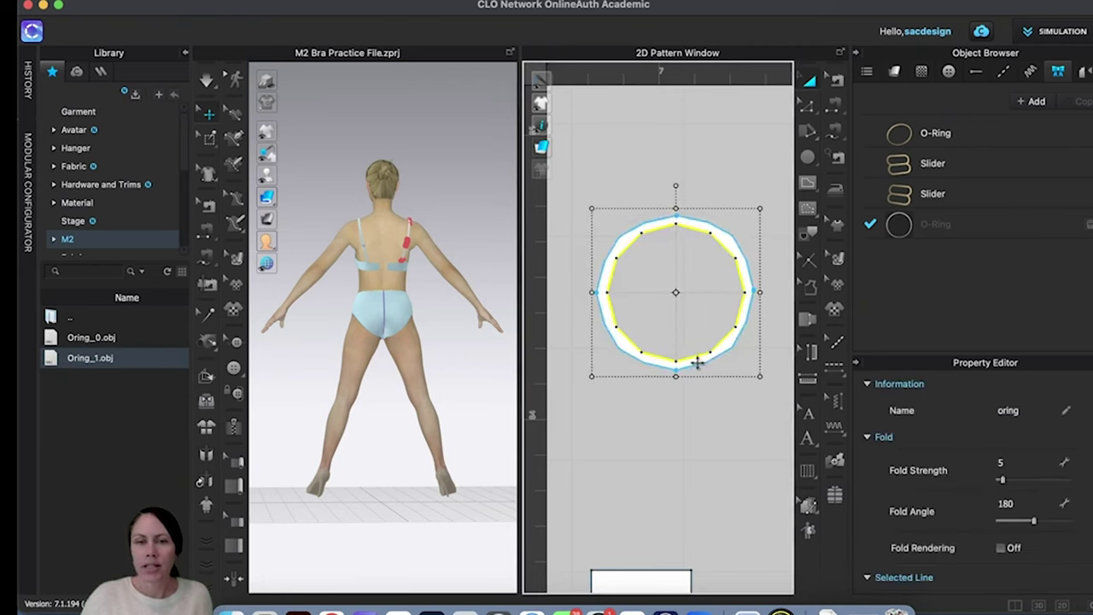
left_click(699, 360)
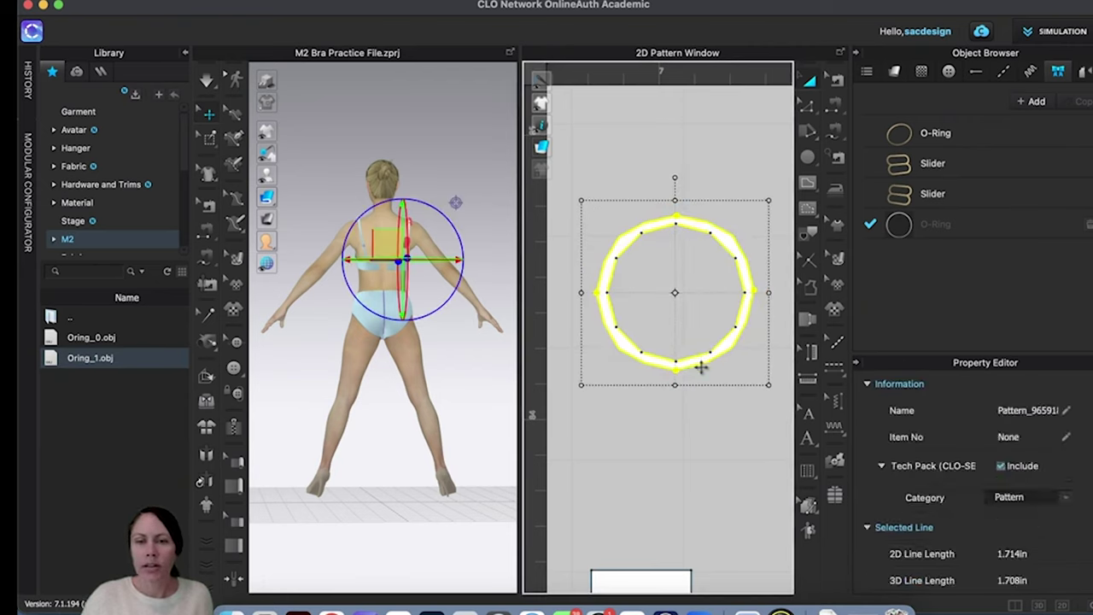
double_click(1047, 411)
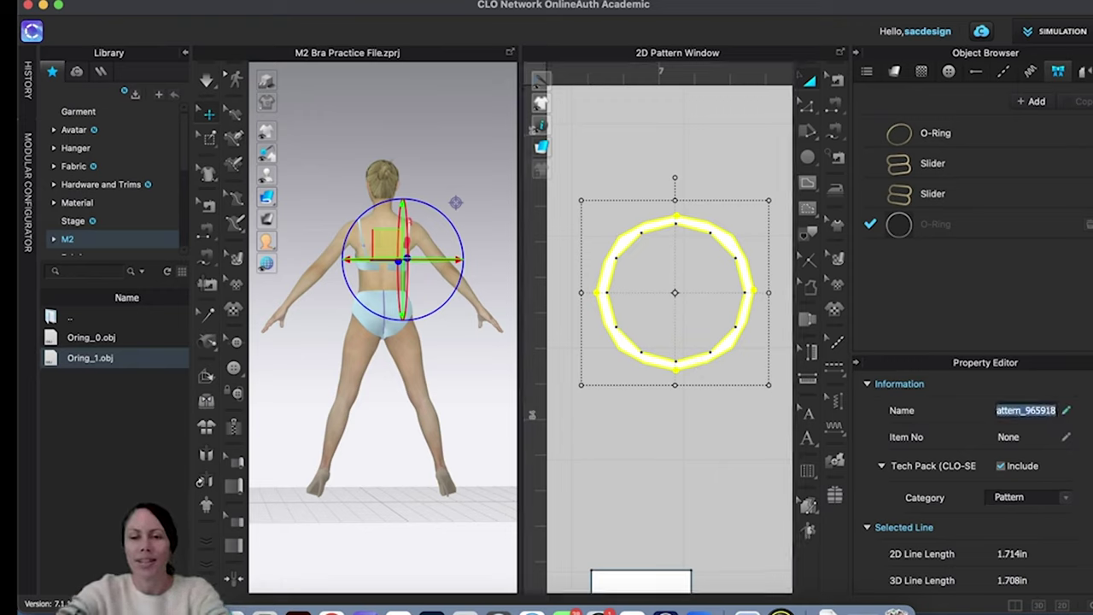
type("Ring")
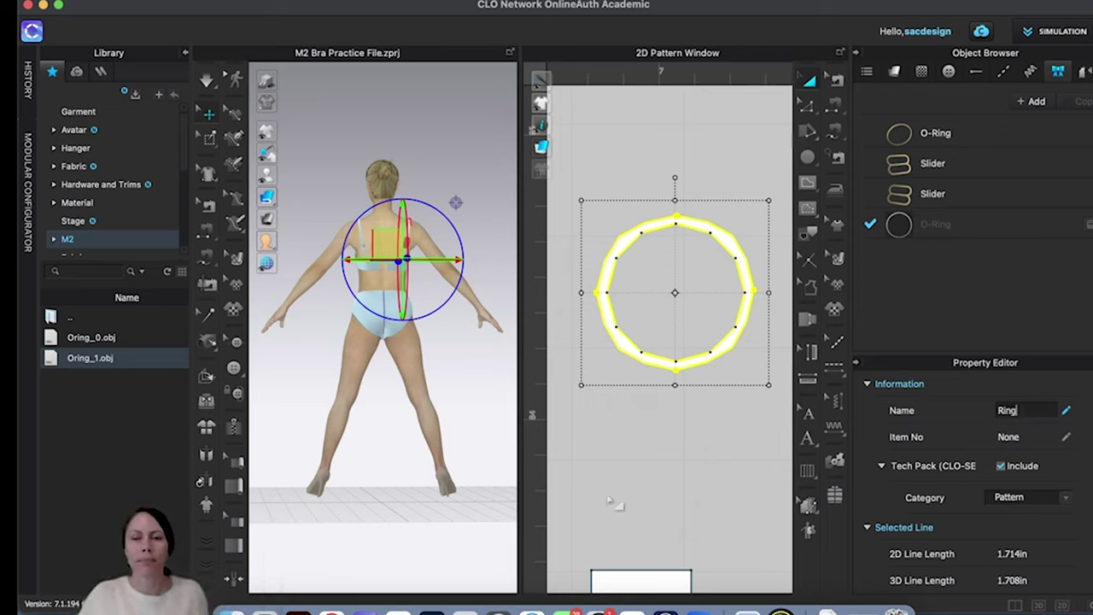
key("Return")
left_click(623, 424)
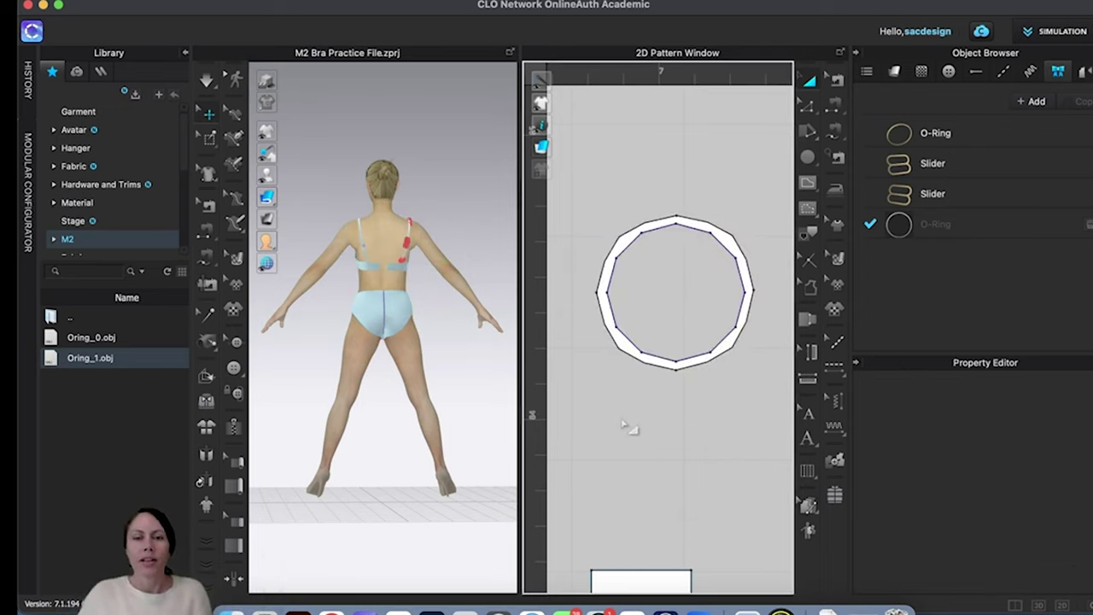
Step: Start an OBJ (Selected) export of the ring pattern piece, saved as Ring in the M2 folder
left_click(621, 345)
left_click(209, 1)
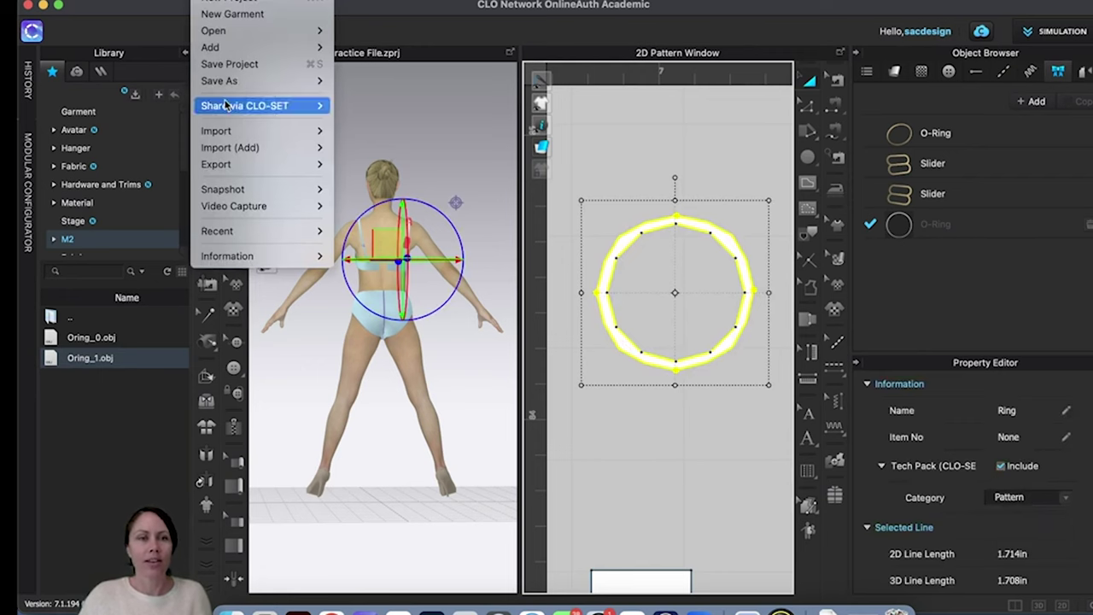
mouse_move(248, 164)
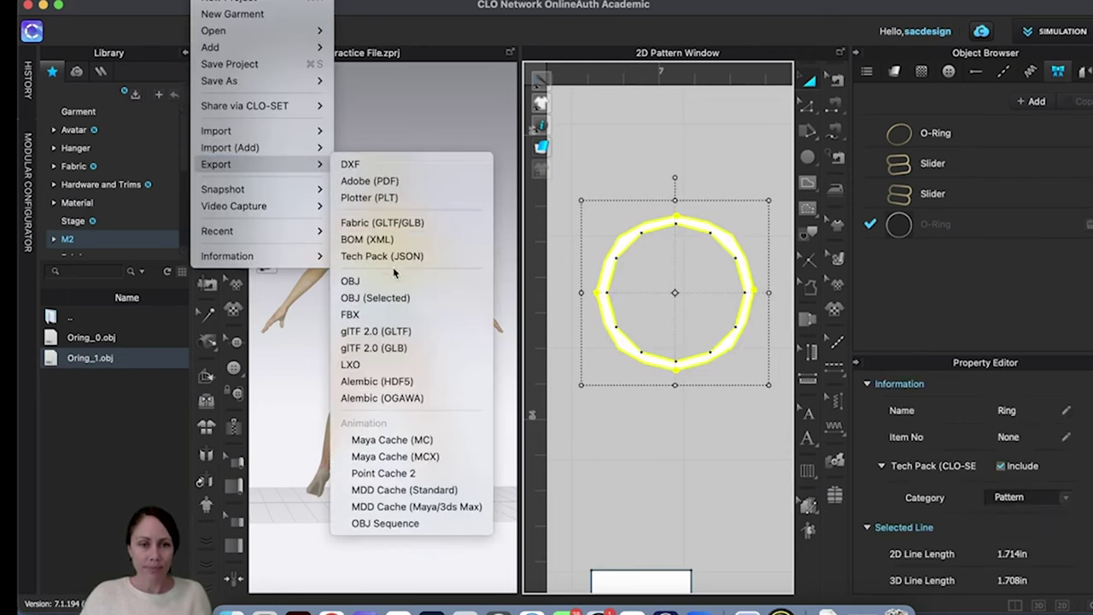
left_click(376, 297)
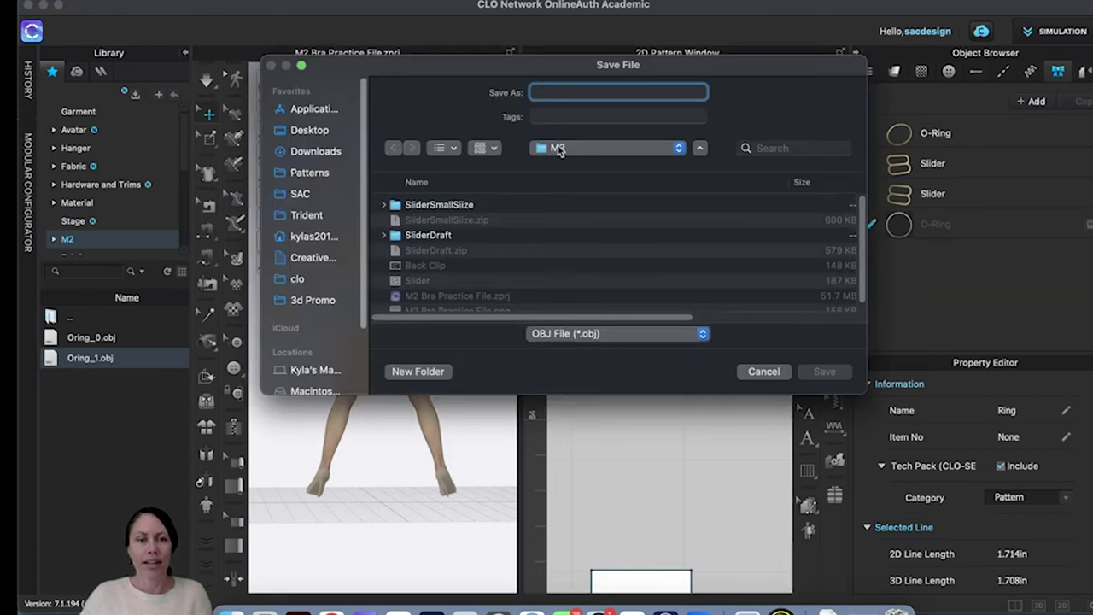
type("Ring")
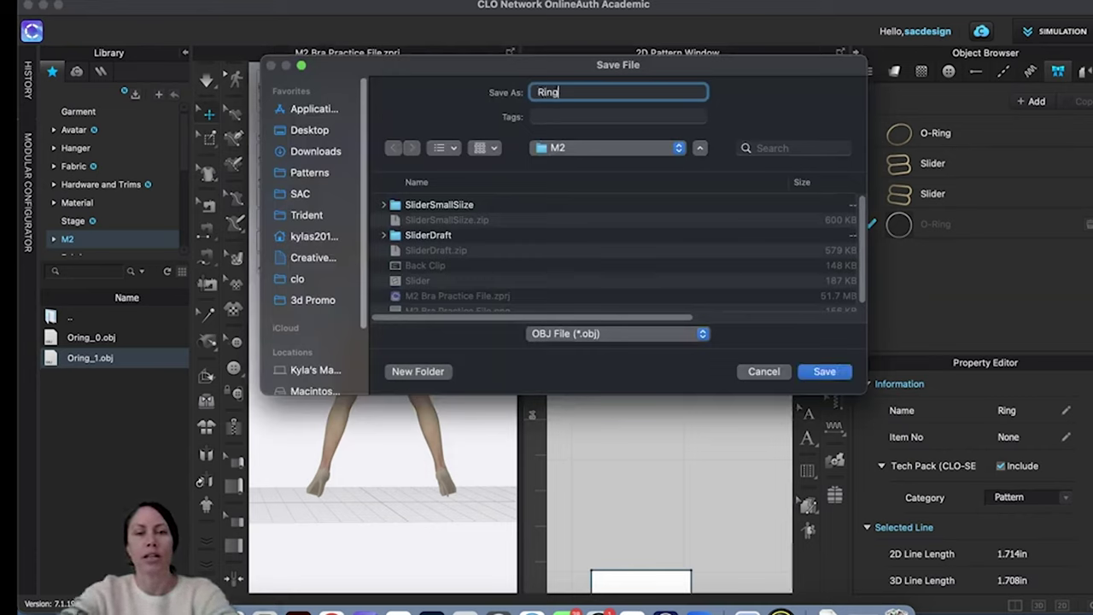
left_click(840, 373)
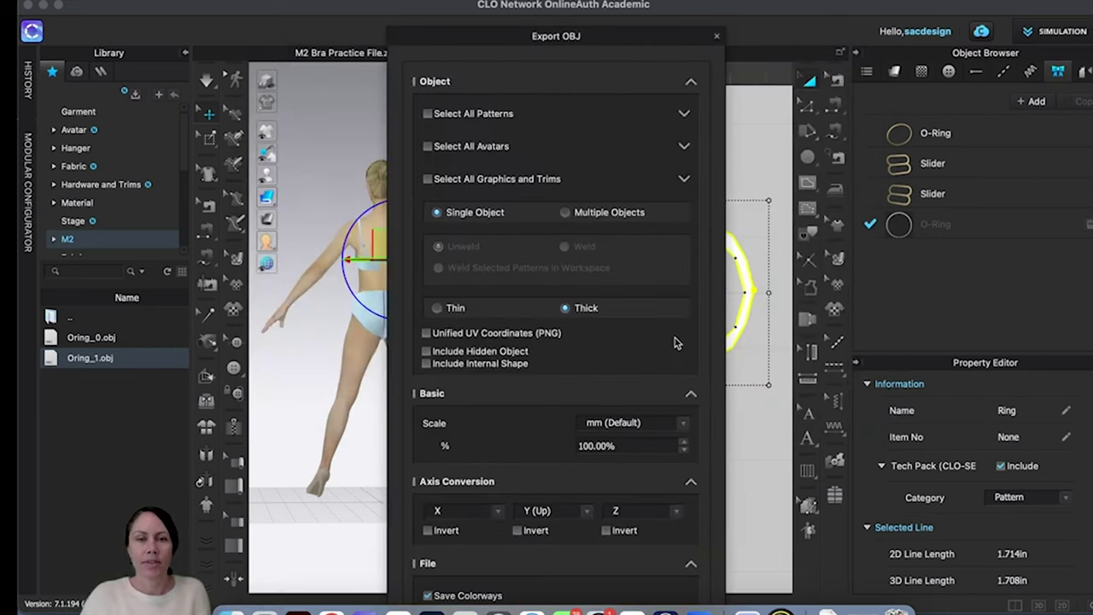
Step: Check the export's pattern list for Ring, then complete the OBJ export as a single thick object at 100% in mm
left_click(685, 113)
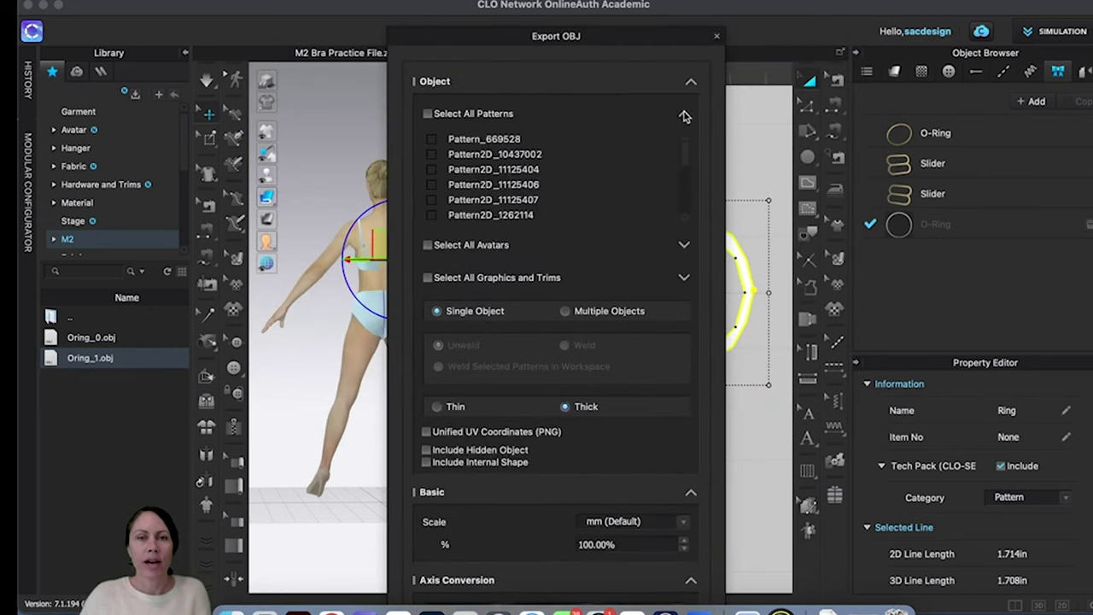
scroll(681, 158, "down", 5)
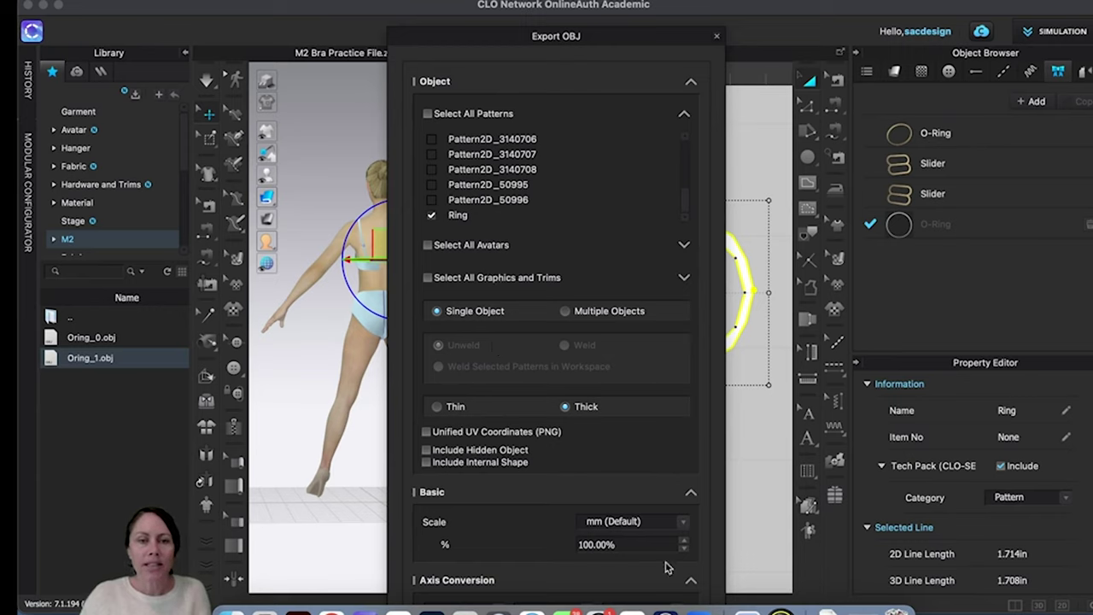
left_click(684, 117)
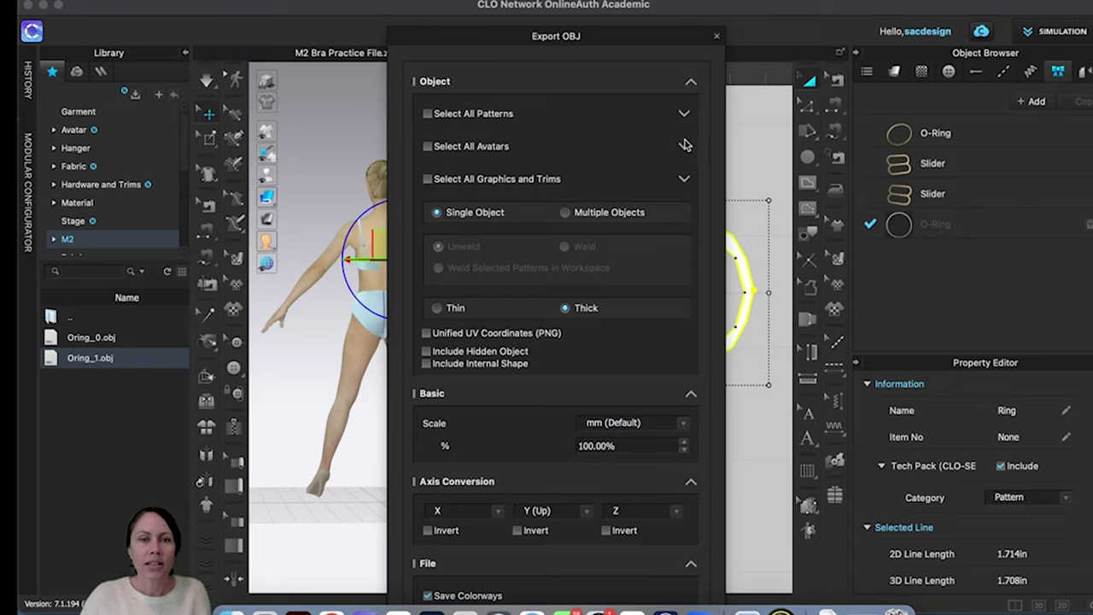
left_click(690, 82)
left_click(612, 460)
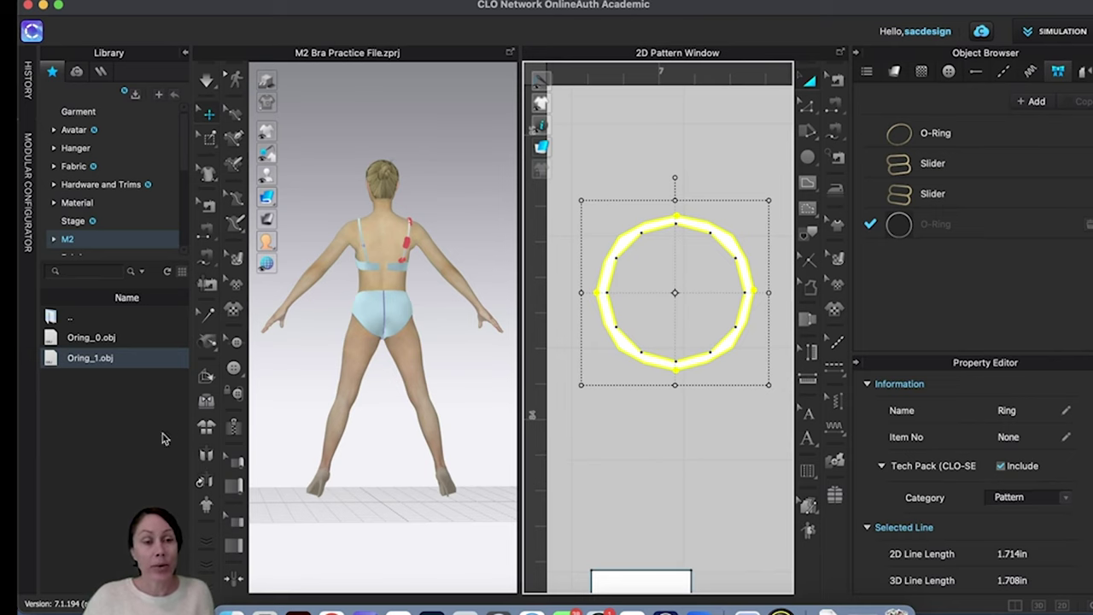
Step: Switch to Finder, extract Ring.zip in the M2 folder, and return to CLO
left_click(232, 611)
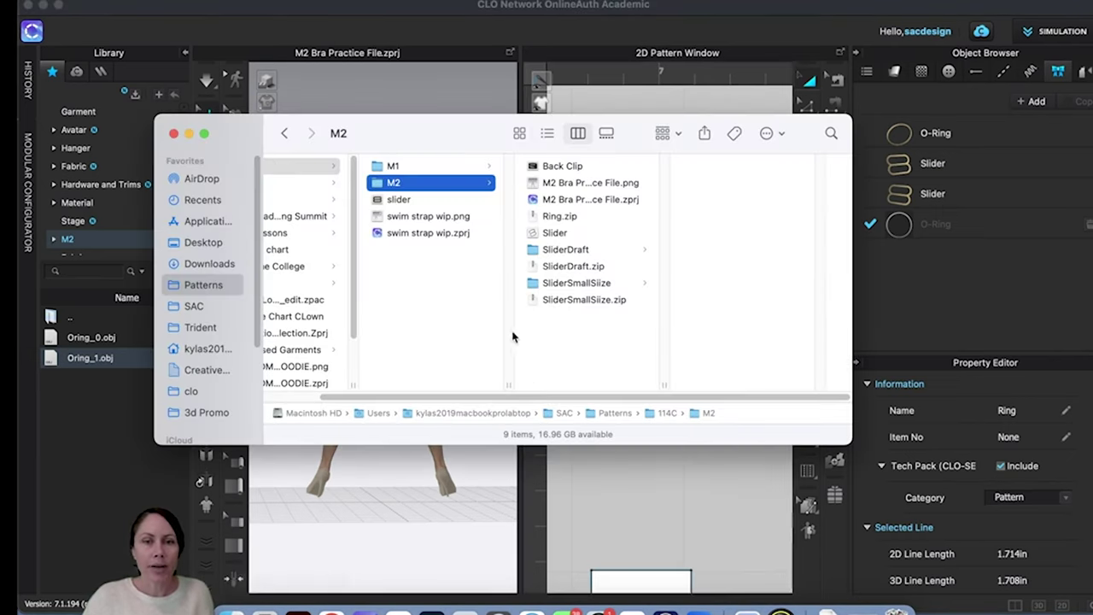
double_click(560, 216)
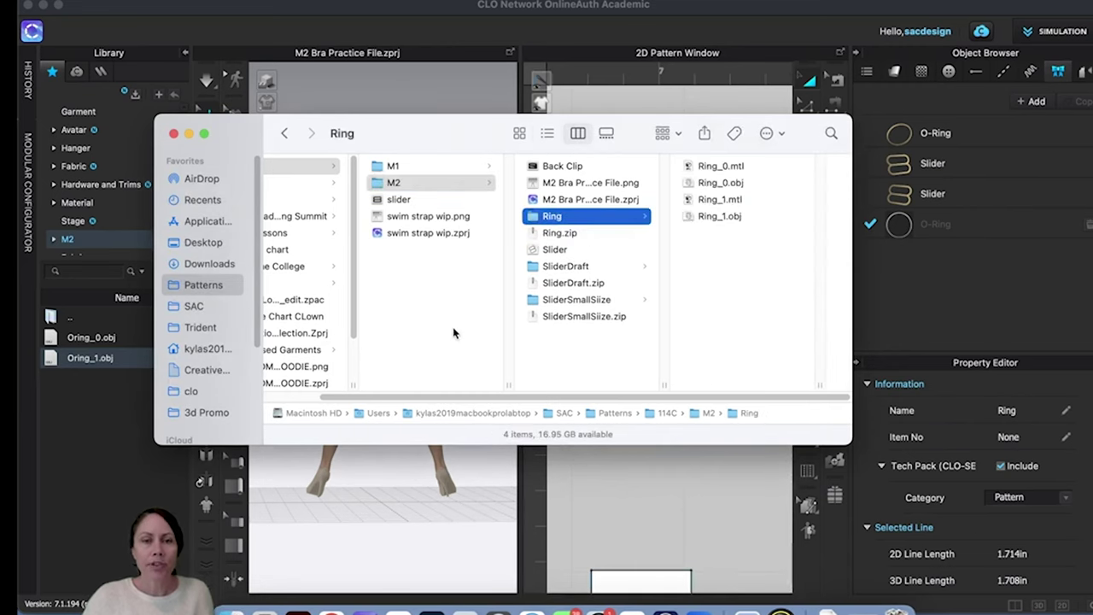
left_click(127, 511)
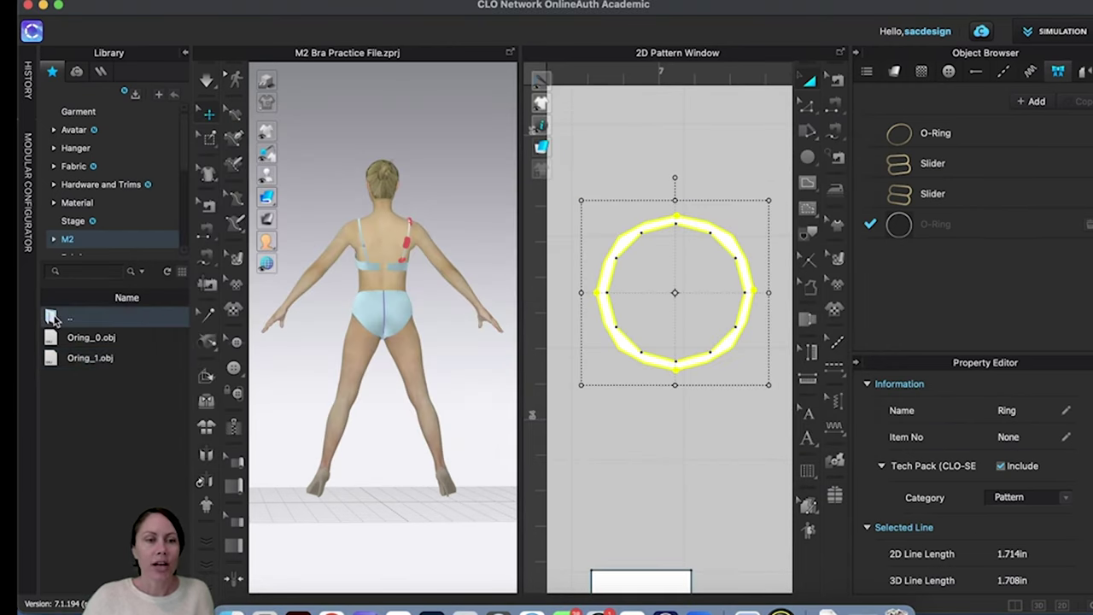
Step: Browse the M2 library to the Ring folder and add Ring_0.obj to the workspace as an avatar object in mm
double_click(51, 318)
double_click(59, 339)
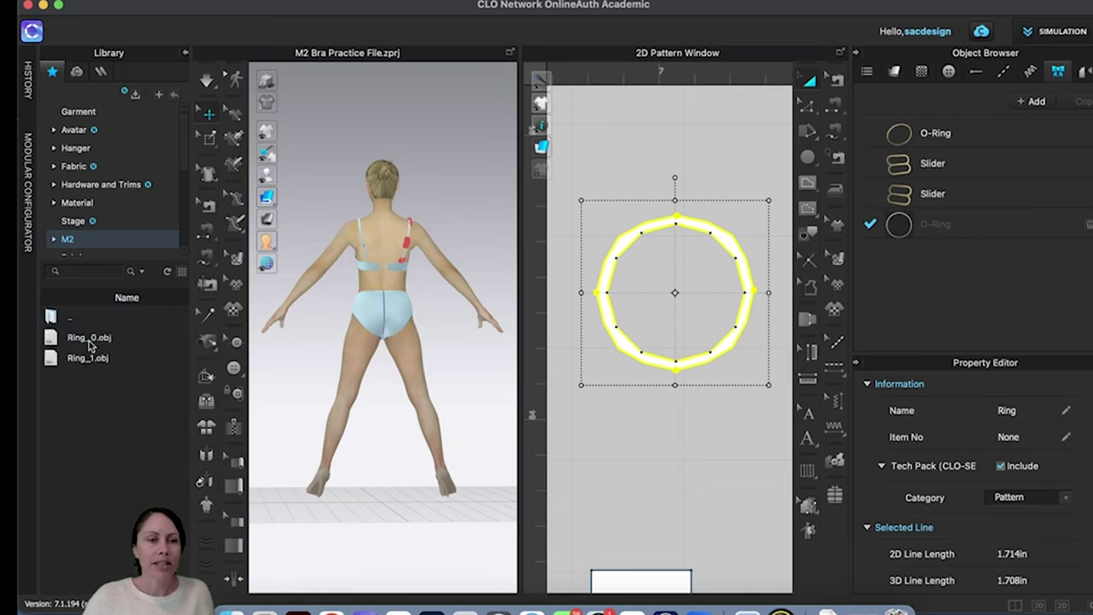
right_click(89, 342)
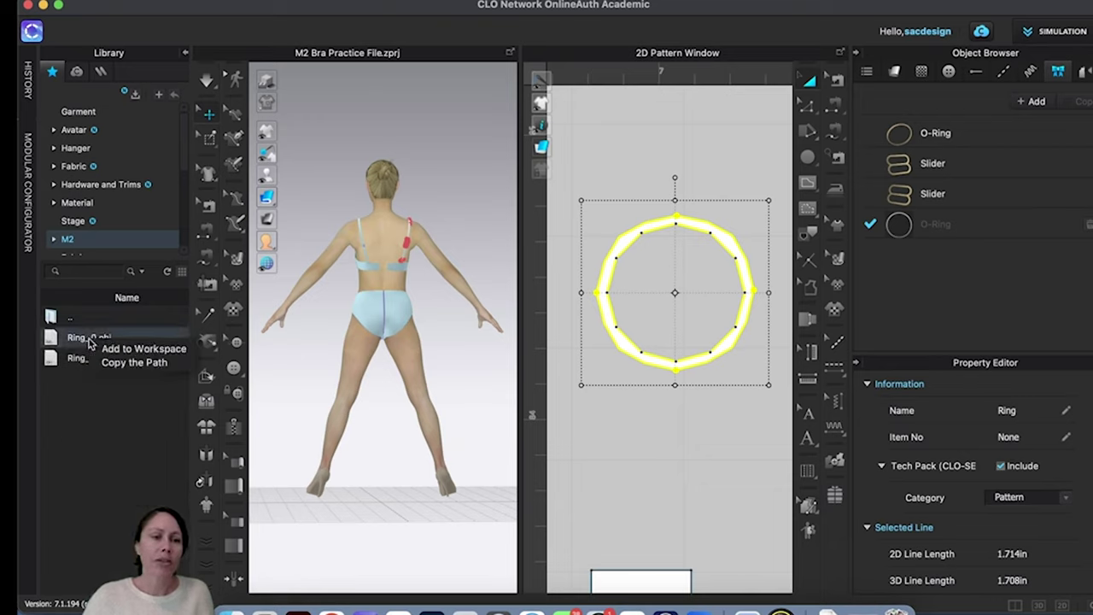
left_click(128, 349)
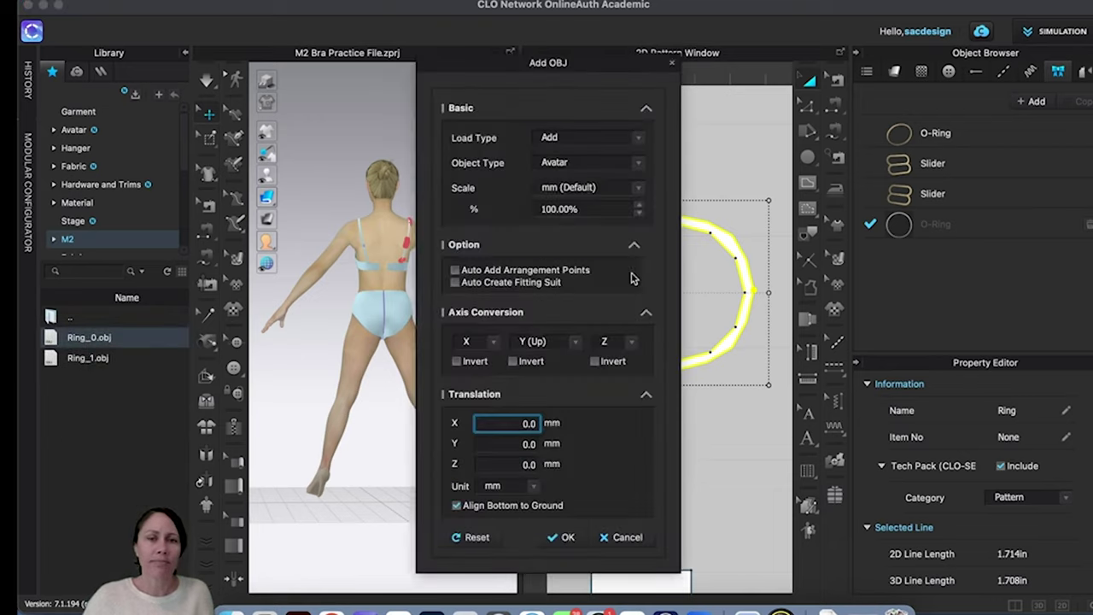
left_click(555, 537)
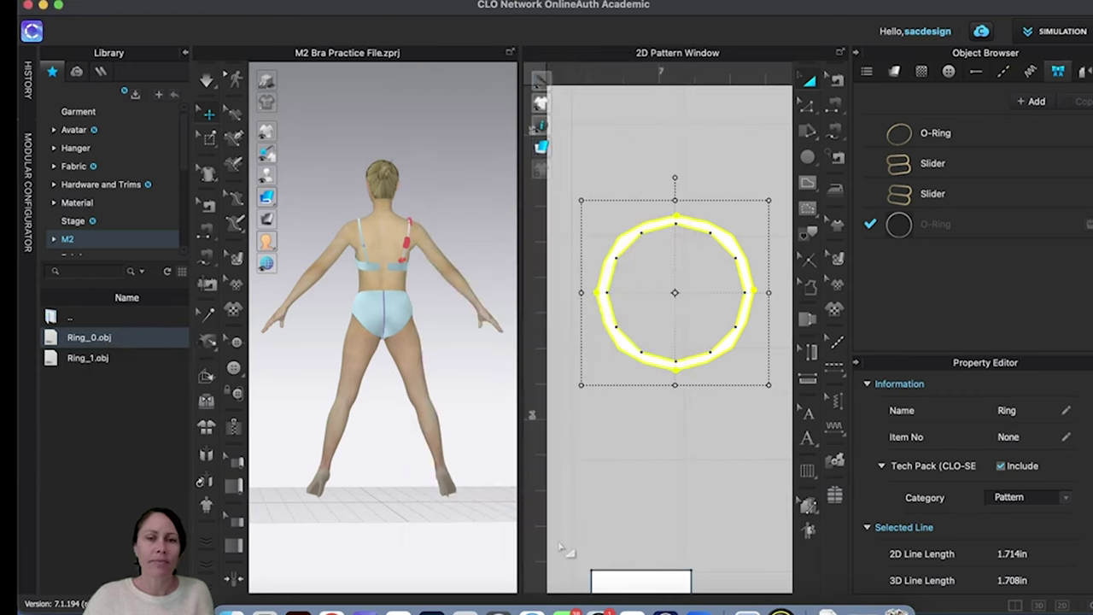
Step: Move the imported ring from the floor up and across to beside the lower end of the avatar's right back strap
right_click_drag(415, 518, 401, 479)
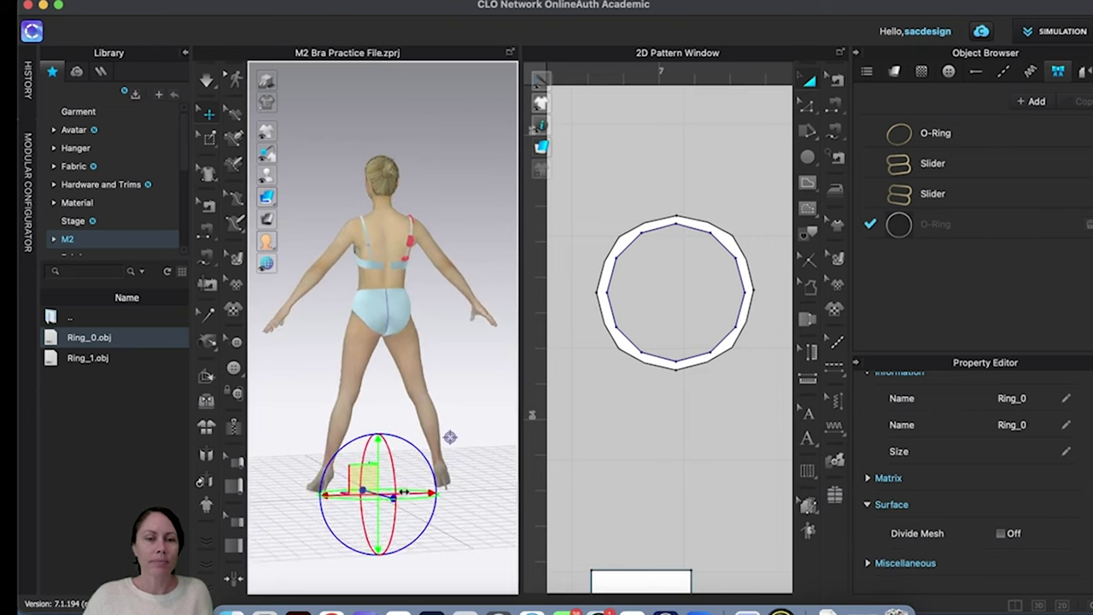
left_click_drag(378, 457, 401, 220)
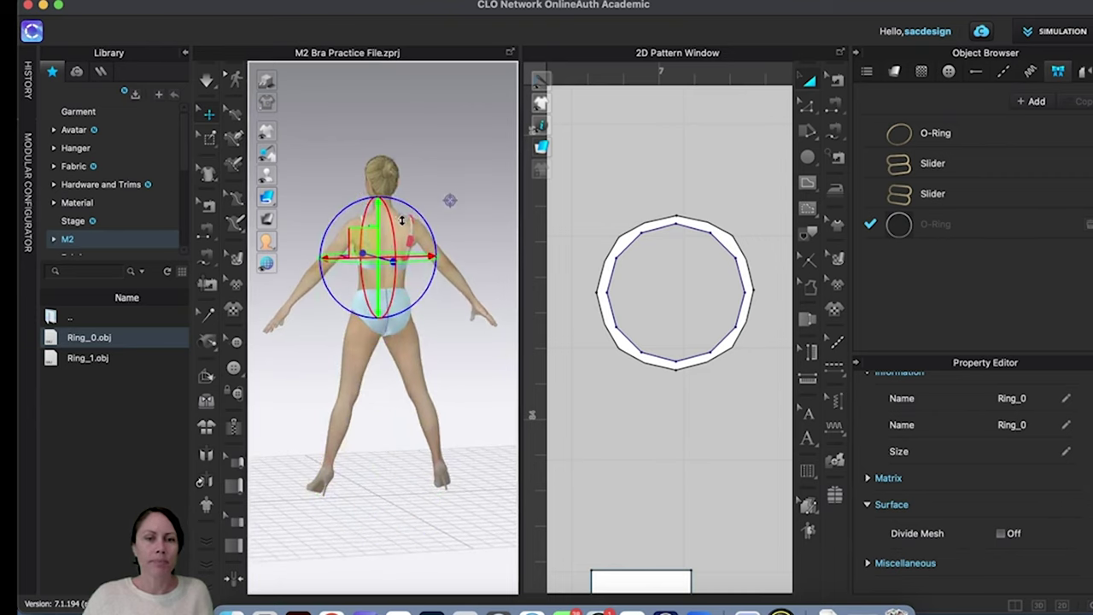
scroll(380, 316, "up", 5)
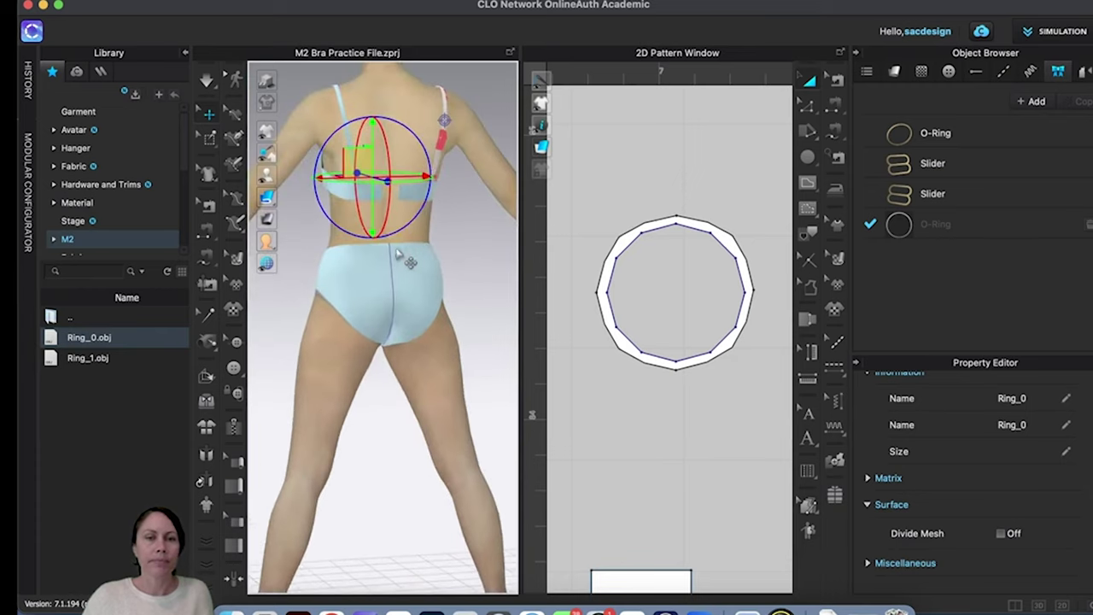
middle_click_drag(397, 324, 364, 390)
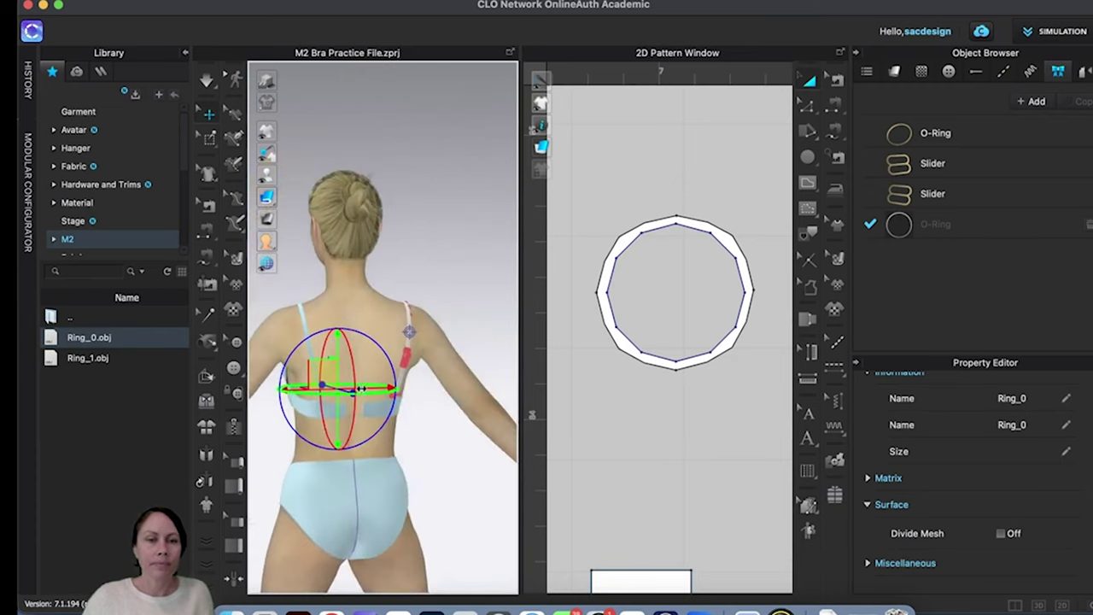
left_click_drag(365, 390, 436, 391)
scroll(419, 358, "up", 5)
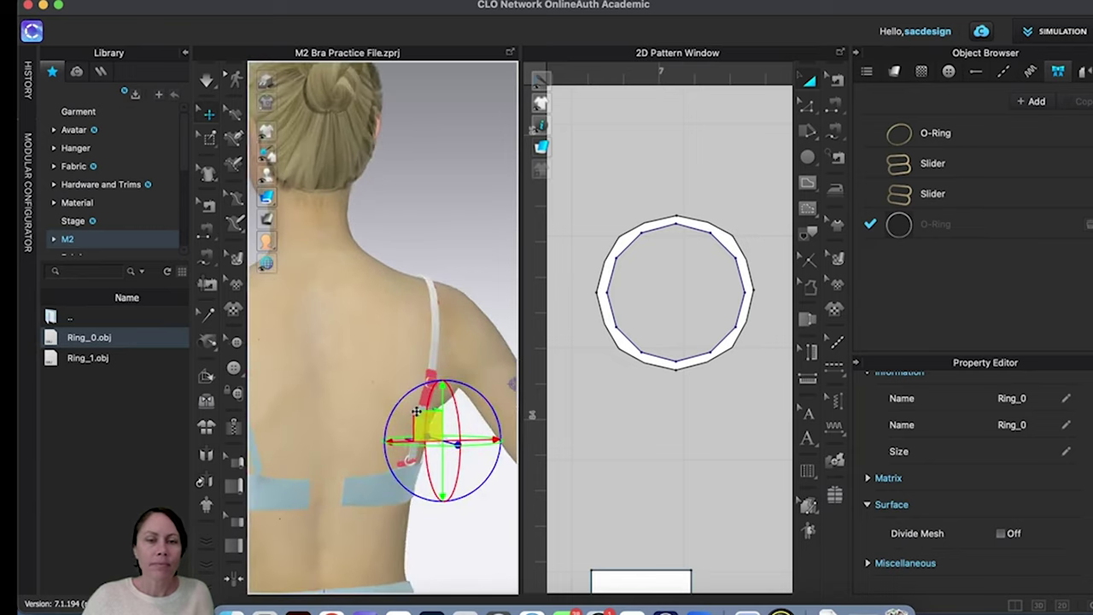
middle_click_drag(418, 358, 395, 249)
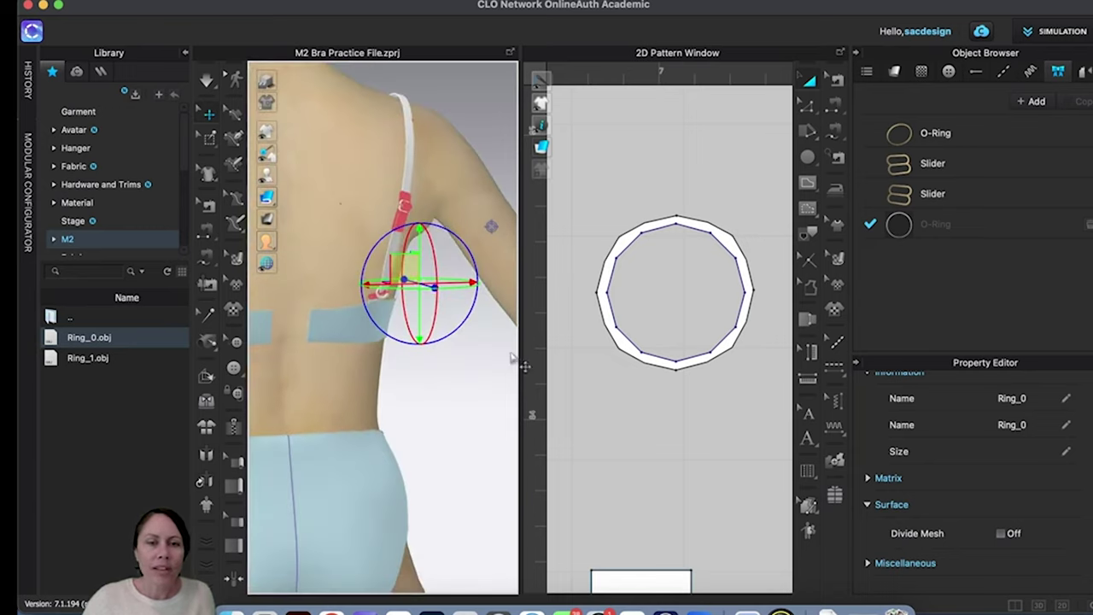
Step: Delete the original ring pattern piece from the 2D pattern
left_click(612, 332)
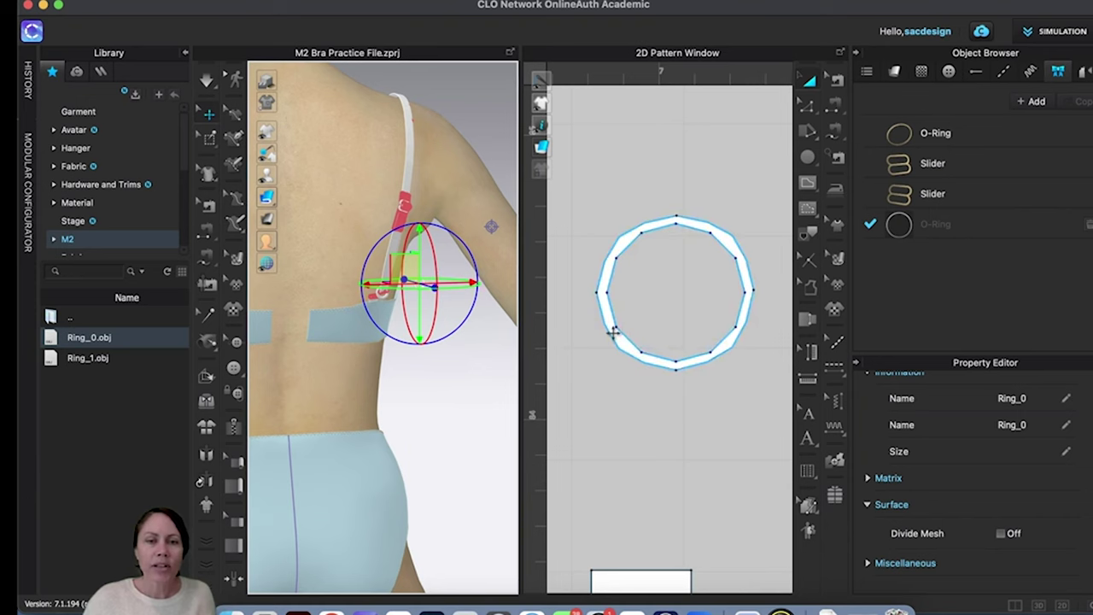
left_click(612, 332)
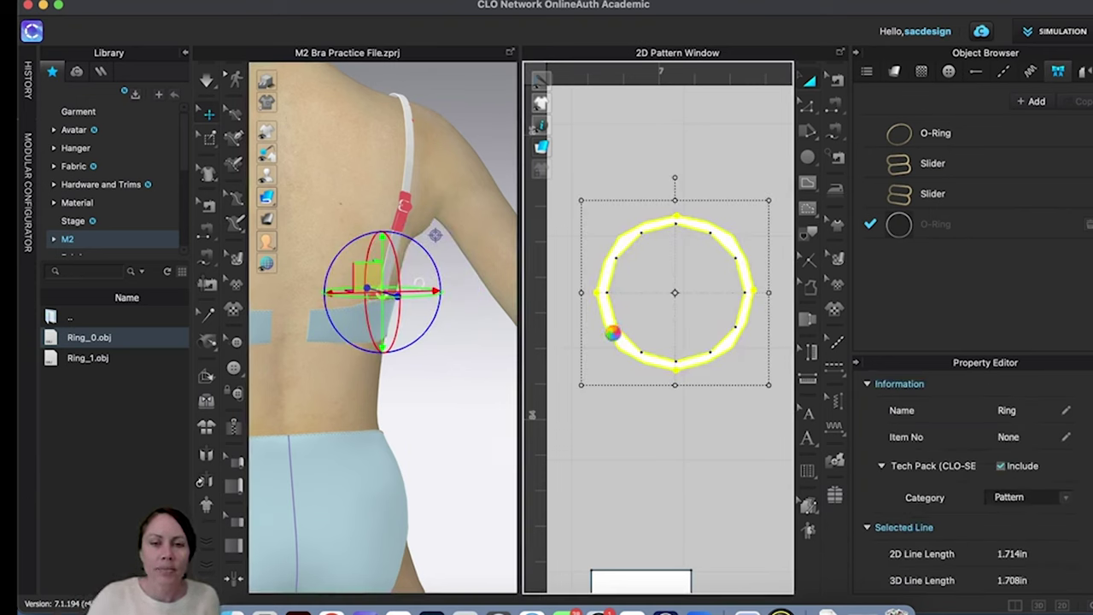
left_click(499, 325)
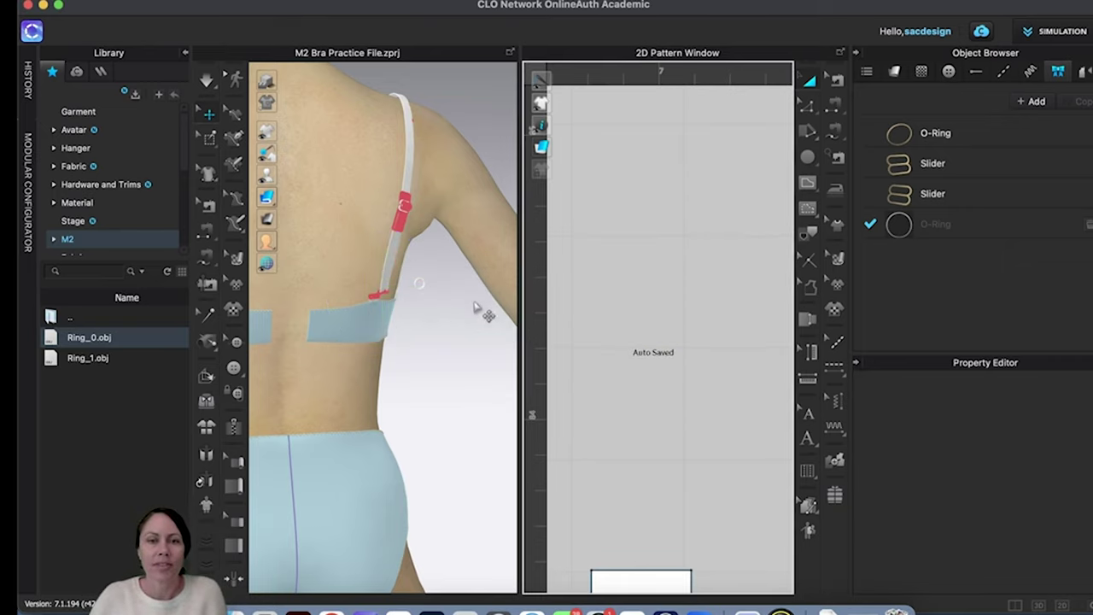
Step: Select the imported ring mesh and move it level with the gap between the back strap and the strap loop on the band
left_click(421, 291)
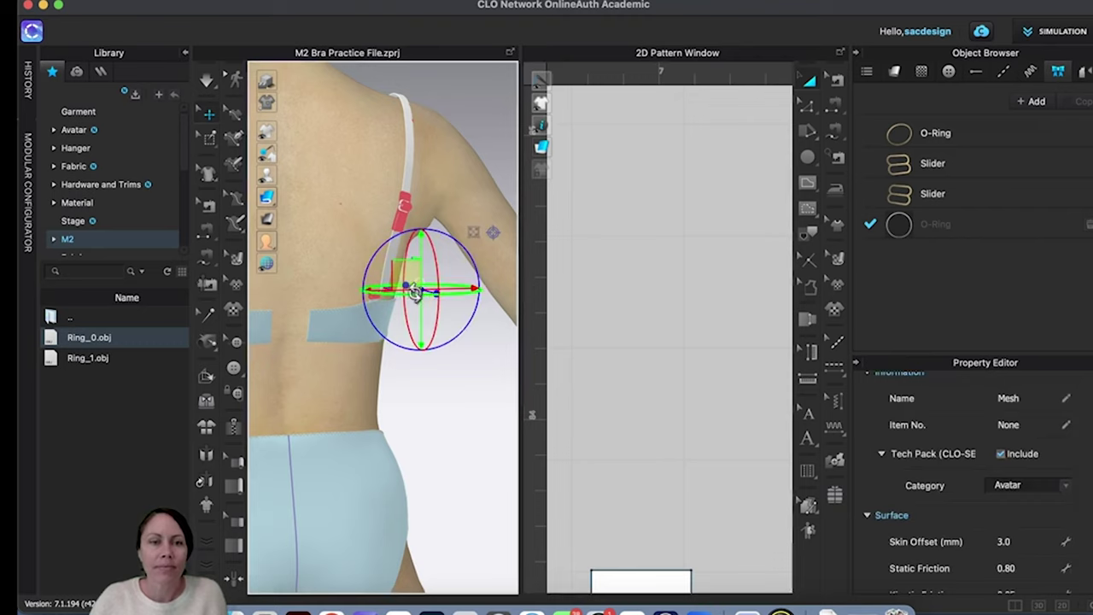
mouse_move(421, 290)
right_mouse_down()
mouse_move(402, 292)
mouse_move(413, 292)
right_mouse_up()
right_click_drag(408, 334, 445, 337)
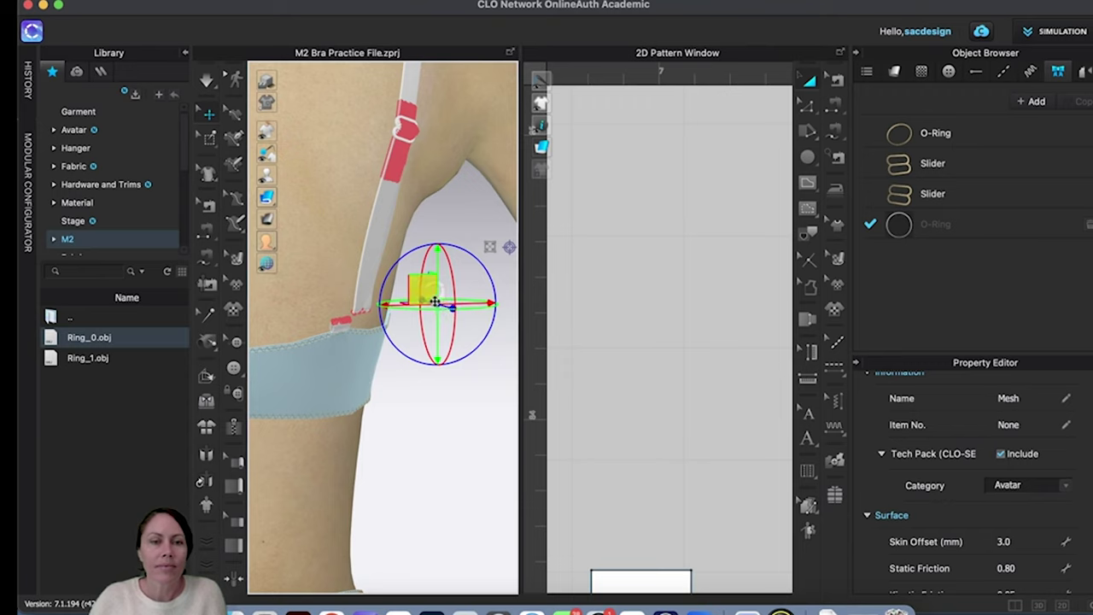
right_click_drag(433, 300, 476, 265)
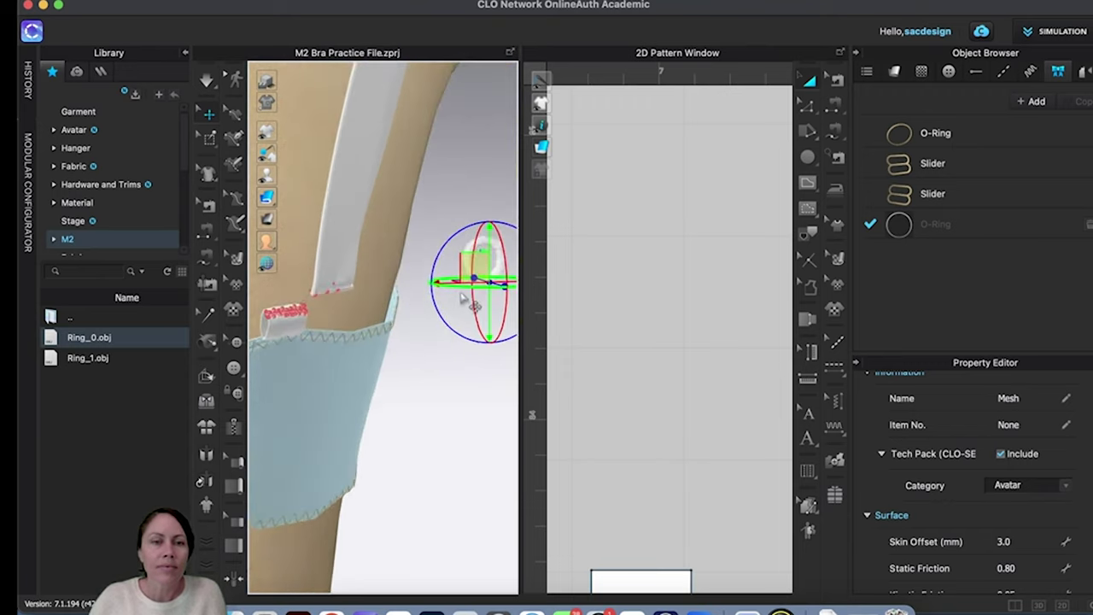
left_click_drag(470, 260, 449, 299)
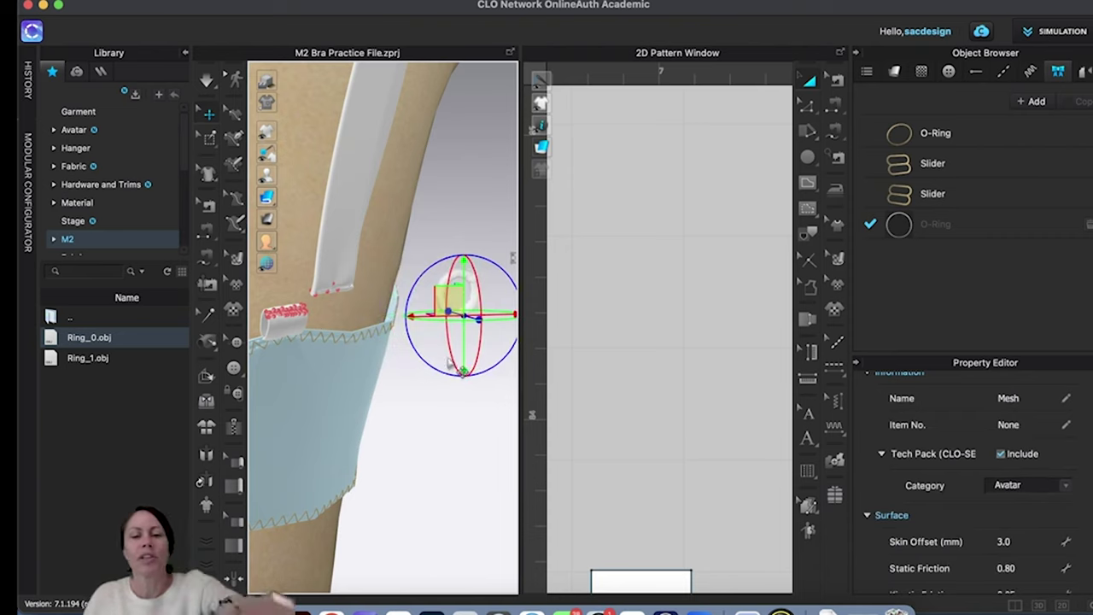
Step: From the back view, move the ring mesh sideways toward the body, in line with the lower end of the right back strap
key("8")
scroll(431, 316, "up", 5)
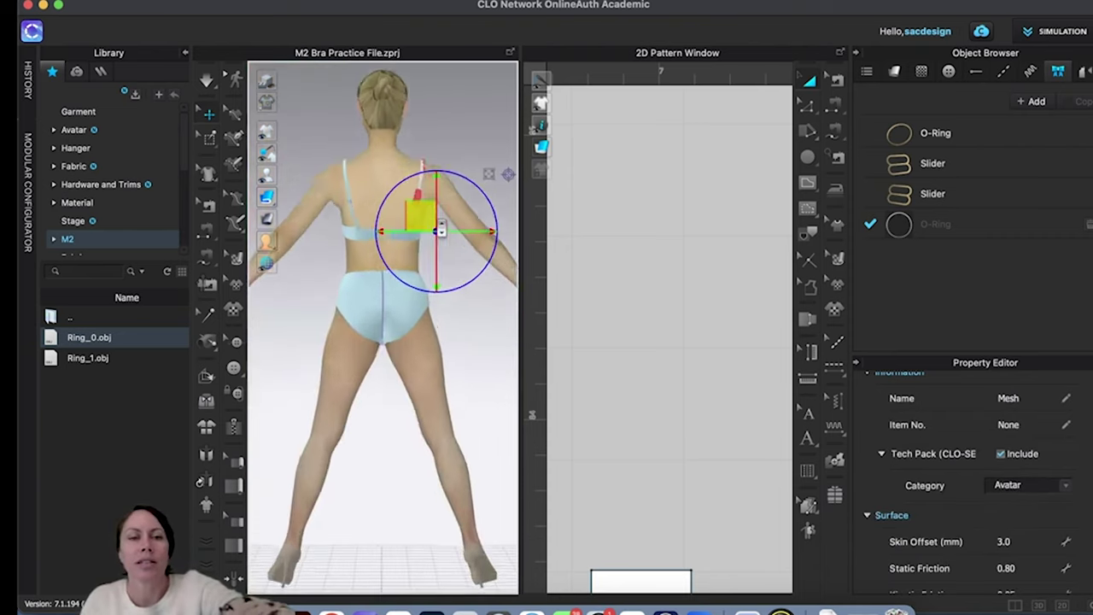
middle_click_drag(435, 263, 415, 296)
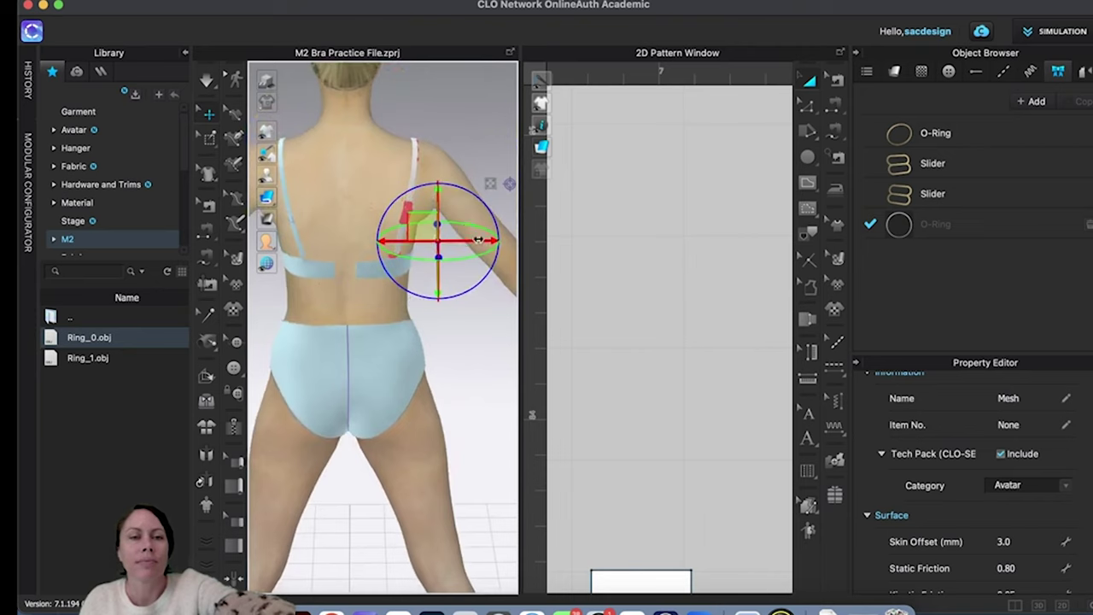
left_click_drag(478, 241, 437, 241)
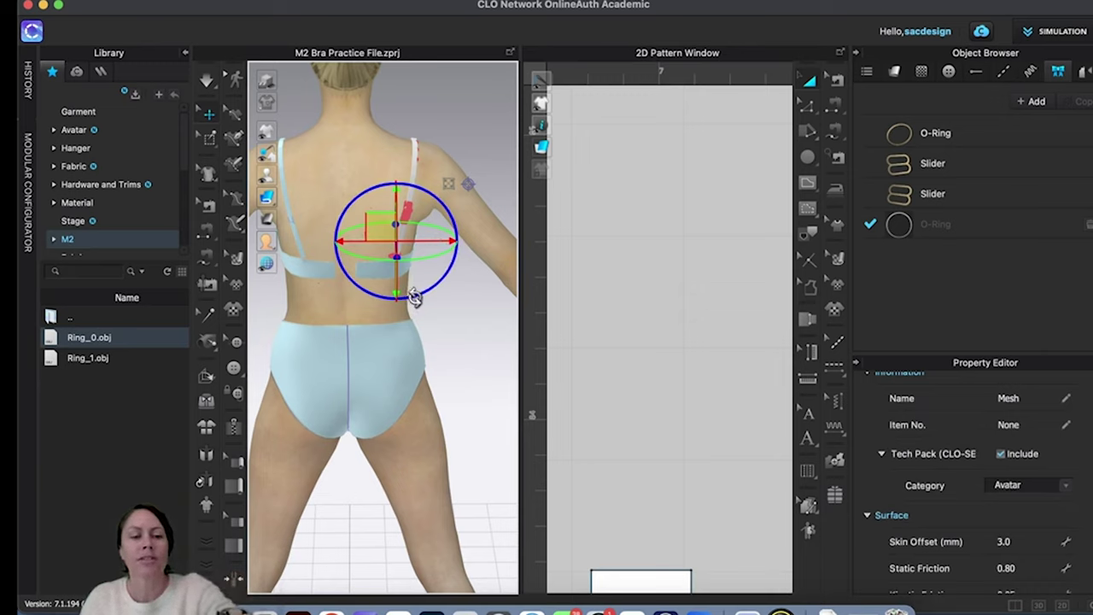
Step: From the side view, move the ring mesh backward from the front of the body to the back band
key("2")
key("4")
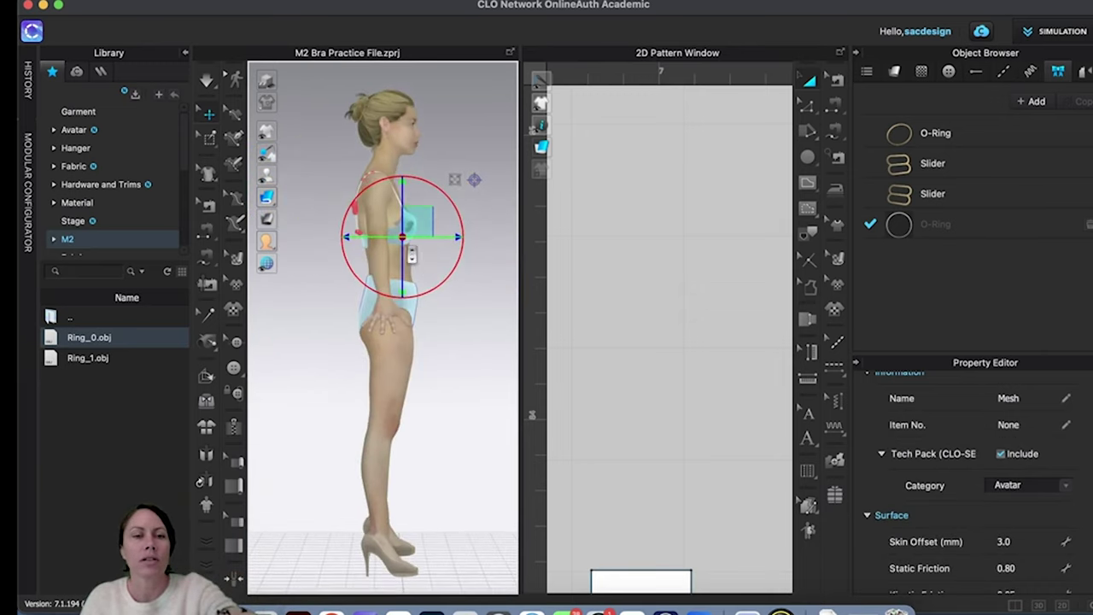
scroll(411, 254, "up", 5)
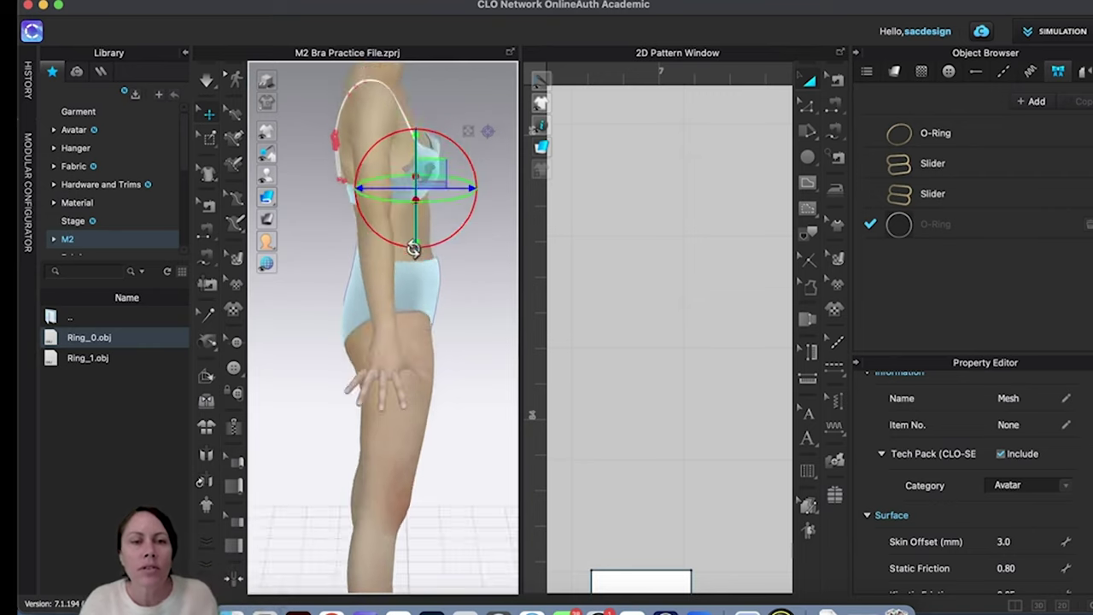
right_click_drag(413, 248, 417, 231)
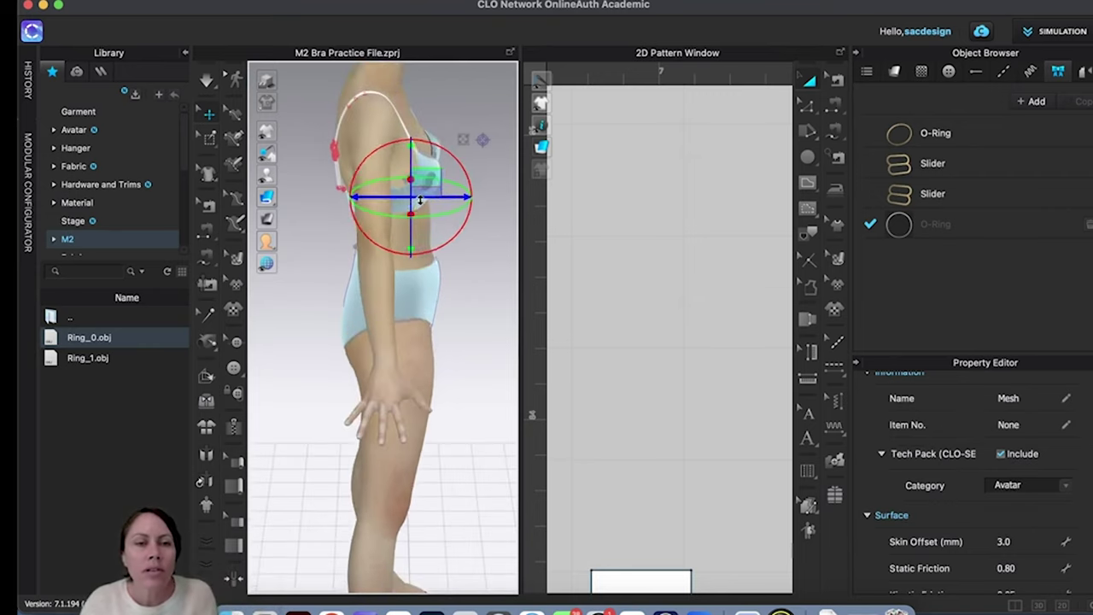
left_click_drag(420, 200, 377, 202)
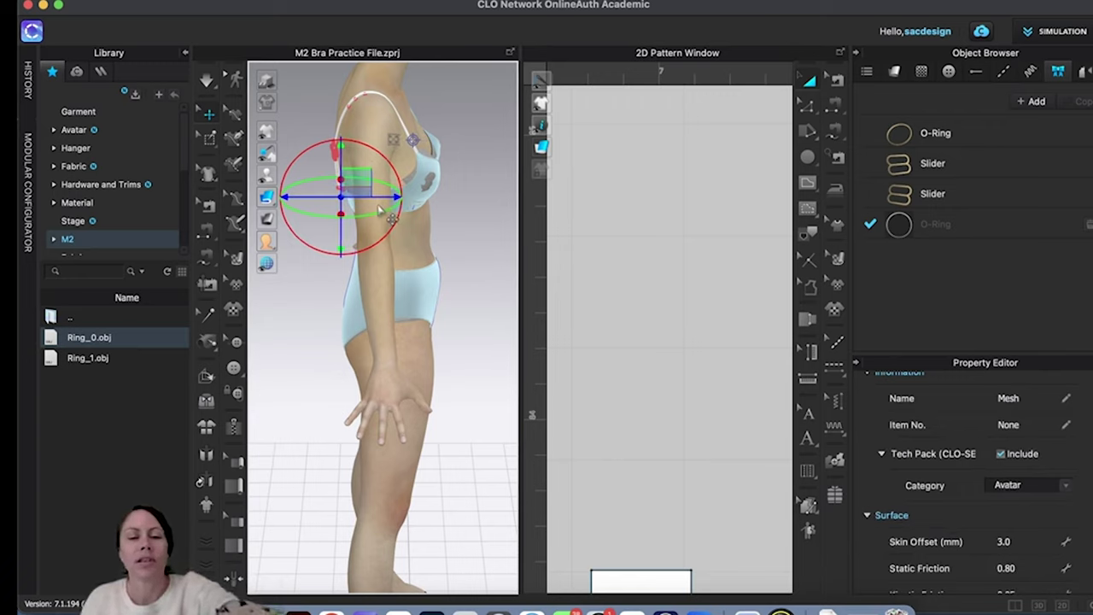
Step: Raise the ring mesh into the gap between the right back strap's end and the strap loop on the band
key("6")
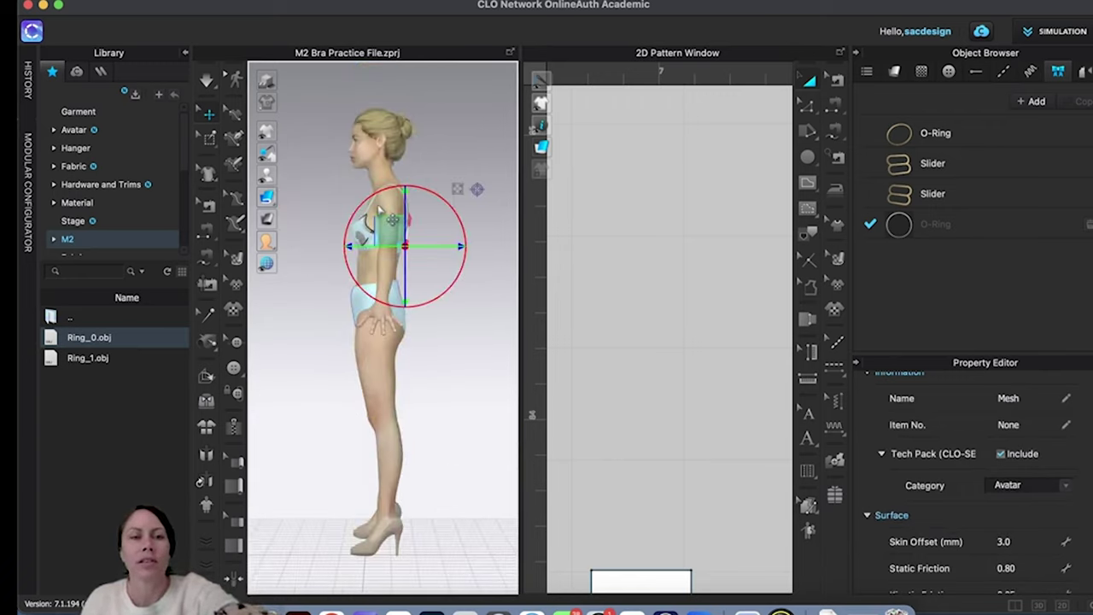
key("2")
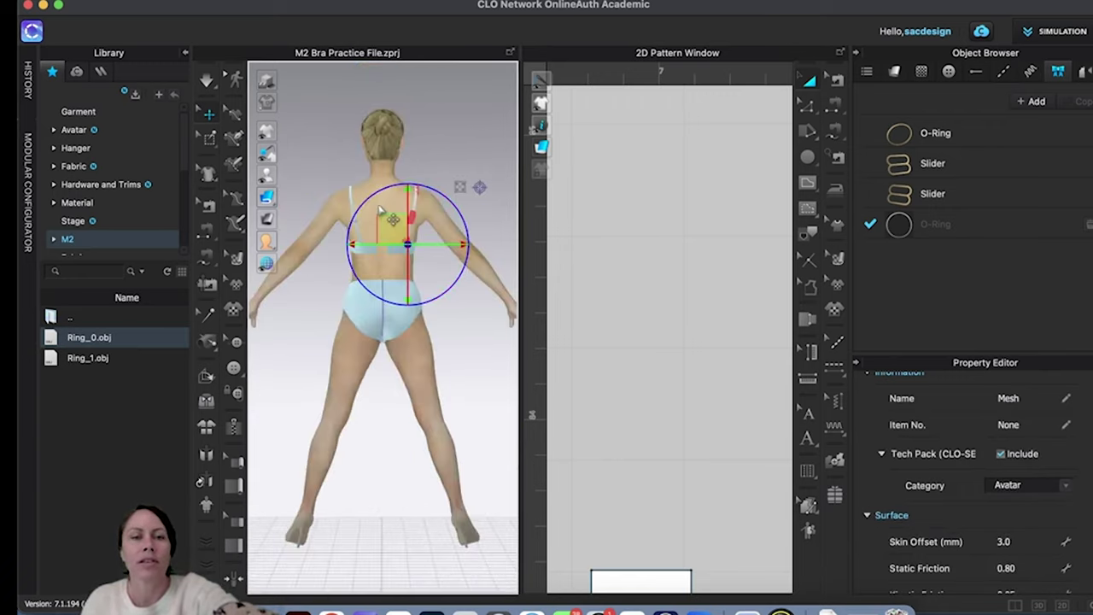
scroll(420, 219, "up", 5)
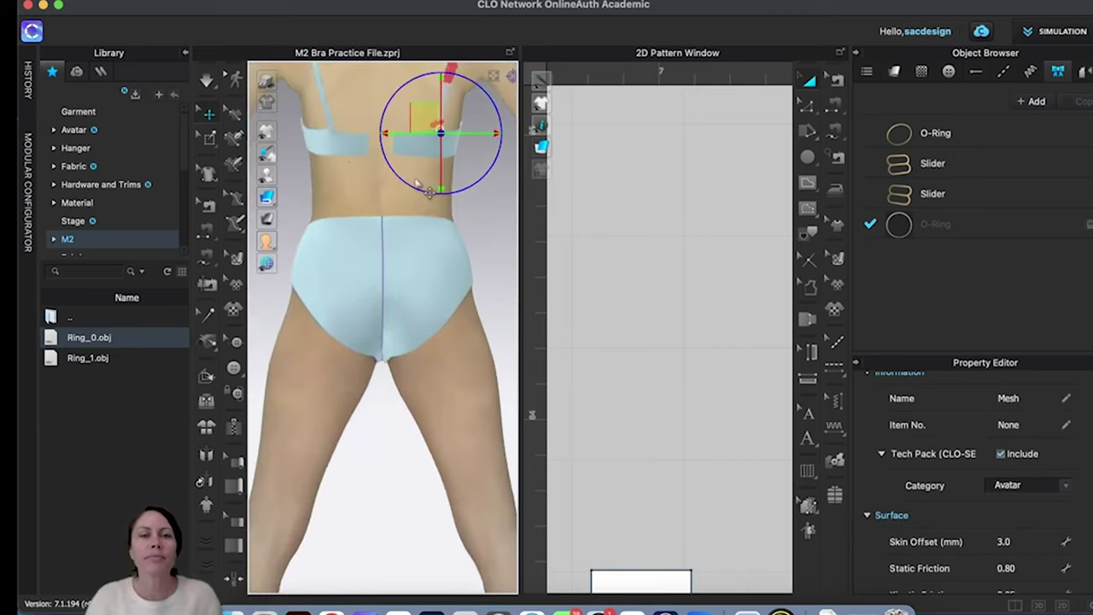
middle_click_drag(419, 219, 400, 312)
scroll(421, 246, "up", 3)
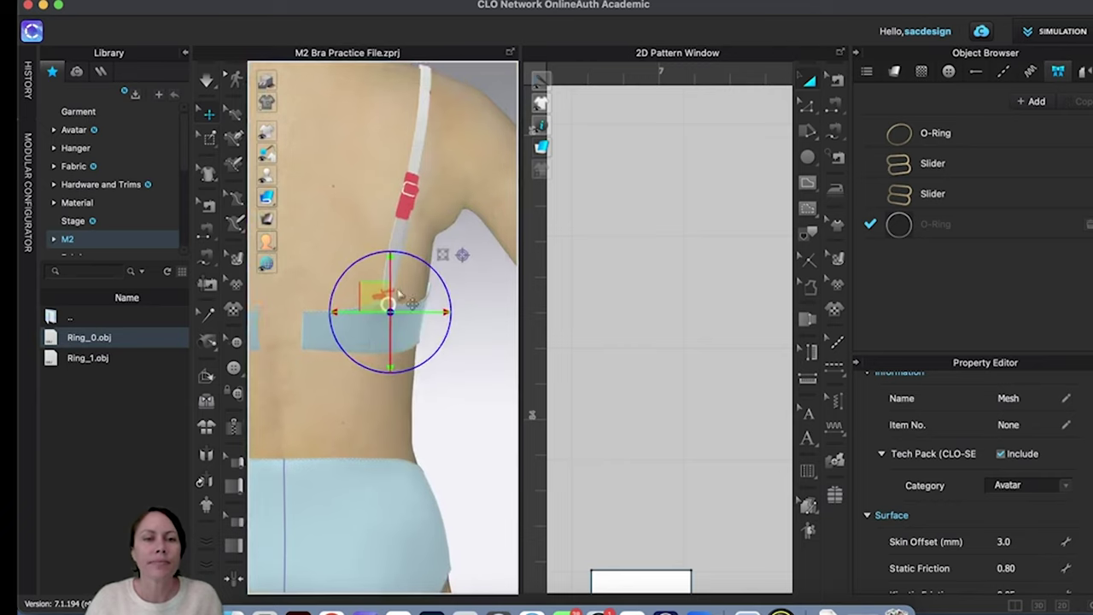
scroll(372, 334, "up", 5)
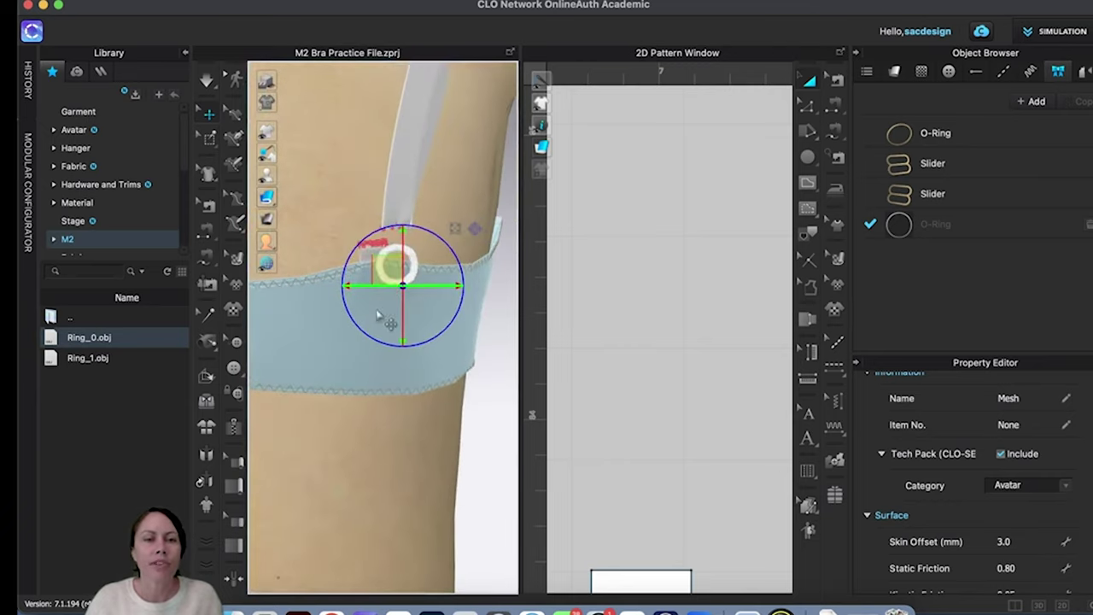
right_click_drag(378, 316, 390, 344)
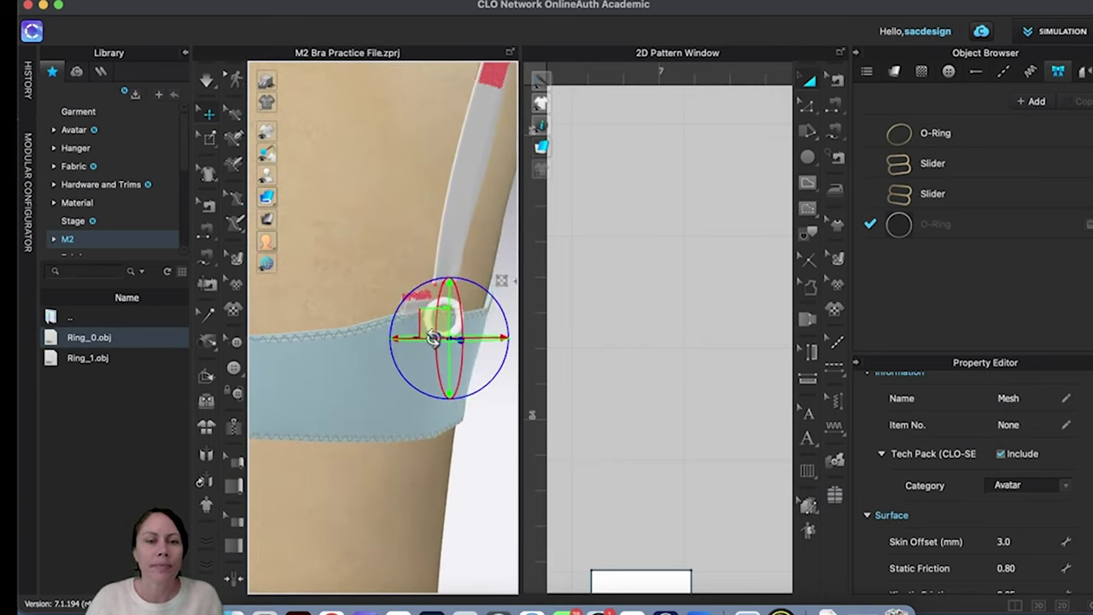
left_click(449, 284)
left_click(456, 309)
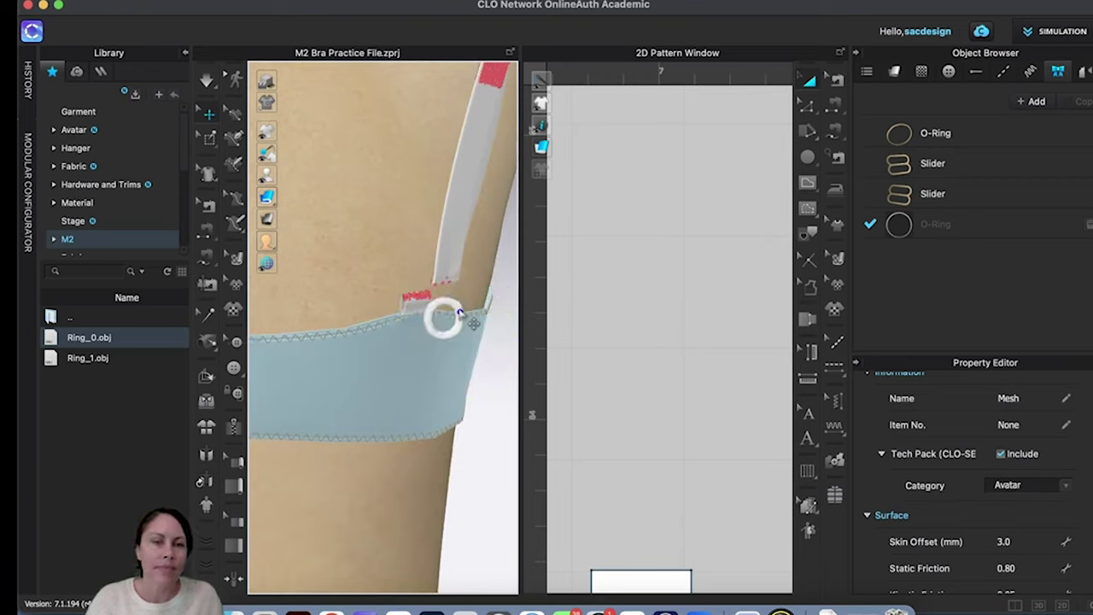
left_click_drag(461, 274, 457, 242)
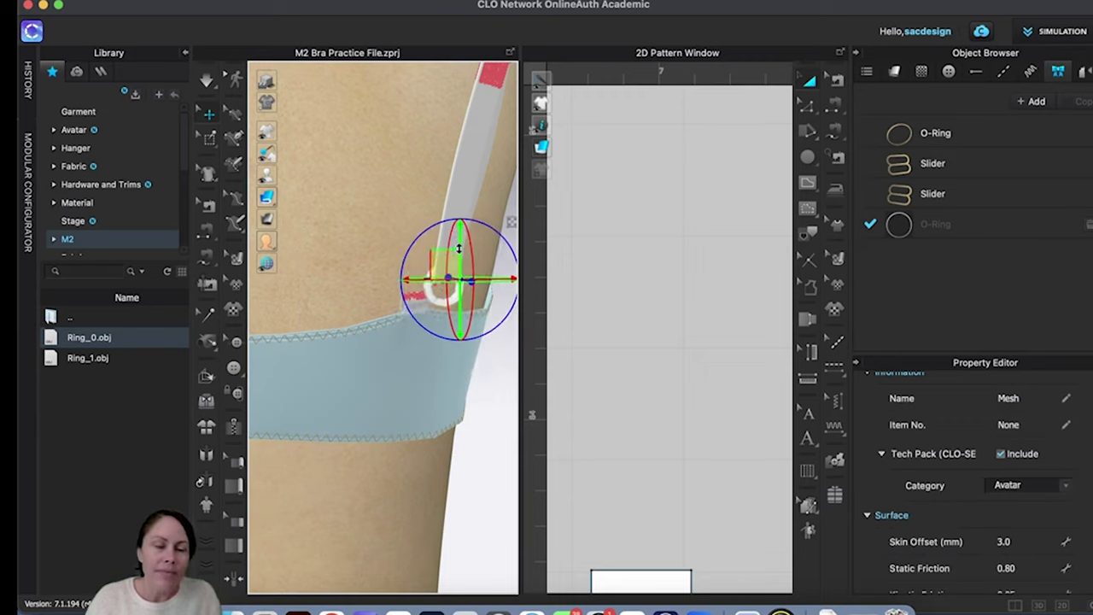
Step: Adjust the ring's depth, height and sideways position until it sits around the strap loop on the back band
right_click_drag(427, 410, 460, 330)
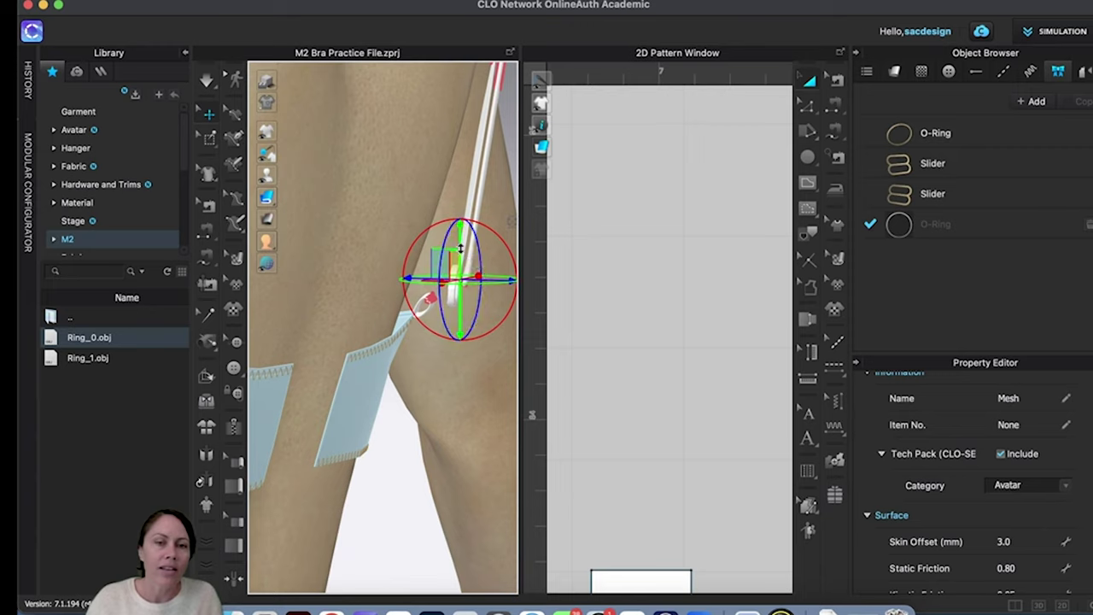
right_click_drag(494, 316, 492, 293)
left_click_drag(494, 284, 480, 281)
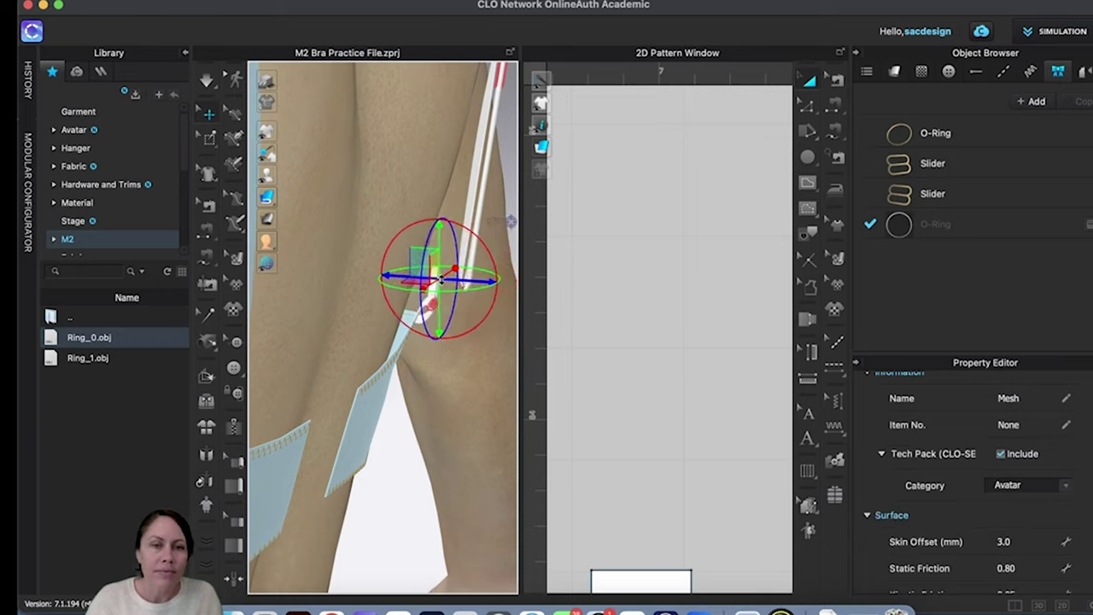
left_click_drag(441, 238, 440, 242)
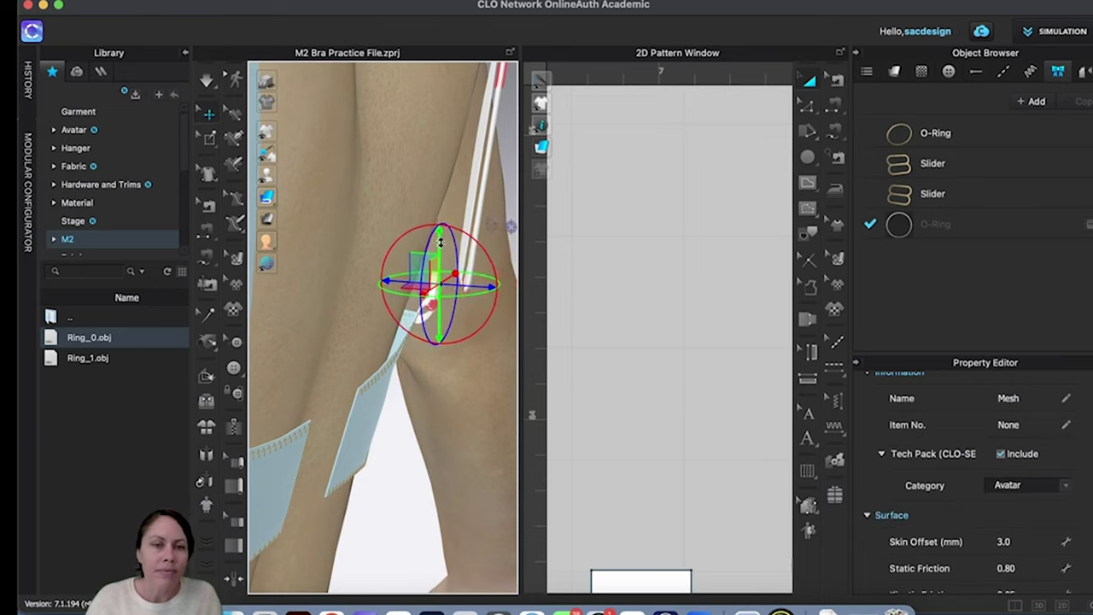
right_click_drag(458, 344, 389, 341)
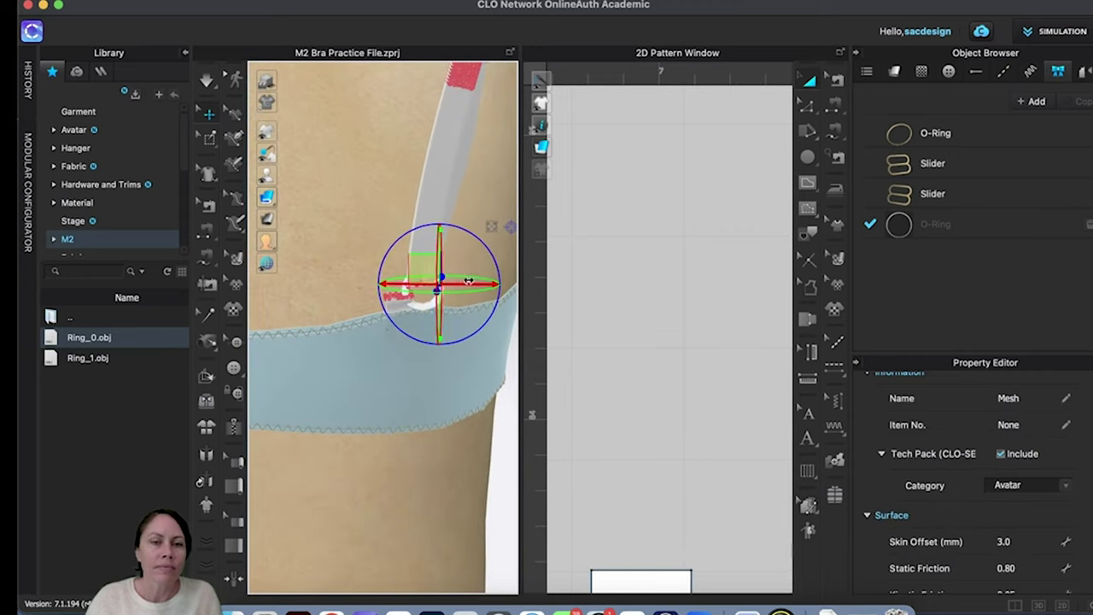
left_click_drag(468, 282, 459, 280)
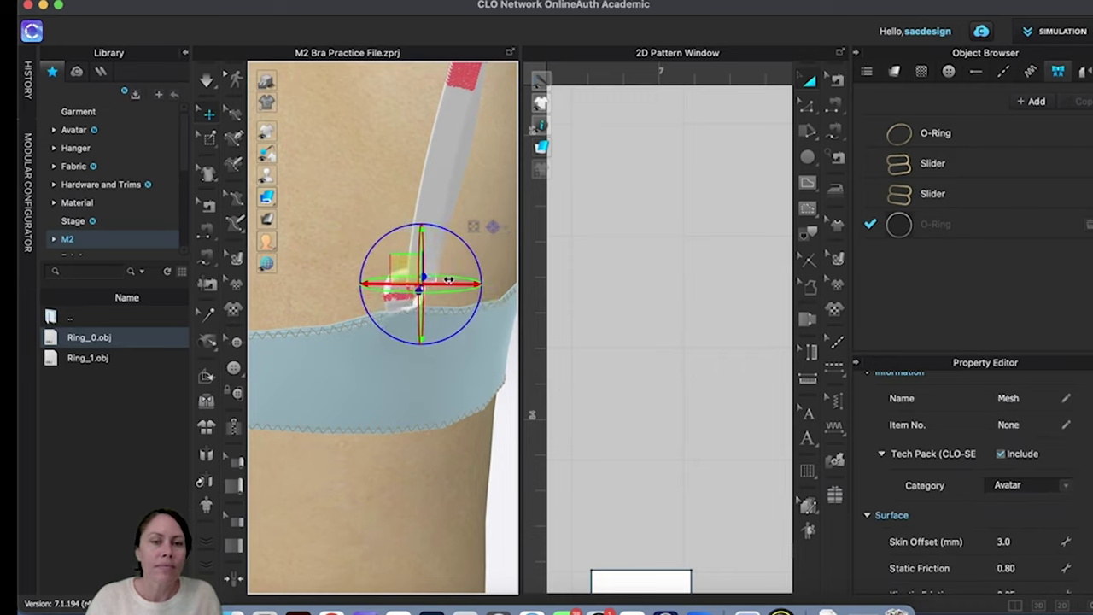
right_click_drag(440, 287, 425, 304)
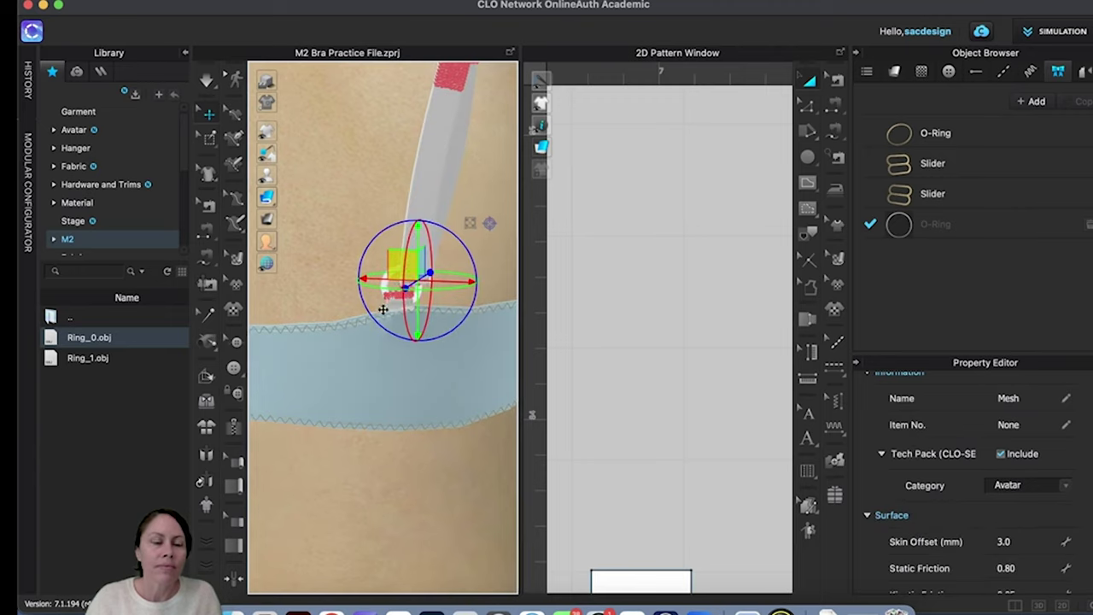
Step: Run a brief simulation to settle the strap loop on the back band against the ring mesh
right_click_drag(399, 327, 437, 320)
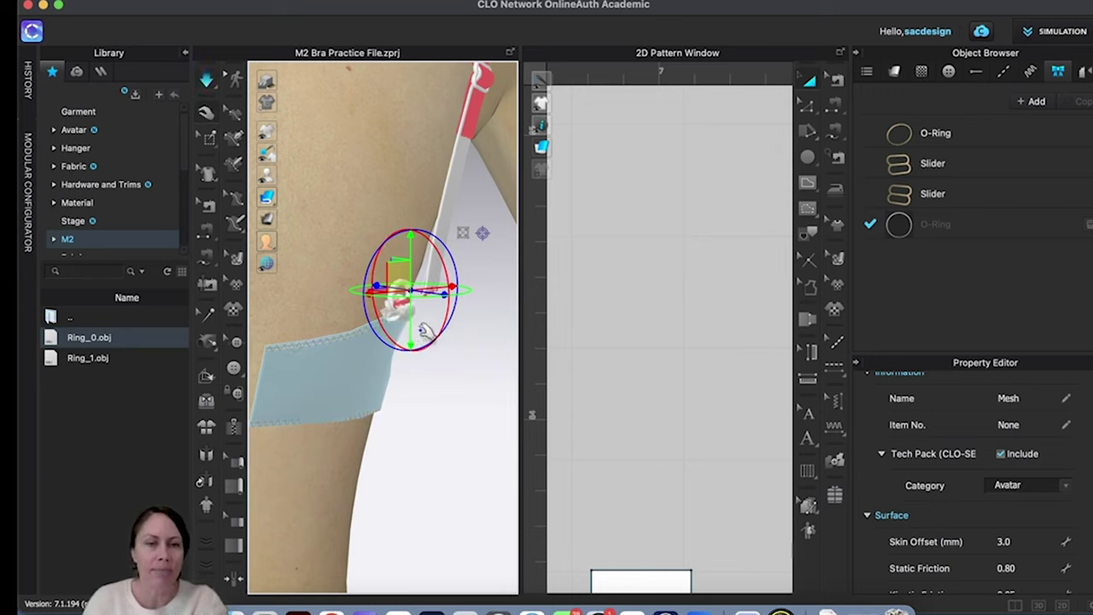
key("w")
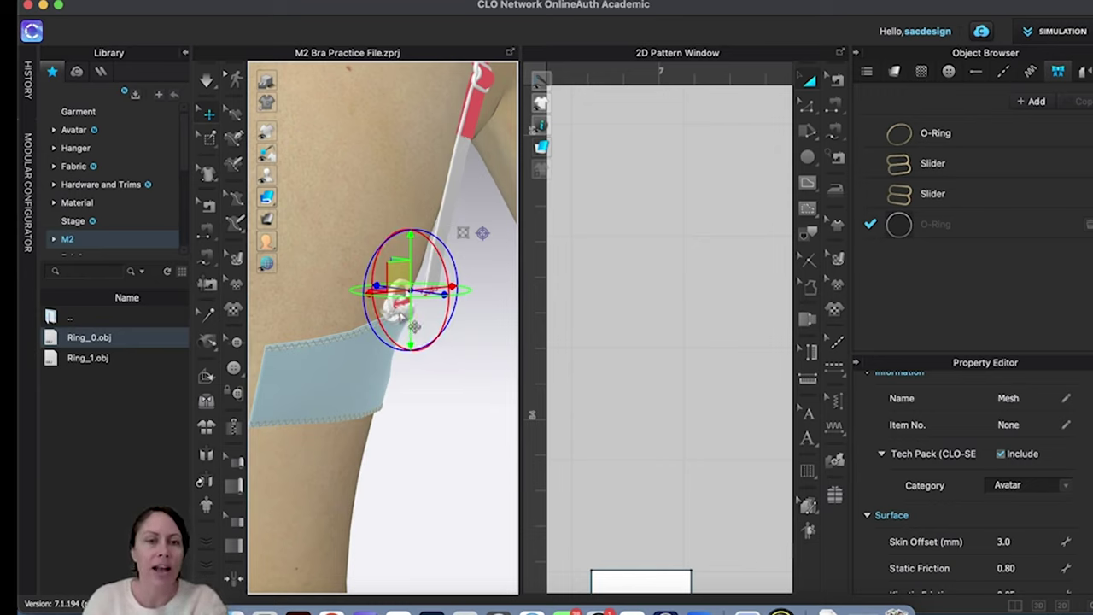
left_click_drag(389, 324, 415, 328)
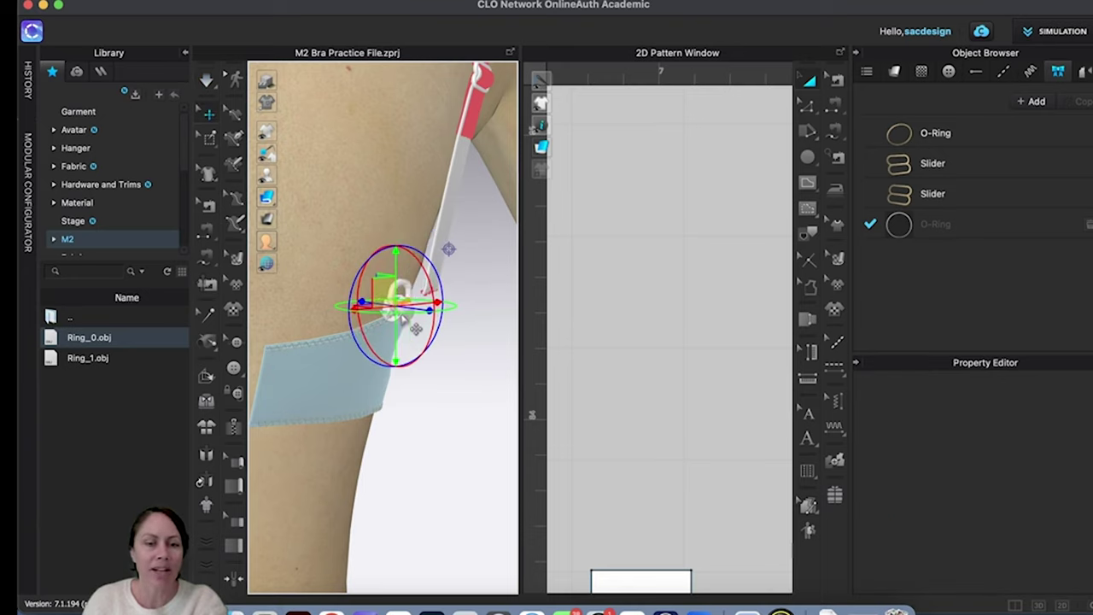
key("space")
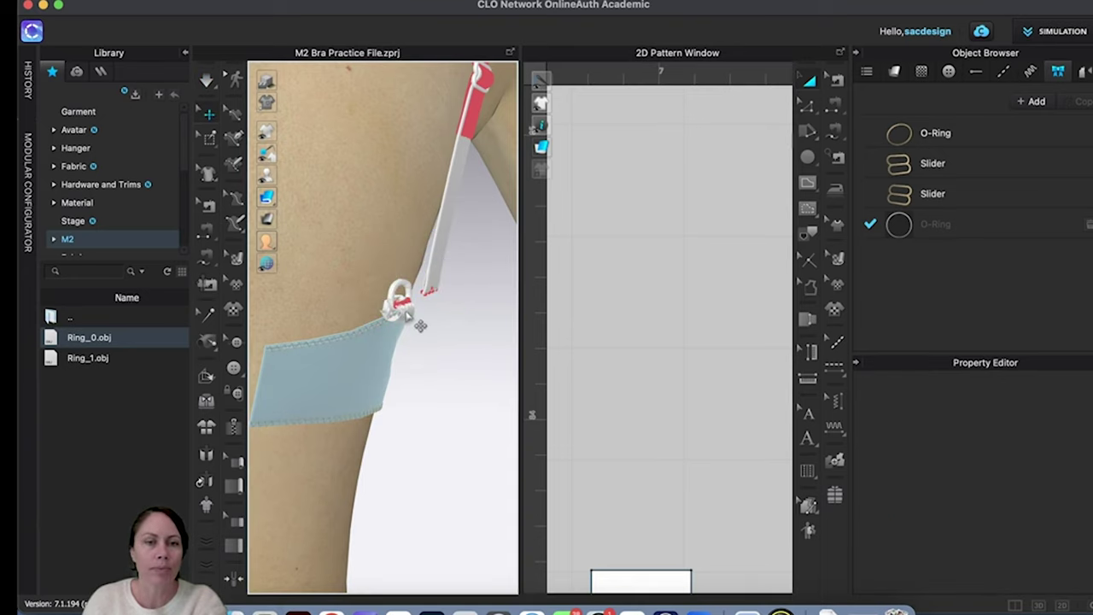
Step: Select the strap loop on the back band and examine up close how it passes through the ring
left_click(408, 314)
left_click(415, 326)
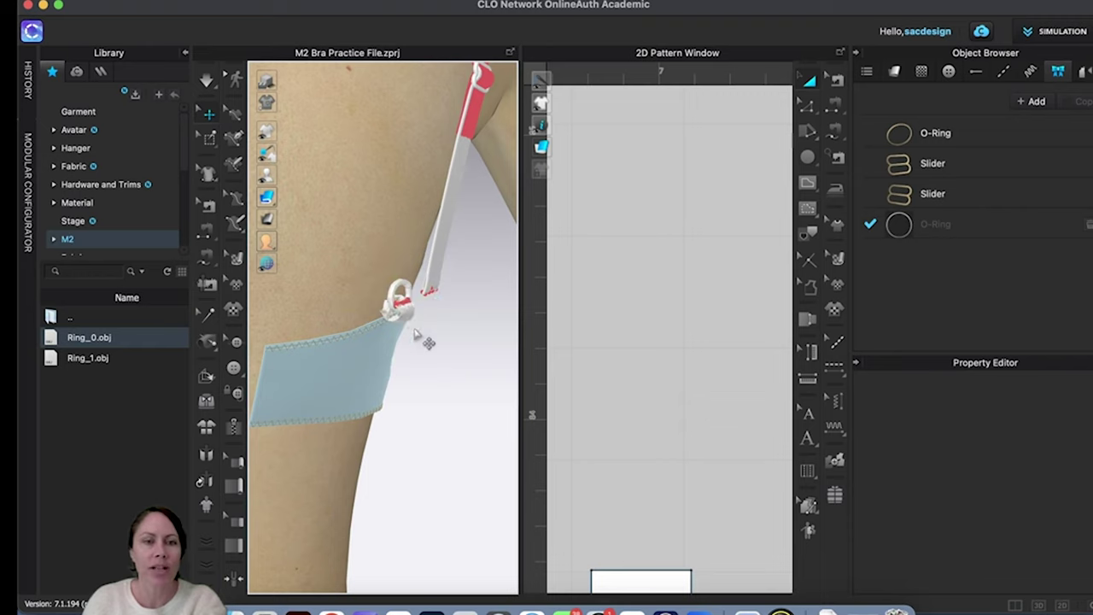
left_click(415, 332)
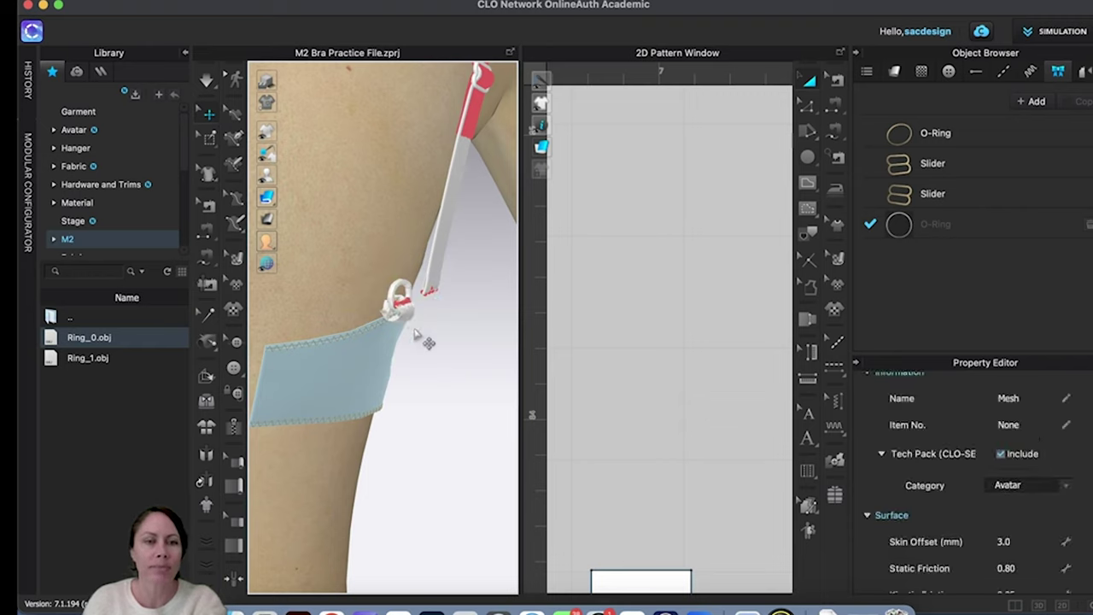
left_click(411, 322)
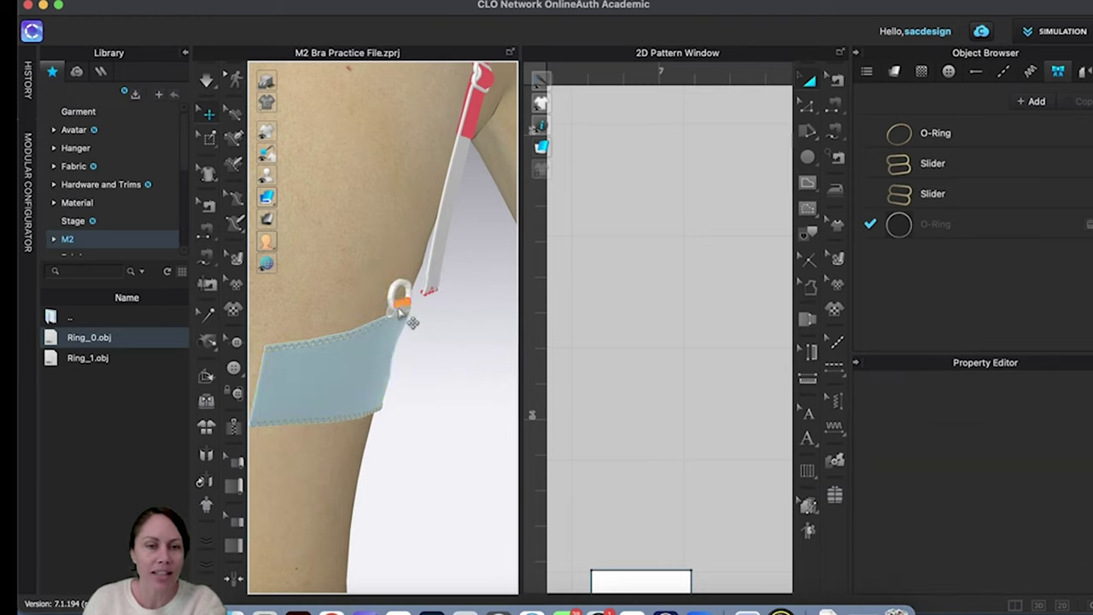
left_click(399, 295)
left_click_drag(404, 318, 435, 295)
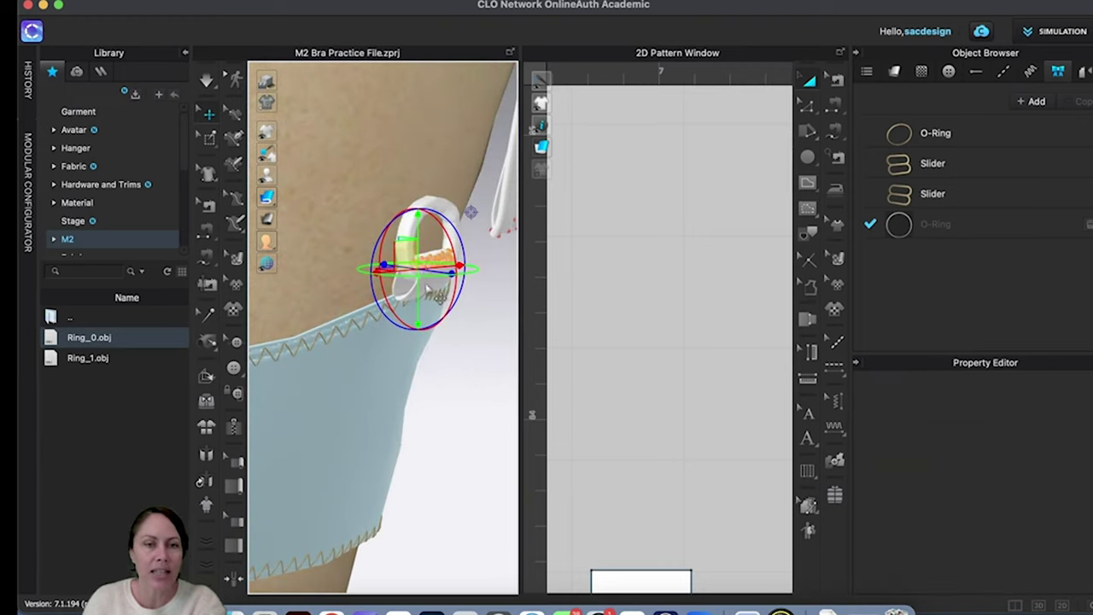
left_click(451, 308)
left_click(431, 301)
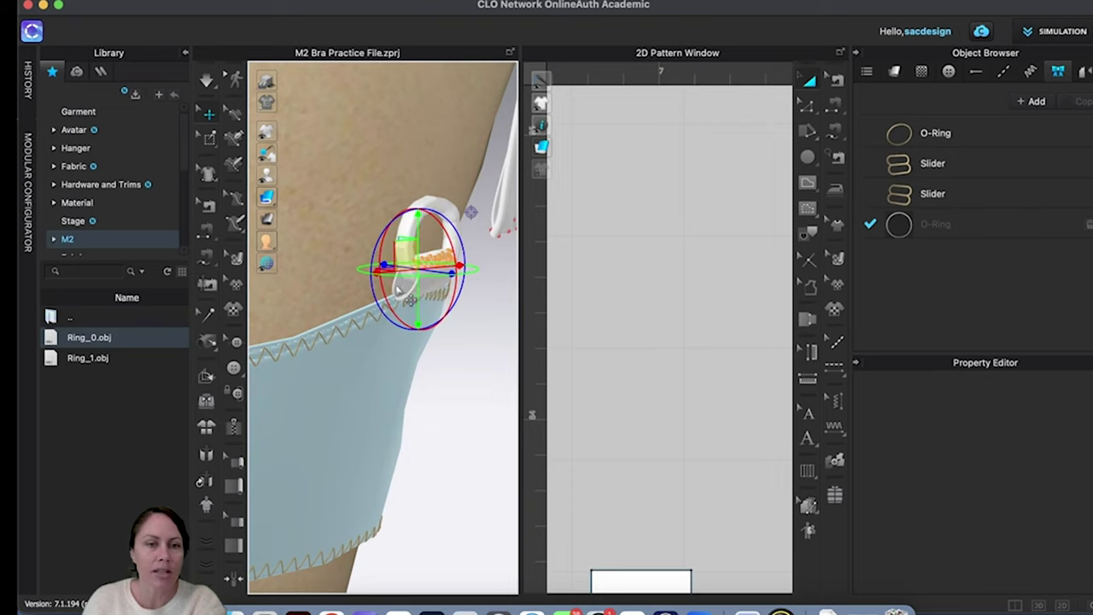
Step: Set the additional collision thickness of the small strap loop pattern piece to 0.2
scroll(675, 367, "down", 6)
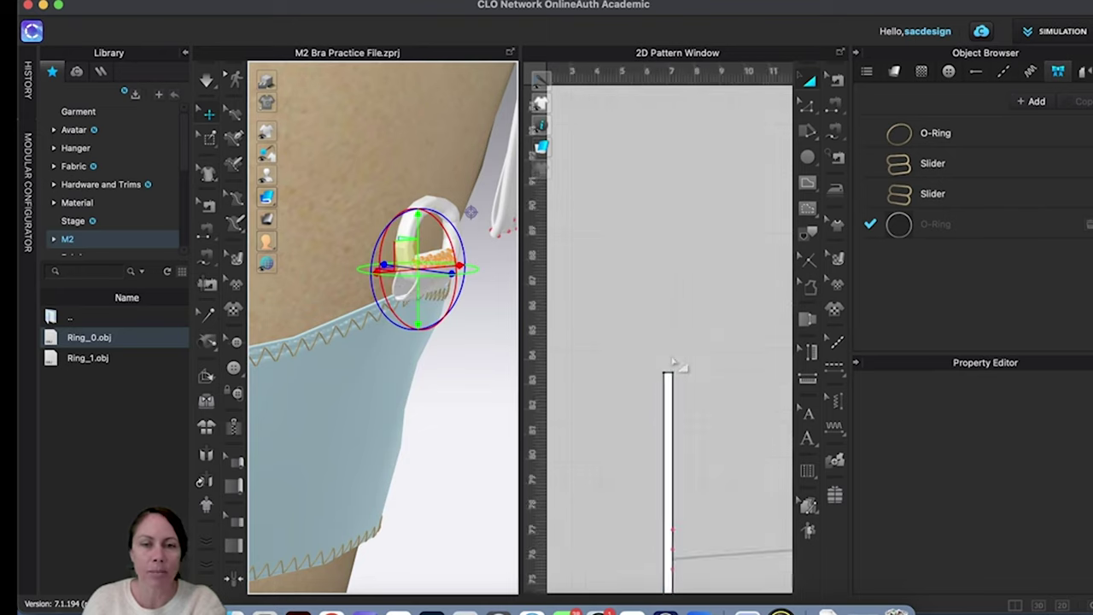
scroll(670, 384, "down", 2)
scroll(662, 386, "up", 10)
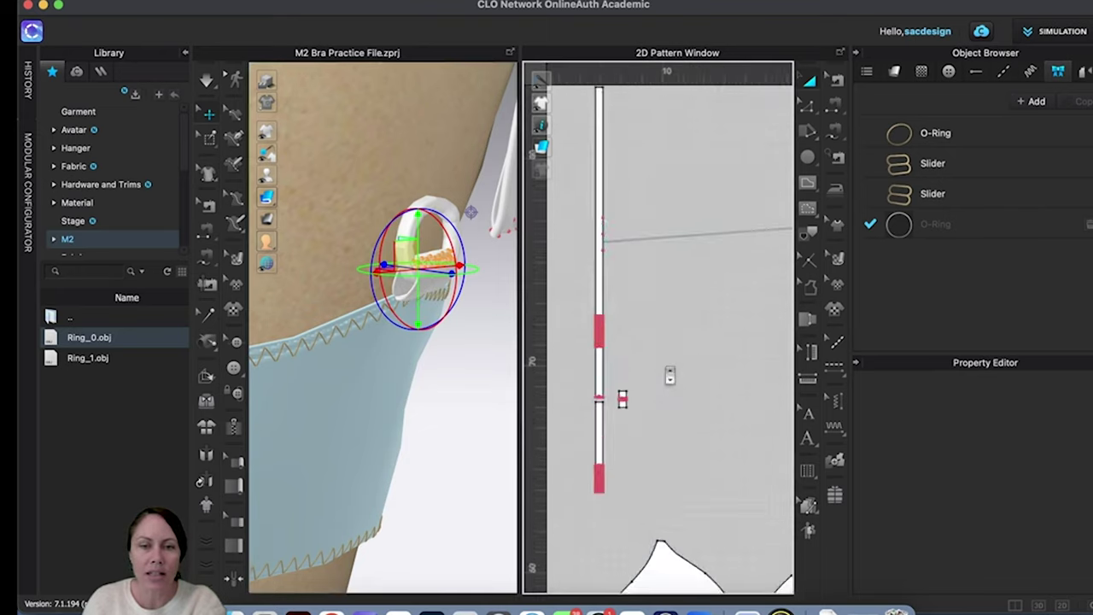
right_click_drag(661, 387, 761, 276)
scroll(761, 276, "up", 3)
left_click(568, 391)
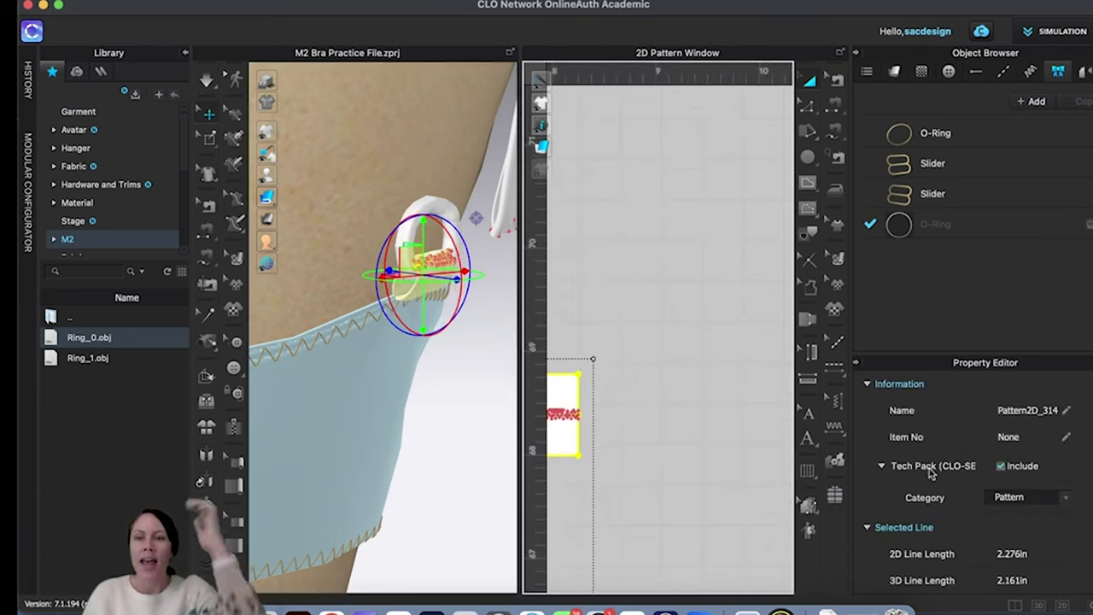
scroll(1018, 513, "down", 6)
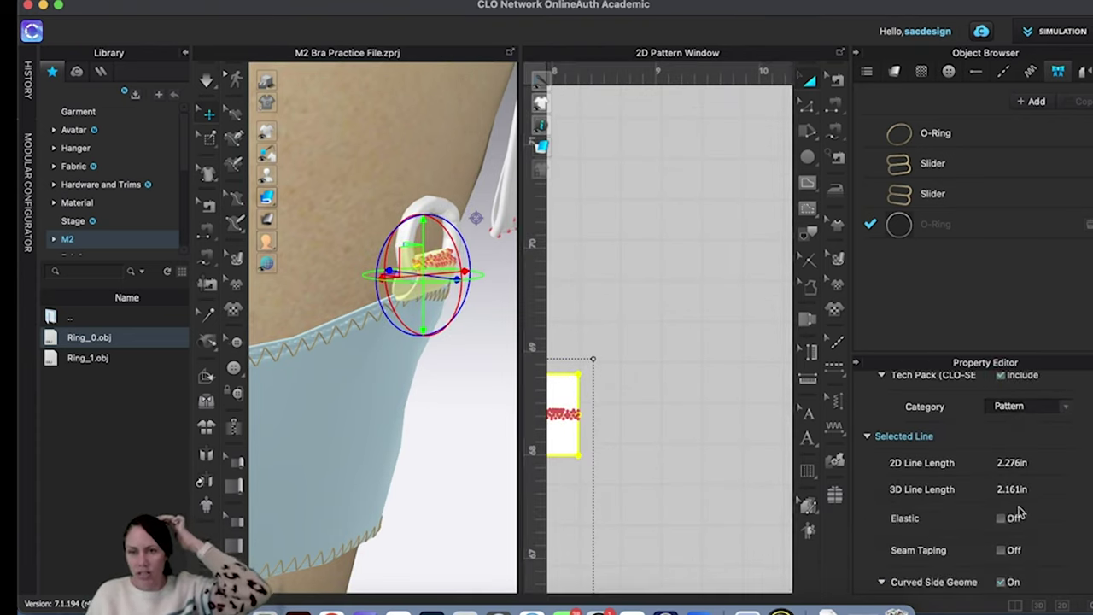
scroll(1017, 507, "down", 2)
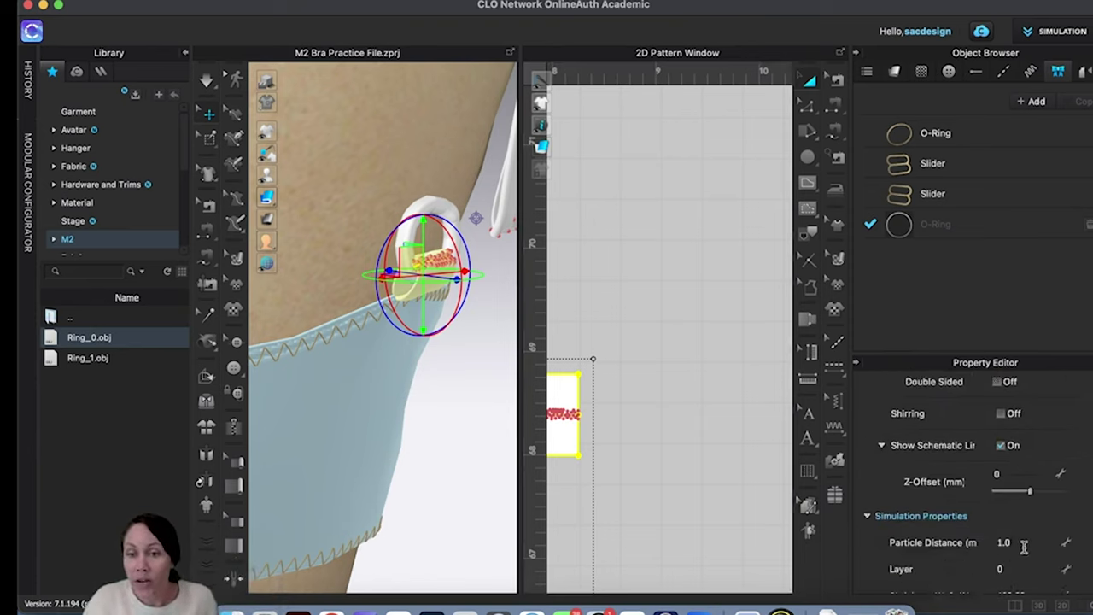
scroll(1024, 547, "up", 2)
scroll(1024, 547, "down", 2)
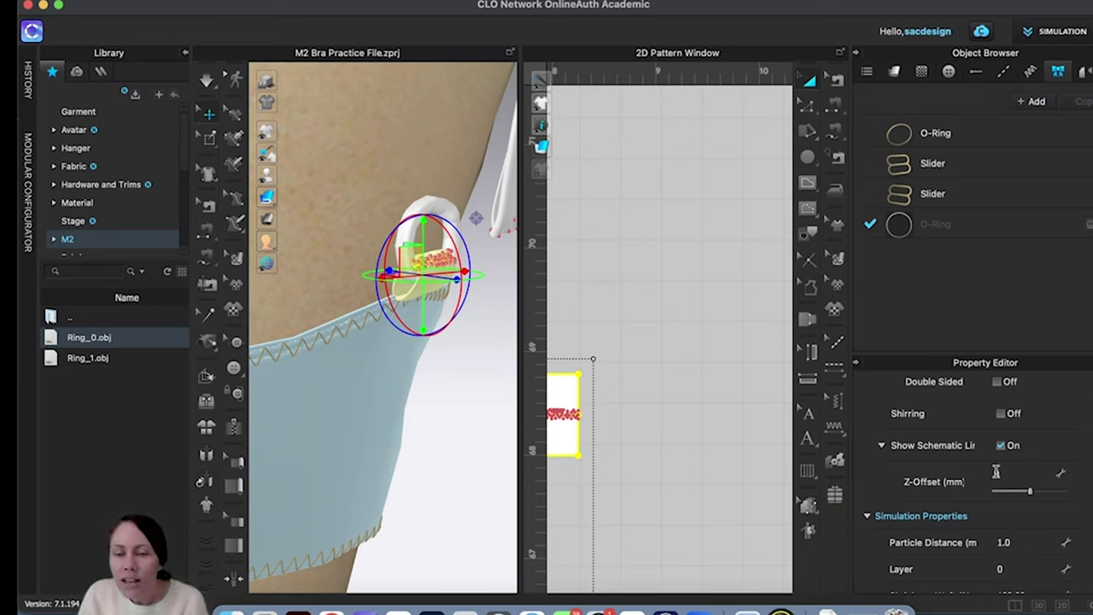
scroll(996, 471, "down", 2)
scroll(996, 472, "up", 2)
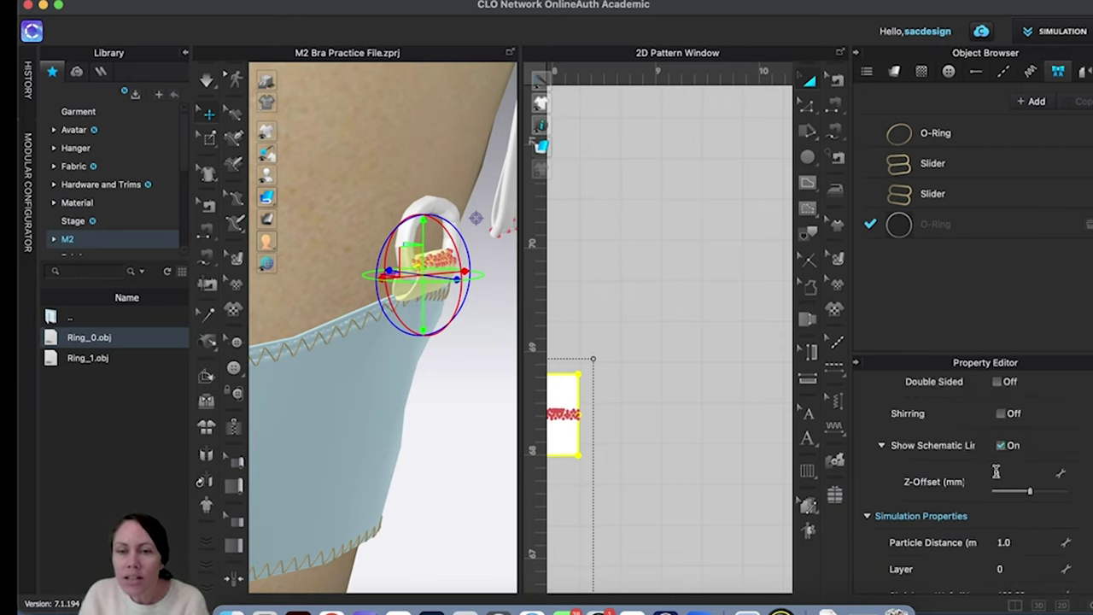
scroll(996, 471, "up", 6)
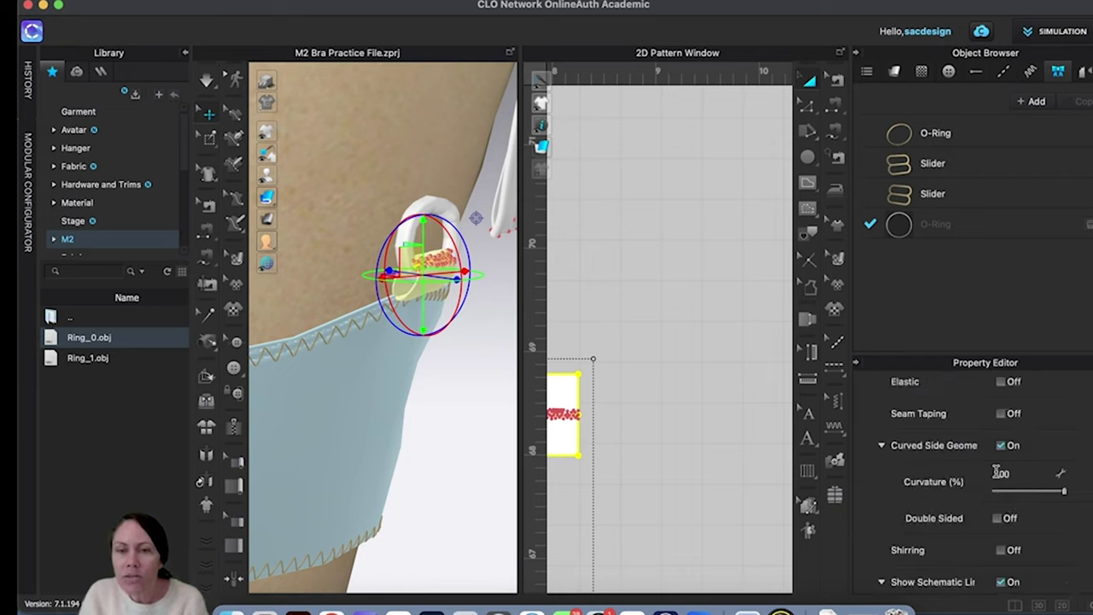
scroll(996, 471, "down", 6)
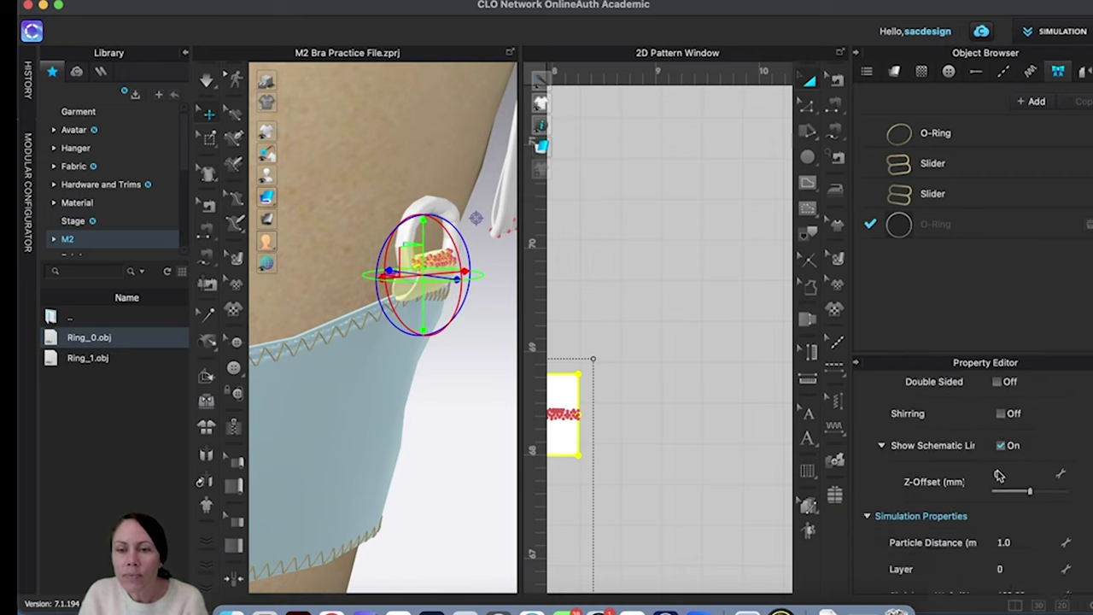
scroll(1001, 476, "down", 1)
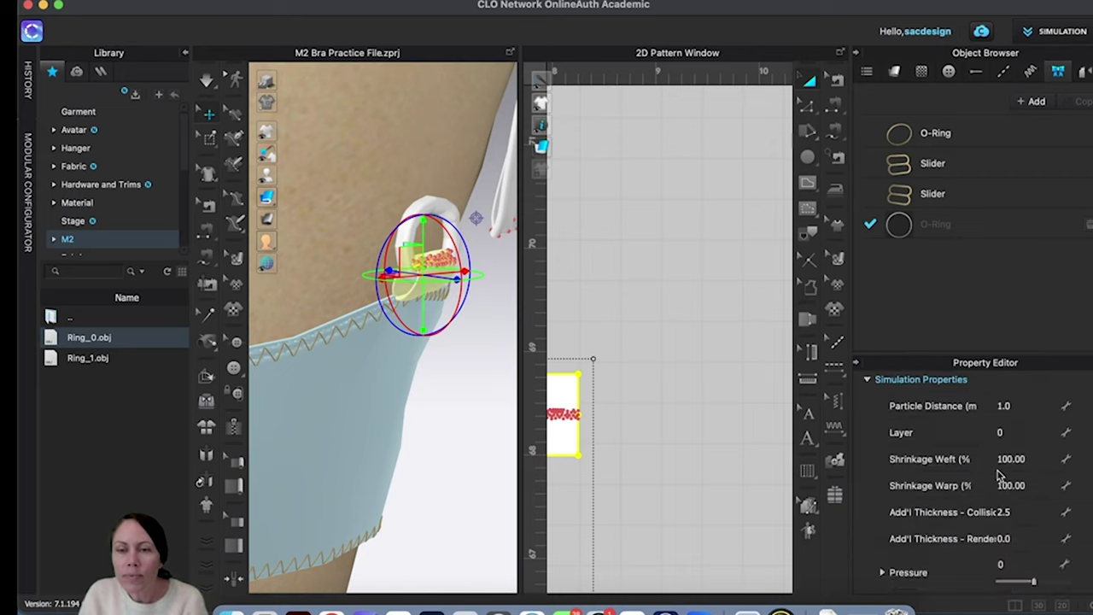
double_click(1008, 512)
type("2")
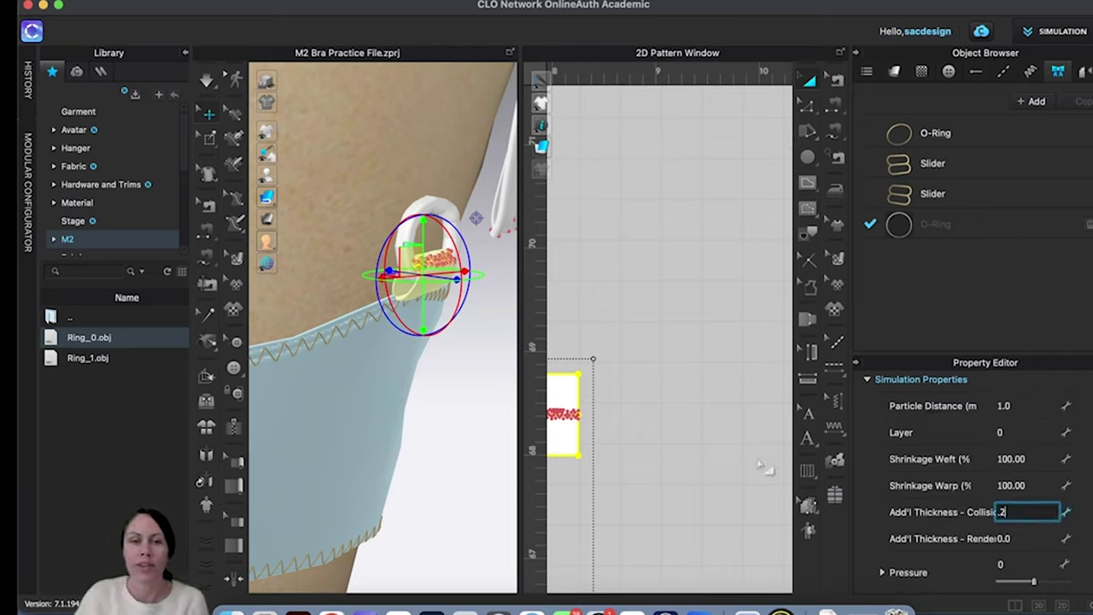
left_click(615, 359)
Step: Reduce the skin offset of the ring mesh
left_click(415, 241)
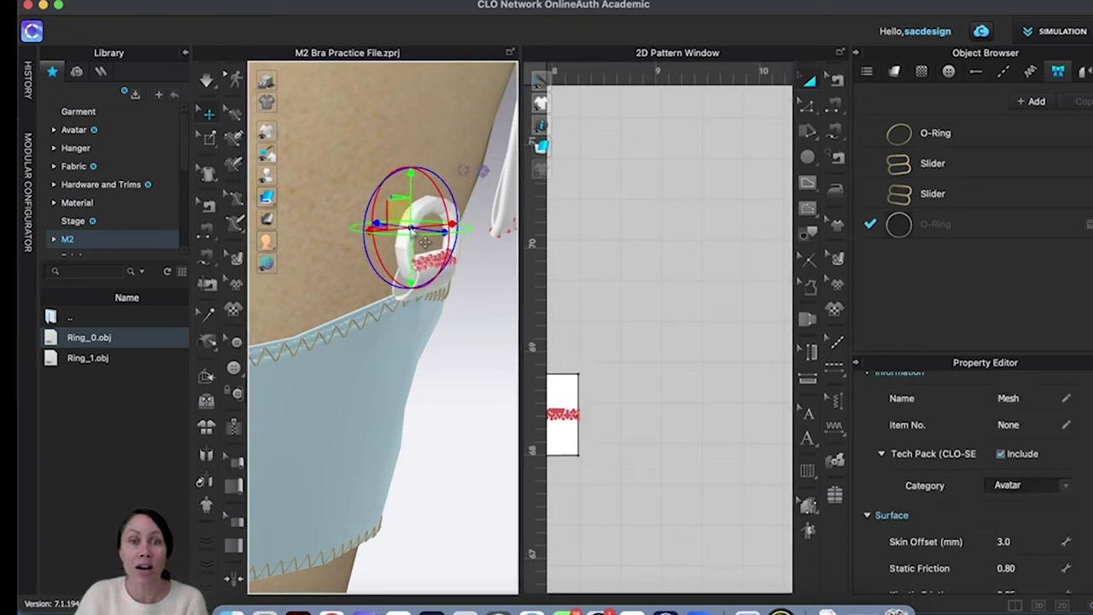
scroll(1008, 491, "down", 3)
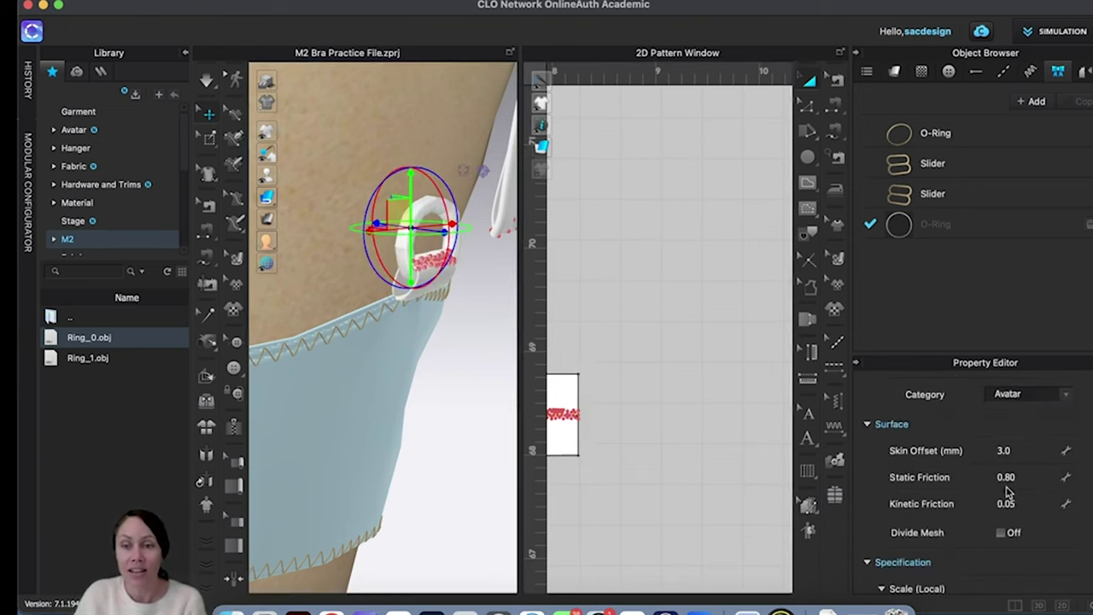
scroll(1008, 491, "down", 5)
scroll(1007, 491, "down", 10)
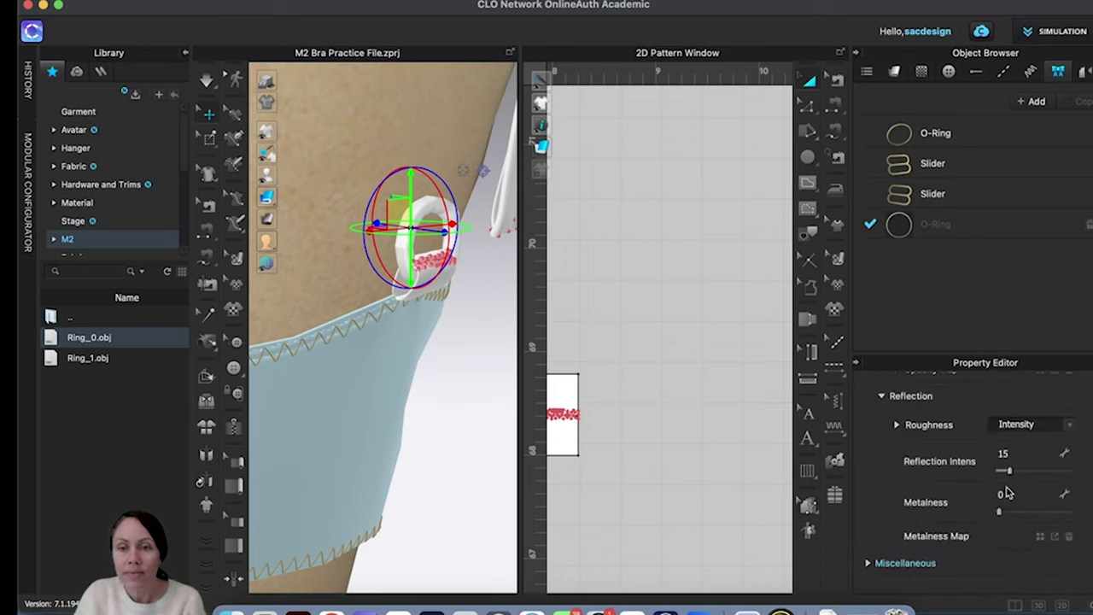
scroll(1006, 486, "up", 15)
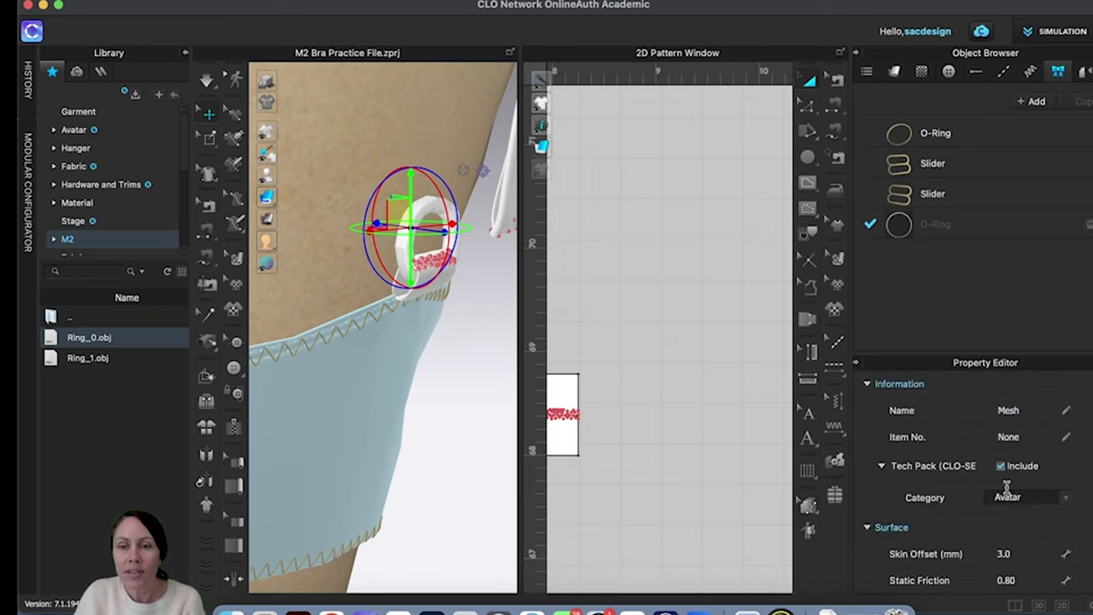
scroll(1008, 491, "down", 3)
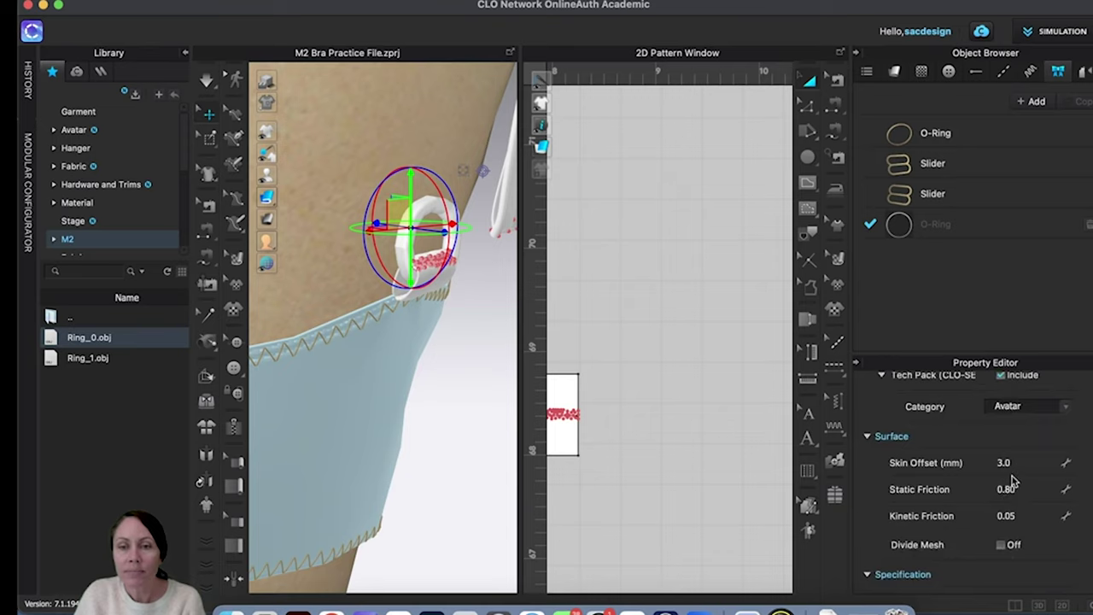
left_click(1014, 462)
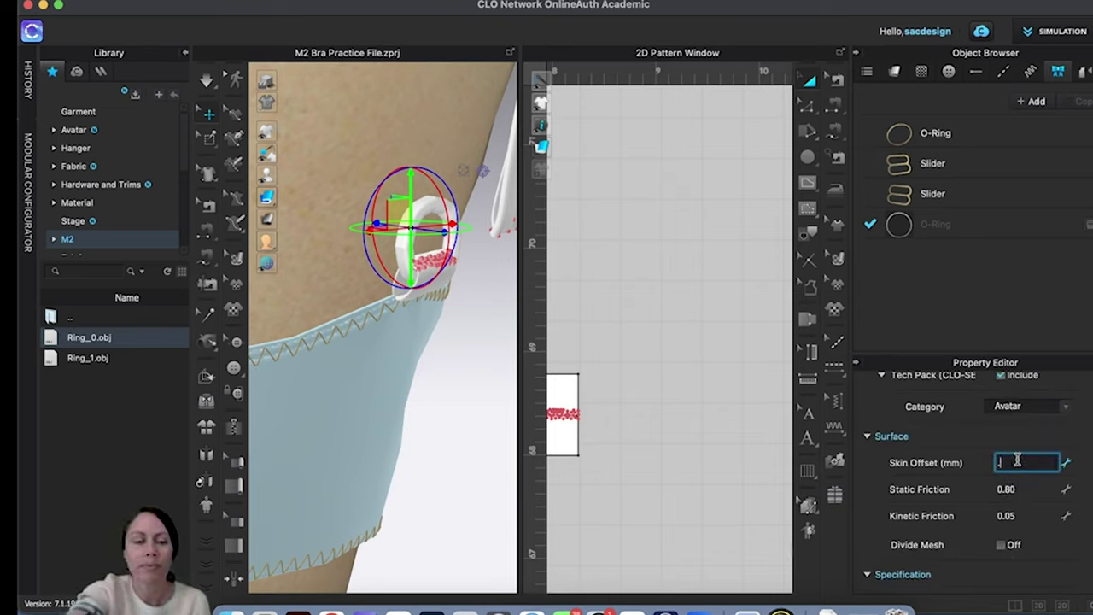
key("Return")
Step: Run a brief simulation to settle the band's strap loop against the ring with the reduced offsets
left_click(479, 381)
key("q")
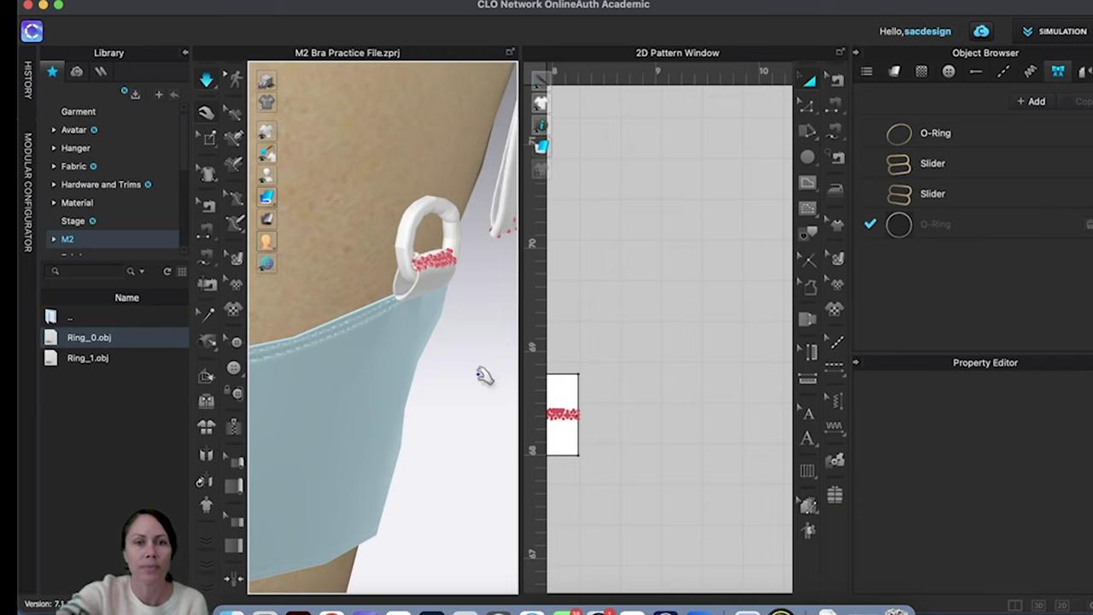
key("w")
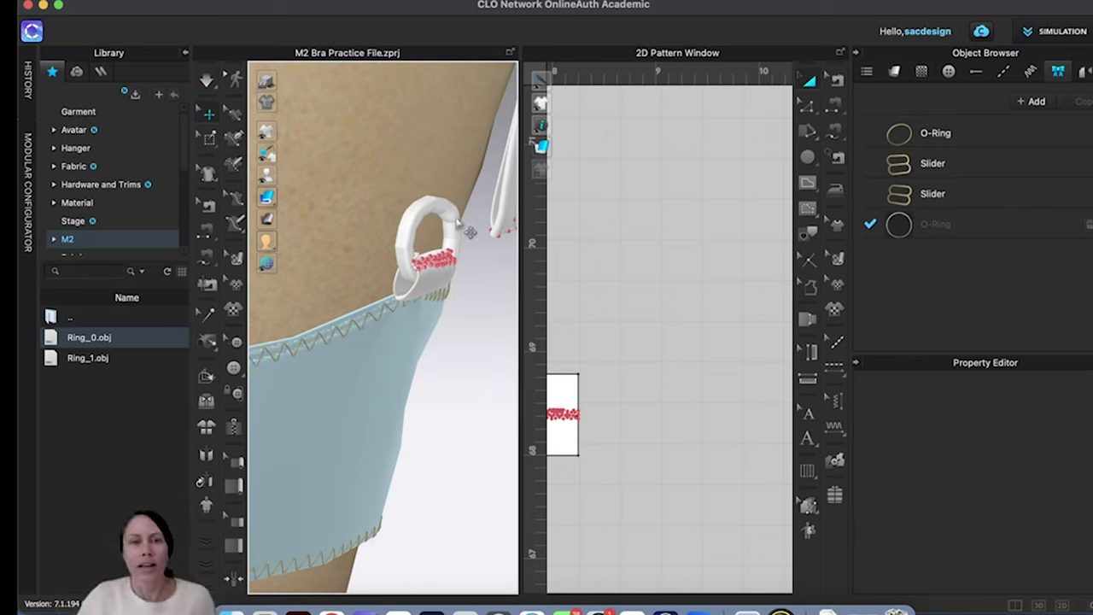
Step: Move the hanging end of the back strap inward to the ring's depth and briefly simulate it
right_click_drag(486, 257, 447, 256)
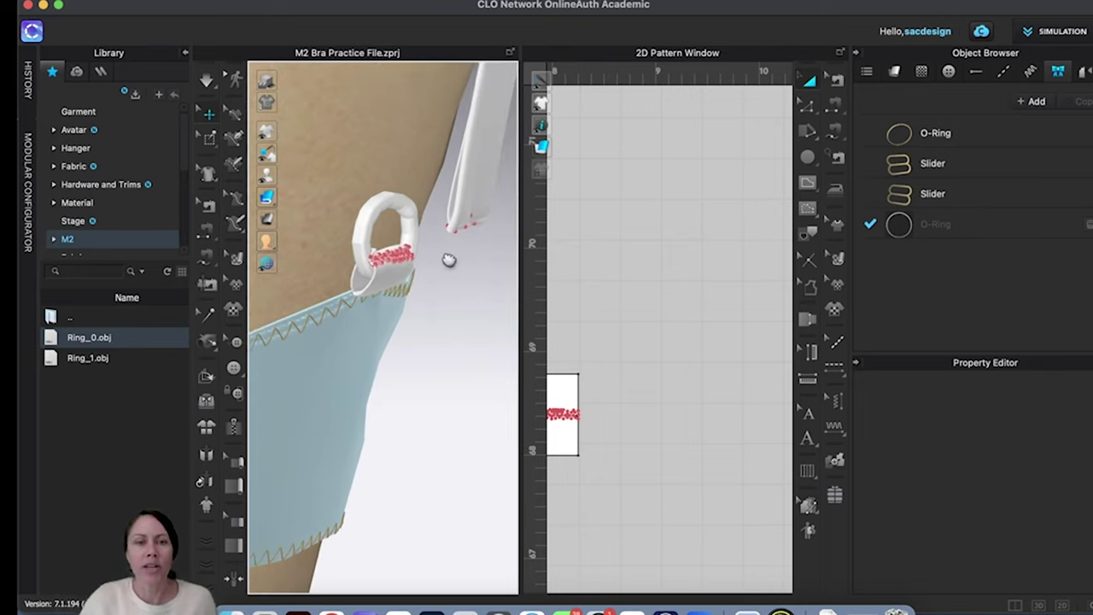
left_click(454, 229)
mouse_move(461, 330)
right_mouse_down()
mouse_move(488, 319)
mouse_move(478, 322)
right_mouse_up()
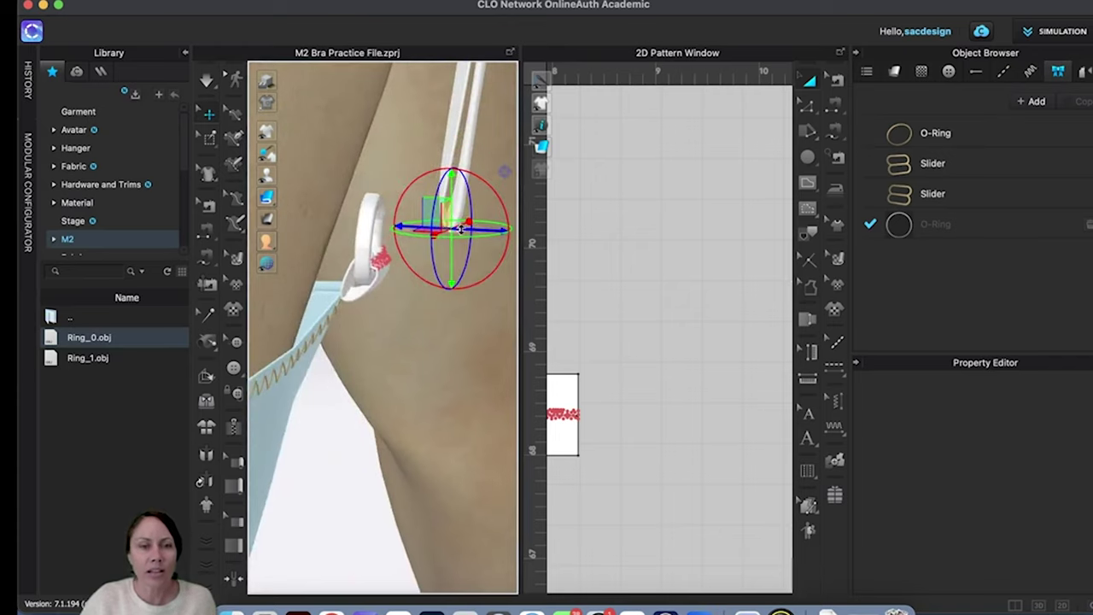
left_click_drag(461, 229, 388, 229)
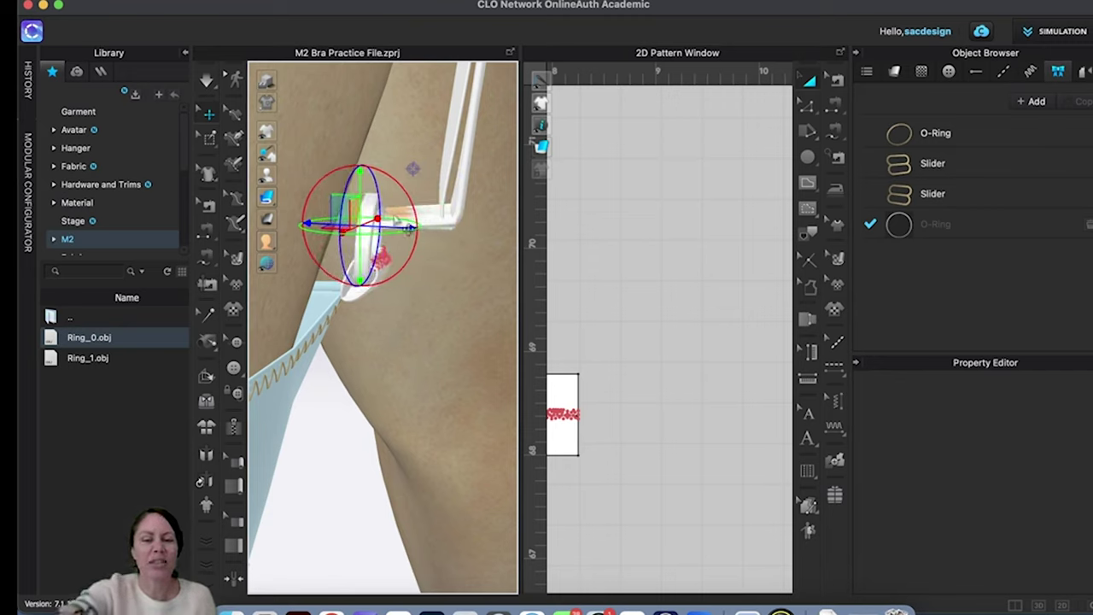
key("space")
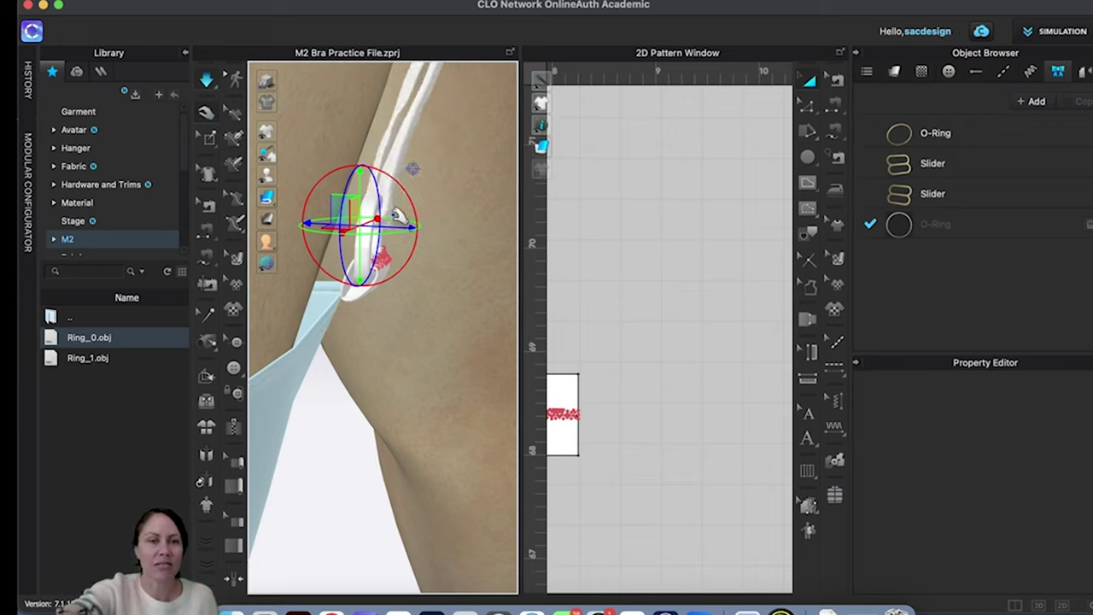
right_click_drag(452, 225, 432, 262)
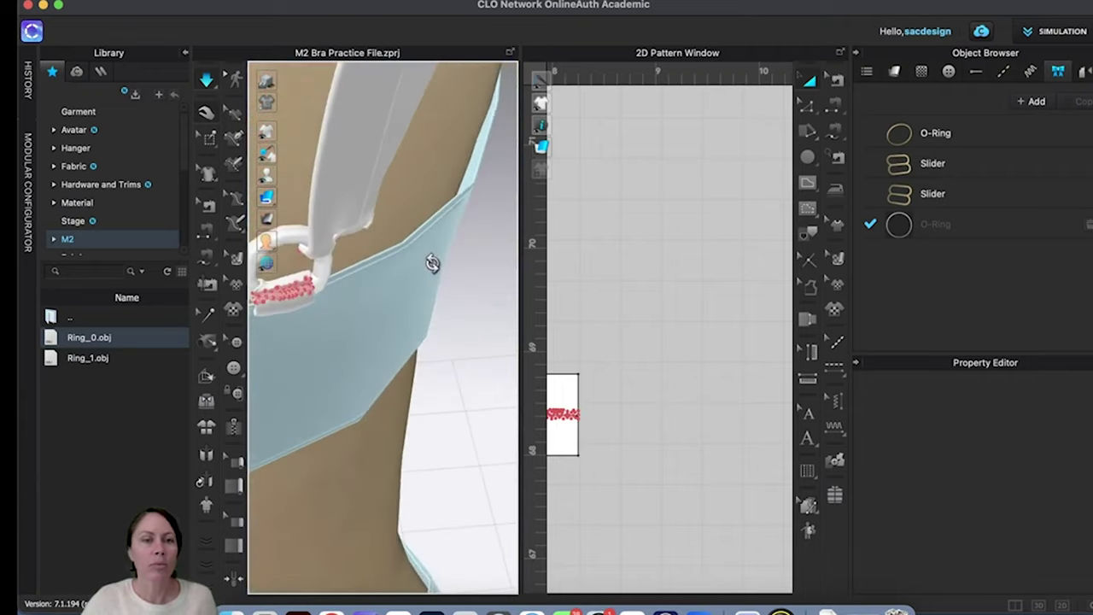
key("z")
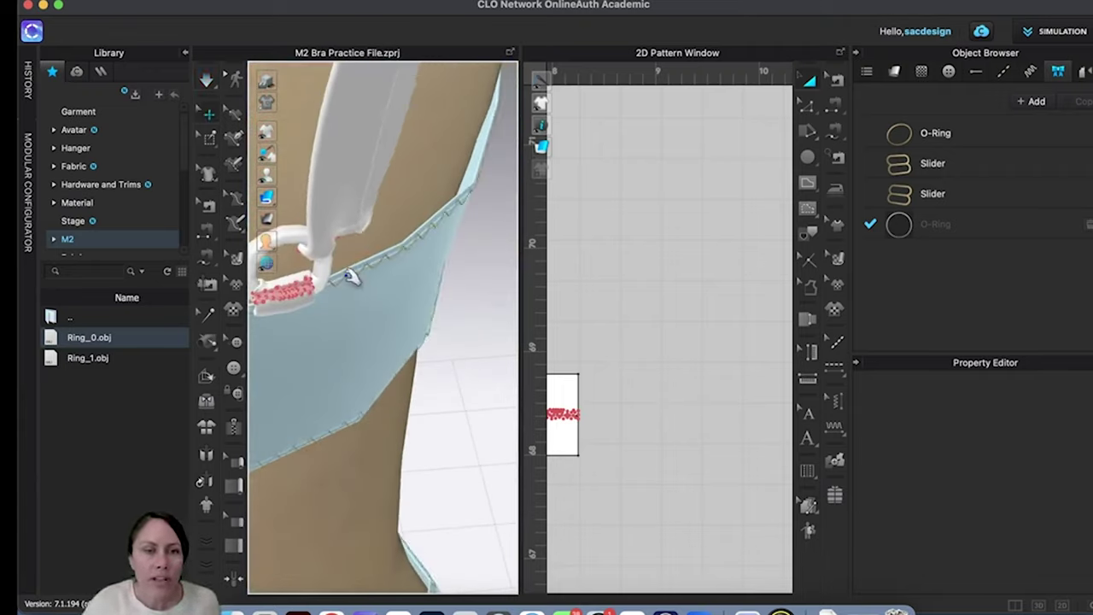
Step: Move the back strap's end sideways into the ring opening and briefly simulate the strap
left_click(350, 248)
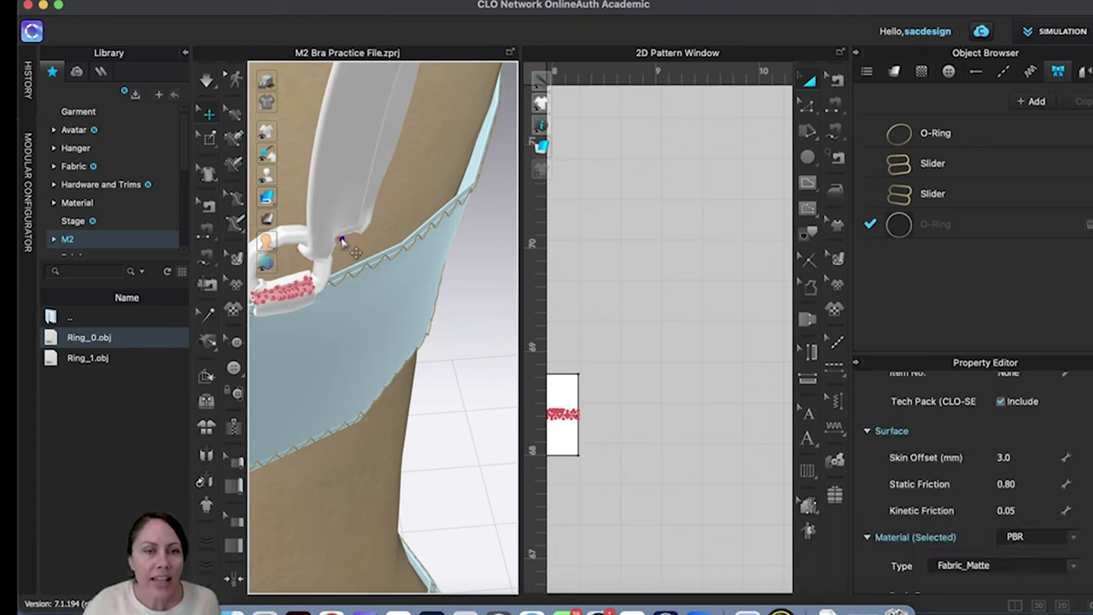
right_click_drag(334, 285, 381, 243)
left_click(382, 245)
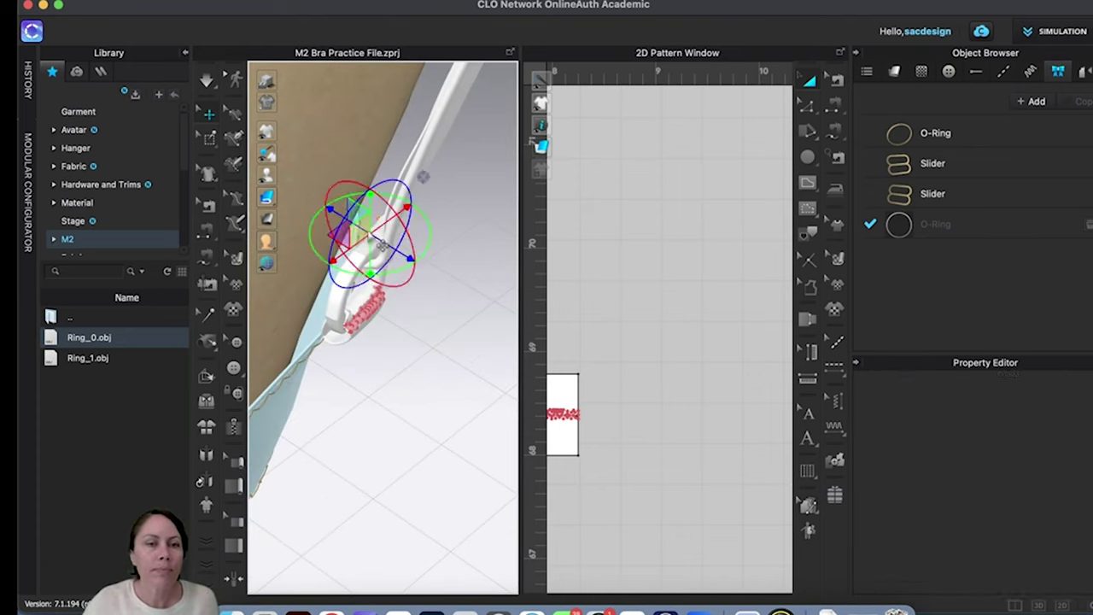
right_click_drag(391, 288, 393, 257)
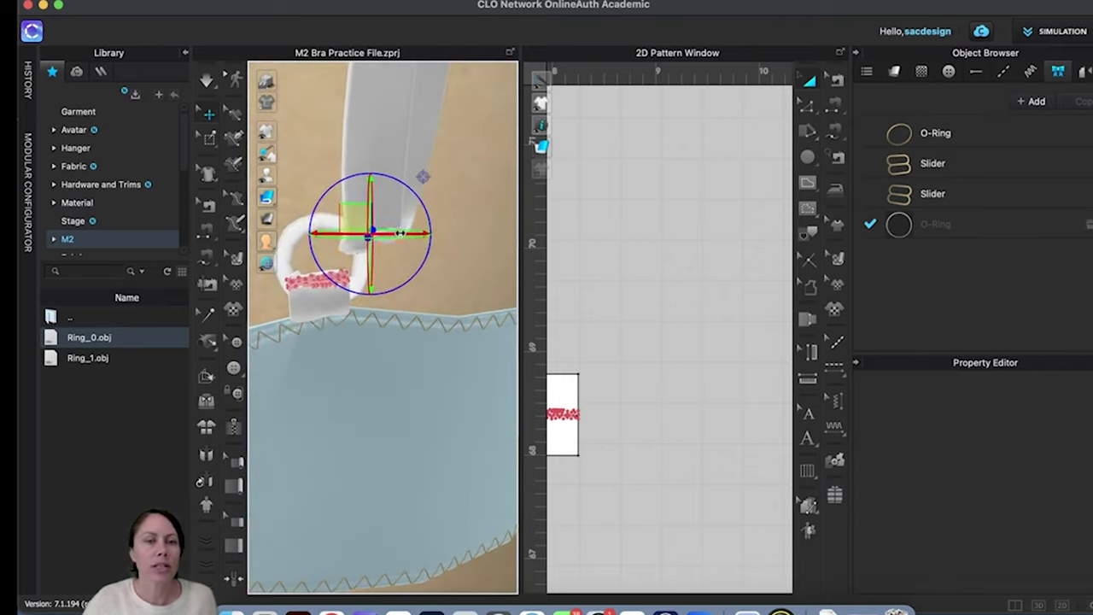
left_click_drag(385, 232, 346, 232)
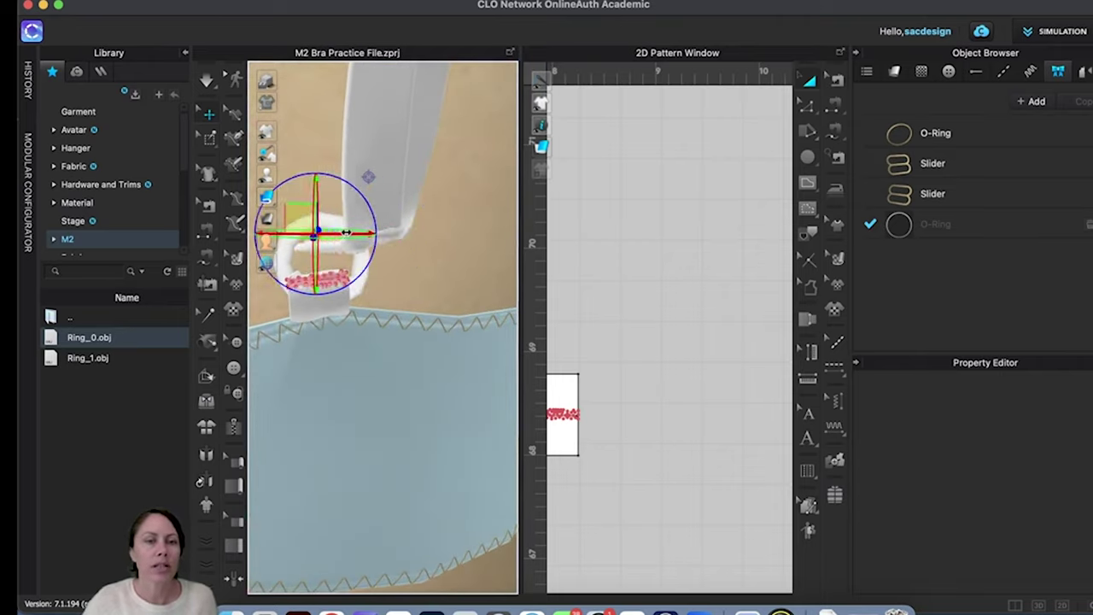
key("space")
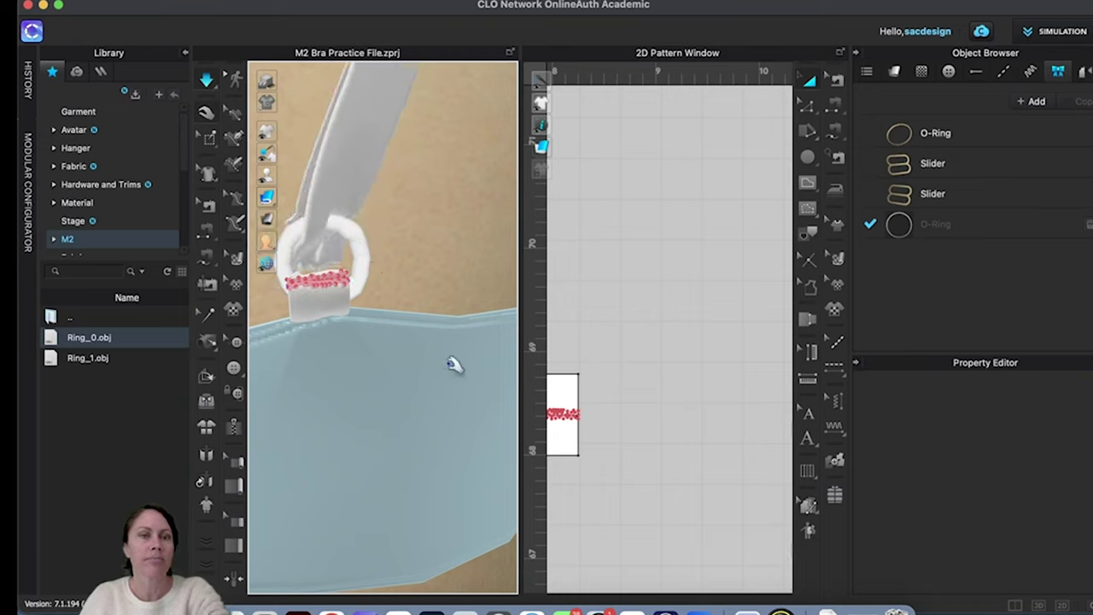
key("w")
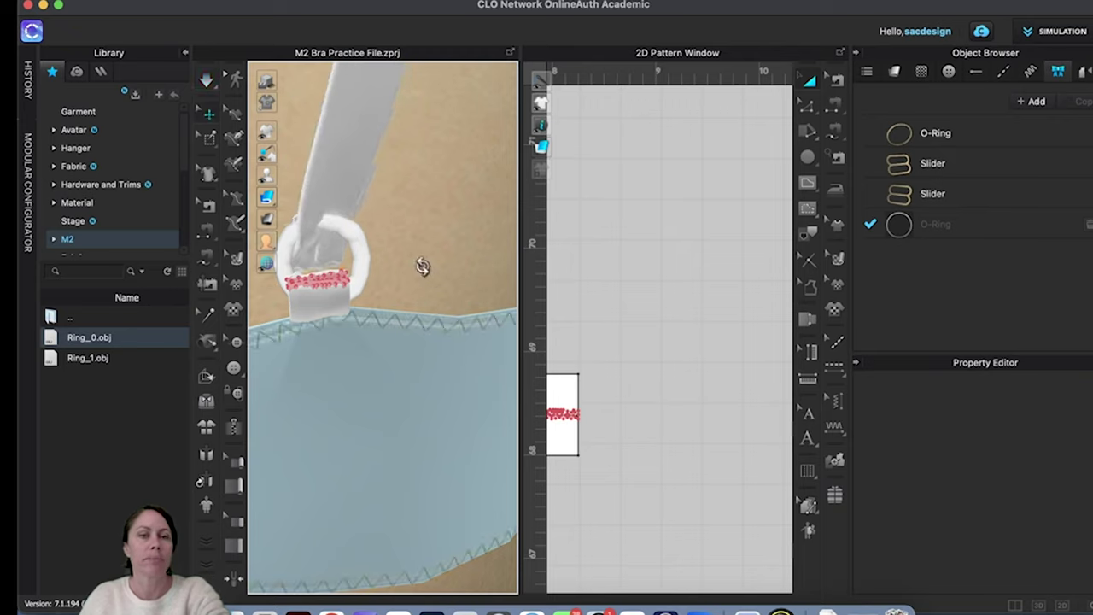
Step: Box-select a narrow band of mesh just above the lower end edge of the back strap pattern with Select Mesh (Box)
right_click_drag(406, 274, 358, 275)
right_click_drag(356, 272, 342, 256)
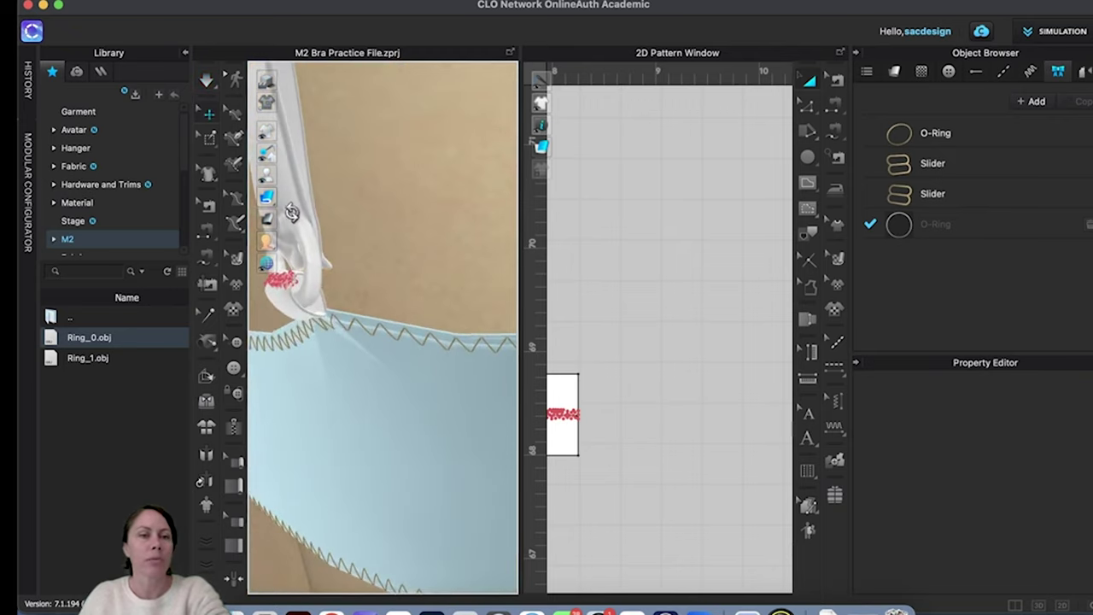
left_click(301, 218)
scroll(692, 350, "down", 5)
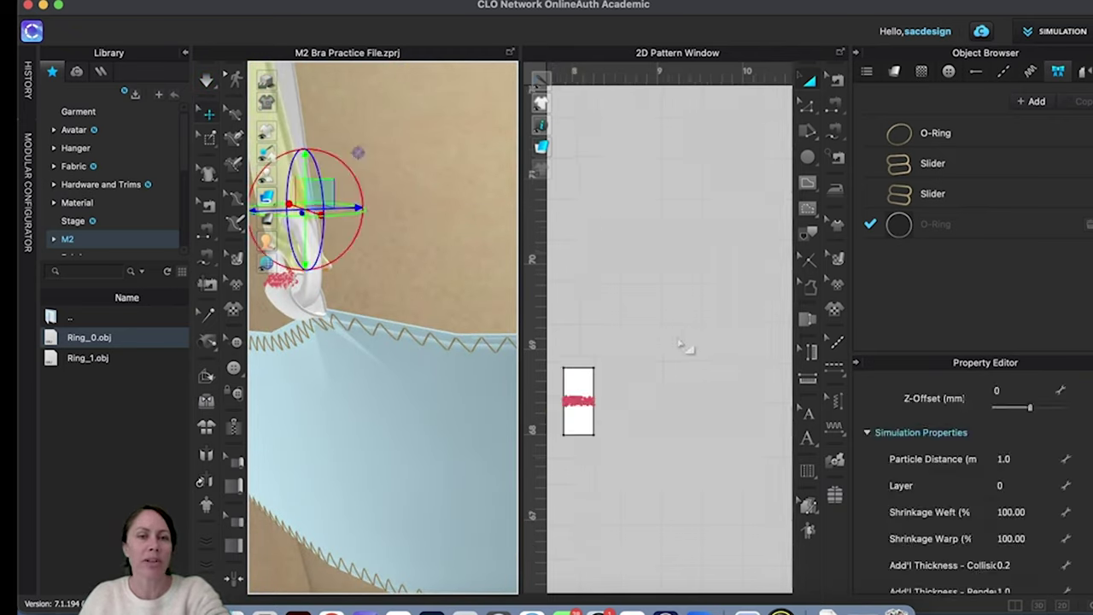
scroll(649, 350, "up", 4)
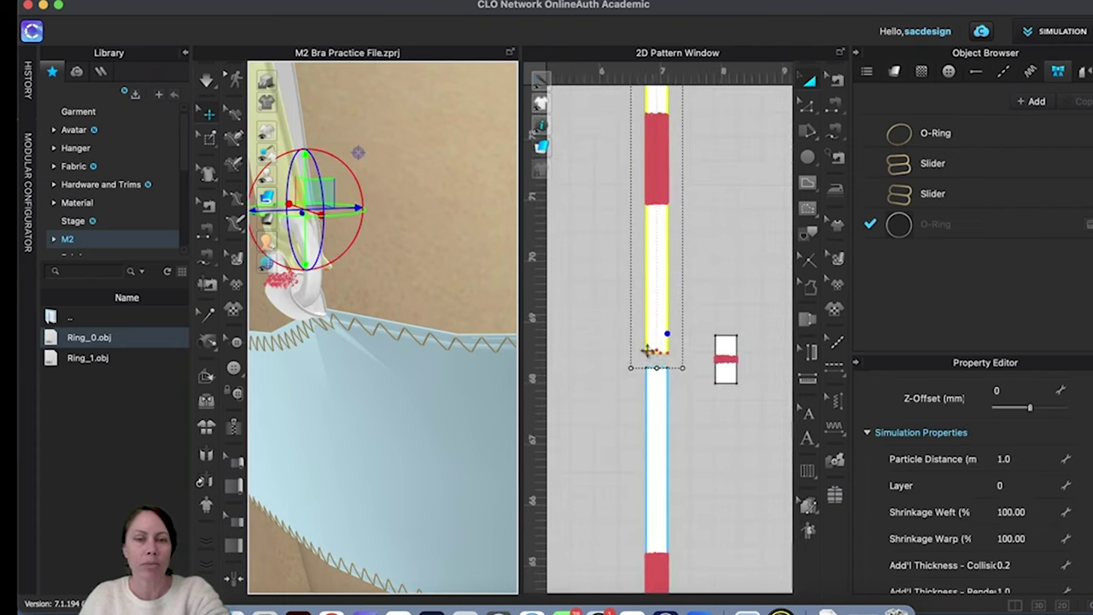
scroll(649, 349, "up", 1)
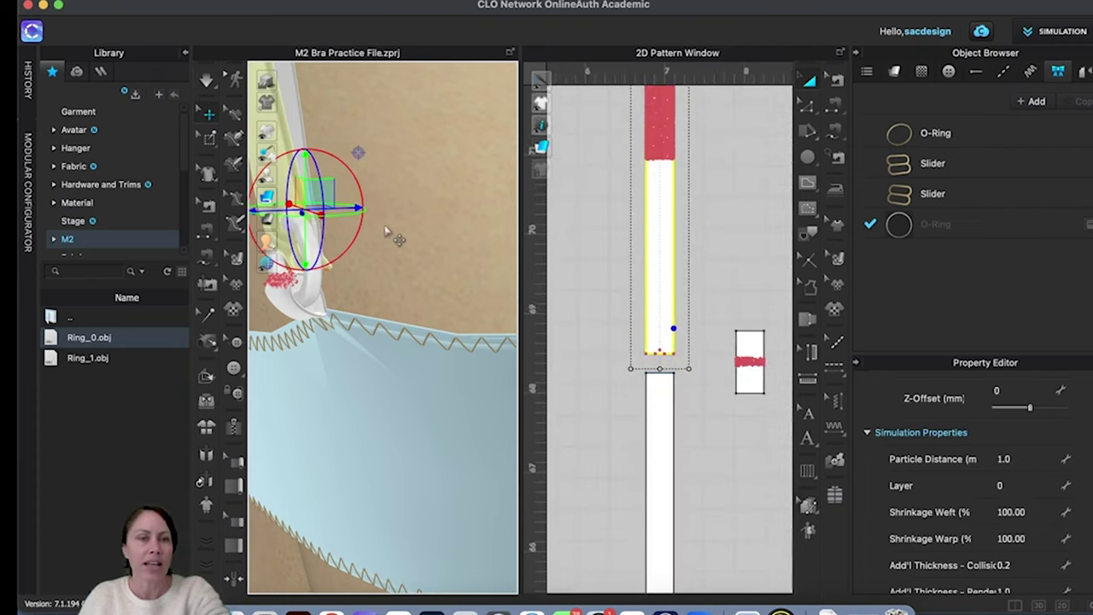
left_click(211, 141)
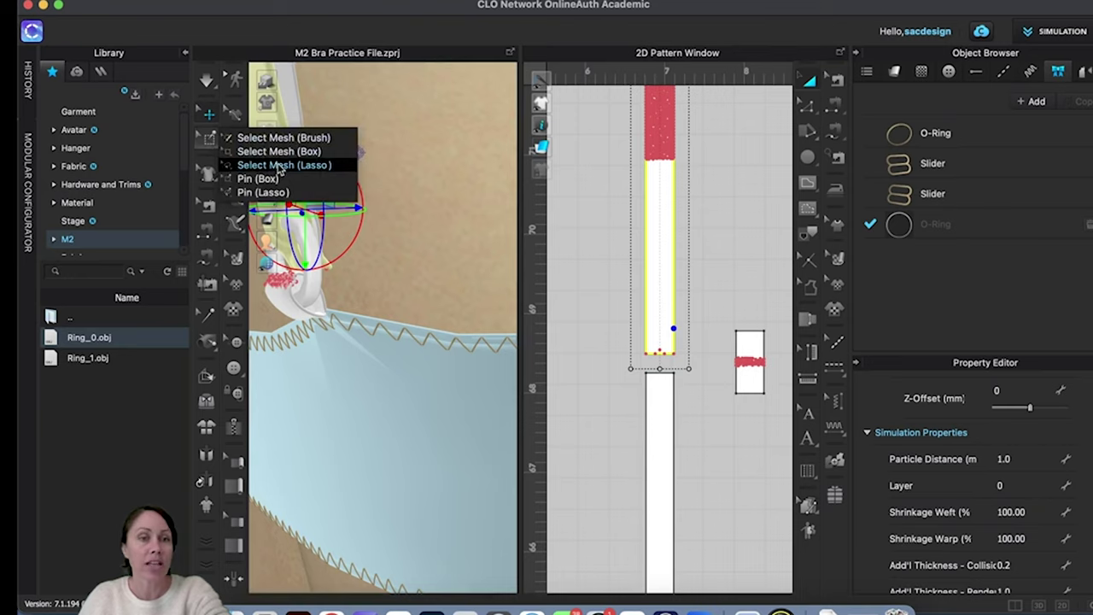
left_click(278, 152)
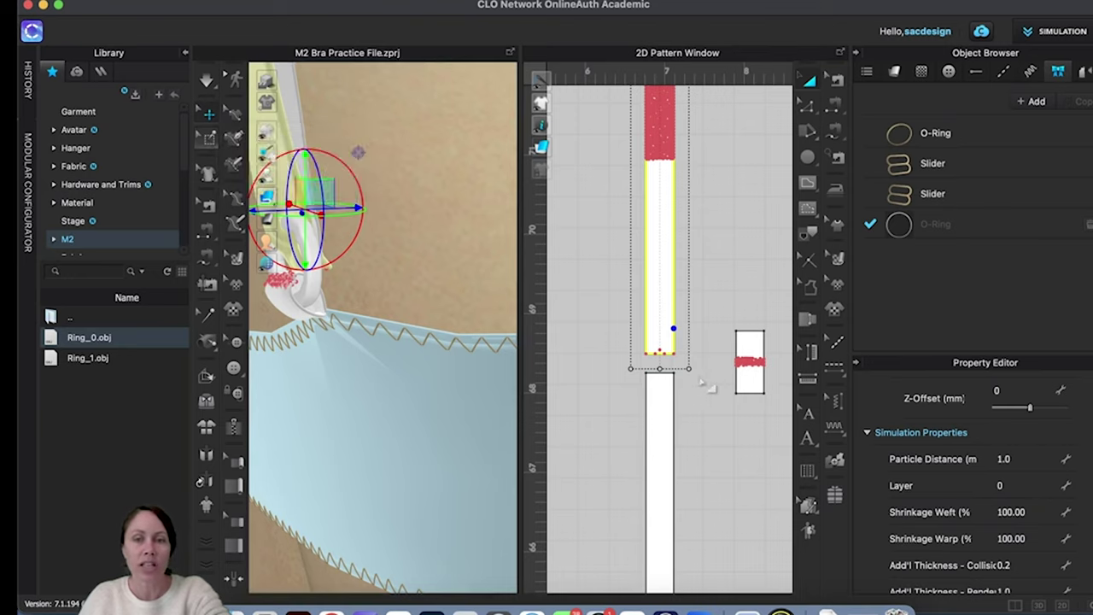
left_click(672, 333)
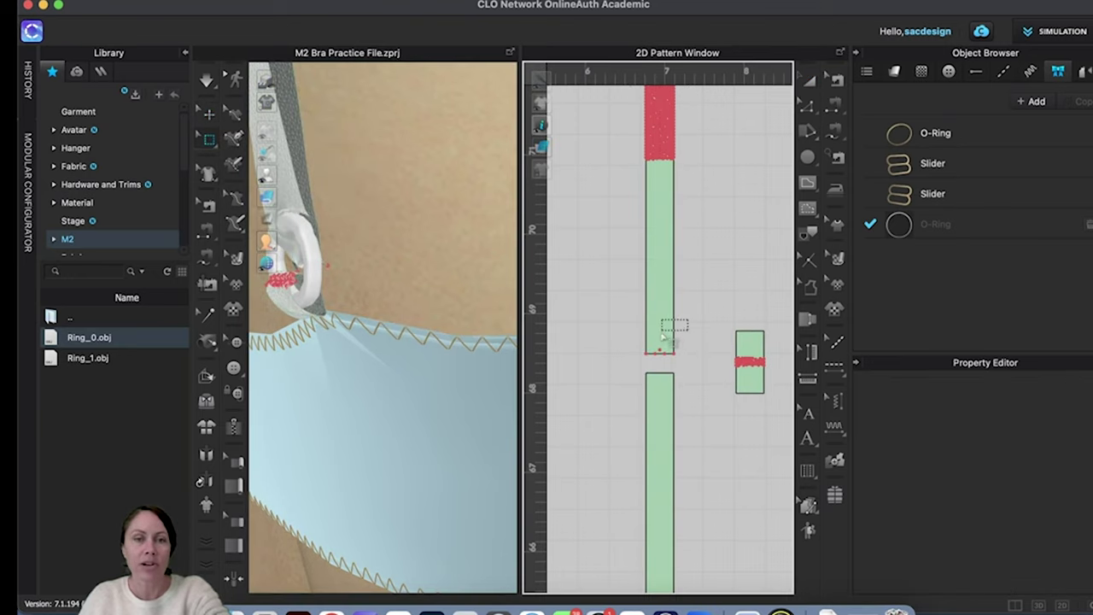
left_click_drag(649, 335, 647, 323)
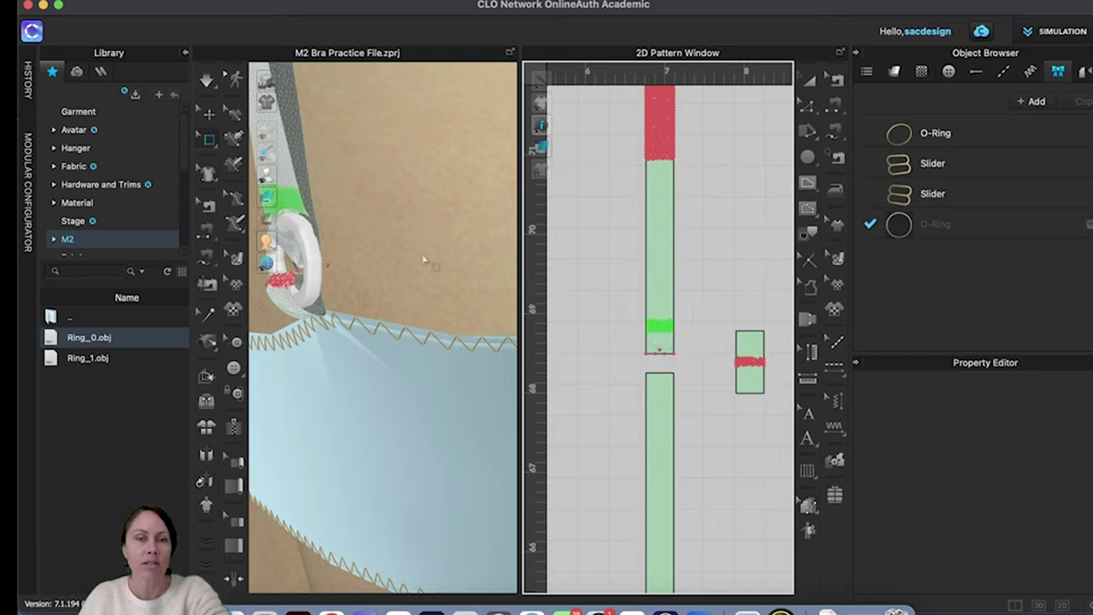
left_click(686, 339)
left_click_drag(684, 331, 641, 351)
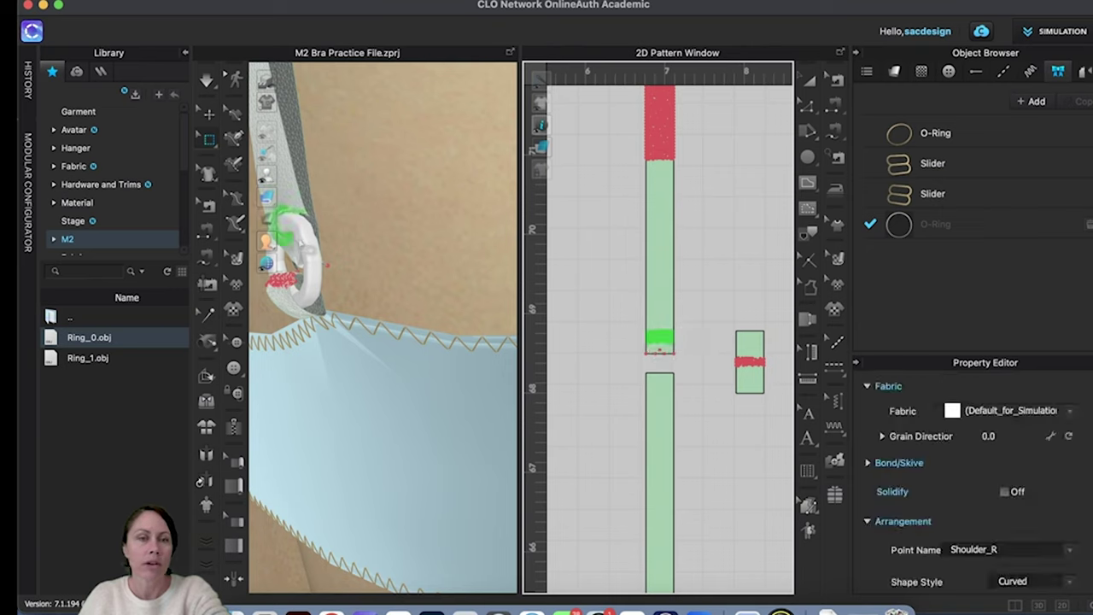
Step: Pull the selected strap mesh outward through the ring opening and start the simulation
scroll(410, 298, "up", 5)
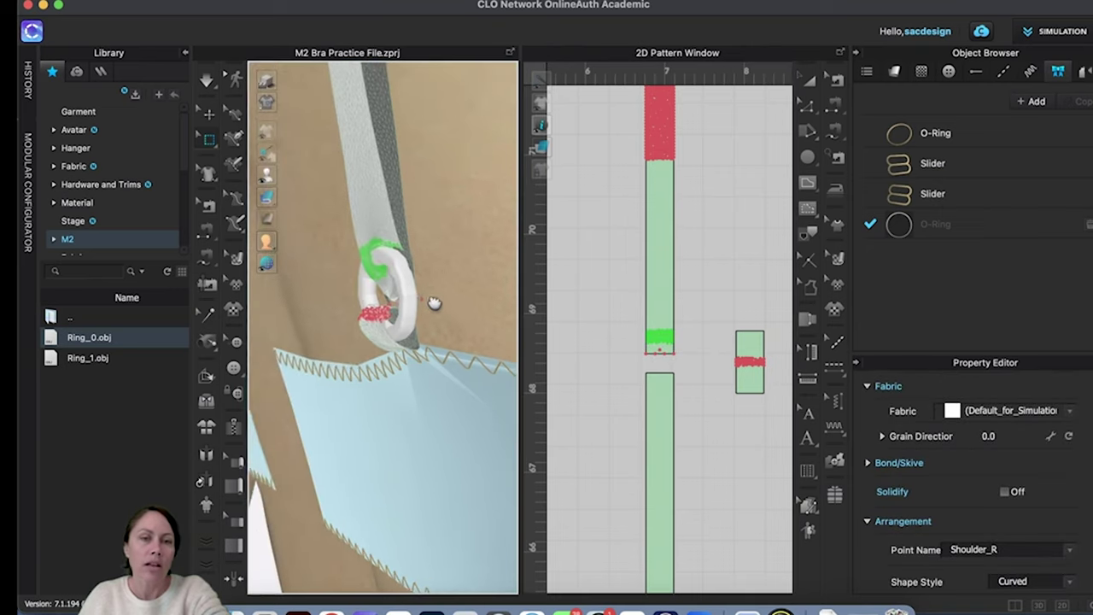
right_click_drag(427, 304, 394, 287)
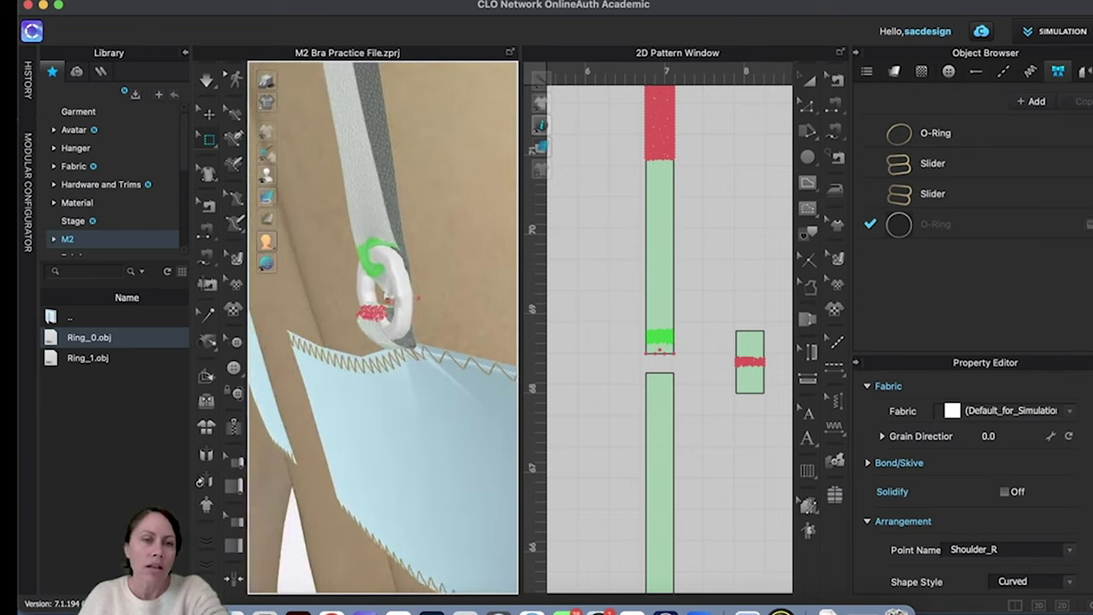
left_click(373, 273)
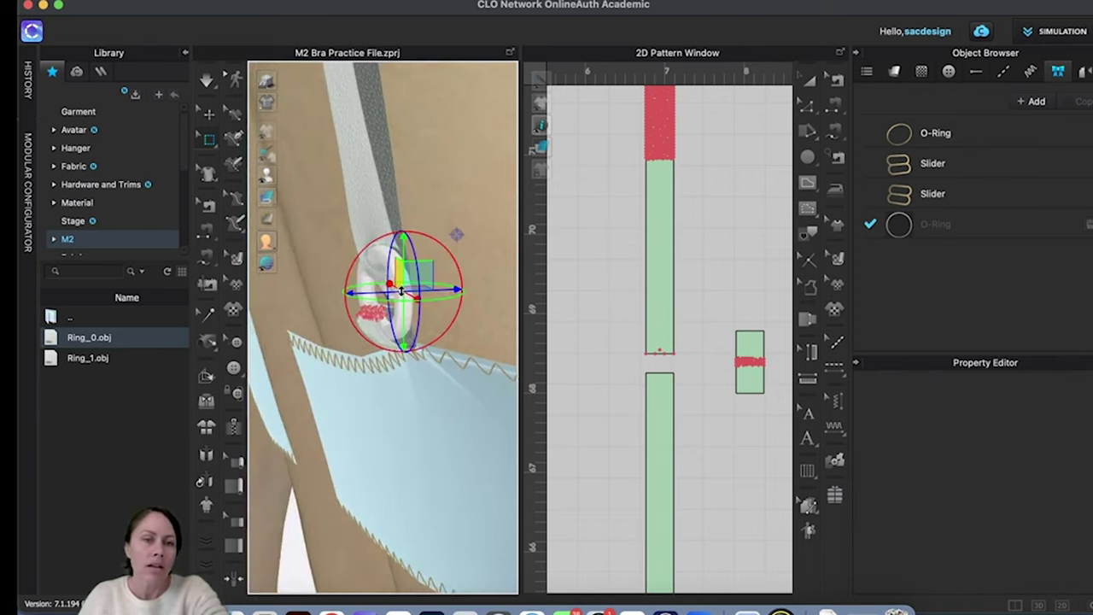
left_click_drag(395, 292, 378, 292)
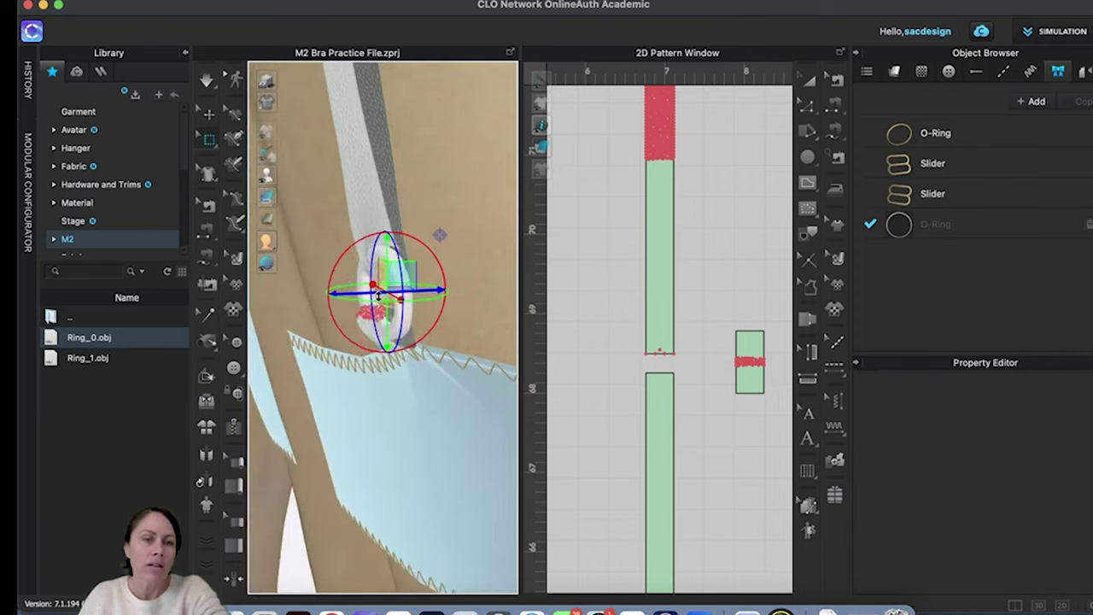
key("space")
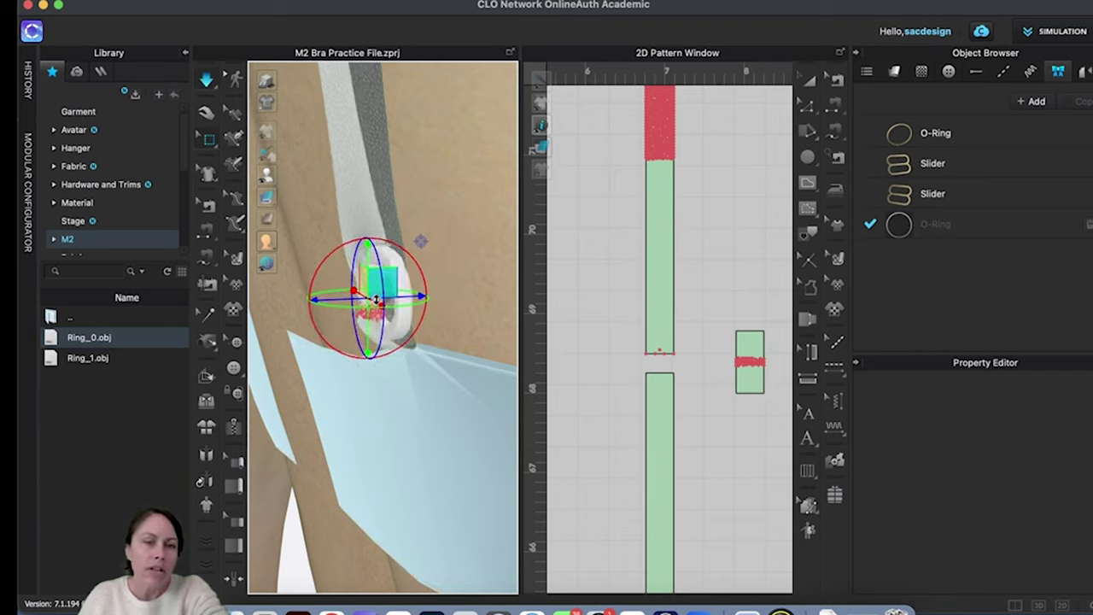
Step: Stop the simulation and delete only the pins at the lower end of the back strap
right_click_drag(440, 365, 476, 367)
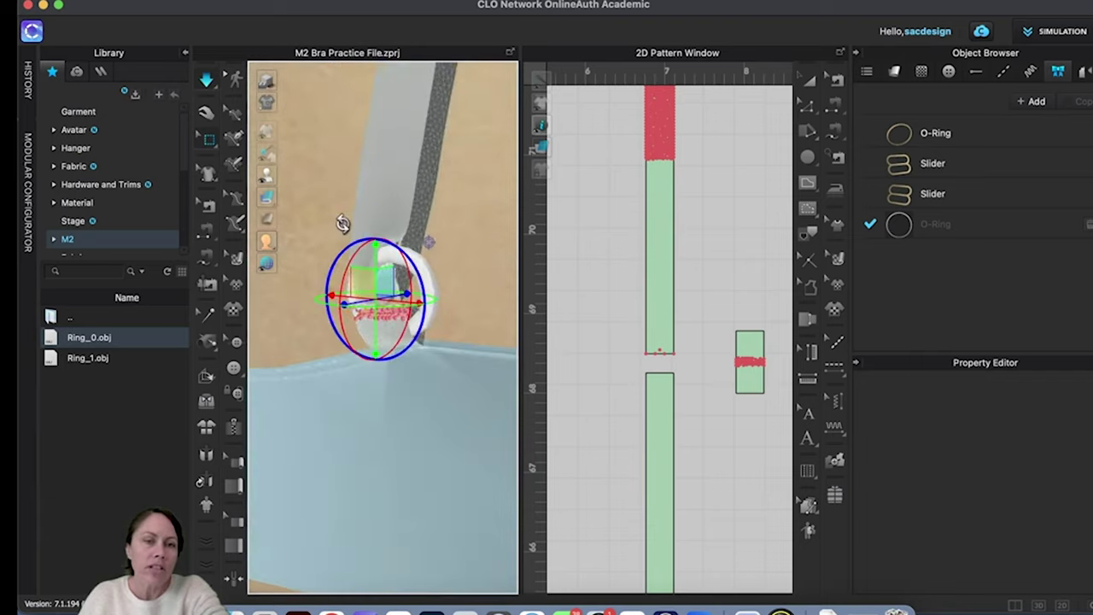
left_click_drag(378, 236, 392, 285)
left_click(352, 299)
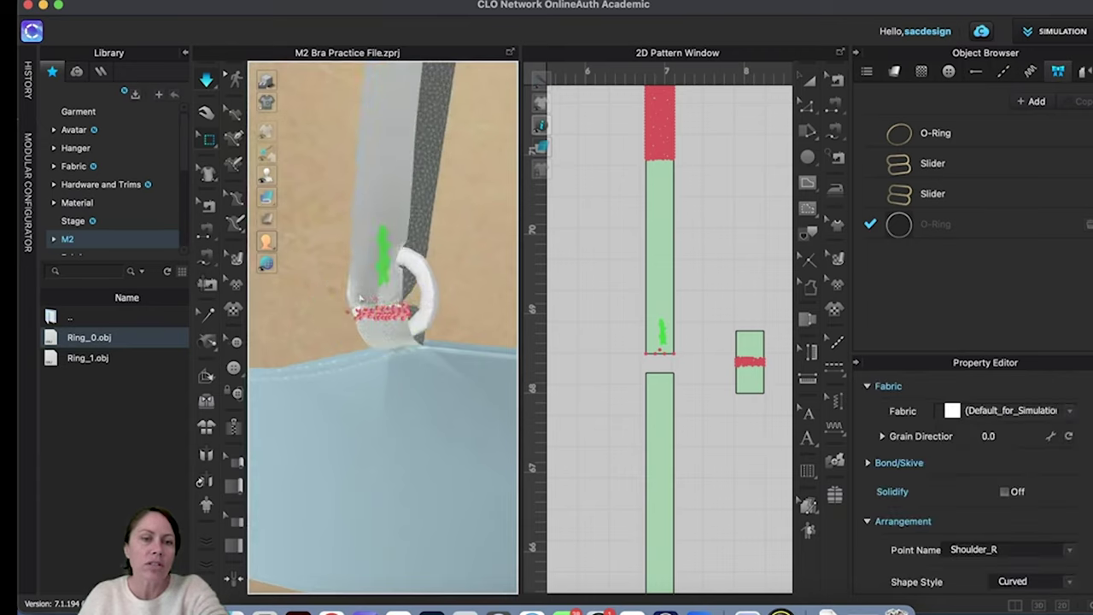
right_click_drag(352, 299, 413, 291)
scroll(357, 299, "down", 5)
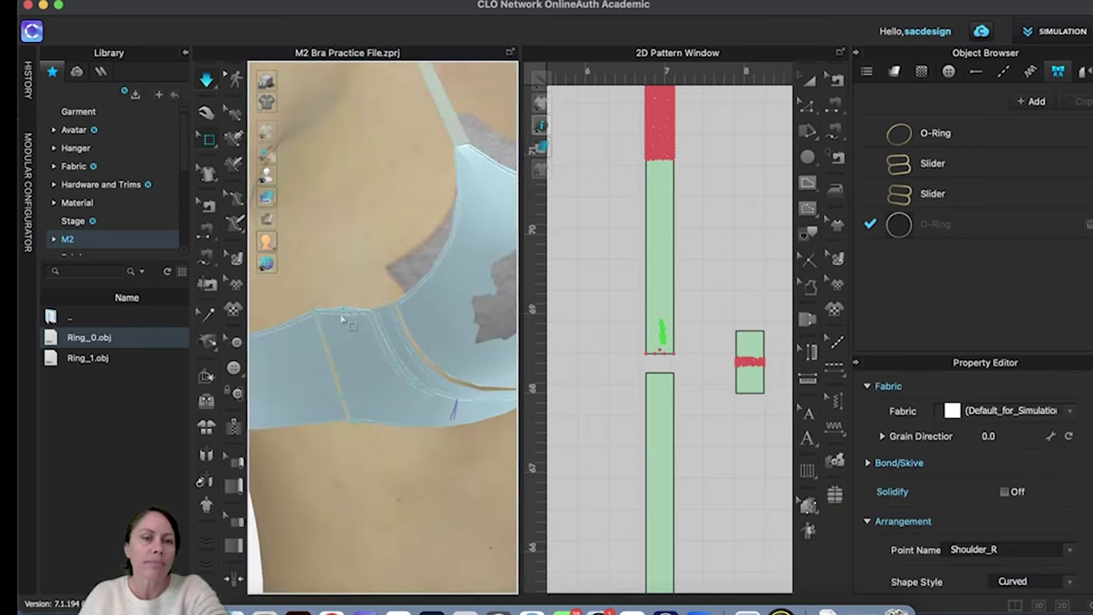
right_click_drag(342, 319, 376, 322)
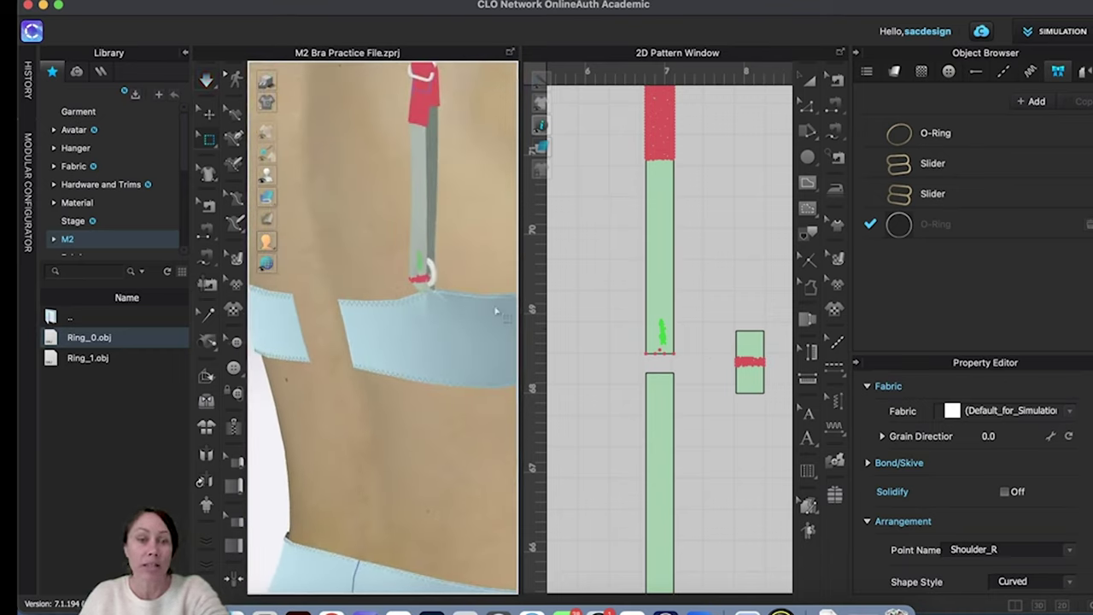
left_click(420, 275)
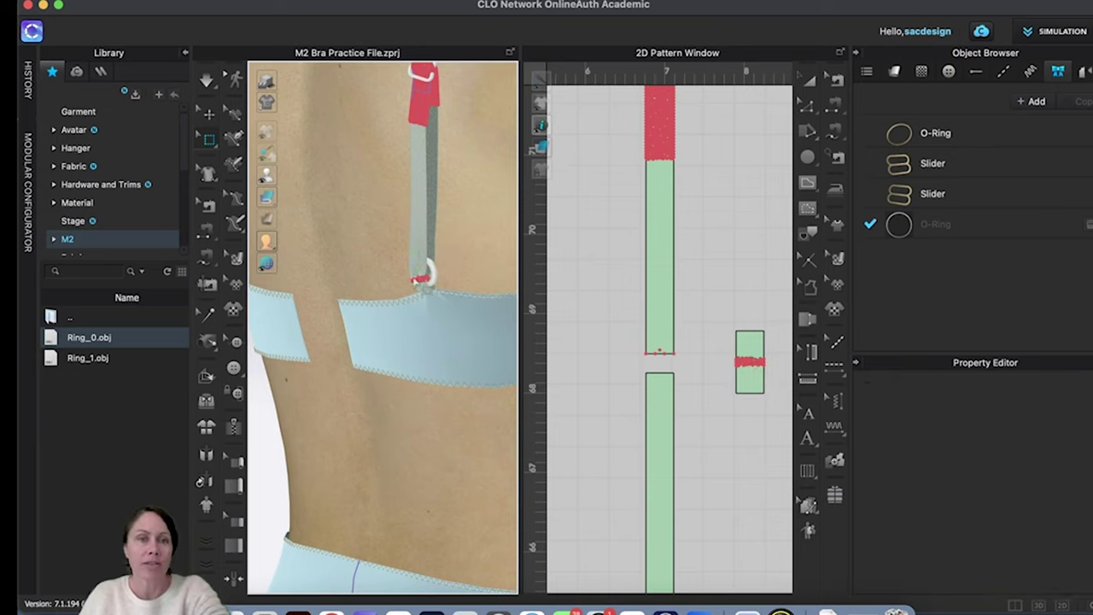
right_click(415, 281)
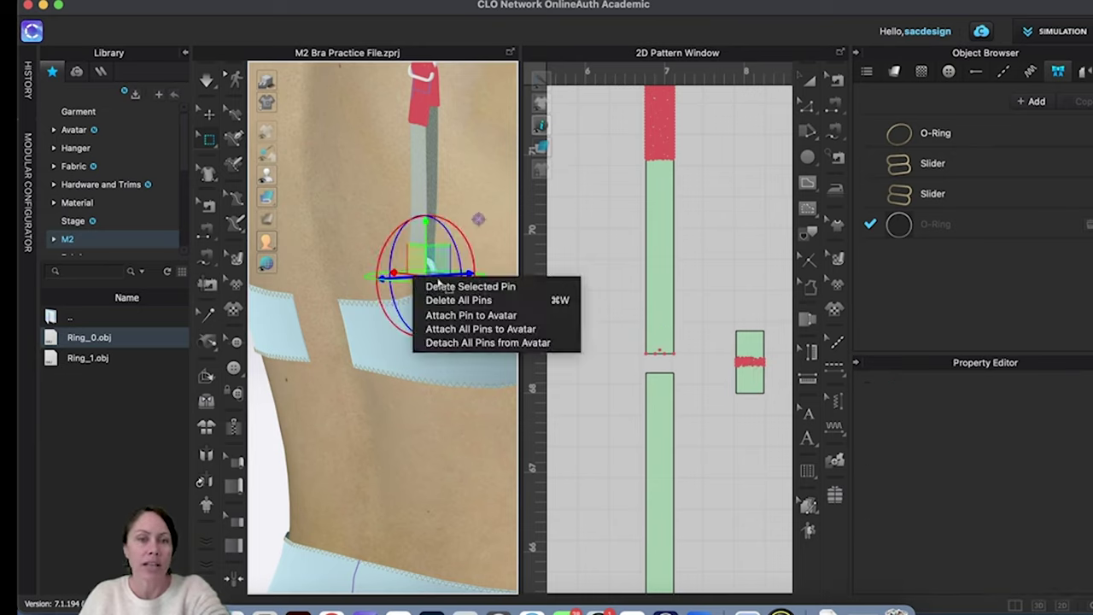
left_click(485, 287)
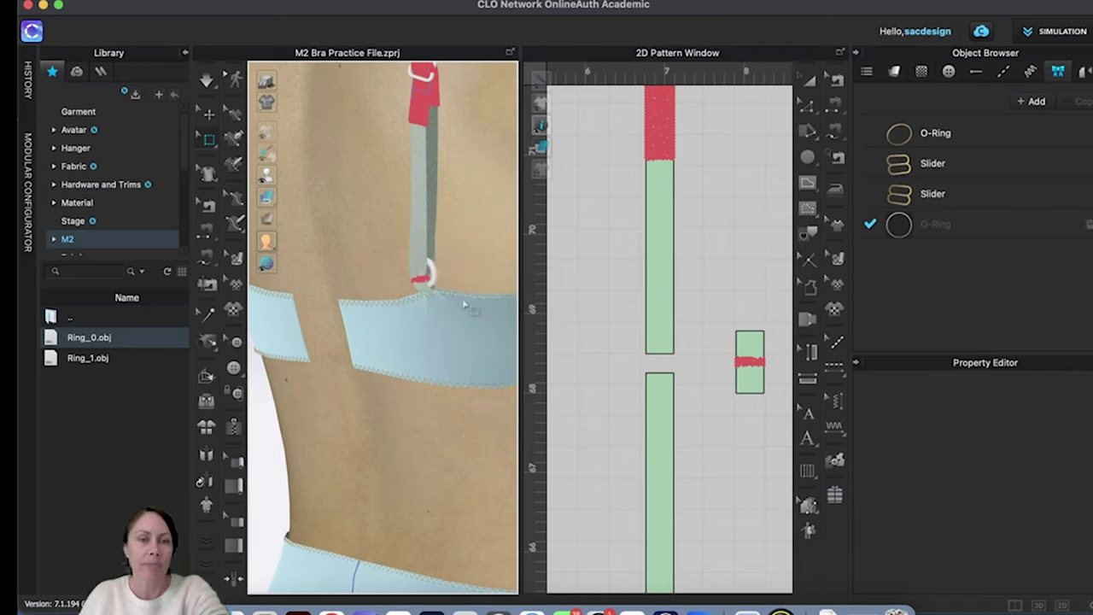
Step: Simulate the unpinned back strap so it settles around the ring
scroll(434, 290, "up", 5)
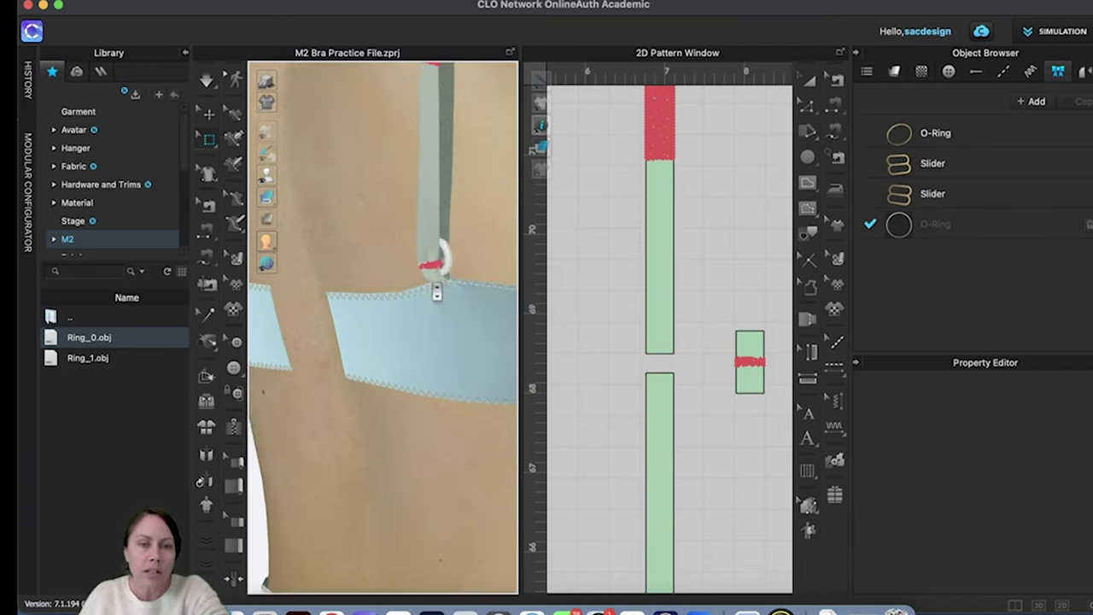
scroll(427, 342, "up", 4)
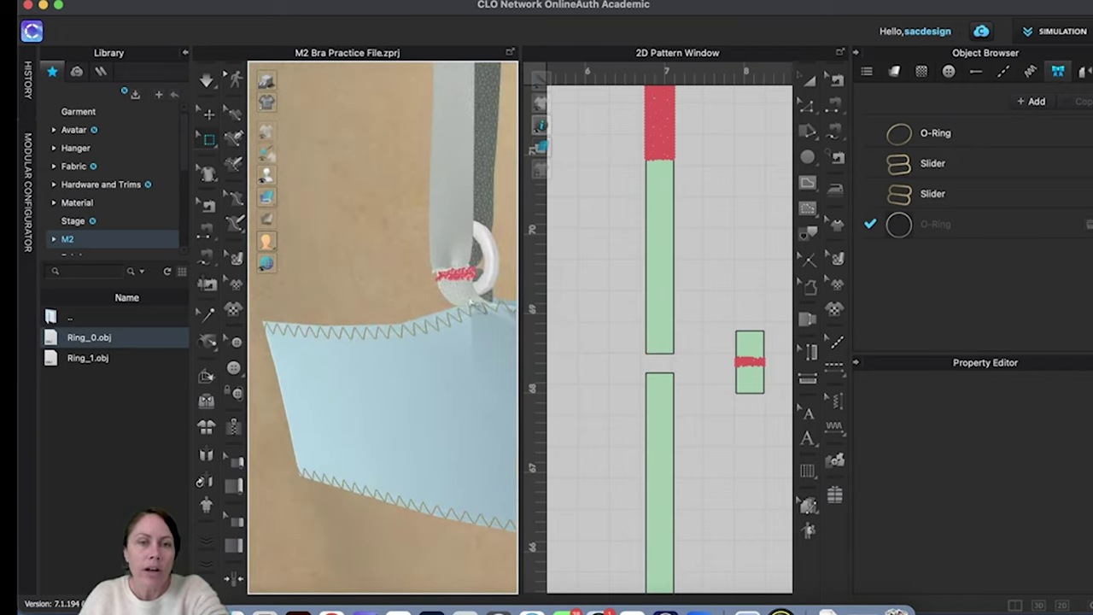
left_click(477, 266)
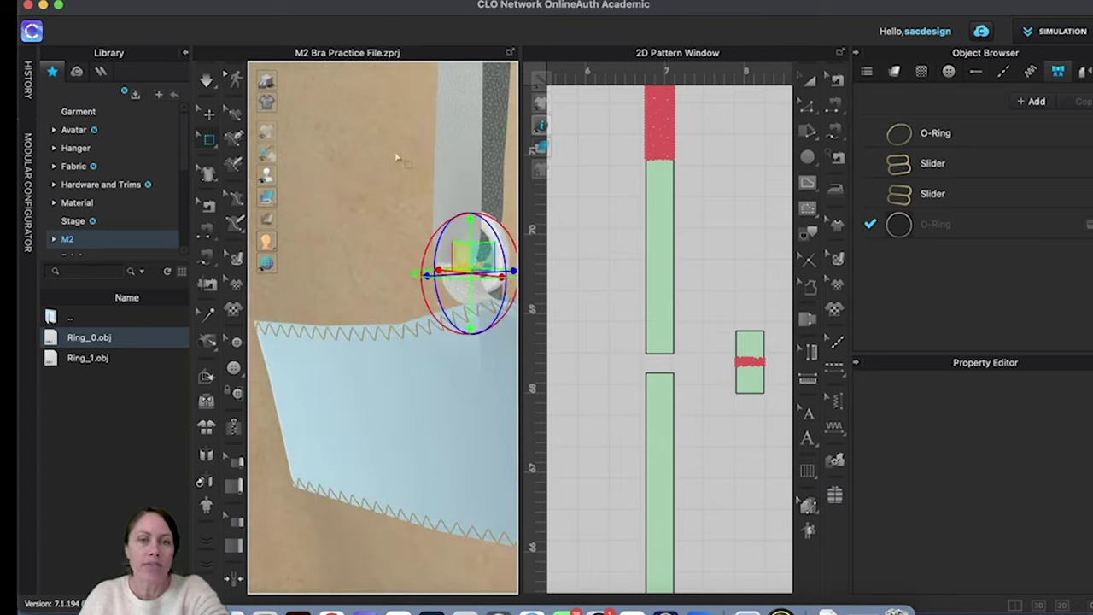
key("space")
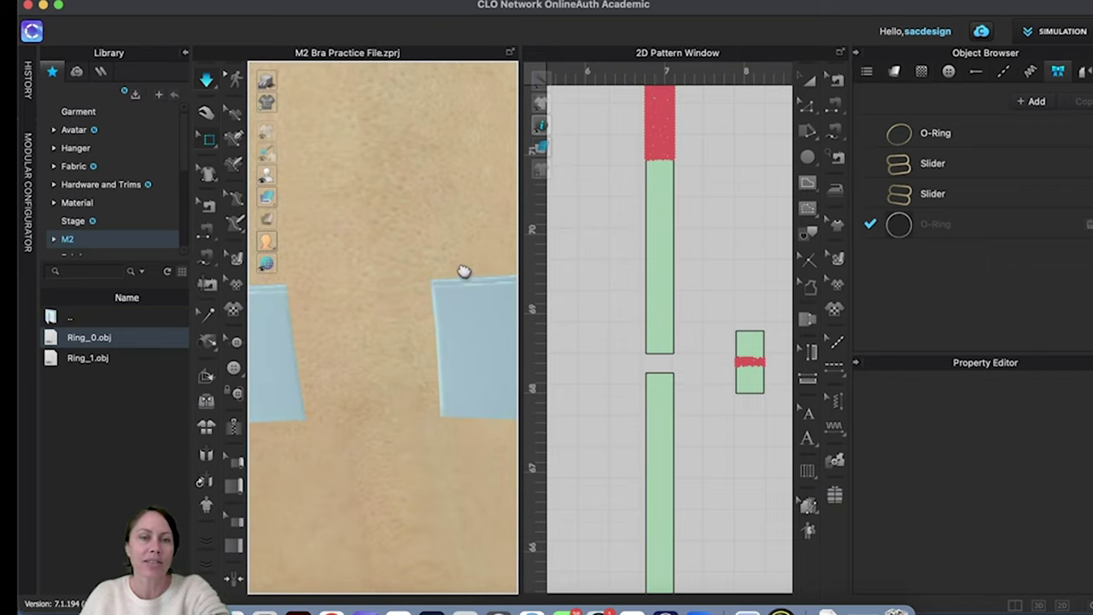
left_click_drag(464, 274, 285, 276)
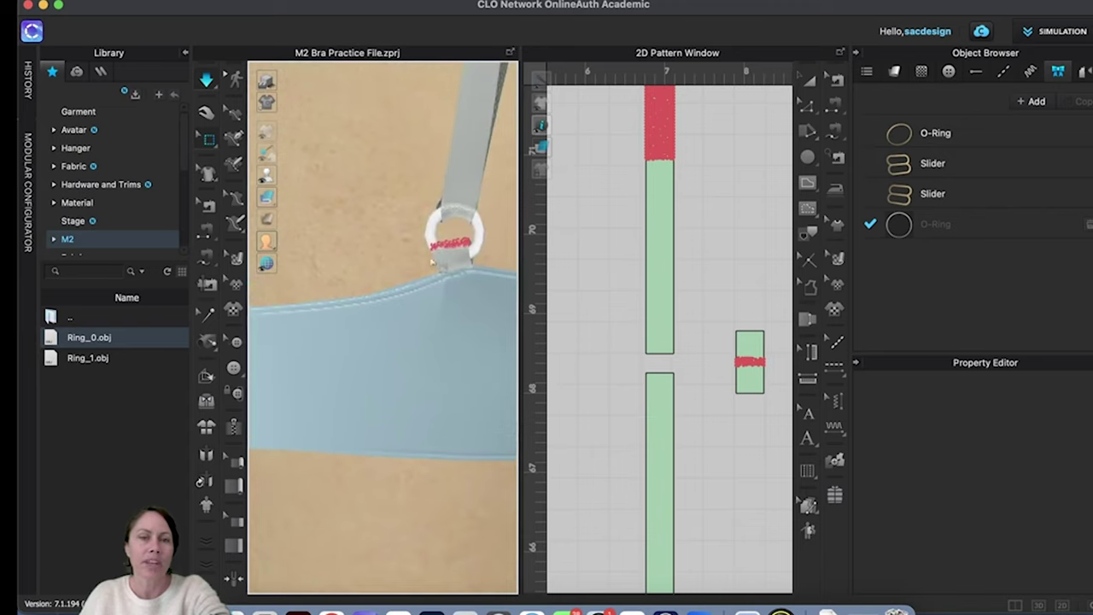
Step: Delete the pins across the band loop, let the loop and strap settle on the ring, and stop the simulation
left_click(452, 243)
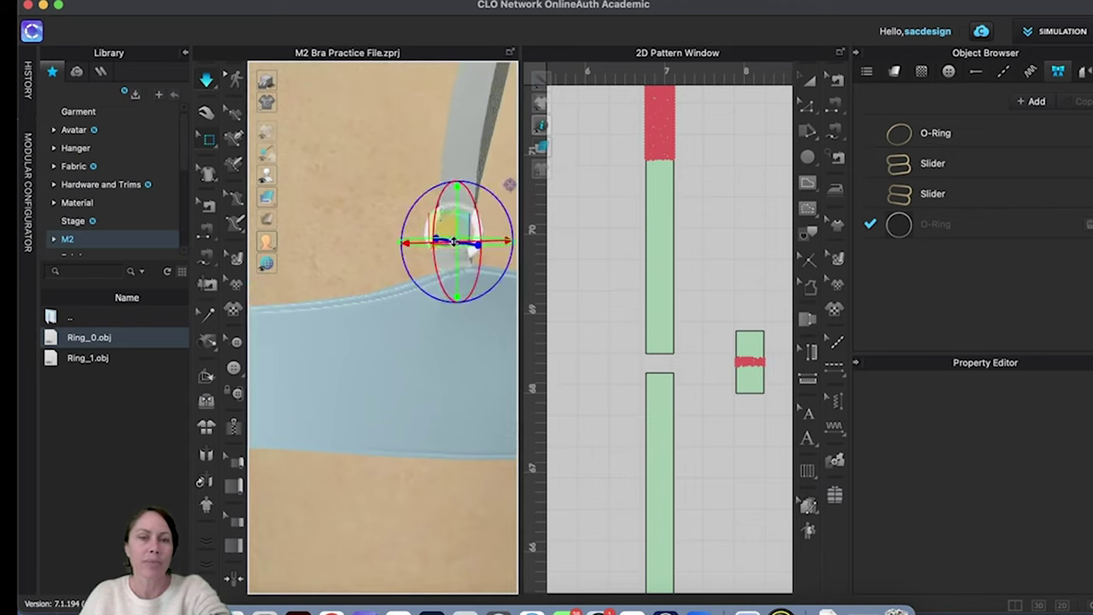
right_click(460, 249)
left_click(512, 251)
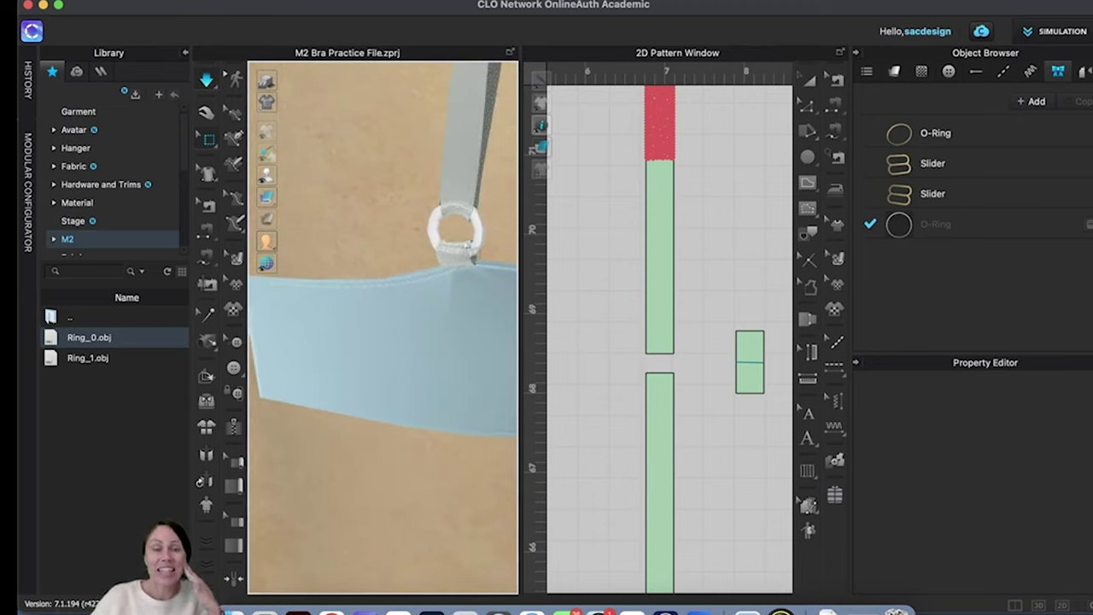
mouse_move(462, 240)
right_mouse_down()
mouse_move(451, 227)
mouse_move(393, 222)
mouse_move(479, 226)
right_mouse_up()
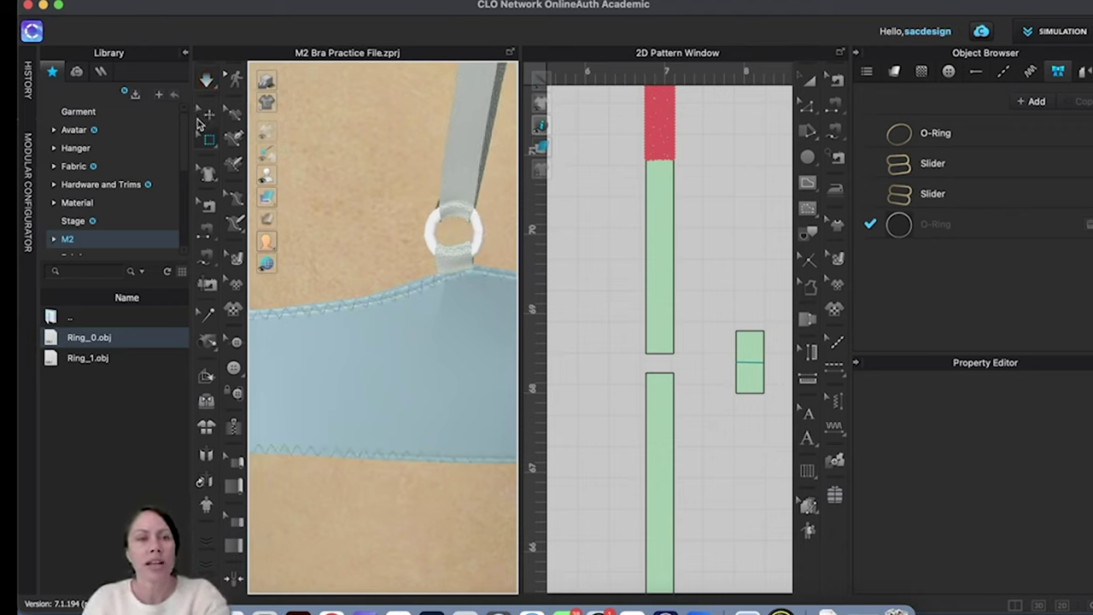
key("space")
Step: Turn on elastic with a ratio of 59 on the upper edge of the lower back strap piece and simulate it at the ring
left_click(475, 218)
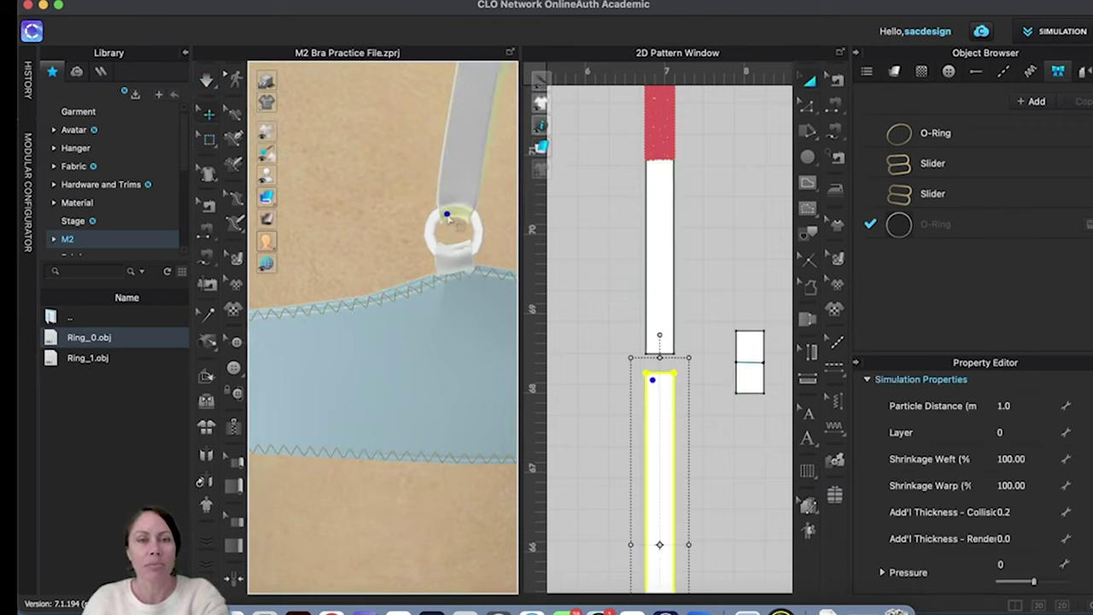
left_click(702, 403)
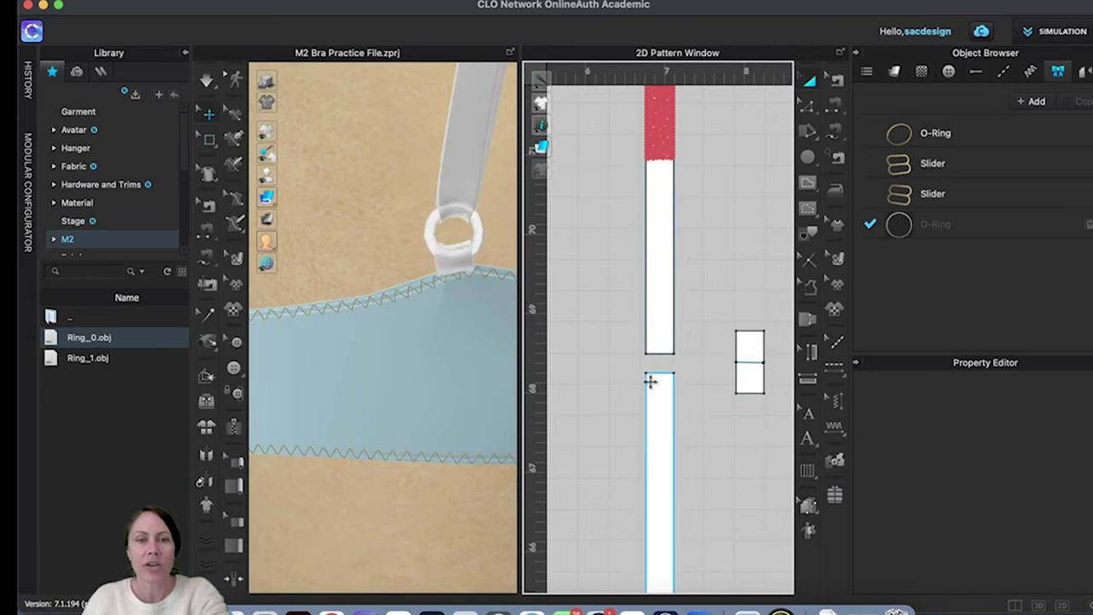
key("v")
left_click(659, 374)
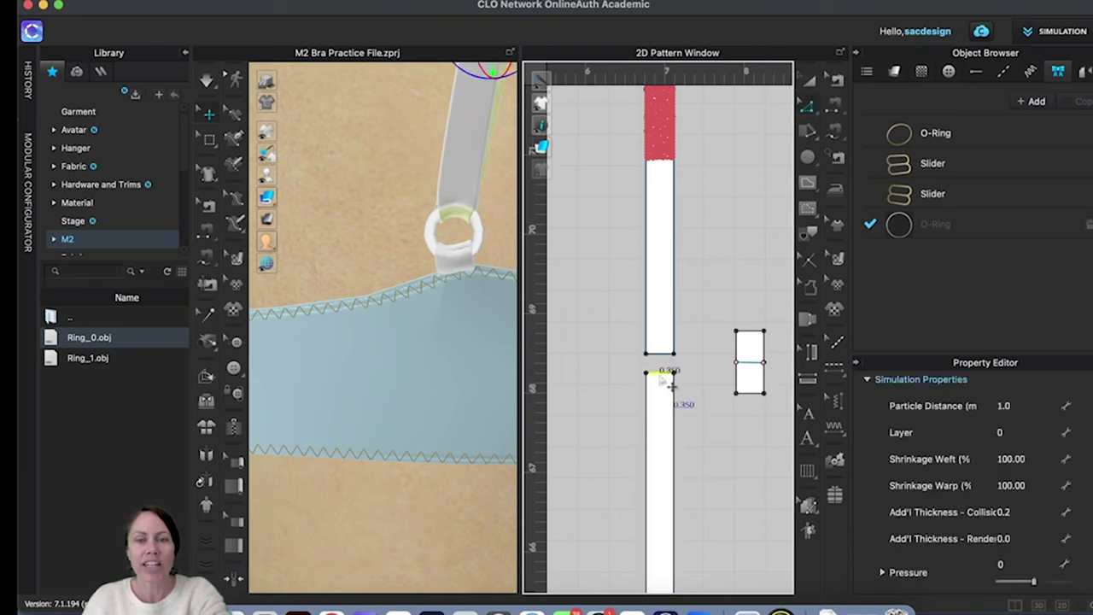
scroll(999, 458, "down", 3)
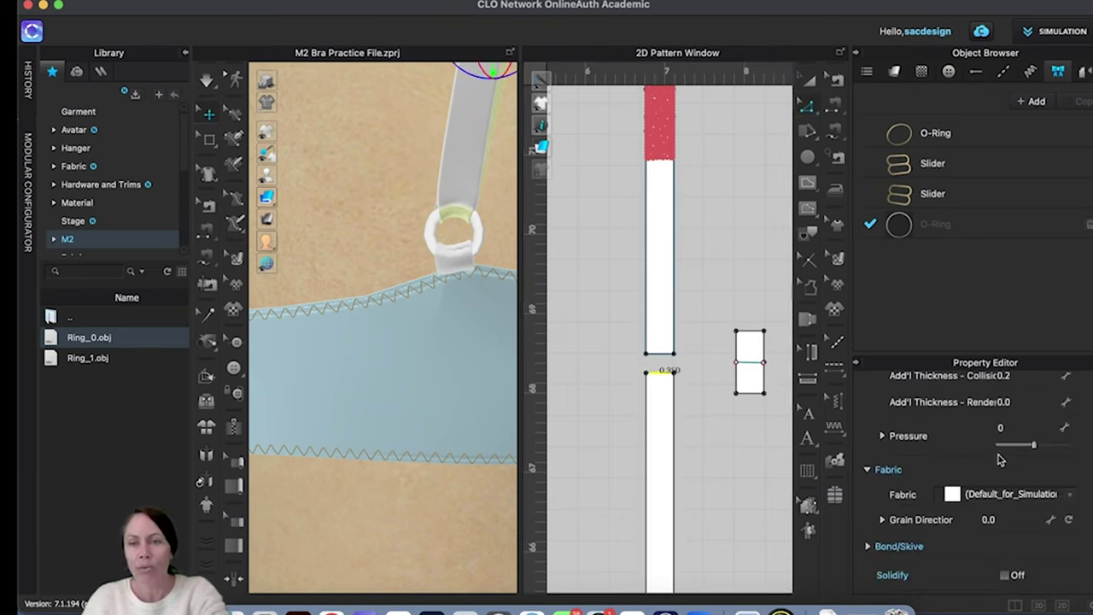
scroll(1000, 460, "up", 5)
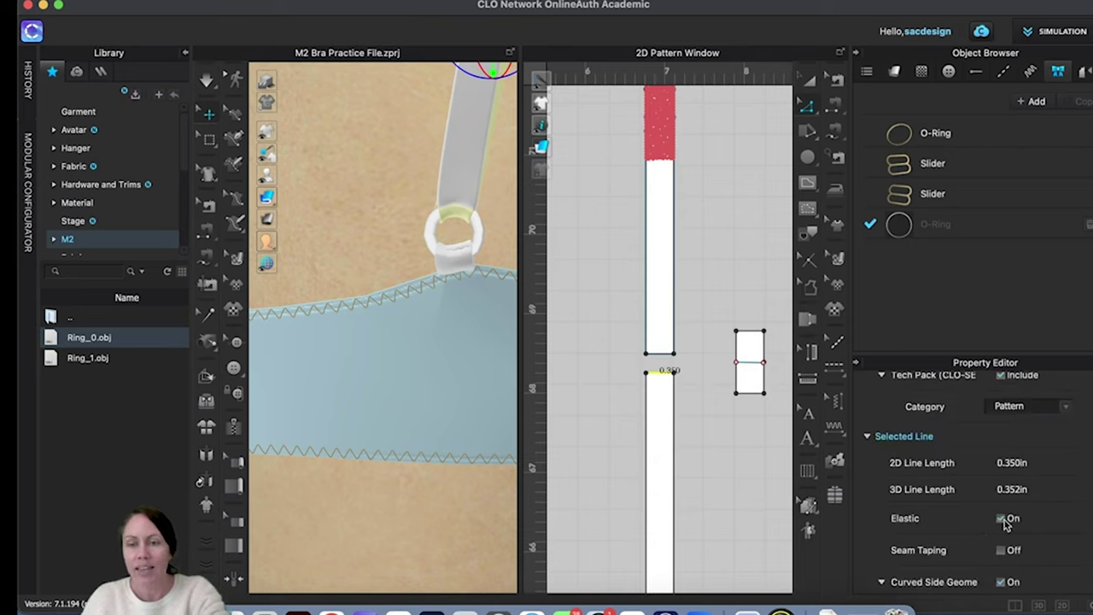
scroll(1025, 523, "down", 5)
scroll(1028, 519, "up", 2)
scroll(1027, 519, "up", 2)
scroll(1026, 521, "down", 2)
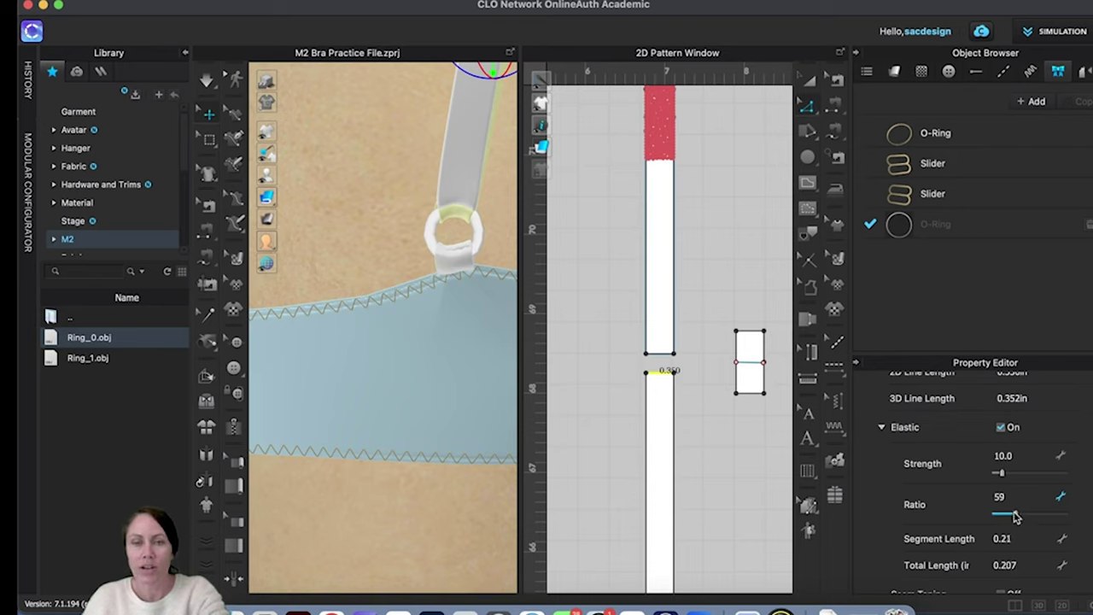
left_click(347, 248)
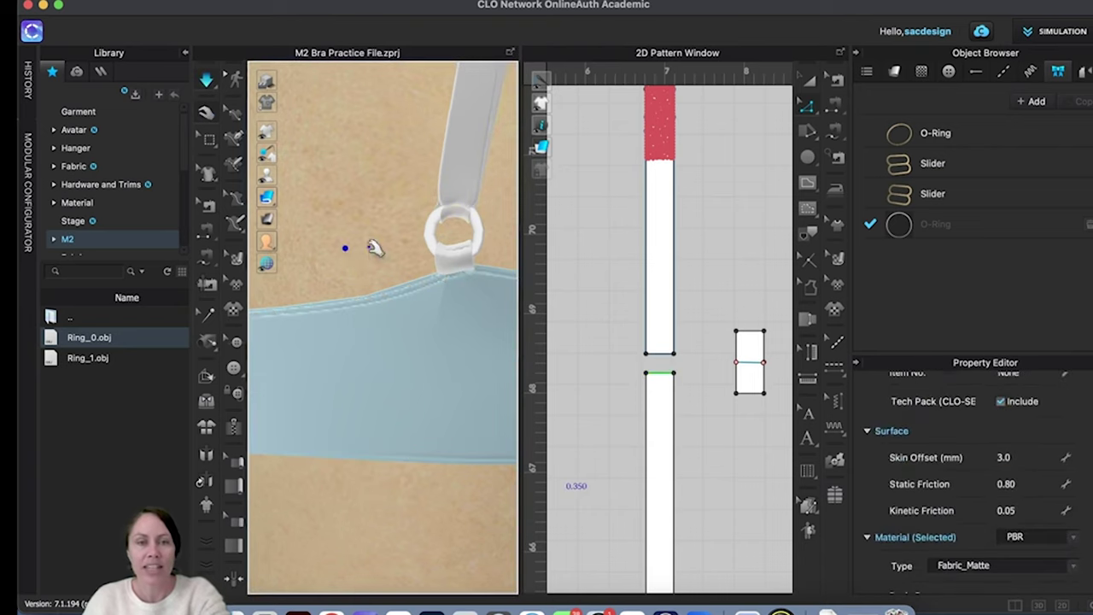
left_click_drag(488, 262, 475, 236)
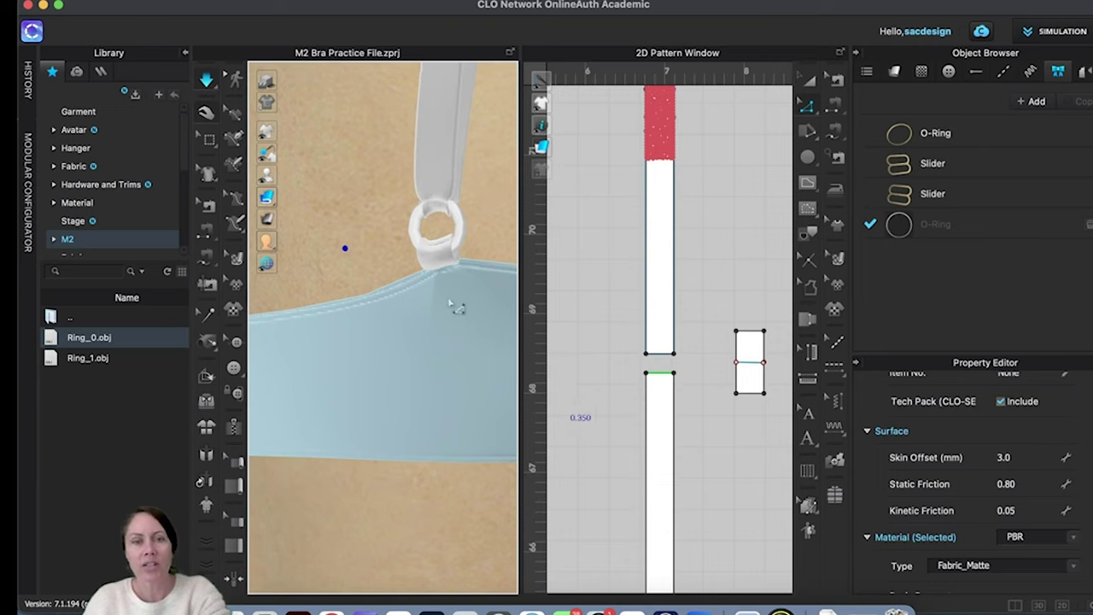
Step: Undo the elastic on the strap edge and the earlier deletion of the band loop pins
left_click(660, 372)
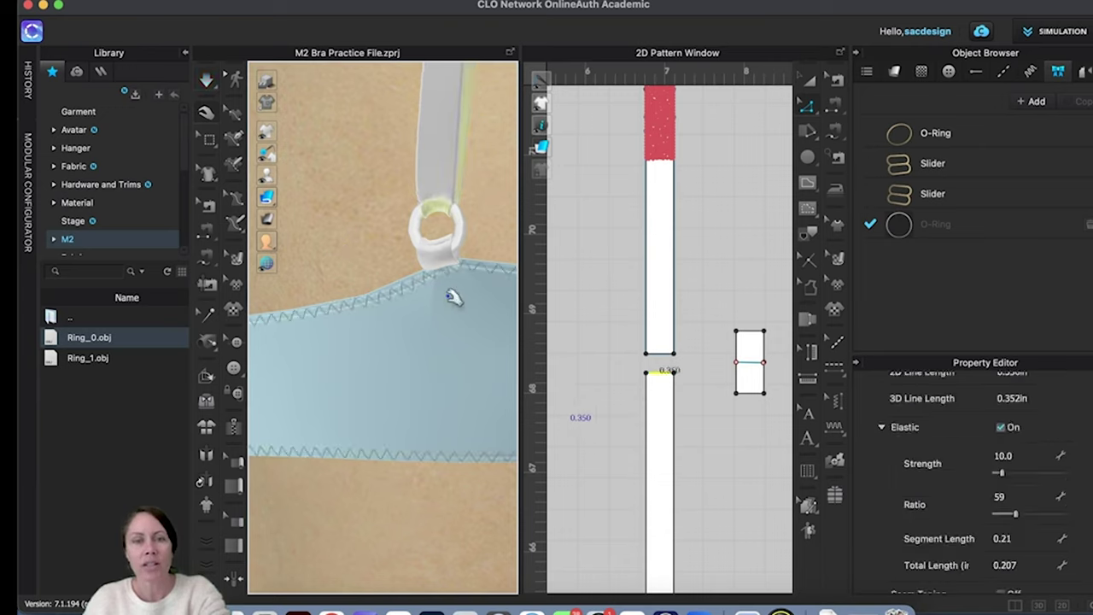
left_click(472, 227)
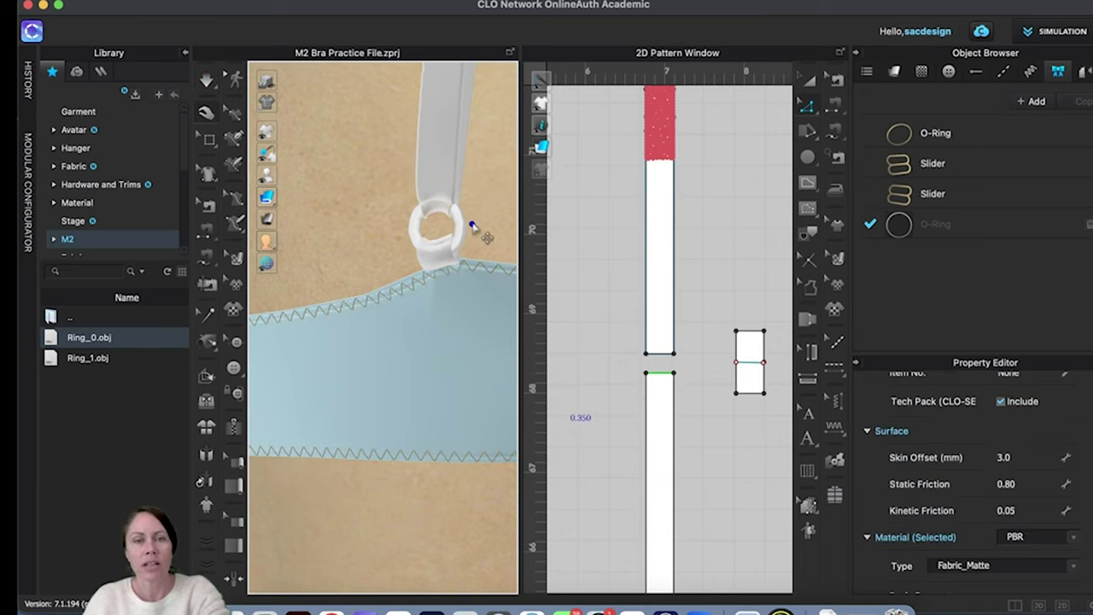
left_click(659, 372)
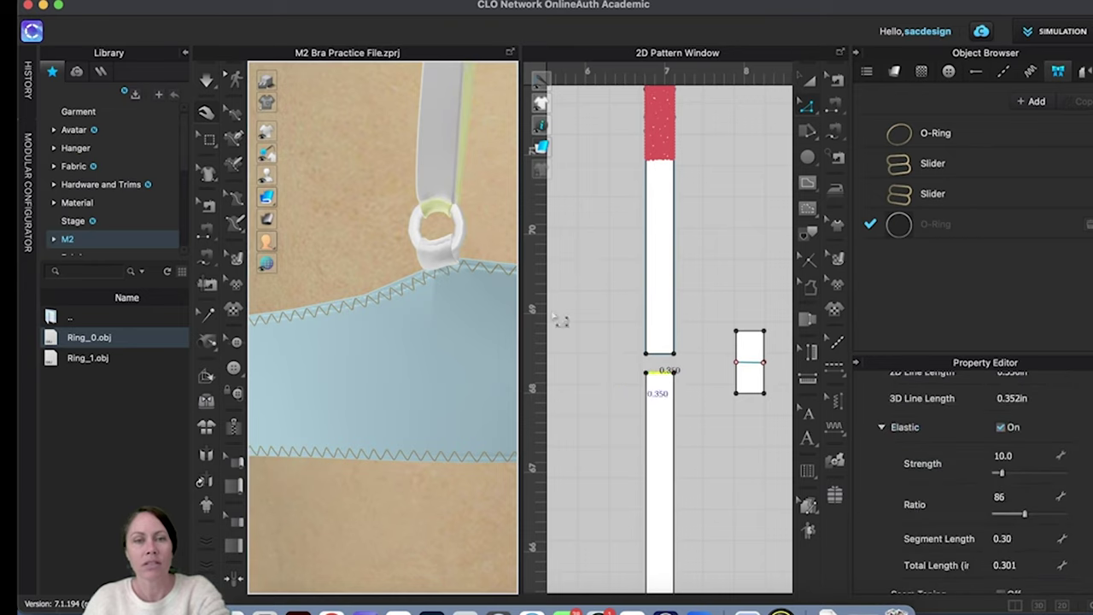
left_click(519, 270)
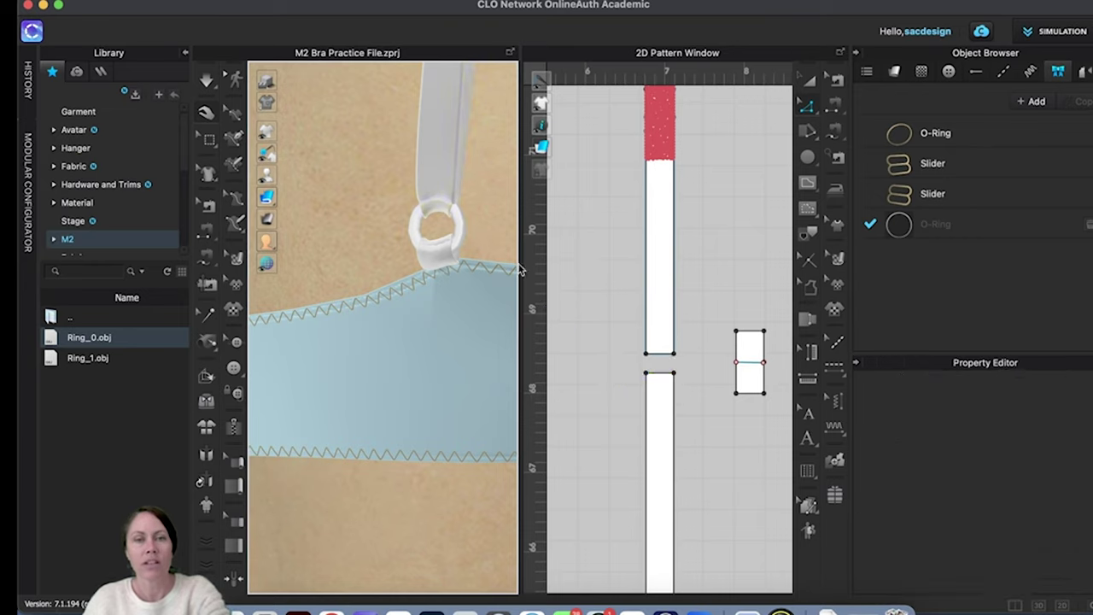
left_click(520, 270)
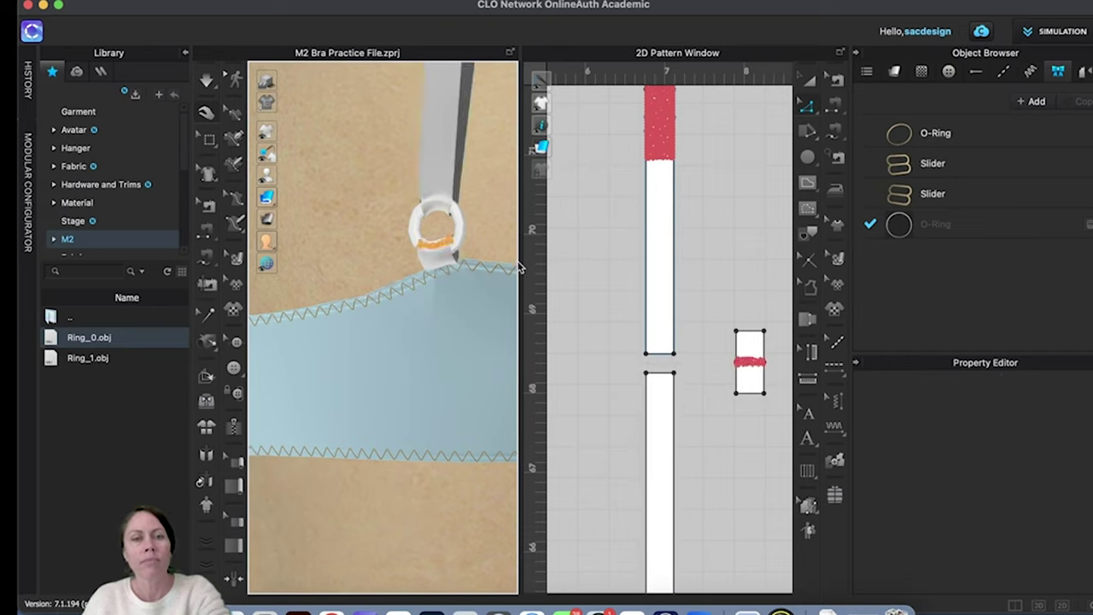
Step: Delete the selected pins across the band loop below the ring and simulate the loop and strap
key("space")
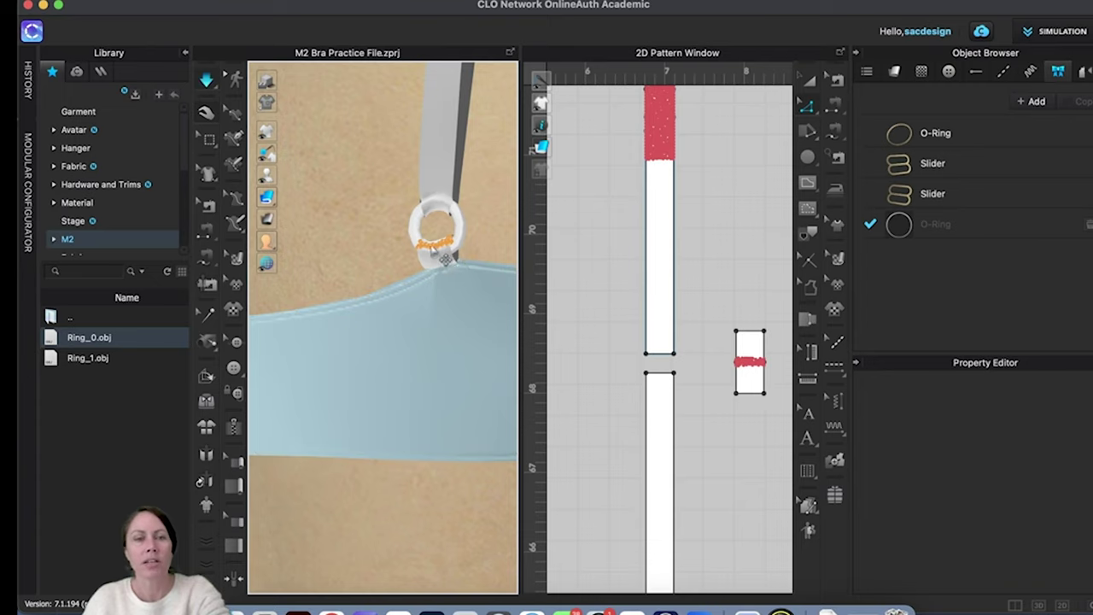
key("space")
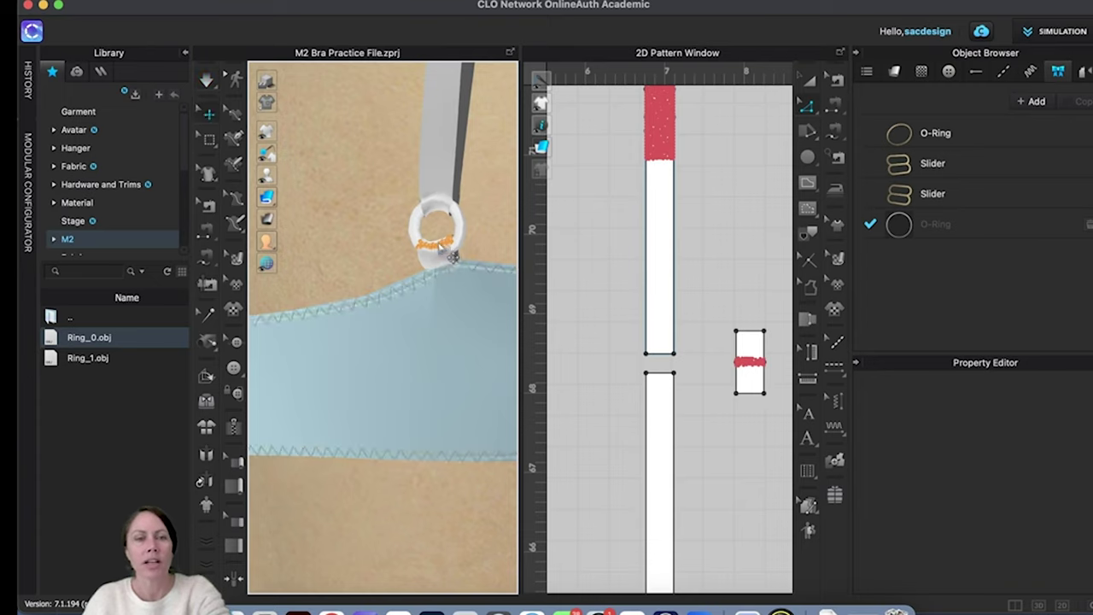
left_click(451, 254)
right_click(441, 246)
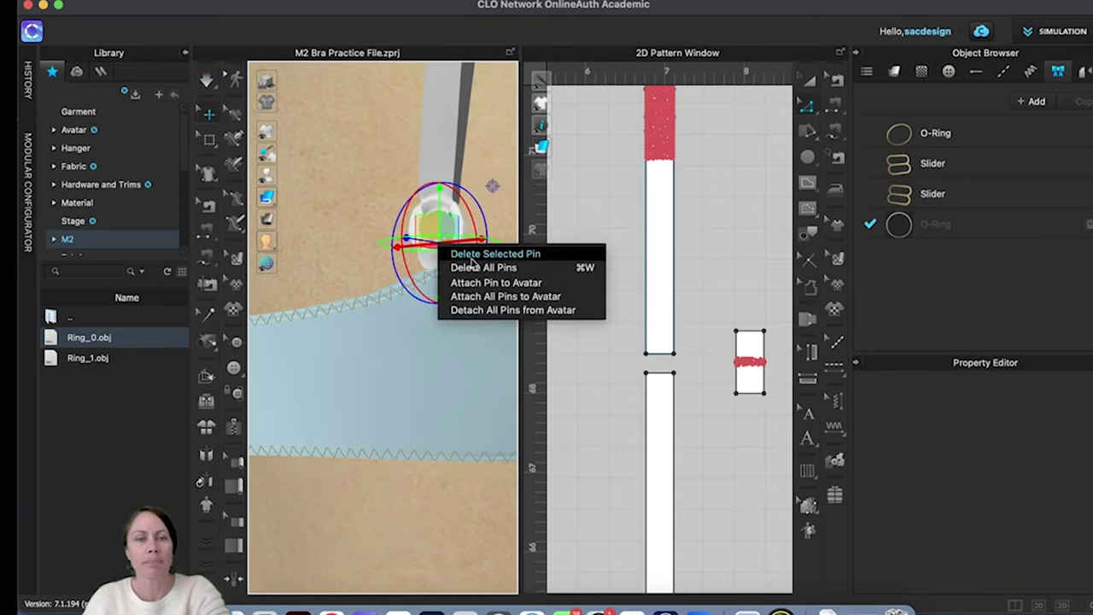
left_click(473, 257)
key("space")
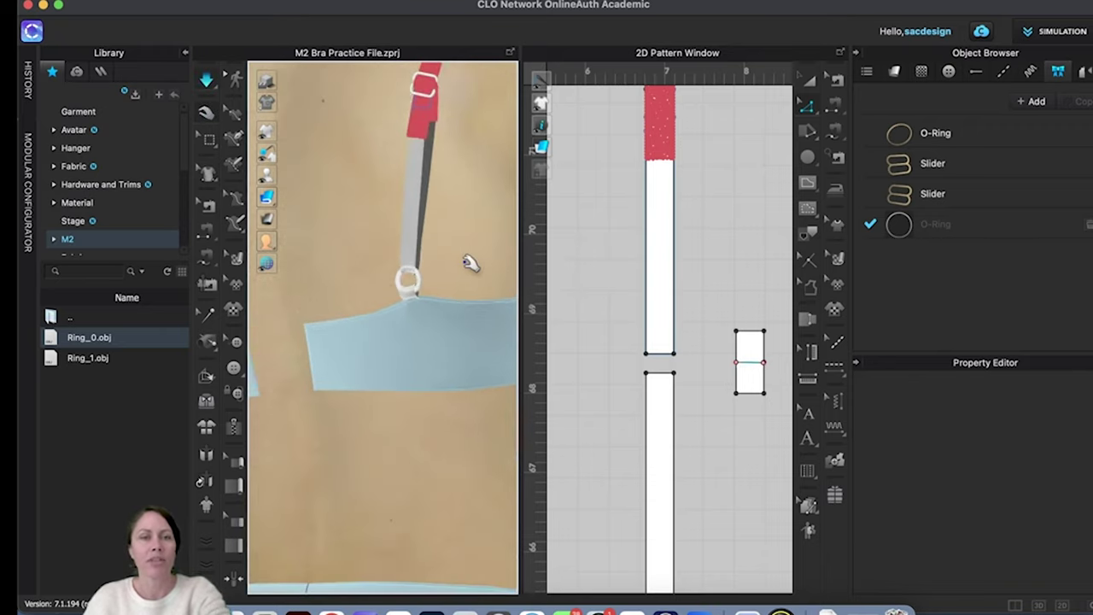
Step: Delete the remaining pins on both strap layers around the slider while the simulation runs
left_click(419, 128)
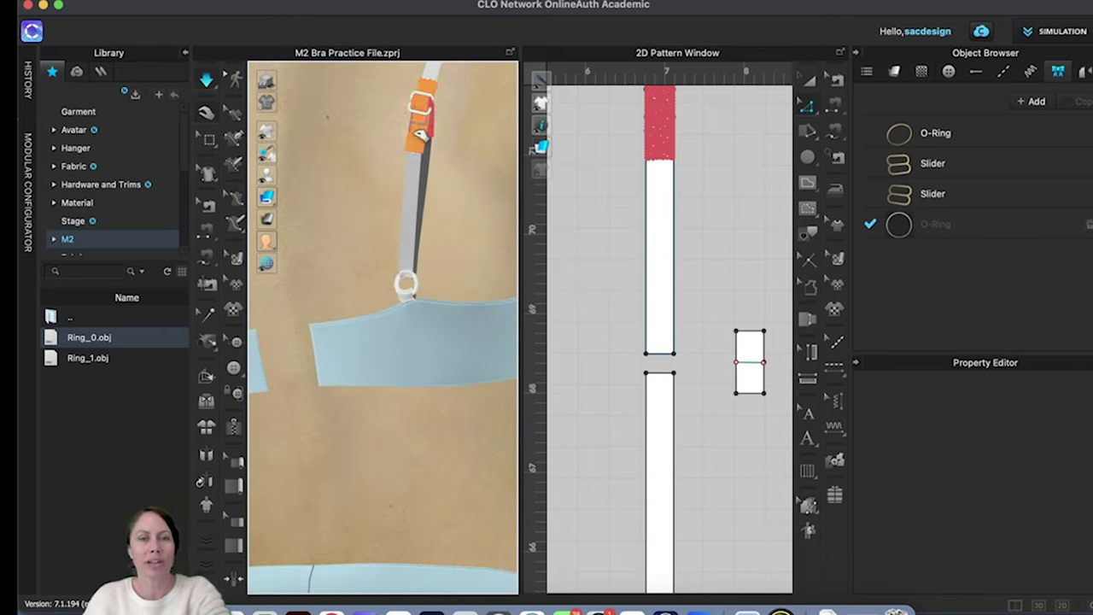
right_click(417, 135)
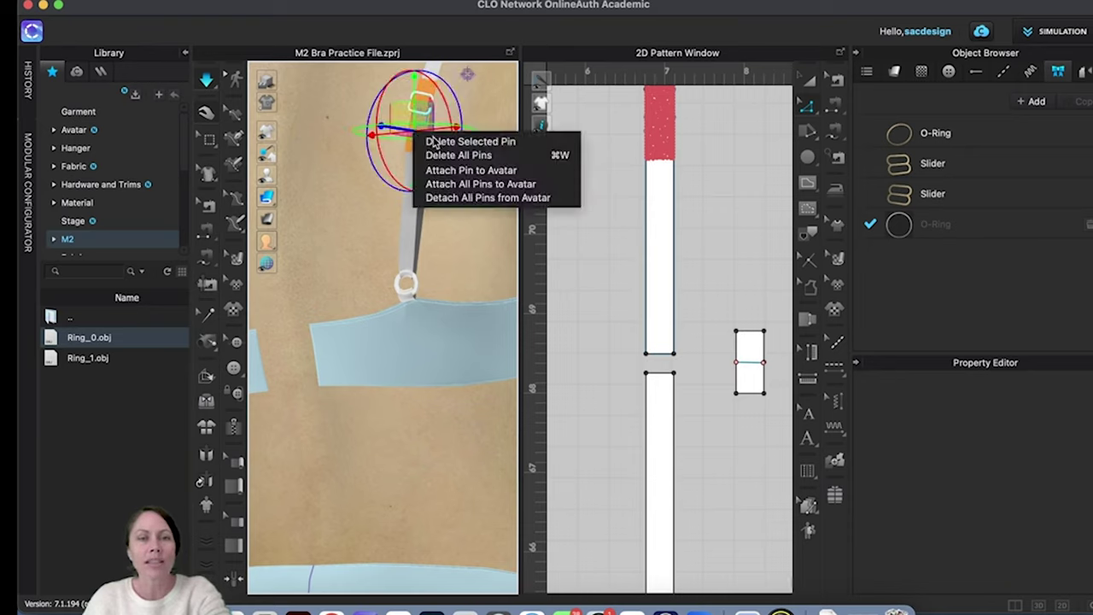
left_click(439, 142)
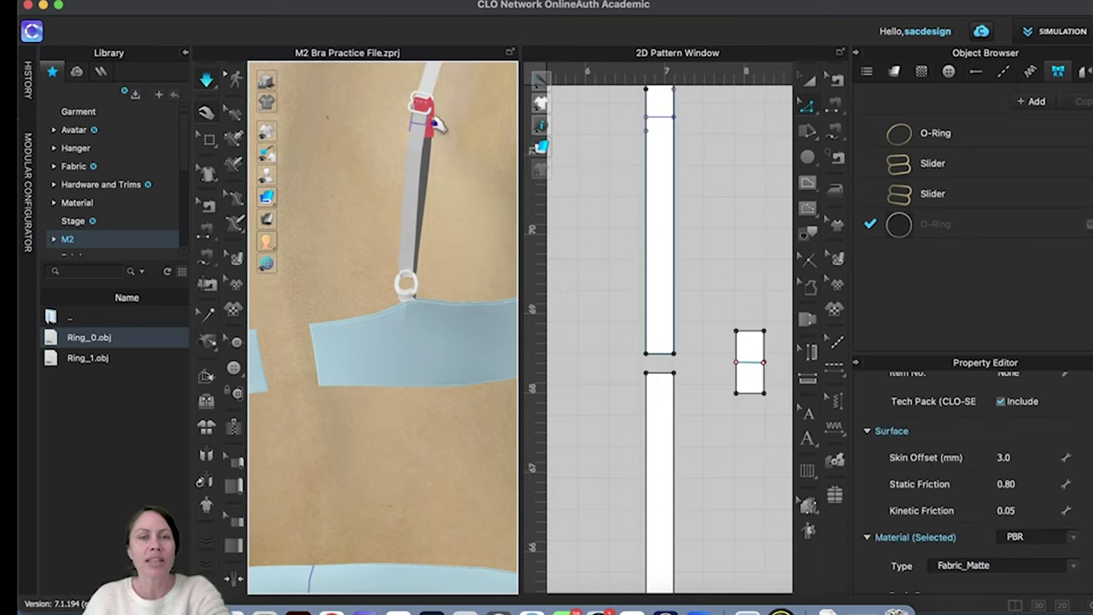
left_click(433, 124)
right_click(430, 126)
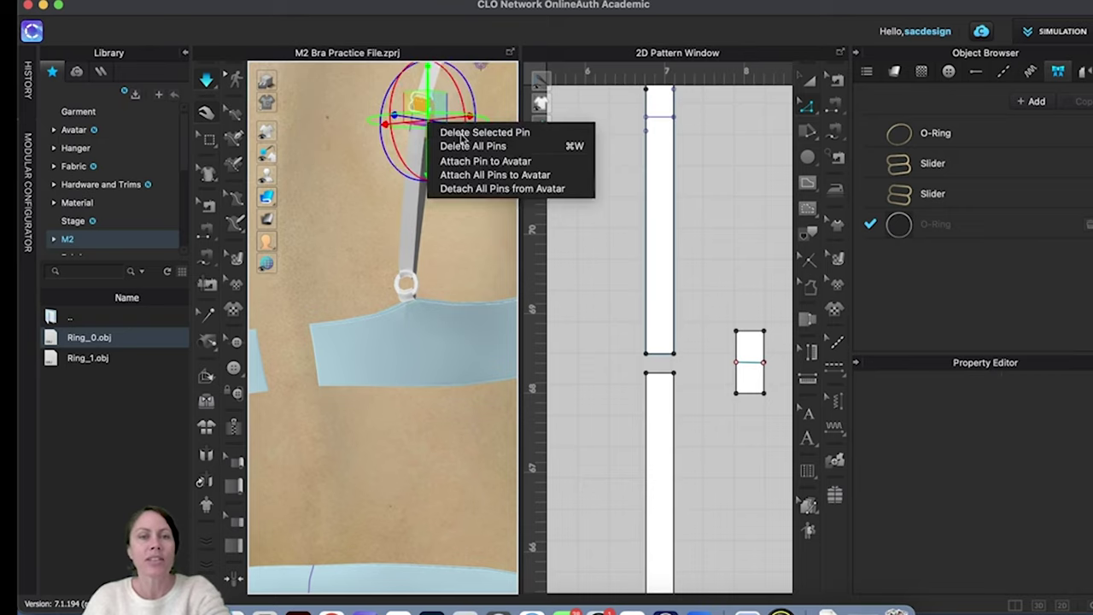
left_click(461, 136)
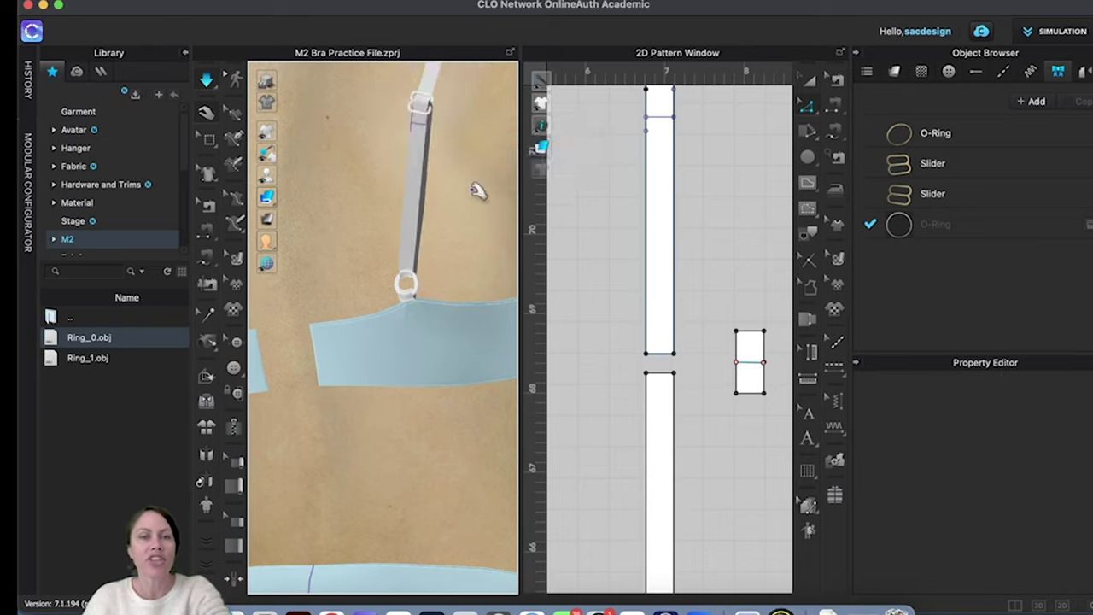
Step: Hide the internal lines in the 3D view and inspect the unpinned strap, slider and ring from the back and side
middle_click_drag(441, 212, 430, 302)
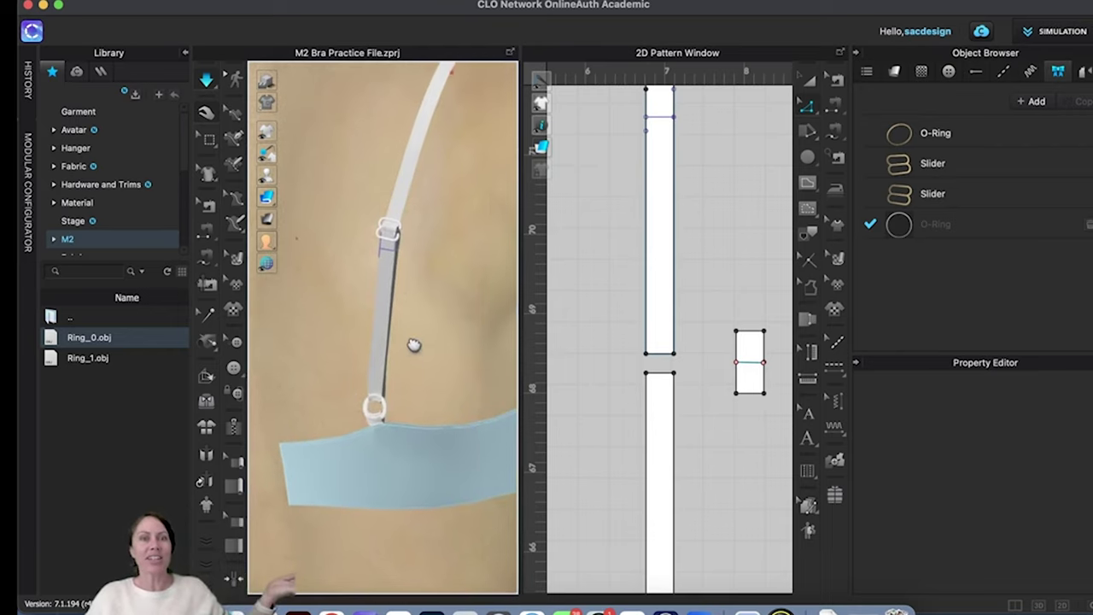
right_click_drag(410, 331, 410, 195)
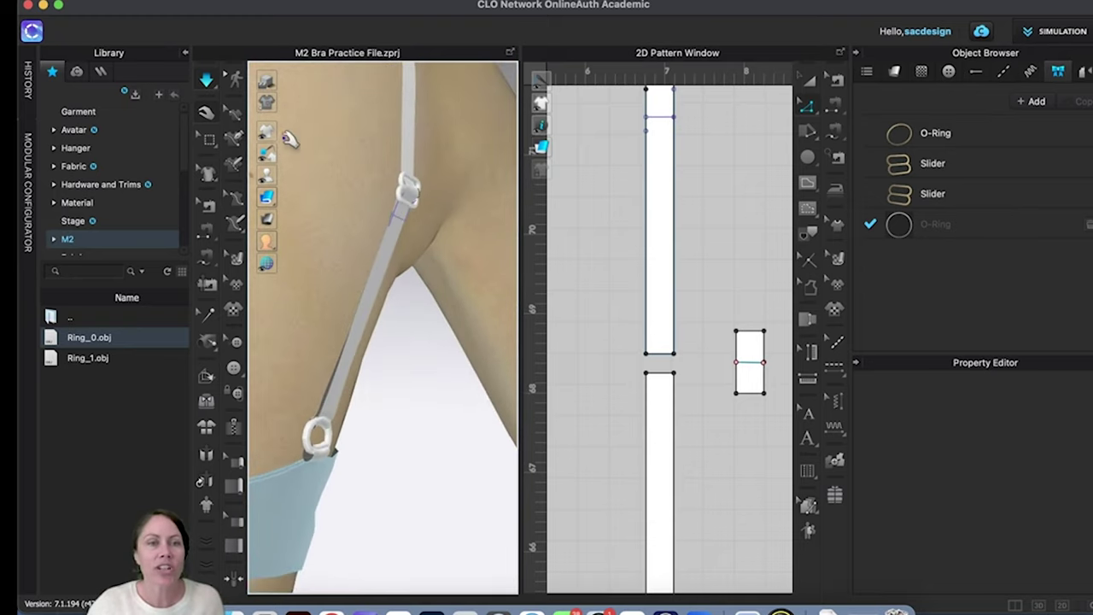
mouse_move(267, 133)
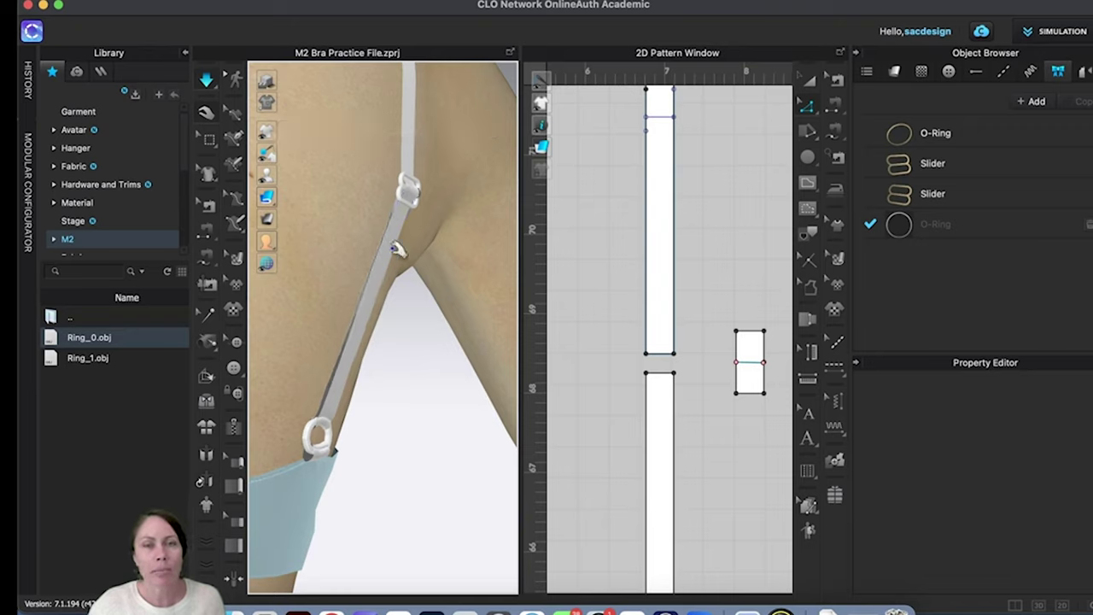
right_click_drag(389, 305, 349, 302)
scroll(350, 301, "down", 5)
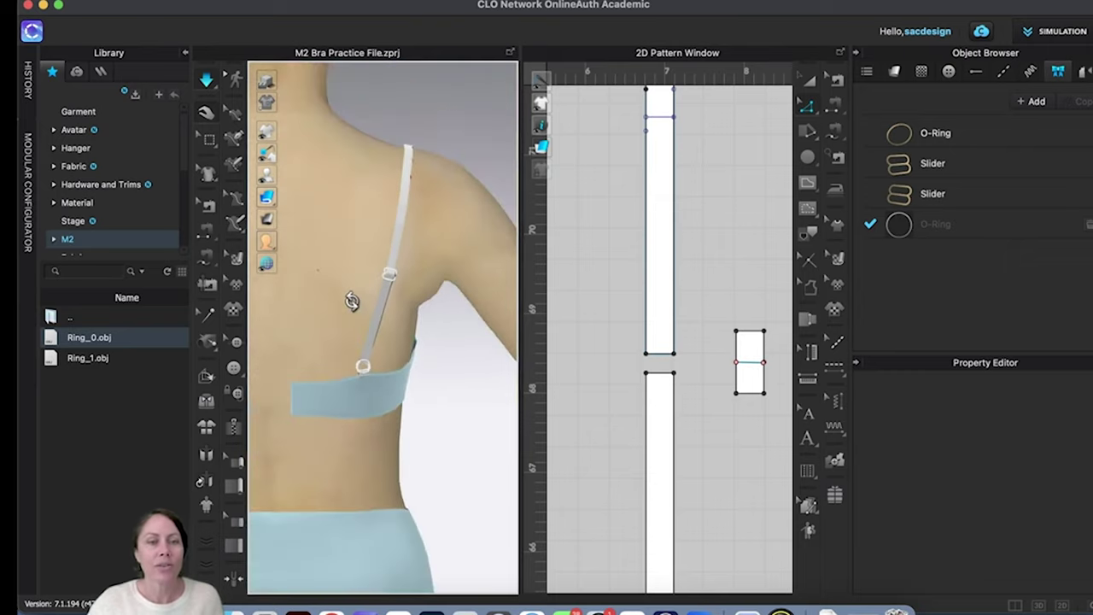
scroll(351, 300, "up", 1)
right_click_drag(358, 298, 418, 301)
right_click_drag(408, 300, 378, 317)
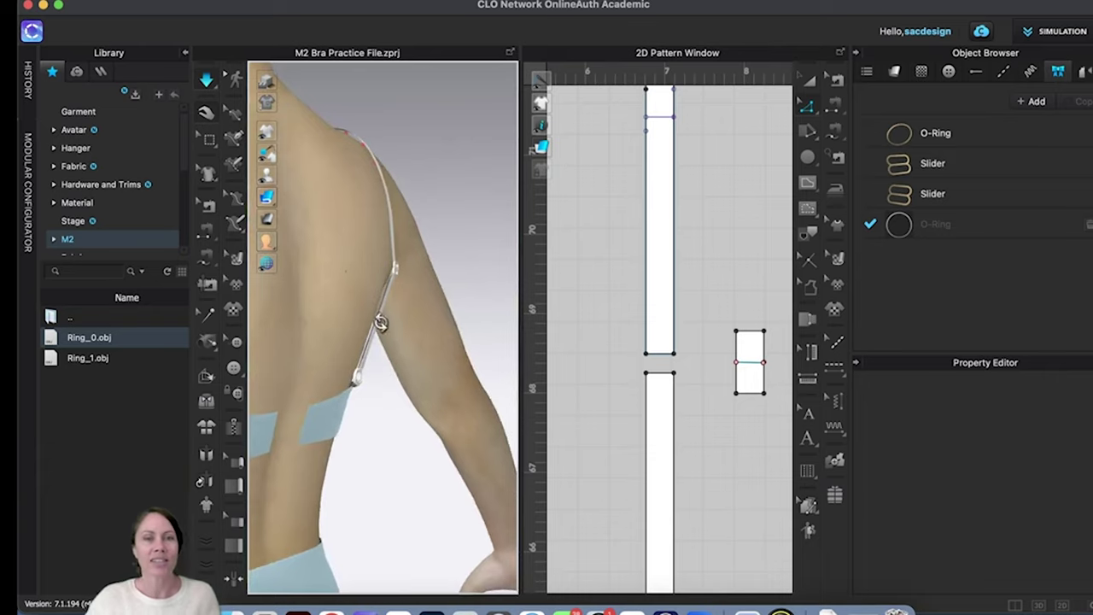